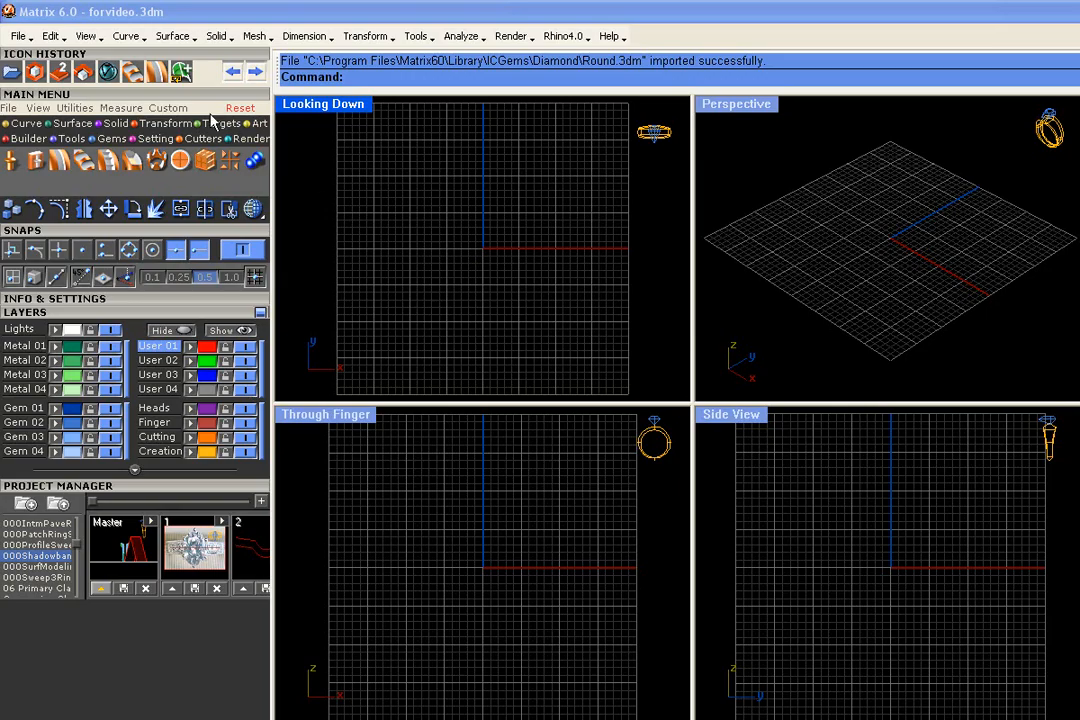
- Place the ing.jpg image as a picture frame in the Looking Down view, spanning most of the grid
left_click(37, 109)
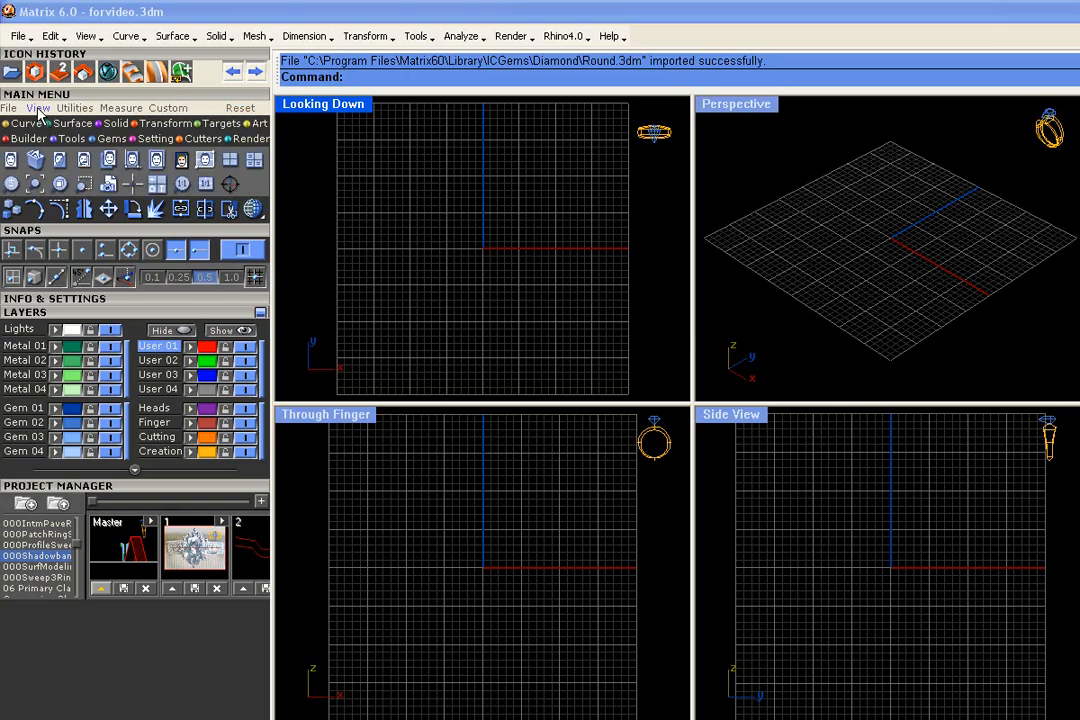
left_click(205, 161)
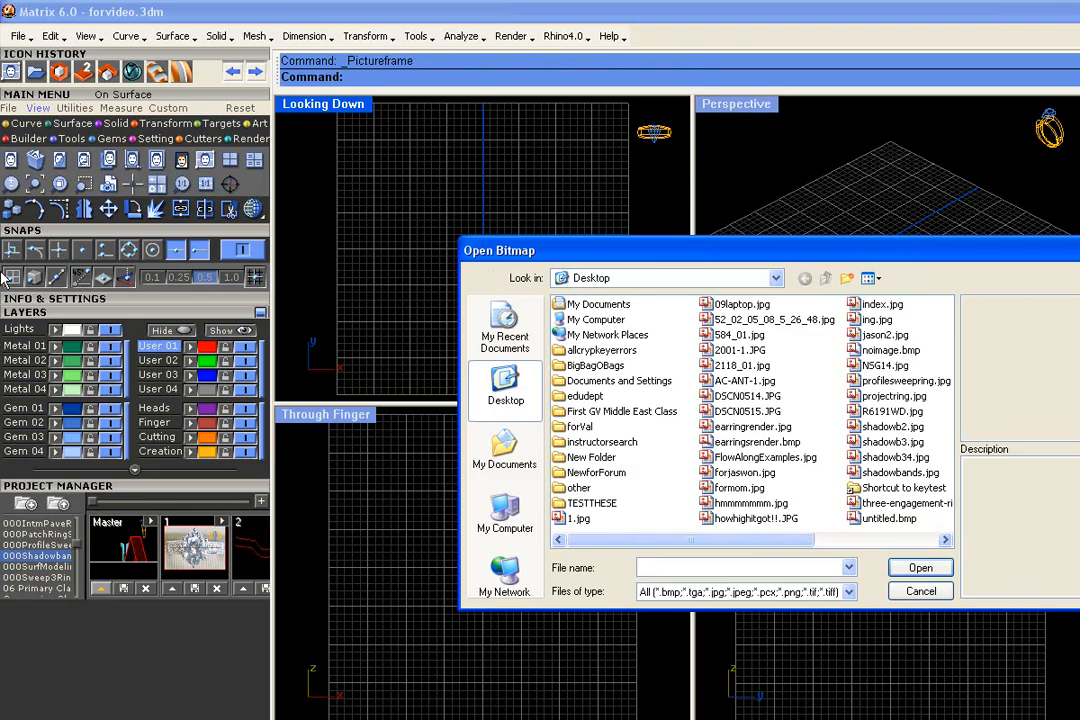
left_click_drag(820, 253, 711, 156)
left_click(767, 222)
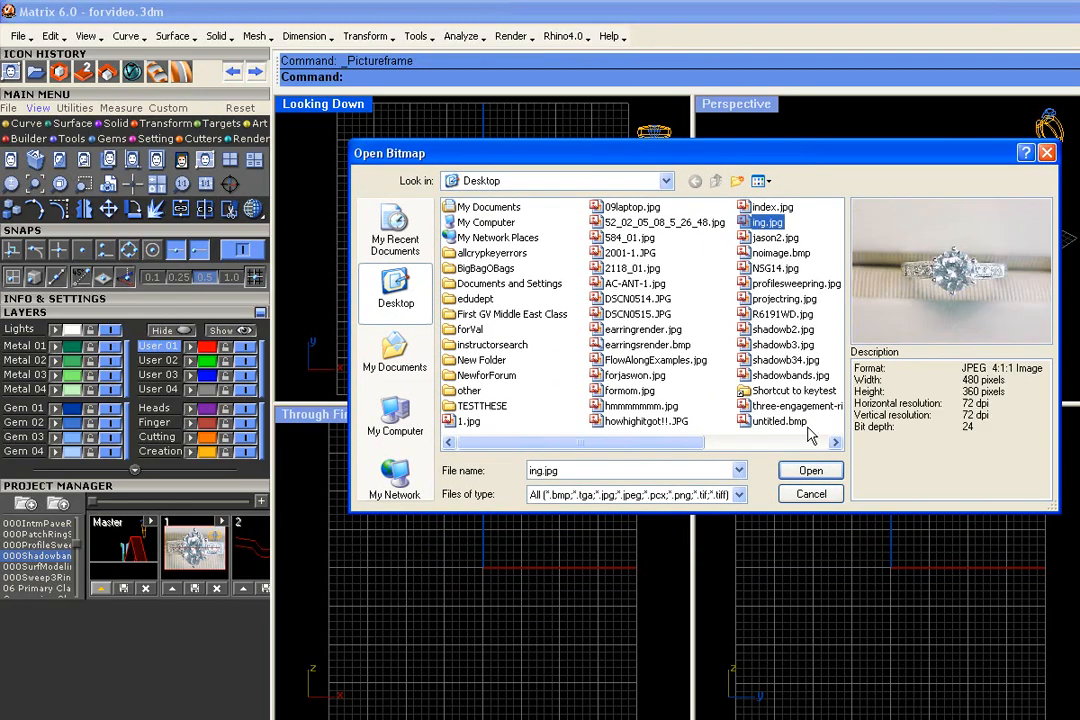
left_click(811, 470)
left_click(406, 303)
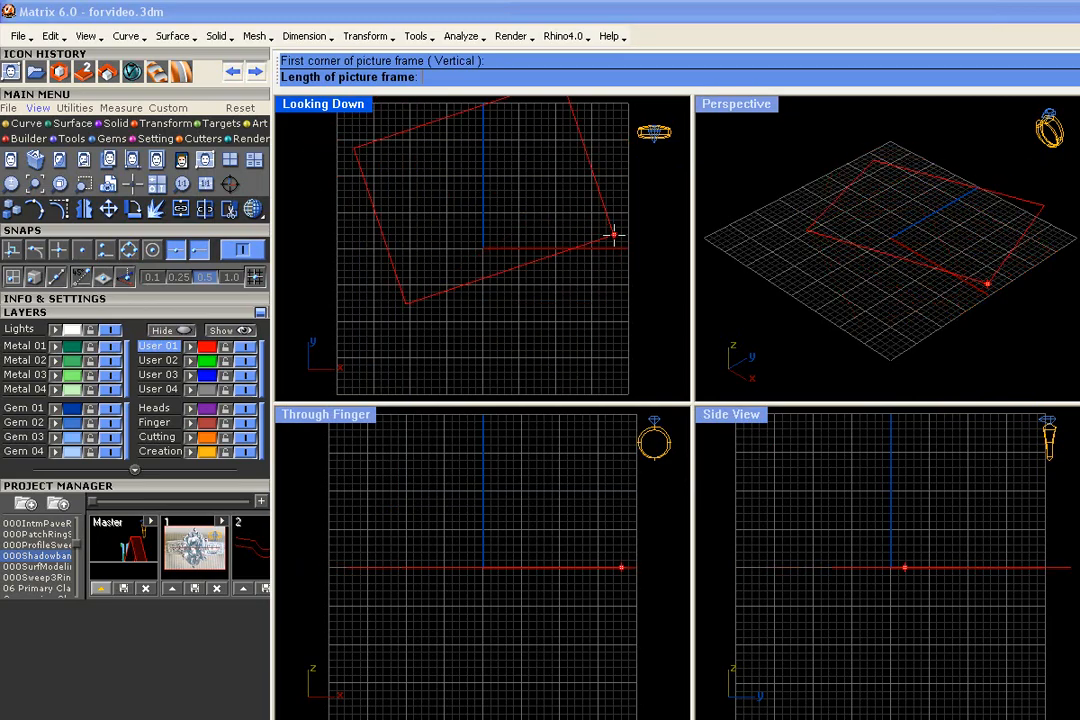
left_click(629, 305)
- Move the picture frame slightly so the photographed ring sits closer to the grid's origin
left_click_drag(570, 263, 552, 278)
left_click(547, 339)
left_click(546, 266)
left_click(547, 339)
scroll(527, 308, "up", 5)
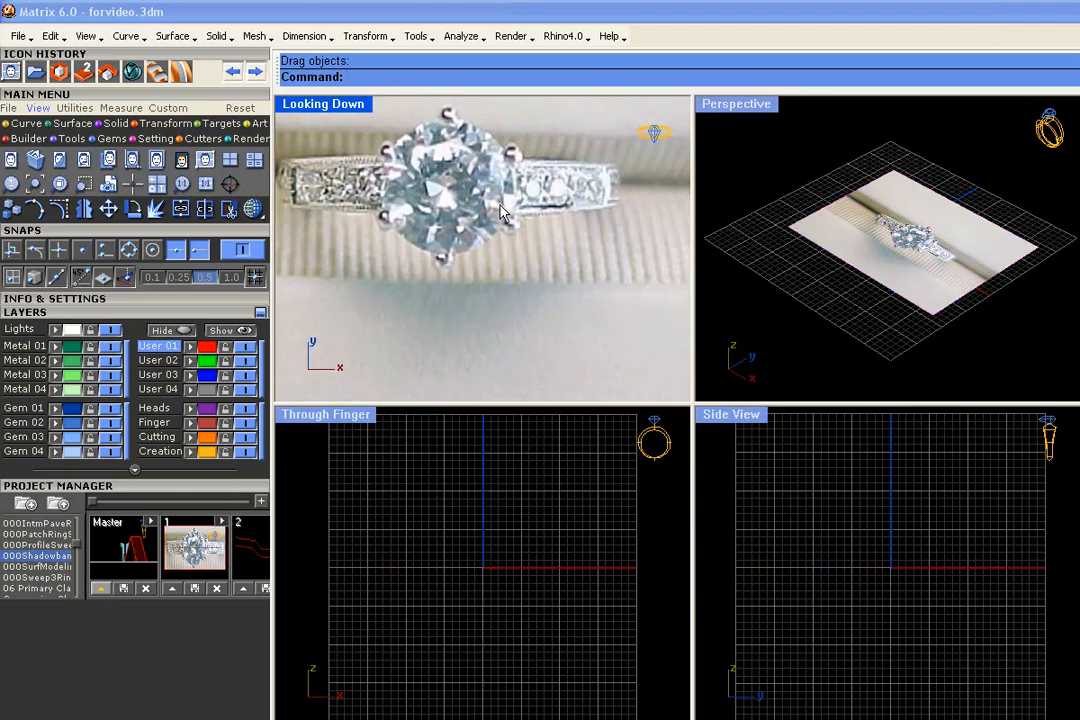
scroll(588, 257, "up", 1)
scroll(524, 242, "down", 1)
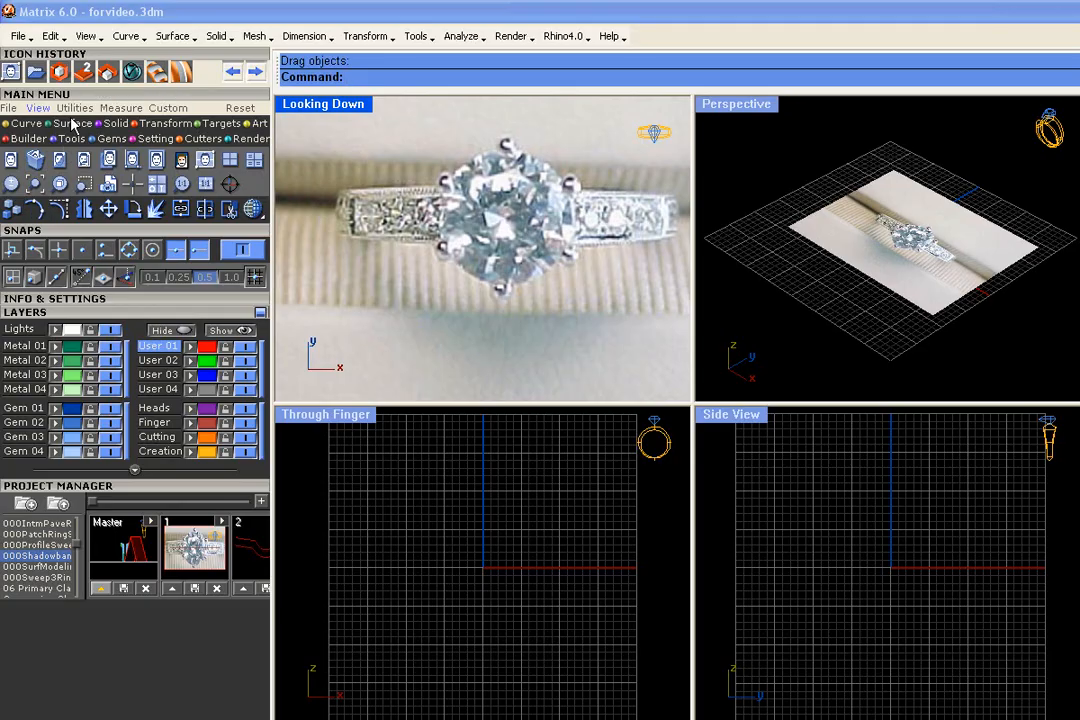
- Draw a corner-to-corner rectangle on the Cutting layer enclosing the ring in the photo
left_click(12, 125)
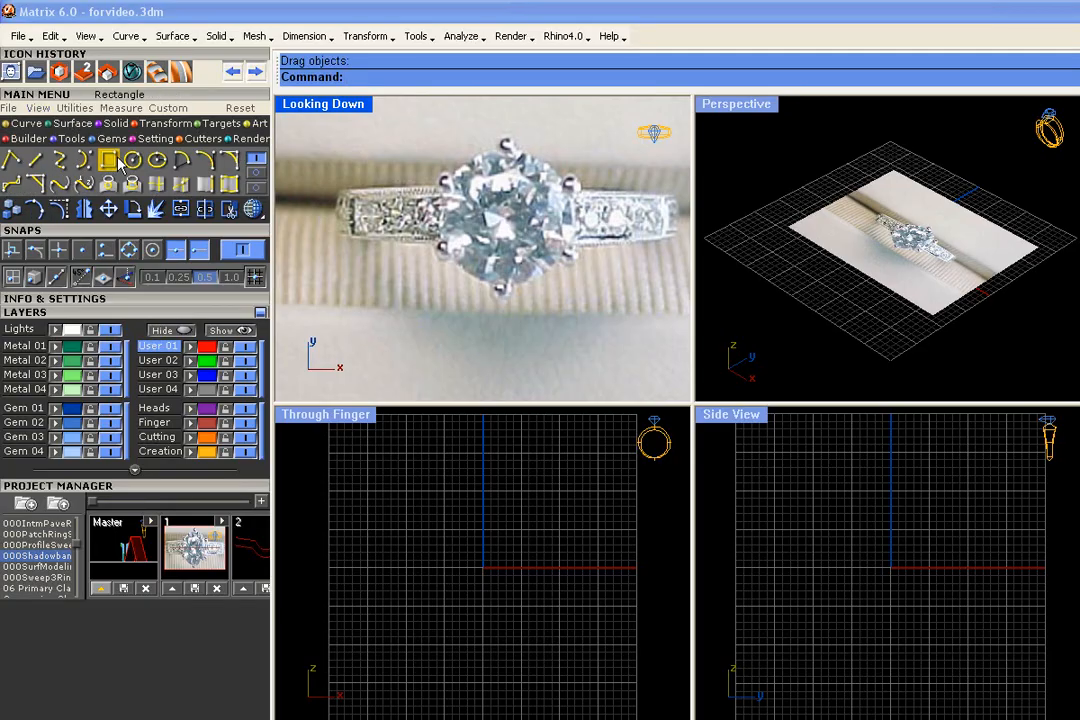
left_click(108, 159)
left_click(180, 437)
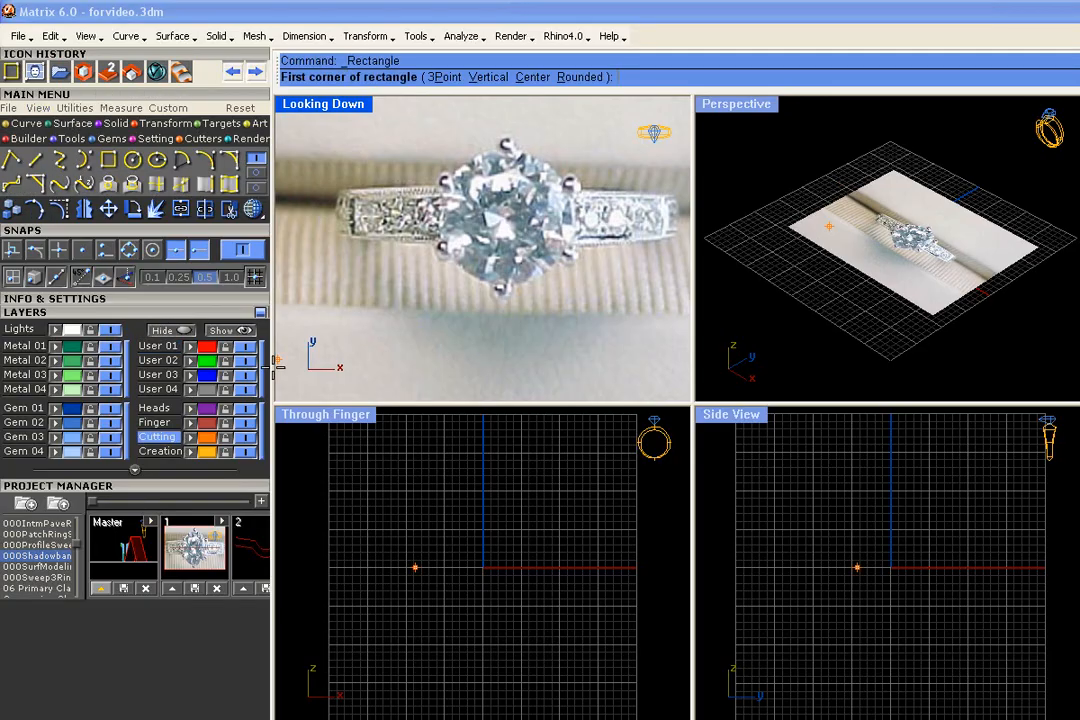
left_click(331, 137)
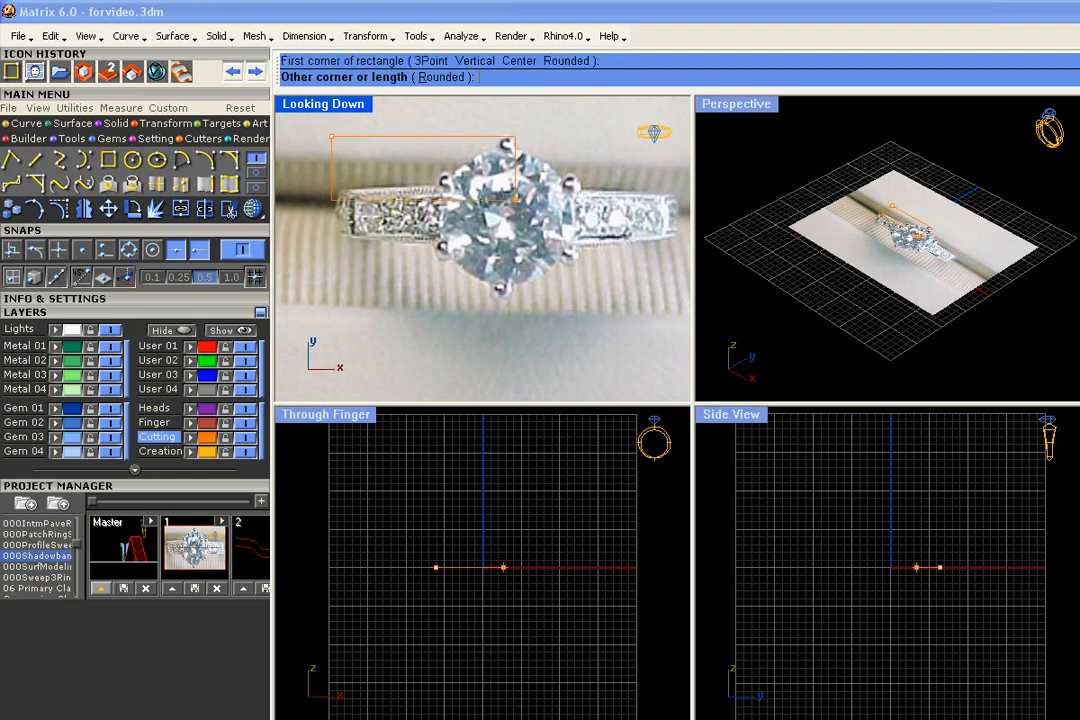
left_click(678, 299)
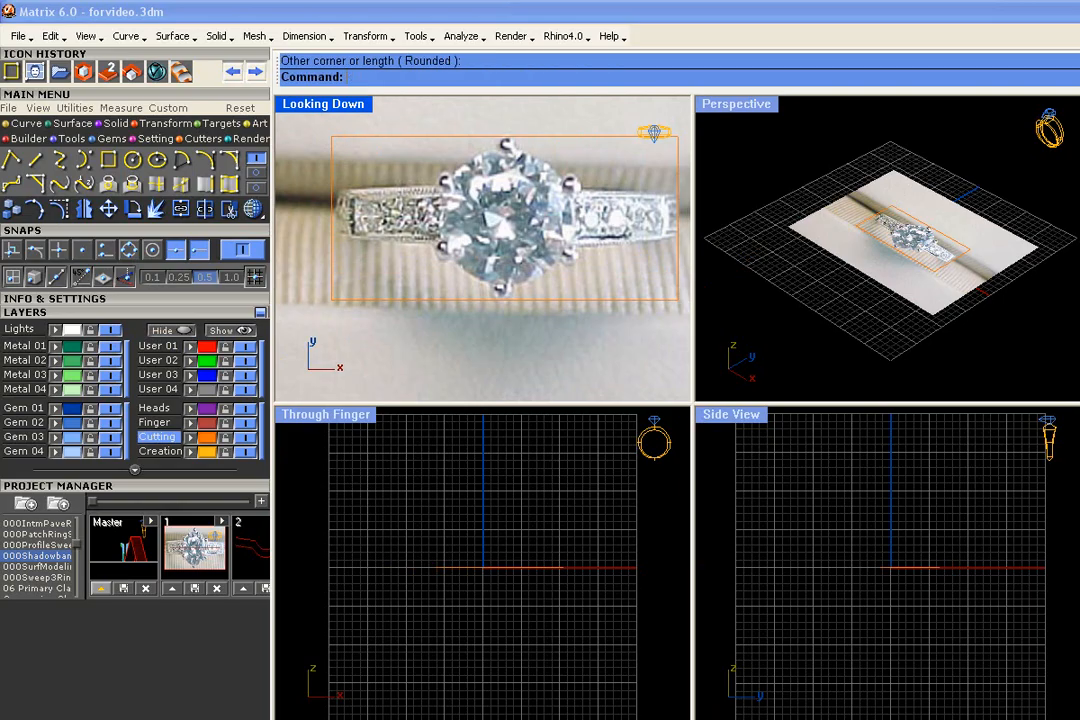
- Shift the rectangle so it is centred on the ring's main stone in the Looking Down view
left_click(527, 148)
left_click(515, 181)
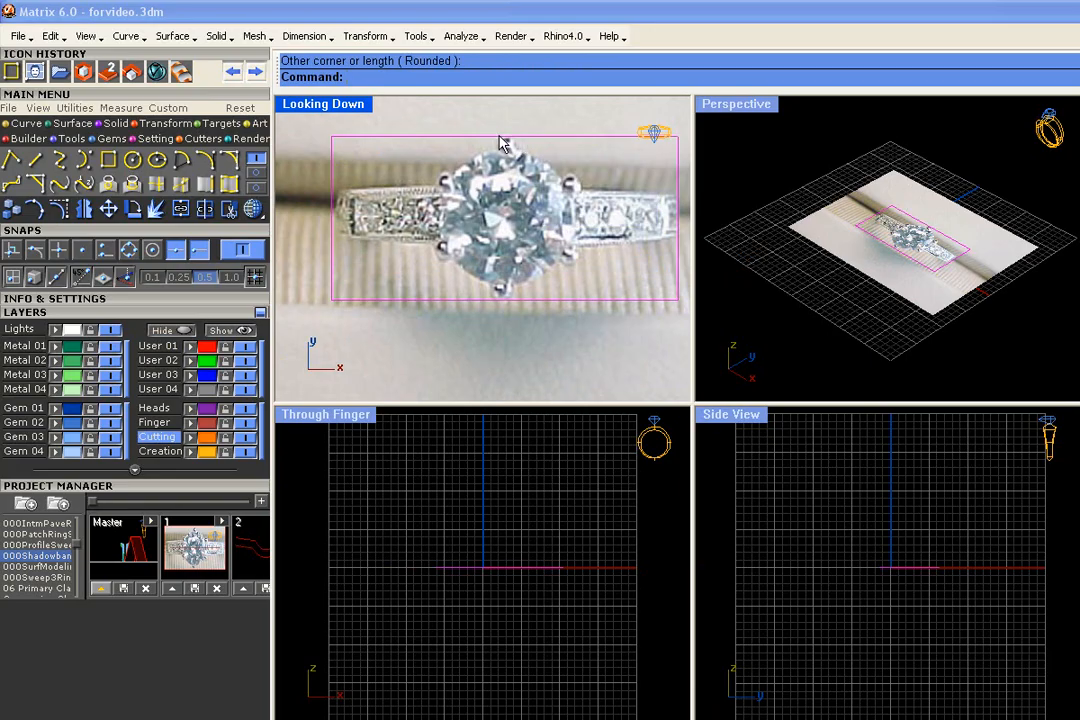
left_click_drag(503, 140, 508, 146)
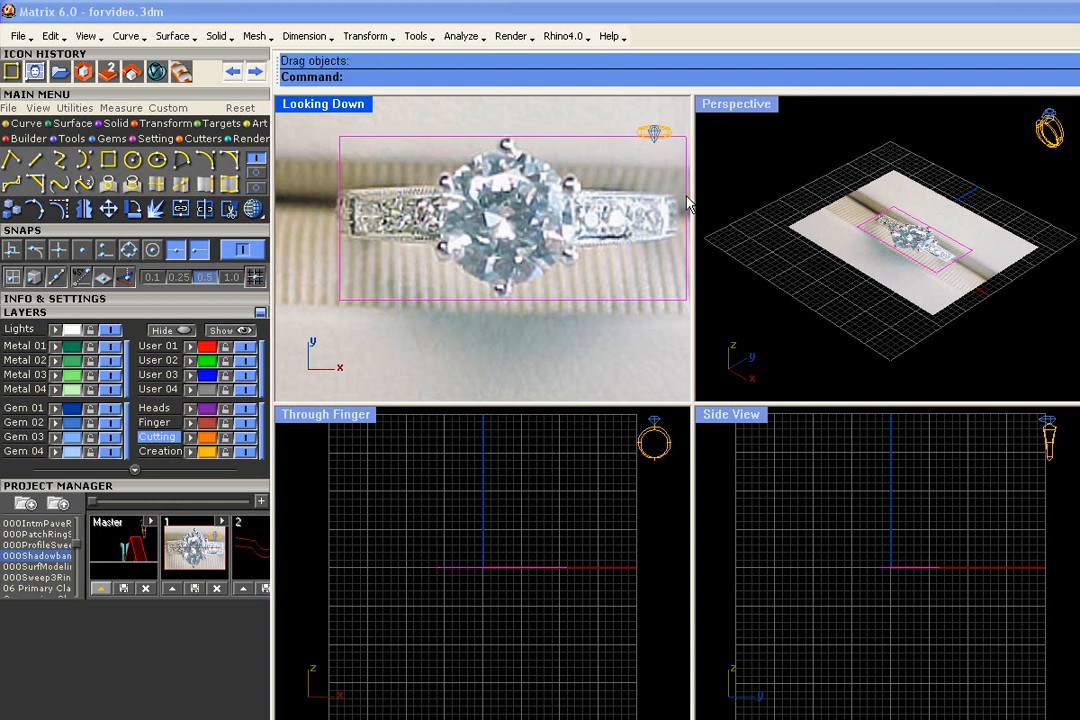
left_click_drag(688, 204, 682, 195)
scroll(578, 209, "down", 6)
right_click_drag(578, 209, 553, 180)
left_click(538, 367)
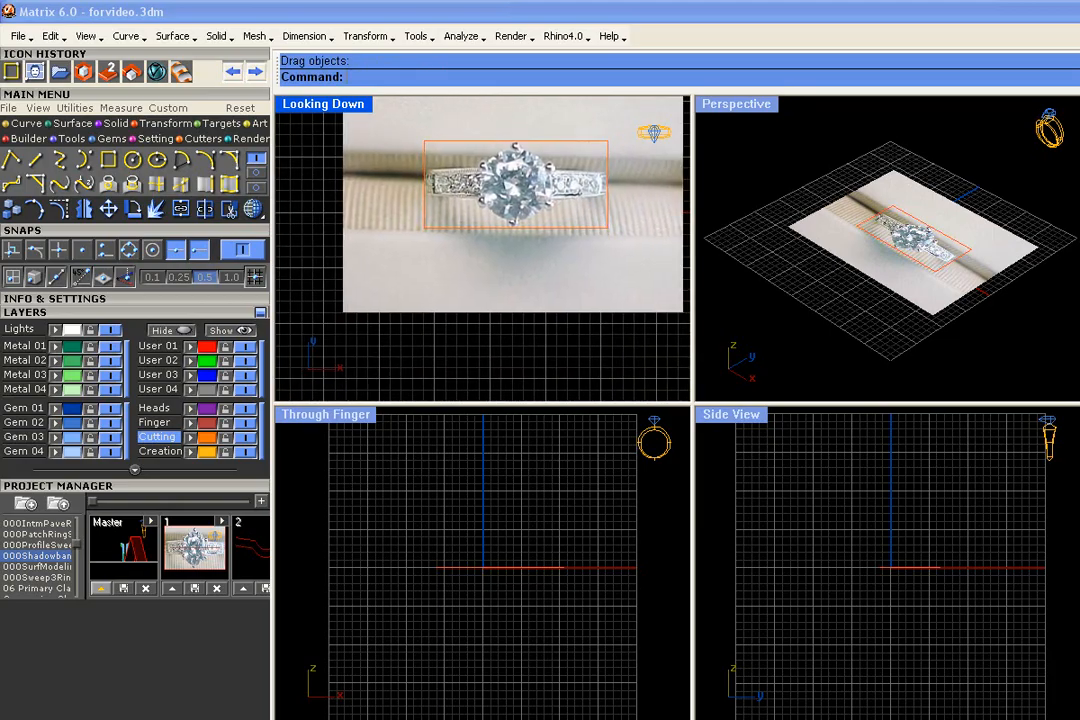
scroll(503, 273, "up", 2)
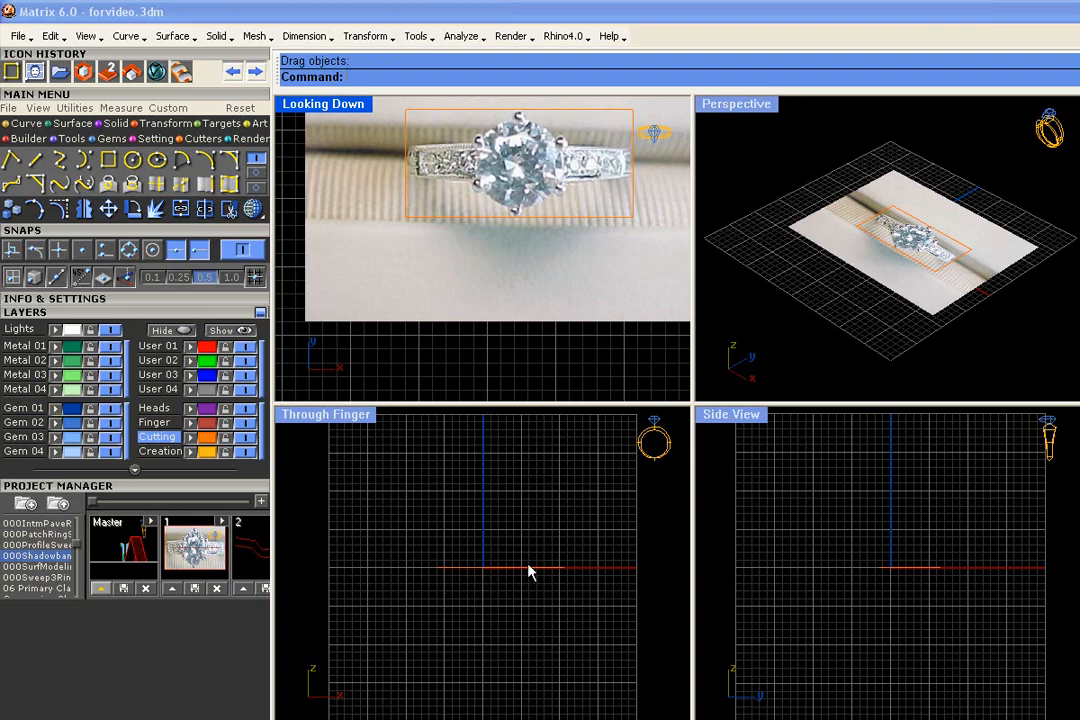
scroll(530, 572, "up", 3)
left_click_drag(511, 651, 440, 551)
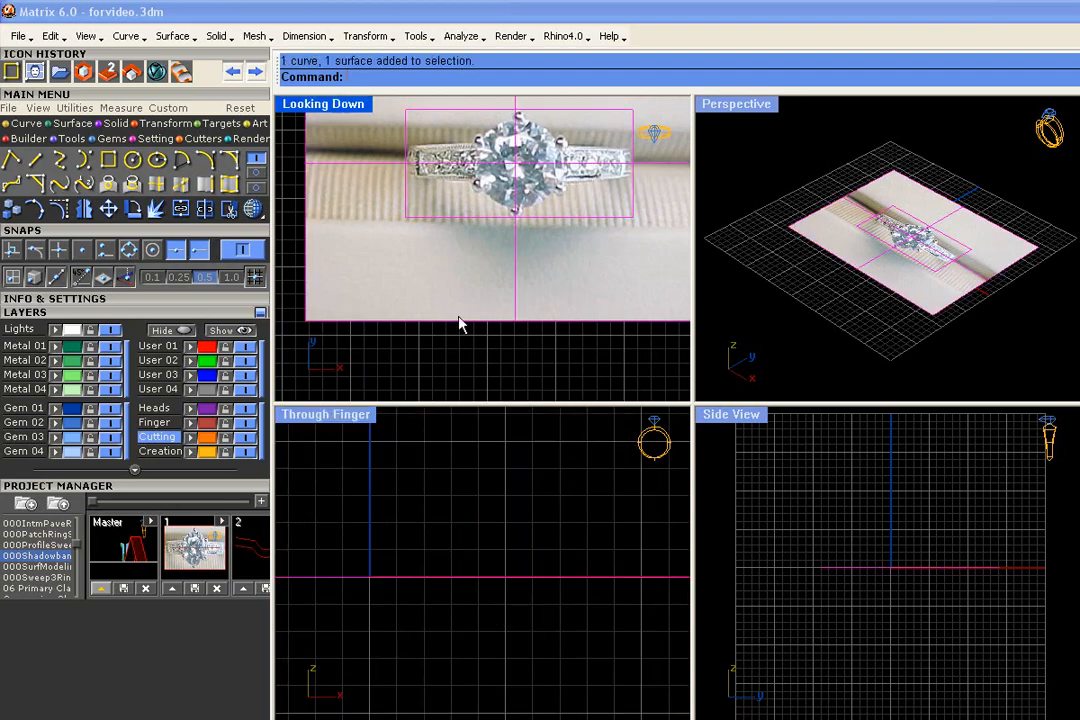
left_click(480, 362)
scroll(480, 362, "down", 1)
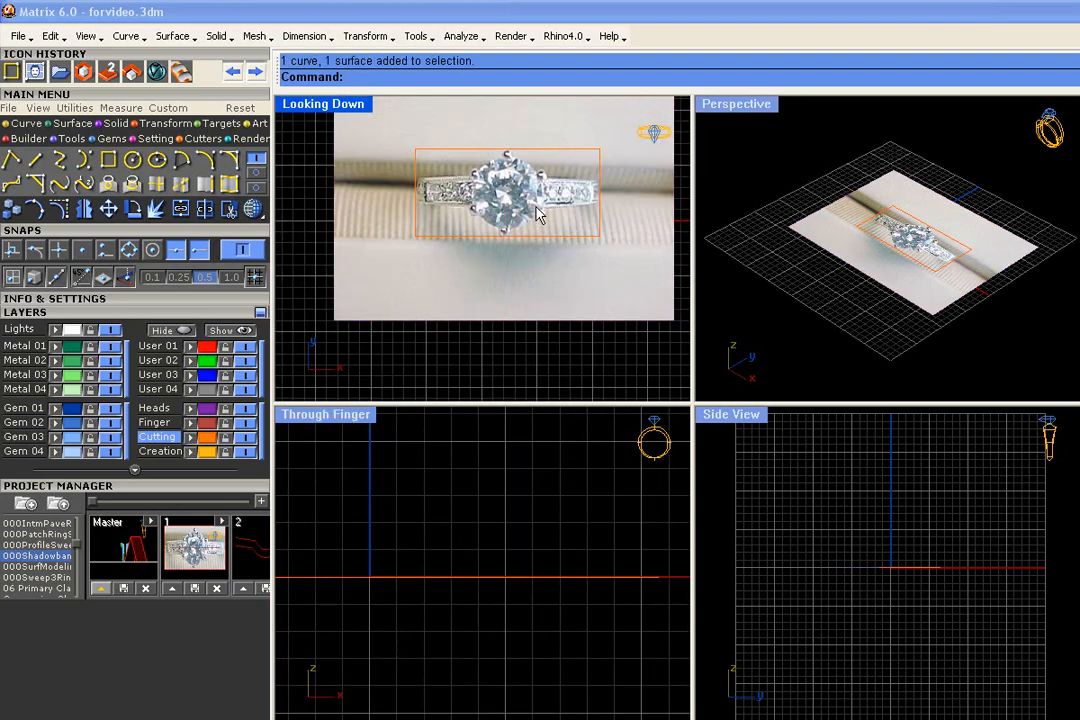
- Split the picture with the rectangle and delete the part of the picture outside it
left_click(533, 307)
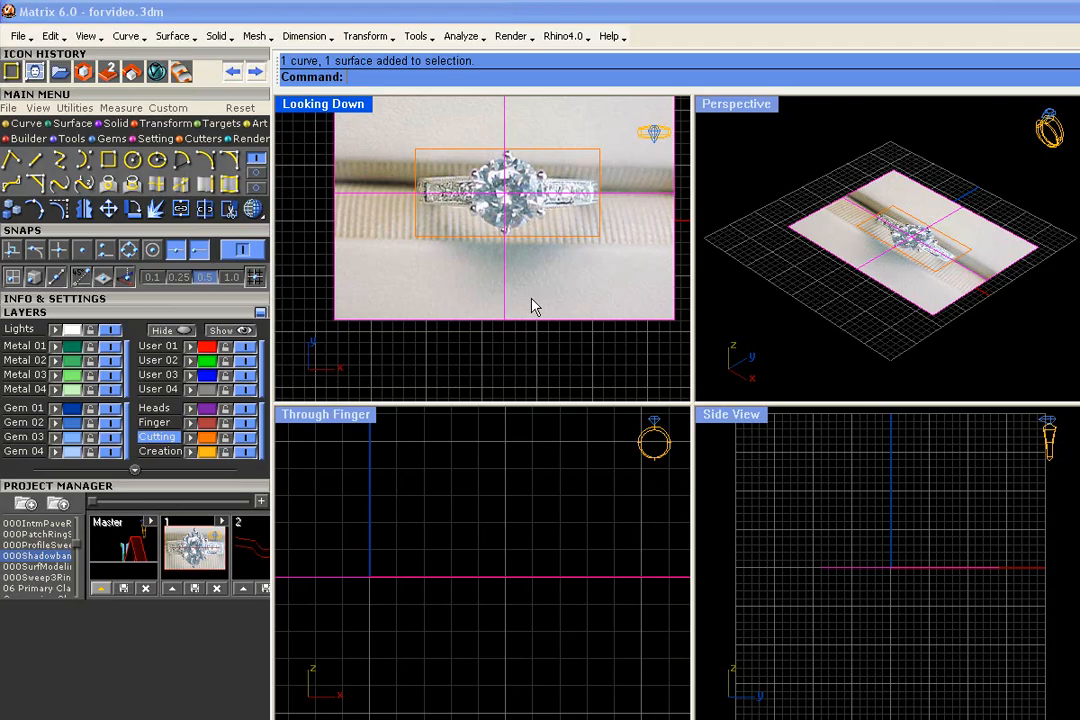
left_click(204, 207)
left_click(470, 150)
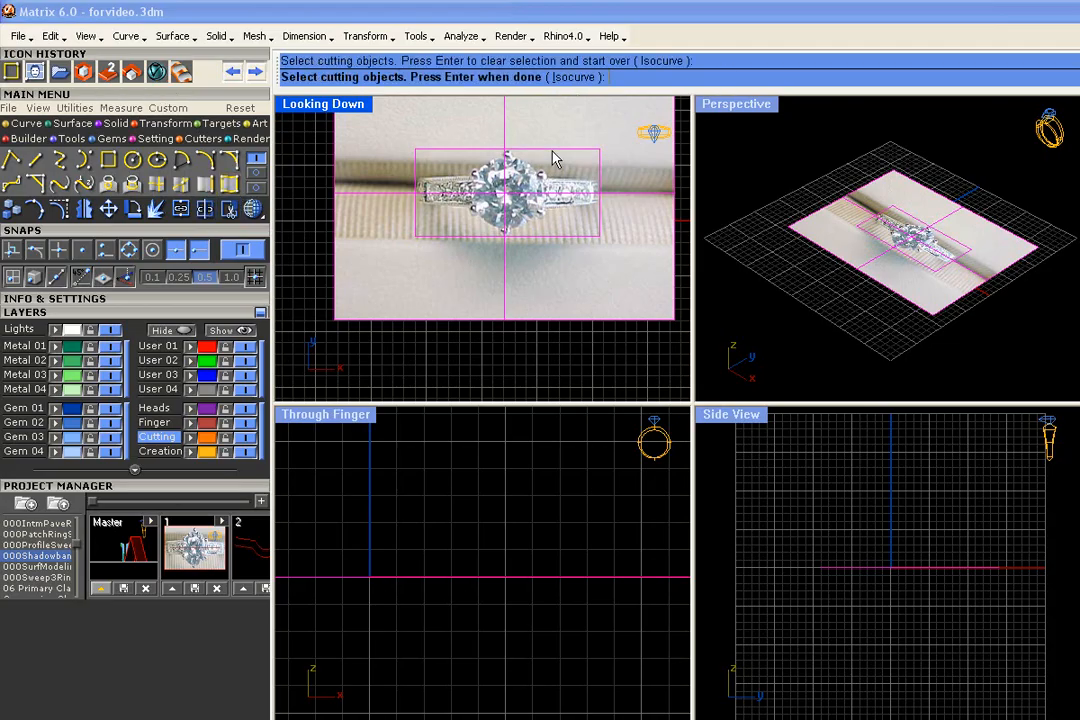
key("Return")
left_click(595, 300)
key("Delete")
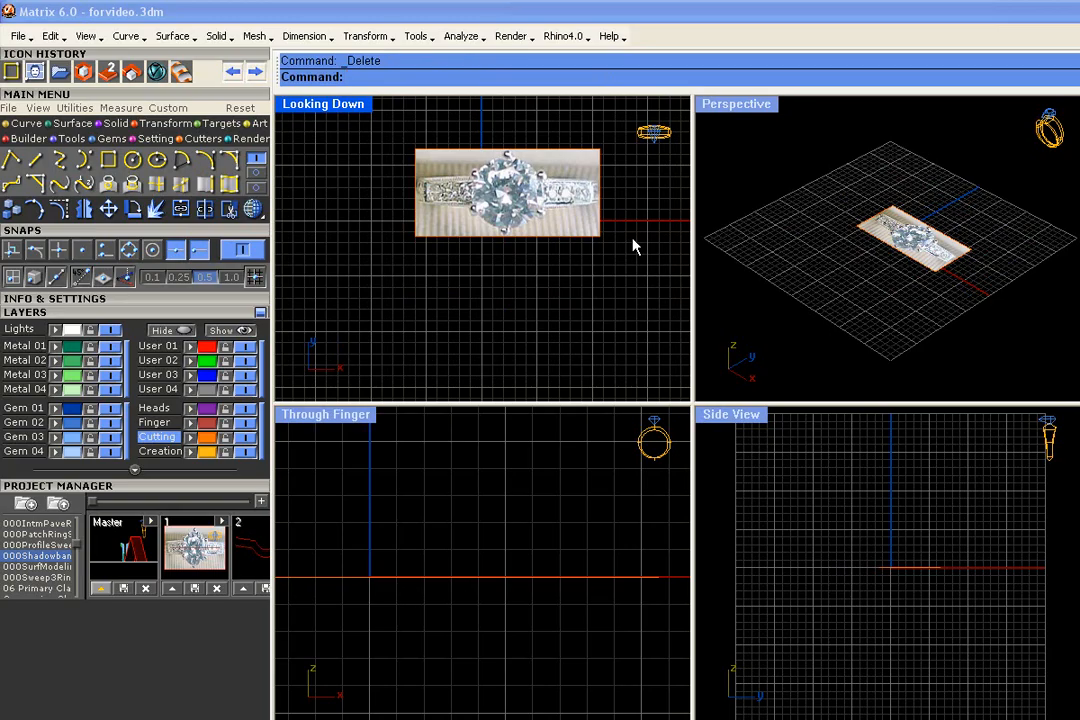
- Centre the cropped picture and its rectangle at 0 on the X, Y and Z axes using Center Object
left_click_drag(633, 246, 412, 118)
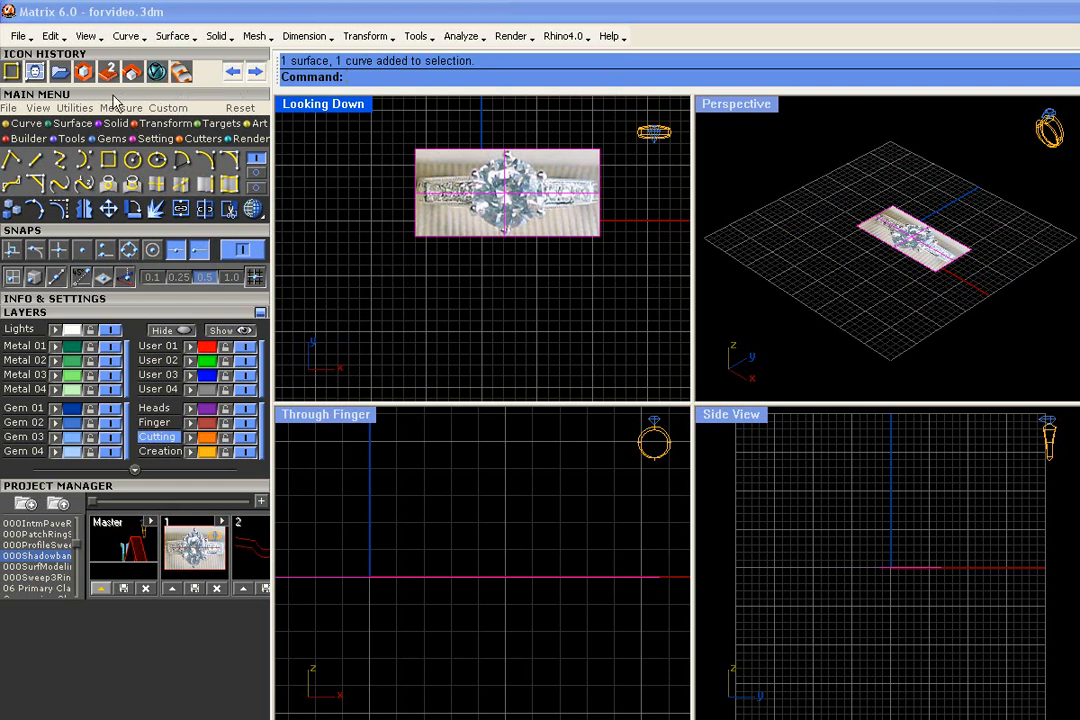
left_click(74, 108)
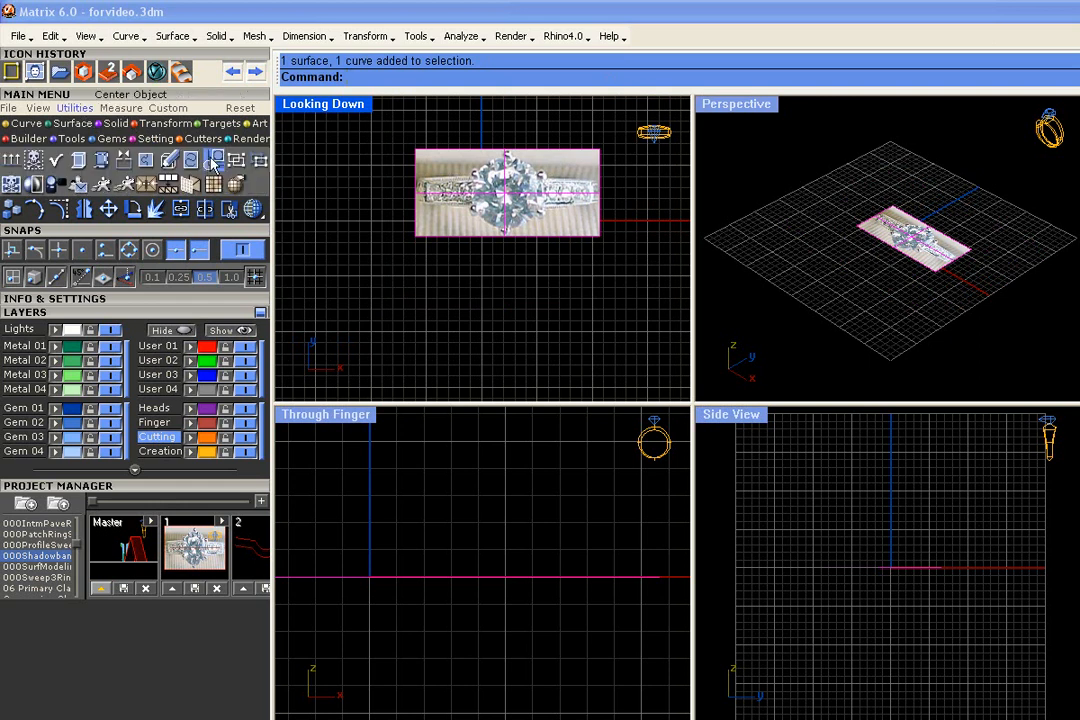
left_click(188, 156)
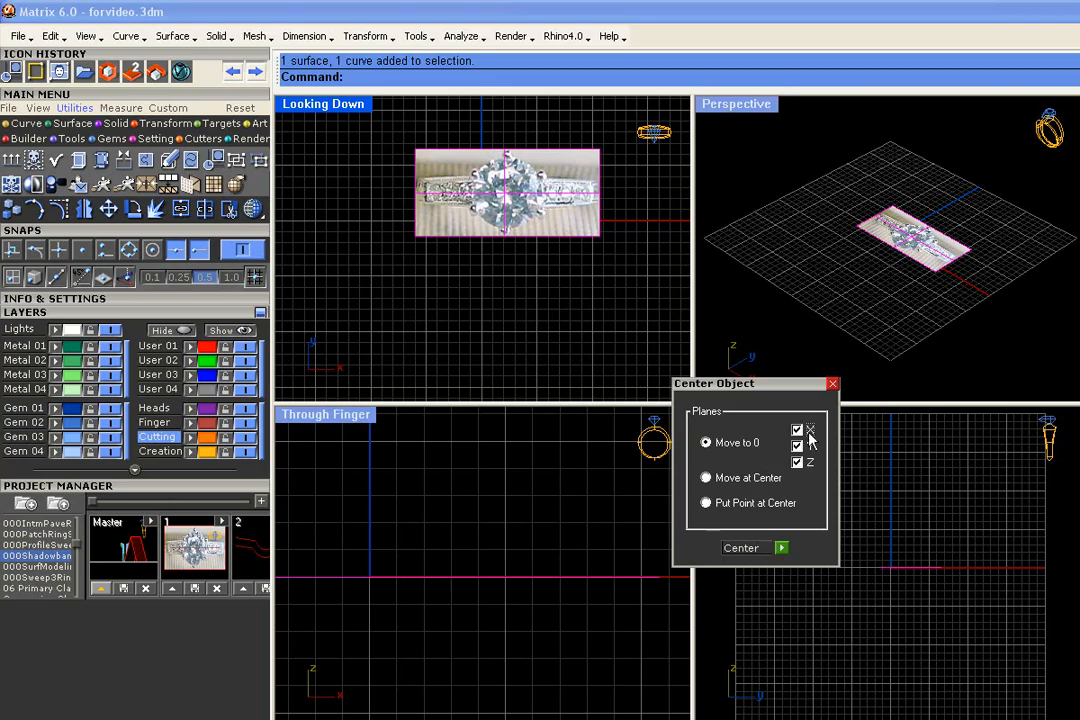
left_click(782, 549)
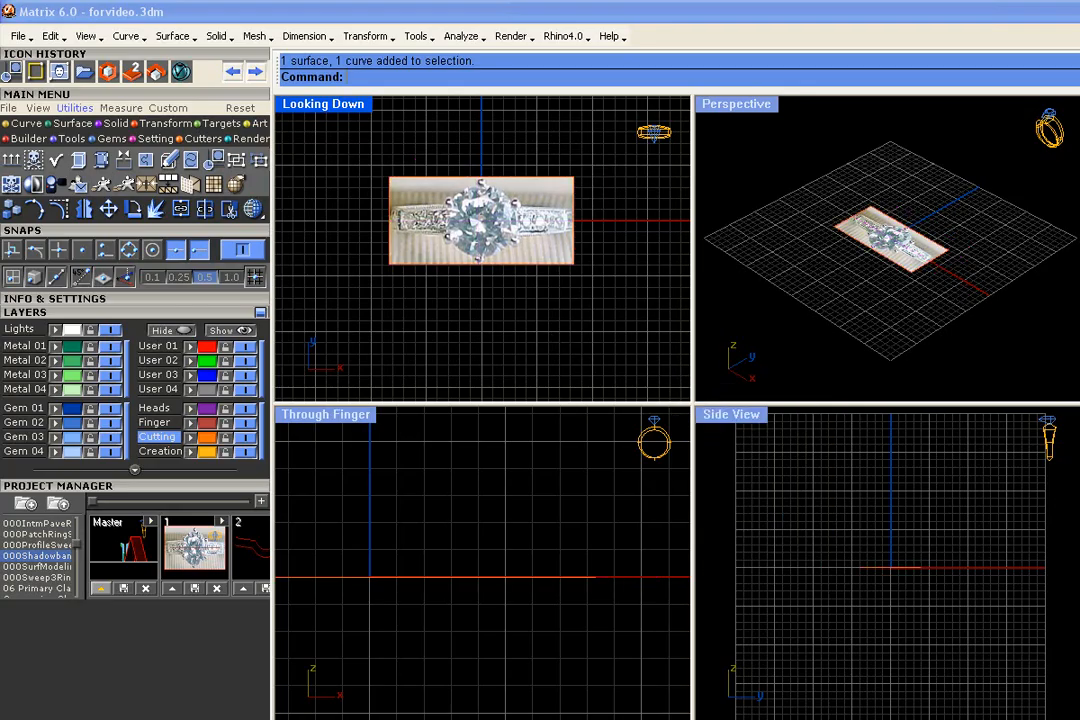
scroll(484, 177, "up", 4)
scroll(484, 177, "down", 2)
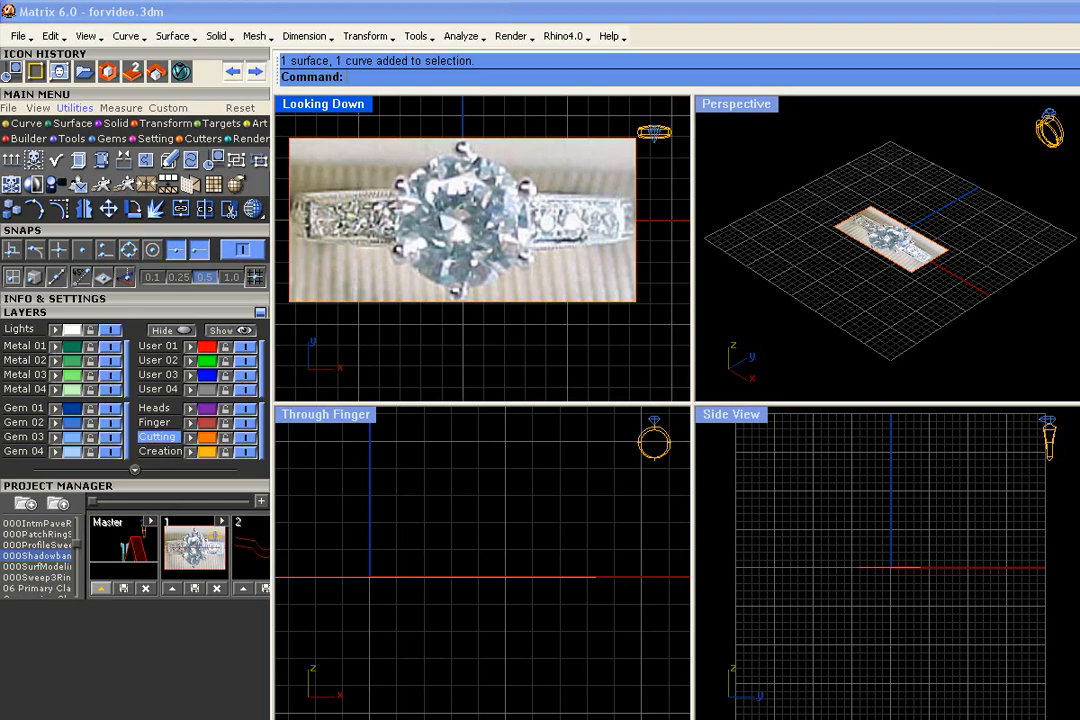
- Save the current state as version 16 of the 000Shadowband project
scroll(586, 306, "down", 2)
scroll(592, 343, "down", 1)
left_click_drag(466, 206, 345, 150)
left_click_drag(93, 502, 279, 512)
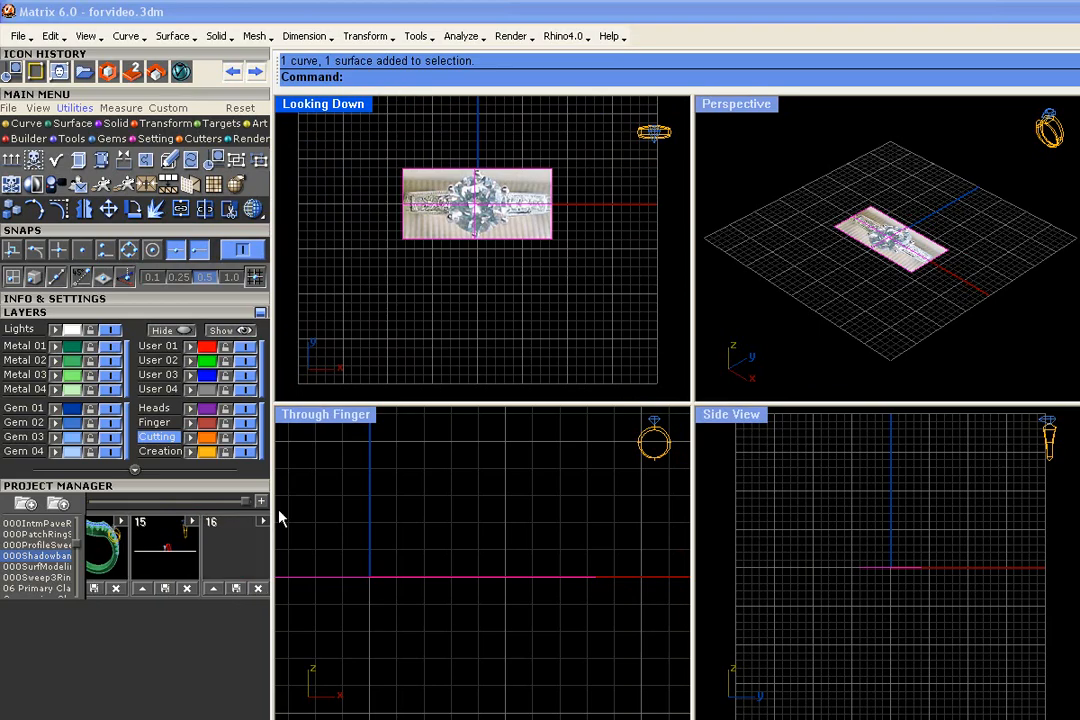
left_click(210, 591)
- Create a Ring Rail with USA finger size 7
scroll(501, 308, "up", 2)
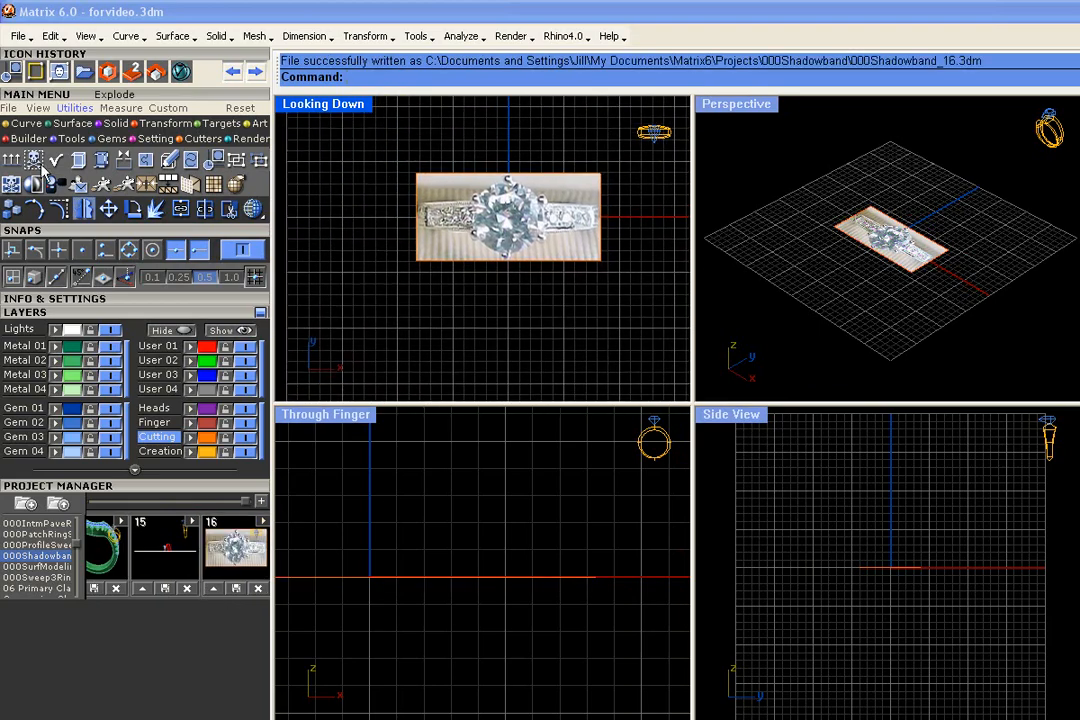
left_click(28, 138)
left_click(10, 160)
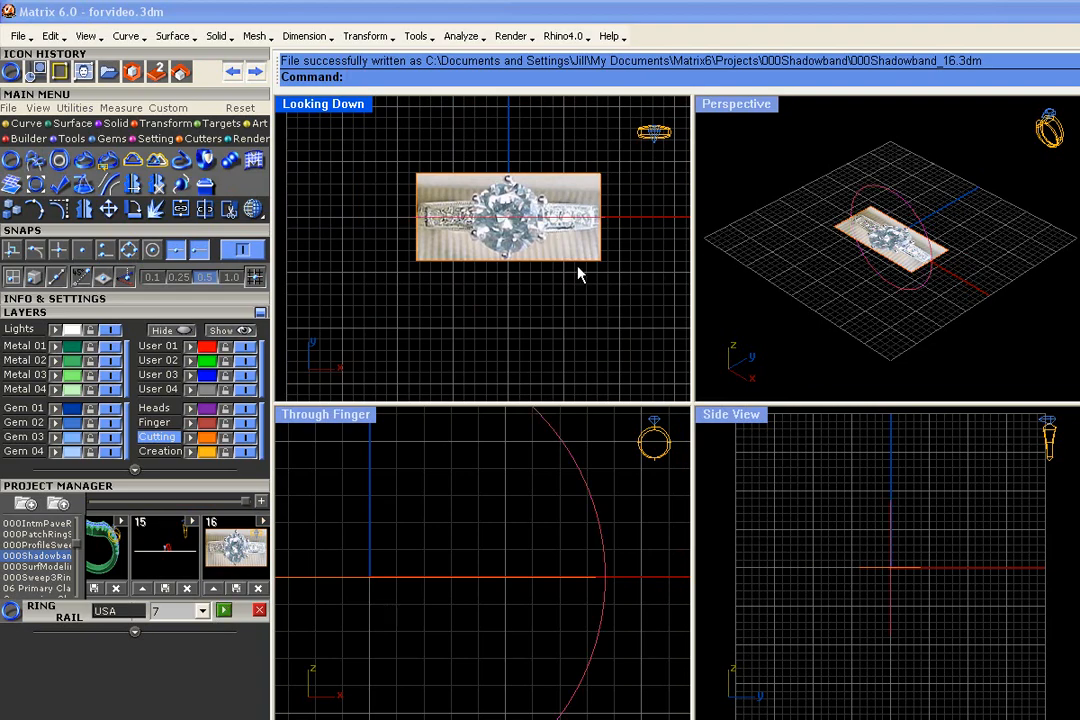
- Examine how the cropped picture's right-hand edge lines up with the ring rail in the Looking Down view
scroll(620, 280, "up", 3)
scroll(612, 316, "down", 2)
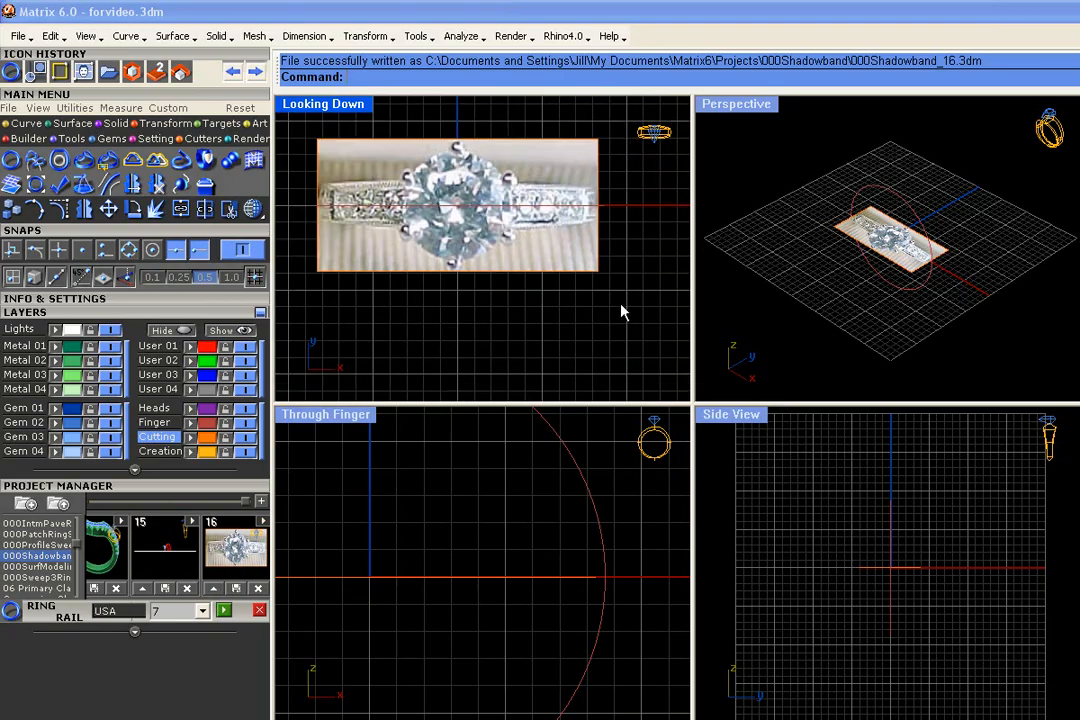
left_click(596, 252)
scroll(598, 217, "up", 3)
scroll(600, 206, "up", 2)
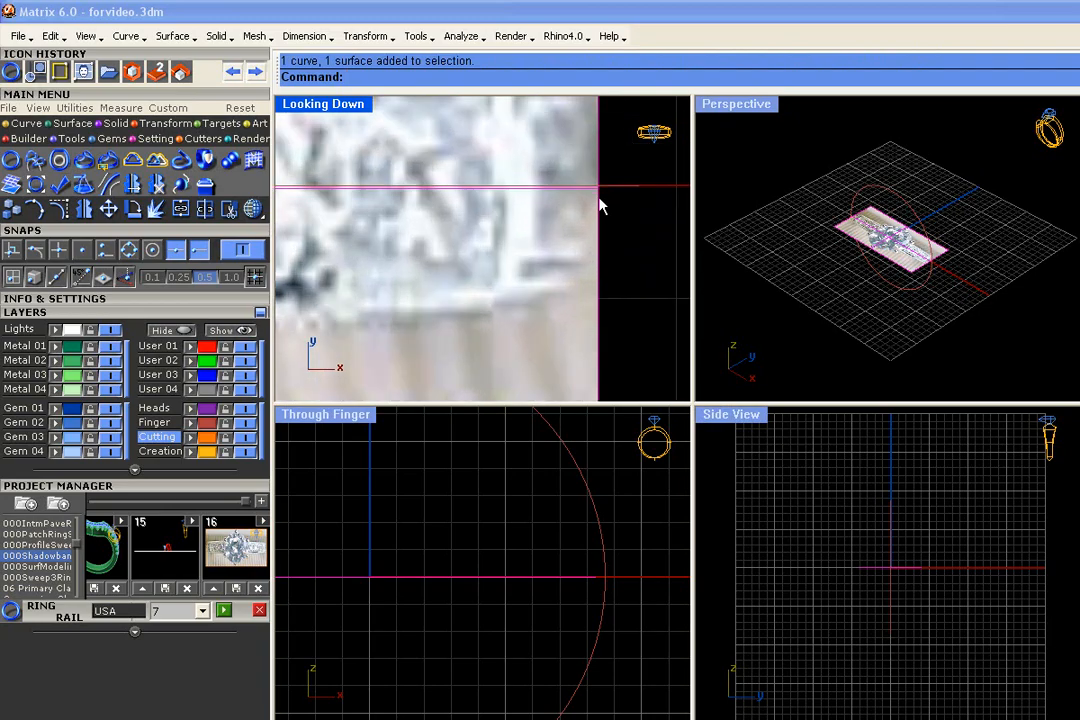
scroll(600, 206, "down", 2)
left_click(611, 194)
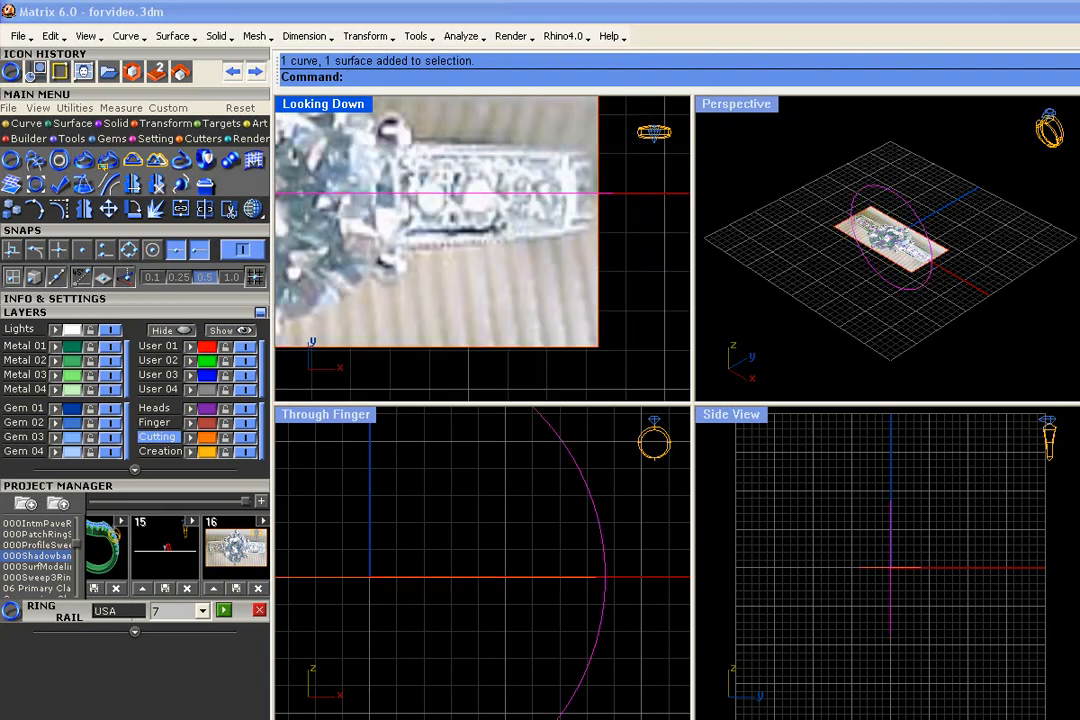
scroll(641, 200, "down", 2)
scroll(555, 255, "down", 2)
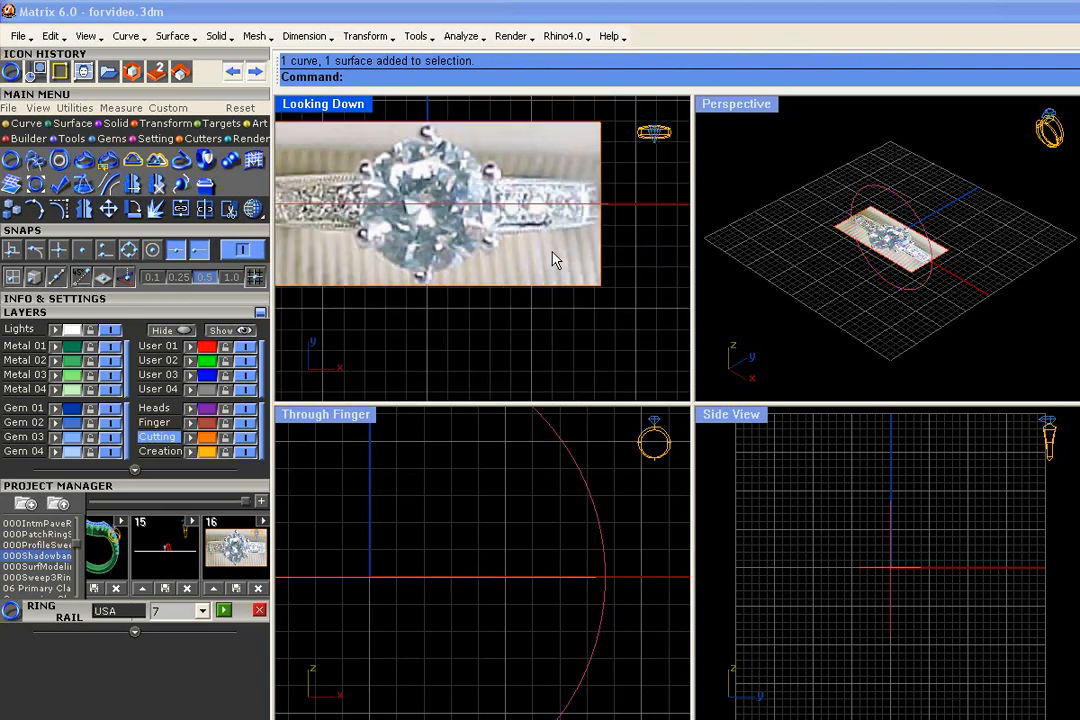
- Enlarge the cropped picture and its rectangle with Scale 2-D from the origin, pulling the right-hand edge's midpoint out beyond the ring rail
left_click_drag(590, 284, 588, 278)
scroll(541, 258, "down", 2)
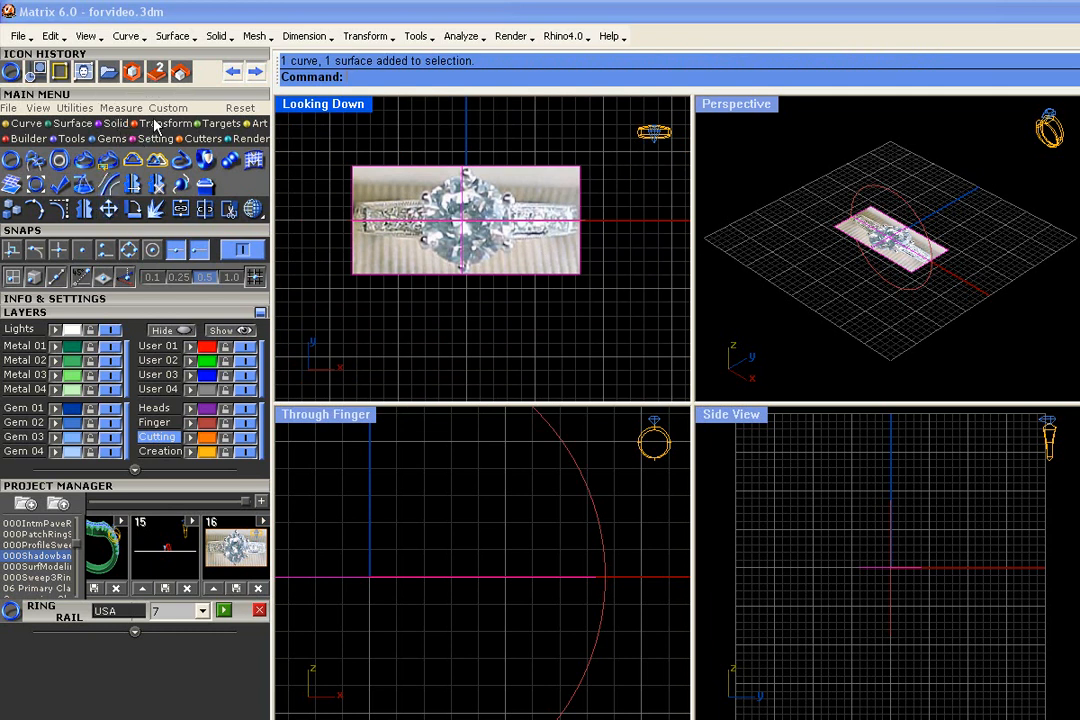
left_click(116, 123)
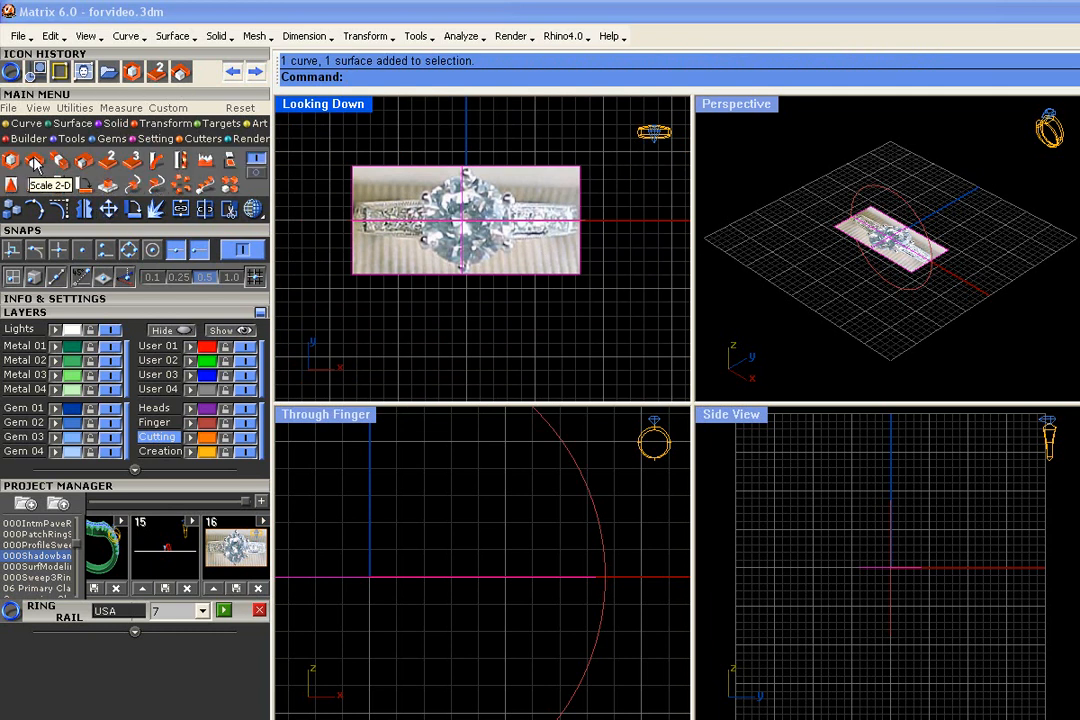
left_click(35, 161)
left_click(466, 220)
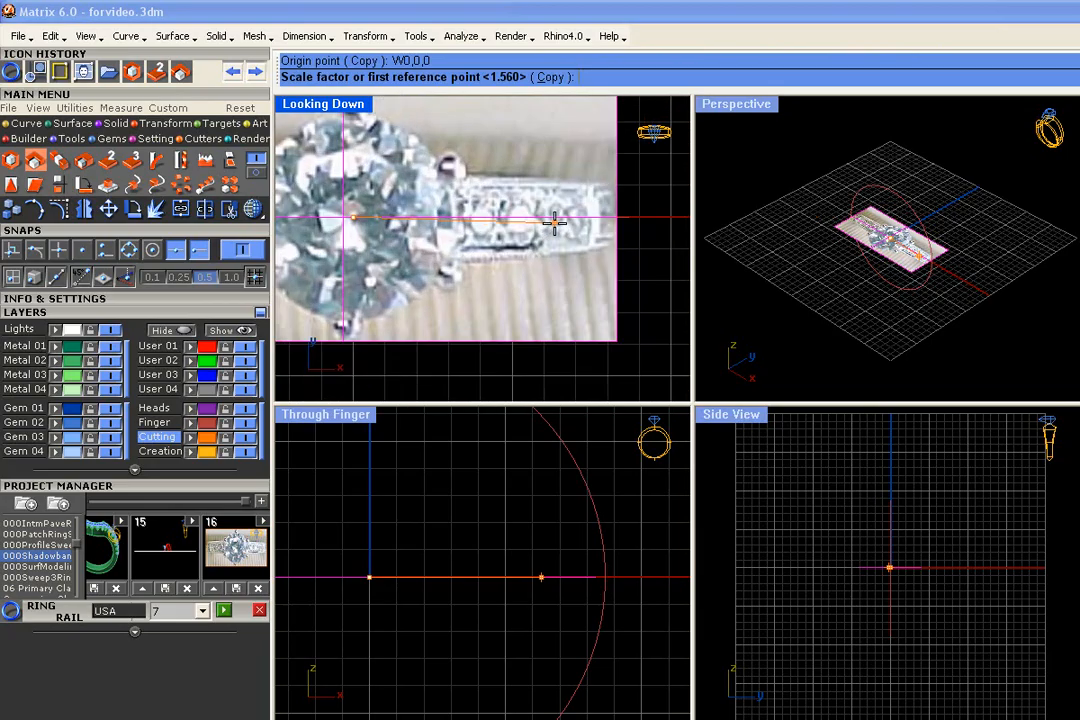
left_click(604, 213)
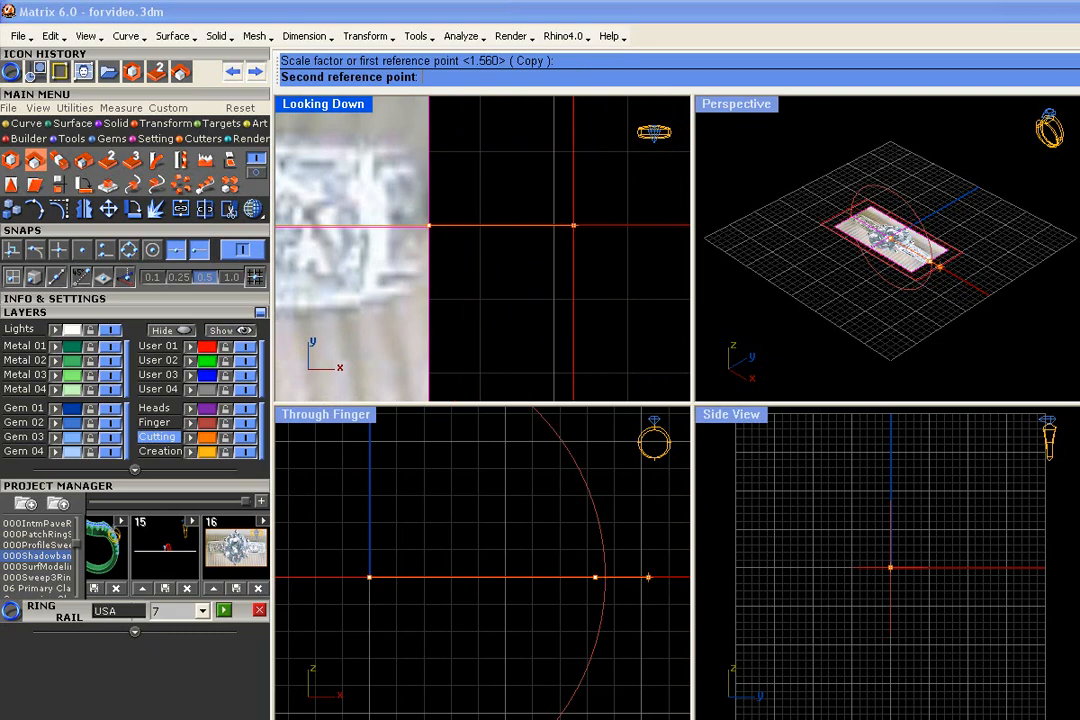
left_click(627, 229)
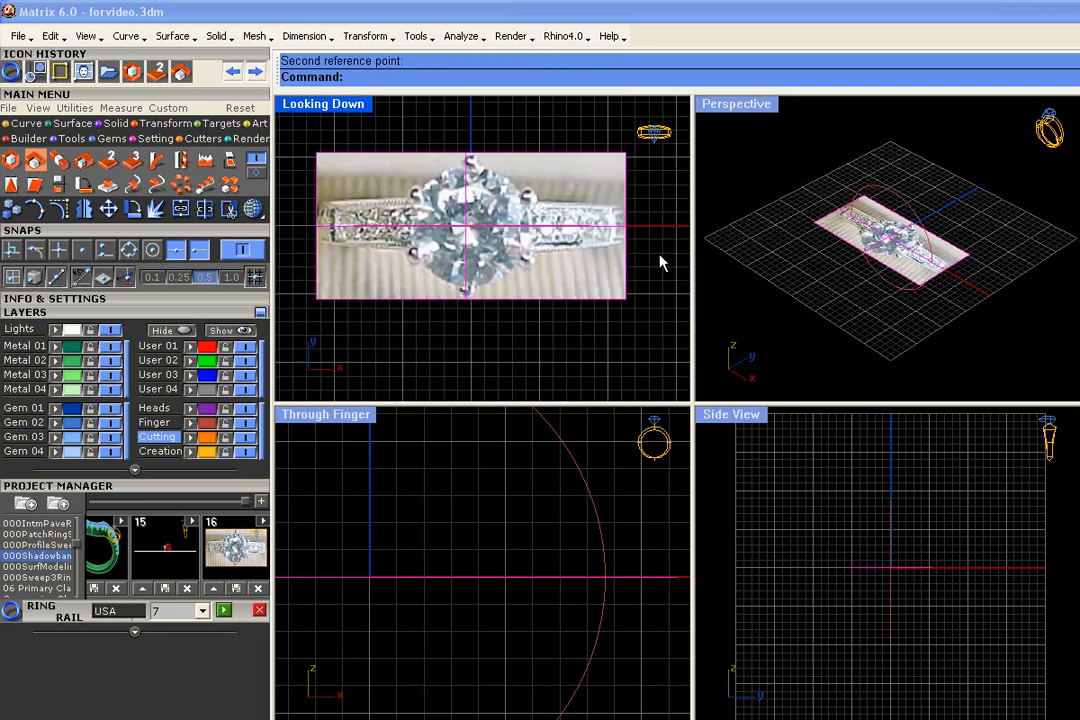
- Save the scaled picture, its rectangle and the ring rail as version 17 of the 000Shadowband project
left_click(583, 477)
left_click(637, 495)
scroll(650, 388, "down", 2)
right_click_drag(650, 388, 641, 335)
left_click_drag(641, 334, 317, 125)
left_click(260, 500)
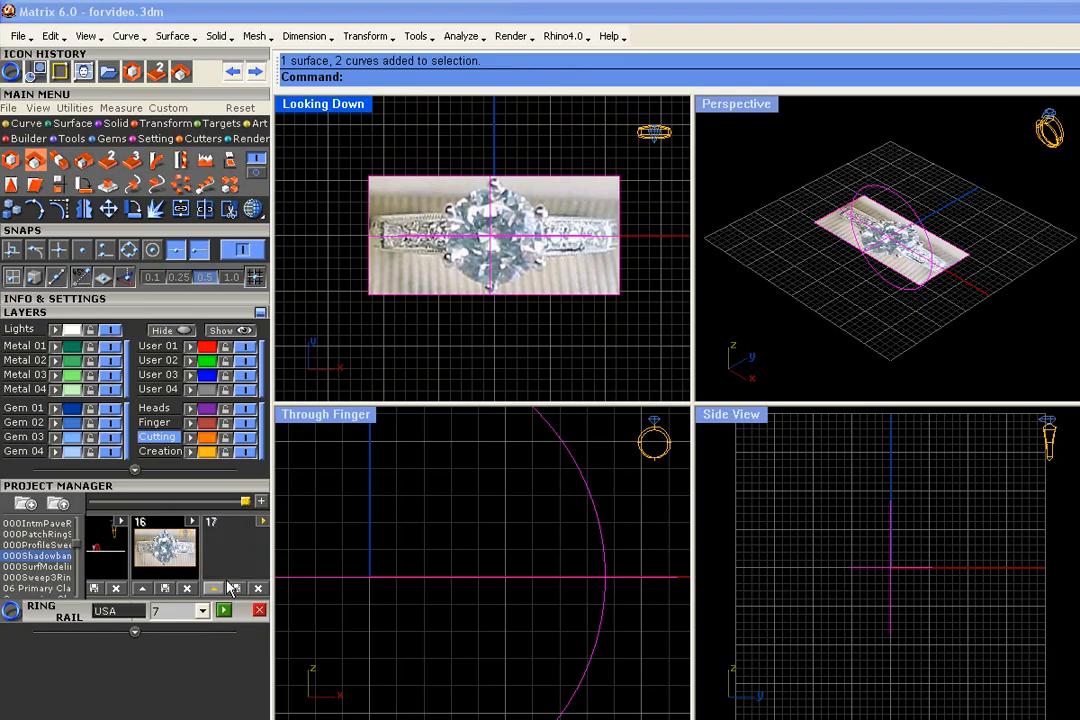
left_click(466, 386)
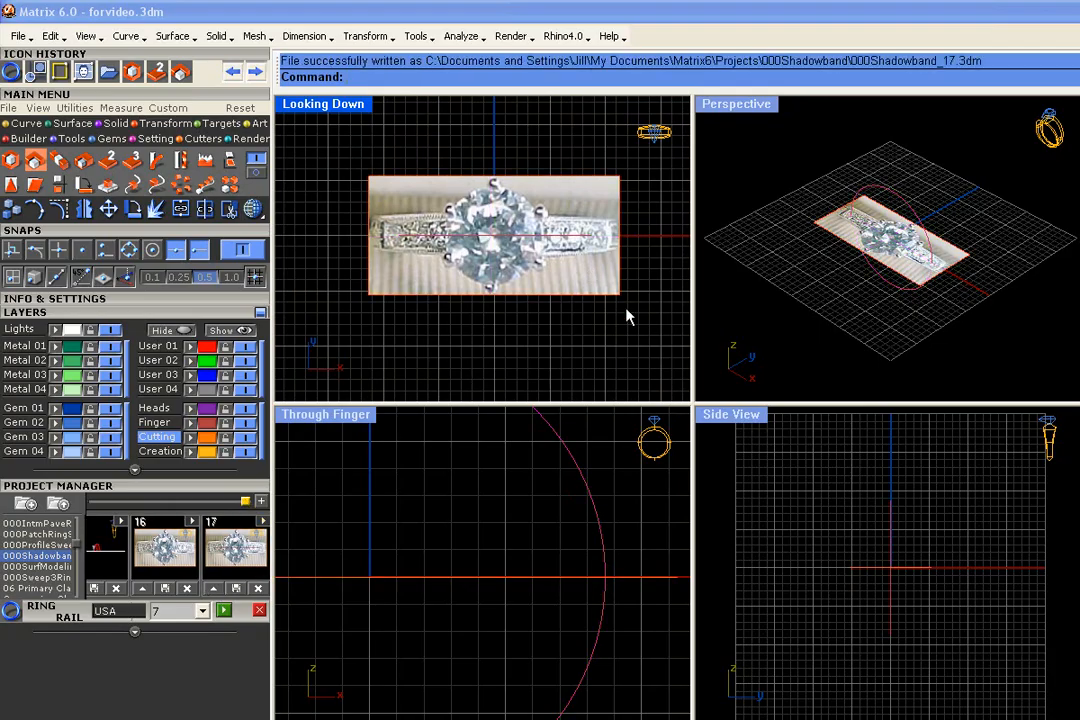
- Put the cropped picture and its rectangle on the Lights layer and lock that layer
left_click_drag(536, 277, 325, 233)
left_click(78, 330)
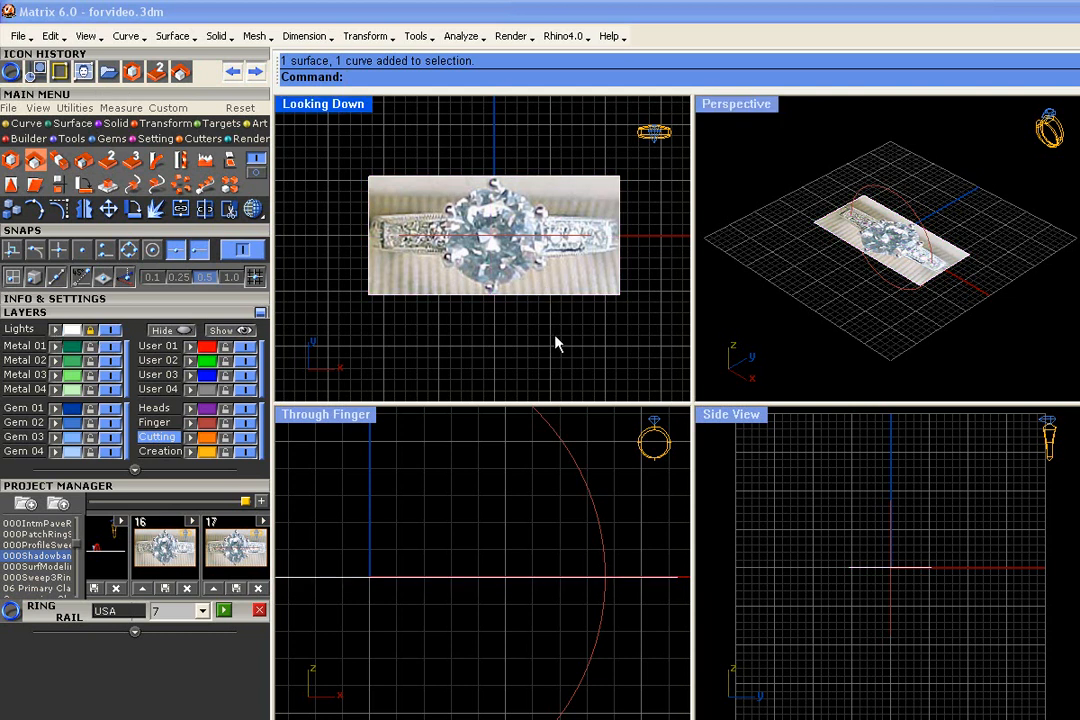
- Create an Outside Ring Rail around the ring rail with a top thickness of 2.84 mm and side and bottom thicknesses of 2 mm
scroll(598, 540, "down", 6)
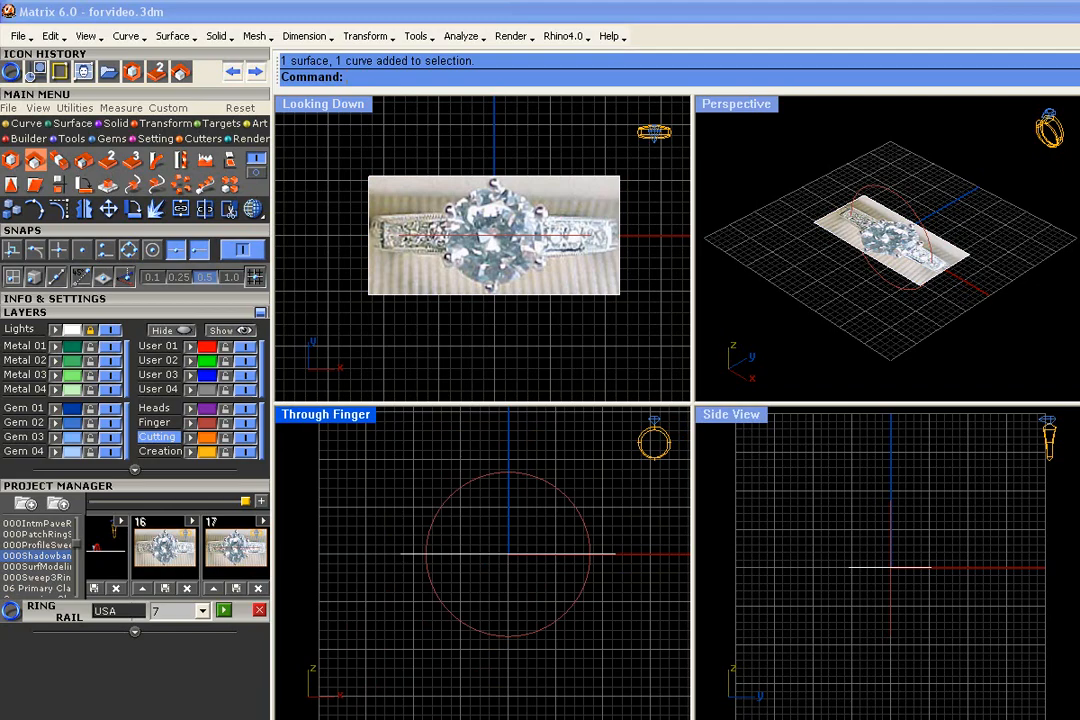
scroll(456, 624, "down", 2)
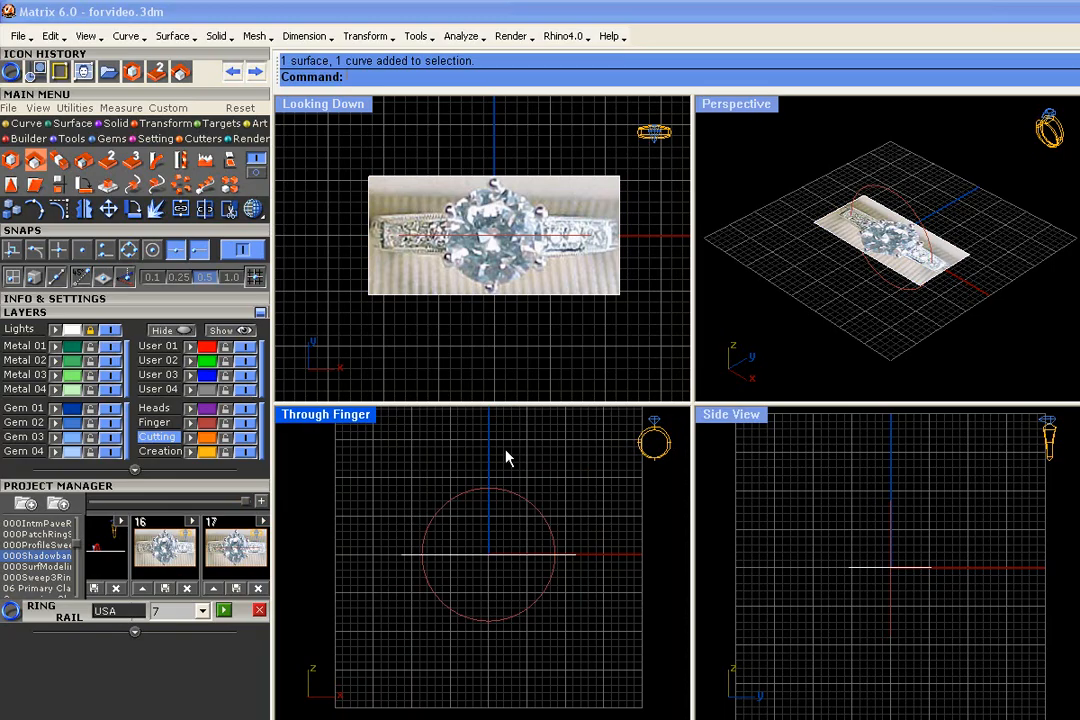
left_click(62, 123)
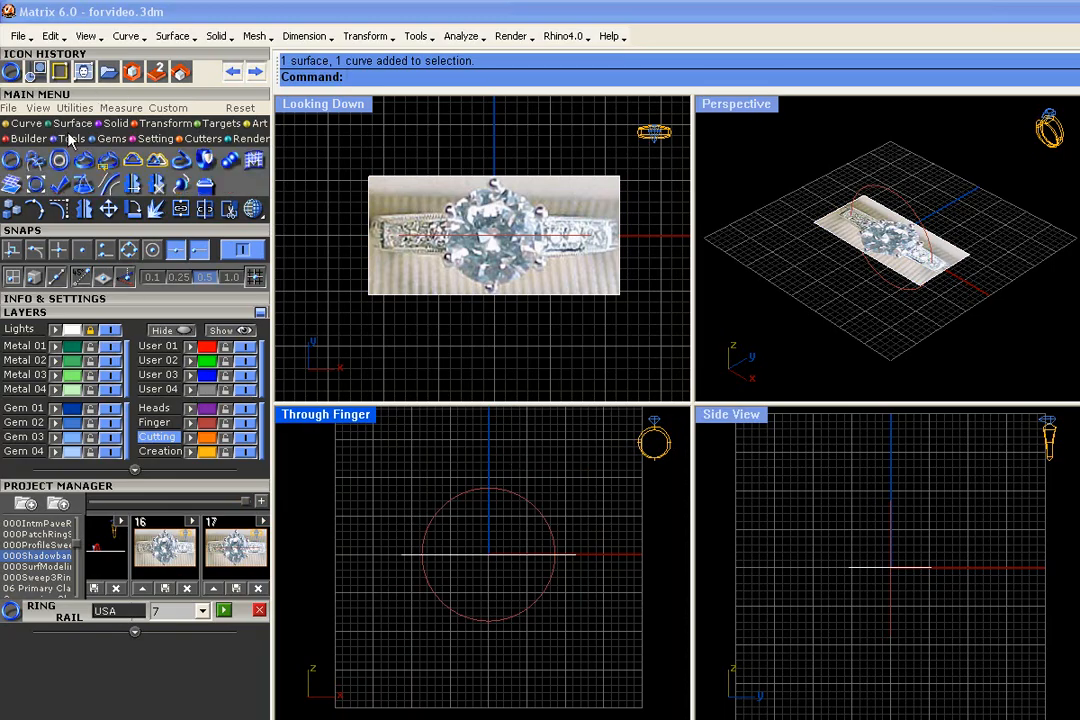
left_click(60, 162)
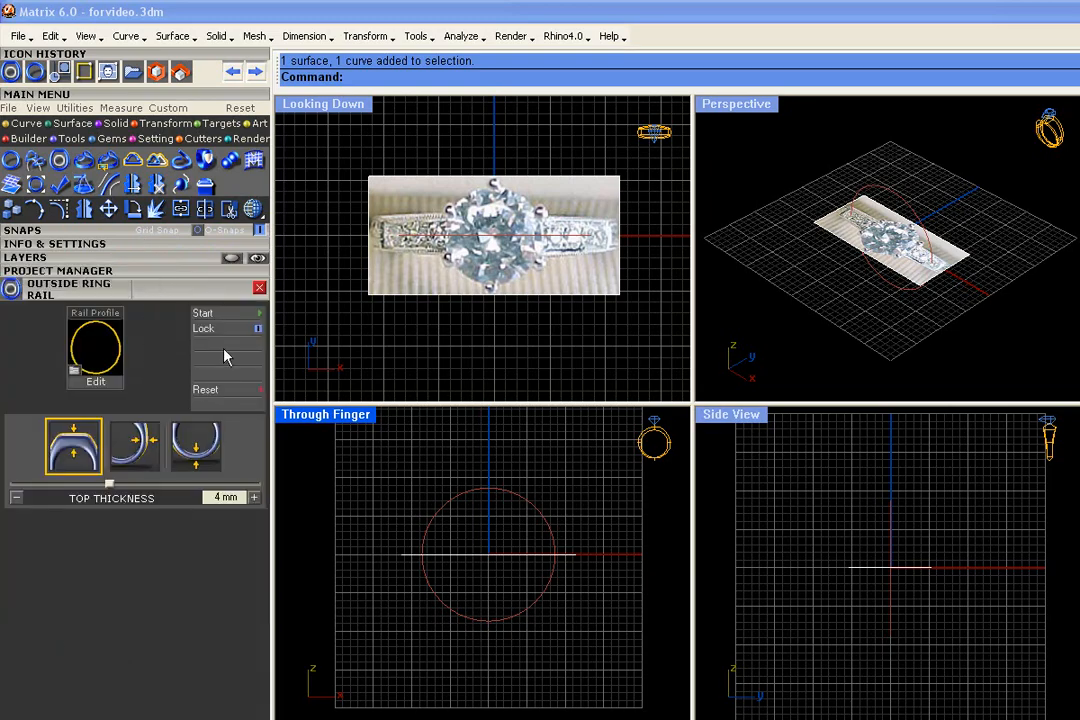
left_click(205, 313)
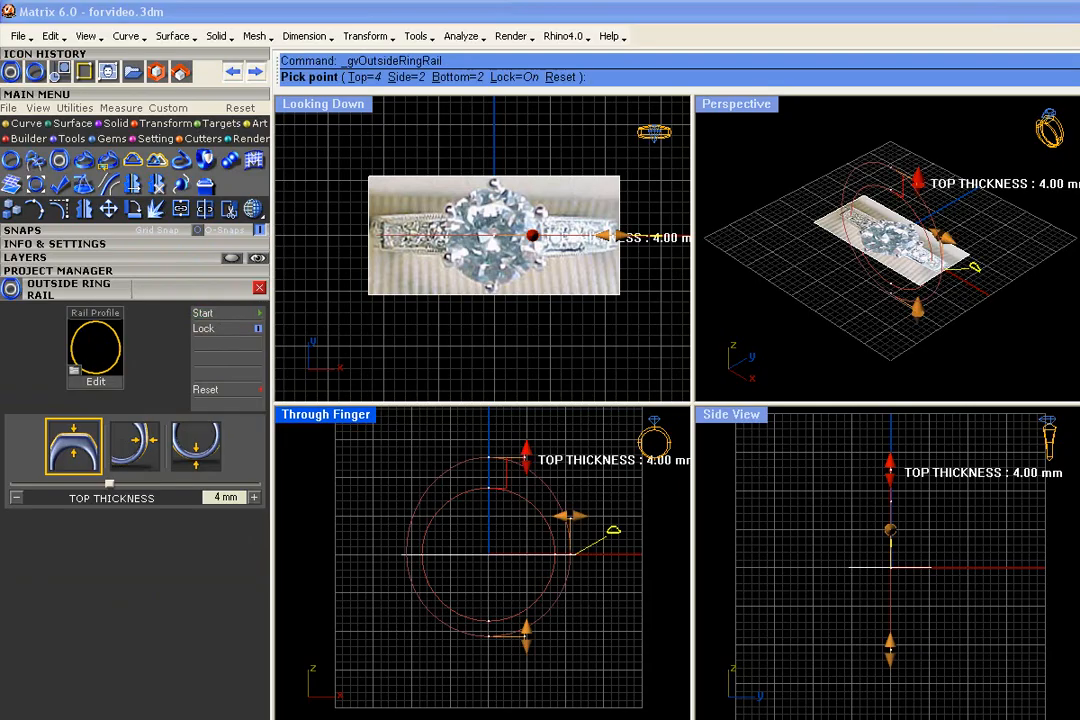
left_click_drag(525, 456, 526, 467)
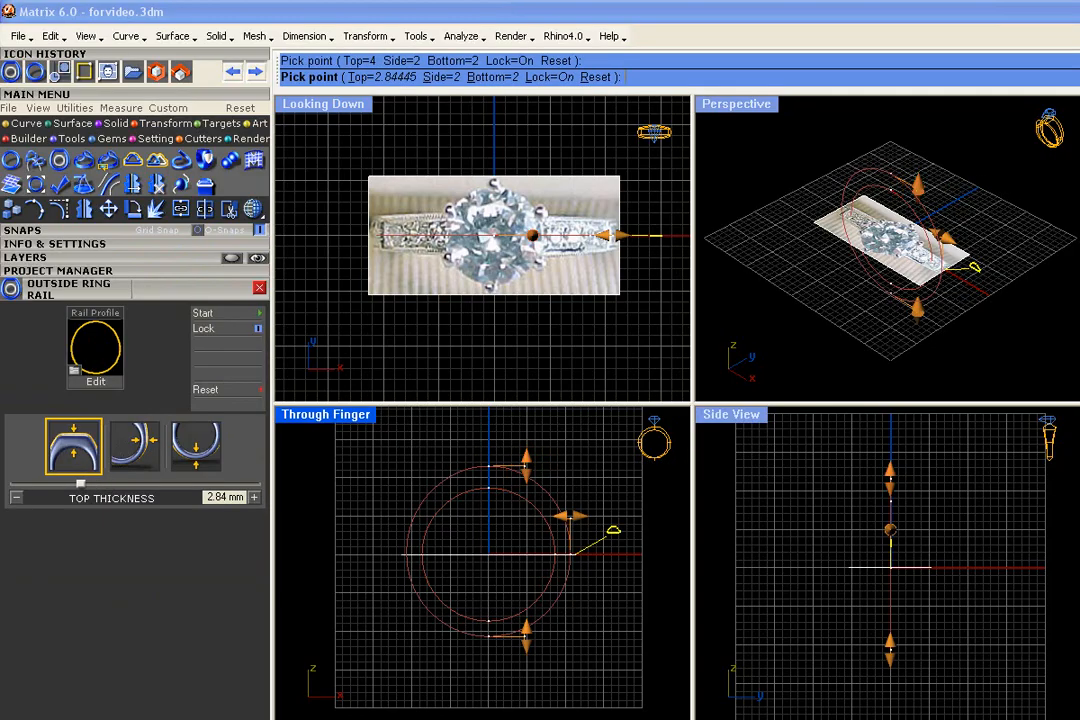
right_click_drag(608, 617, 566, 603)
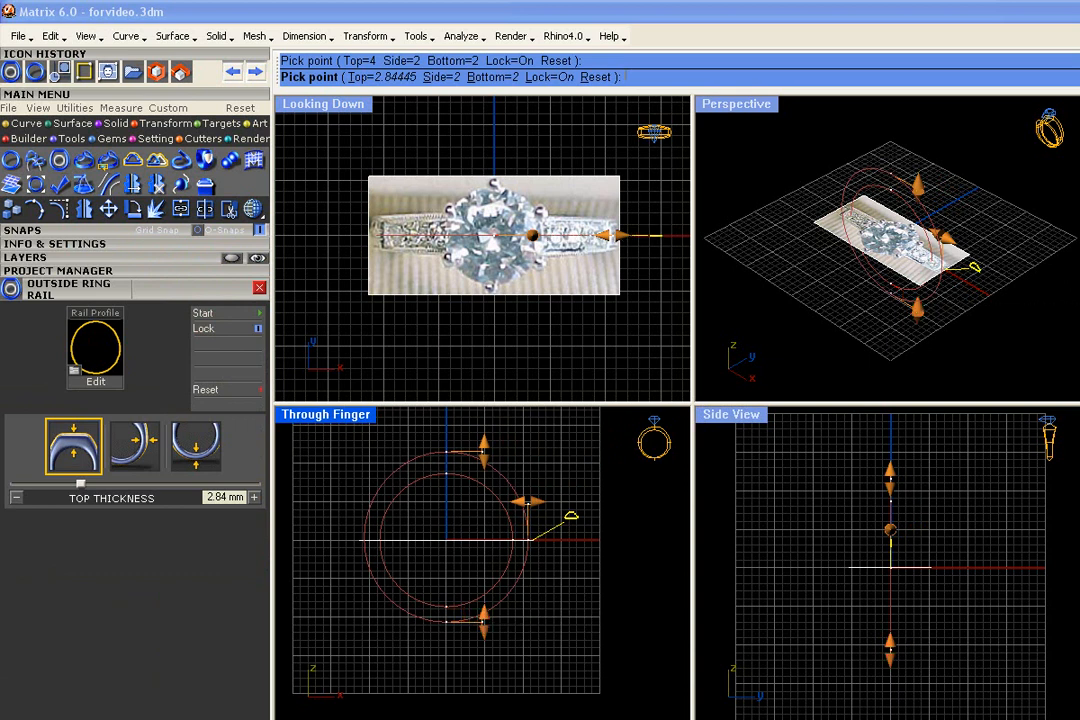
right_click(578, 573)
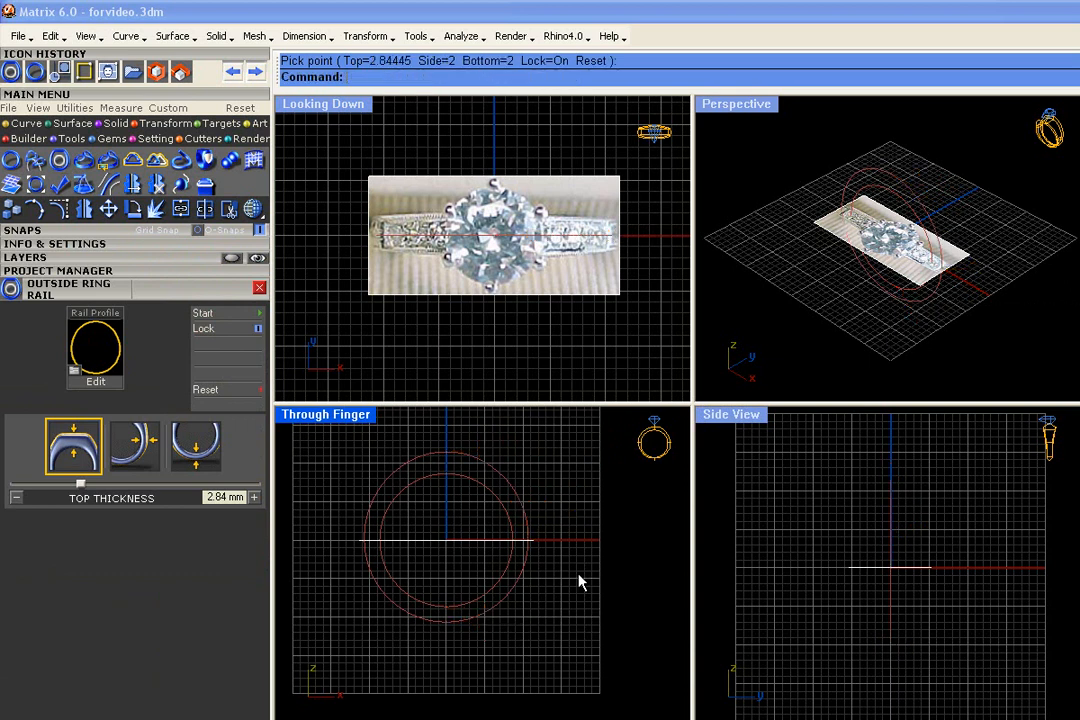
- Save the inner and outer ring rails as version 18 of the 000Shadowband project
right_click_drag(850, 290, 880, 302)
left_click_drag(799, 348, 795, 350)
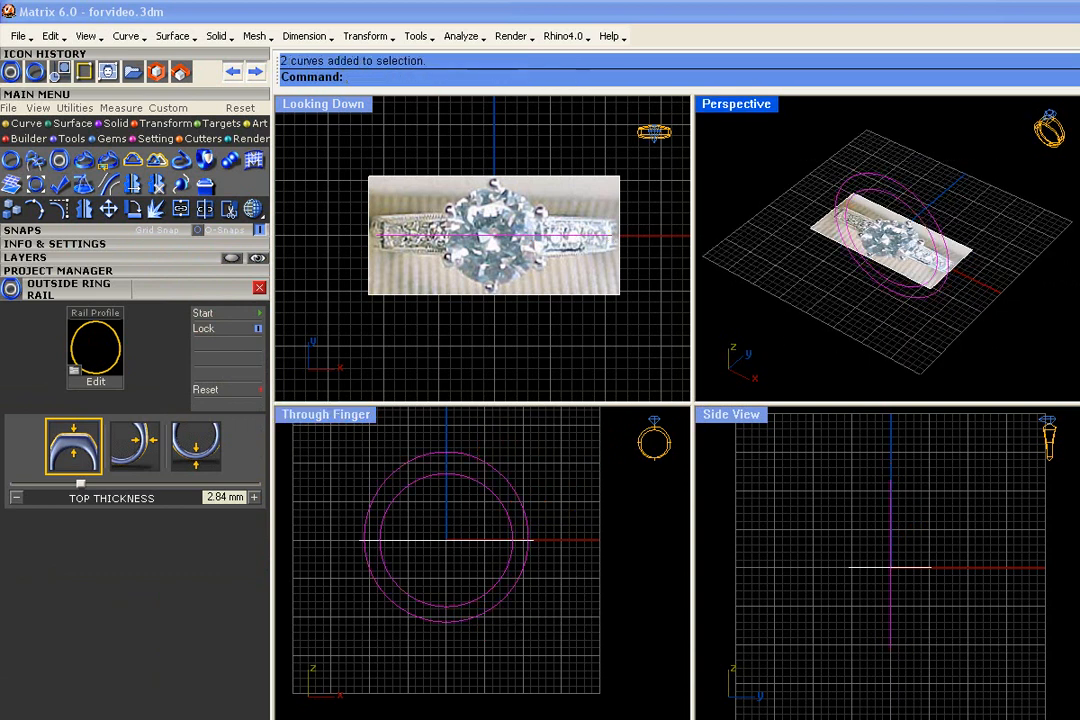
left_click(135, 257)
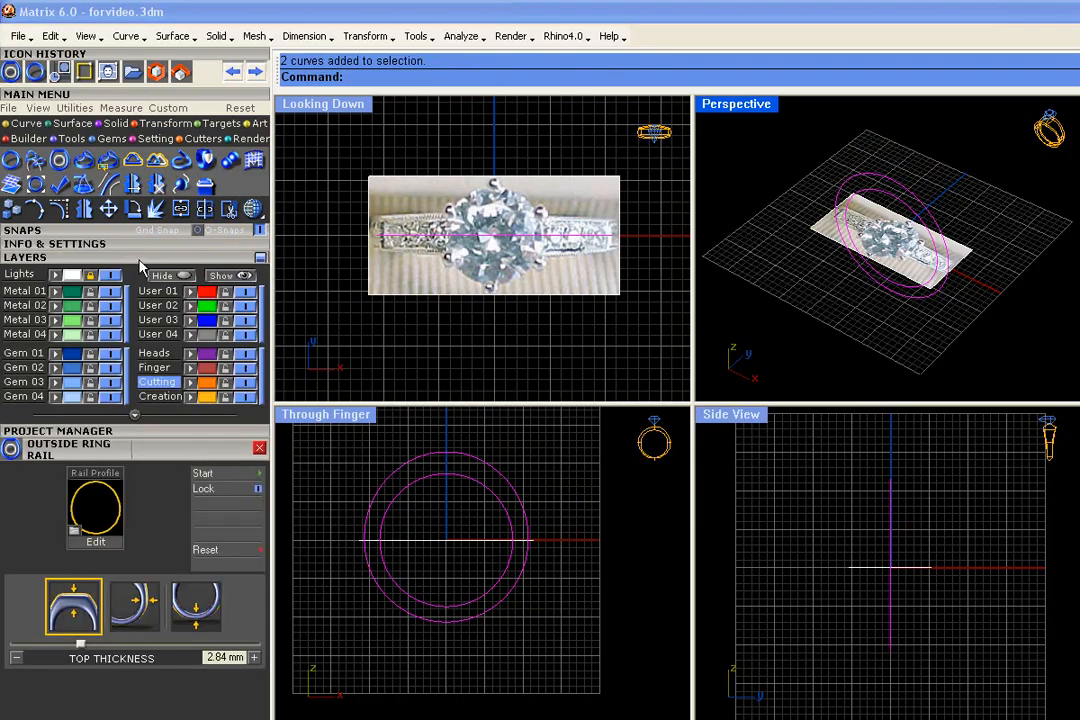
left_click(147, 428)
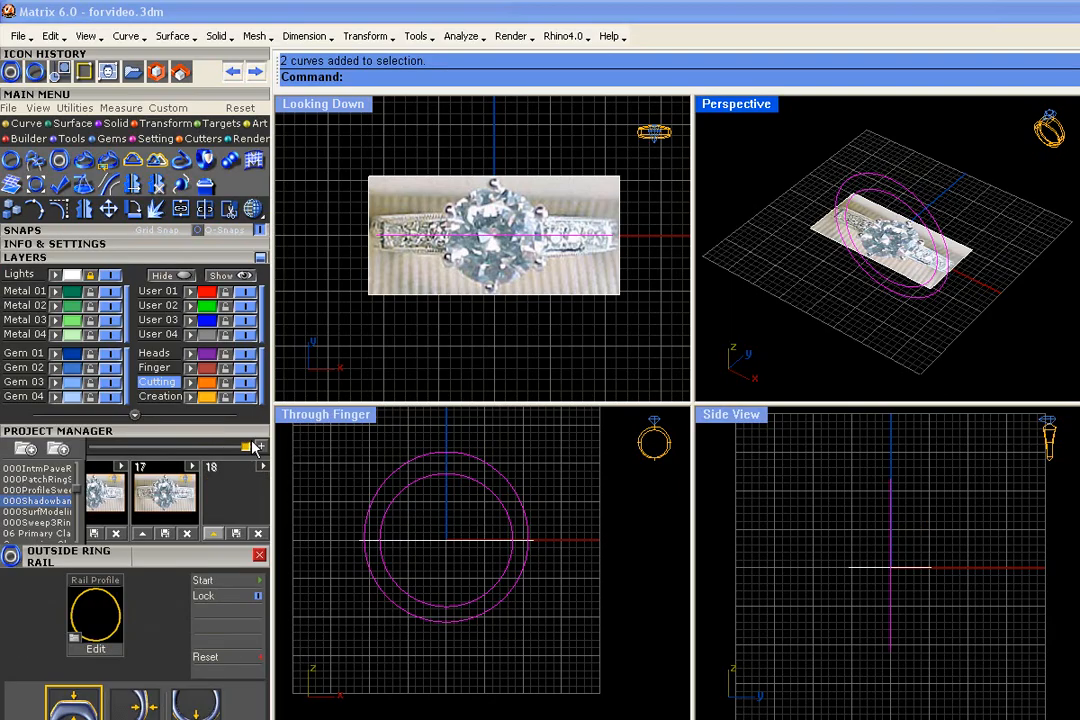
left_click(220, 538)
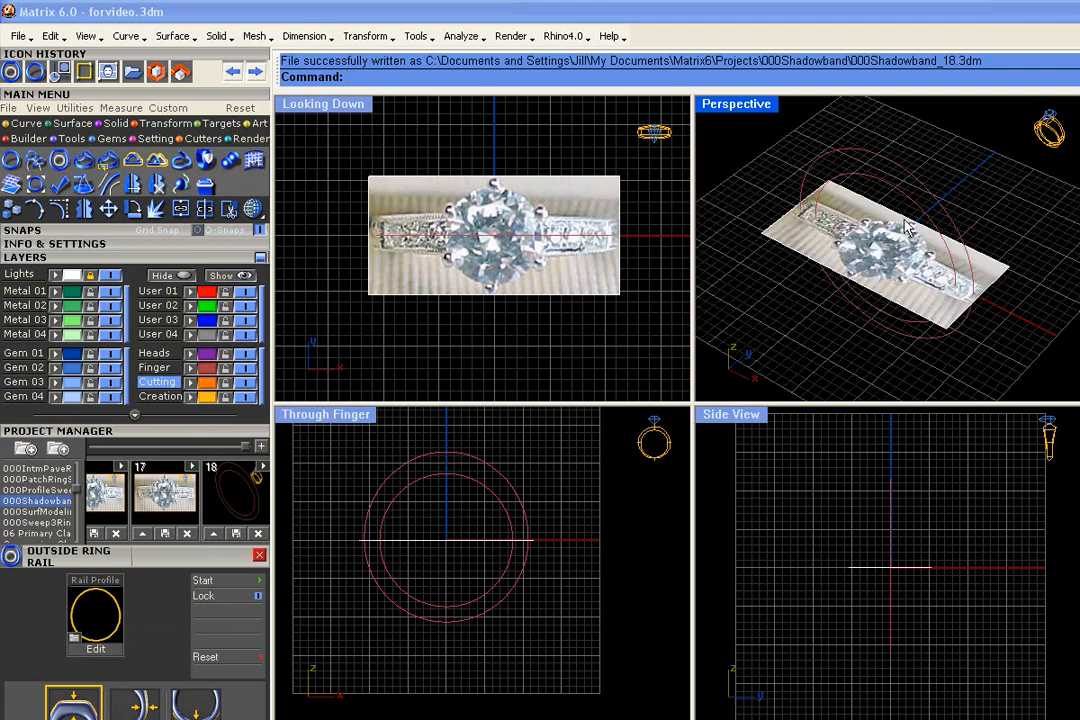
- Make User 02 the current layer for tracing the photo in the Looking Down view
scroll(494, 270, "up", 4)
right_click_drag(494, 270, 463, 259)
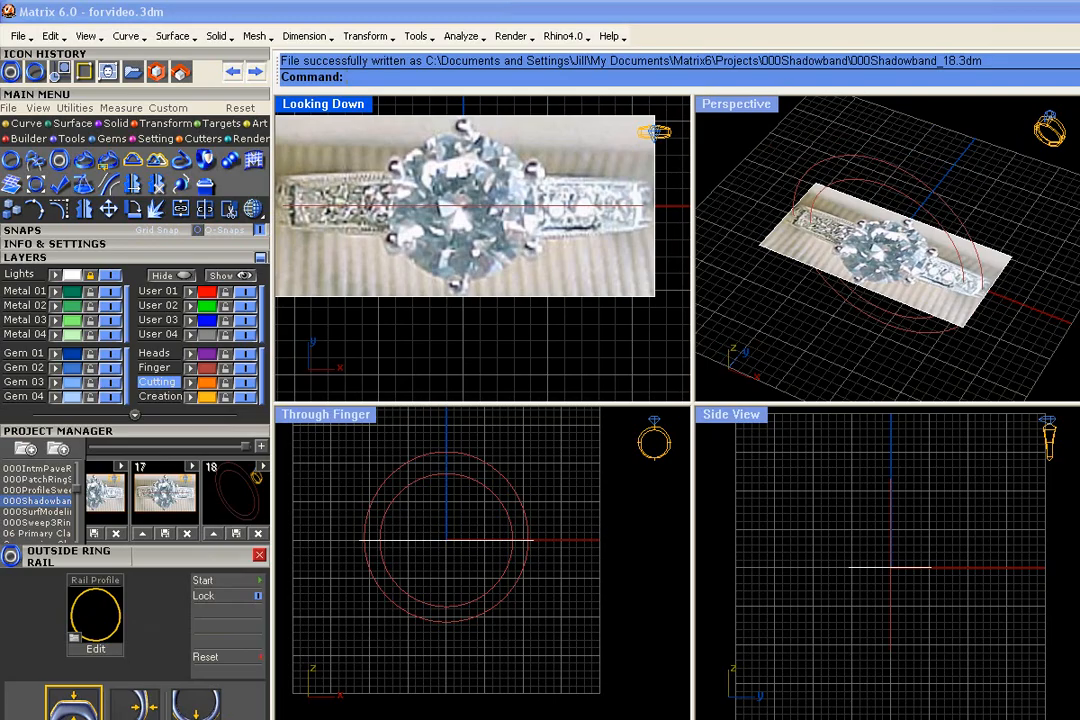
scroll(476, 296, "down", 4)
right_click_drag(506, 367, 504, 352)
scroll(490, 240, "up", 4)
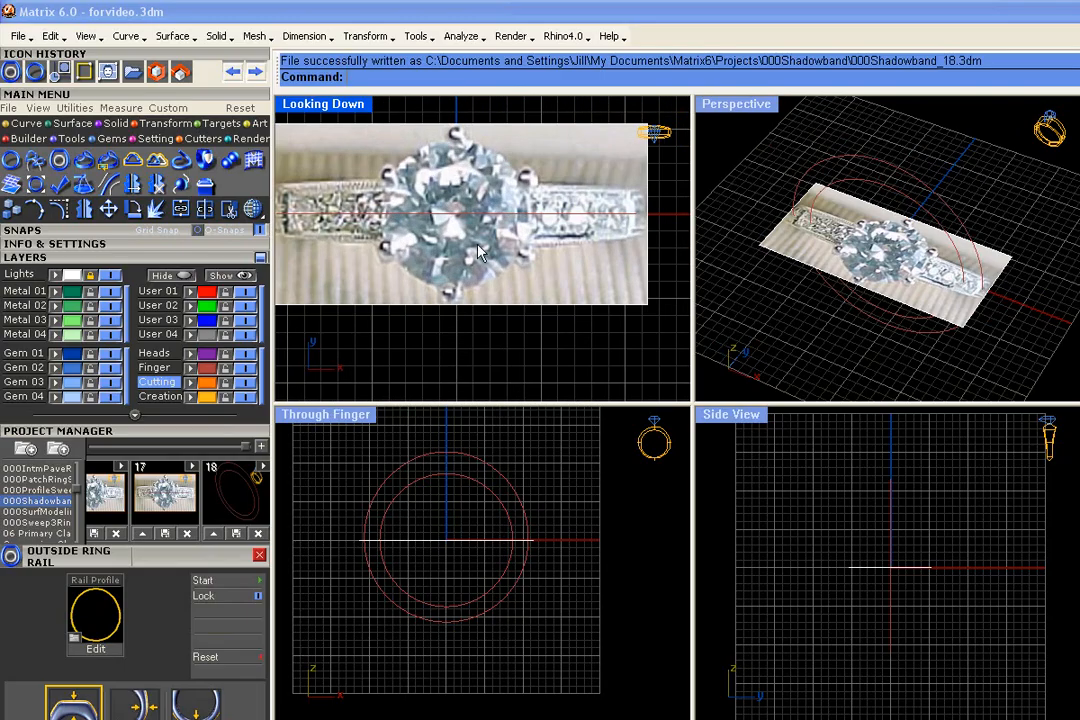
left_click(165, 305)
left_click(22, 123)
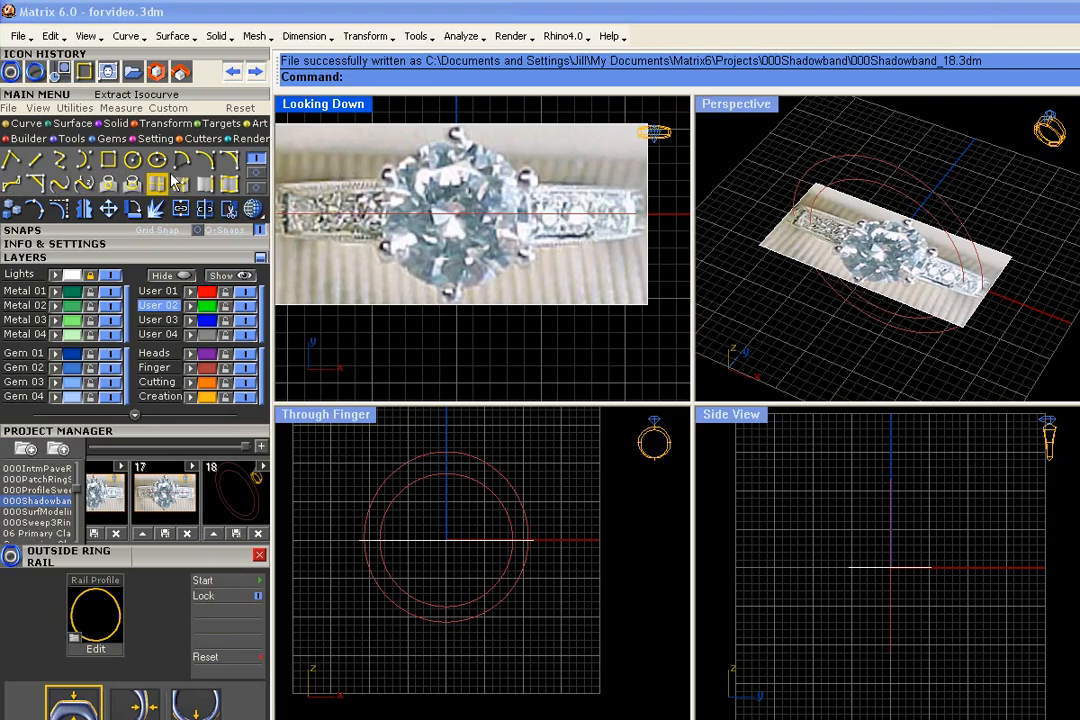
left_click(204, 162)
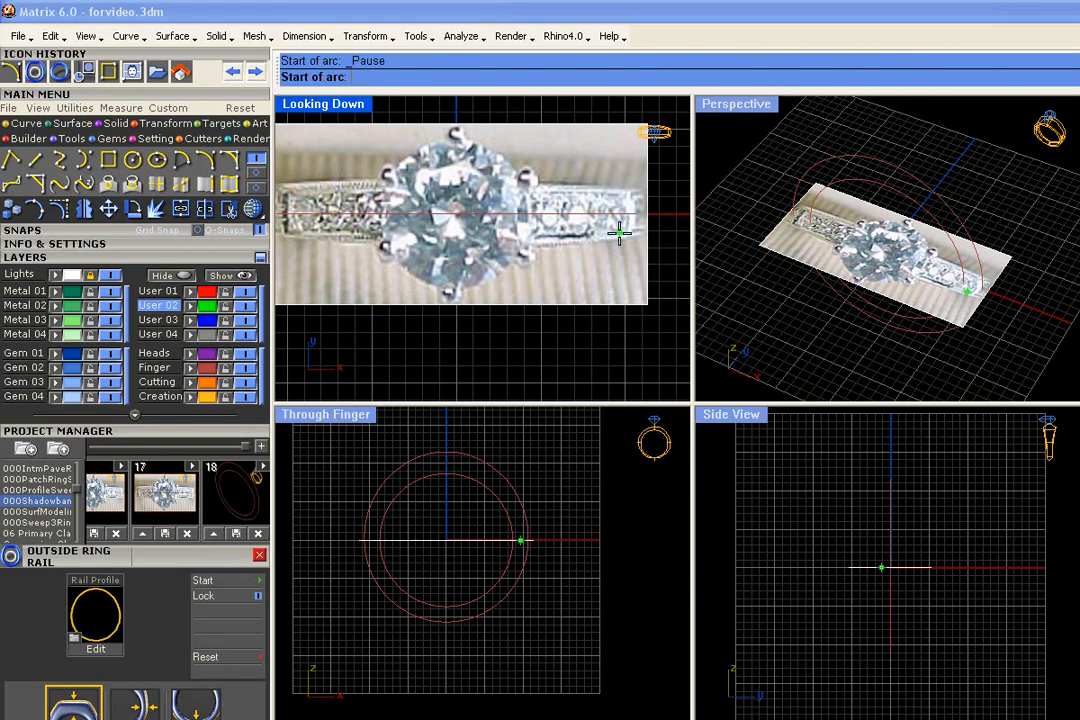
right_click_drag(630, 233, 584, 224)
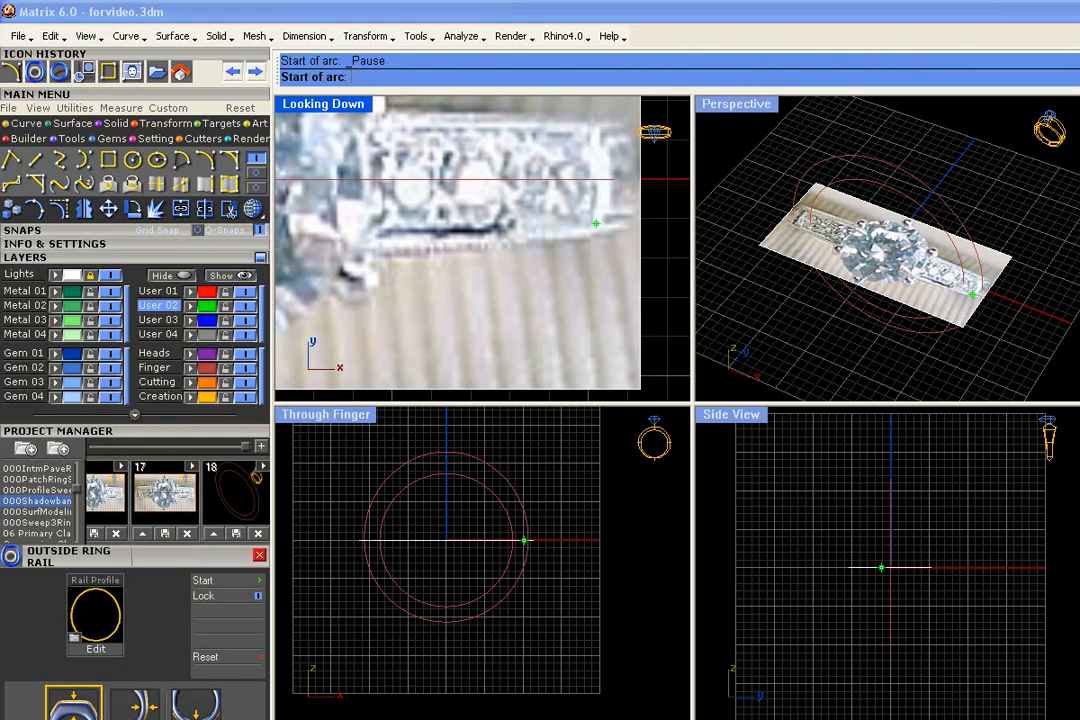
left_click(651, 205)
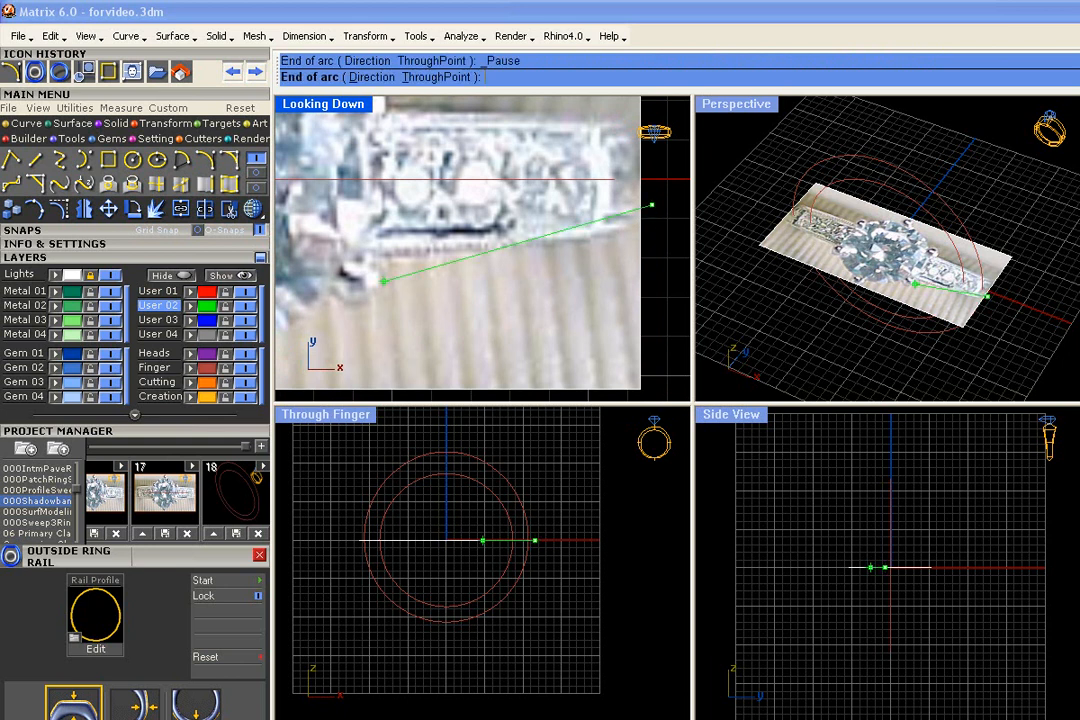
left_click(380, 252)
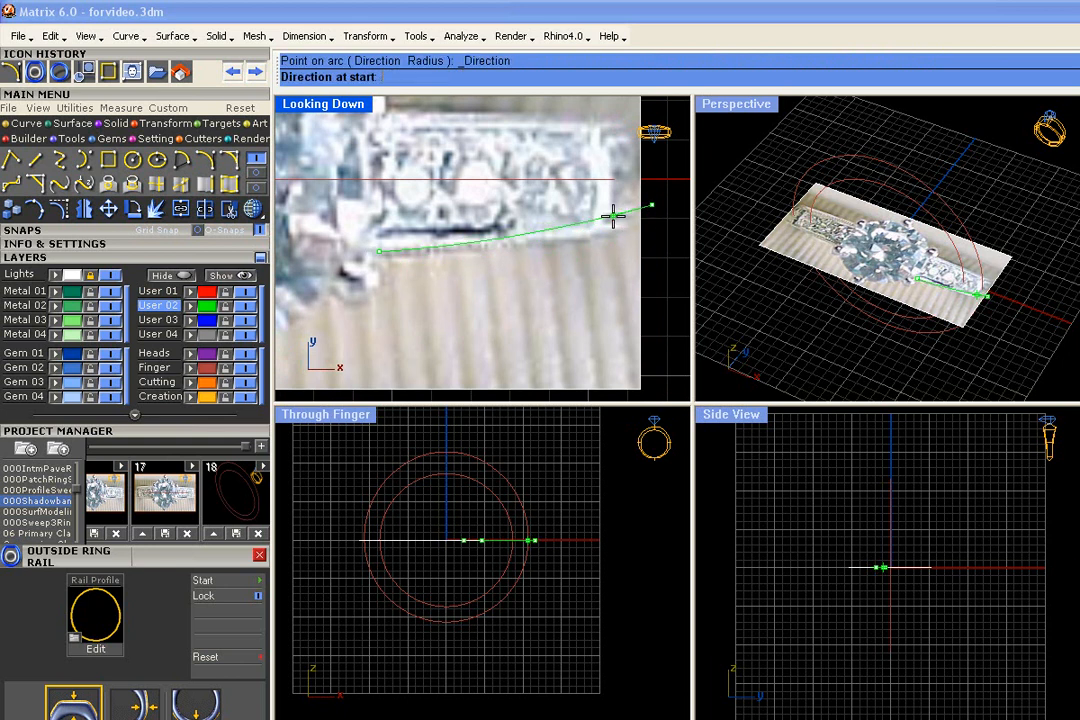
key("Escape")
- Draw a start, end and direction arc along the lower edge of the right-hand band, from beyond the picture's edge to the centre stone
right_click(628, 223)
left_click(654, 214)
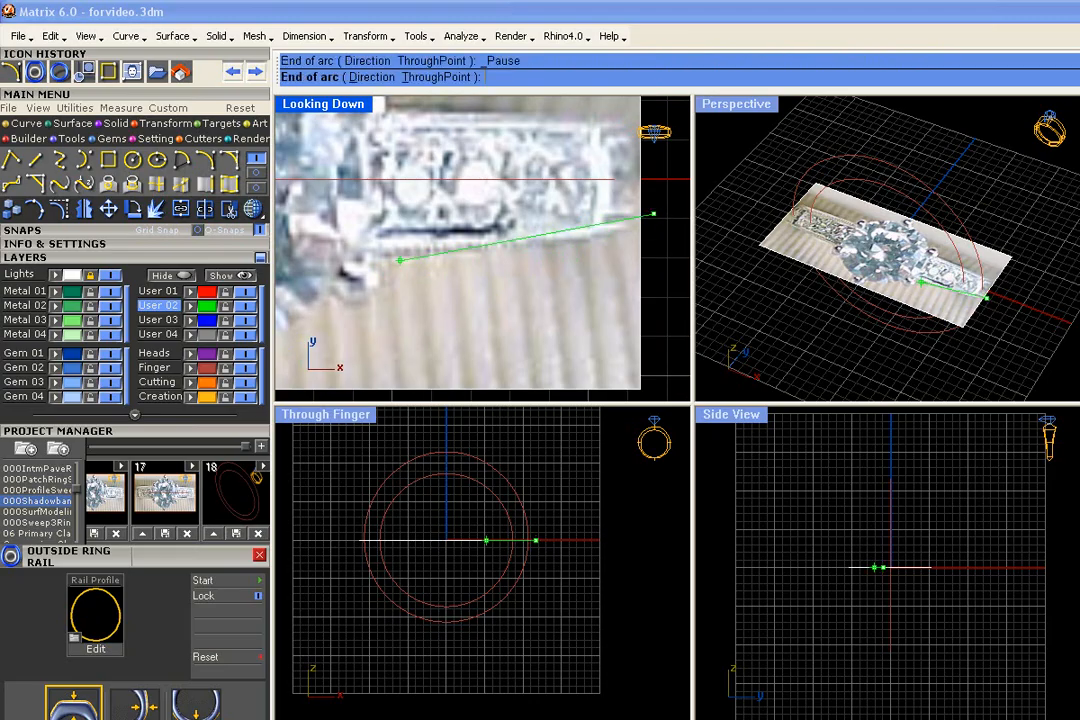
left_click(377, 251)
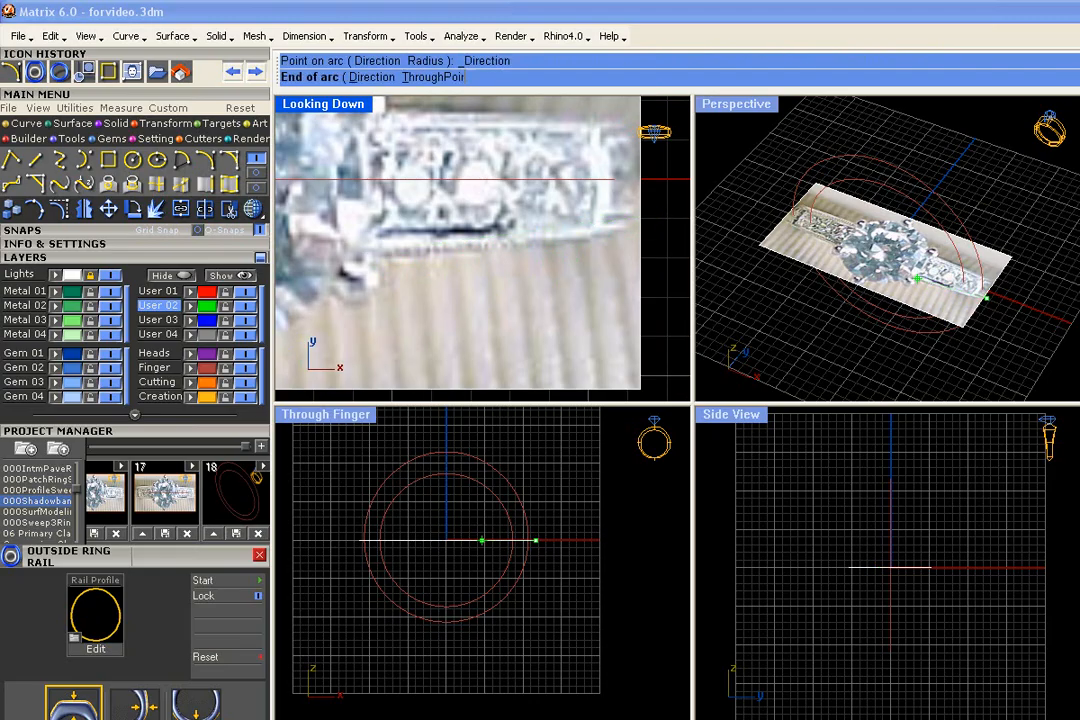
left_click(537, 249)
- Mirror a copy of the arc across the vertical centre axis onto the left-hand band in the Looking Down view
scroll(560, 261, "up", 3)
right_click_drag(526, 288, 569, 285)
scroll(585, 278, "down", 2)
left_click(644, 230)
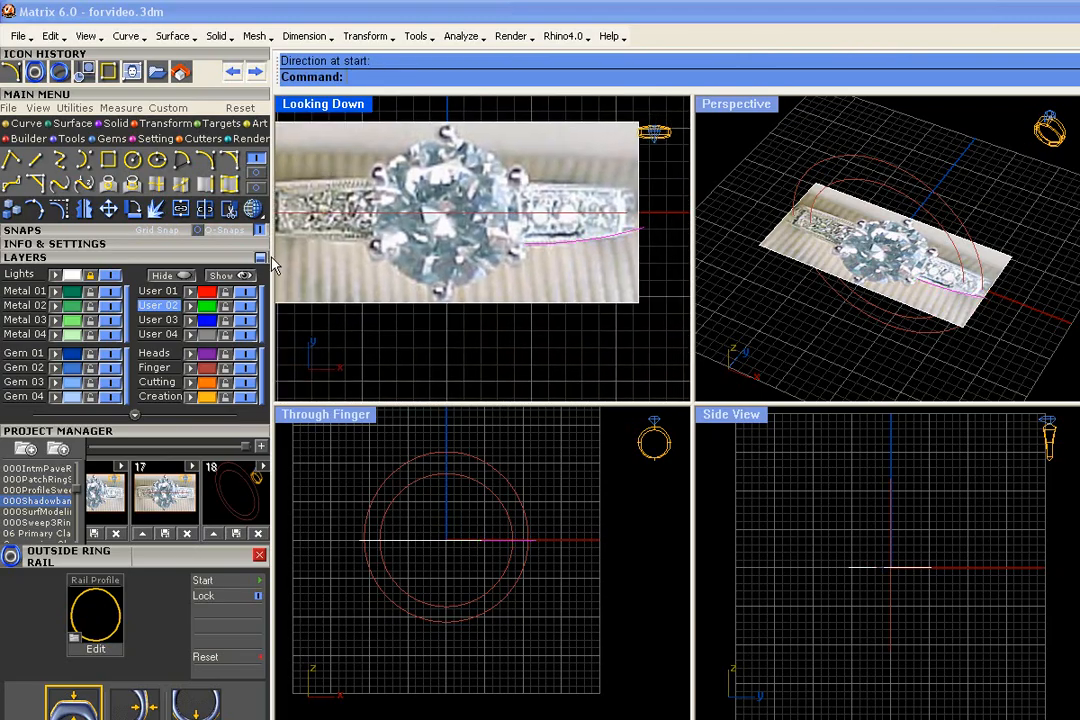
left_click(86, 209)
scroll(441, 279, "down", 2)
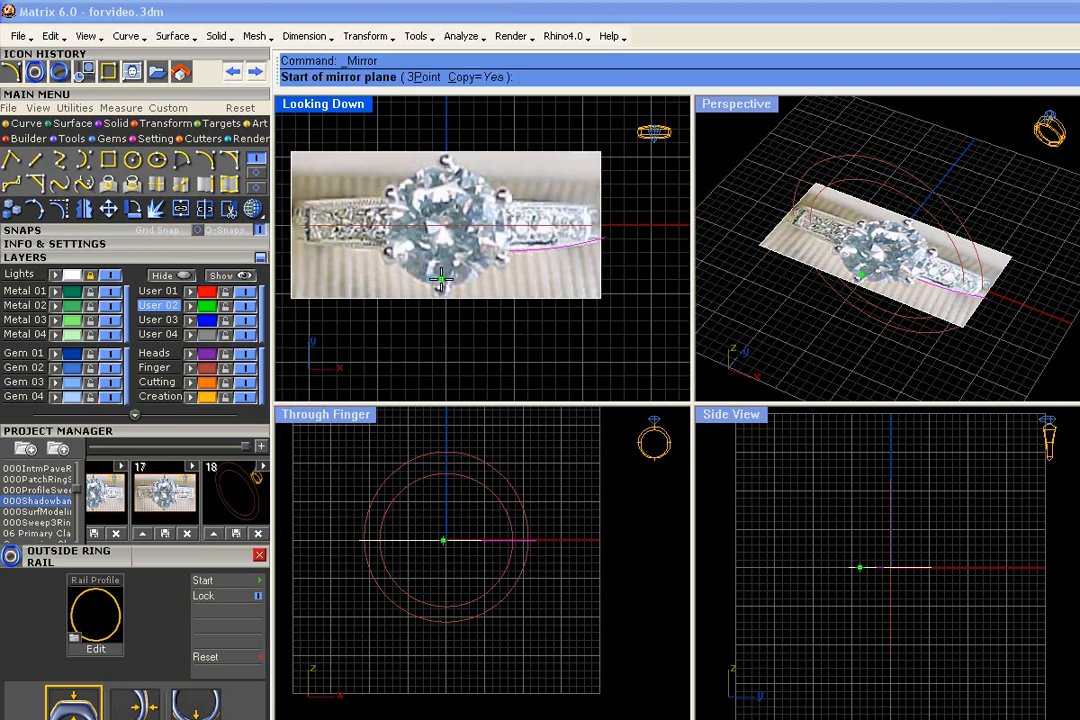
left_click(441, 279)
left_click(438, 330)
left_click(519, 355)
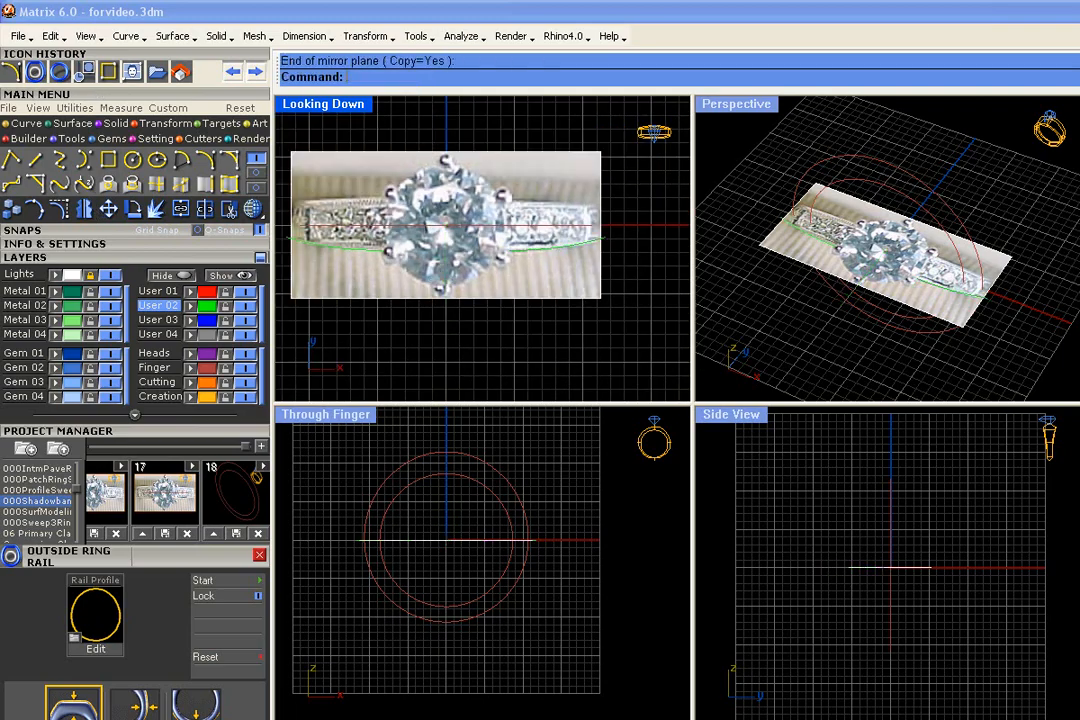
- Draw a three-point circle in the Looking Down view through both arcs' inner ends and a point on the vertical axis above the centre stone
left_click(133, 159)
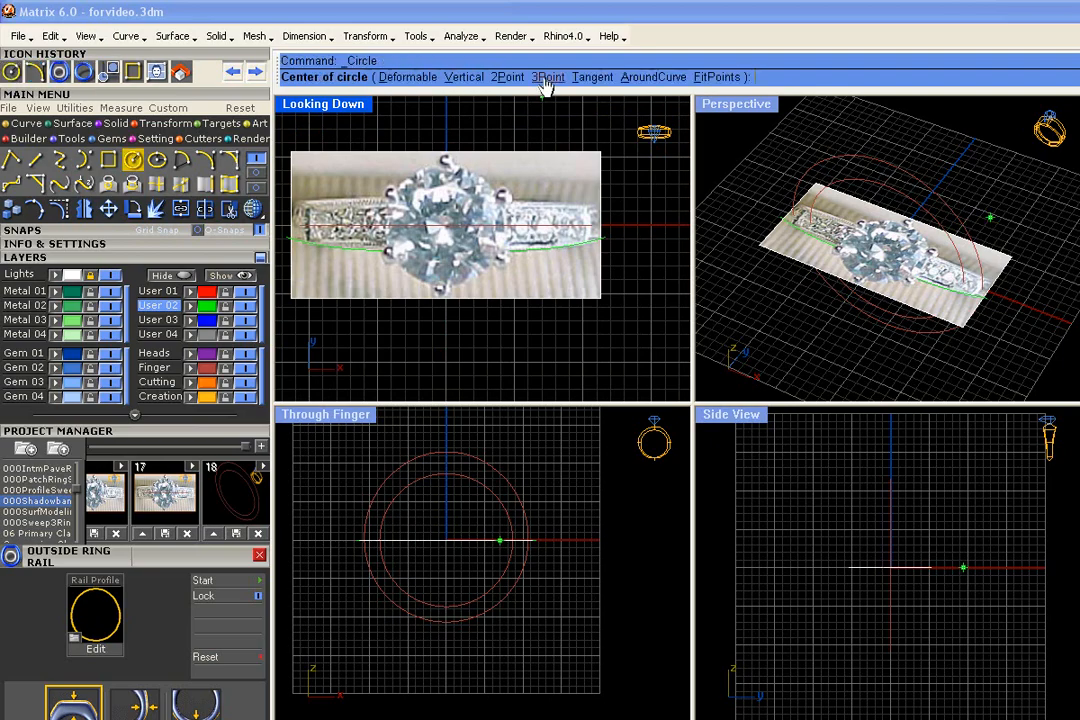
left_click(547, 77)
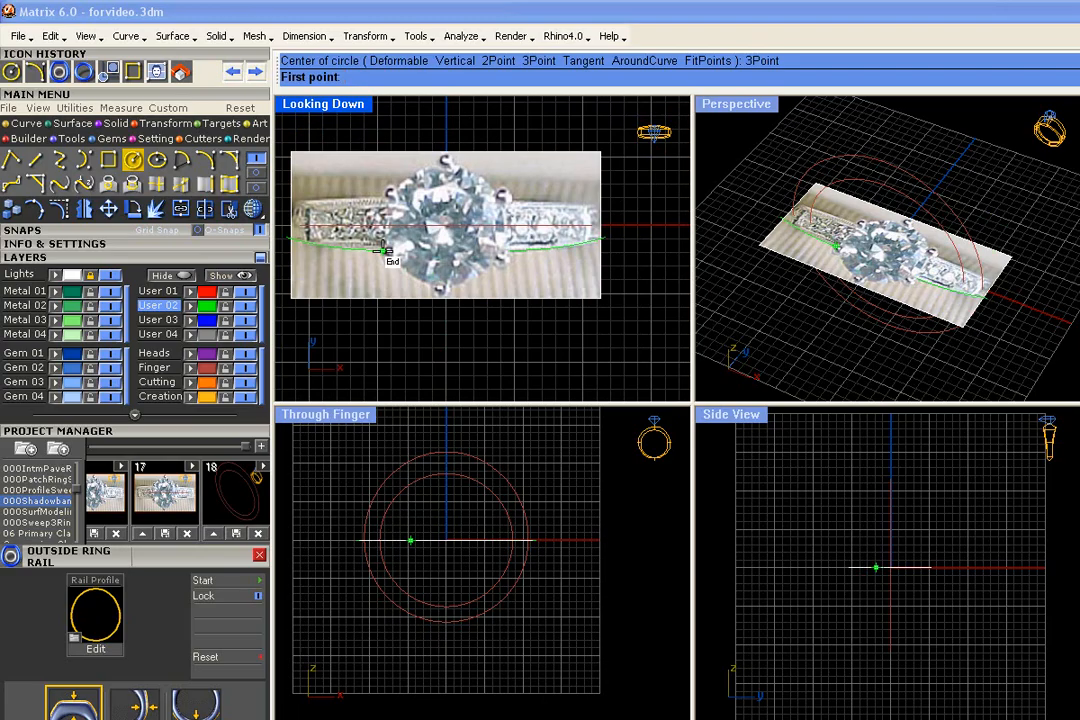
left_click(384, 249)
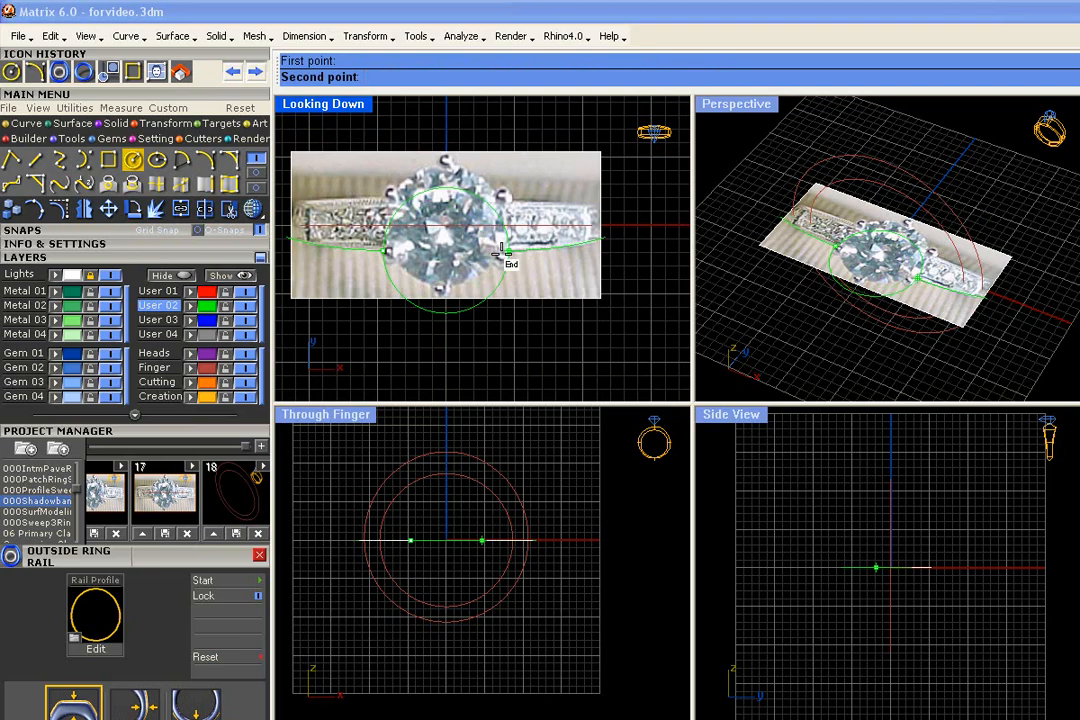
left_click(503, 252)
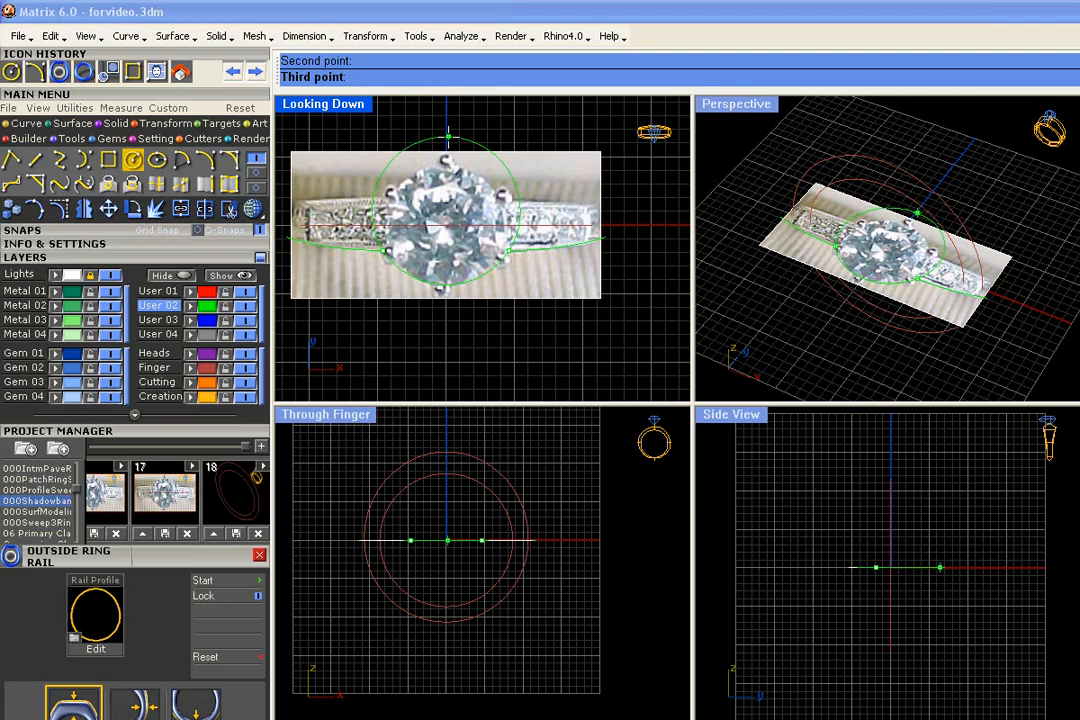
left_click(448, 135)
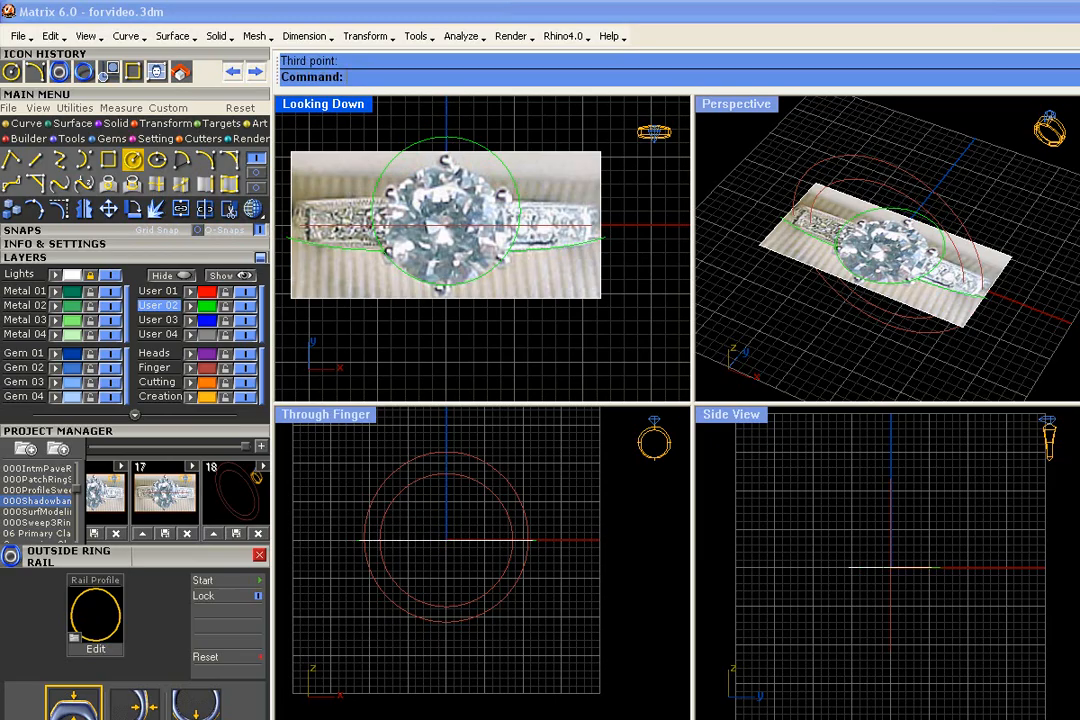
scroll(393, 270, "up", 8)
right_click_drag(393, 270, 297, 233)
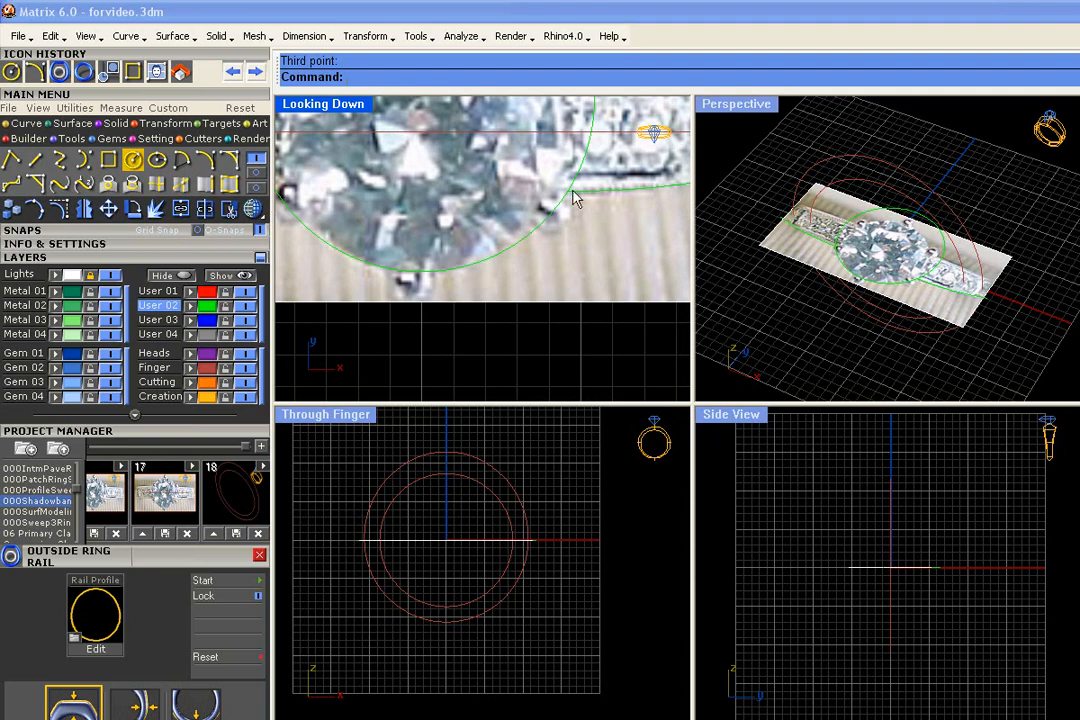
scroll(495, 283, "down", 3)
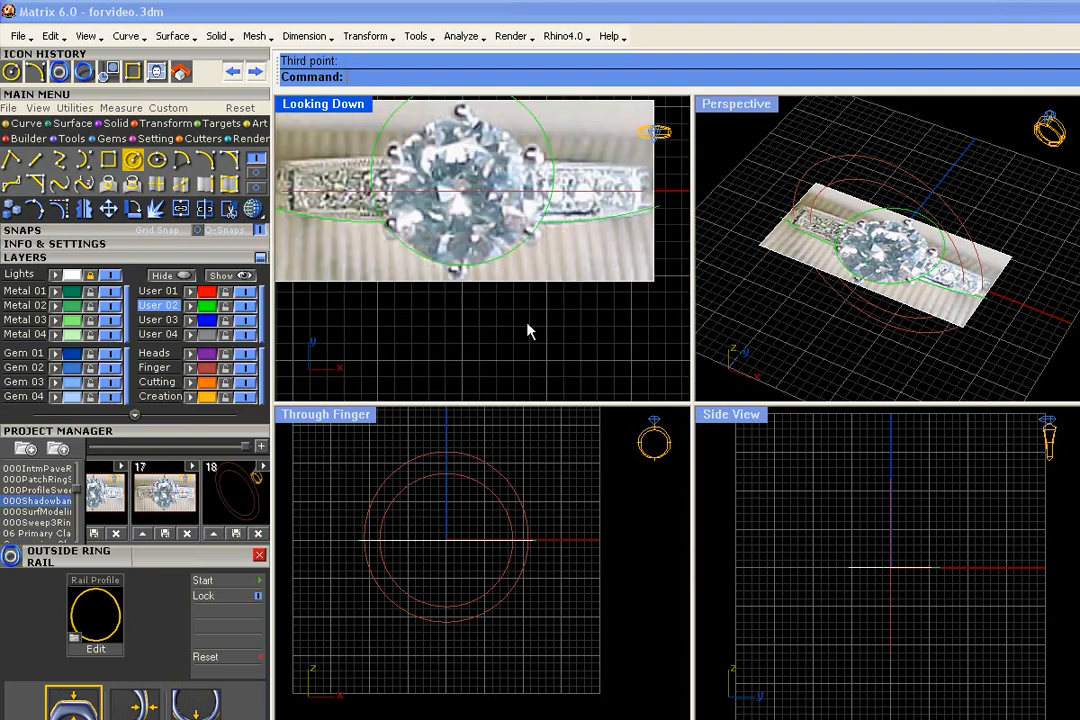
- Hide the photo's Lights layer and save the traced curves and ring rails as version 19 of the 000Shadowband project
left_click(118, 277)
scroll(575, 312, "down", 3)
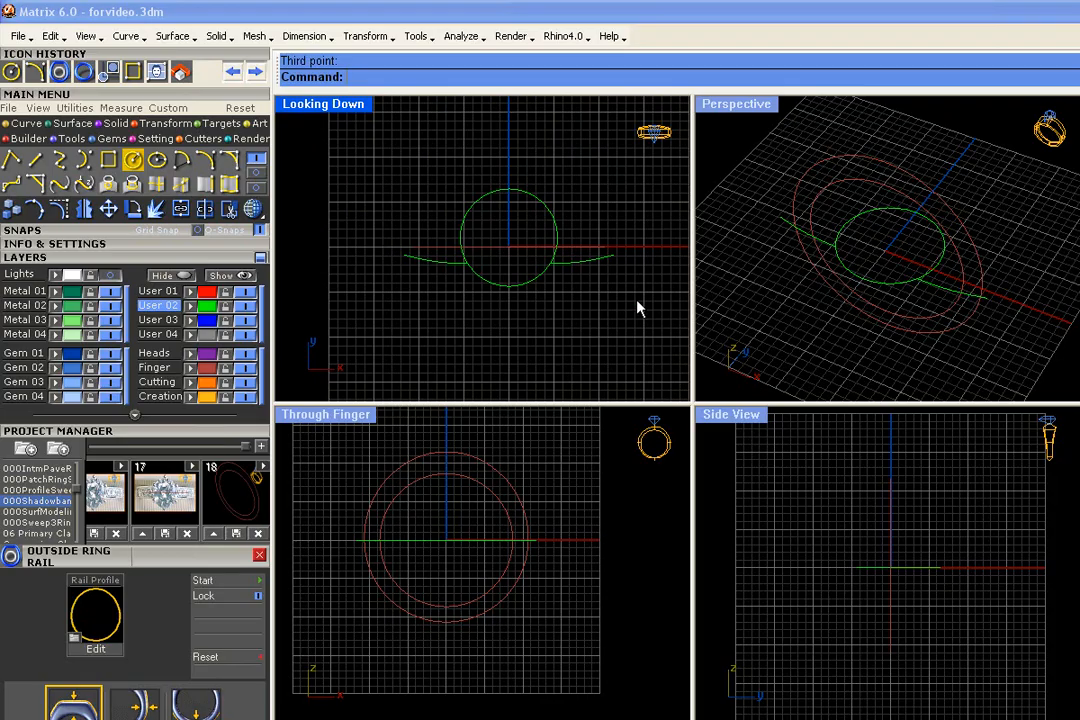
left_click_drag(582, 302, 513, 273)
left_click_drag(648, 335, 412, 210)
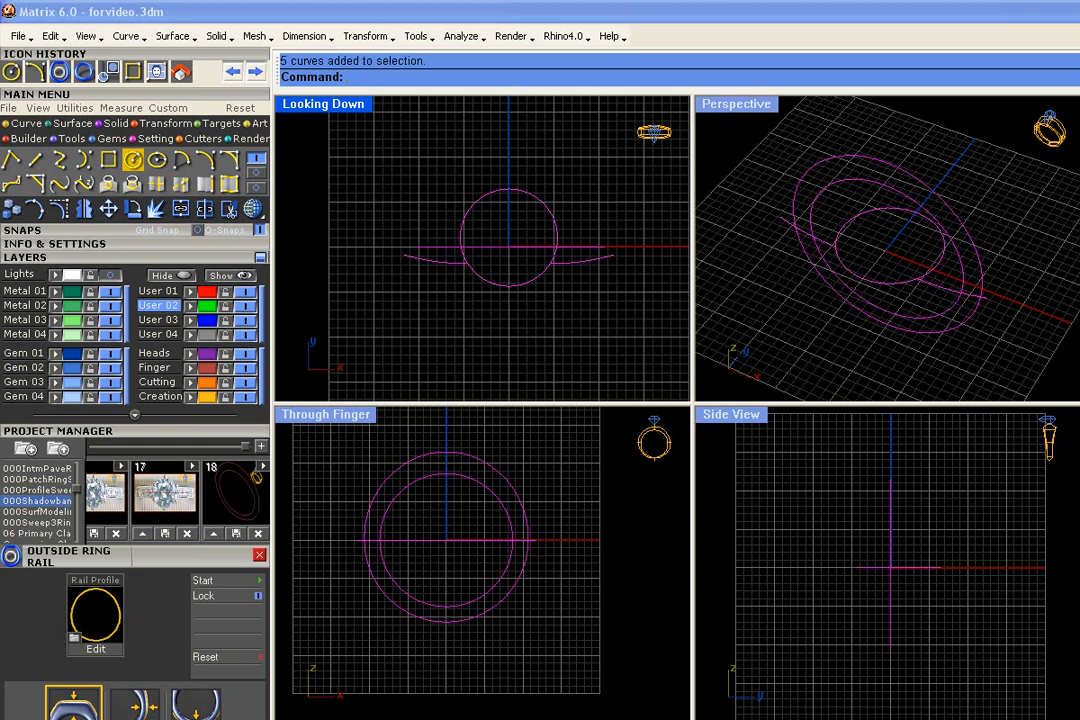
left_click(260, 448)
left_click(213, 536)
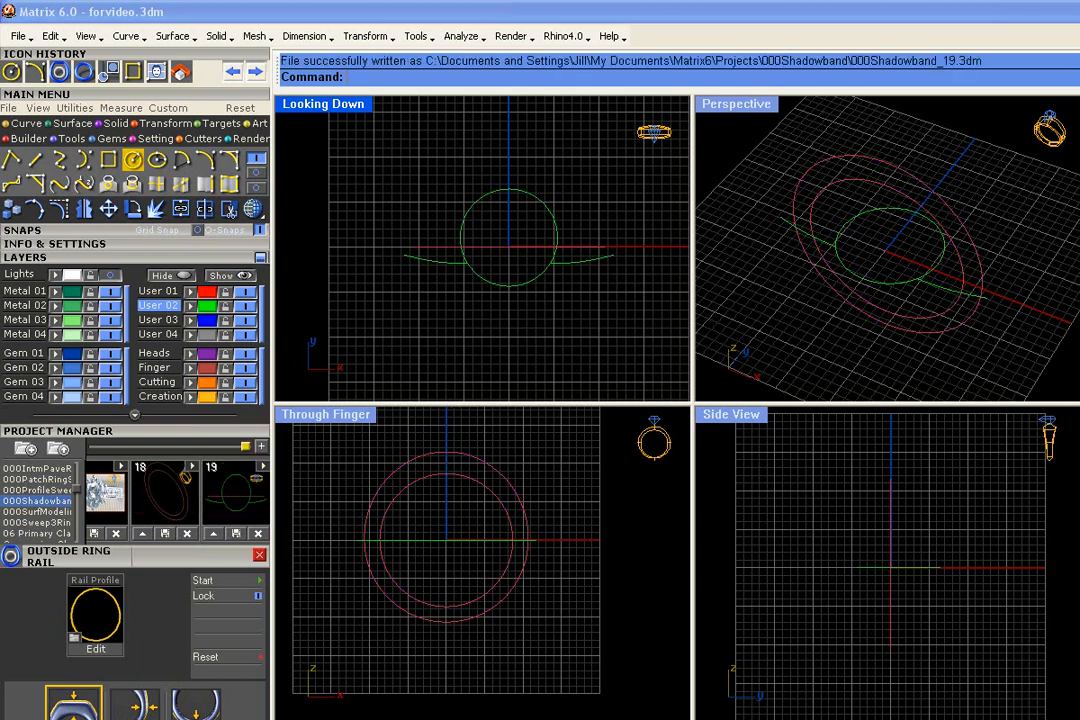
- Trim away the part of the circle above the two side arcs using the User 02 curves as cutters
left_click(207, 305)
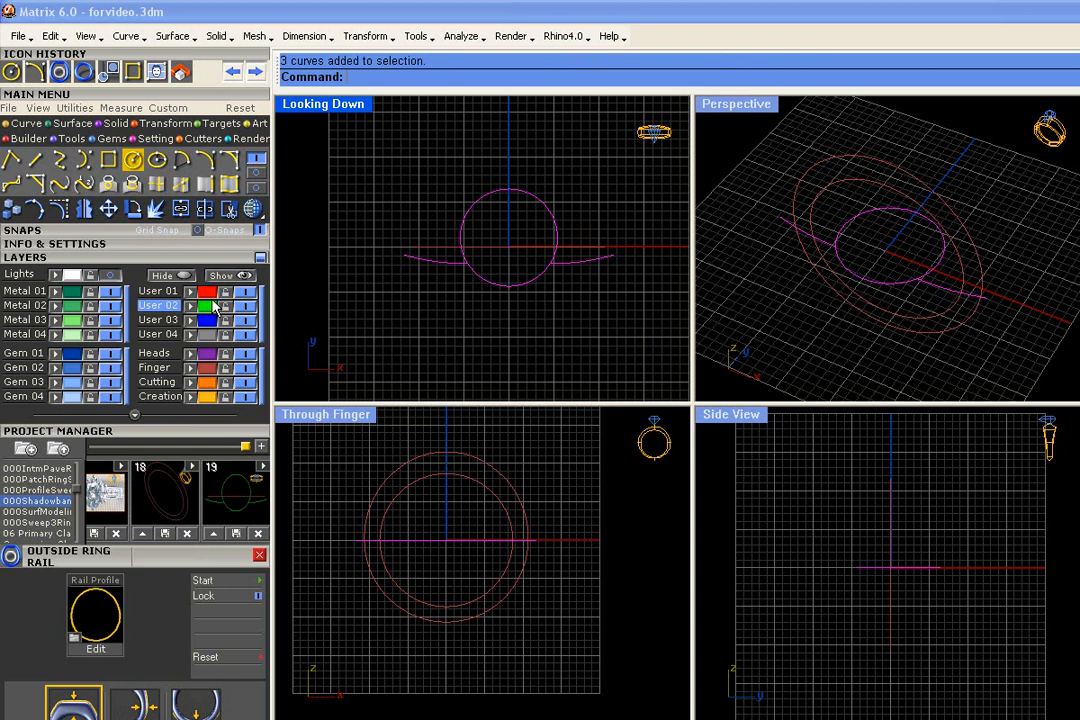
left_click(230, 209)
left_click(474, 212)
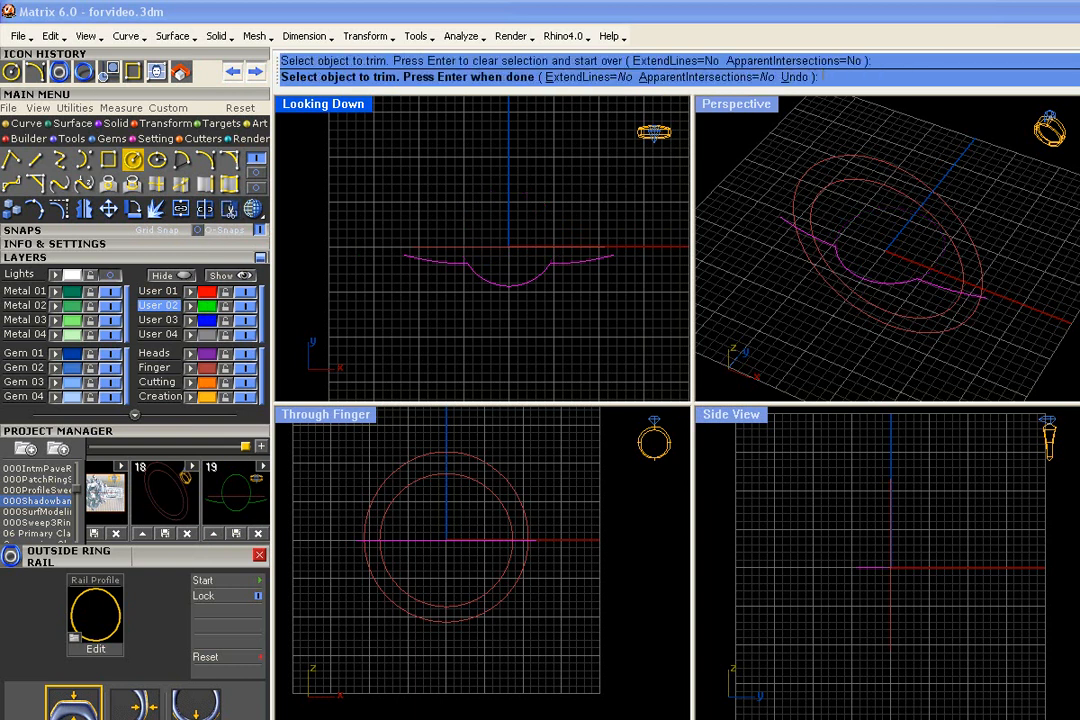
scroll(465, 320, "down", 1)
key("Return")
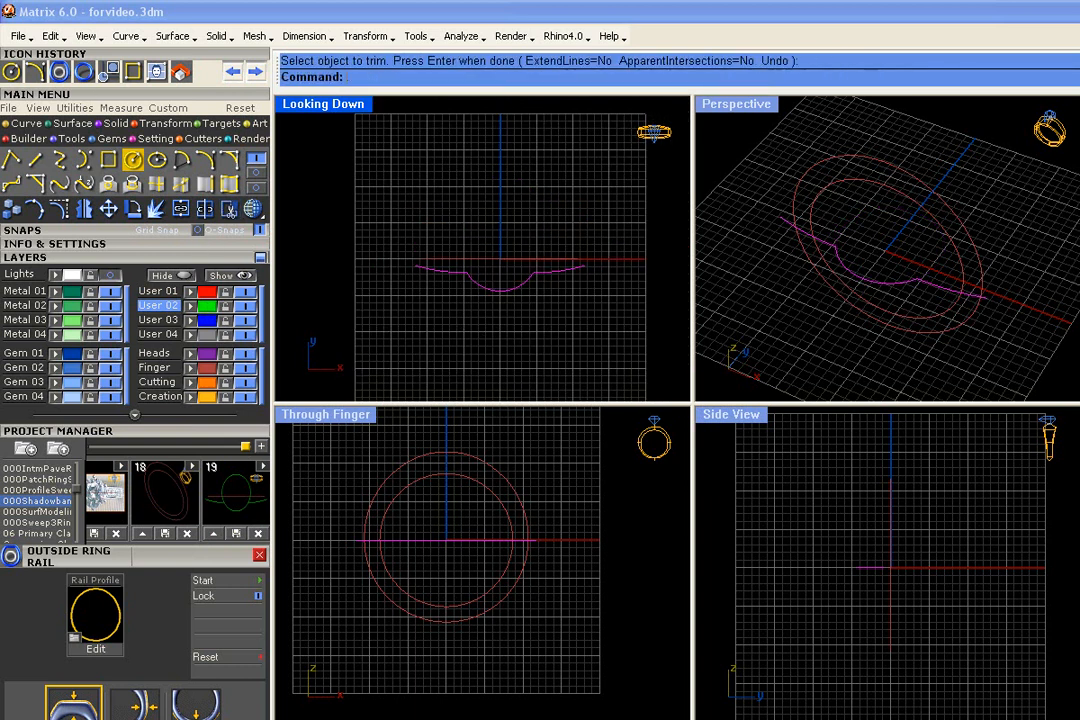
scroll(521, 287, "up", 3)
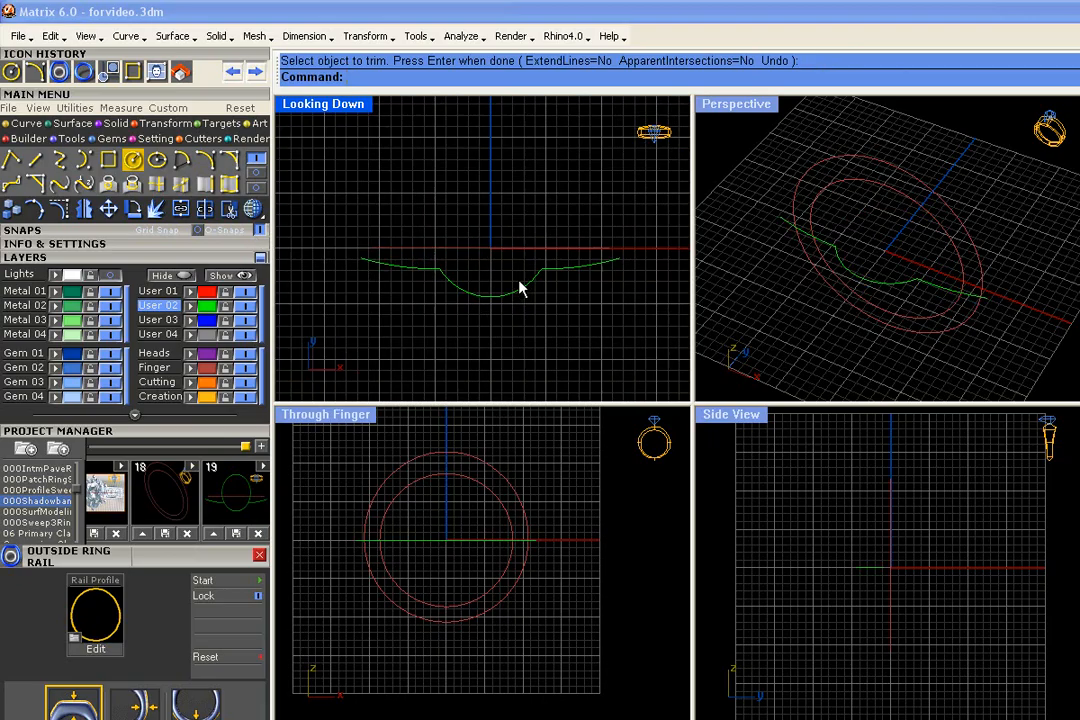
- Join the two side arcs and the remaining circle segment into one open curve
left_click_drag(598, 318, 381, 257)
left_click(186, 209)
scroll(546, 291, "up", 8)
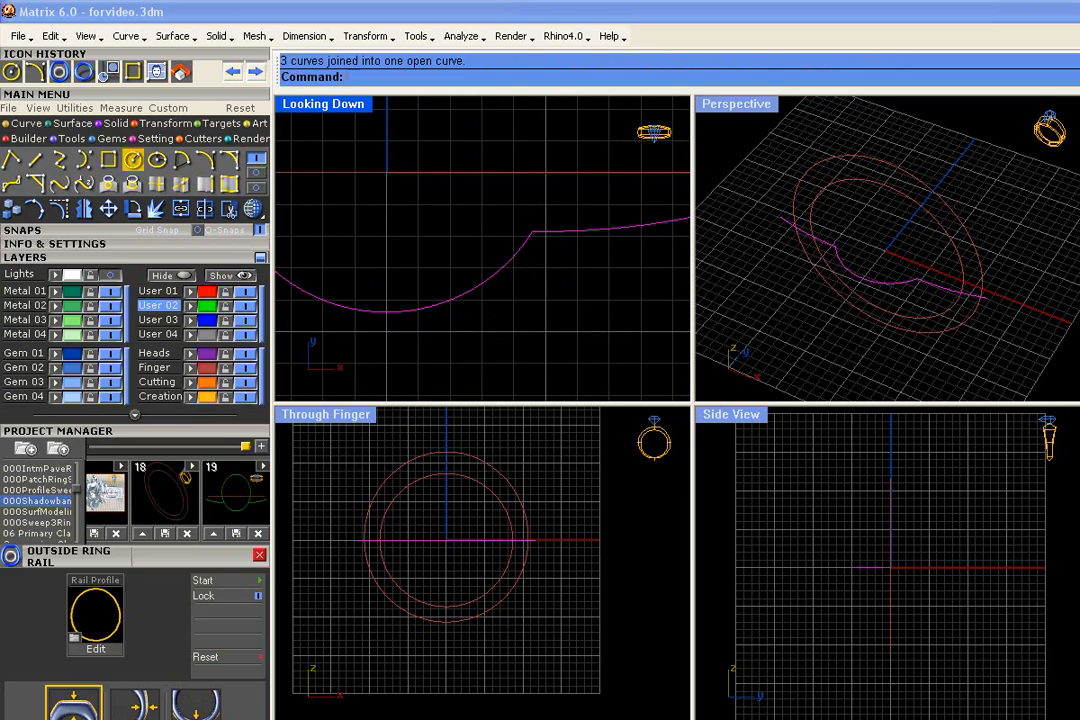
scroll(500, 305, "down", 2)
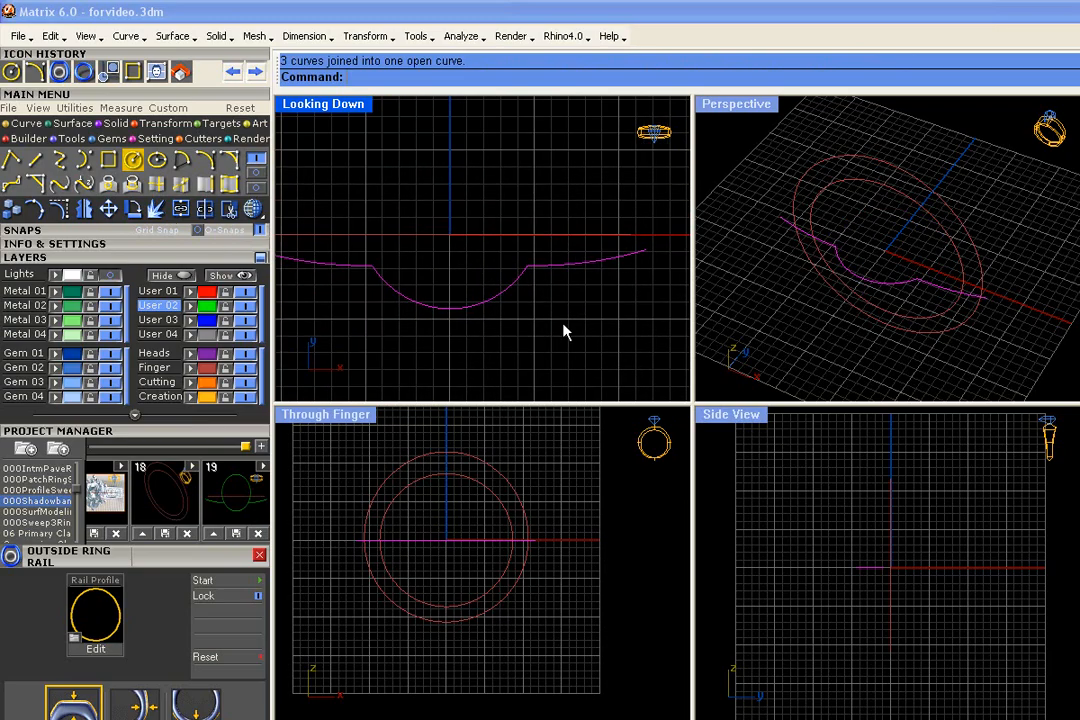
- Fillet both corners where the centre arc meets the side arcs with a radius of 1
left_click(230, 160)
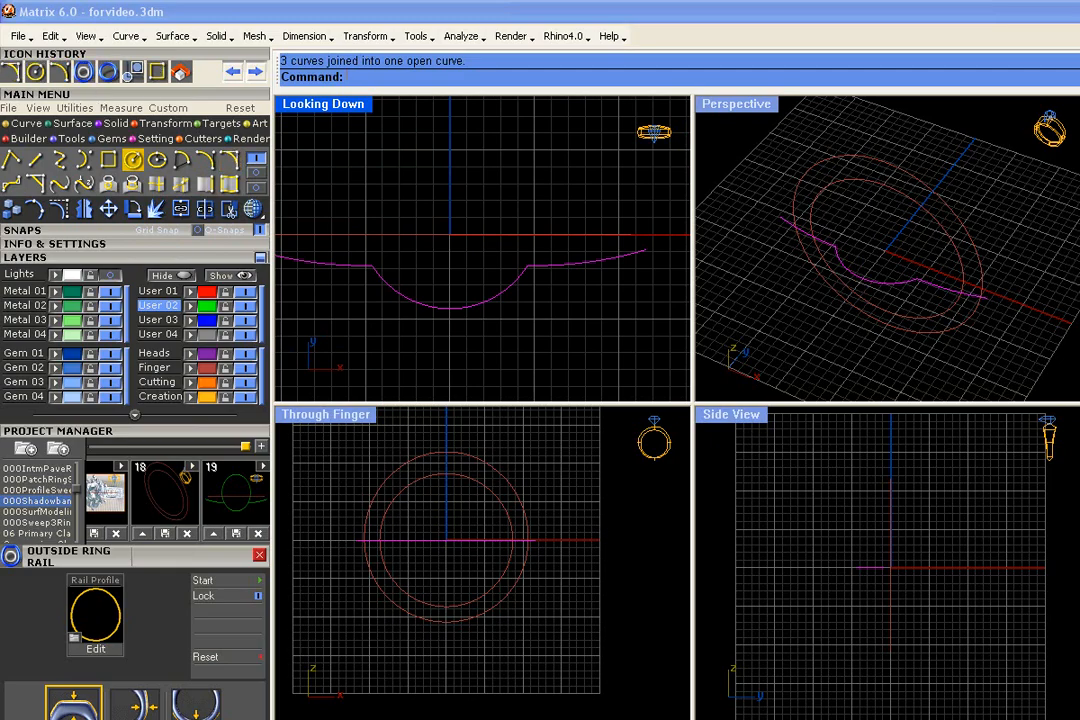
scroll(548, 300, "up", 2)
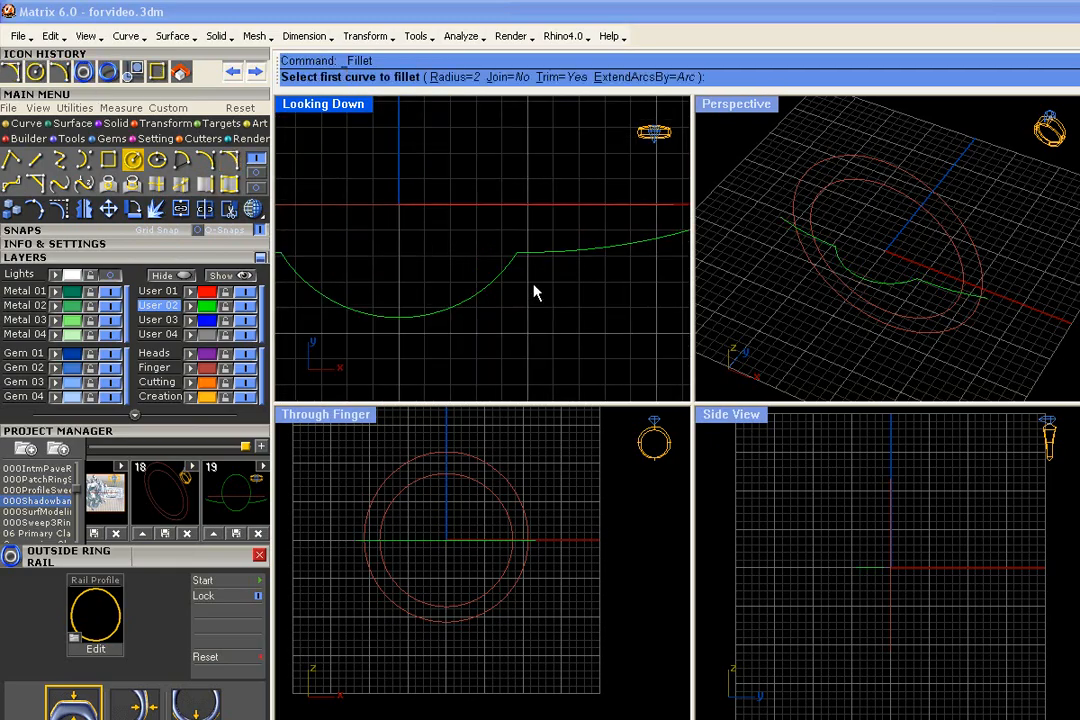
type("1")
key("Return")
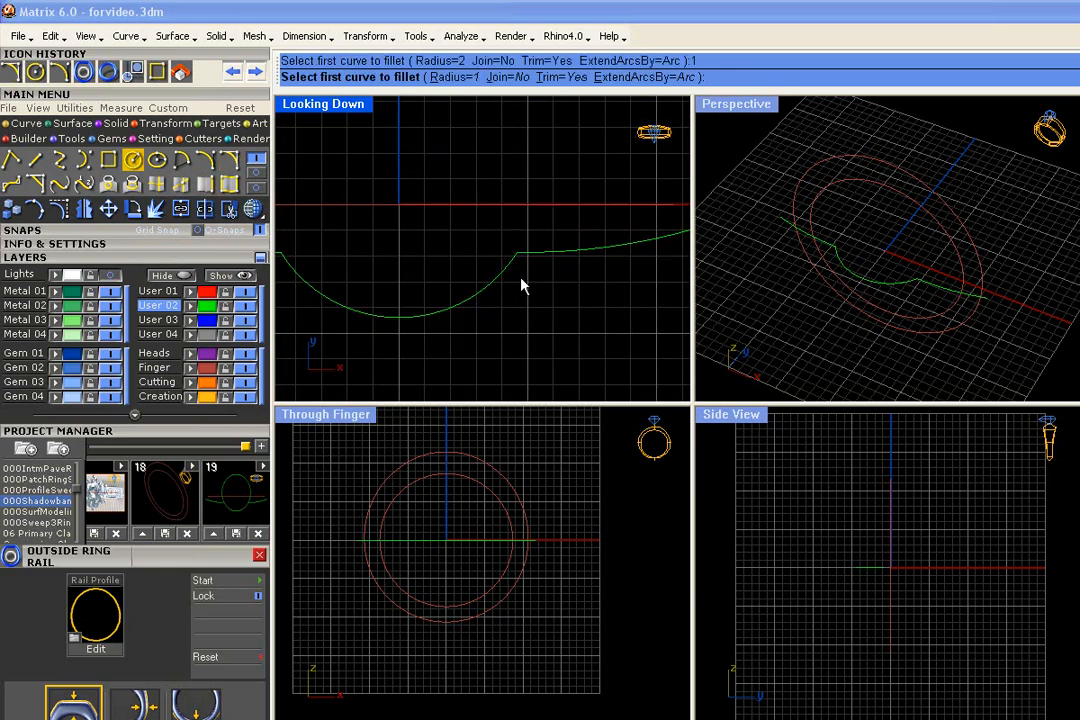
type("r")
key("Return")
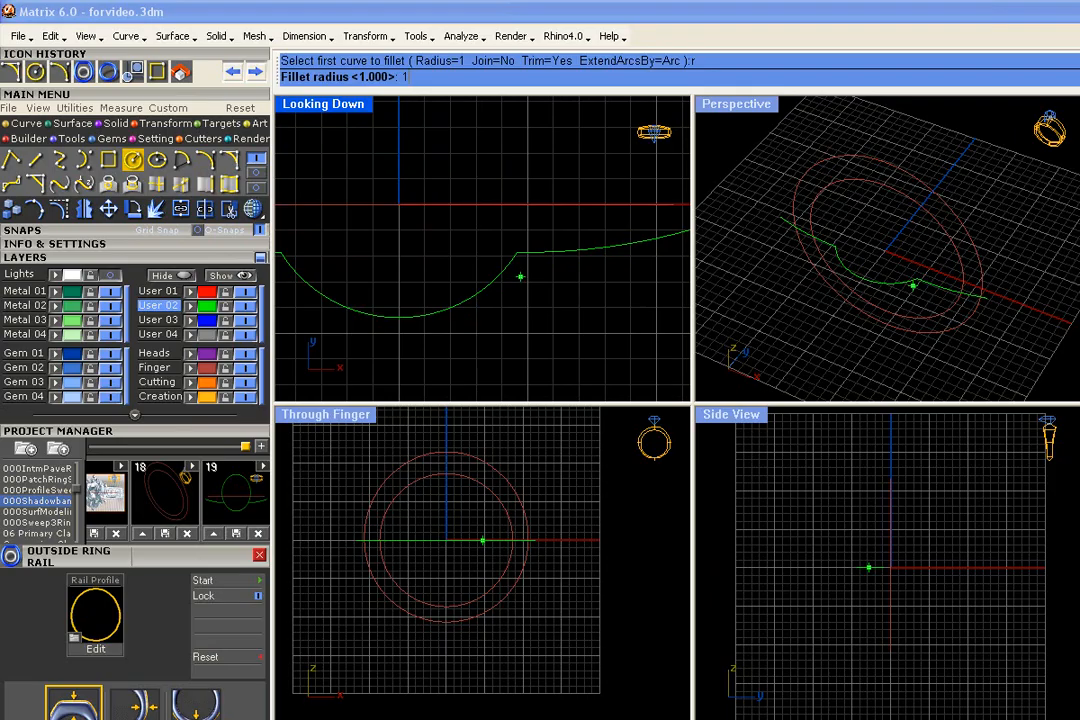
key("Return")
scroll(520, 285, "up", 4)
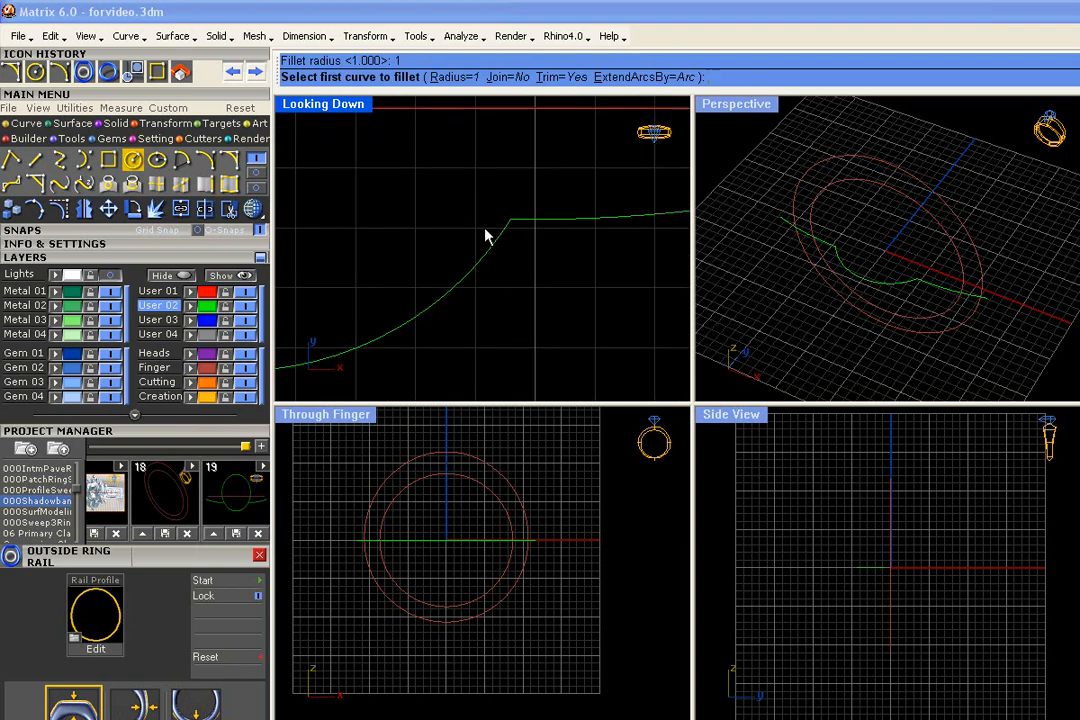
left_click(494, 246)
left_click(530, 226)
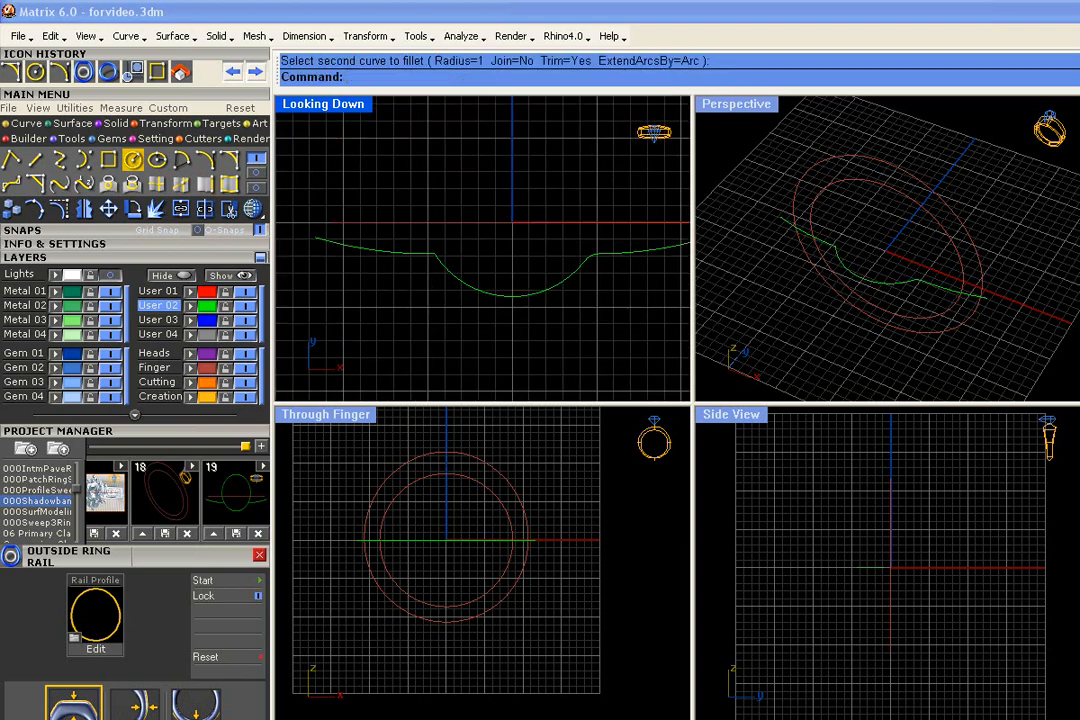
key("Return")
left_click(429, 257)
left_click(427, 258)
- Join the side arcs, fillets and centre arc into a single open curve
scroll(462, 279, "down", 2)
left_click_drag(622, 304, 390, 240)
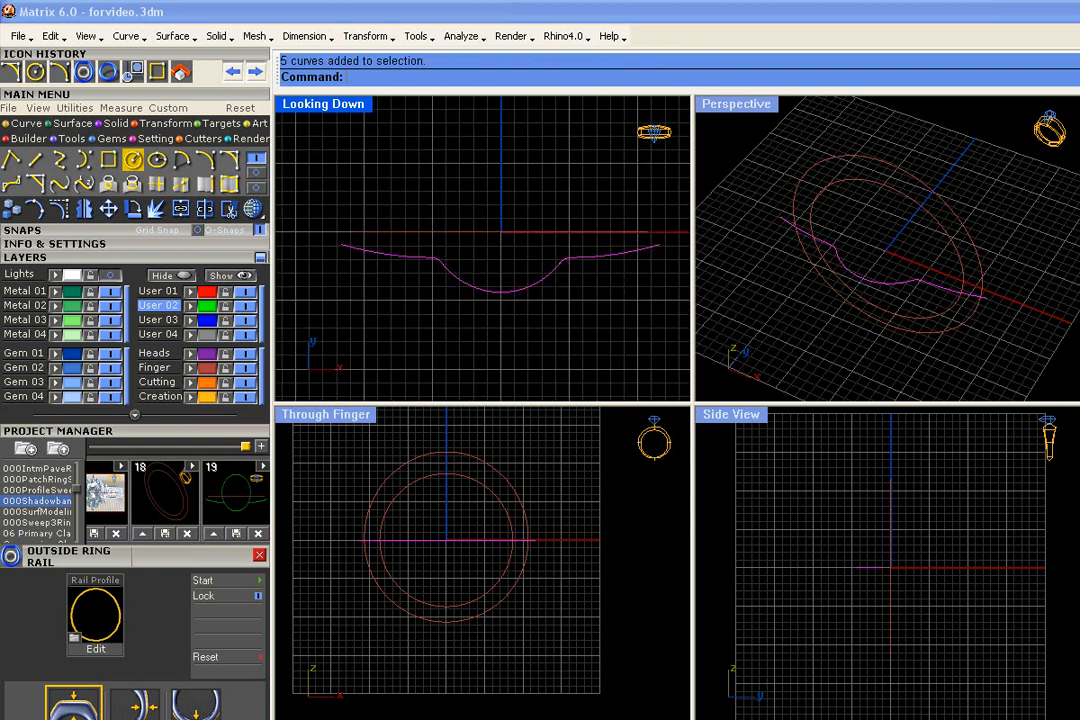
left_click(176, 211)
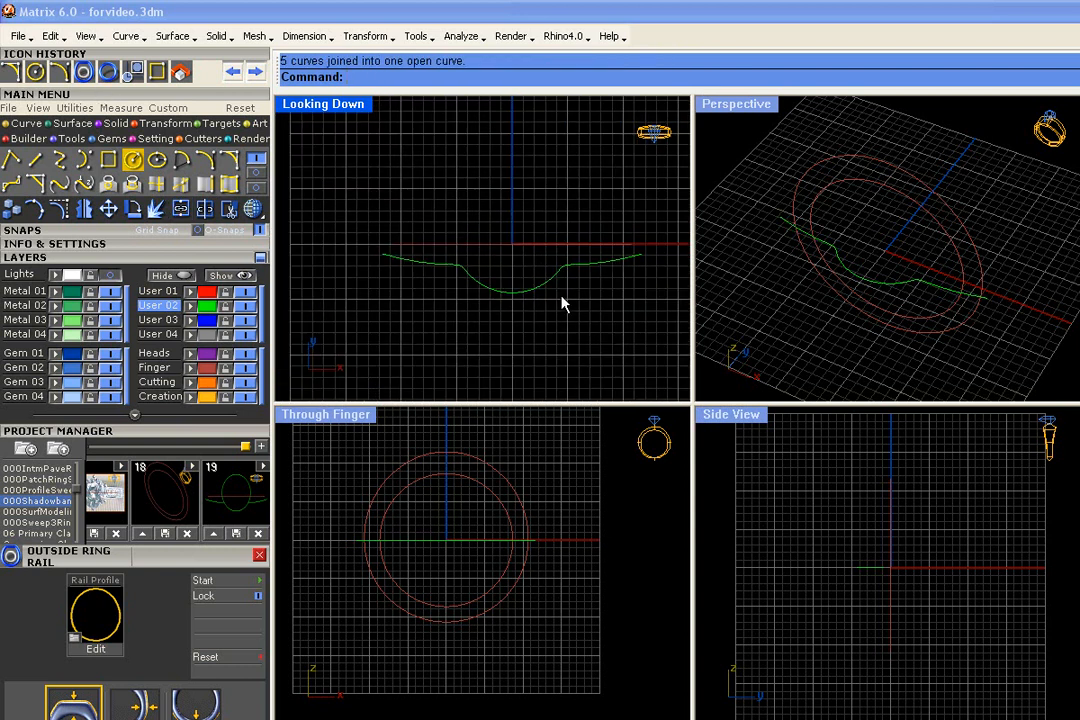
- Save the filleted curve and the ring rails as version 20 of the 000Shadowband project
right_click_drag(645, 346, 607, 306)
left_click_drag(607, 306, 354, 210)
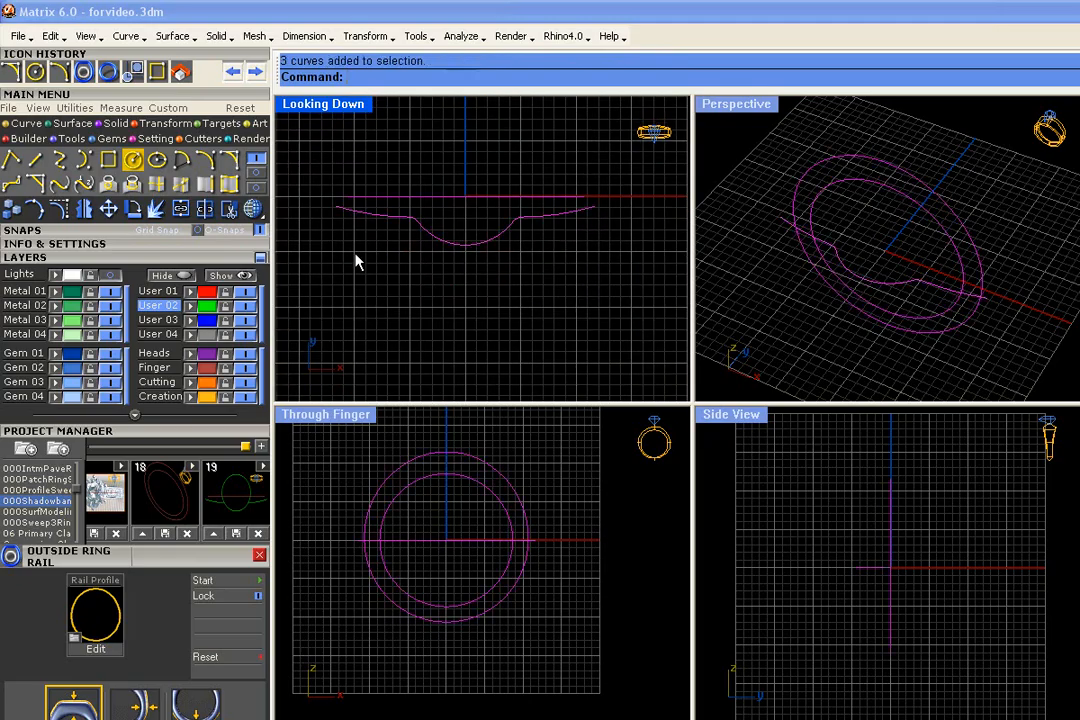
left_click(261, 446)
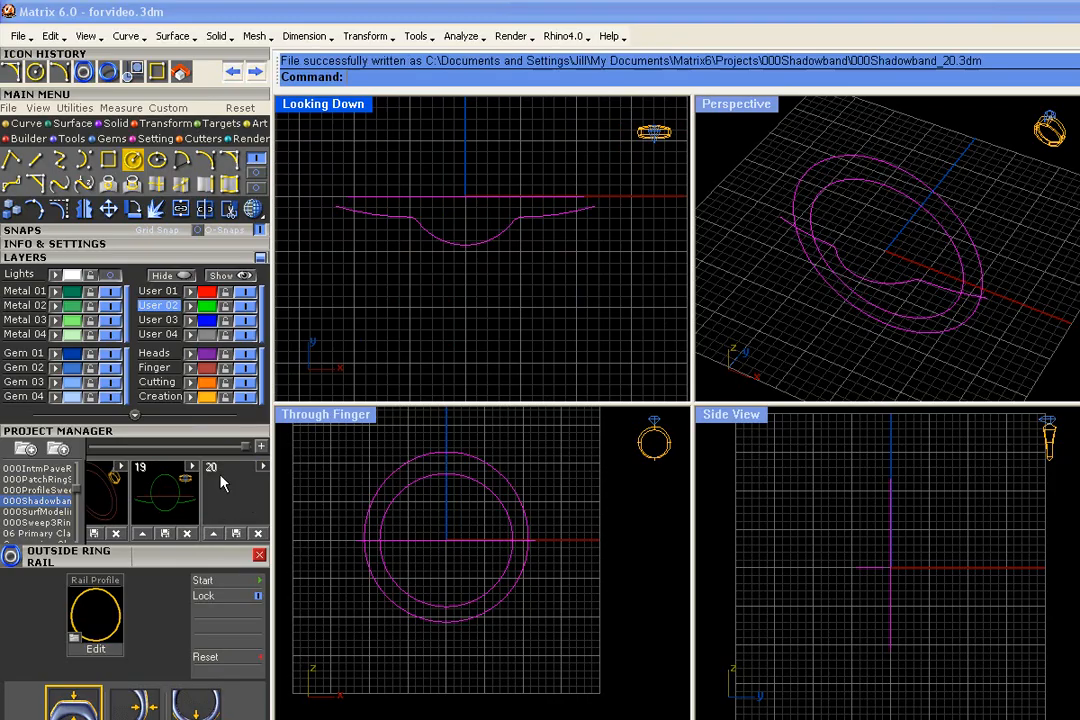
key("Escape")
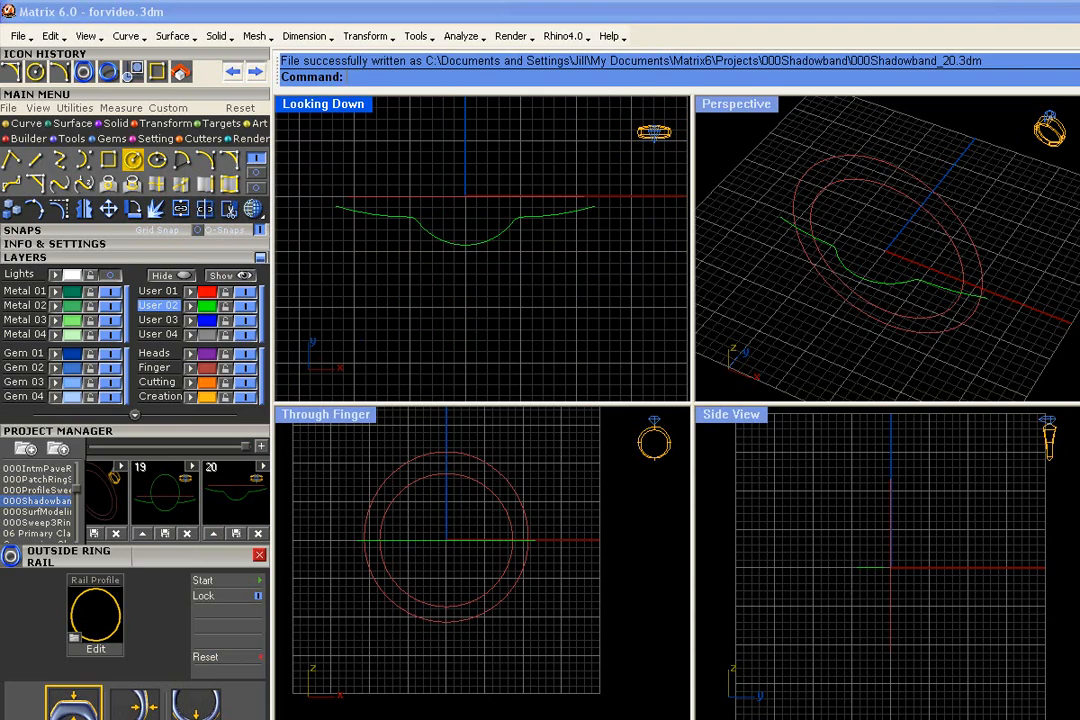
- Offset the joined curve downward in the Looking Down view, away from the ring's centre axis
left_click(485, 245)
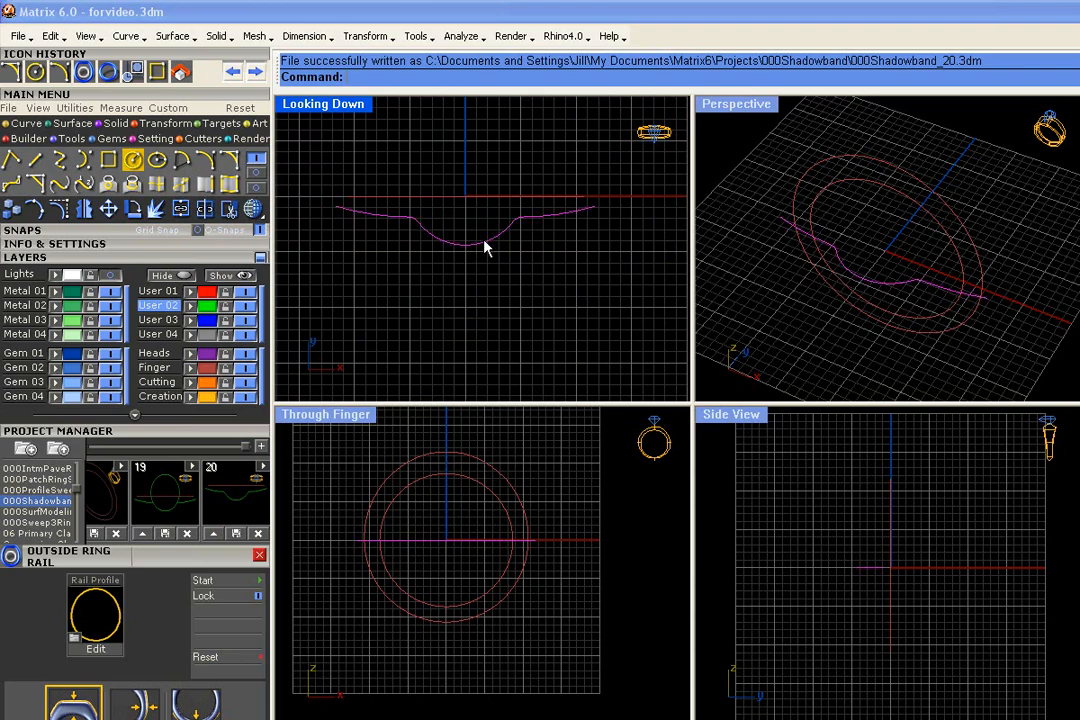
left_click(256, 172)
left_click(16, 164)
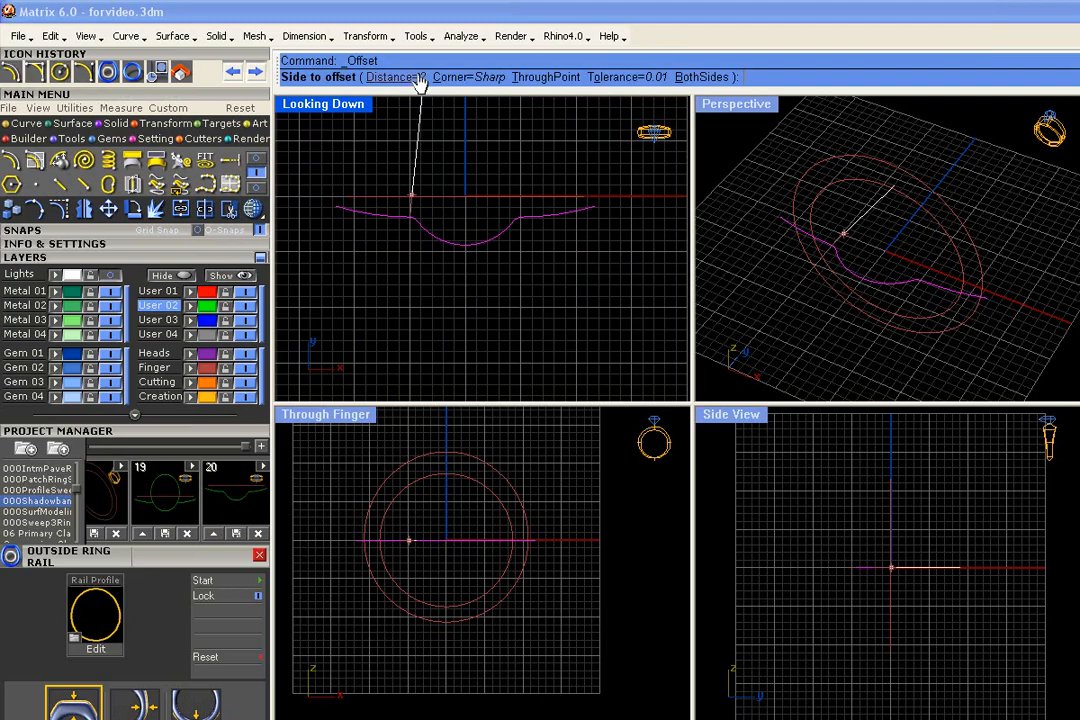
left_click(400, 305)
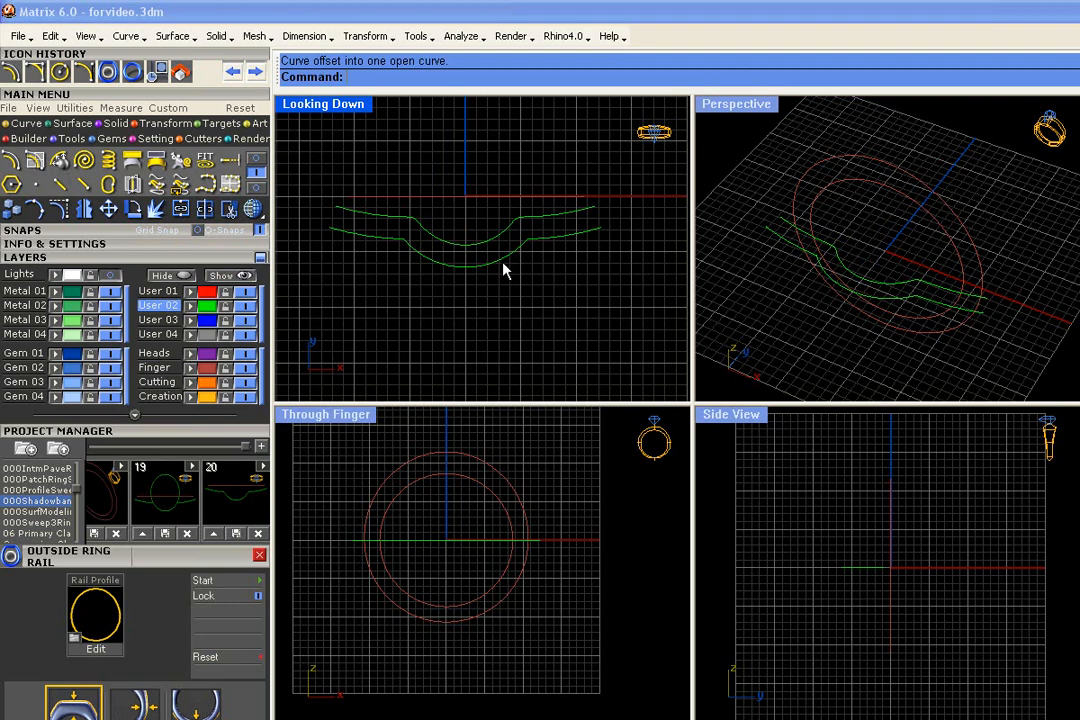
scroll(505, 270, "up", 3)
scroll(536, 252, "down", 3)
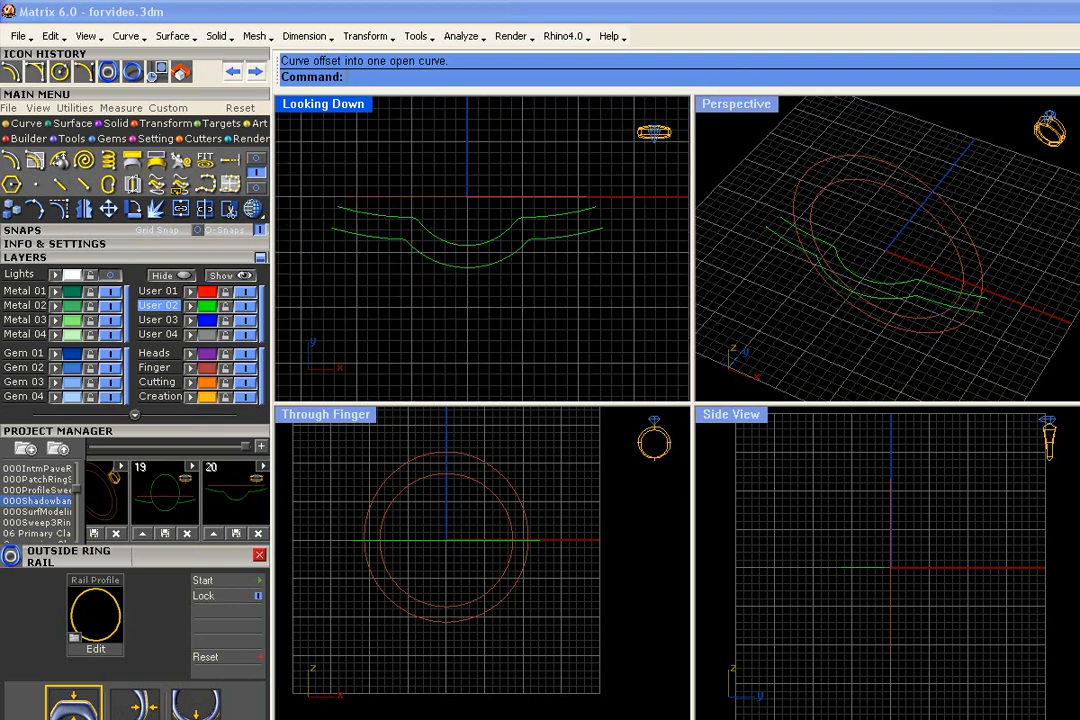
- Fillet both corners of the lower offset curve with a radius of 2
scroll(543, 262, "up", 5)
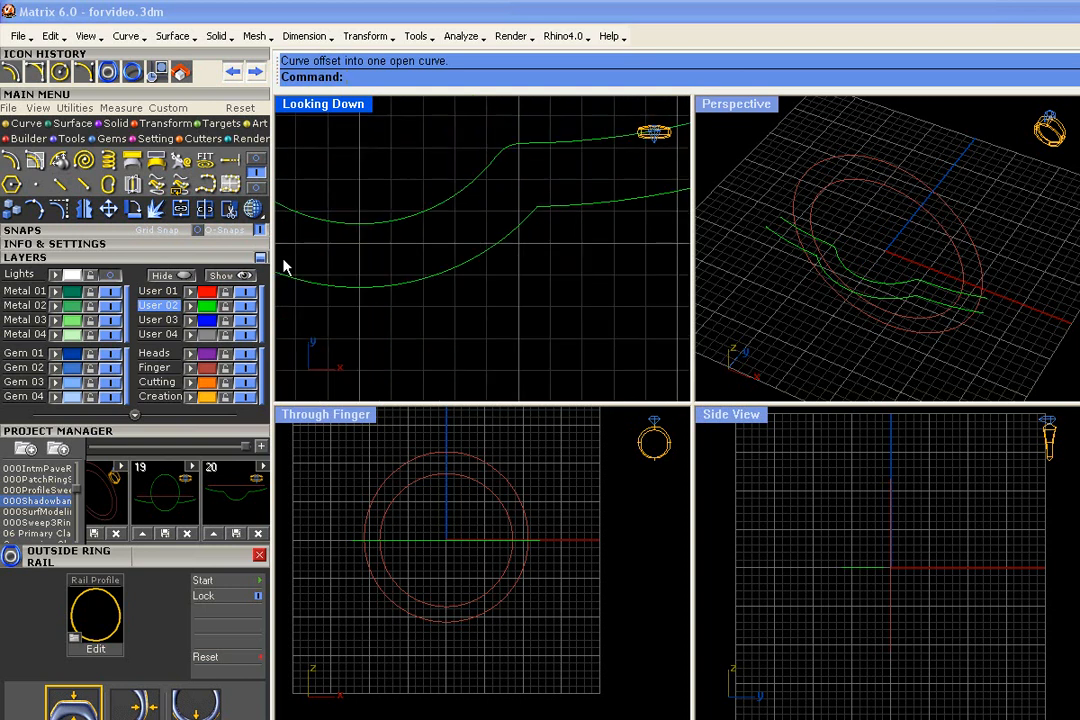
left_click(34, 73)
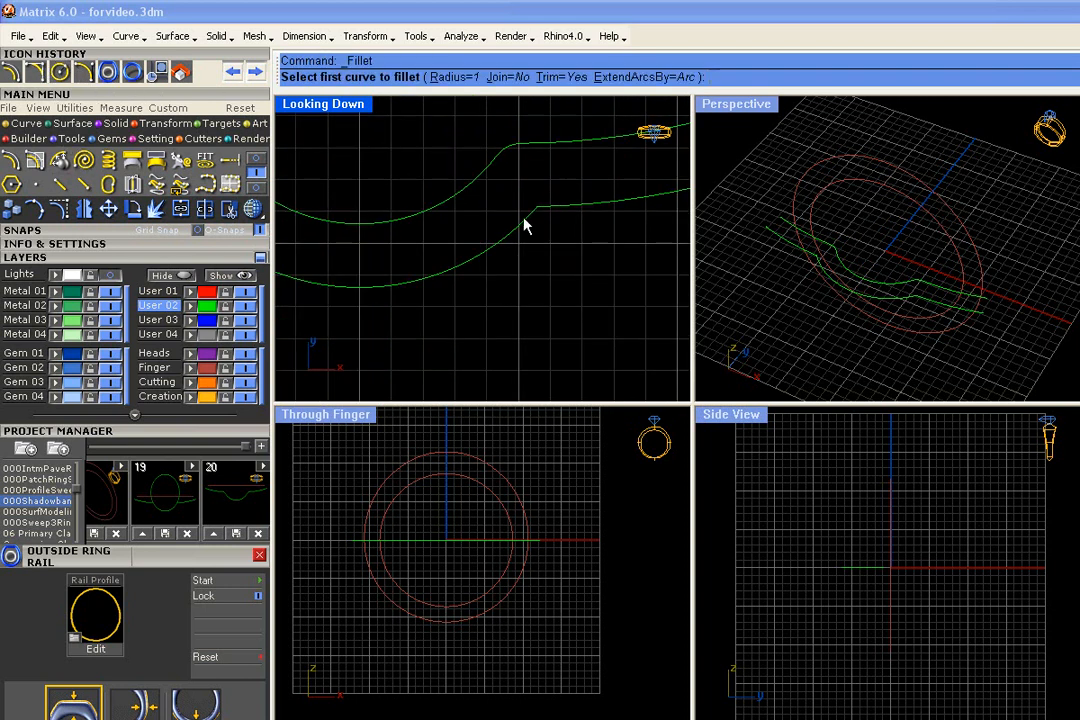
left_click(445, 78)
type("2")
key("Return")
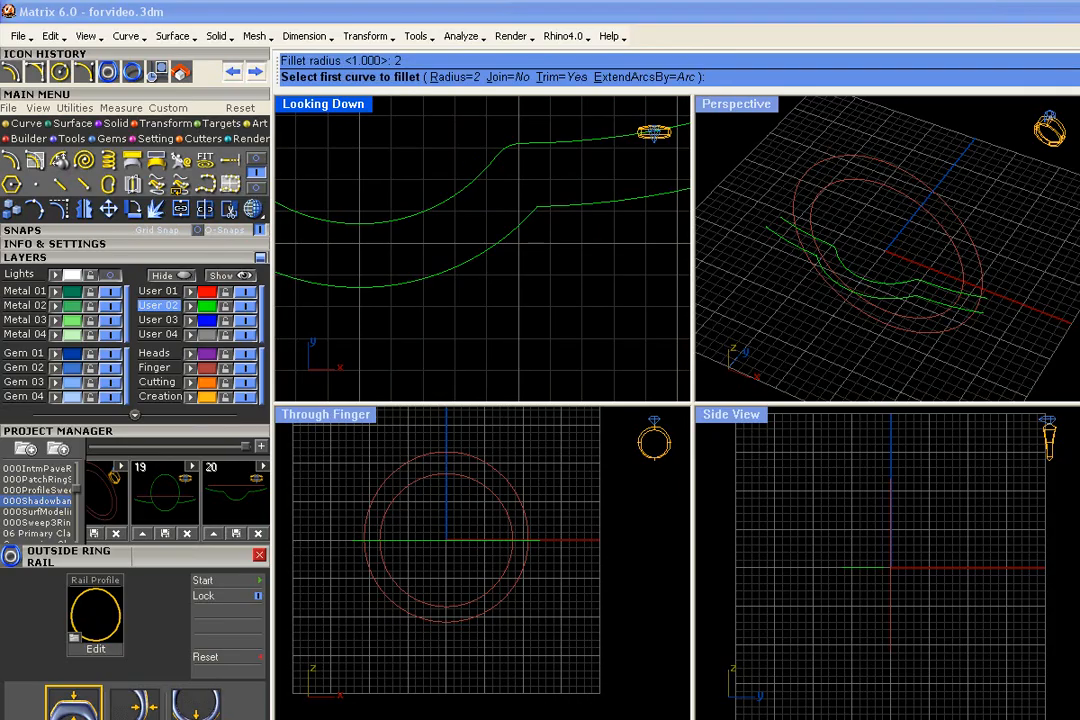
left_click(520, 225)
left_click(558, 206)
scroll(587, 252, "down", 4)
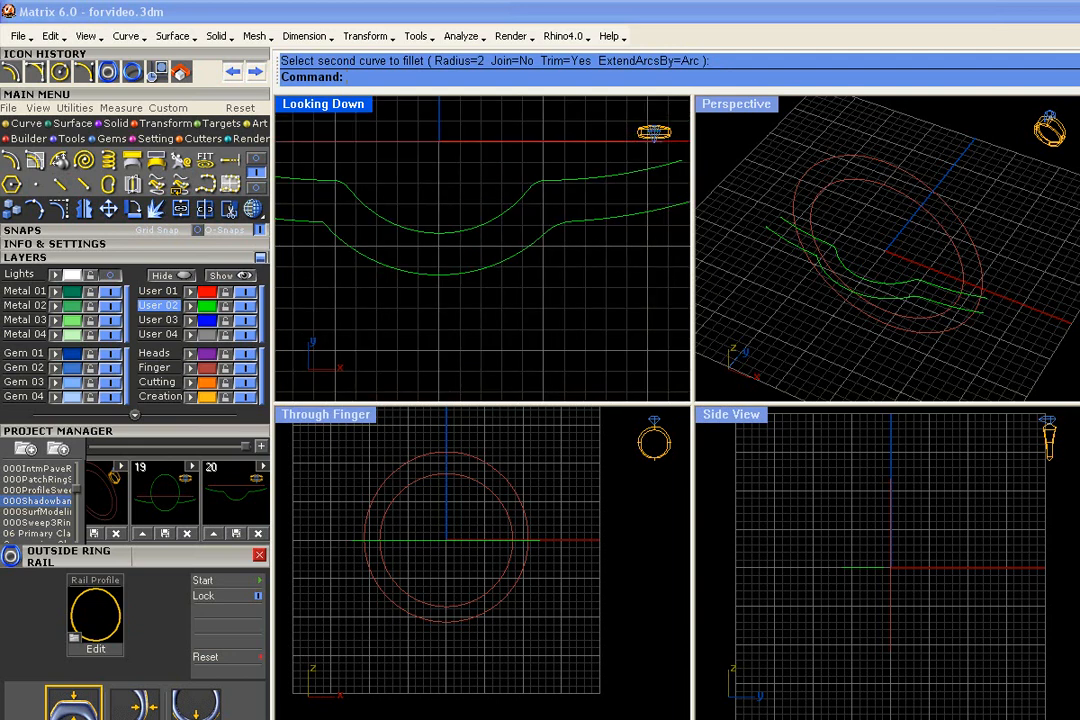
right_click(418, 247)
left_click(346, 241)
left_click(300, 221)
- Join the lower offset arcs and their fillets into a single open curve
left_click_drag(609, 298, 529, 214)
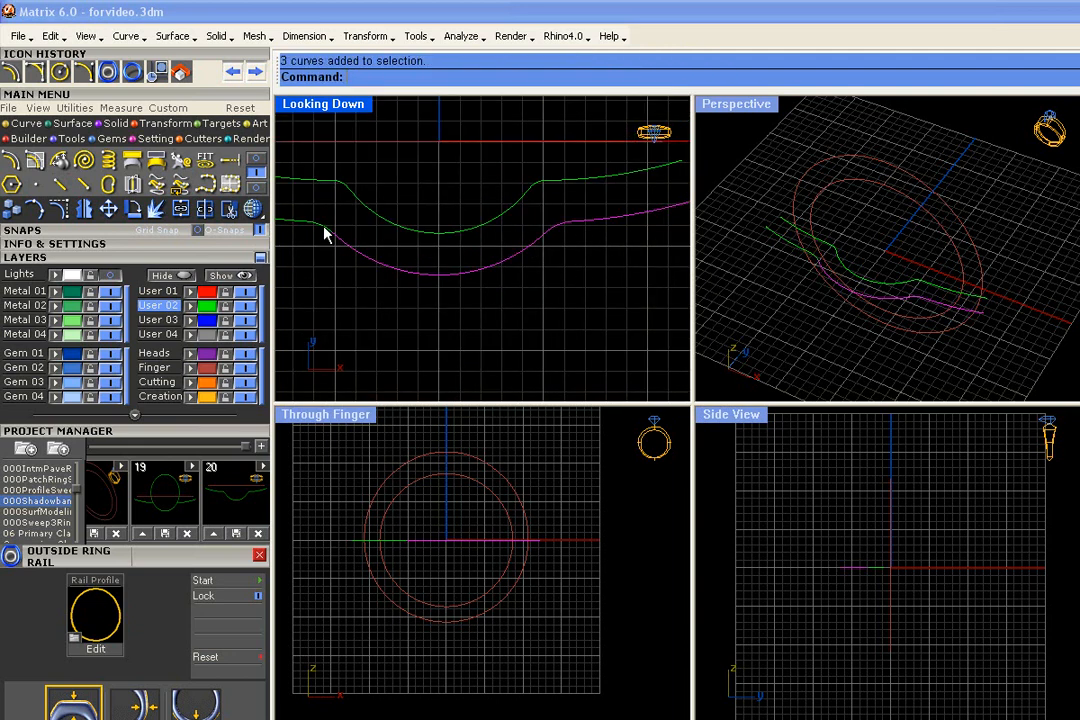
scroll(489, 263, "down", 3)
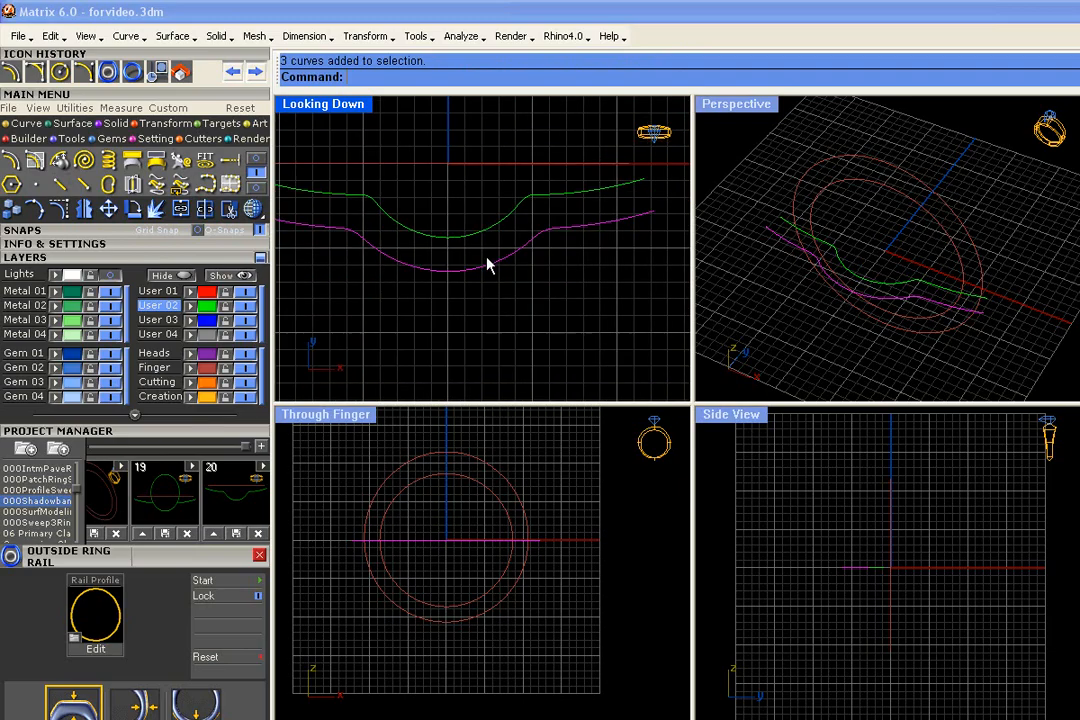
left_click(184, 207)
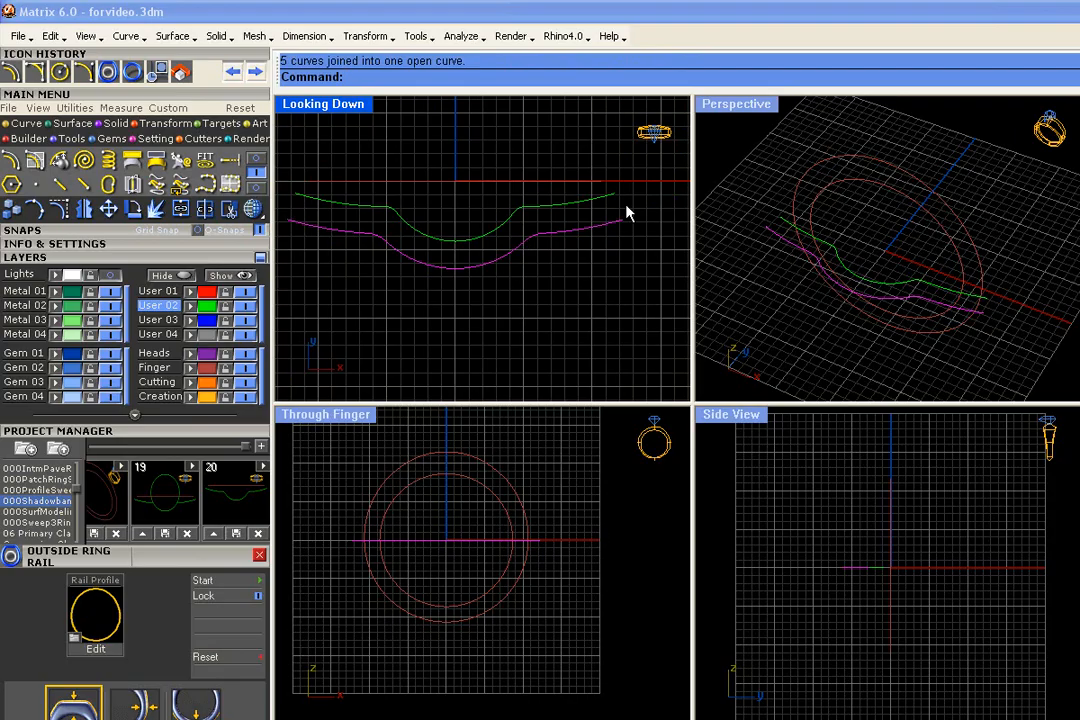
- Show the lower curve's control points and try moving its three bottom centre points downward in the Looking Down view
left_click(60, 208)
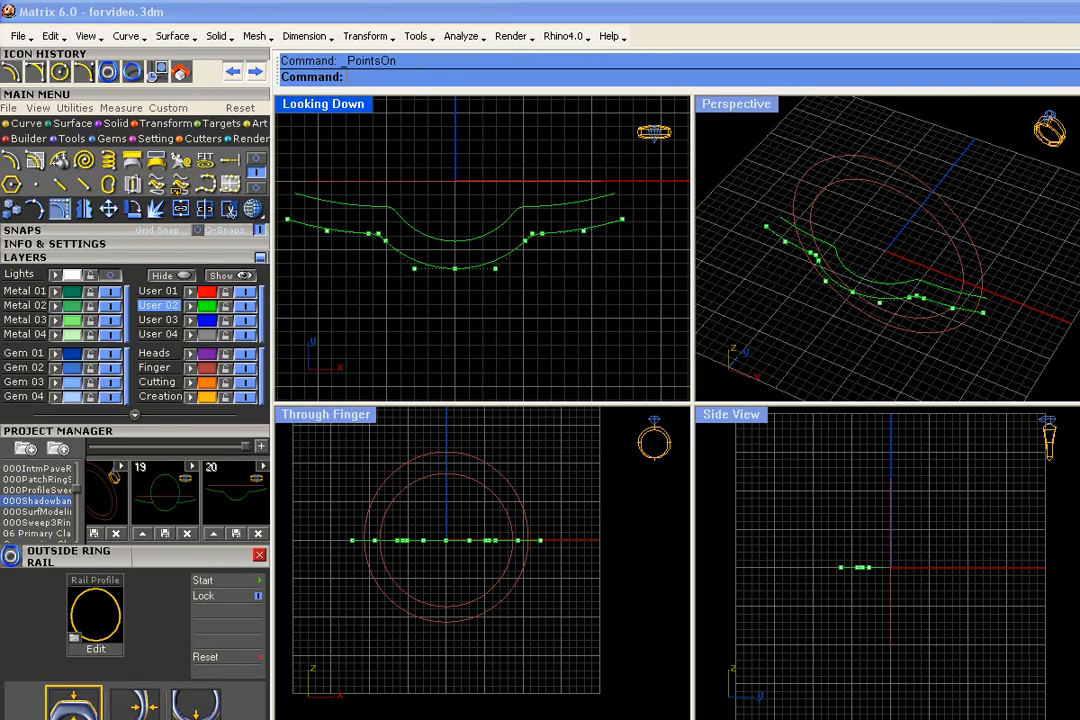
left_click_drag(403, 236, 497, 290)
key("Escape")
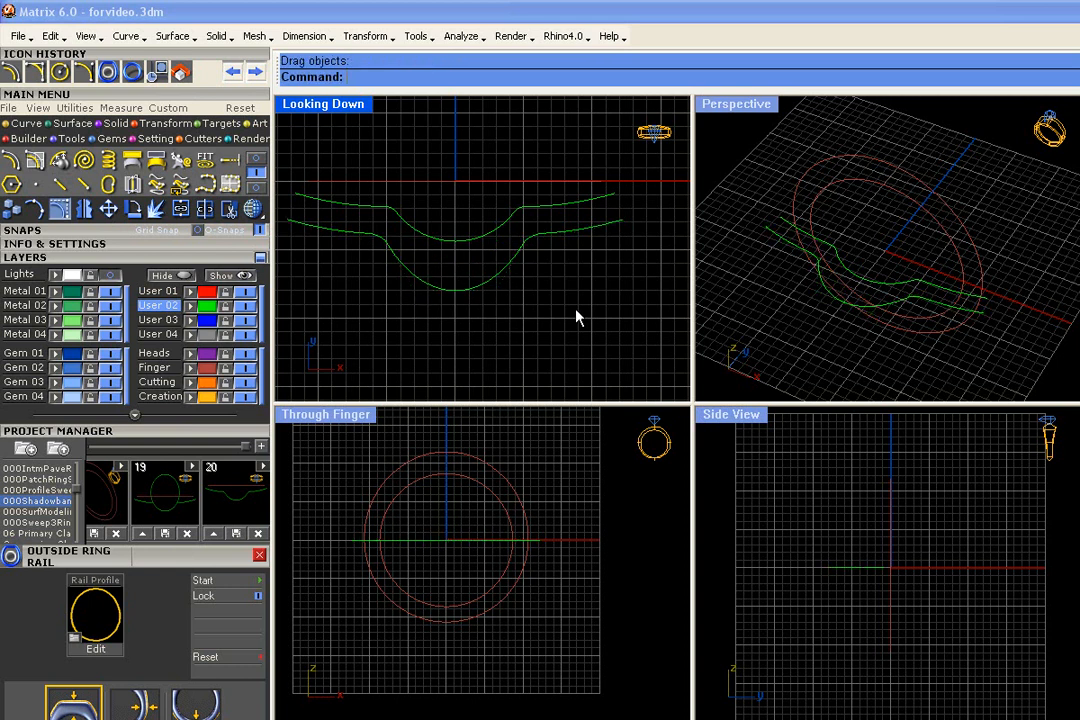
key("ctrl+z")
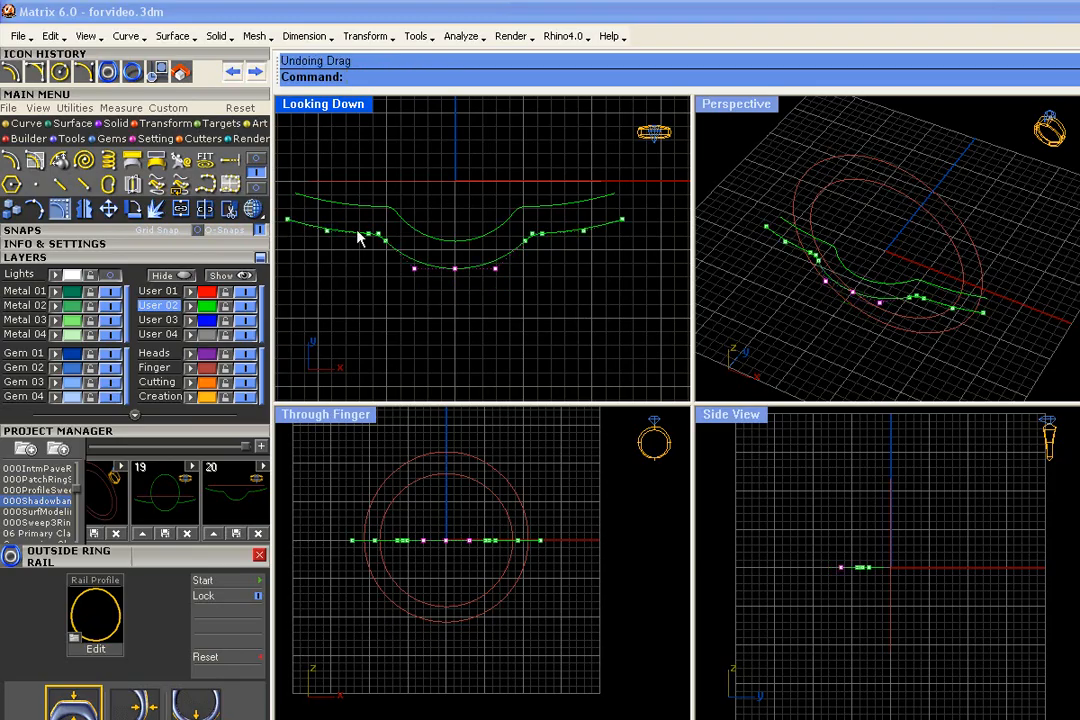
- Try moving the lower curve's centre points together with the fillet points downward, and undo the move
left_click_drag(352, 225, 543, 250)
key("Escape")
key("Escape")
key("ctrl+z")
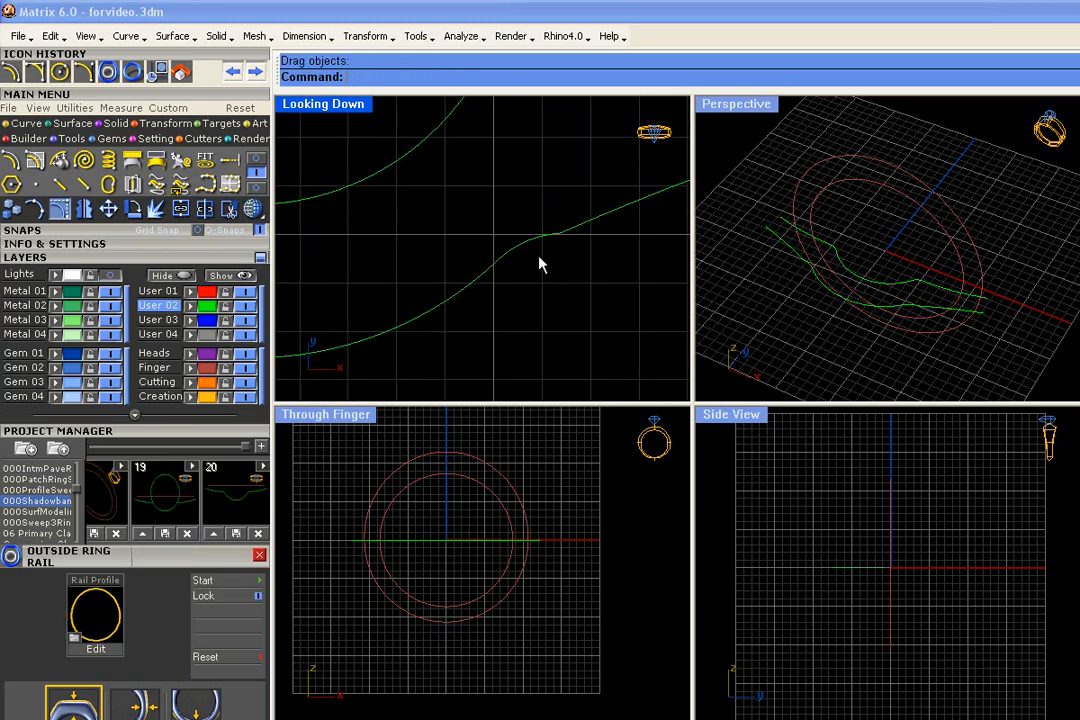
scroll(551, 255, "up", 3)
key("Escape")
- Try lowering the seven control points of the lower curve's centre dip, inside the outer fillet ends, and undo it
left_click_drag(494, 205, 523, 262)
scroll(538, 278, "down", 3)
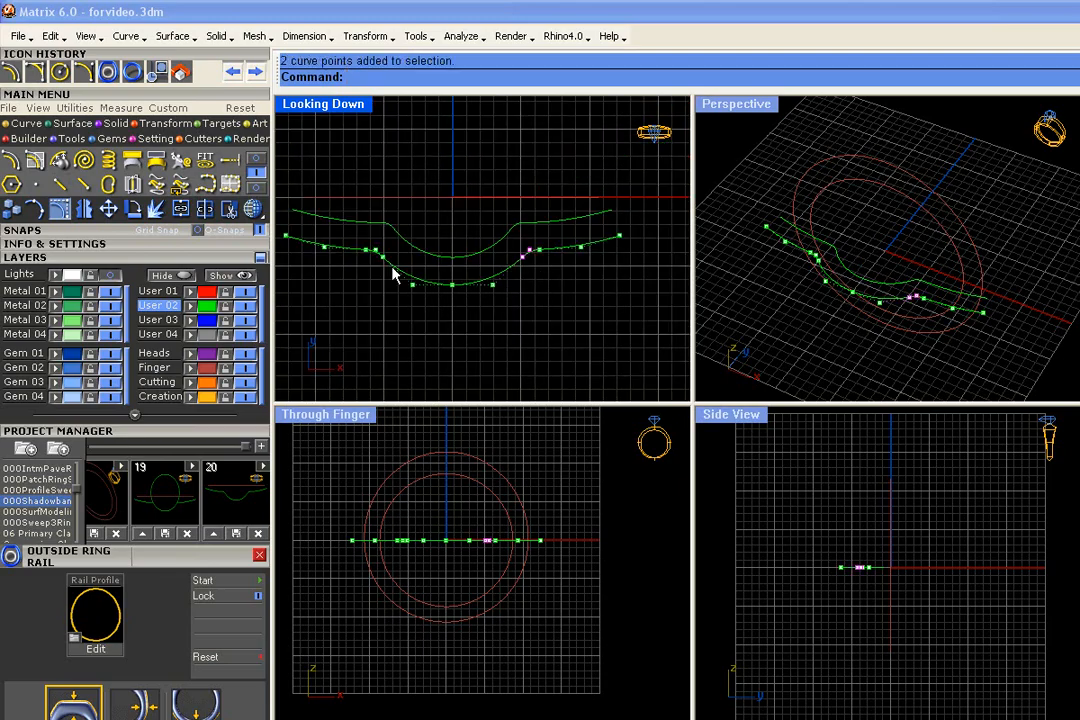
left_click_drag(371, 236, 511, 334, "shift")
left_click_drag(497, 290, 499, 307)
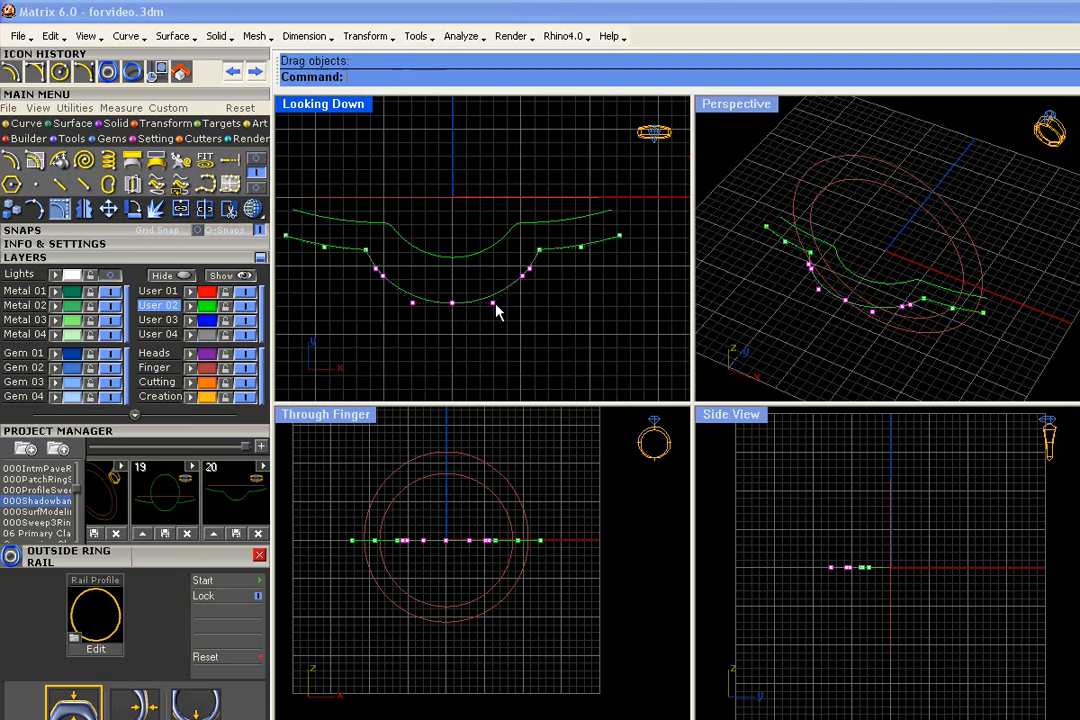
key("Escape")
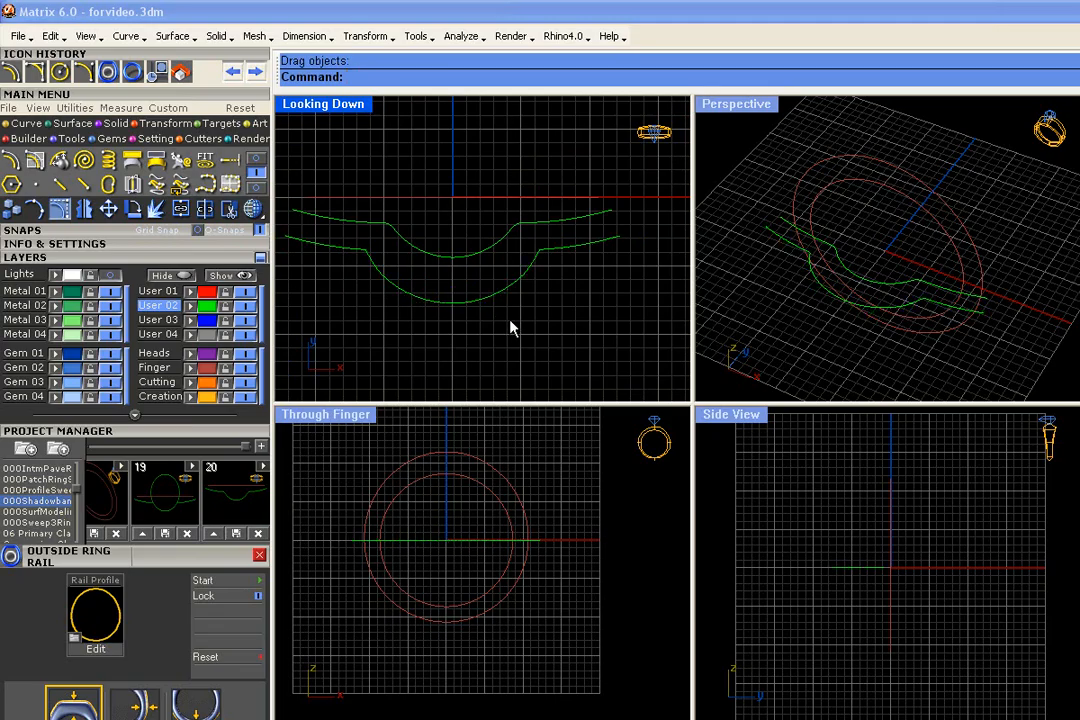
scroll(510, 328, "down", 2)
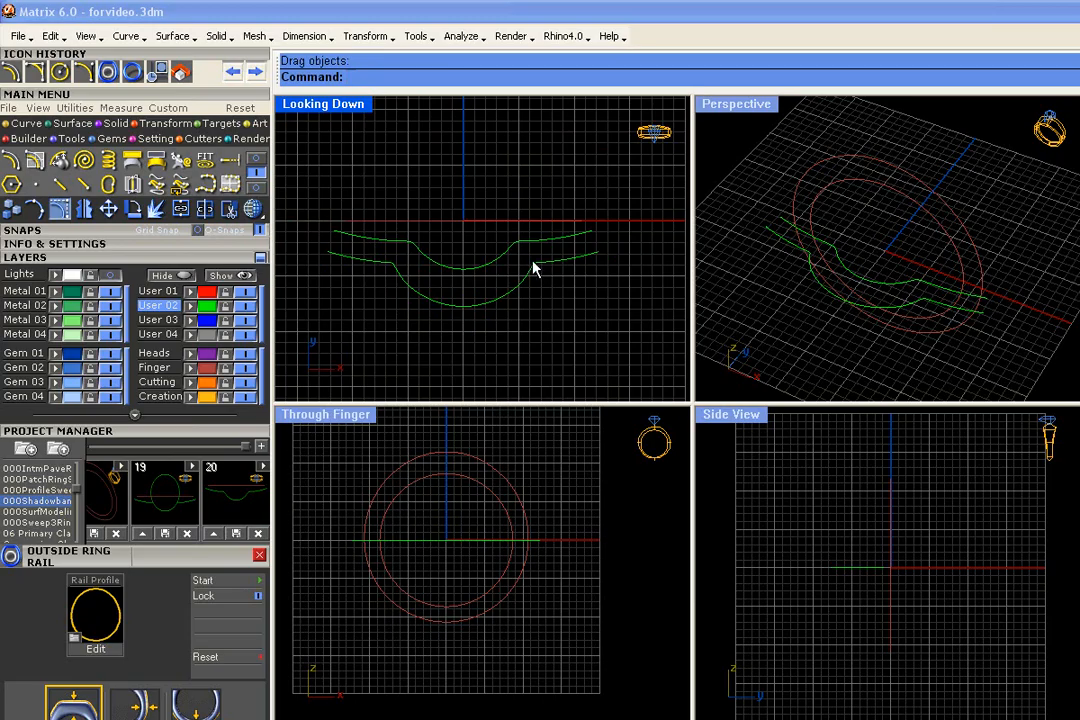
key("ctrl+z")
key("Escape")
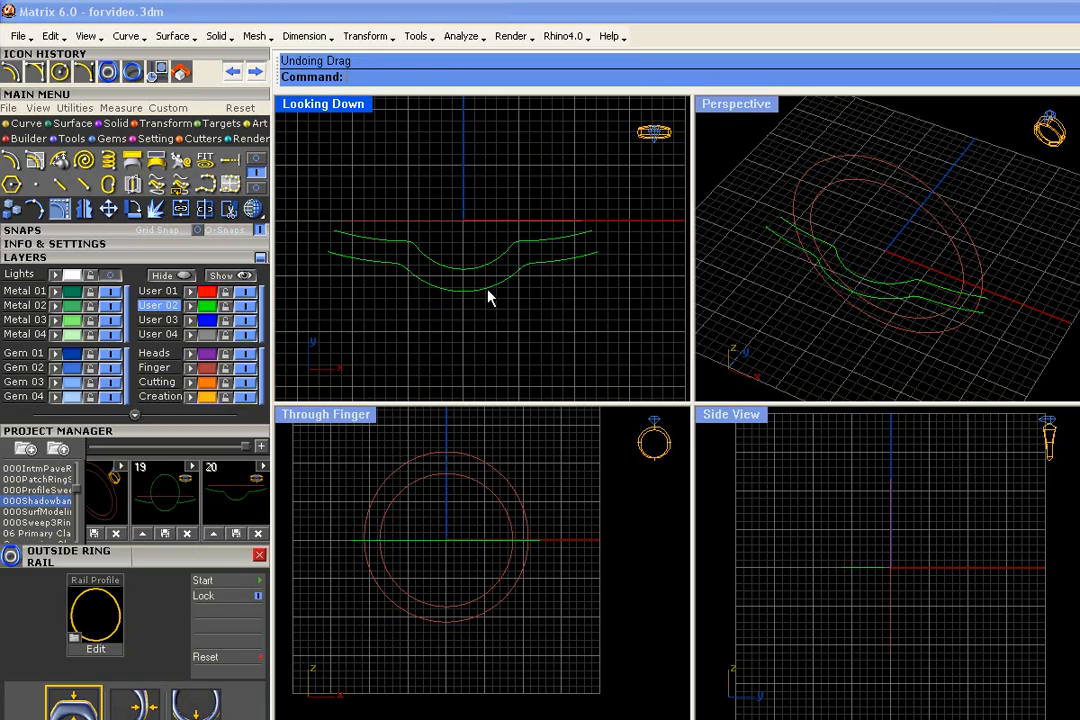
- Save the two shadow band curves and the ring rails as version 21 of the 000Shadowband project
scroll(465, 305, "up", 3)
scroll(465, 305, "down", 3)
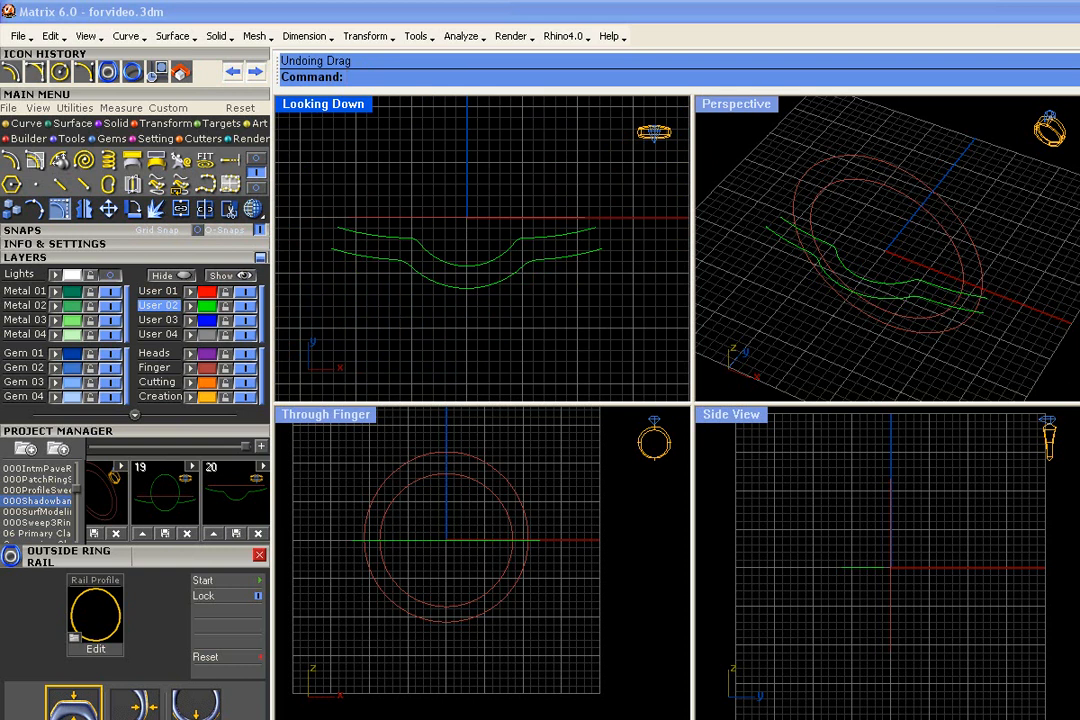
scroll(462, 306, "down", 2)
right_click_drag(462, 306, 457, 289)
left_click_drag(607, 301, 336, 153)
left_click(260, 447)
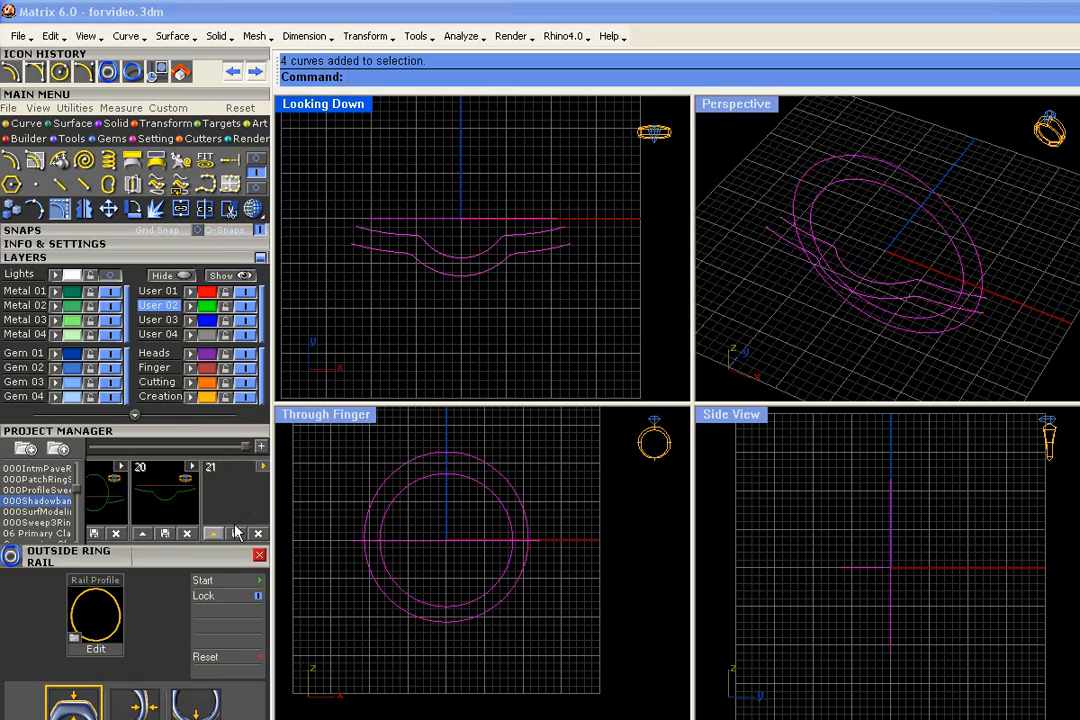
left_click(215, 534)
key("Escape")
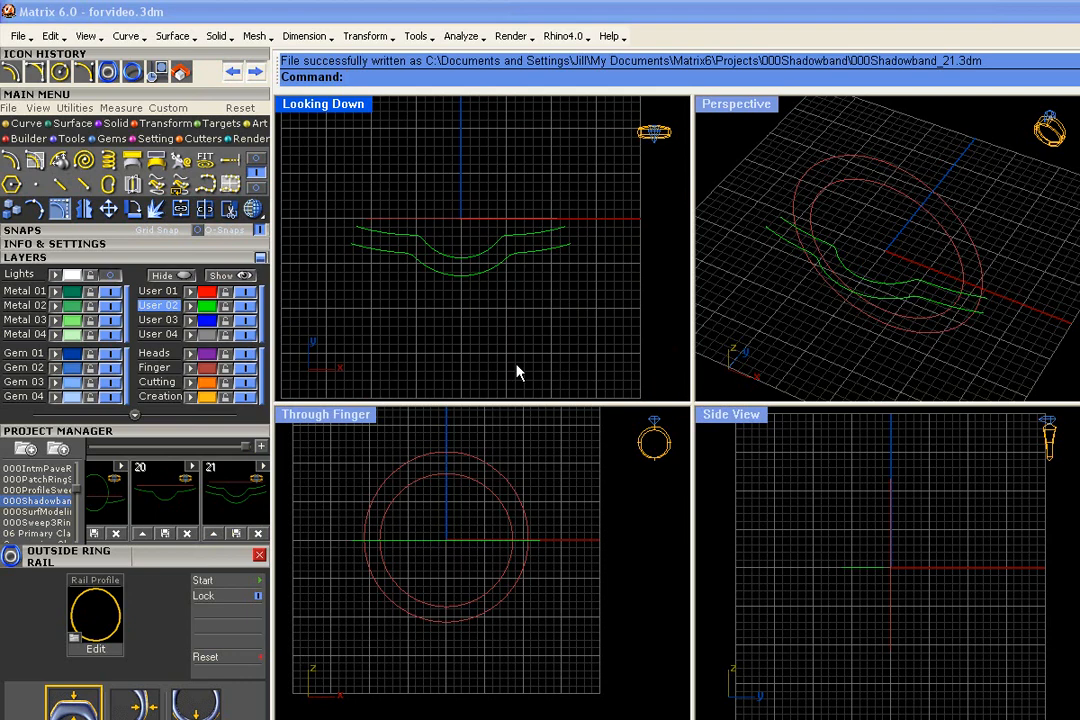
- Save the same four curves from the Perspective view as version 22 of the 000Shadowband project
left_click_drag(1027, 158, 763, 342)
left_click(258, 448)
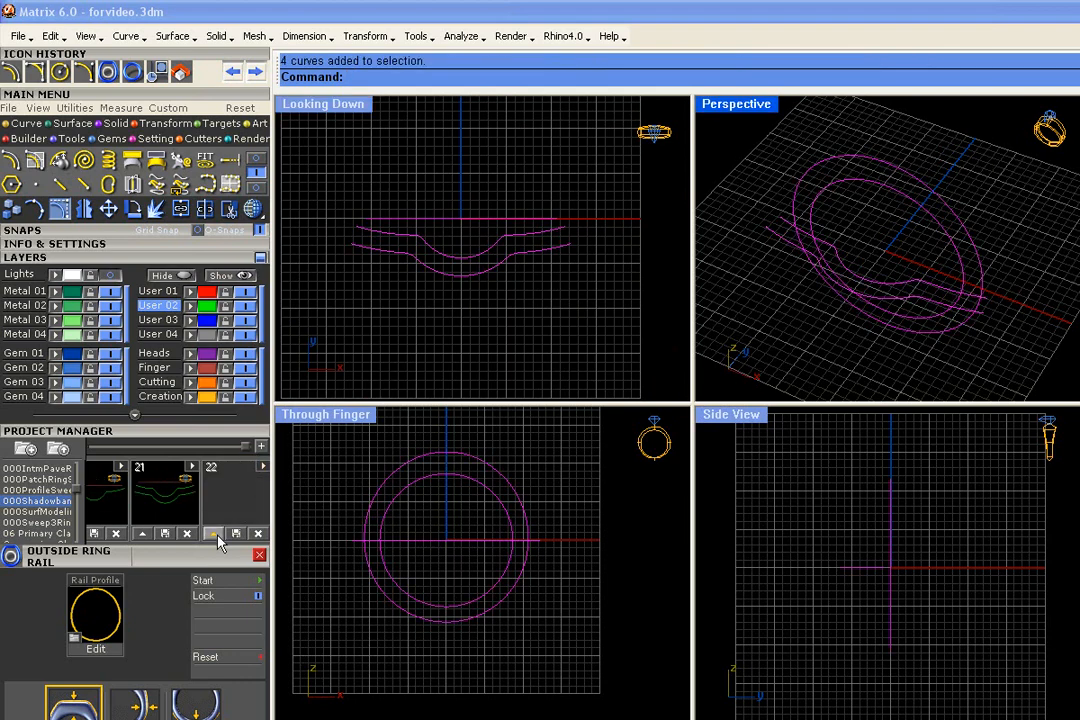
left_click(217, 535)
left_click(994, 367)
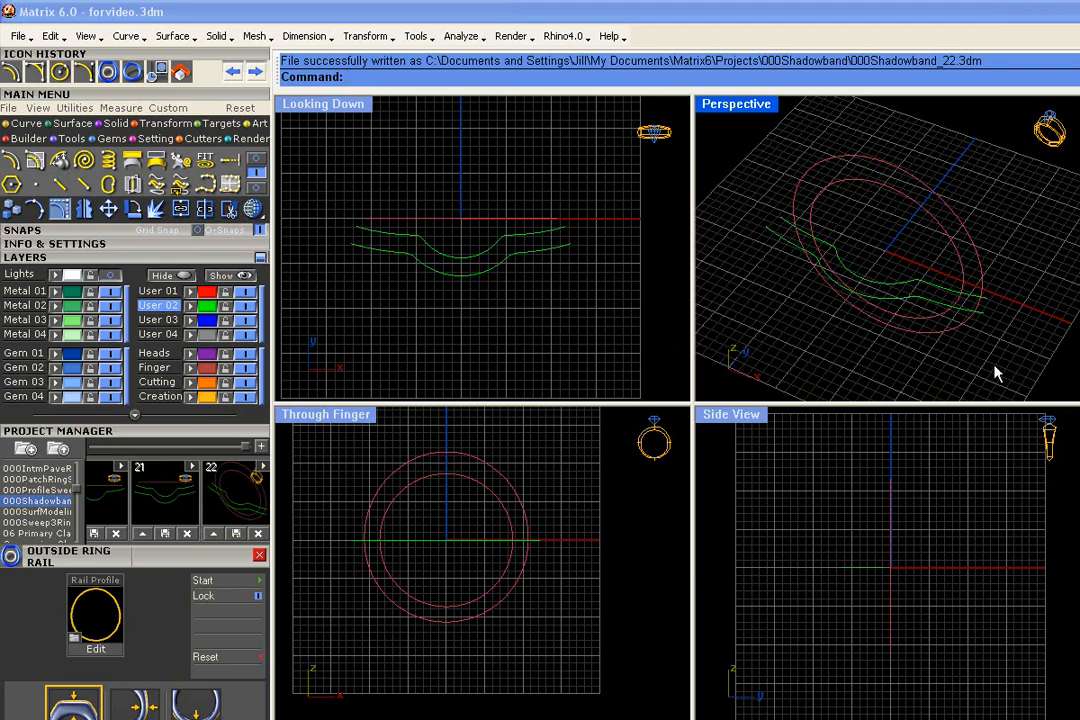
- Make User 01 the current layer and wrap the upper shadow band curve around the inner finger rail with Custom Ring Rail
left_click(165, 292)
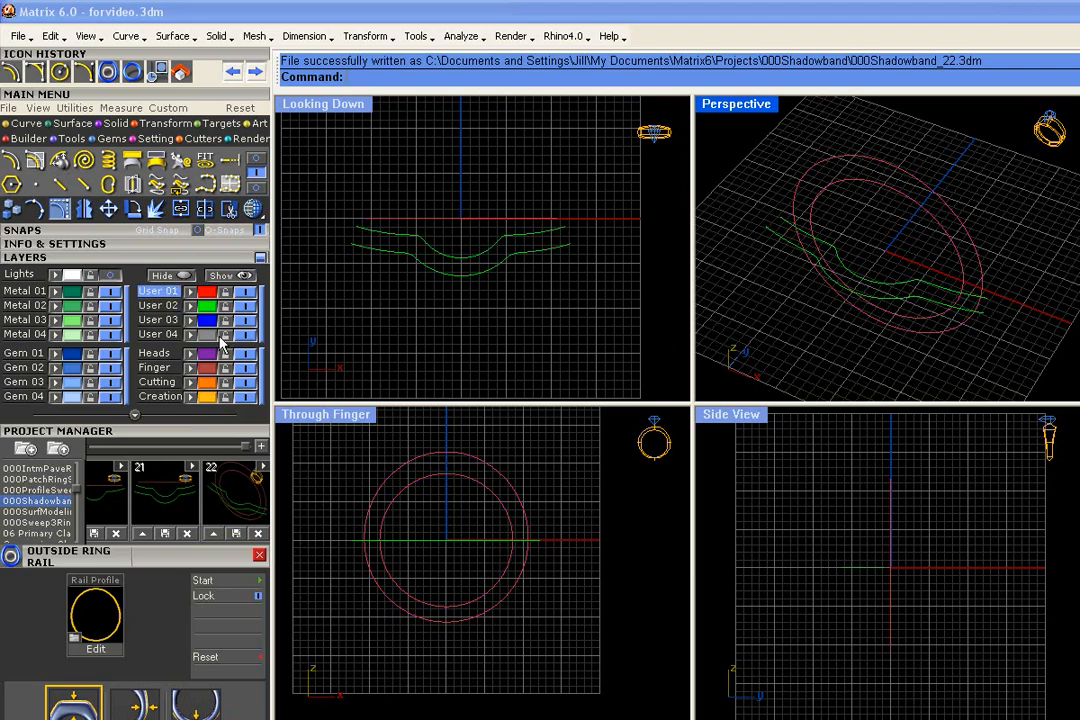
right_click_drag(825, 339, 824, 329)
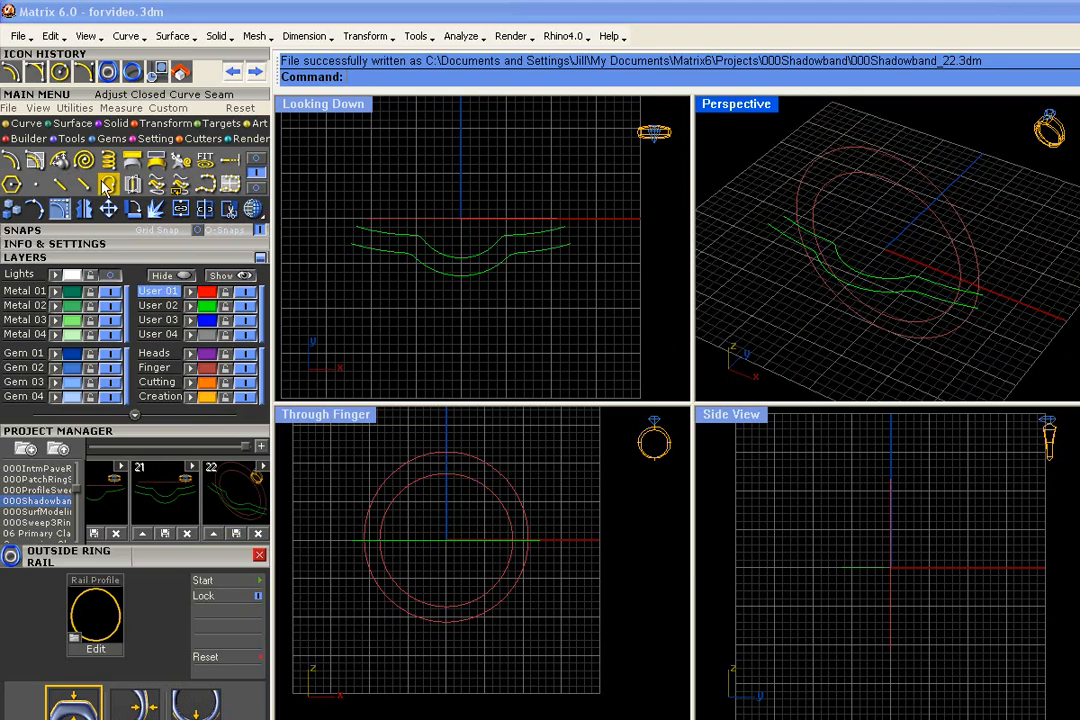
left_click(72, 123)
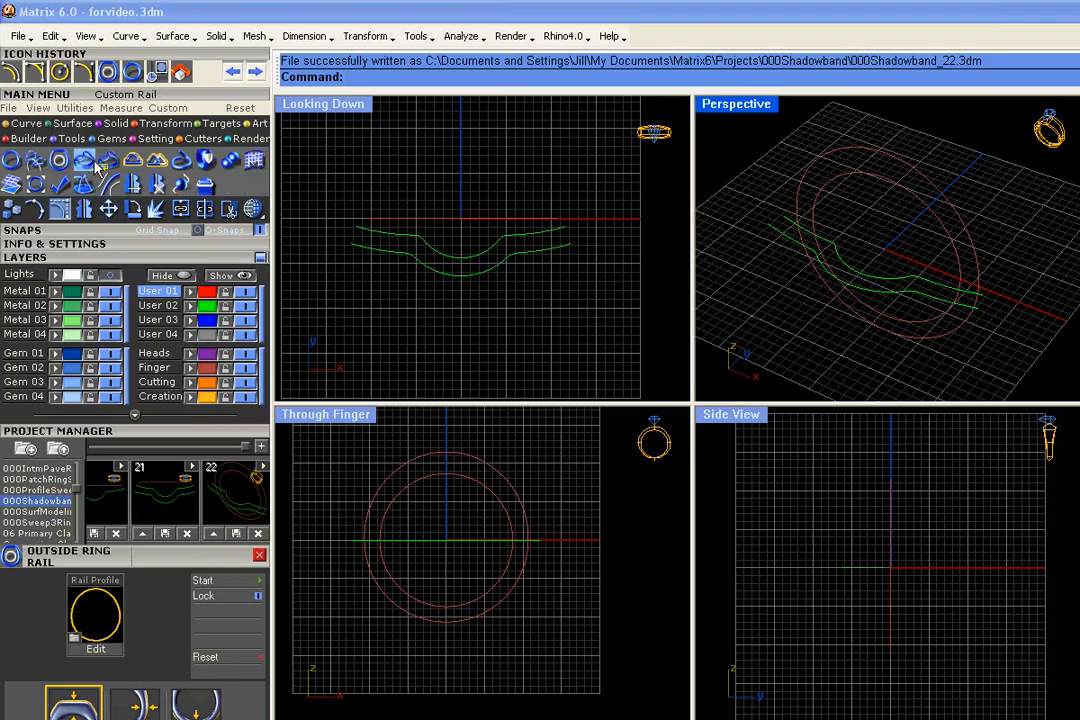
left_click(108, 161)
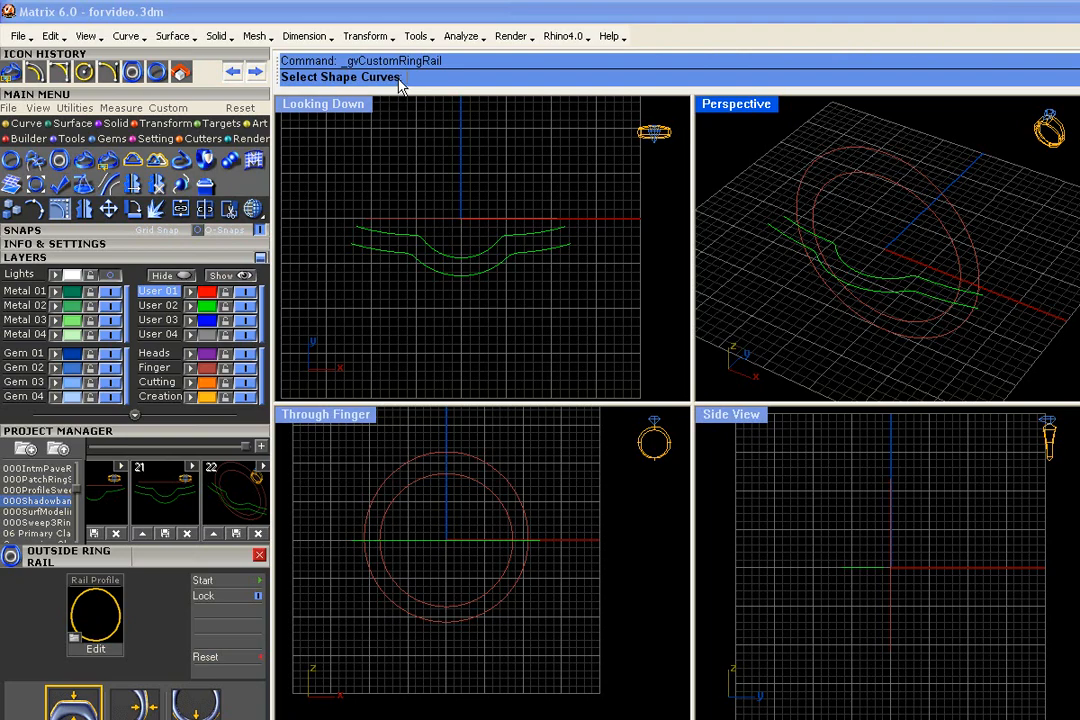
left_click(926, 284)
key("Return")
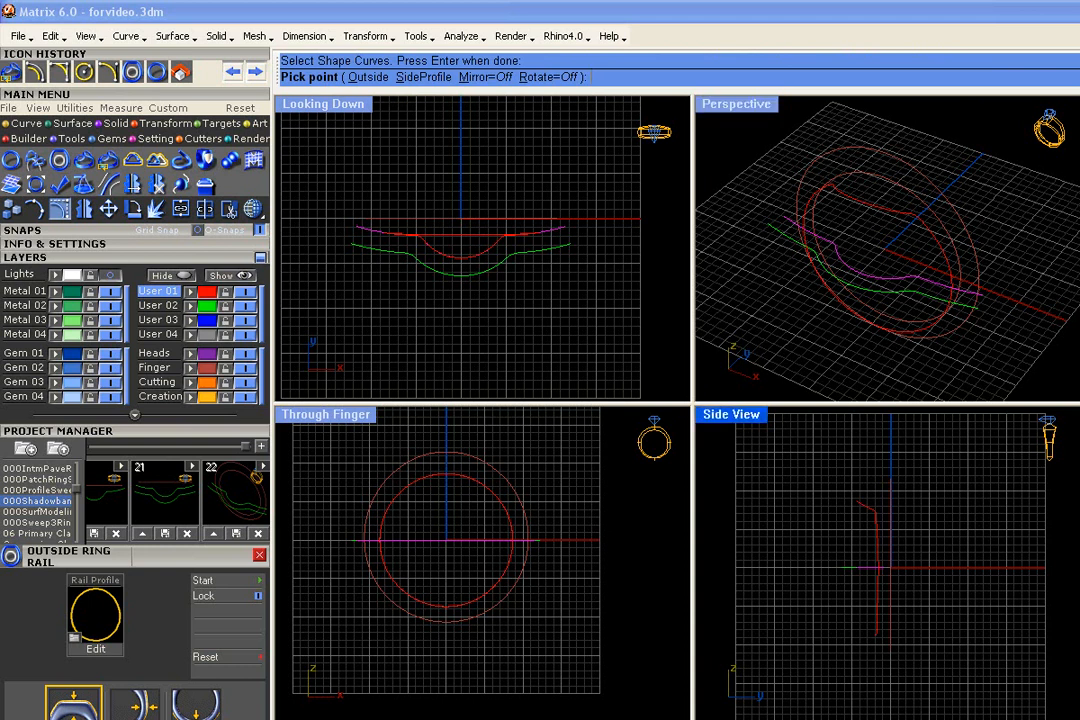
- Add an outside rail for the upper shadow band curve using the outer ring circle, and finish the Custom Ring Rail
scroll(875, 640, "up", 4)
scroll(917, 664, "down", 2)
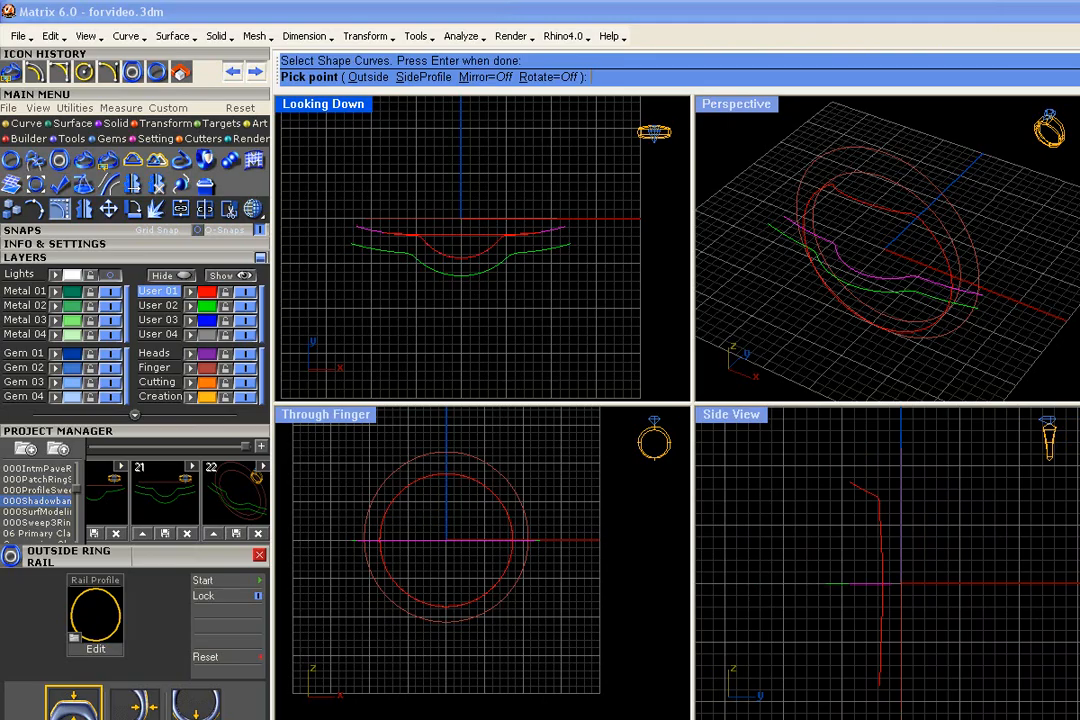
mouse_move(894, 304)
right_mouse_down()
mouse_move(796, 192)
mouse_move(829, 256)
mouse_move(888, 312)
right_mouse_up()
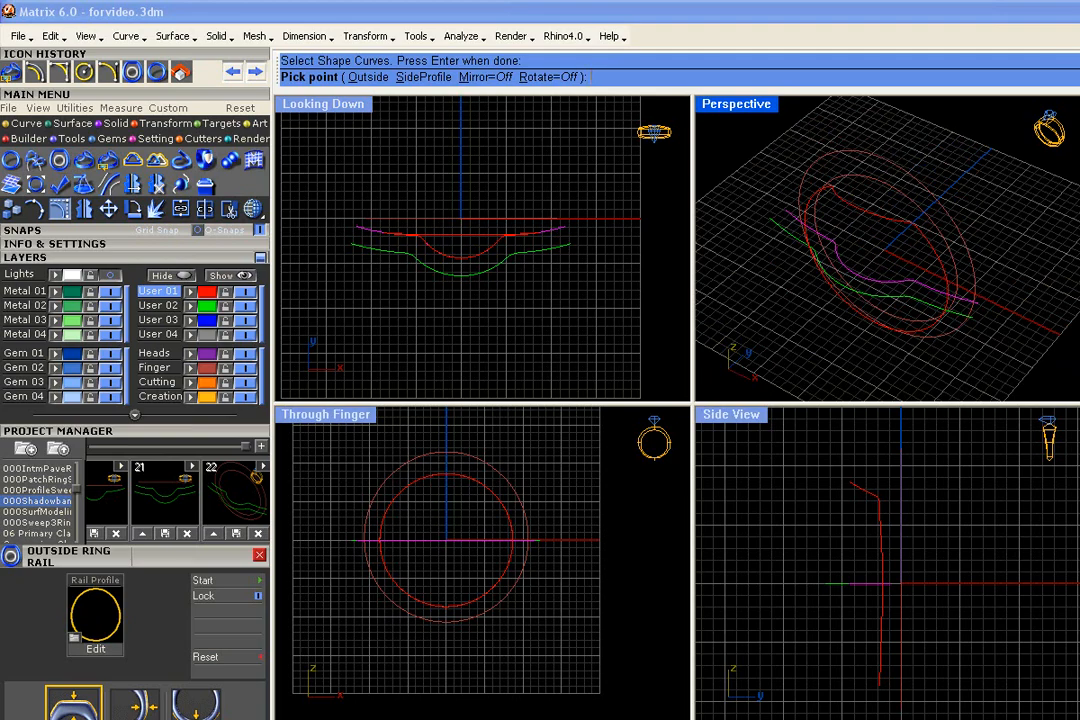
left_click(338, 77)
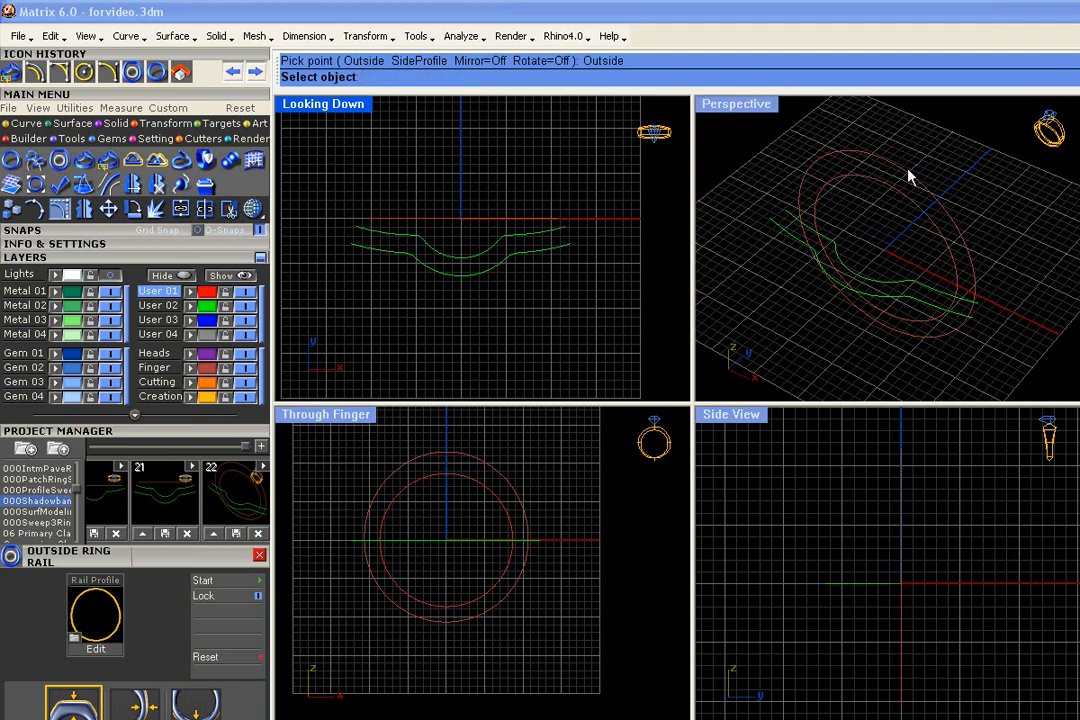
left_click(972, 212)
mouse_move(974, 212)
right_mouse_down()
mouse_move(892, 137)
mouse_move(708, 123)
mouse_move(1066, 214)
mouse_move(973, 210)
right_mouse_up()
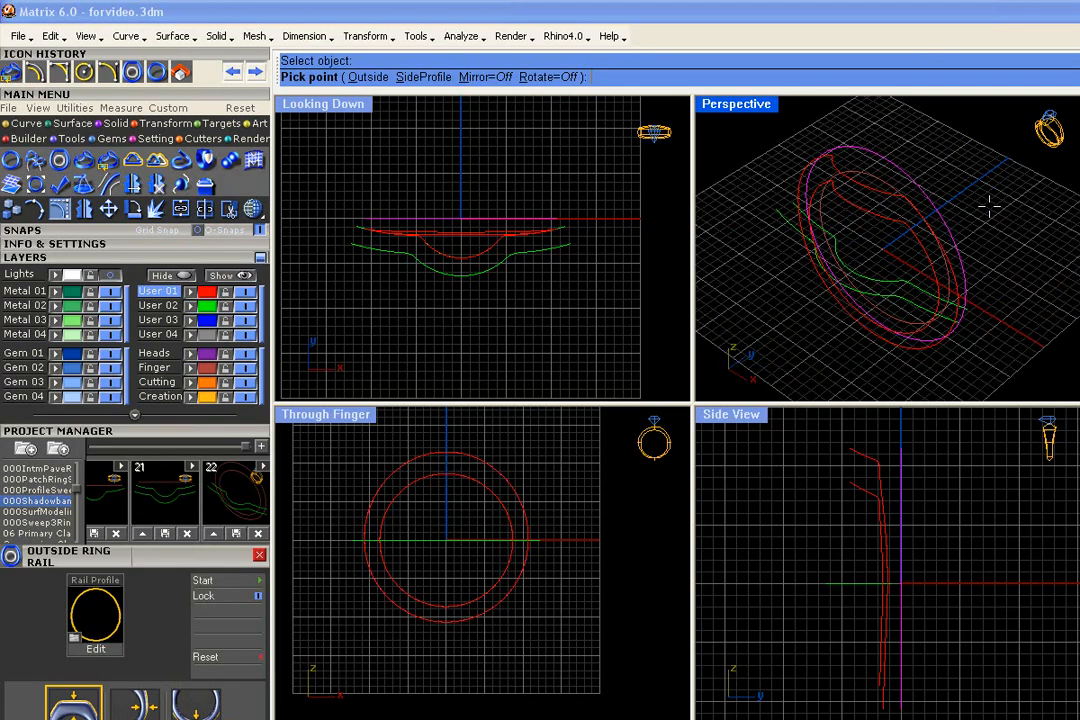
right_click(989, 206)
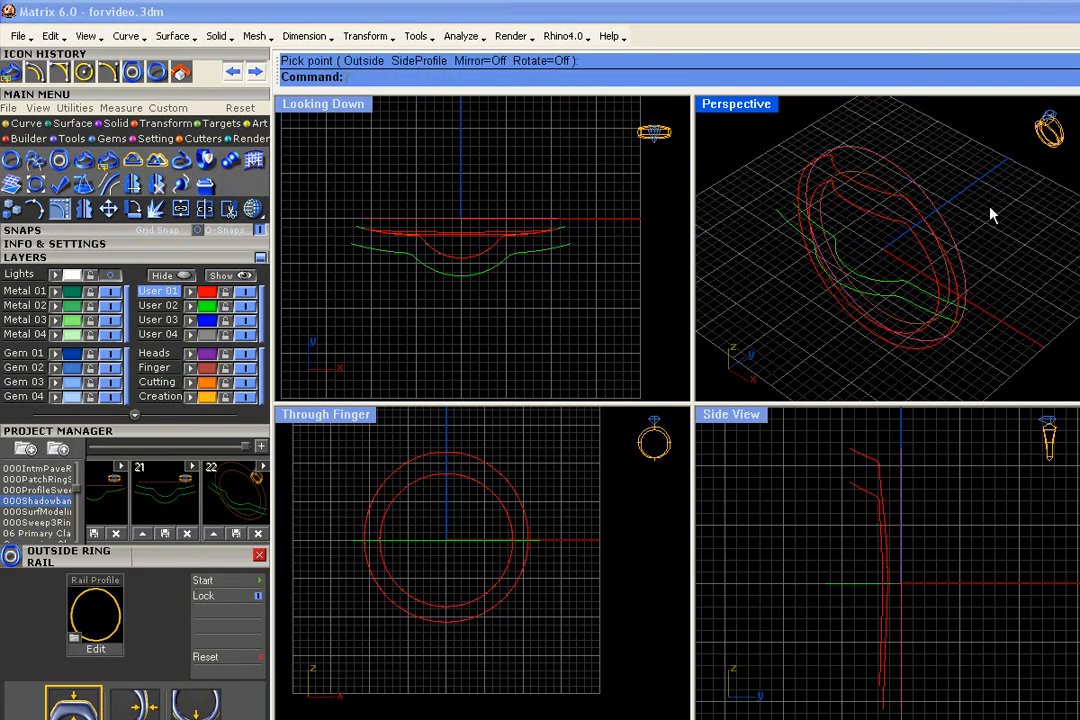
- Repeat Custom Ring Rail on the lower shadow band curve to wrap it around the inner finger rail
right_click(890, 297)
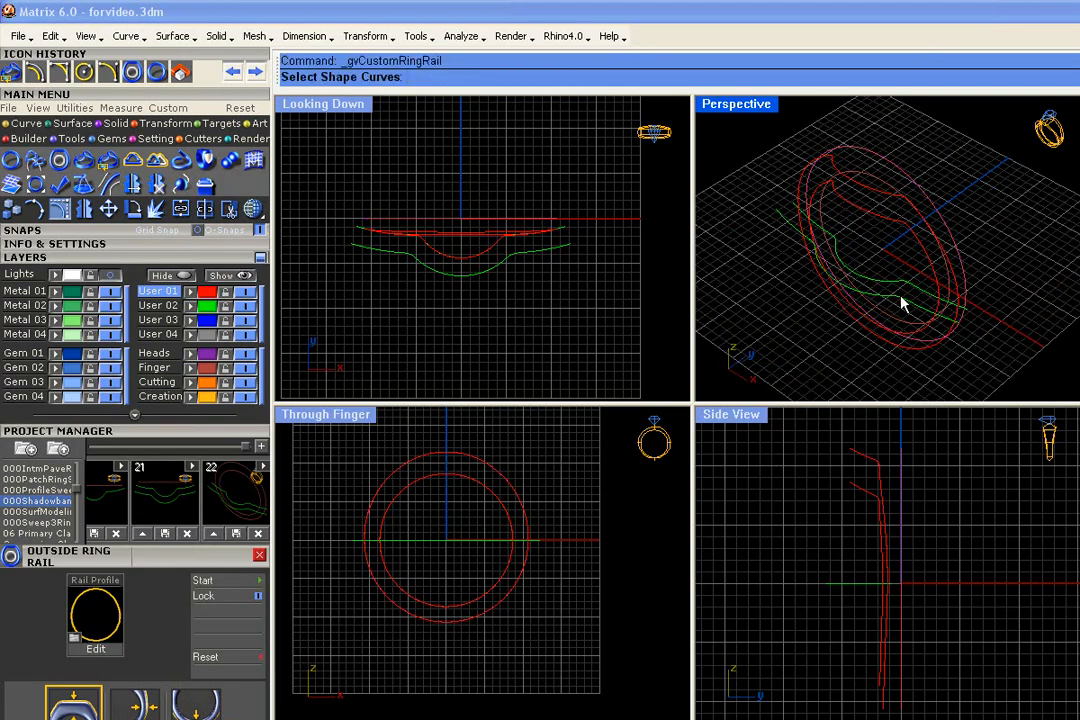
left_click(901, 304)
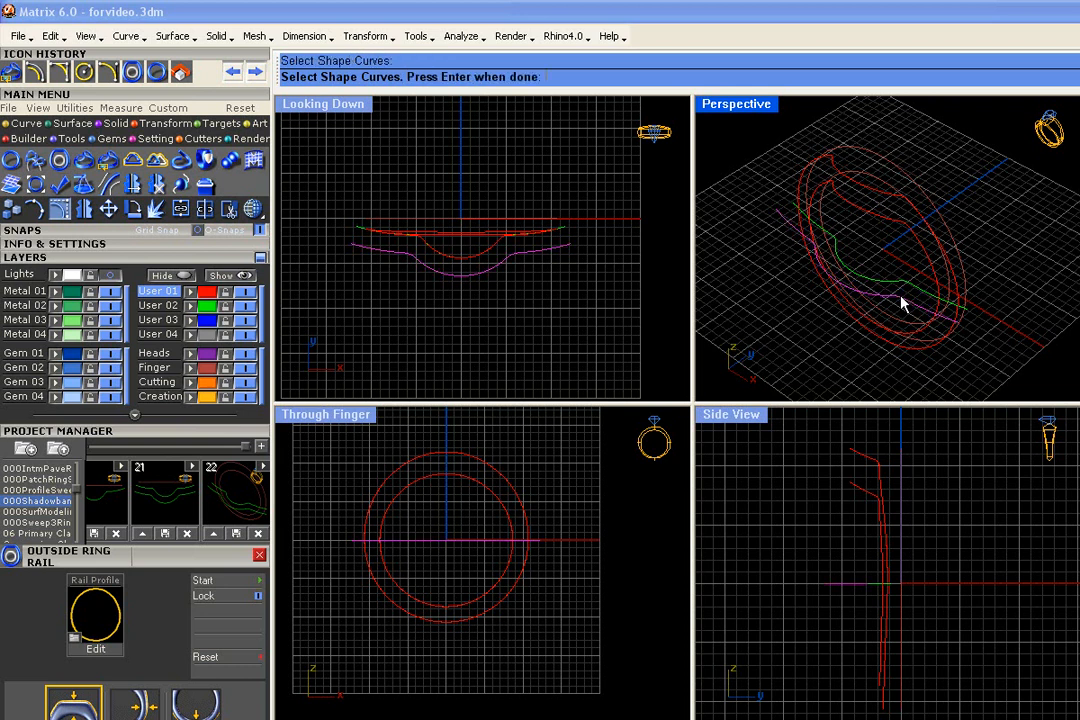
right_click(899, 301)
right_click_drag(897, 299, 886, 125)
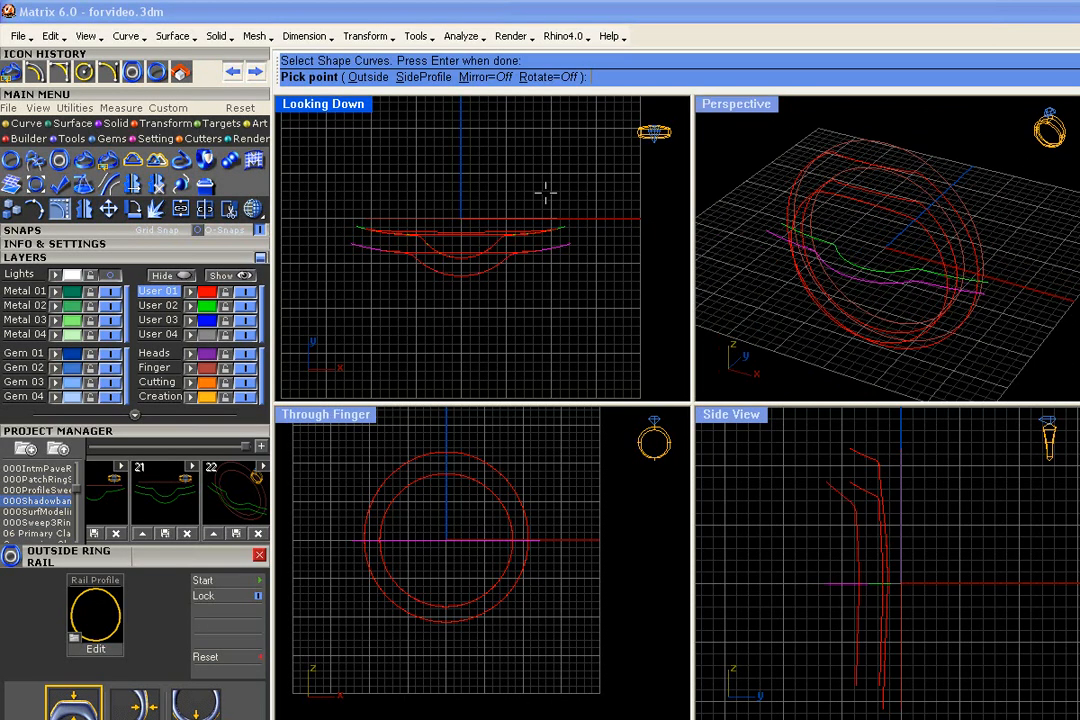
- Add an outside rail for the lower shadow band curve using the outer ring circle, and finish the command
left_click(365, 77)
left_click(974, 222)
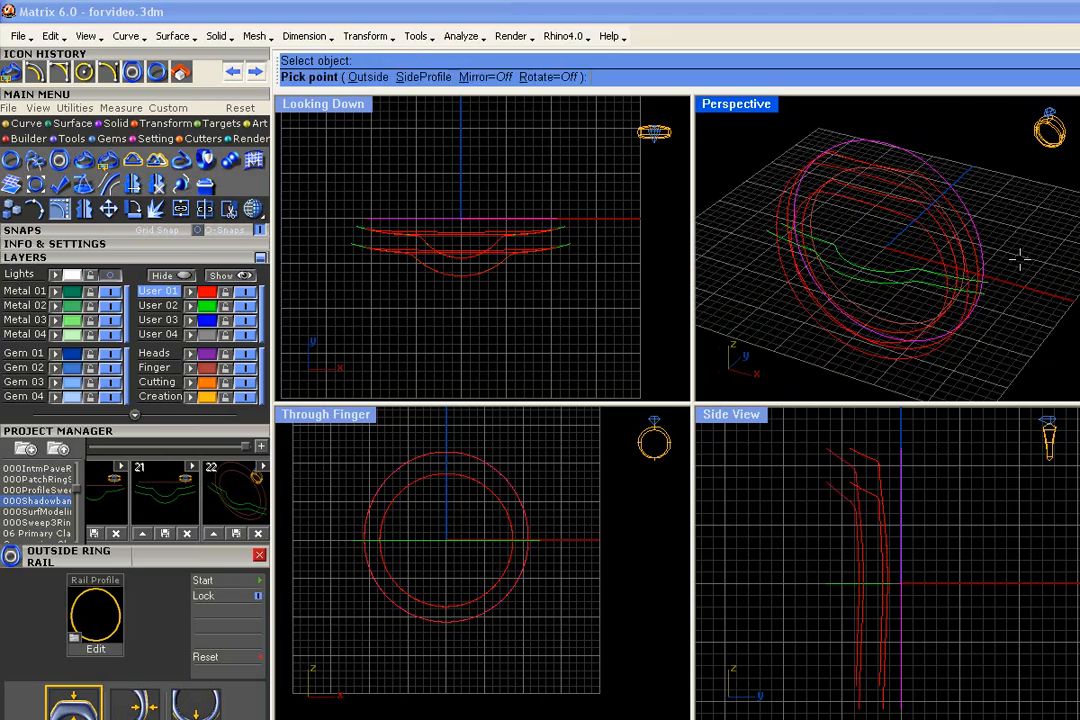
right_click_drag(974, 222, 968, 292)
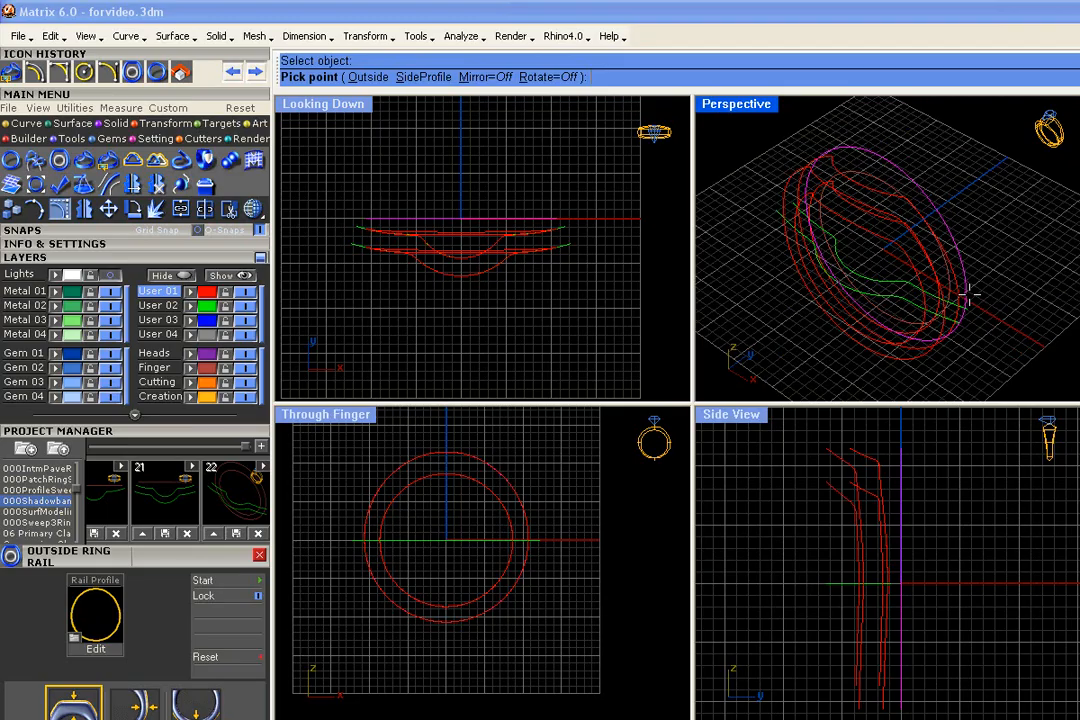
left_click(978, 290)
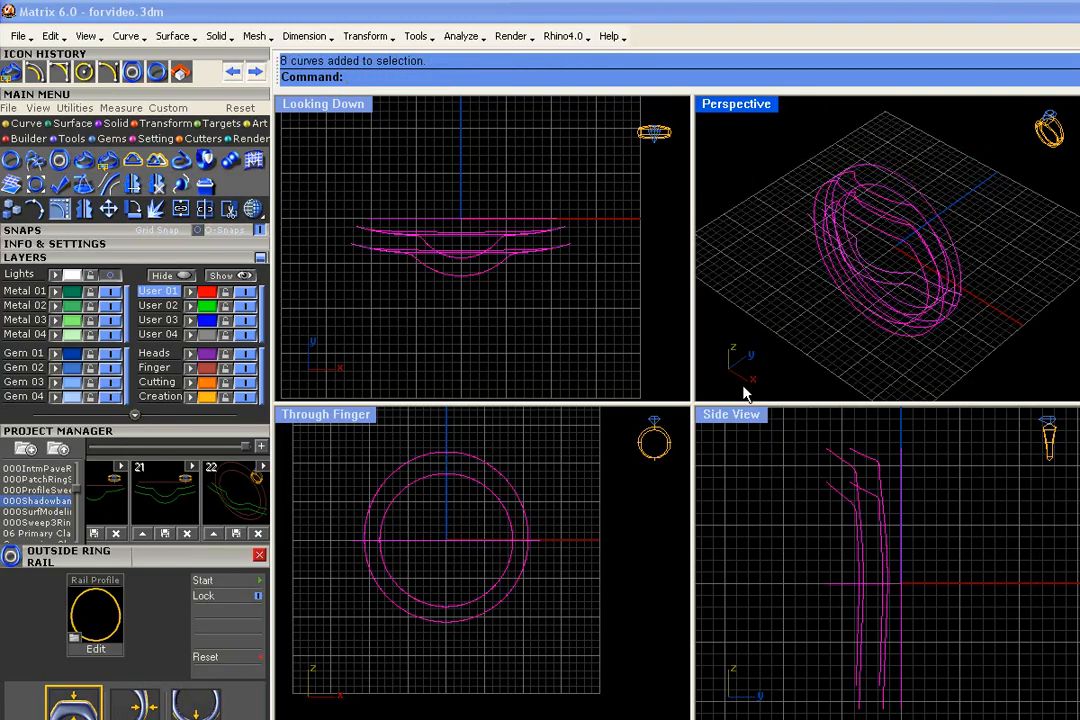
- Save all eight curves, including the wrapped ring rails, as version 23 of the 000Shadowband project
left_click(260, 447)
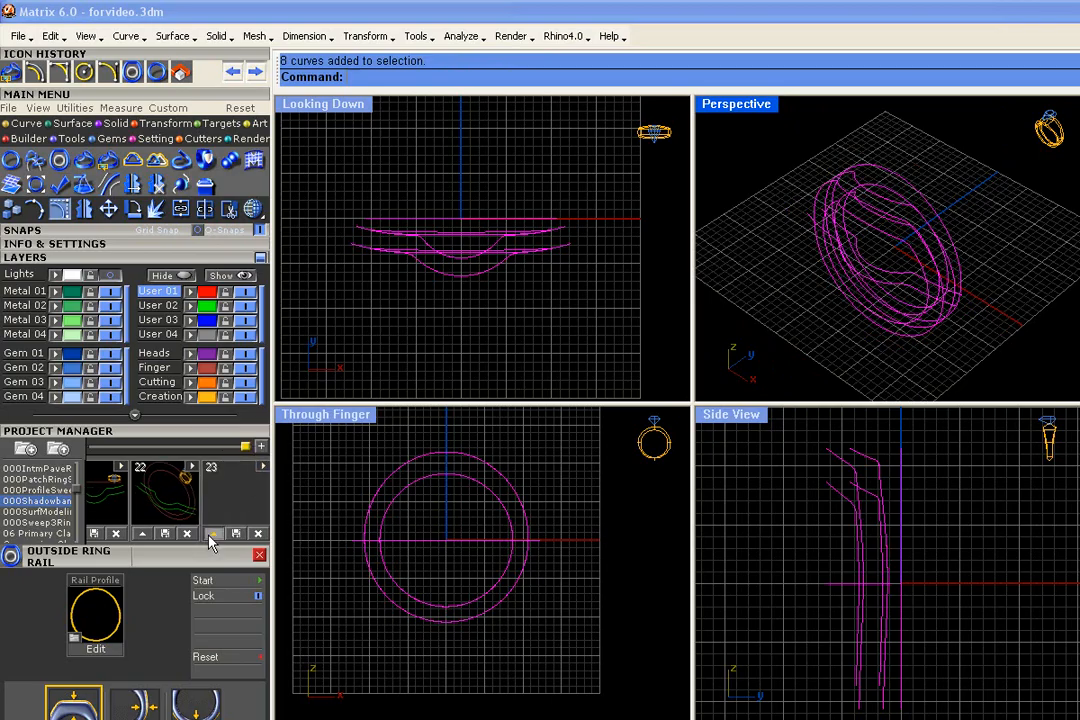
left_click(212, 535)
left_click(783, 322)
mouse_move(933, 243)
right_mouse_down()
mouse_move(921, 222)
mouse_move(945, 234)
right_mouse_up()
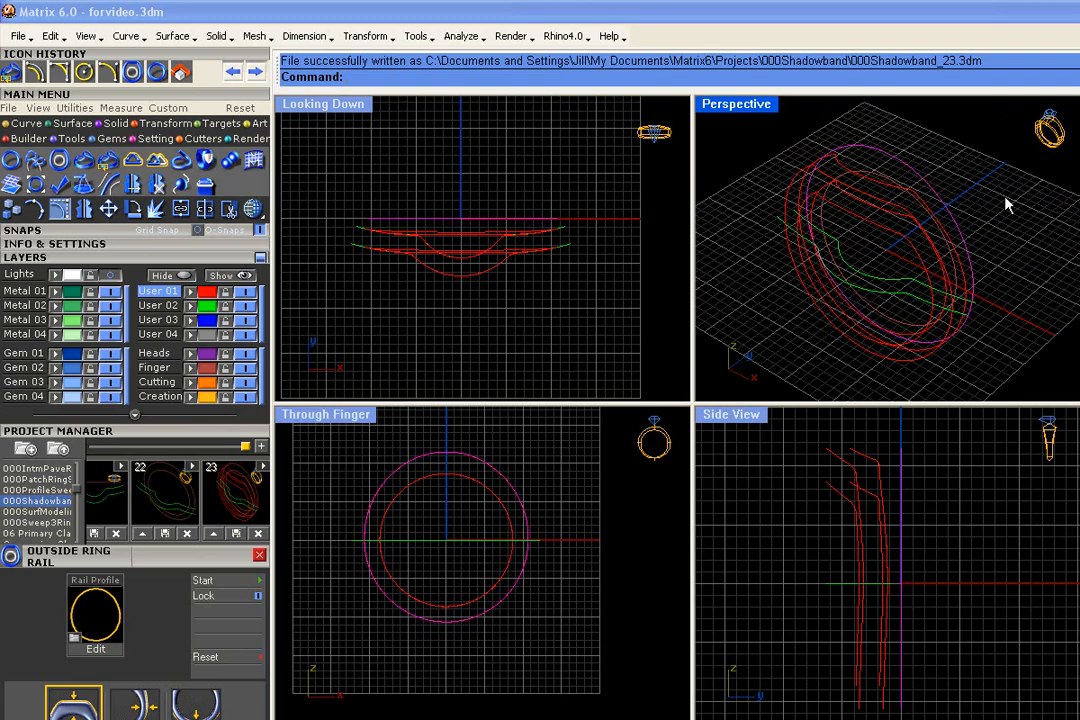
- Edit the outside ring rail, raising its top thickness to about 3.9 mm
key("F6")
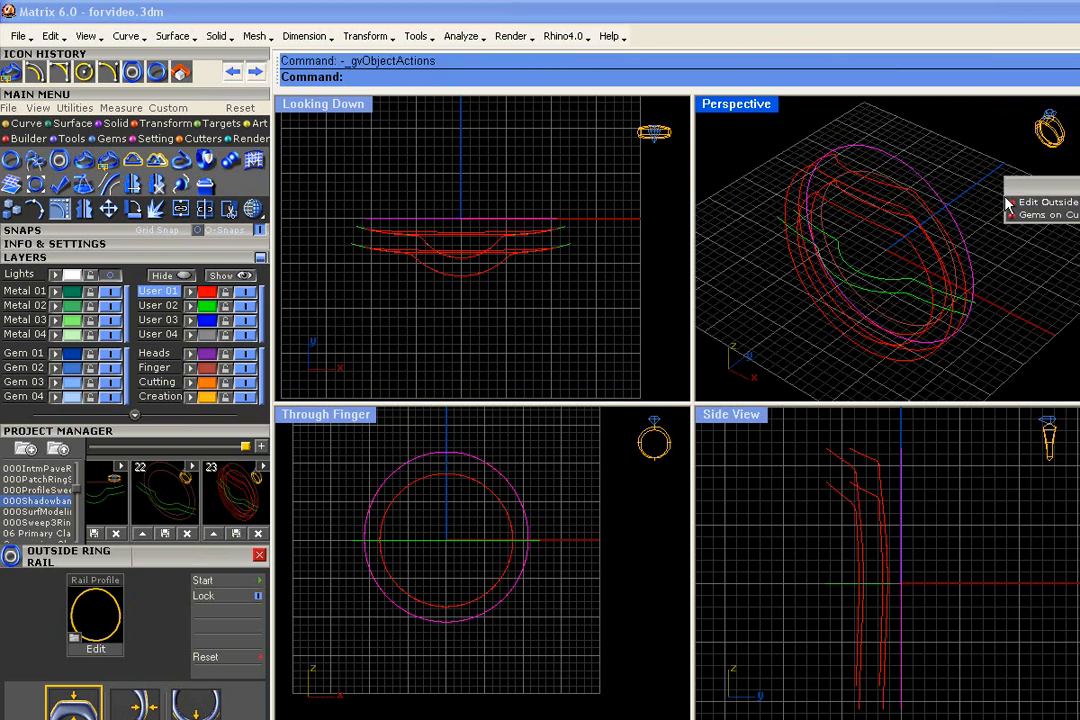
left_click(1013, 202)
left_click_drag(918, 168, 915, 156)
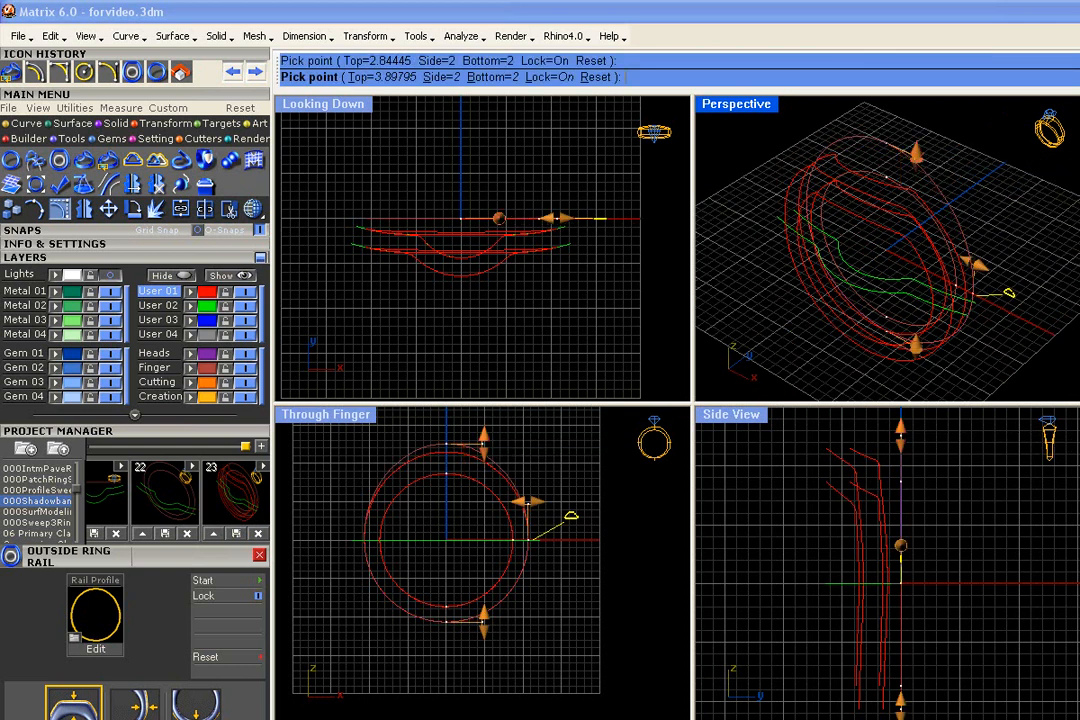
right_click(980, 172)
right_click_drag(981, 180, 895, 226)
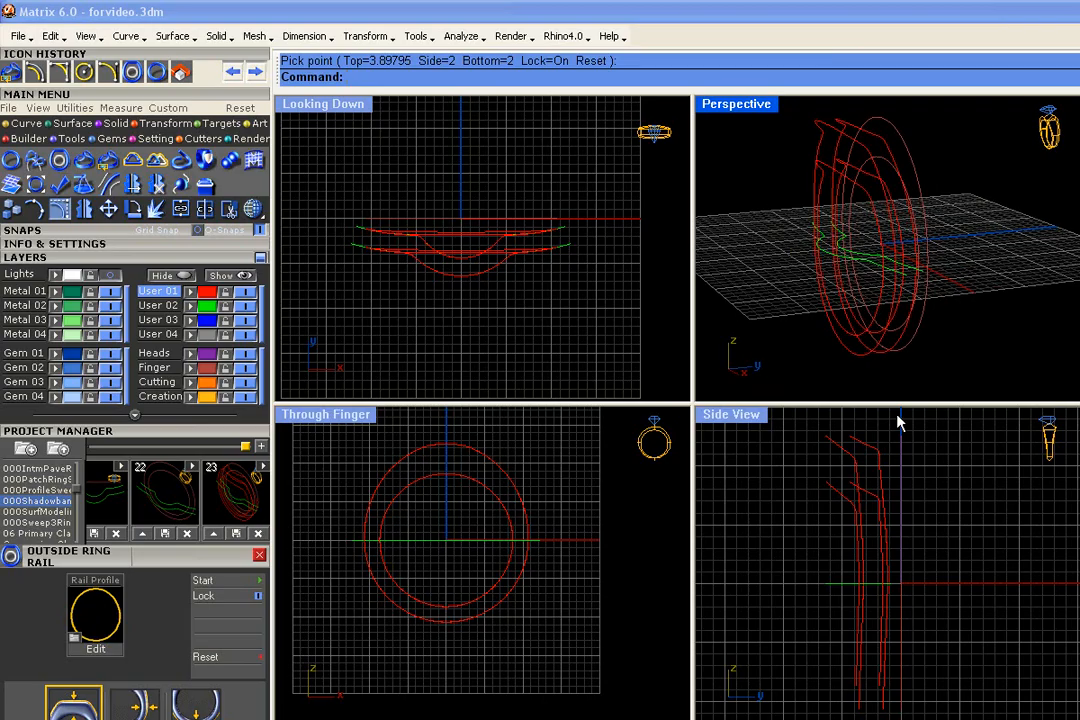
- Undo and redo the outside ring rail's thickness edit to compare the wrapped rails in the side view
scroll(899, 423, "up", 2)
key("ctrl+z")
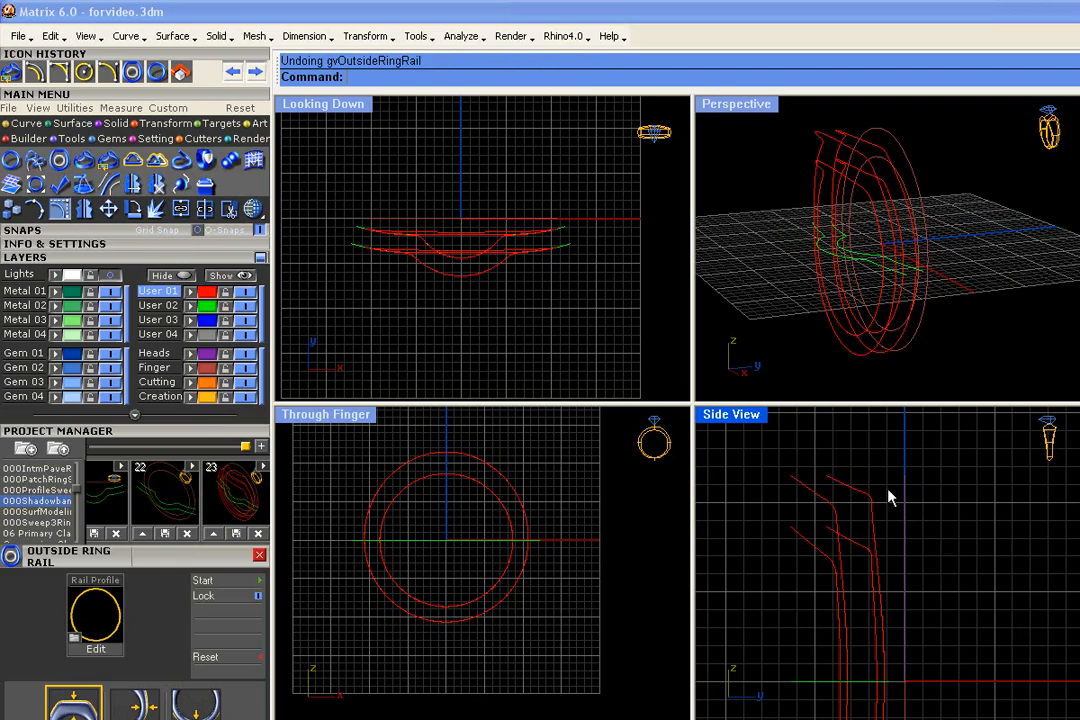
key("ctrl+y")
- Try lowering the outside ring rail's top thickness to about 2.84 mm, and undo that edit
right_click_drag(870, 330, 930, 159)
left_click(901, 149)
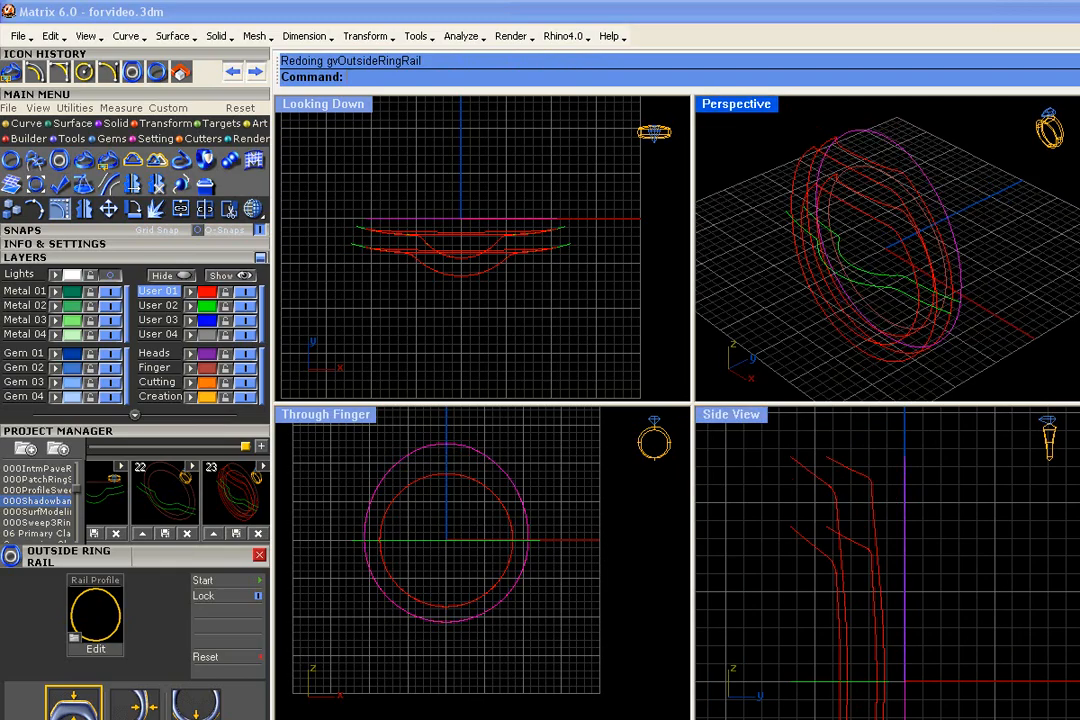
right_click(964, 176)
left_click(1000, 183)
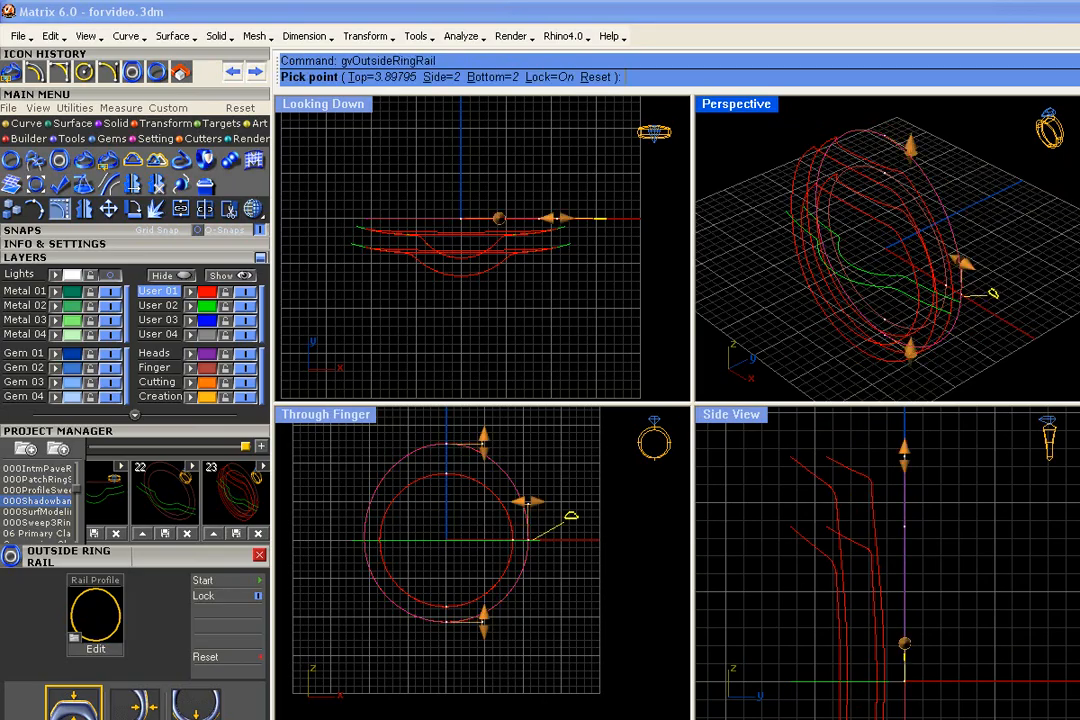
left_click_drag(908, 149, 911, 159)
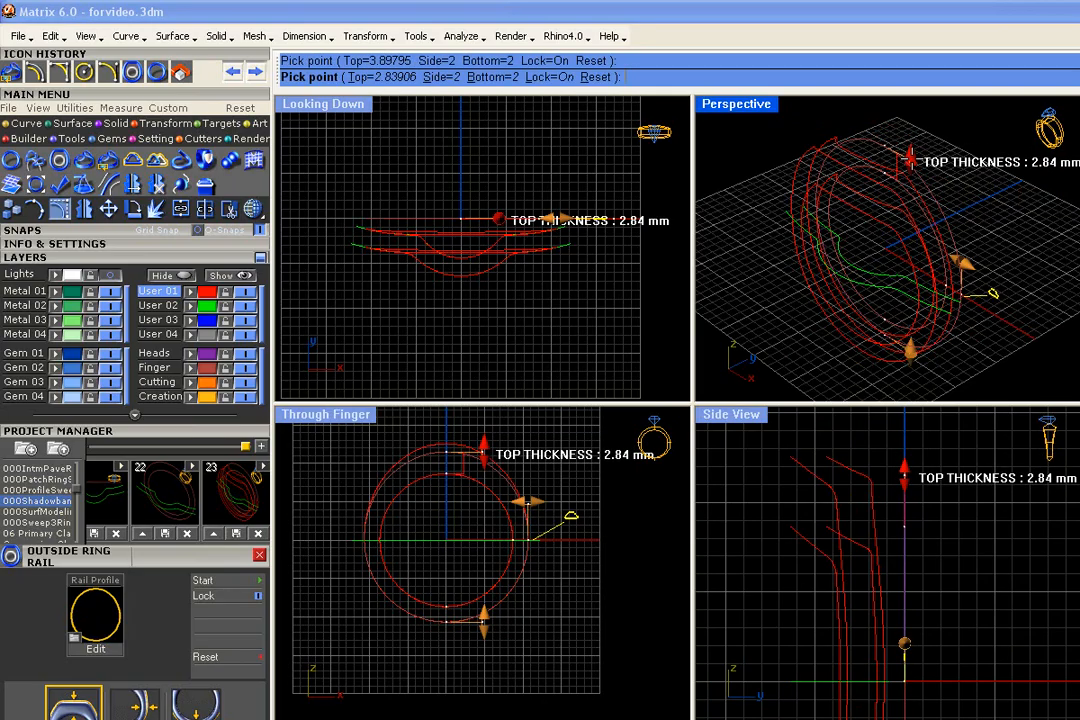
right_click(912, 159)
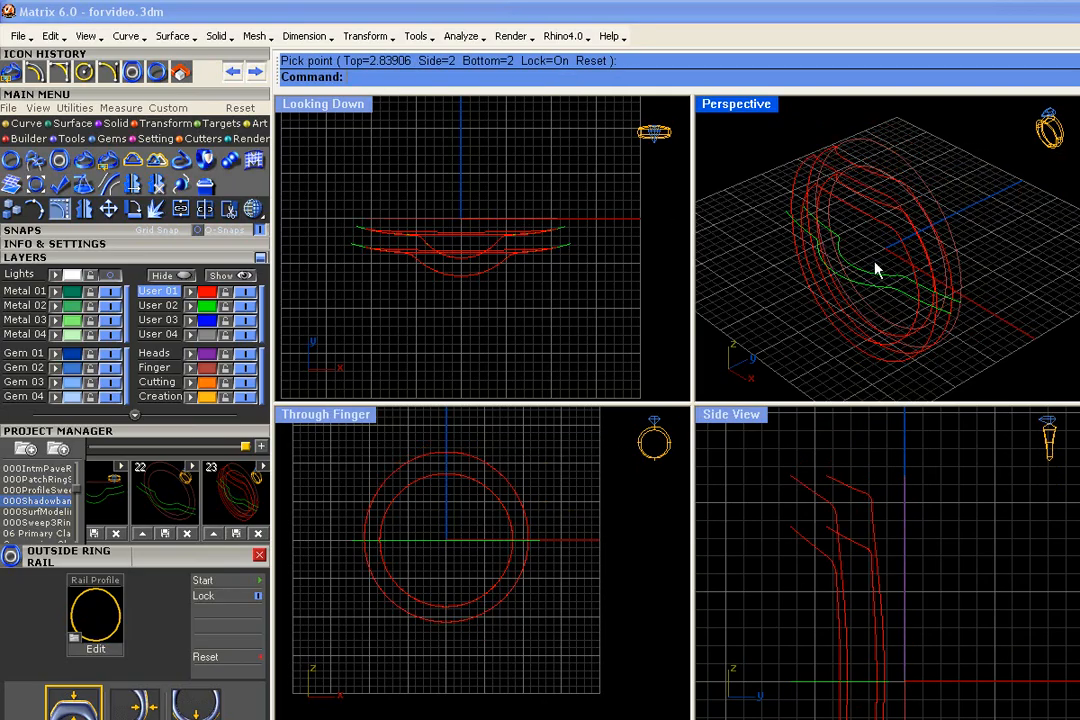
key("ctrl+y")
key("ctrl+z")
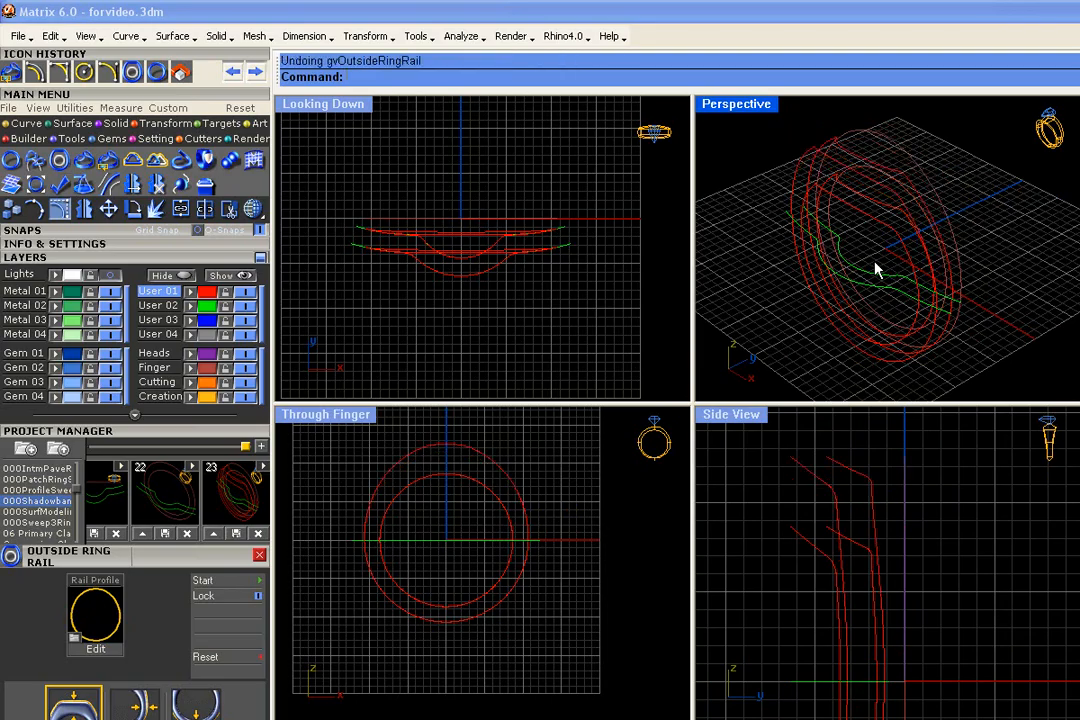
- Show the lower shadow band curve's control points and try pulling the three at the middle of its dip farther outward
right_click_drag(885, 212, 882, 292)
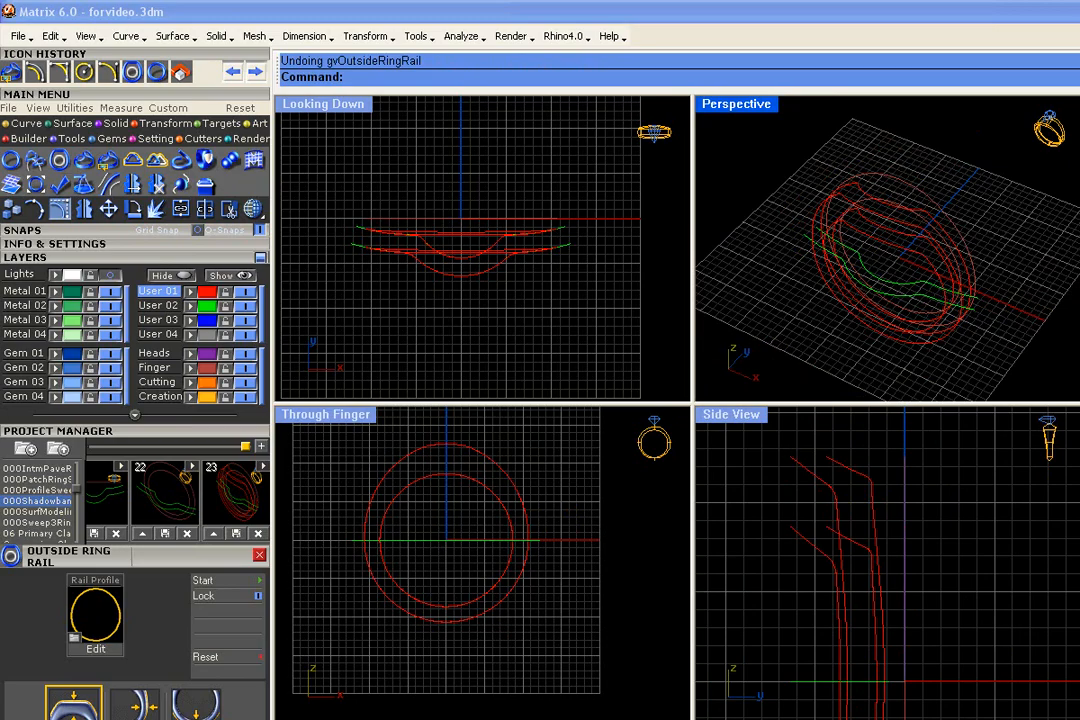
left_click_drag(979, 162, 868, 362)
left_click(1020, 332)
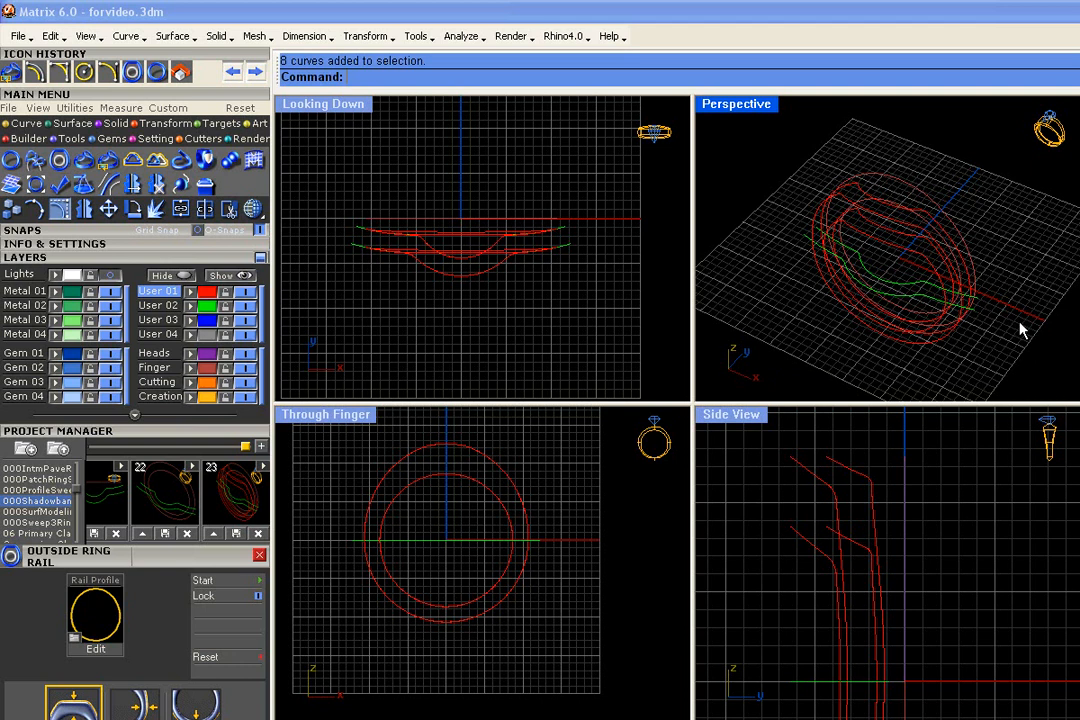
left_click(916, 289)
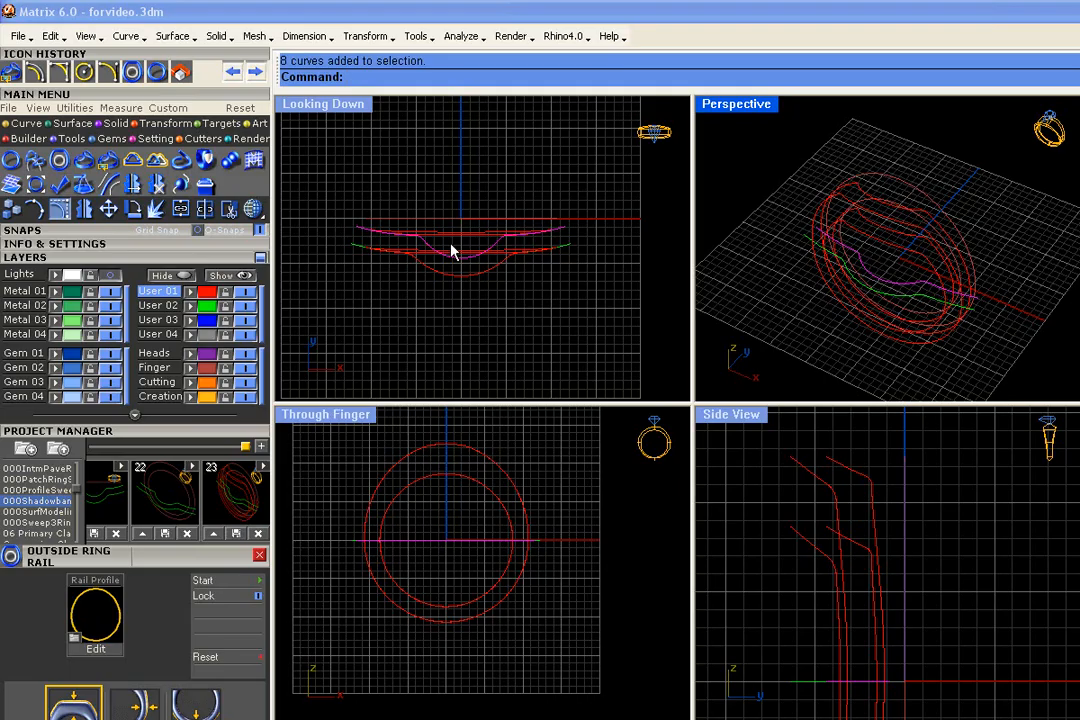
left_click(929, 302)
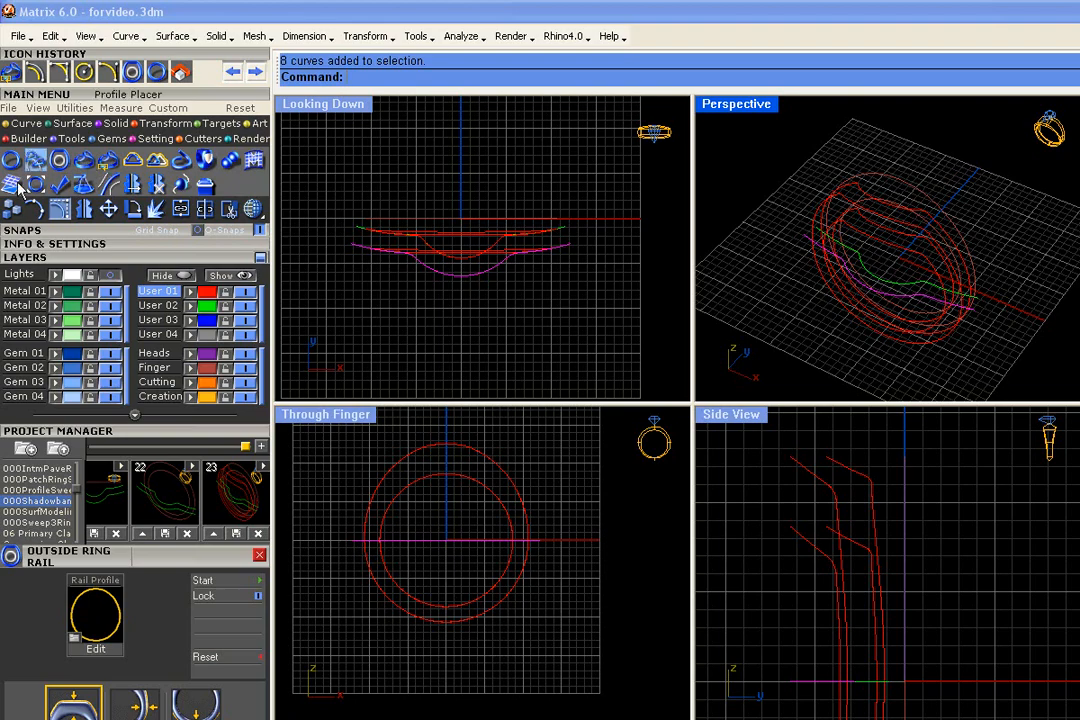
right_click_drag(928, 285, 894, 299)
scroll(894, 299, "up", 4)
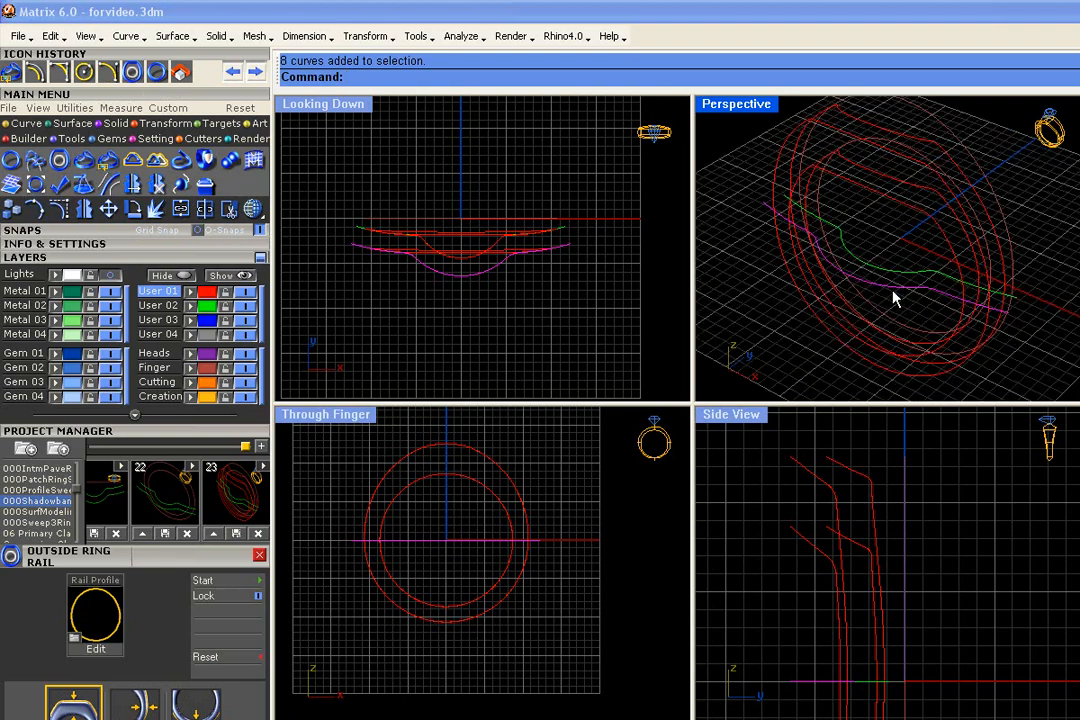
left_click(59, 184)
scroll(428, 303, "up", 3)
left_click_drag(372, 335, 531, 292)
right_click_drag(795, 238, 897, 323)
- Undo and redo the control point move to compare the wrapped rails, leave it undone, and hide the control points
key("ctrl+z")
key("ctrl+y")
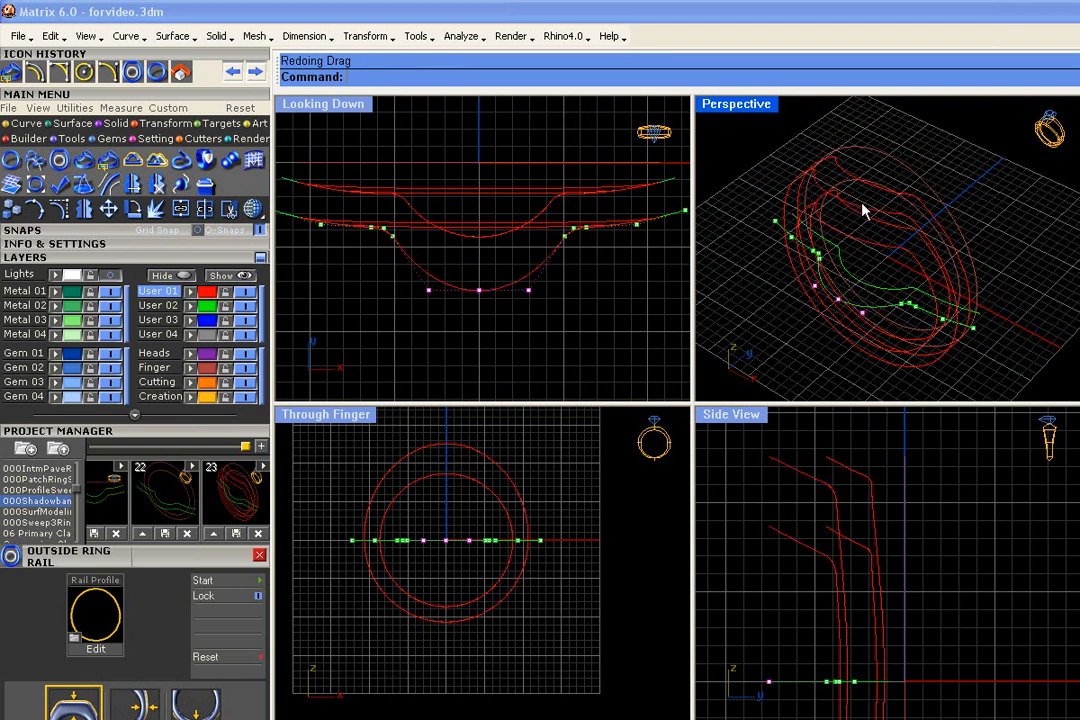
right_click_drag(863, 212, 961, 325)
key("ctrl+z")
scroll(961, 325, "down", 4)
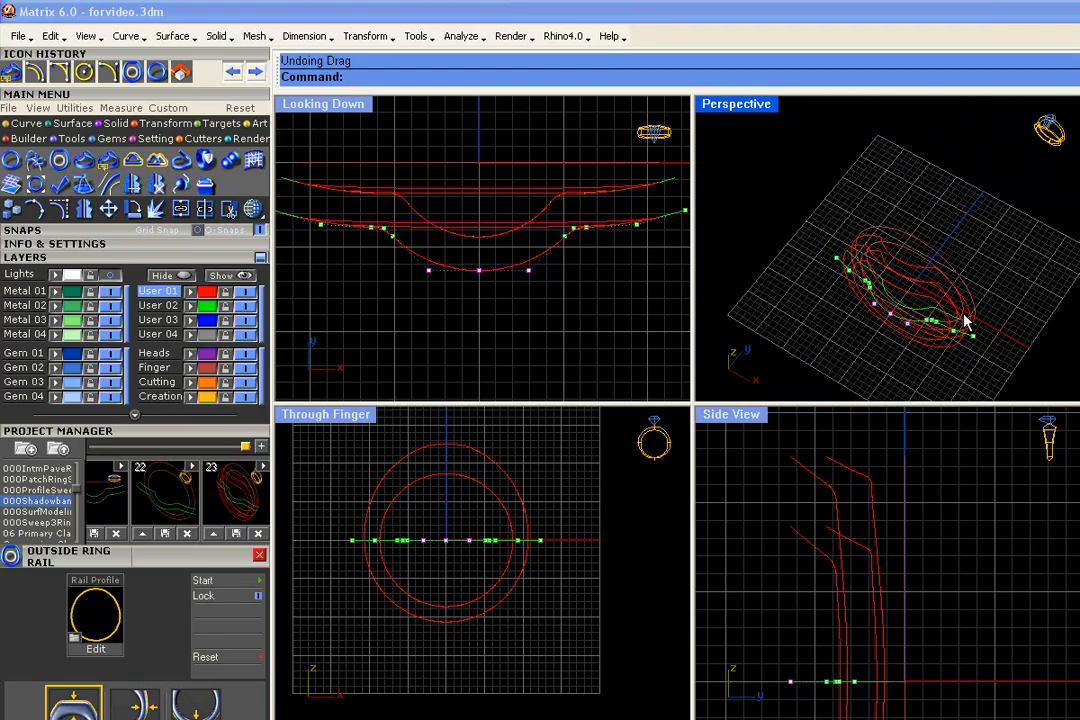
key("Escape")
- Save all eight curves as version 24 of the 000Shadowband project and clear the selection
key("ctrl+a")
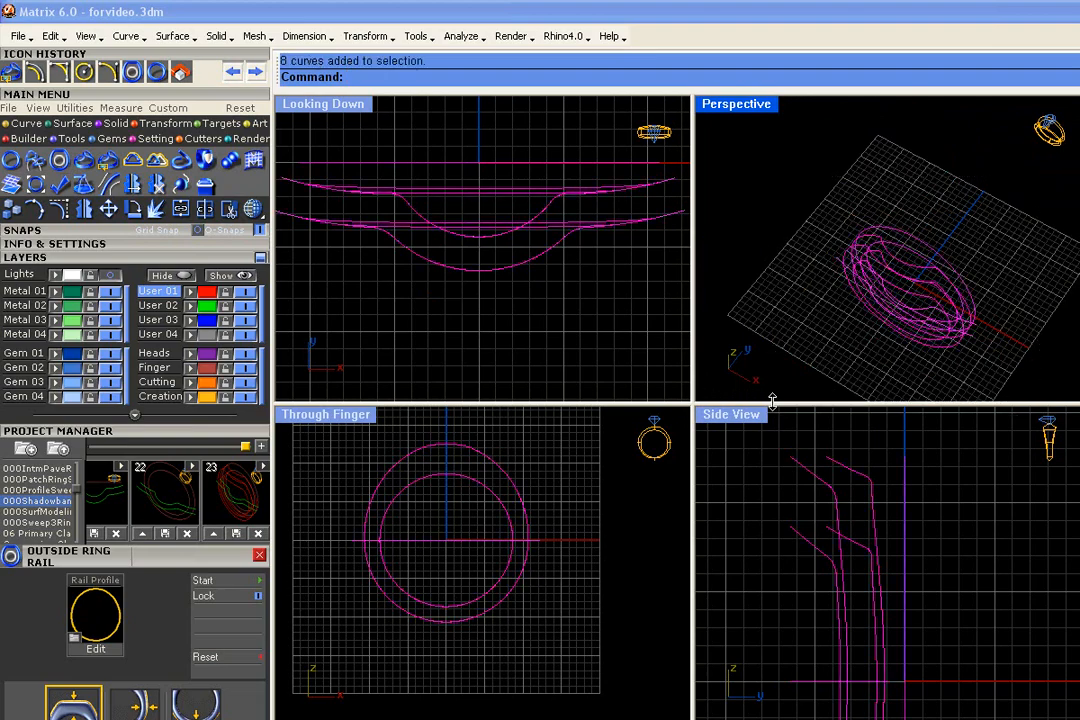
left_click(260, 447)
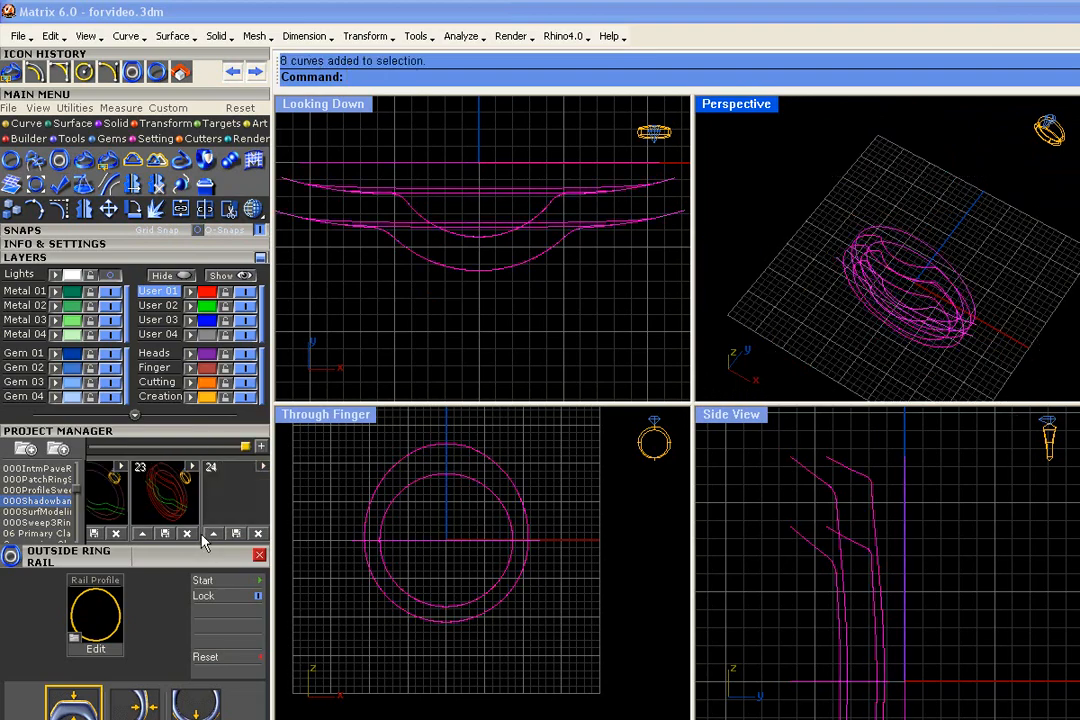
left_click(218, 537)
key("Escape")
- Examine the two source band curves and the inner and outer ring circles by selecting them, and clear the selection
right_click_drag(976, 337, 760, 215)
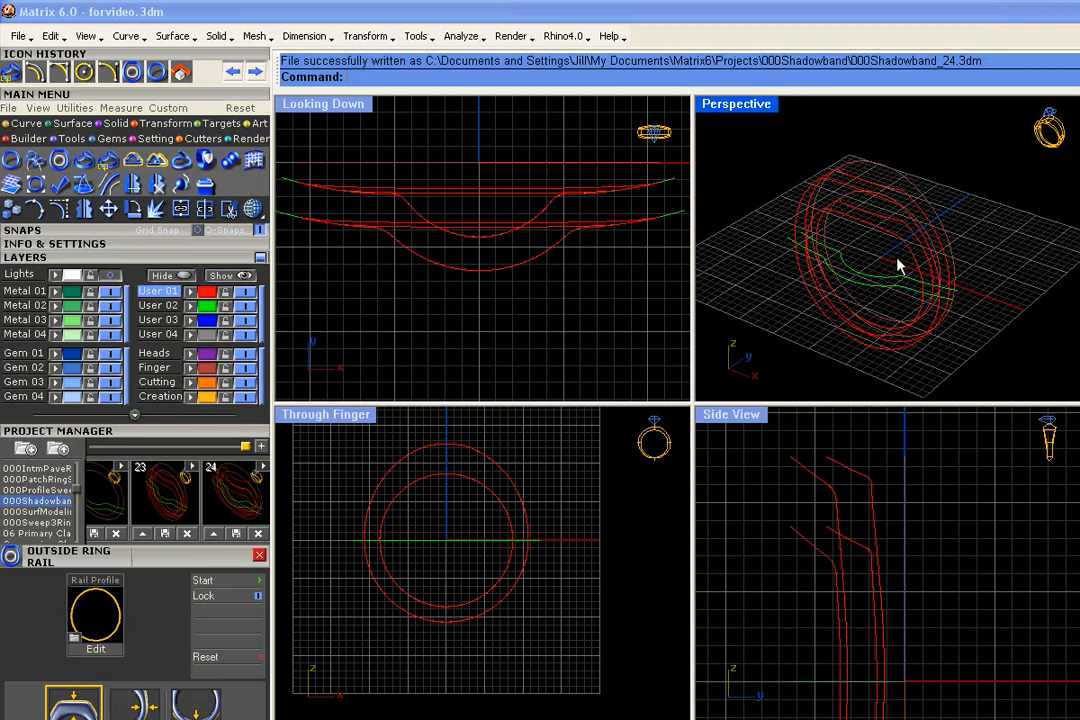
right_click_drag(910, 254, 887, 268)
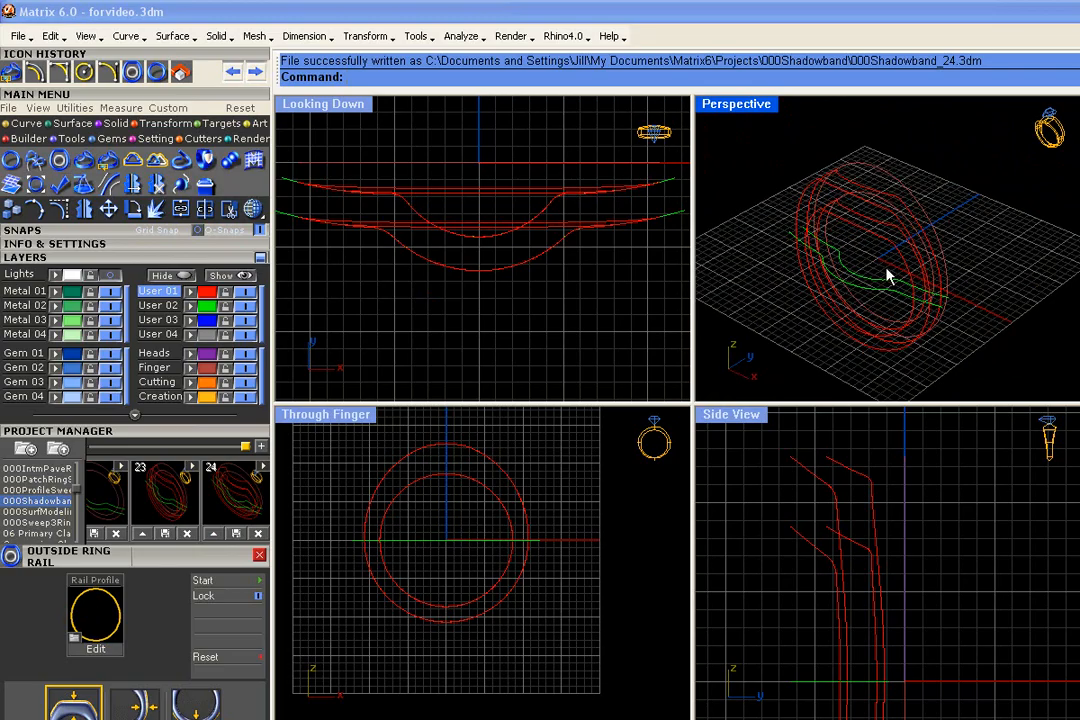
left_click_drag(873, 255, 854, 291)
left_click(893, 174, "shift")
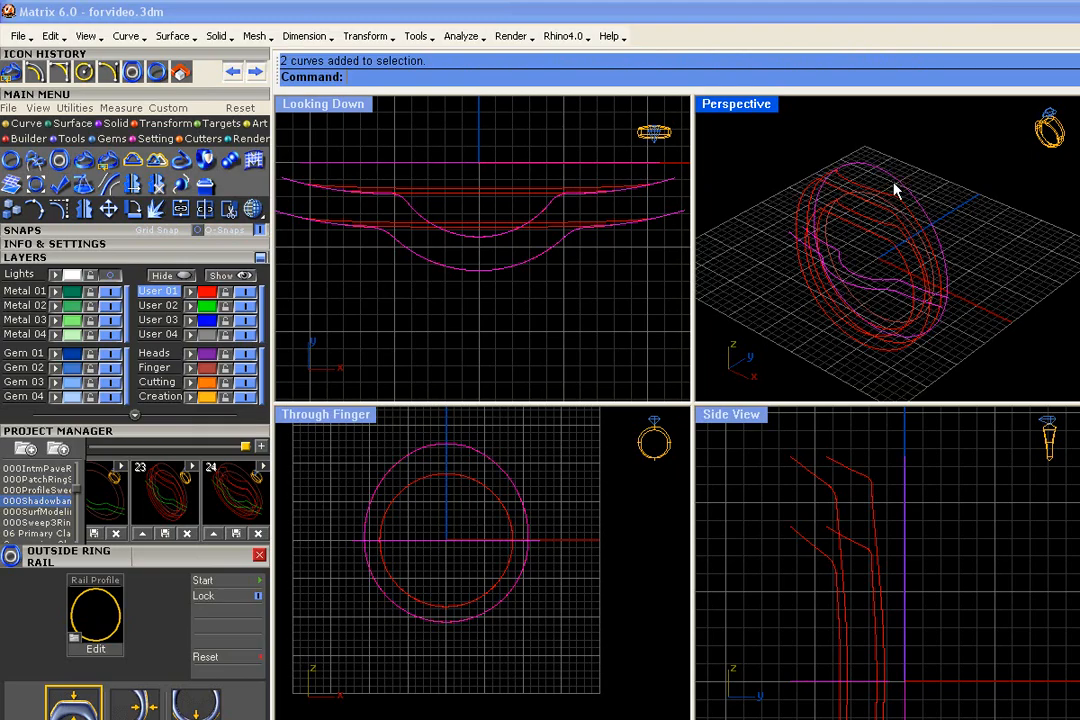
right_click_drag(968, 207, 775, 290)
scroll(923, 581, "down", 2)
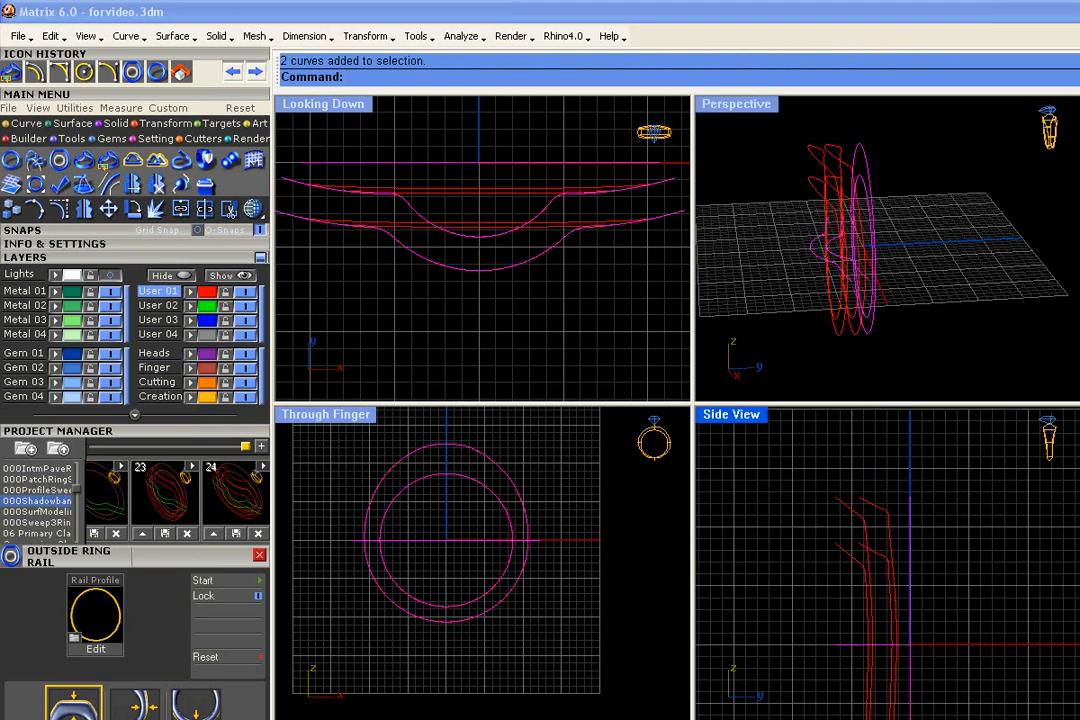
left_click(934, 220)
- Hide the User 02 and Finger layers to leave only the wrapped ring rails
right_click_drag(934, 220, 1034, 262)
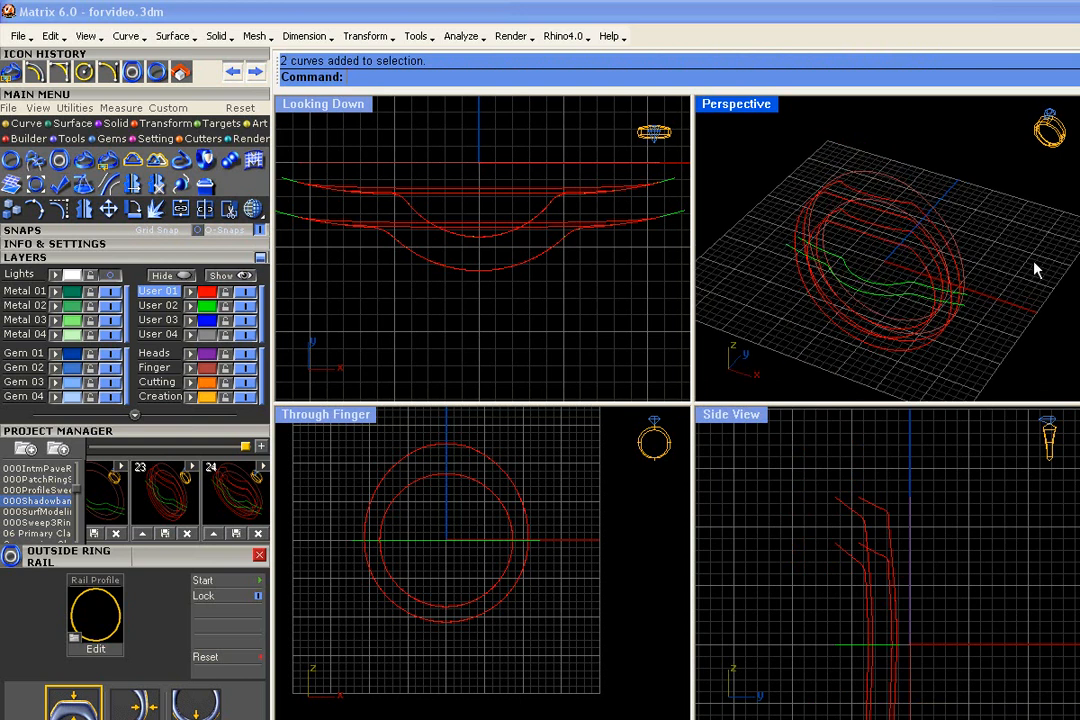
left_click(251, 309)
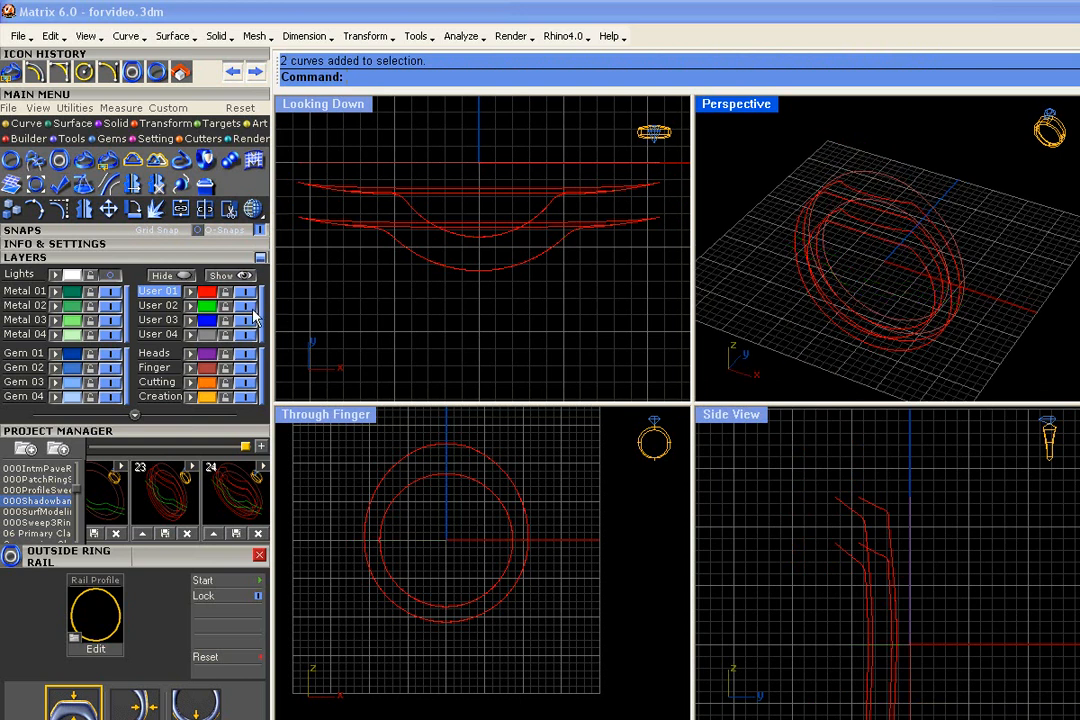
right_click_drag(782, 303, 769, 314)
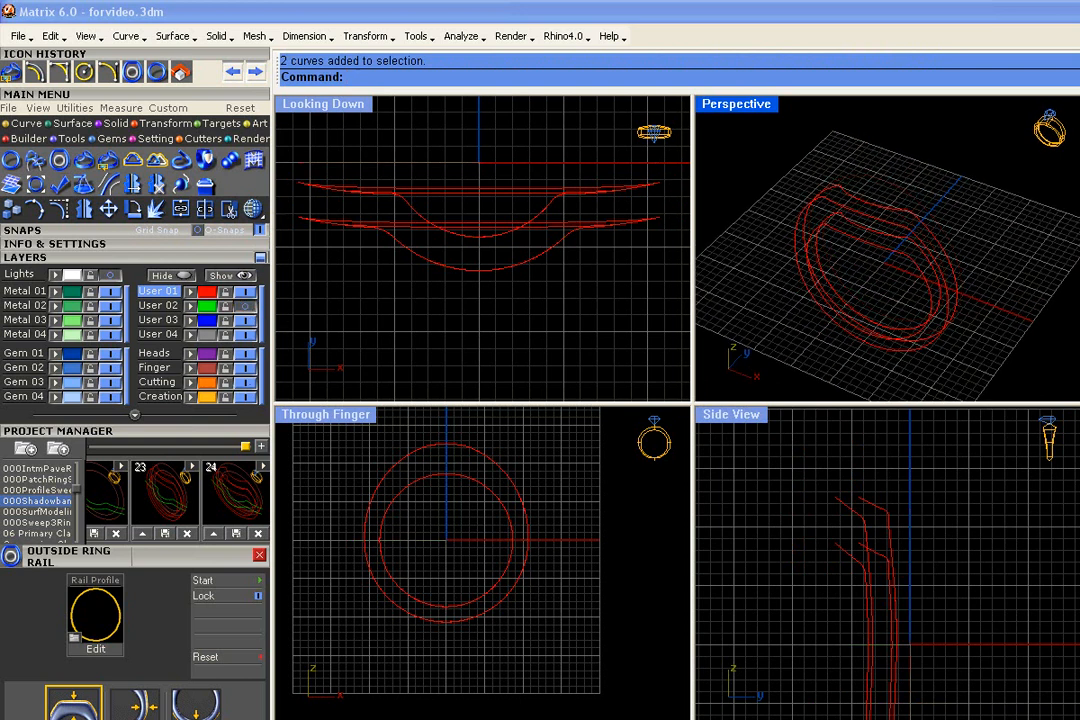
- Make Cutting the current layer and draw a rectangular plane enclosing all the ring rails in the Looking Down view
scroll(535, 342, "down", 3)
scroll(501, 354, "down", 3)
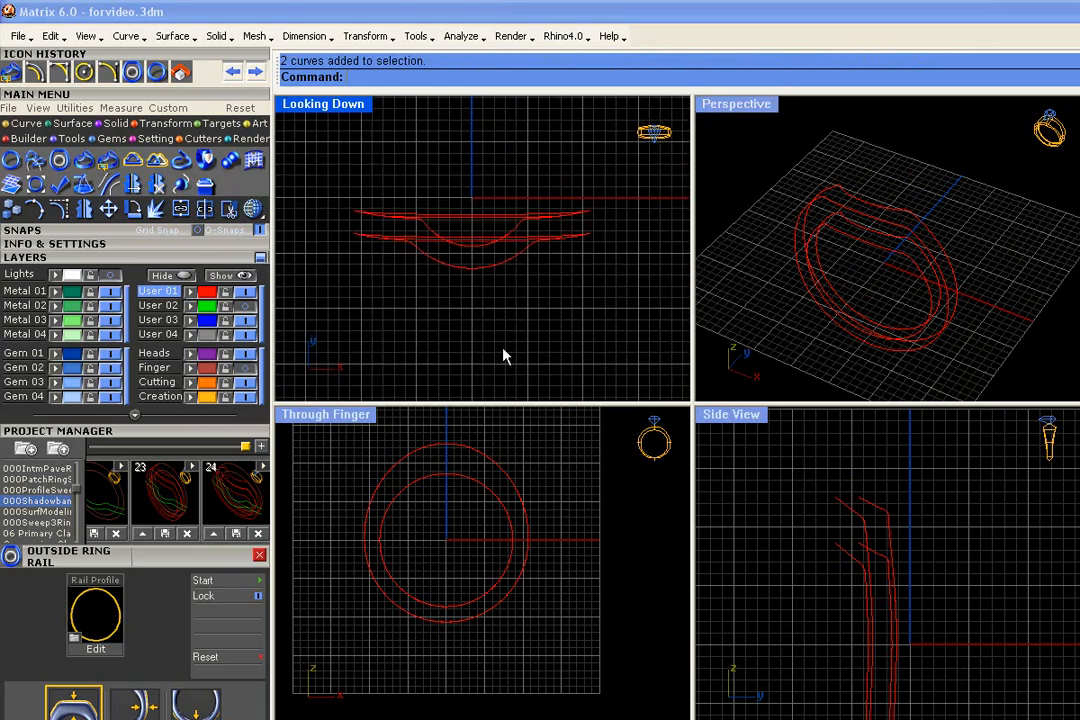
left_click(74, 123)
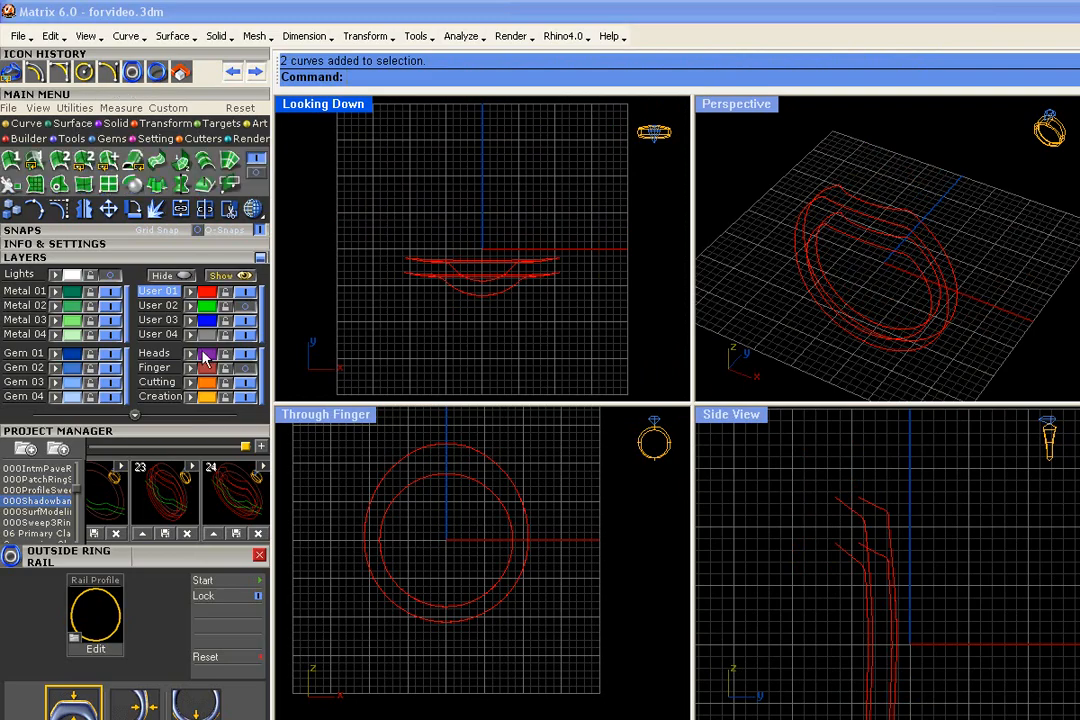
left_click(107, 186)
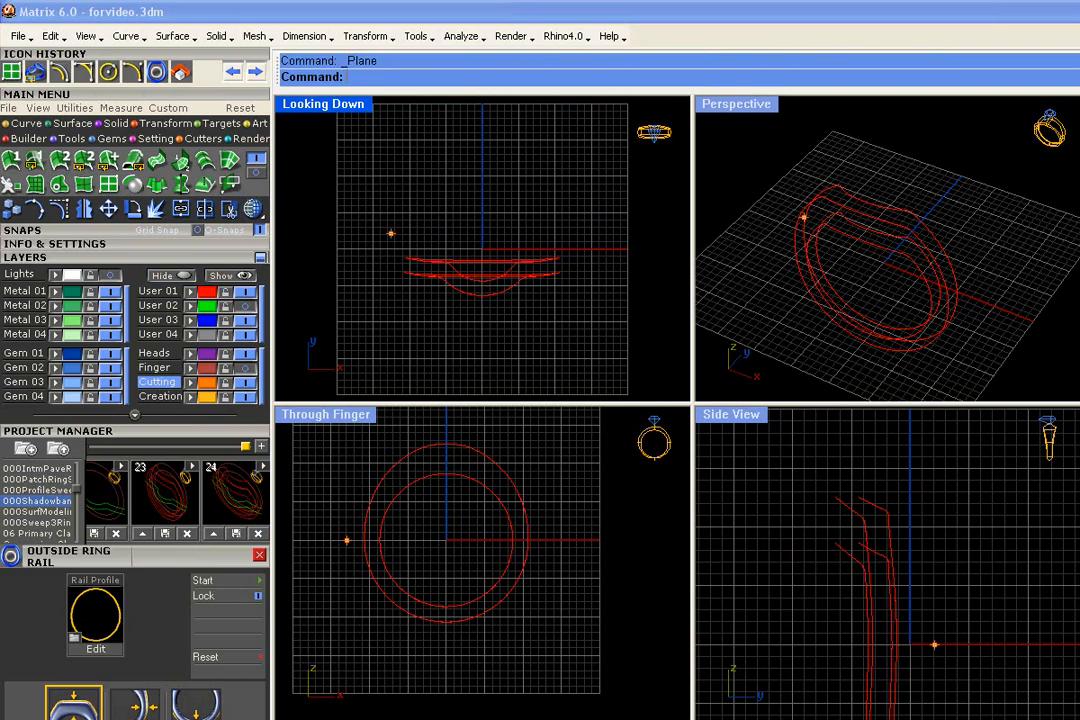
left_click(363, 197)
left_click(580, 338)
- Select the four wrapped rails and the cutting plane, and create points where they intersect
mouse_move(930, 300)
right_mouse_down()
mouse_move(943, 272)
mouse_move(880, 104)
mouse_move(961, 260)
mouse_move(921, 301)
mouse_move(919, 290)
right_mouse_up()
left_click_drag(918, 469, 847, 565)
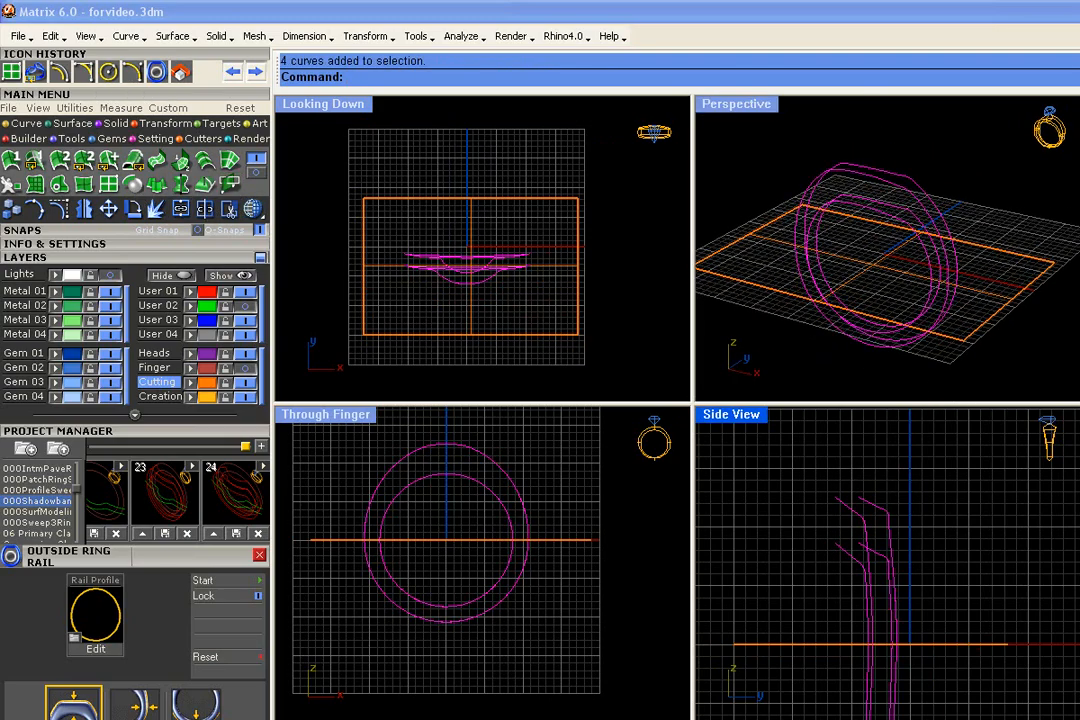
left_click(995, 303, "shift")
left_click(25, 123)
left_click(114, 157)
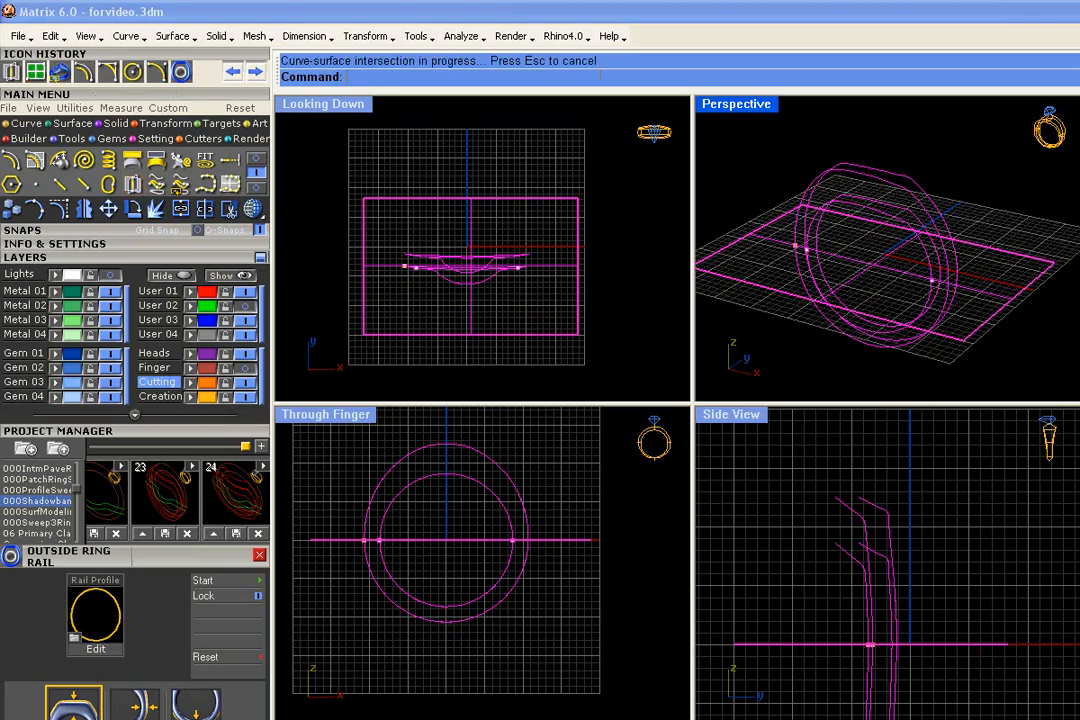
- Check the intersection points on the rails and delete the cutting plane, keeping the points
scroll(956, 298, "up", 5)
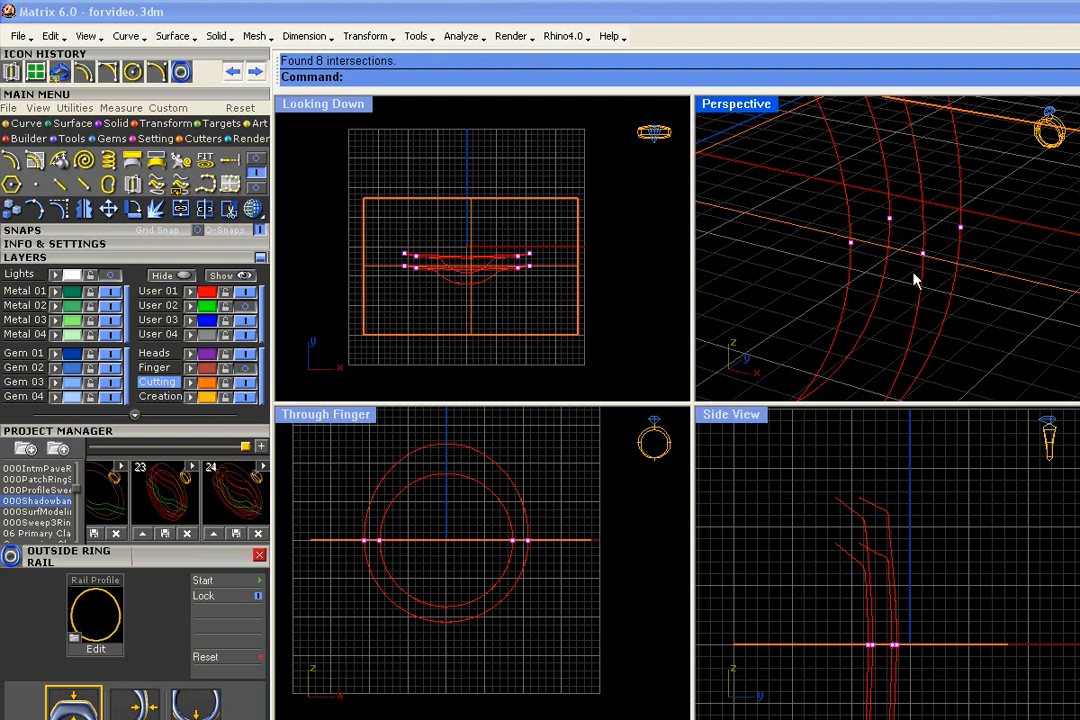
scroll(885, 655, "up", 4)
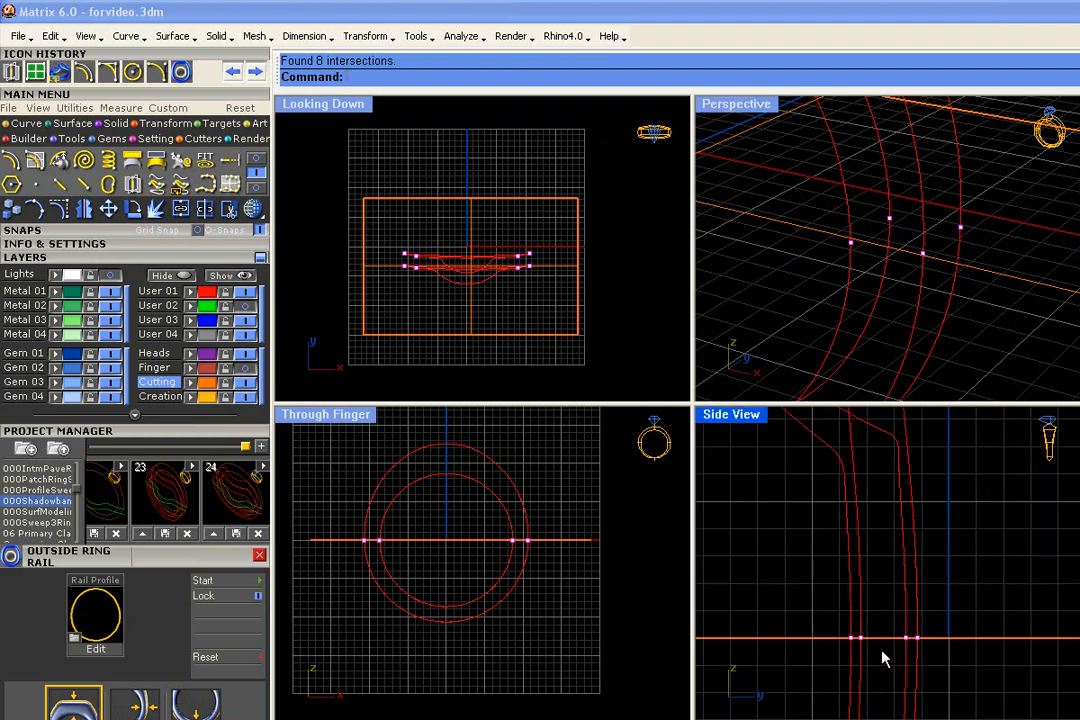
scroll(948, 305, "down", 5)
right_click_drag(948, 305, 915, 348)
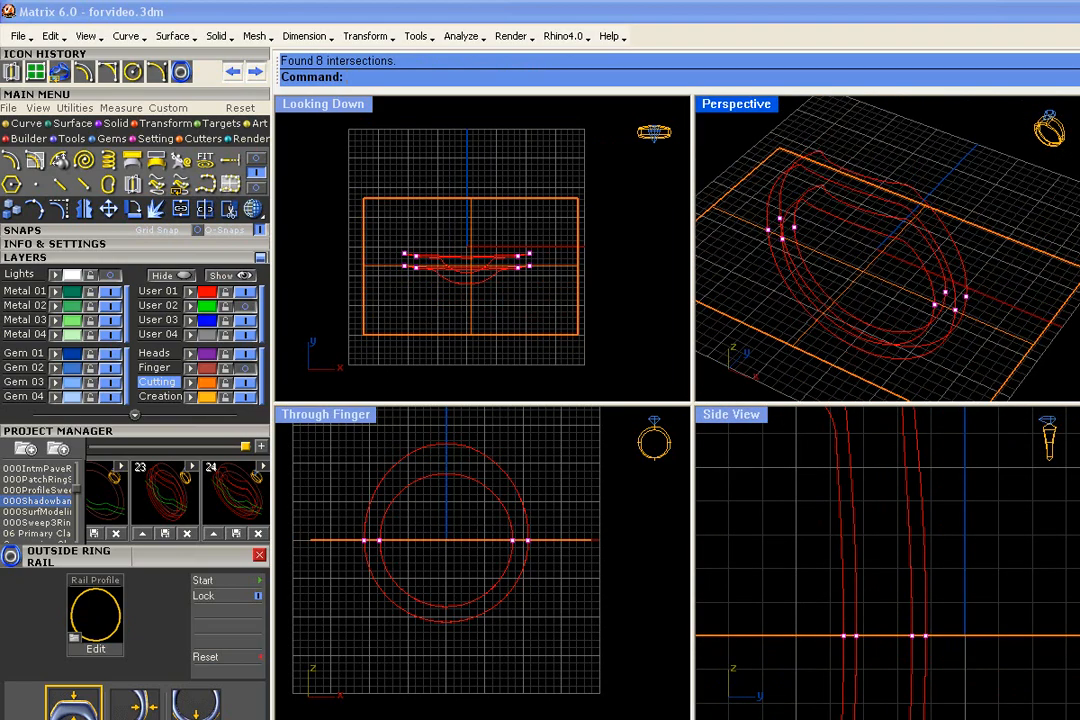
left_click(1066, 246)
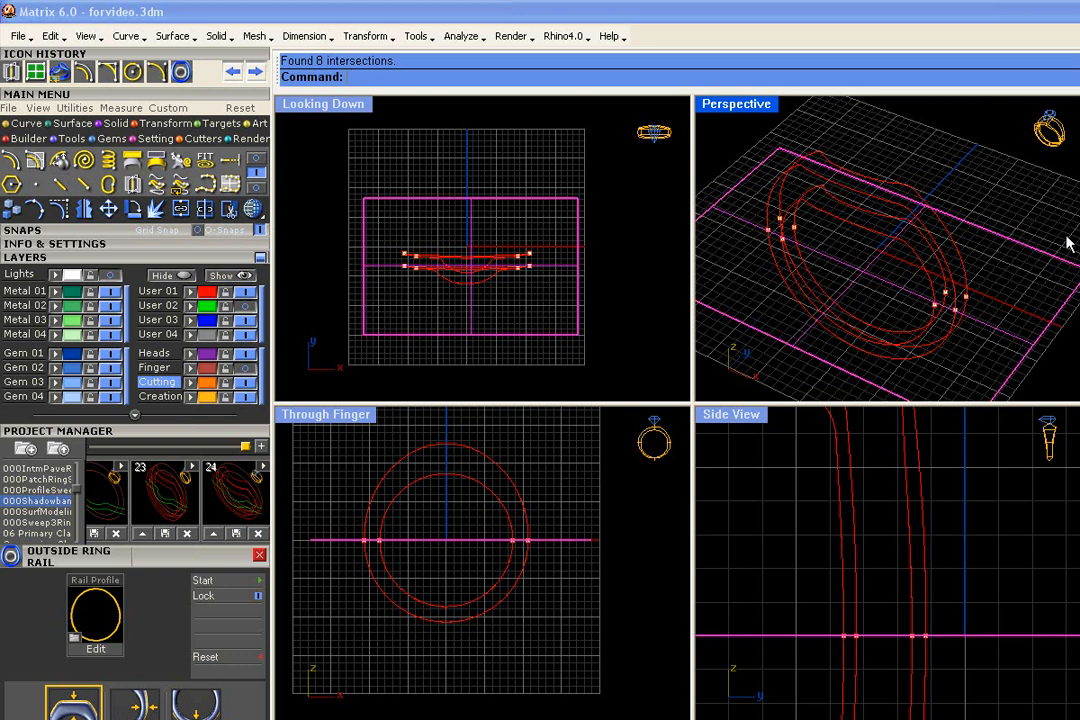
key("Delete")
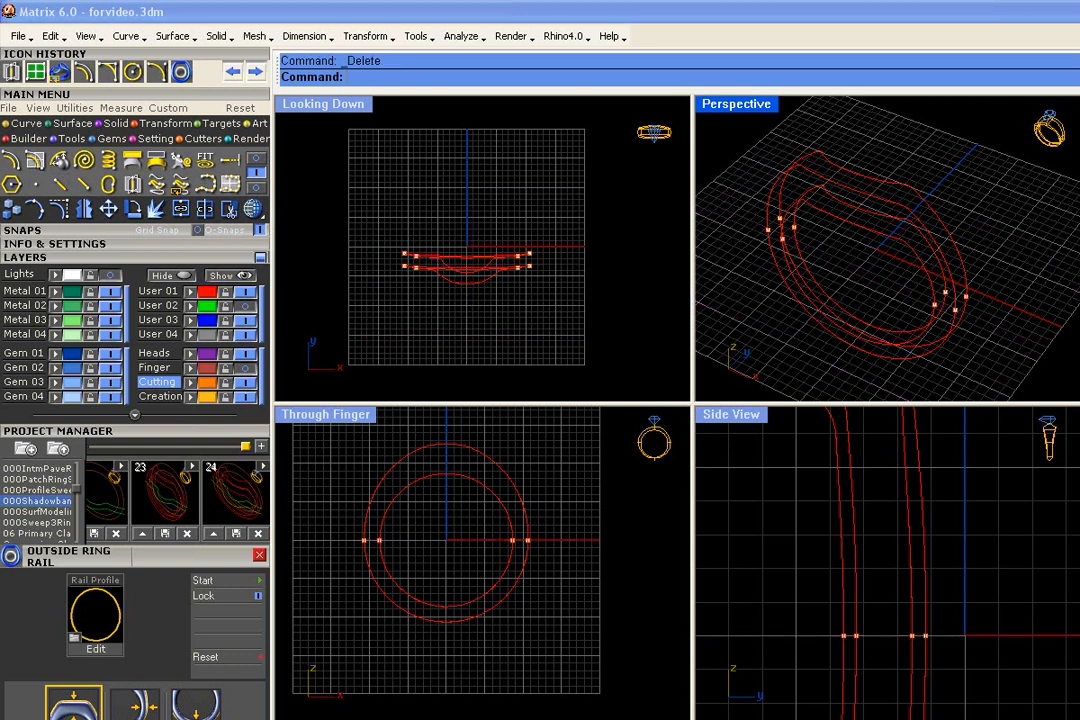
scroll(882, 241, "up", 6)
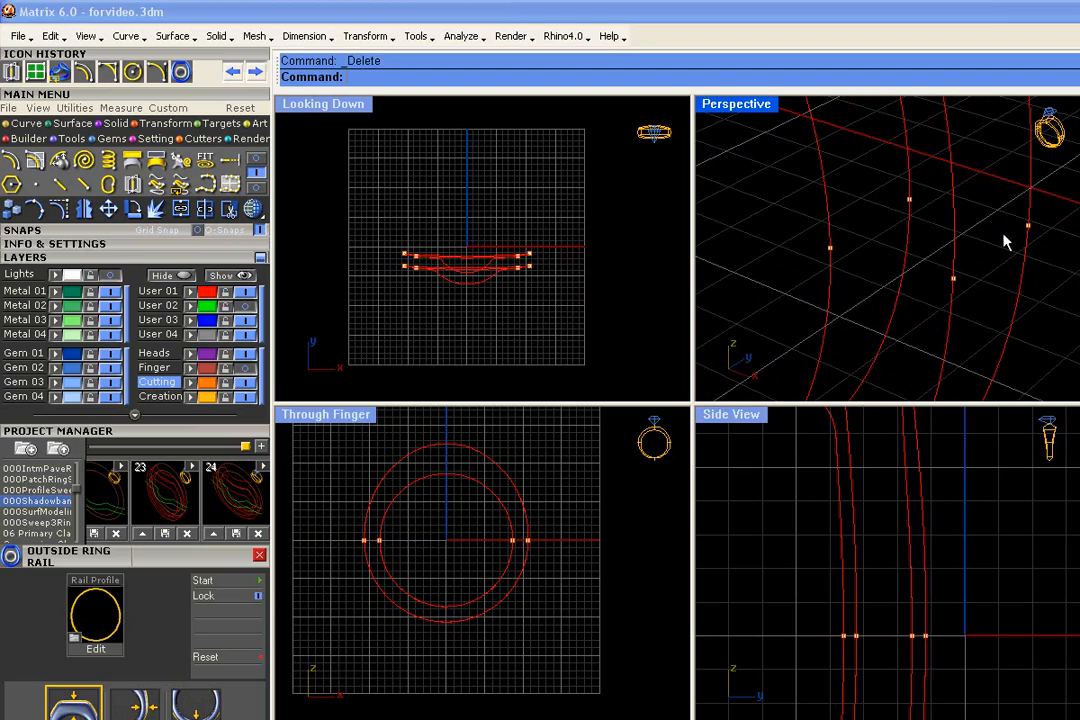
- Compare the rail intersection points with the reference ring photo by temporarily showing the Lights layer
scroll(1030, 236, "down", 5)
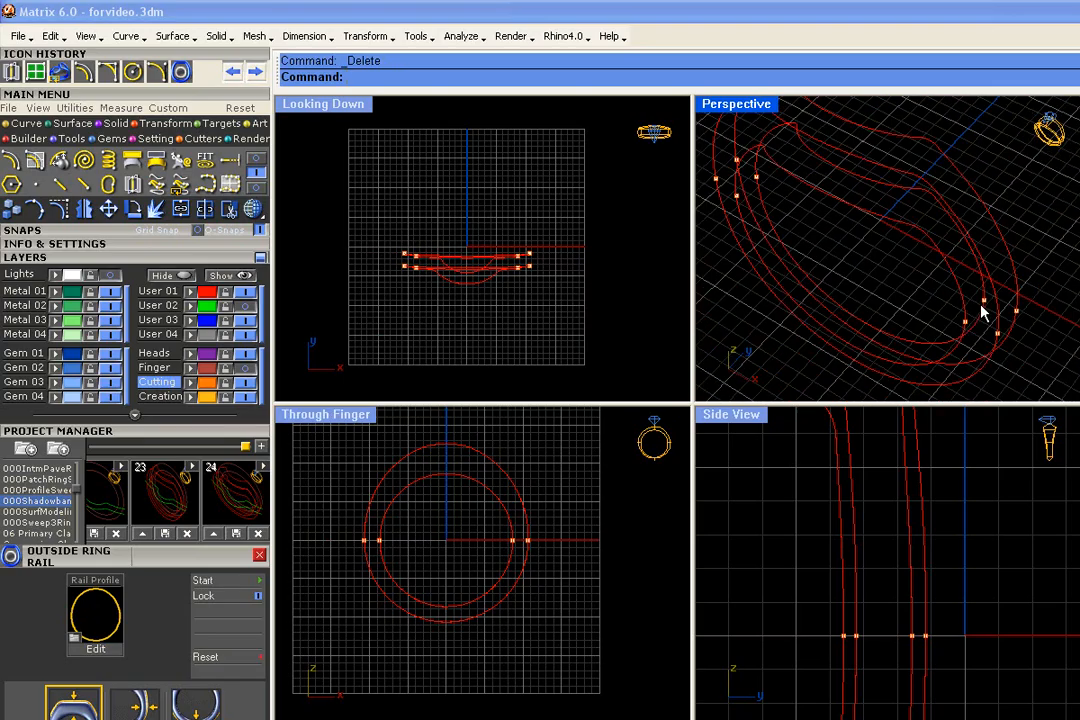
right_click_drag(981, 306, 997, 306)
scroll(551, 272, "up", 5)
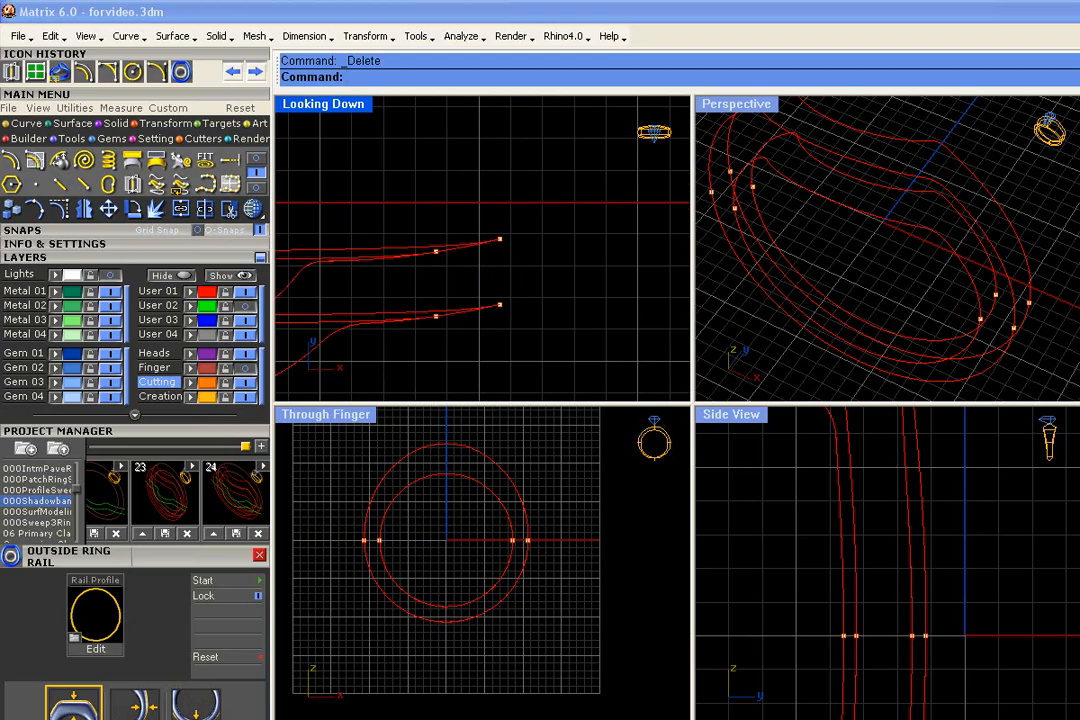
scroll(557, 270, "down", 7)
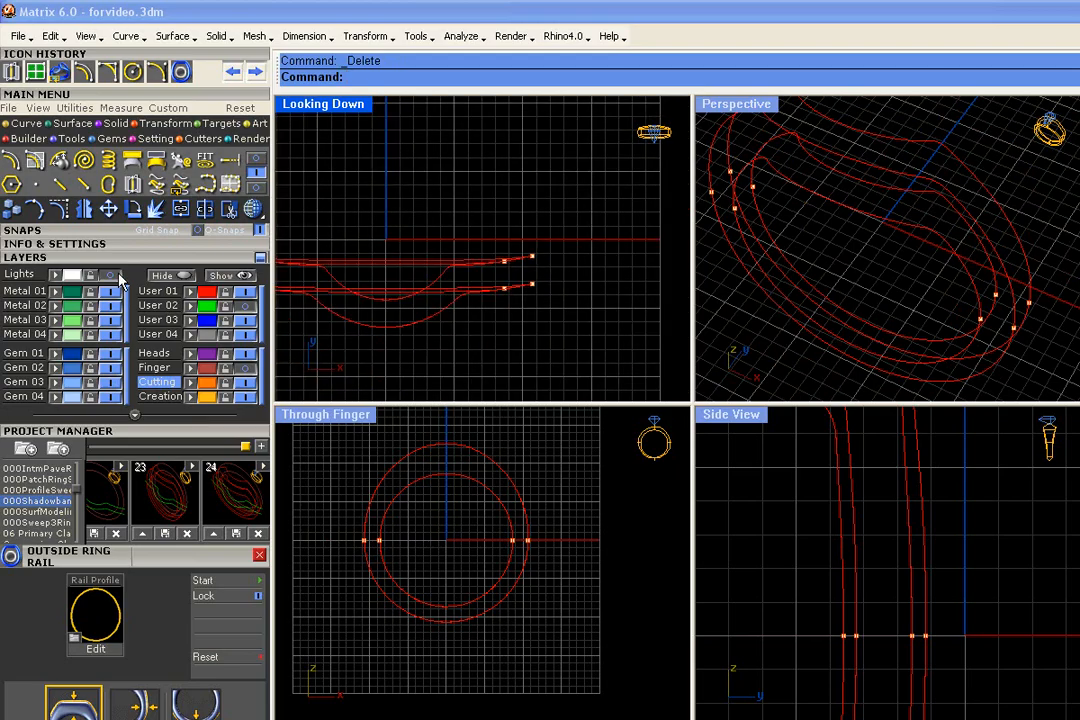
left_click(110, 273)
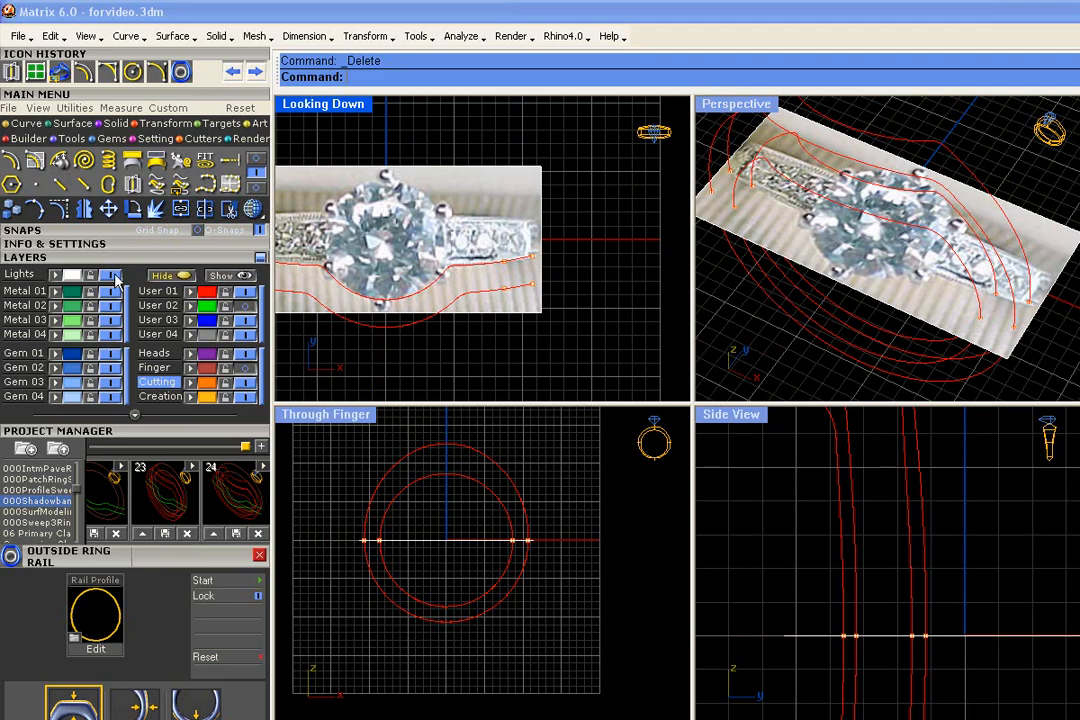
left_click(105, 274)
- Make Creation the current layer and draw a point-snapped line from an outer rail point to its matching inner rail point
left_click(1058, 283)
scroll(1058, 283, "up", 4)
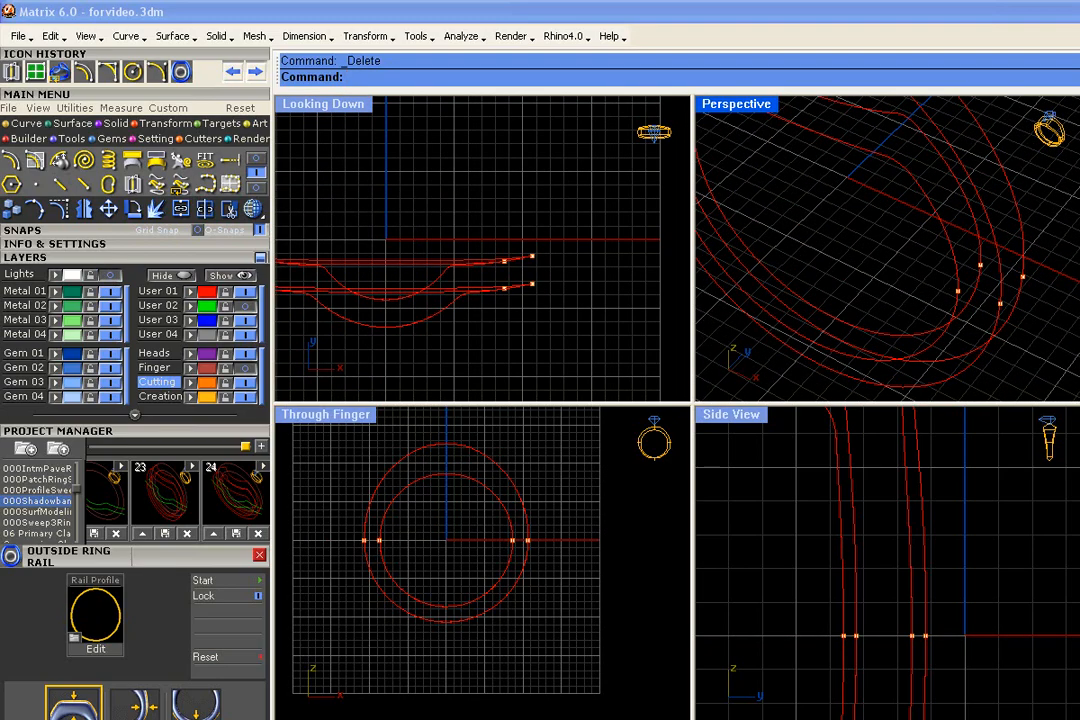
right_click_drag(935, 340, 975, 295)
scroll(977, 236, "up", 3)
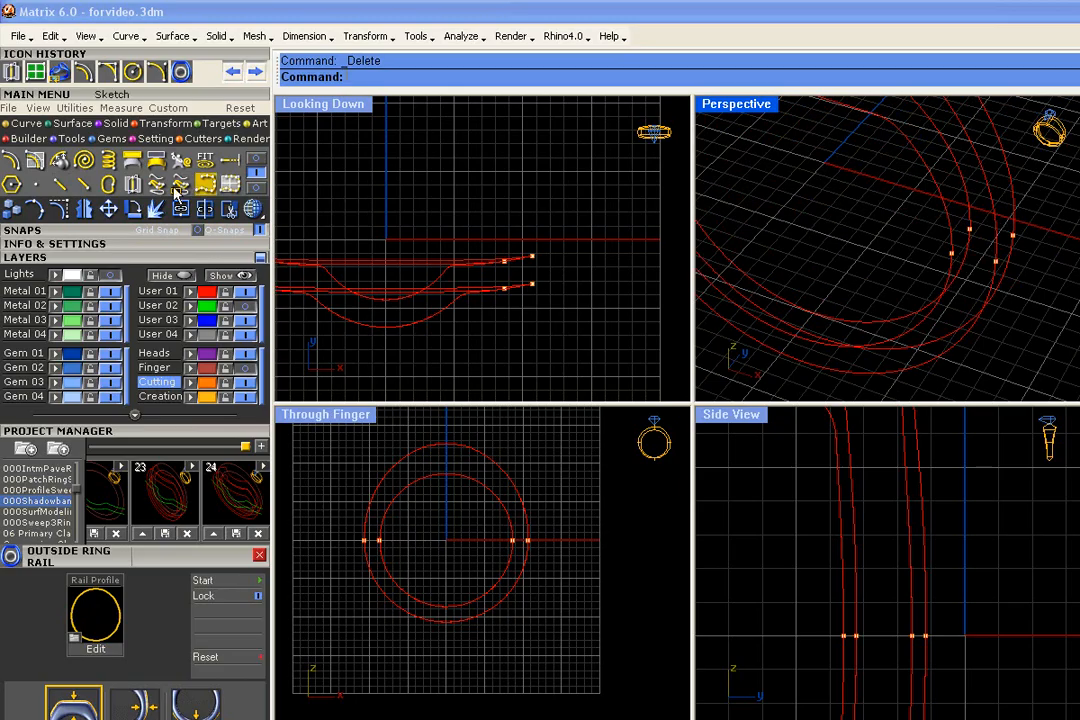
left_click(158, 396)
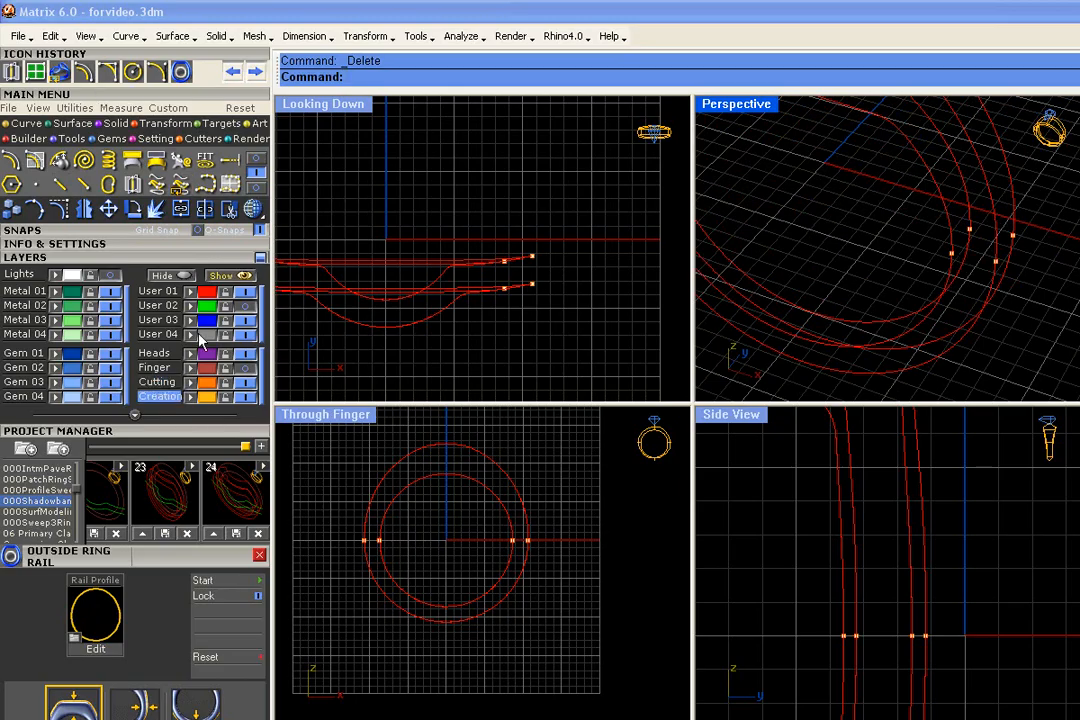
left_click(26, 123)
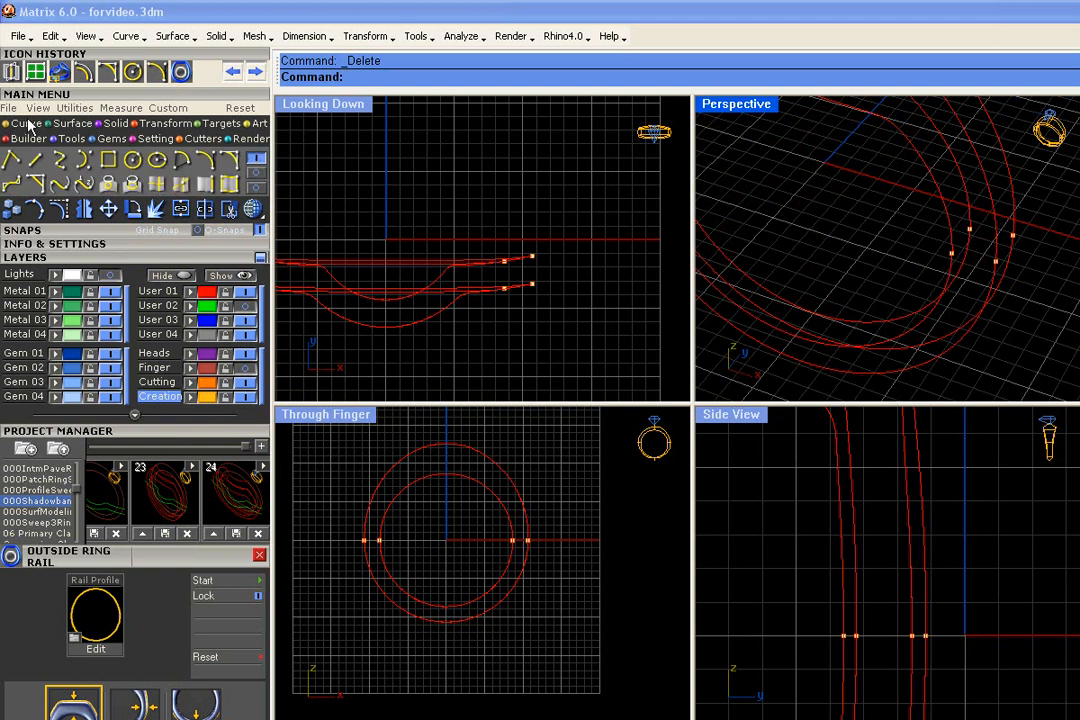
left_click(35, 160)
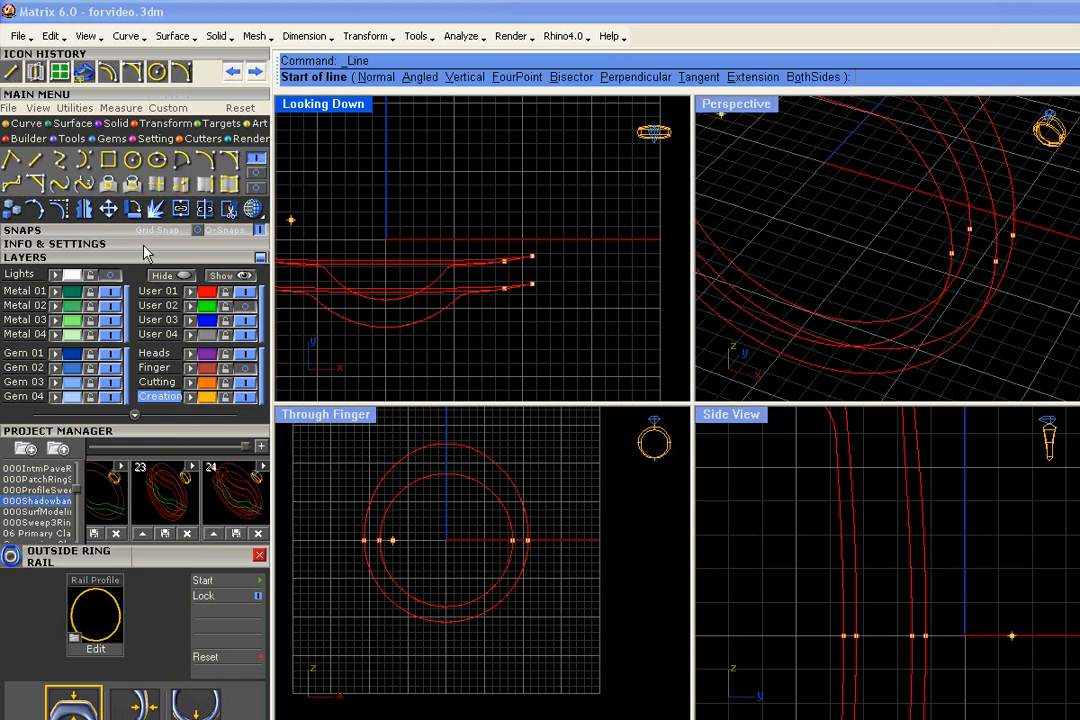
left_click(40, 230)
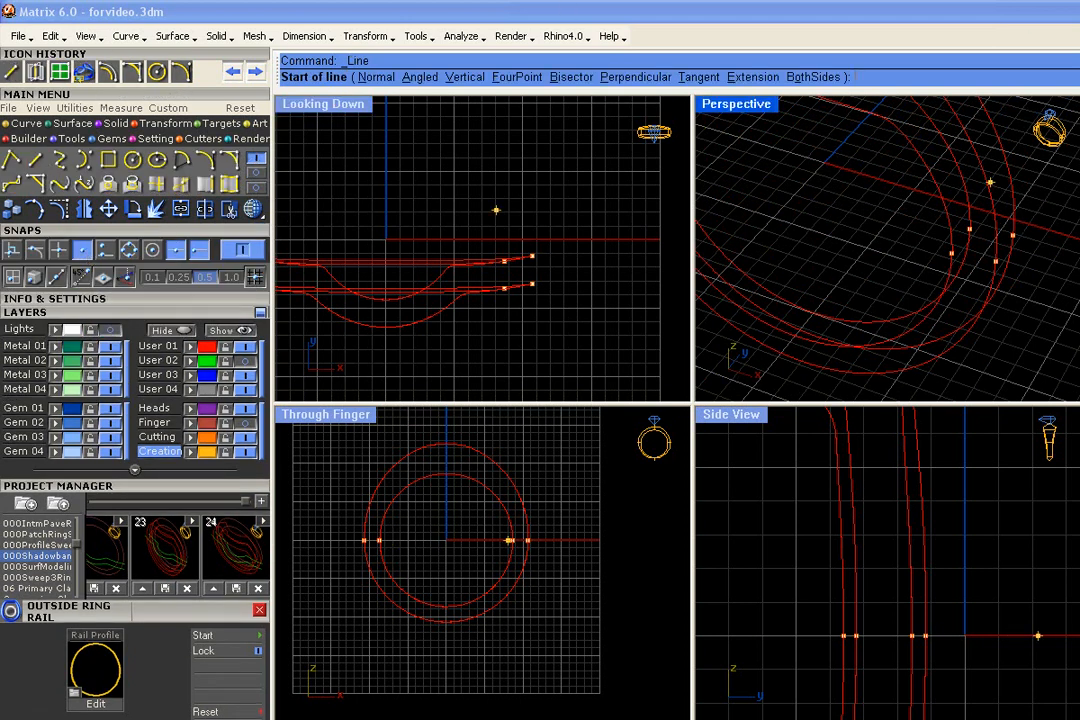
left_click(969, 229)
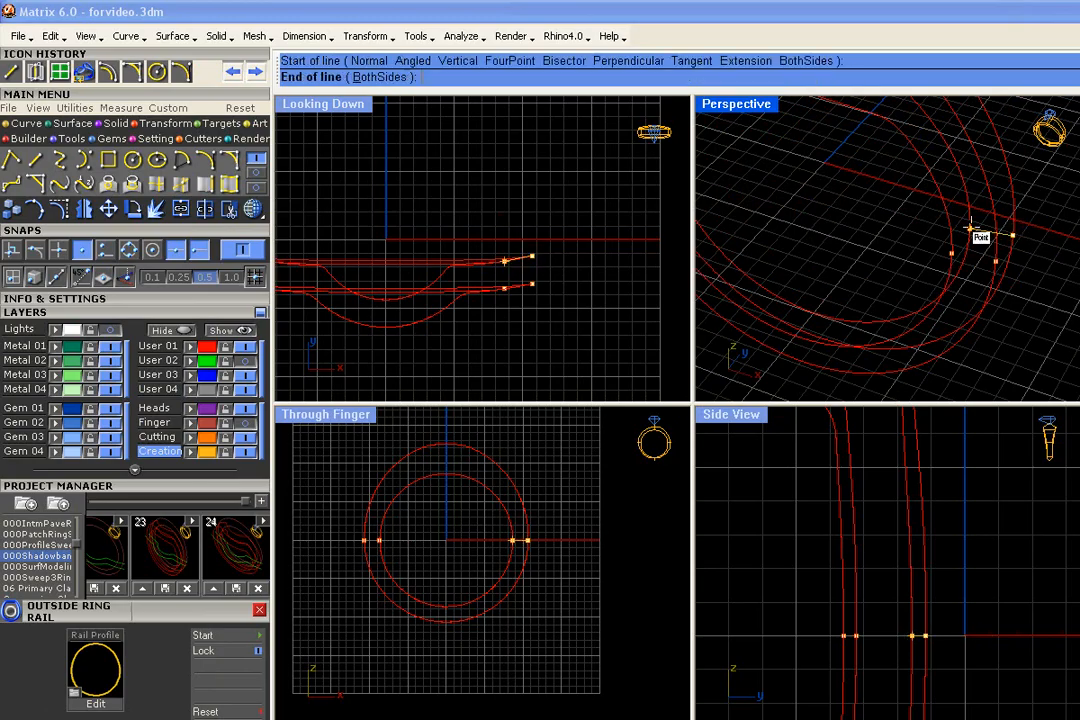
left_click(969, 229)
- Draw a line between the two inner rail points and another from the second inner point to its outer rail point
right_click(961, 250)
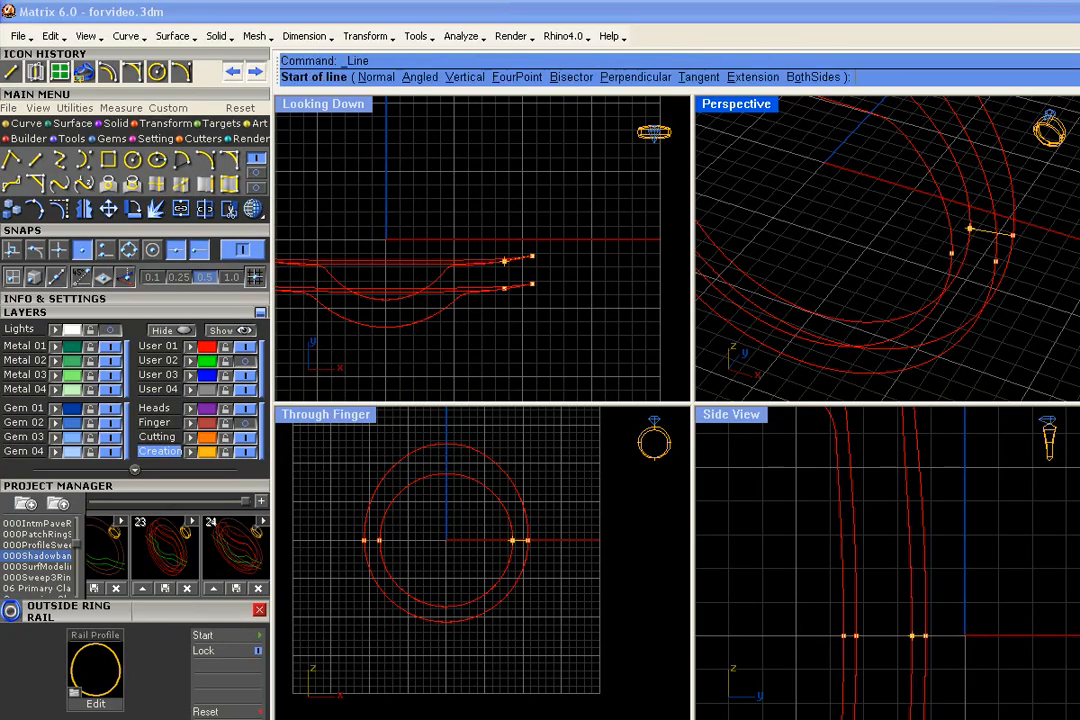
left_click(969, 229)
left_click(951, 253)
right_click(1061, 266)
left_click(951, 253)
left_click(995, 261)
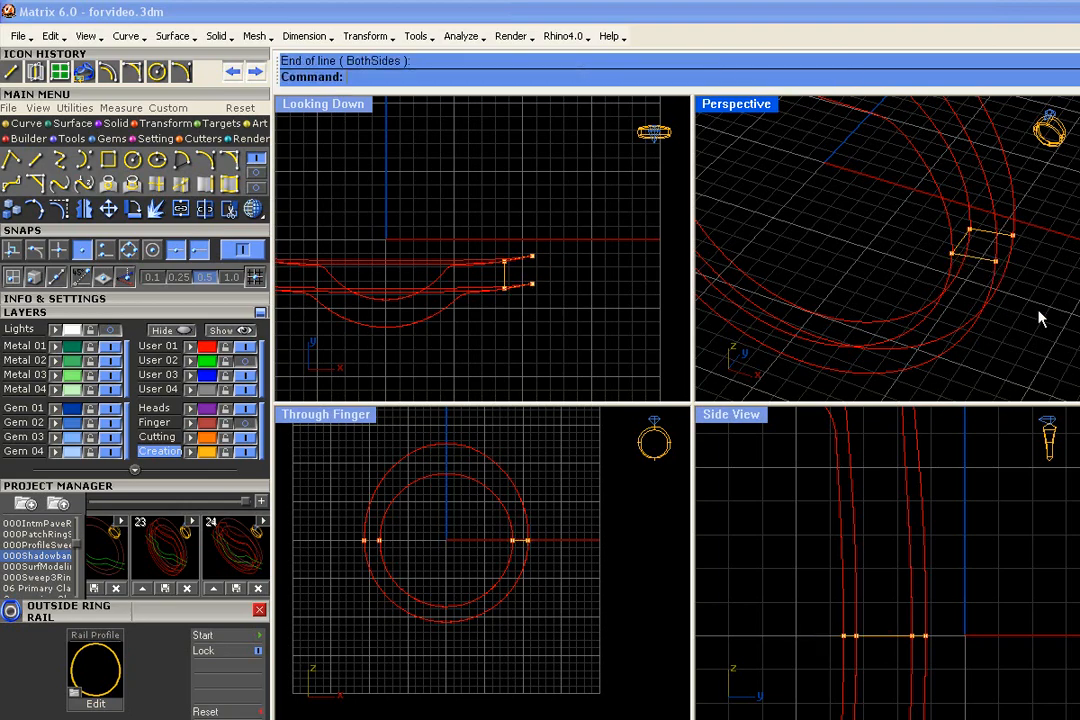
- Close the profile with an Arc Direction curve between the two outer rail points, bulging outward in the Looking Down view
left_click(206, 162)
left_click(531, 257)
left_click(531, 285)
scroll(533, 284, "up", 5)
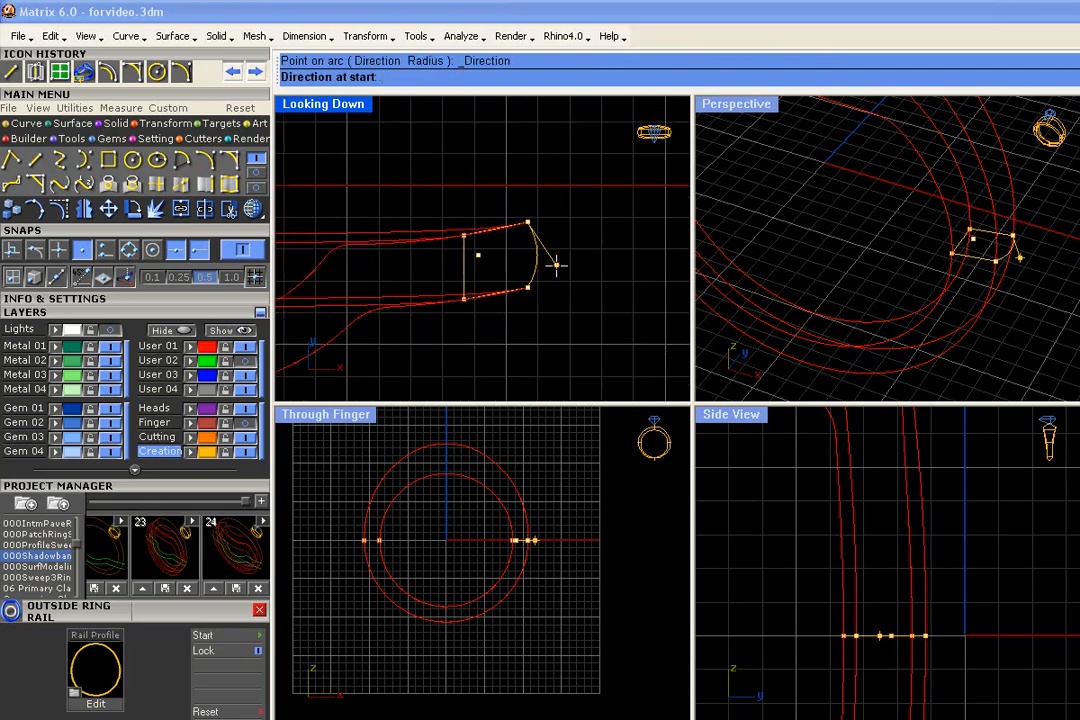
left_click(552, 263)
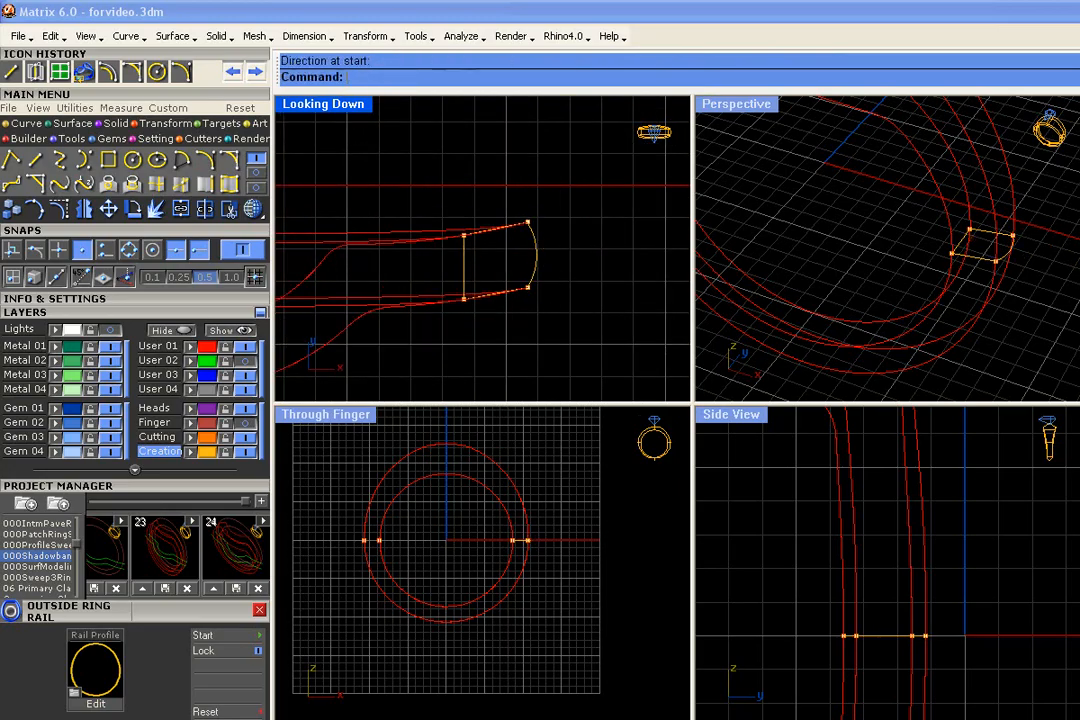
scroll(538, 321, "up", 5)
scroll(424, 538, "up", 8)
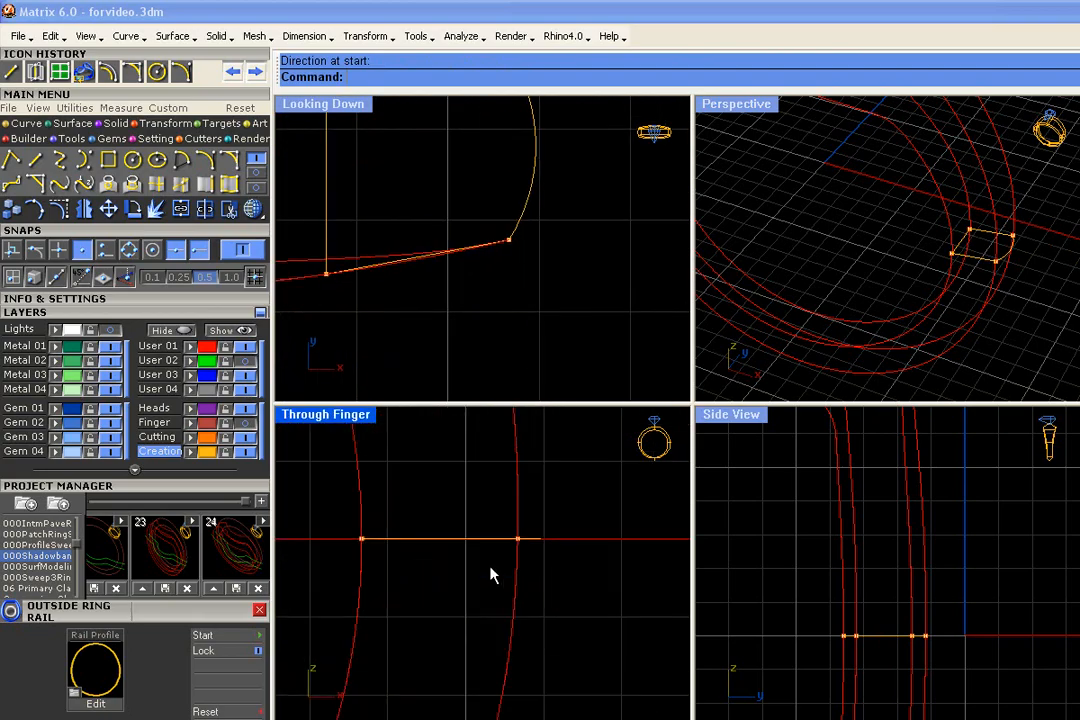
scroll(600, 345, "down", 5)
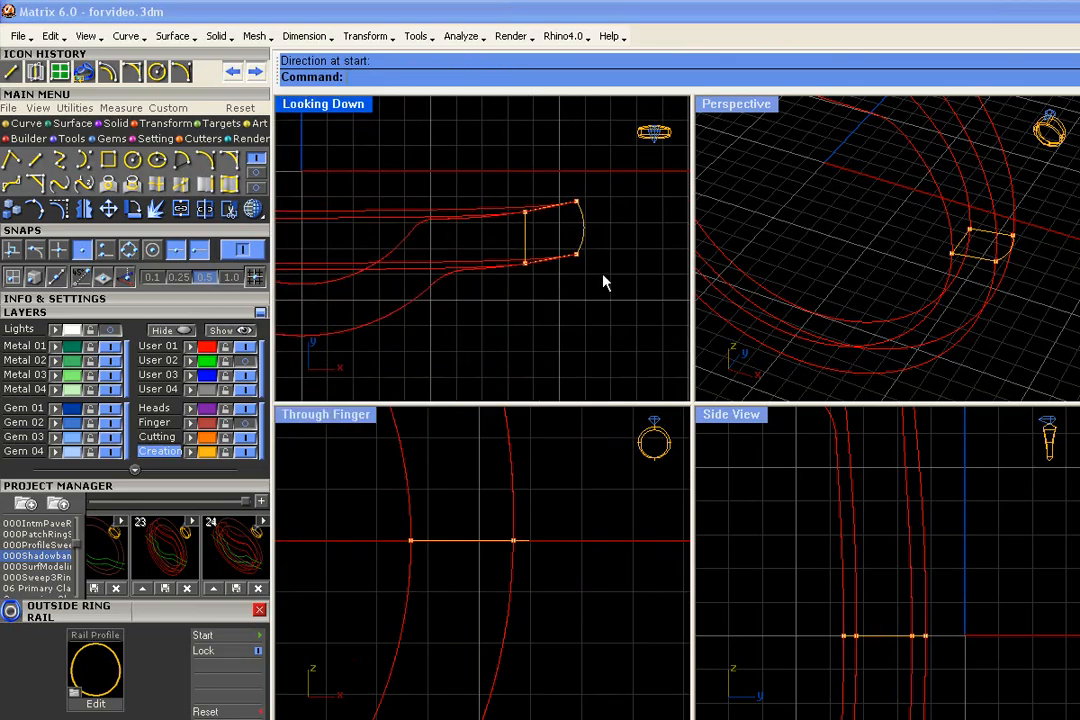
- Join the three lines and the arc into one closed profile and fillet its corners with a 0.200 radius
left_click(1003, 265)
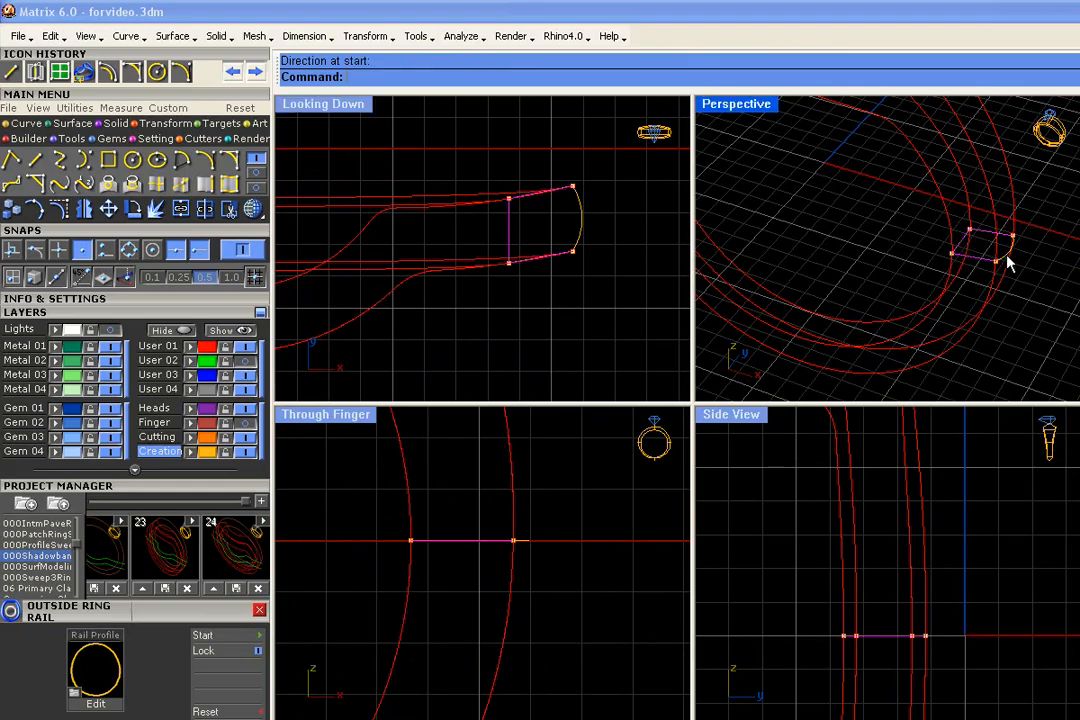
left_click(181, 208)
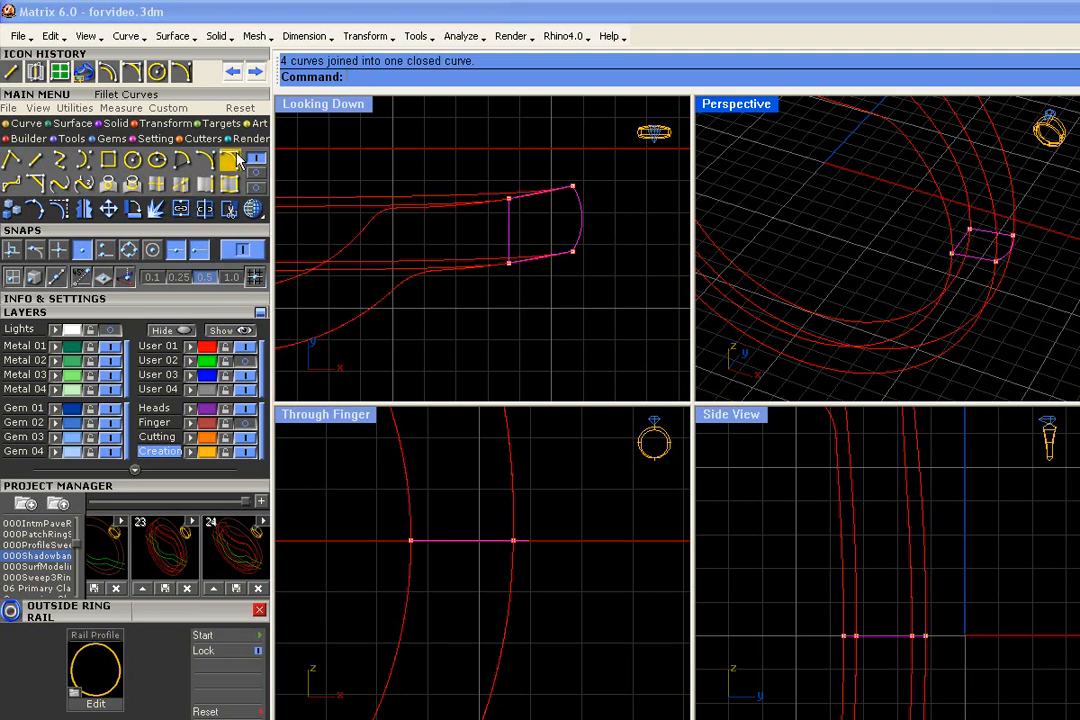
left_click(35, 160)
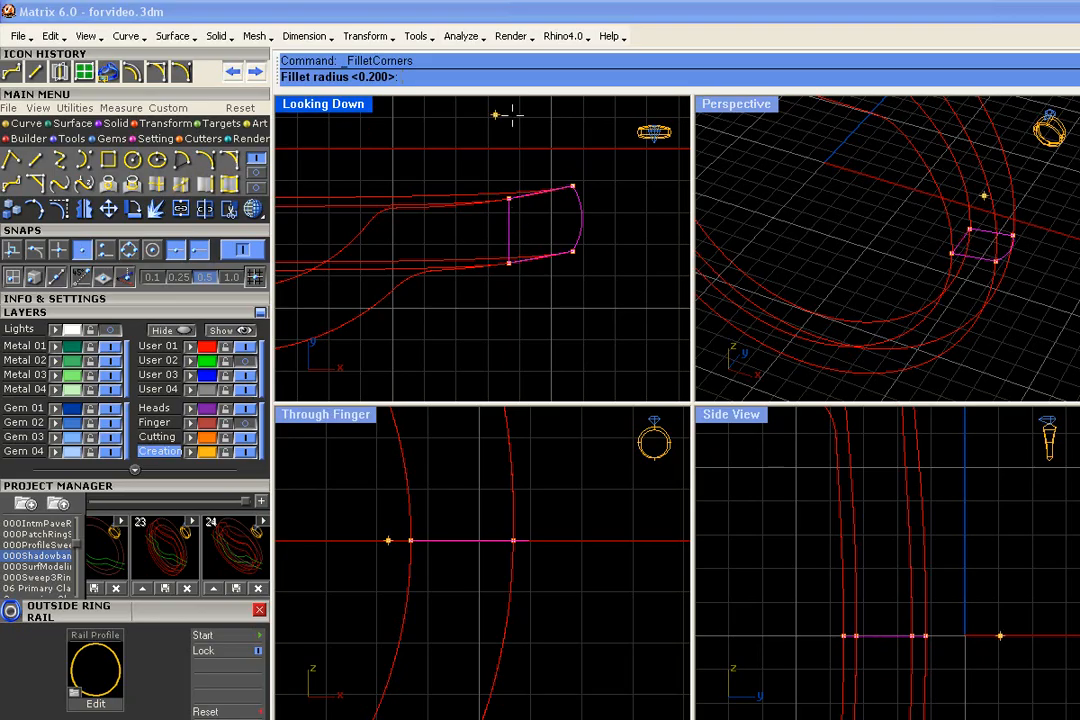
key("Return")
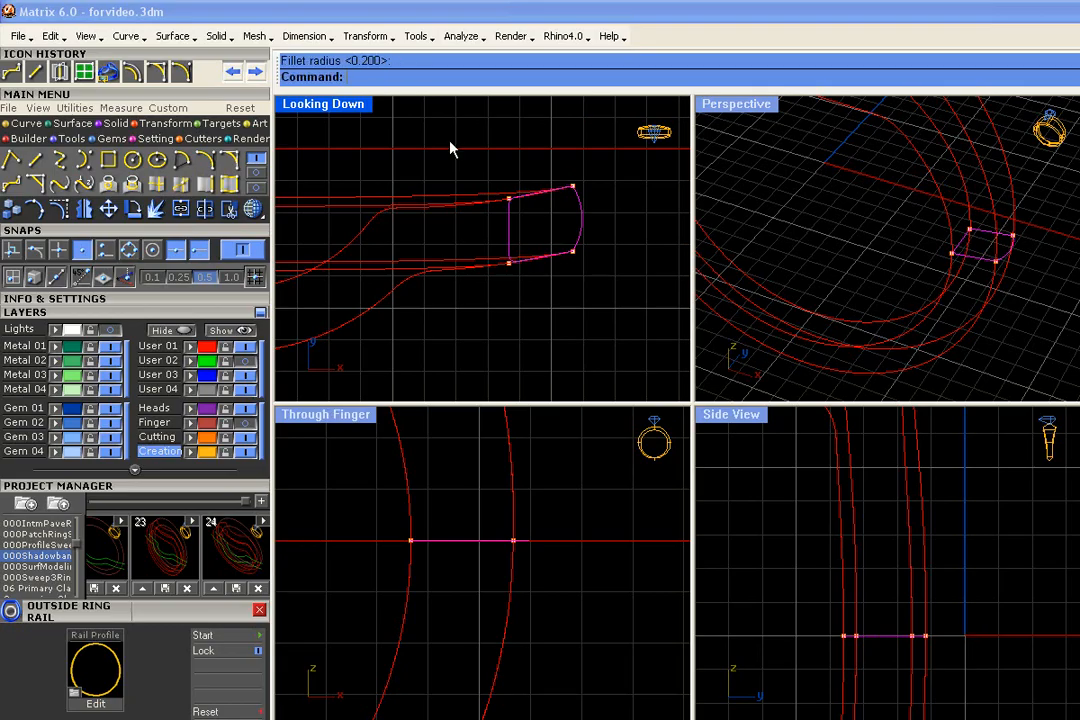
scroll(519, 266, "up", 5)
scroll(510, 262, "down", 3)
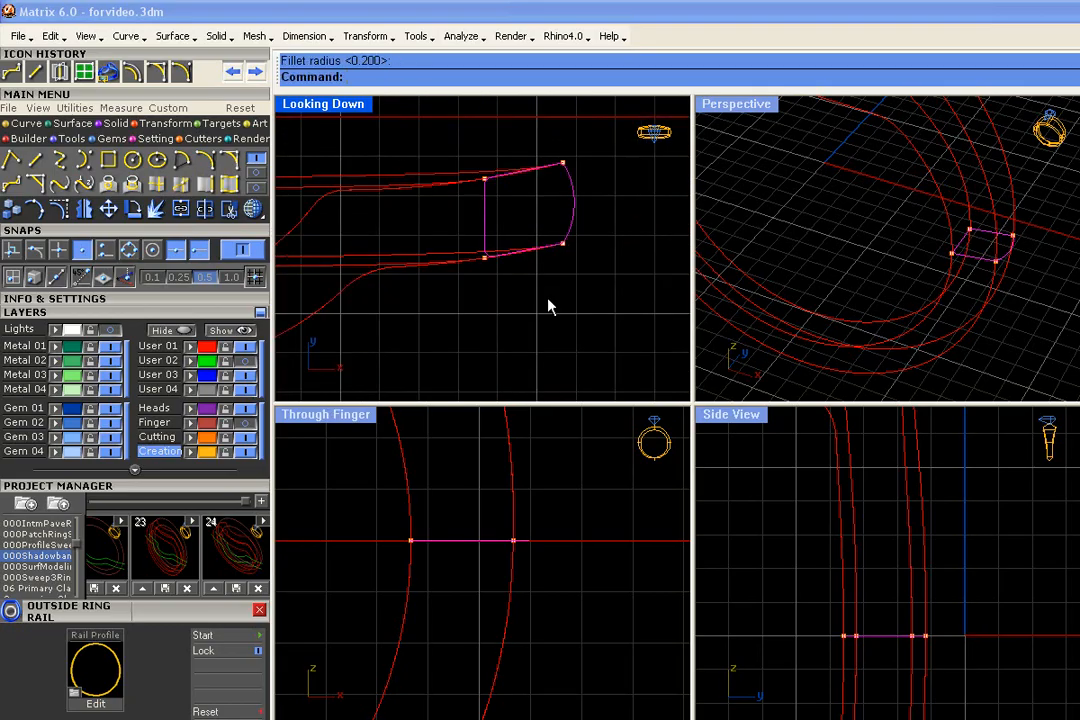
scroll(960, 250, "down", 5)
- Select all the rails, the profile and the points, and save them as version 25 of the 000Shadowband project
left_click_drag(1010, 198, 810, 346)
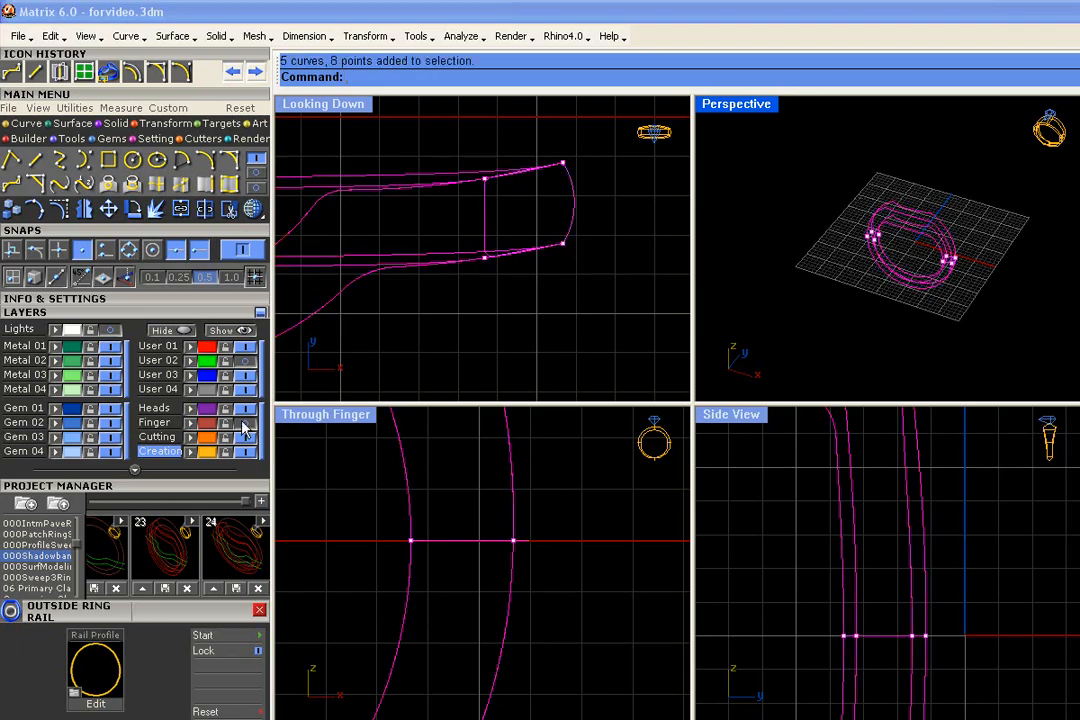
left_click(260, 502)
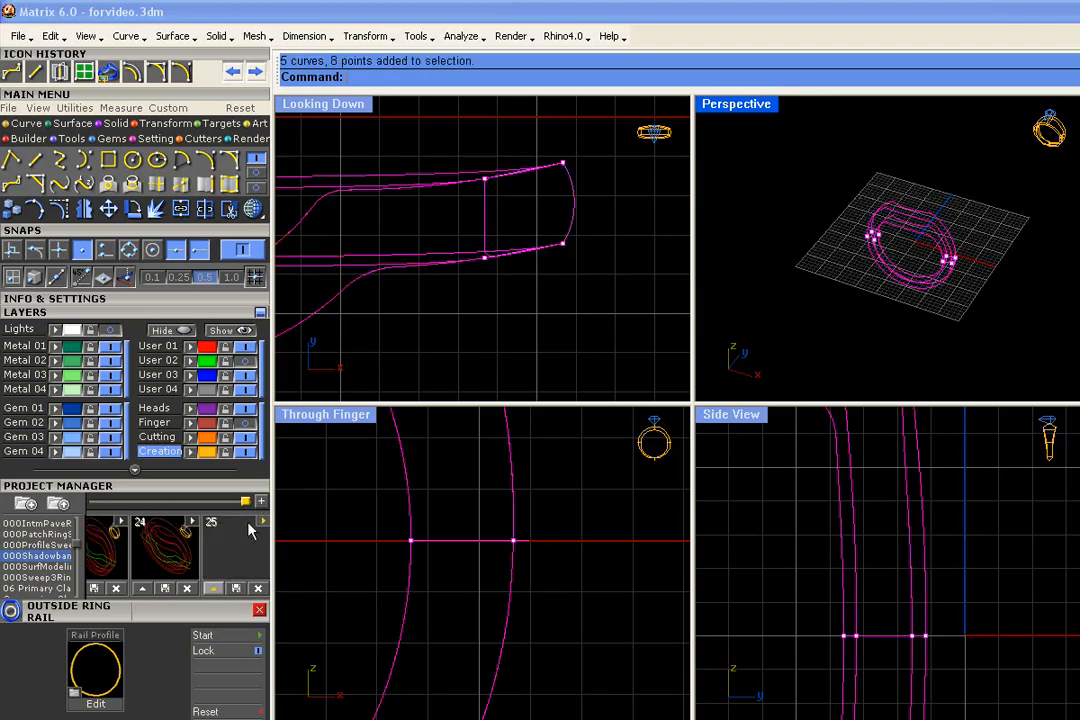
left_click(213, 588)
- Open the Profile builder and load the closed profile curve at the rail points into it
scroll(922, 320, "up", 5)
scroll(922, 320, "up", 5)
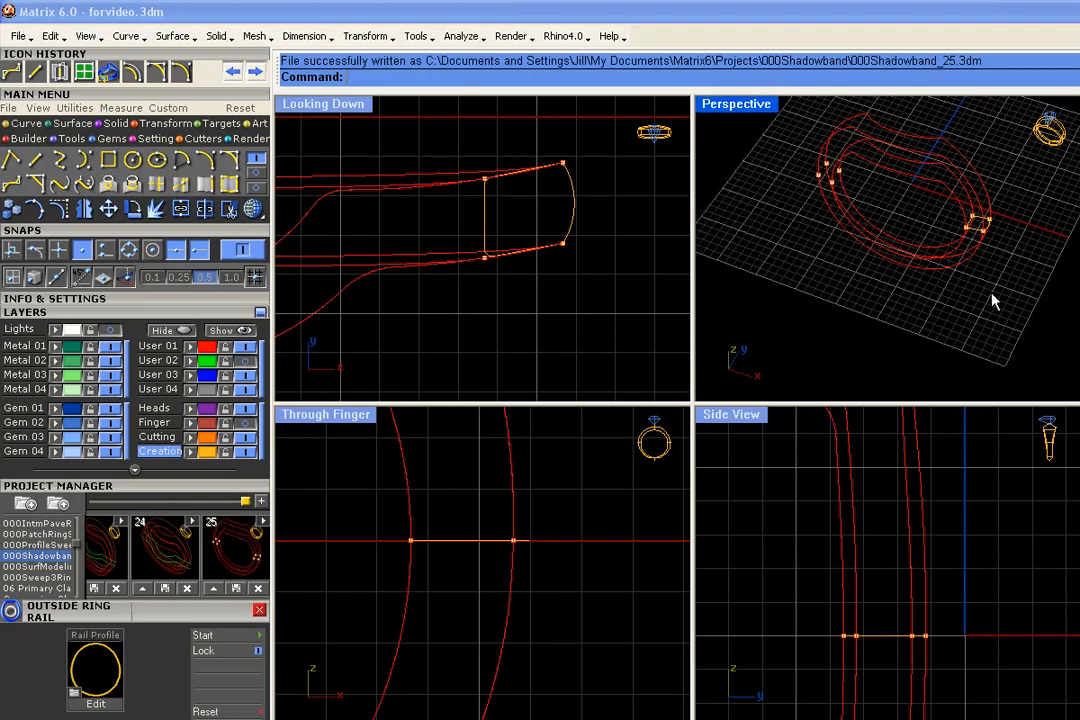
right_click_drag(995, 272, 1010, 343)
scroll(1010, 343, "down", 2)
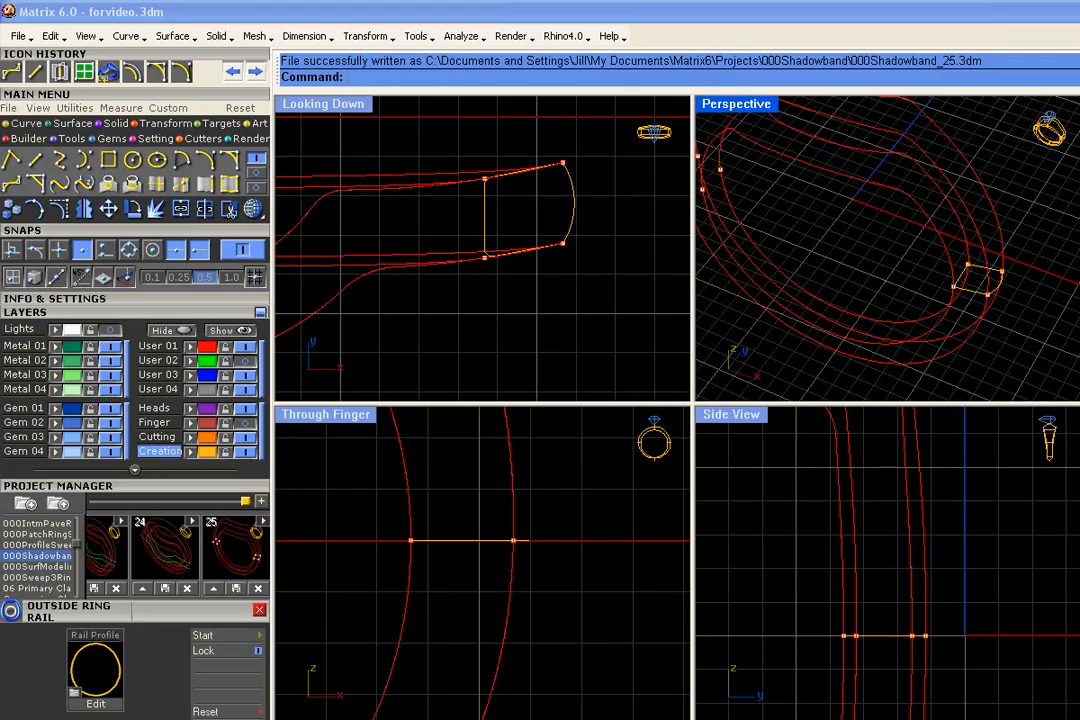
left_click(138, 310)
left_click(131, 278)
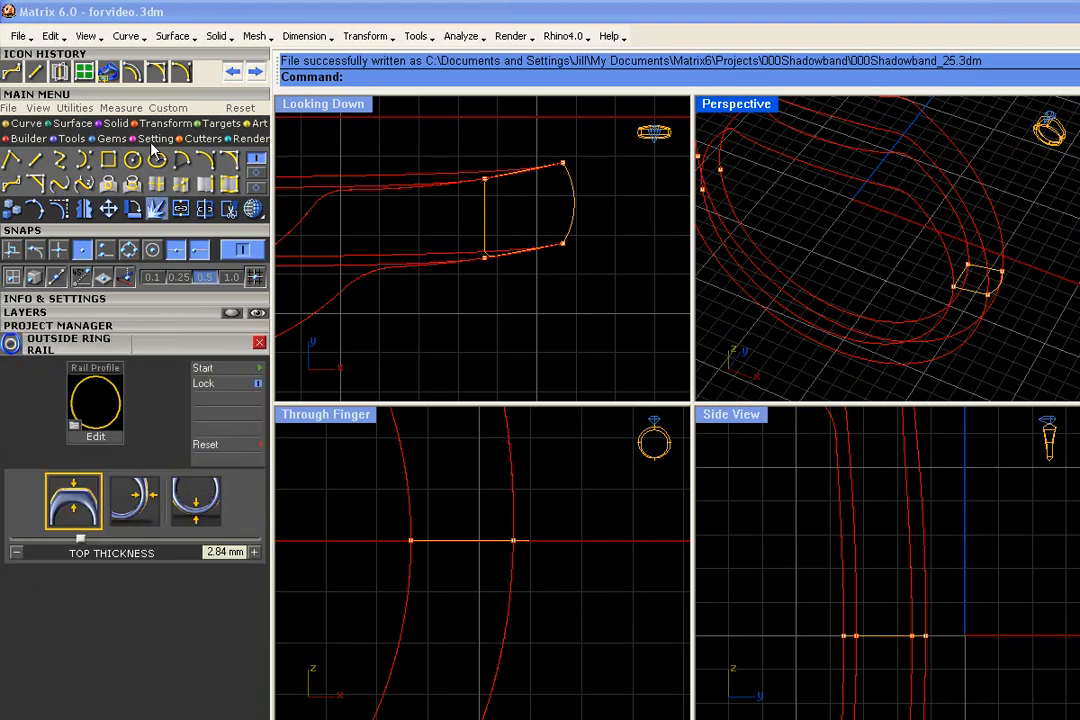
left_click(63, 138)
left_click(131, 158)
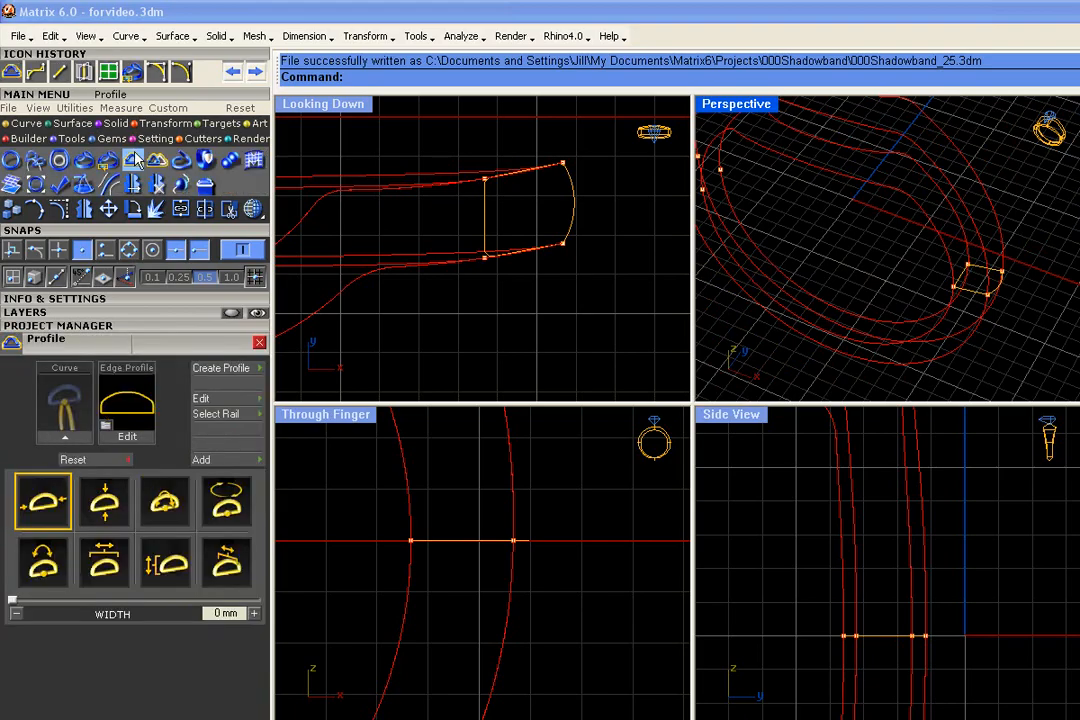
left_click(975, 298)
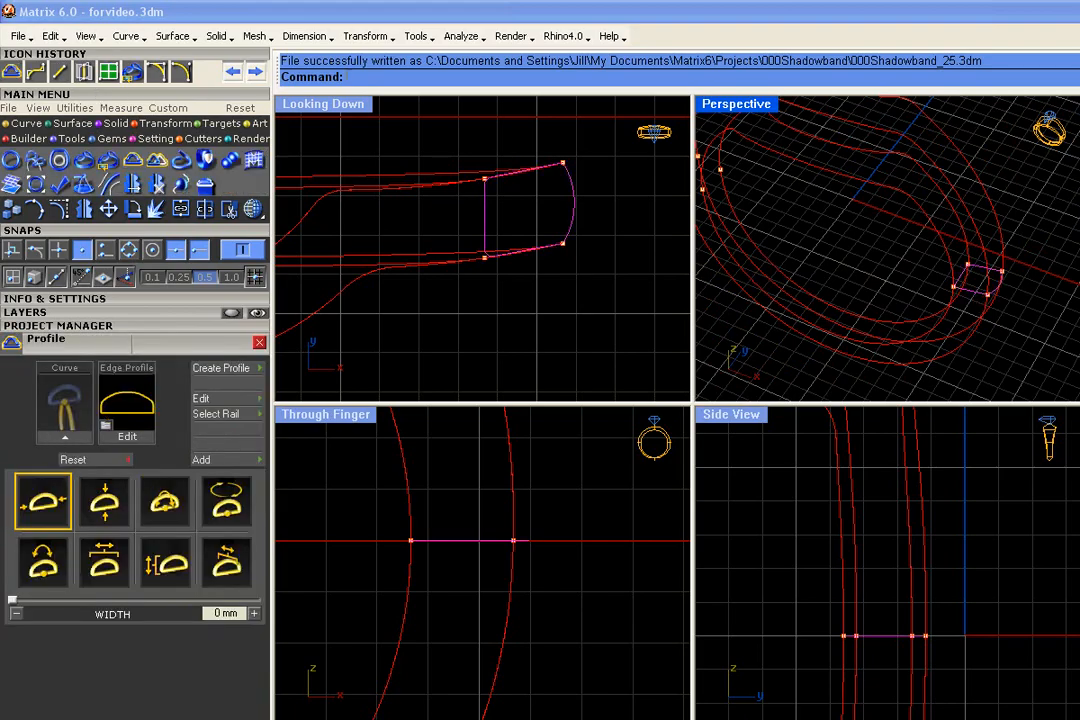
left_click(67, 441)
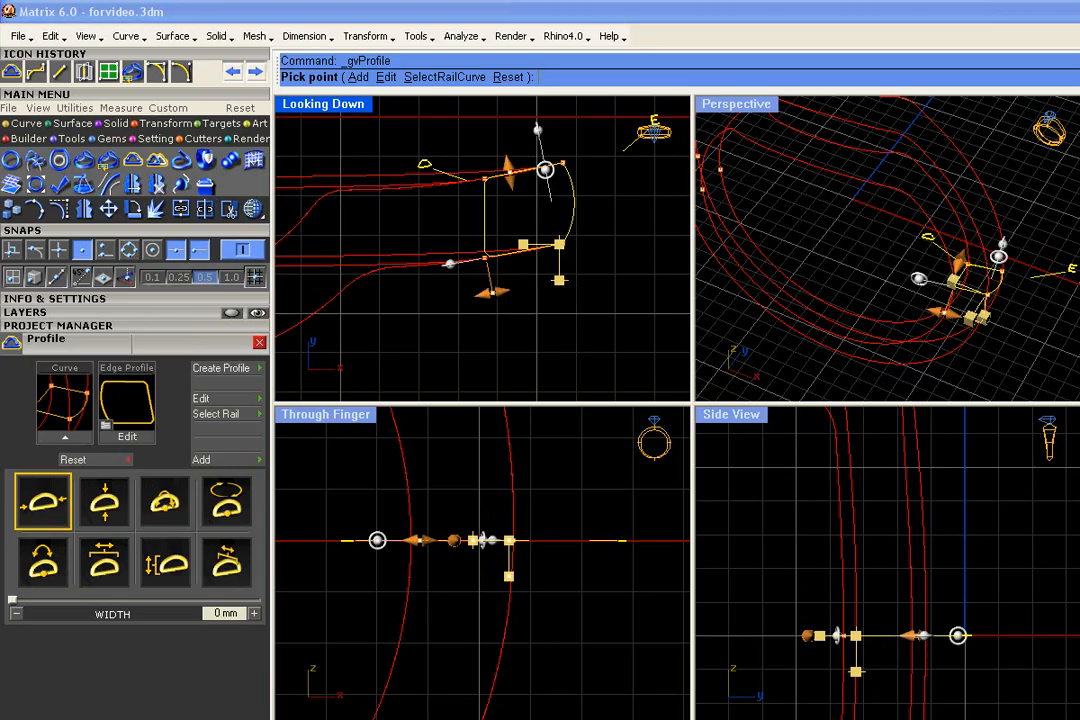
- Edit the profile's origin, relocating it to the middle of its inner edge, and return to the move handles
left_click(385, 77)
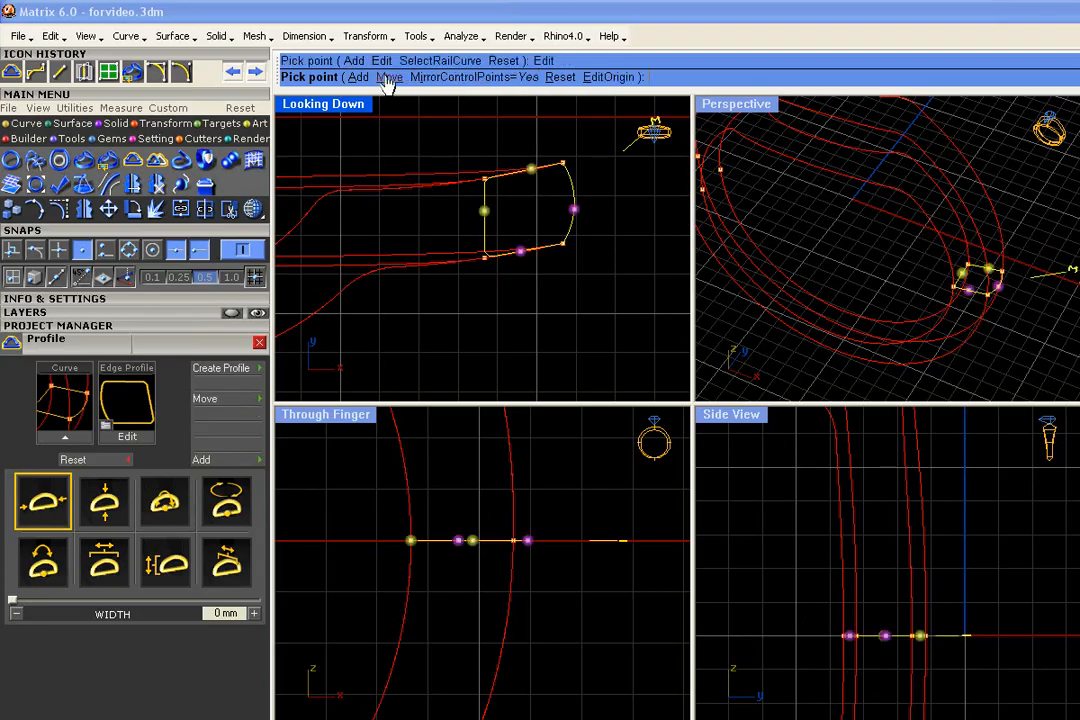
left_click(600, 78)
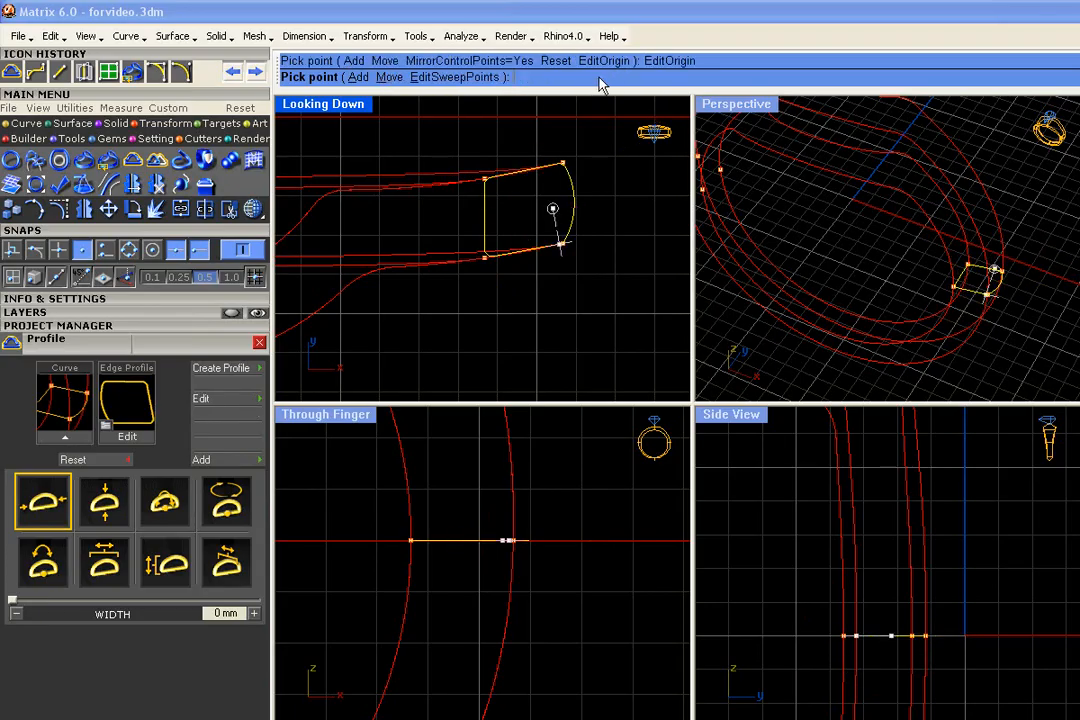
mouse_move(558, 243)
left_mouse_down()
mouse_move(491, 256)
mouse_move(484, 216)
left_mouse_up()
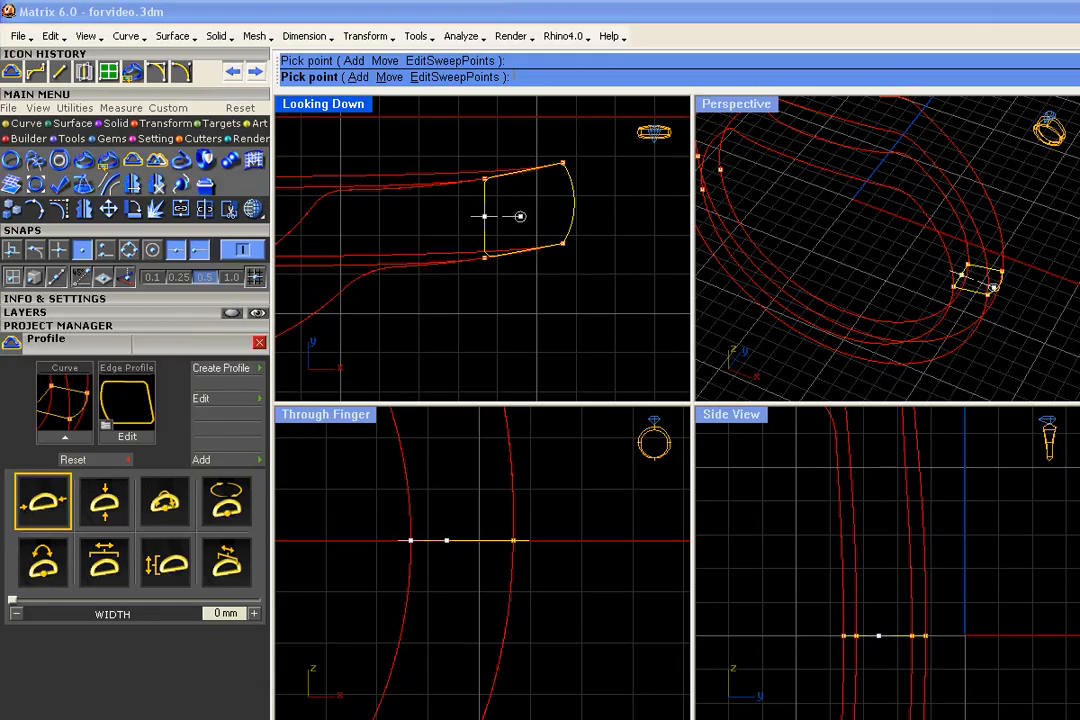
left_click(386, 77)
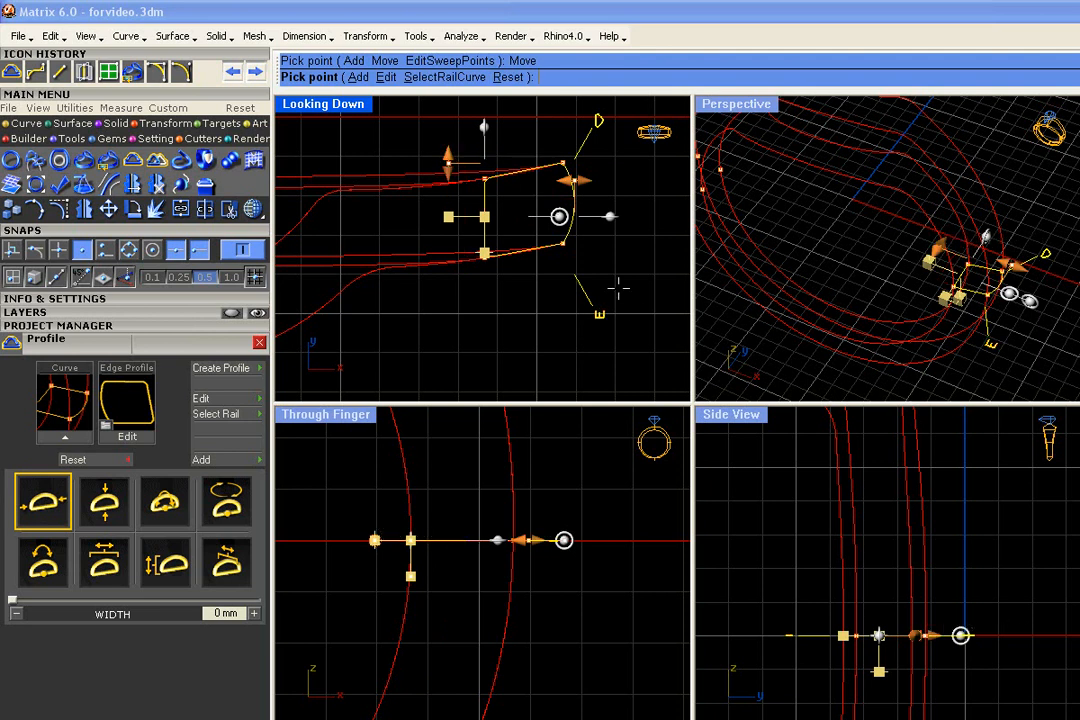
scroll(501, 347, "down", 8)
right_click_drag(501, 347, 595, 291)
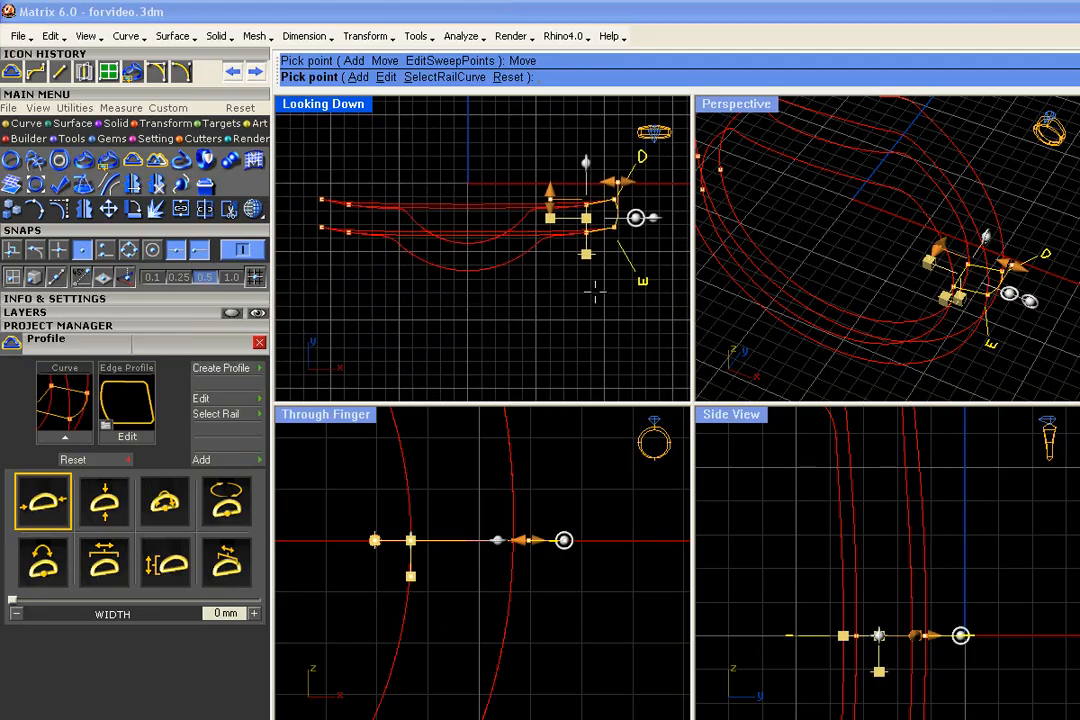
- Attach the profile to the lower inner rail as its rail curve, with KeepLocation set to Yes
scroll(595, 291, "up", 2)
scroll(595, 291, "down", 1)
left_click(228, 424)
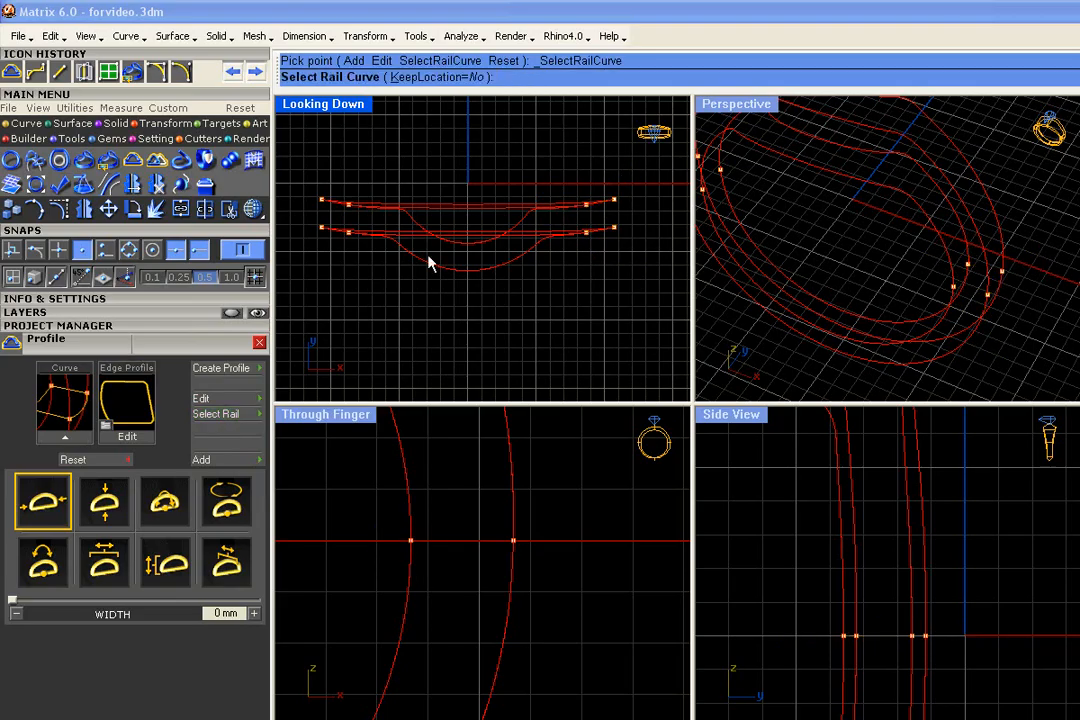
left_click(440, 78)
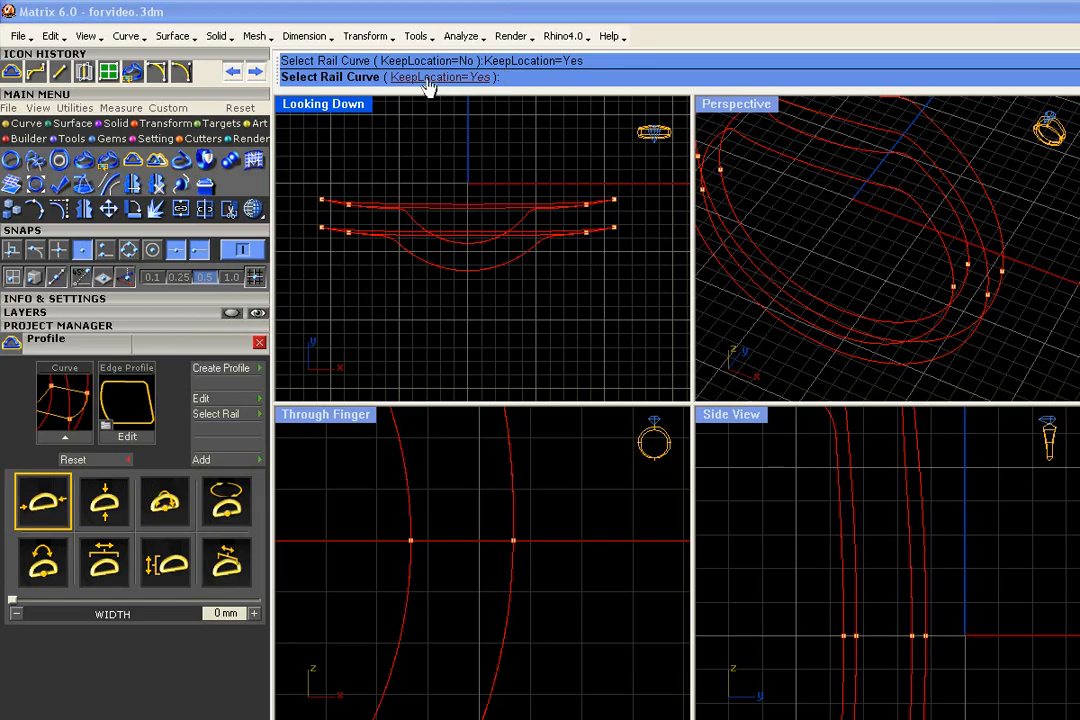
left_click(907, 204)
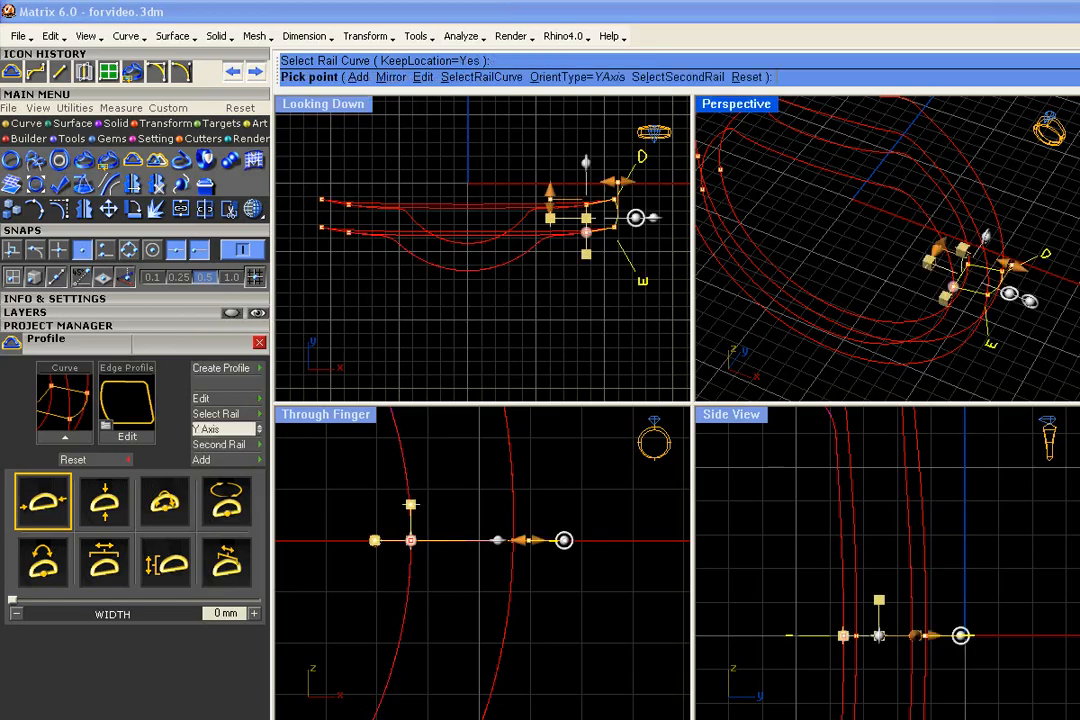
- Mirror the profile to the opposite side of the ring
scroll(649, 208, "up", 1)
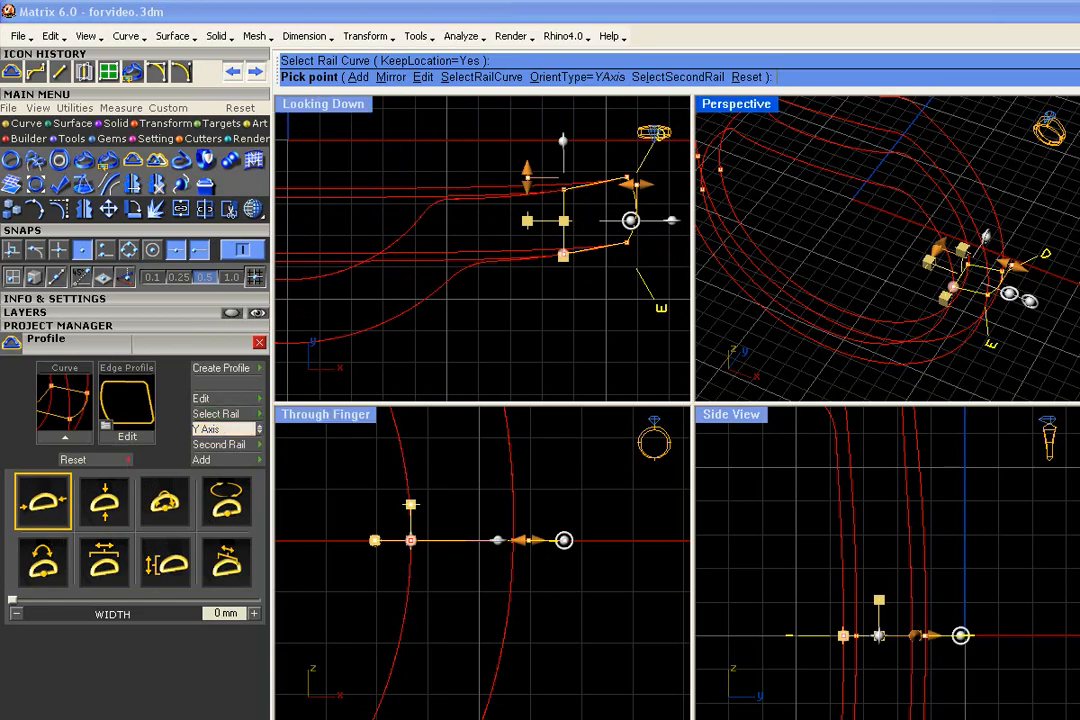
right_click_drag(981, 293, 936, 327)
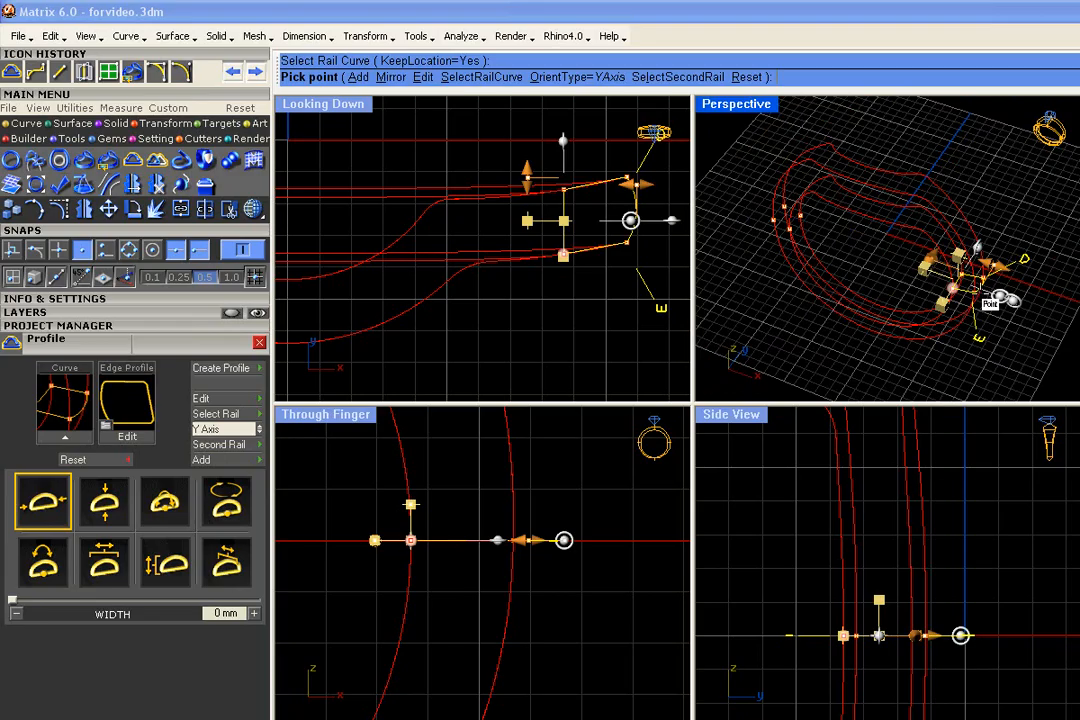
left_click(390, 77)
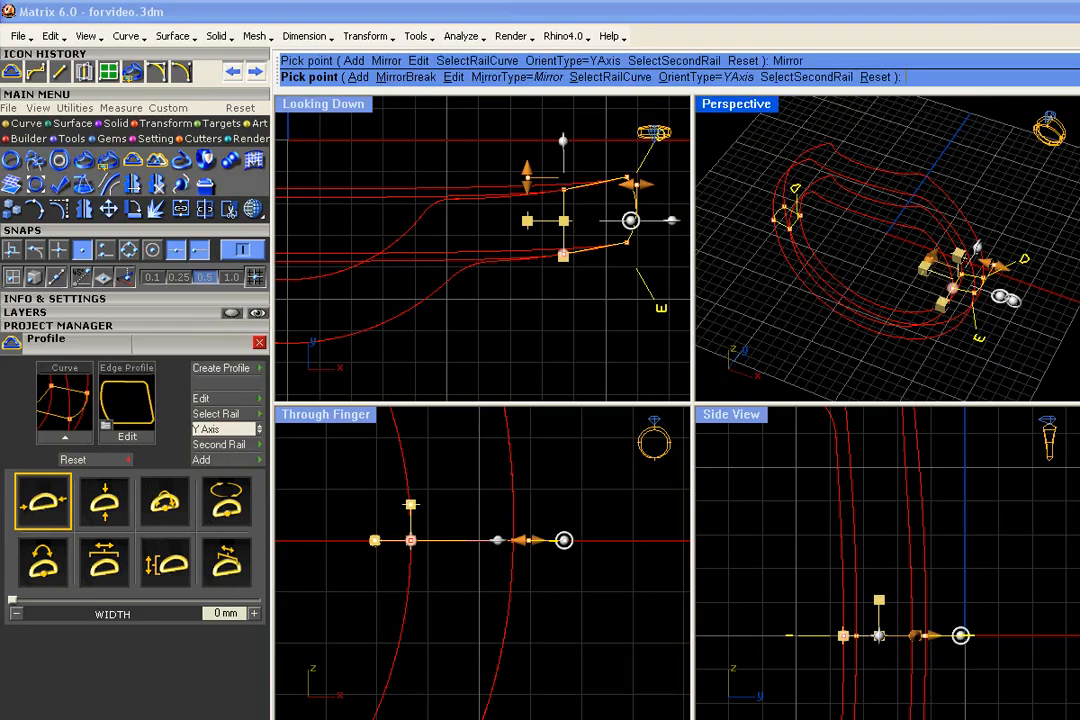
- Examine from several angles how the original and mirrored profiles sit on the rails
scroll(788, 235, "up", 5)
right_click_drag(790, 235, 845, 230)
scroll(578, 281, "down", 6)
right_click_drag(578, 281, 598, 261)
scroll(512, 295, "up", 4)
right_click_drag(512, 296, 457, 312)
scroll(780, 222, "down", 6)
scroll(785, 200, "down", 4)
right_click_drag(903, 260, 896, 334)
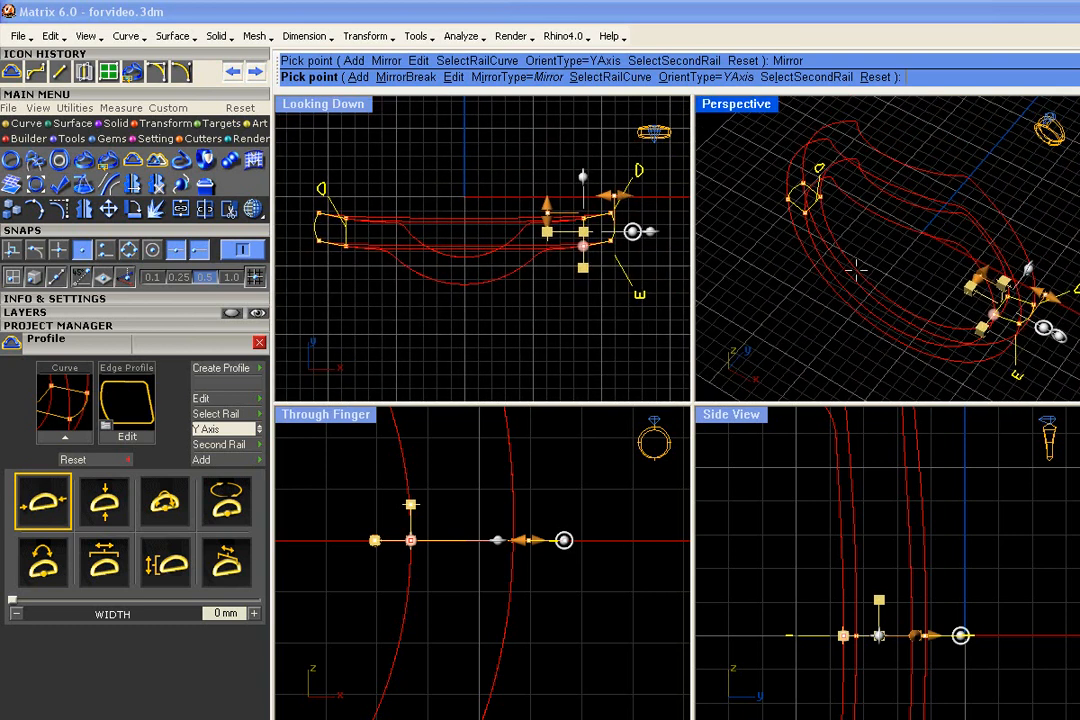
right_click_drag(856, 268, 922, 260)
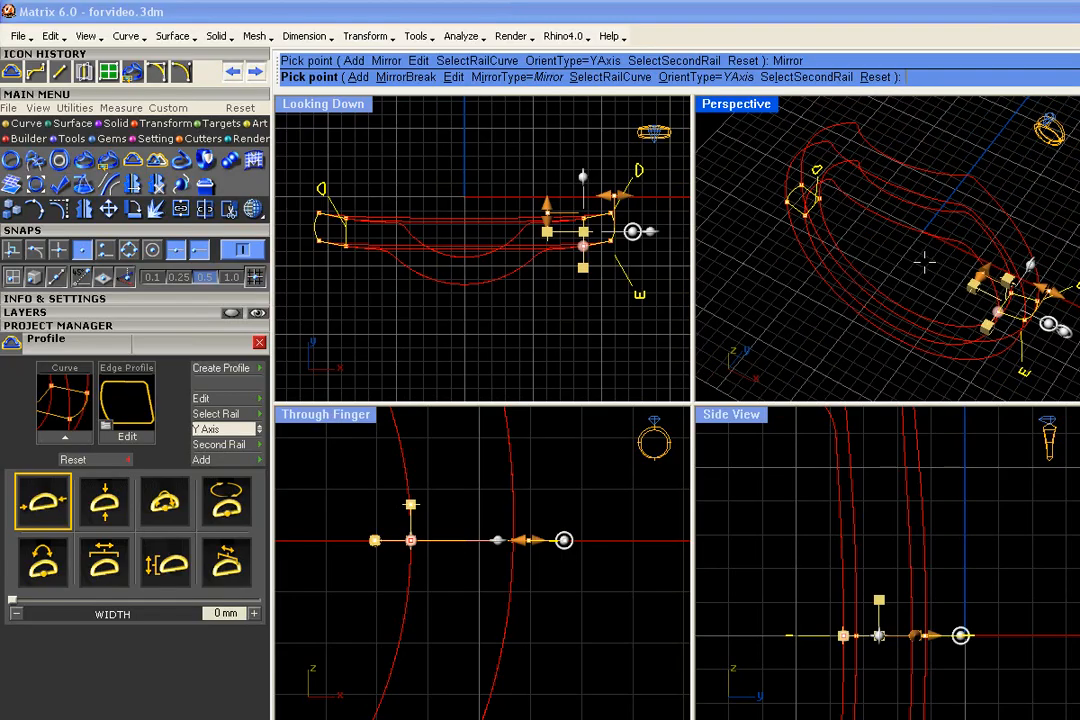
- Finish the profile placement, select all rails, profiles and points, and save them as version 26 of the 000Shadowband project
right_click(925, 262)
scroll(779, 273, "down", 4)
left_click_drag(1015, 141, 760, 380)
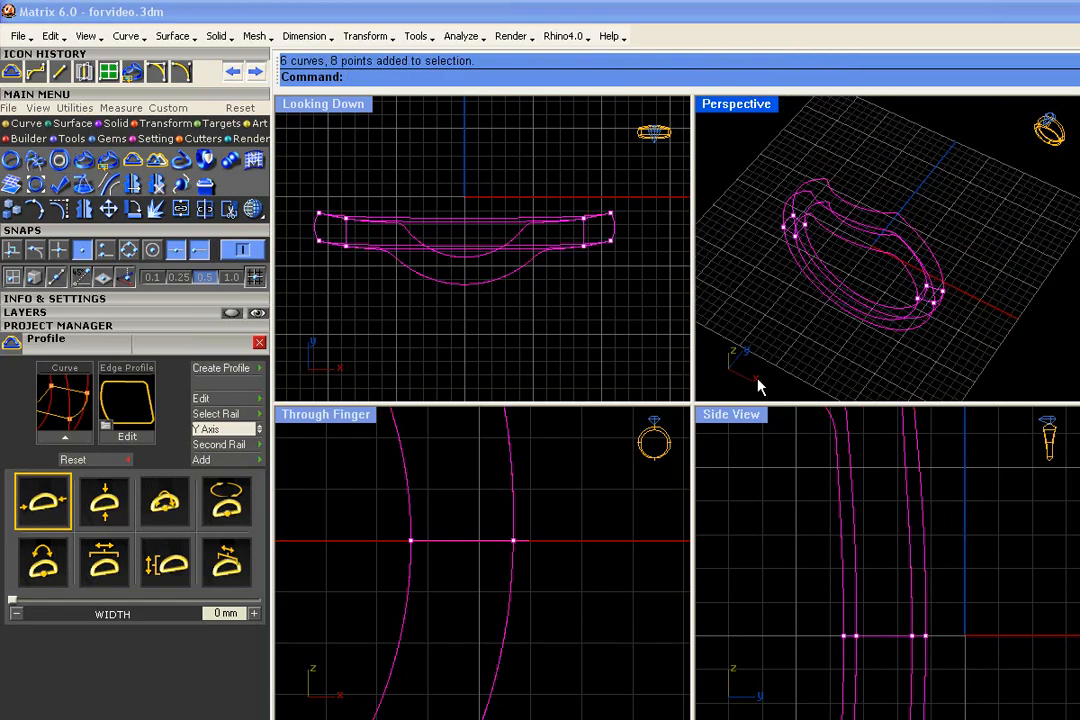
left_click(160, 326)
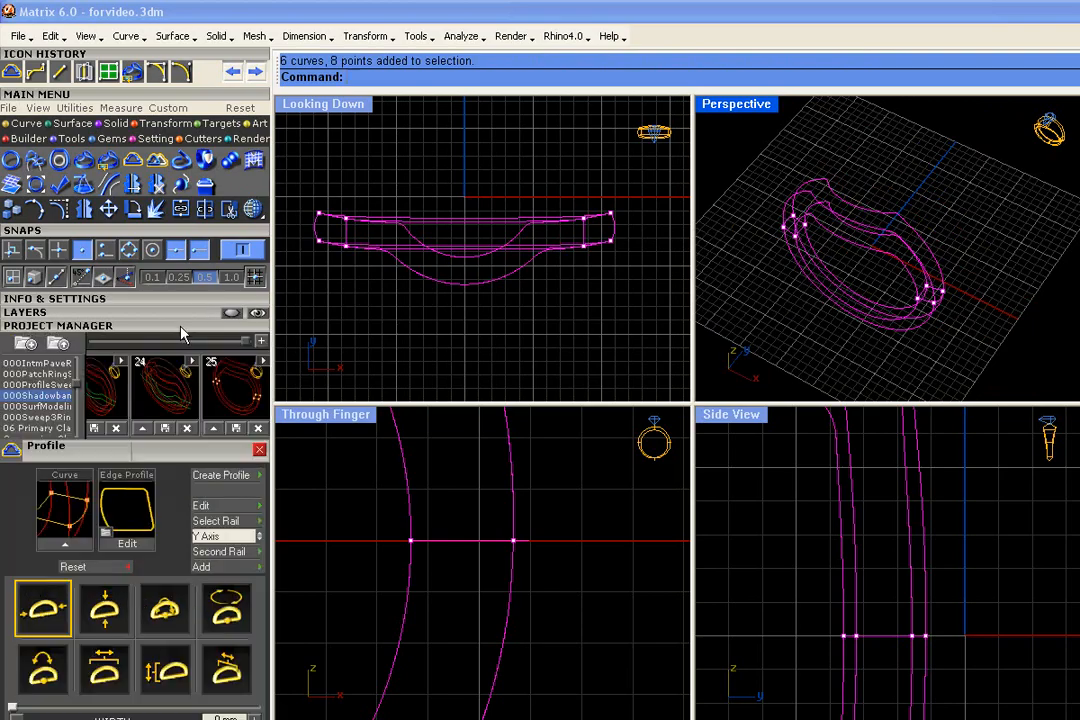
left_click(260, 341)
- Reopen the original profile in the Profile Placer and switch its handles to control-point editing
scroll(880, 314, "up", 5)
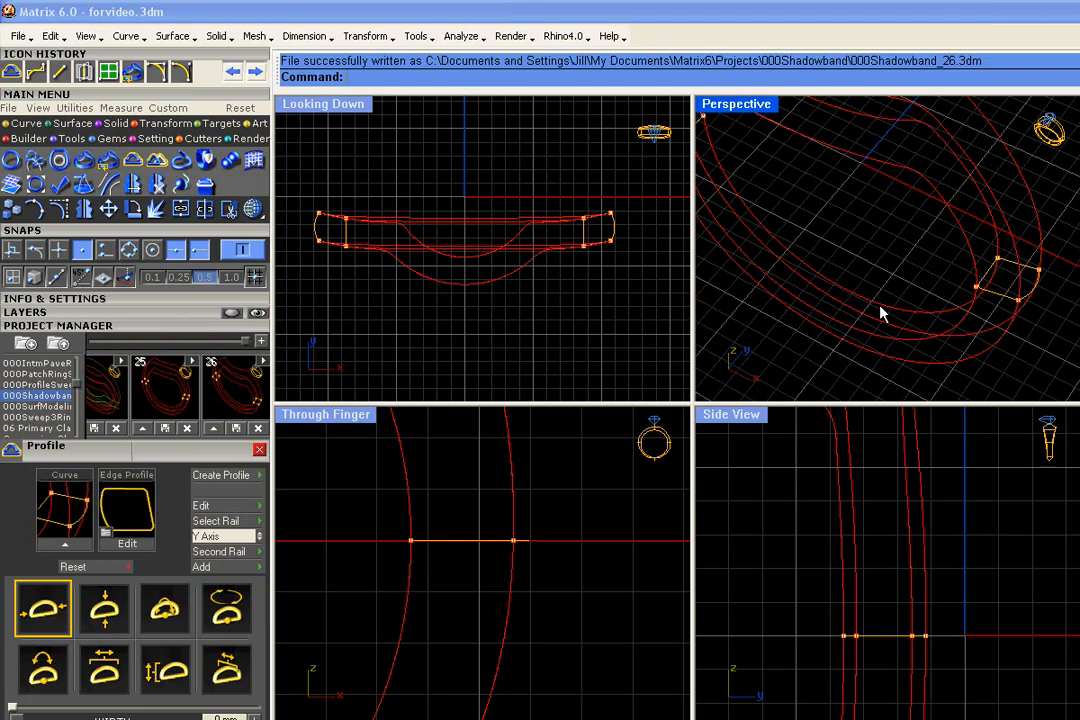
left_click(1010, 292)
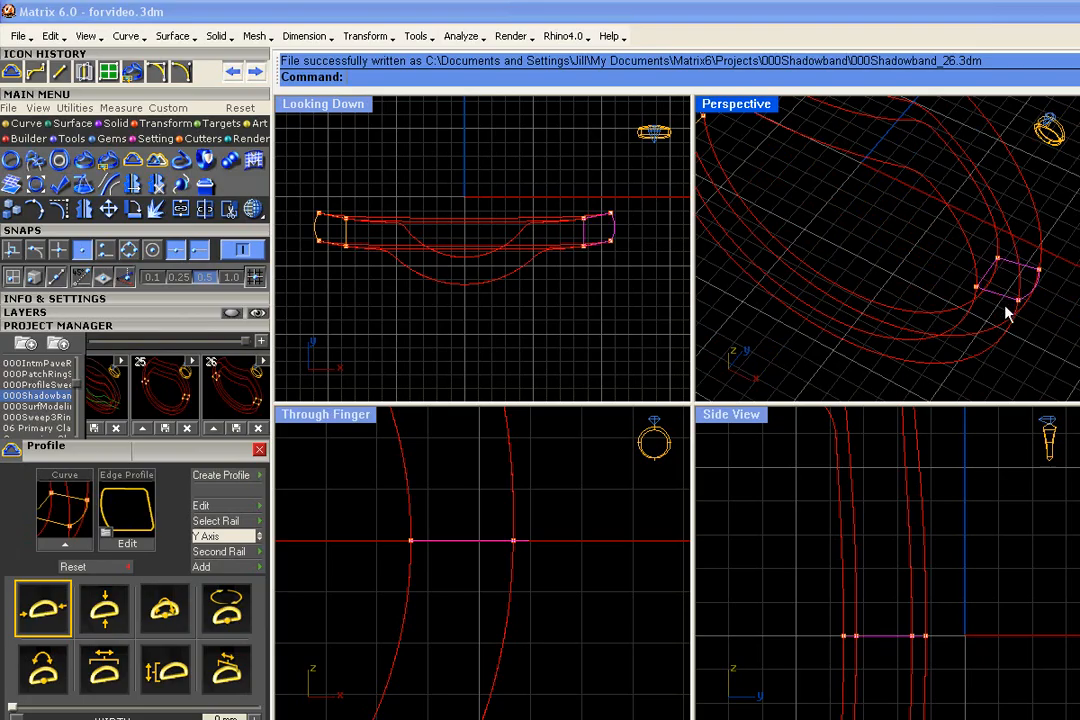
right_click(1005, 314)
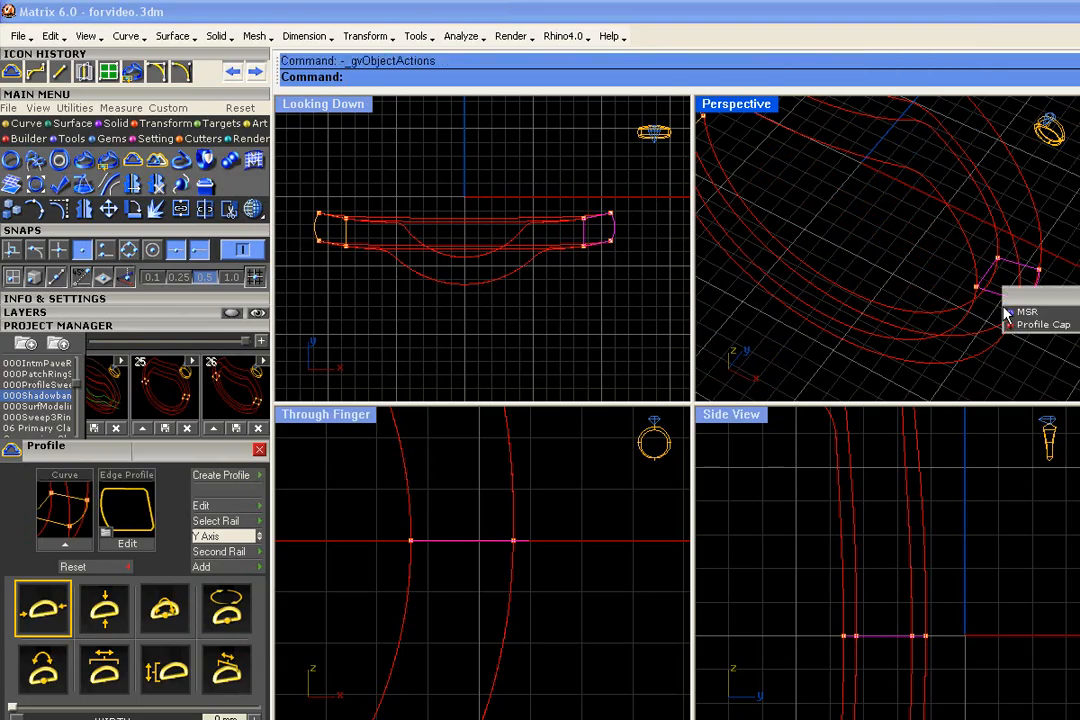
left_click(1012, 323)
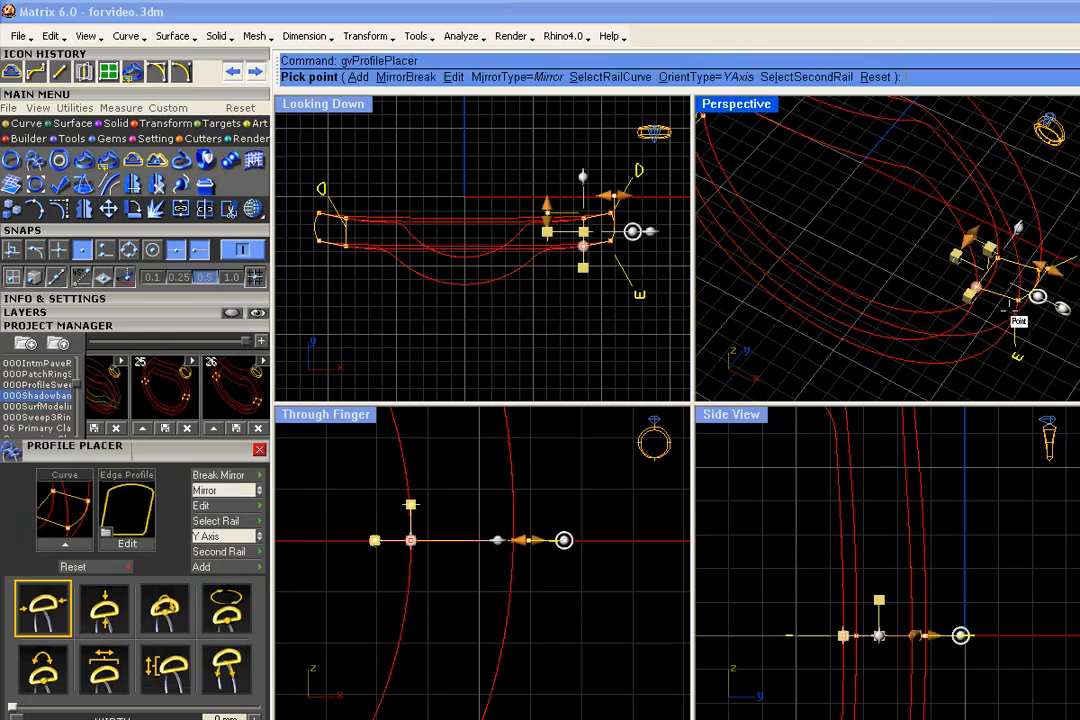
scroll(822, 298, "down", 4)
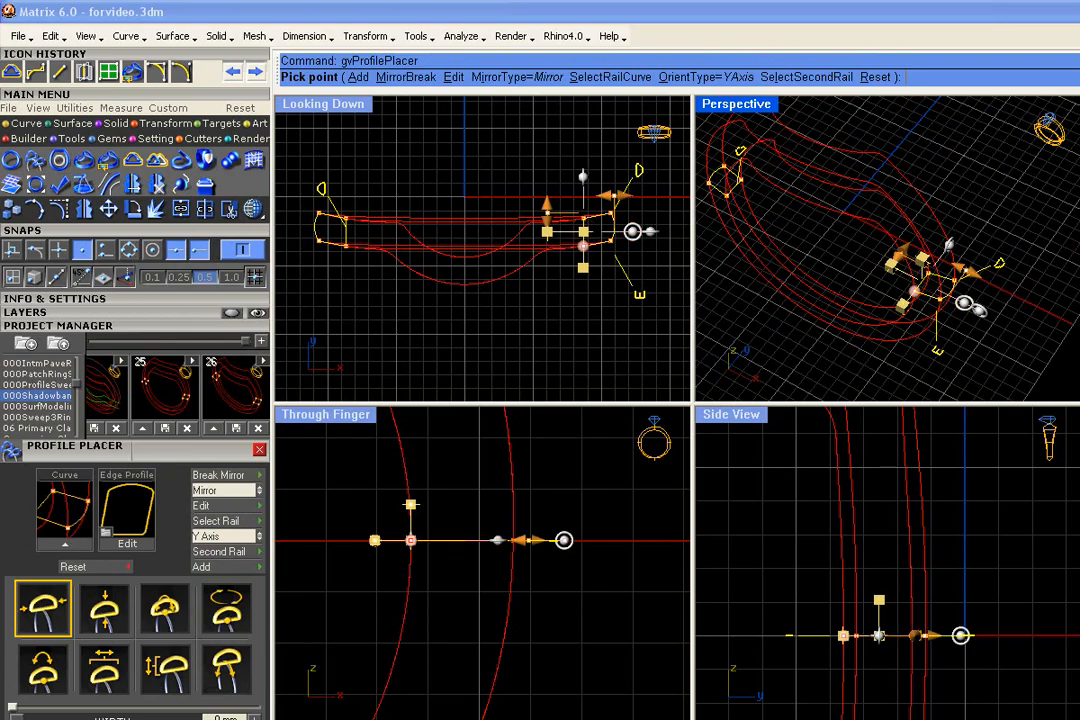
left_click(937, 352)
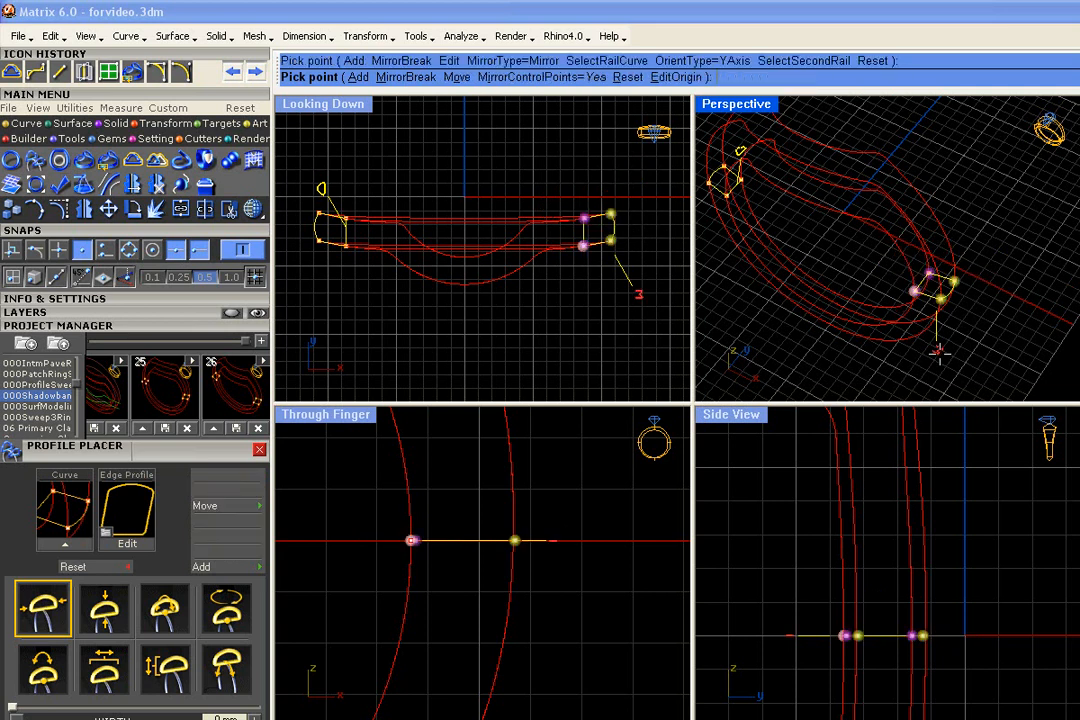
- Snap the profile's corner control points onto the intersection points on the rails
scroll(900, 300, "up", 4)
scroll(967, 319, "up", 8)
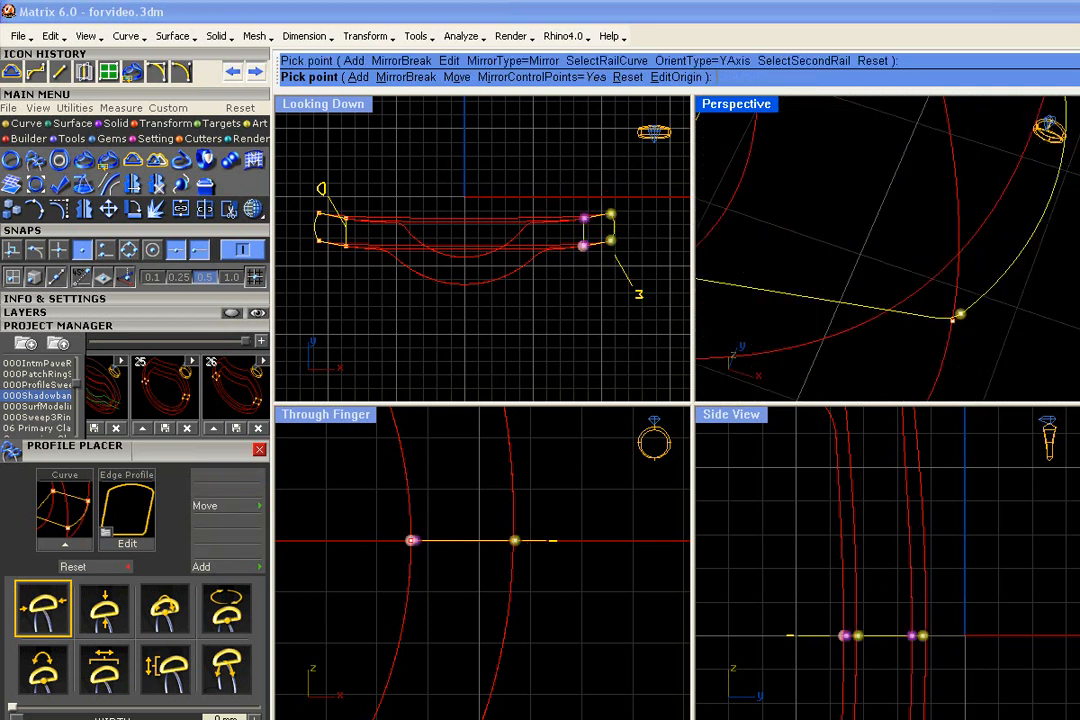
scroll(968, 320, "down", 5)
right_click_drag(882, 196, 903, 259)
left_click(890, 175)
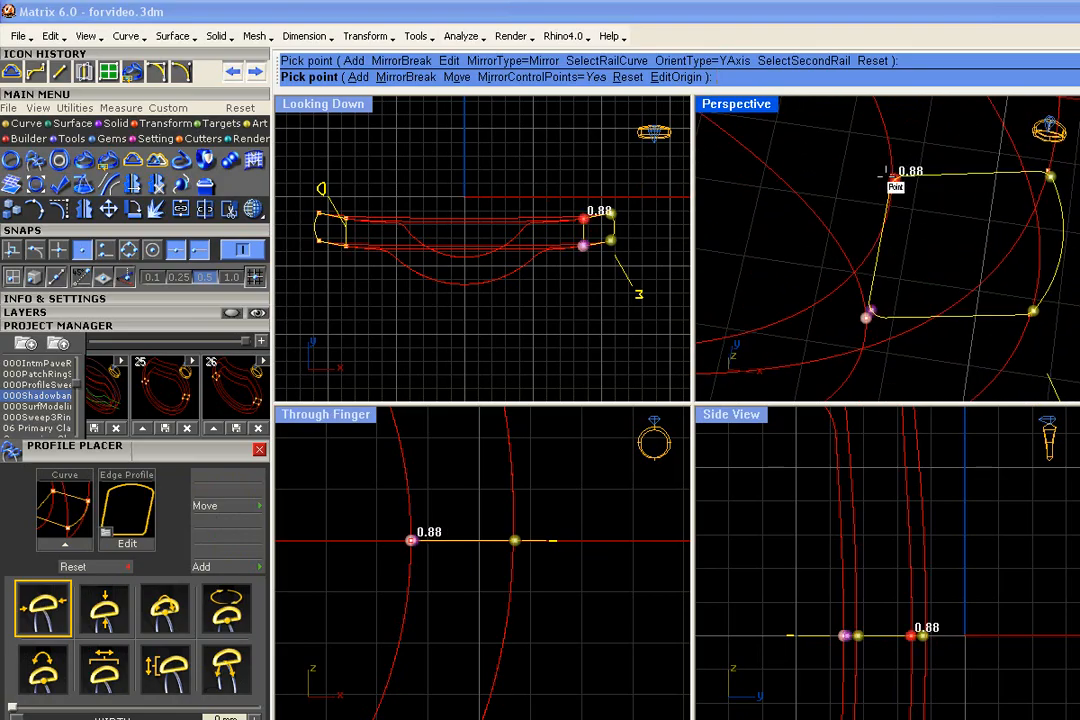
left_click(886, 175)
left_click(1052, 175)
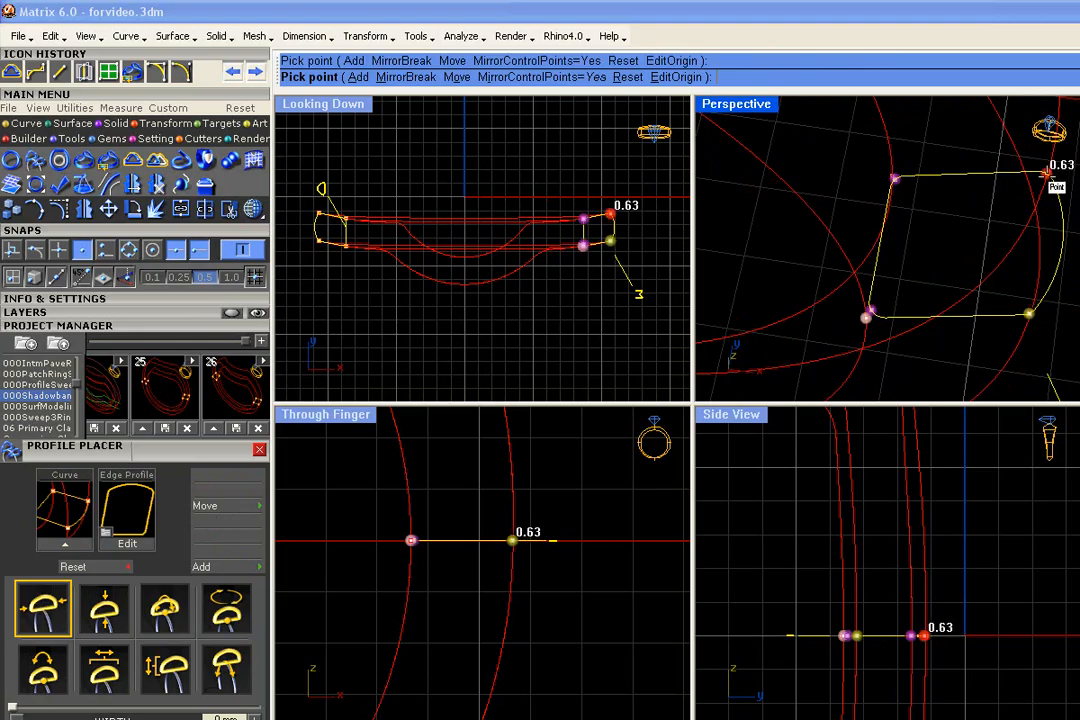
left_click(1052, 175)
- Switch editing to the mirrored profile, check its corner points against the rails, and finish the editing
right_click_drag(1055, 175, 910, 296)
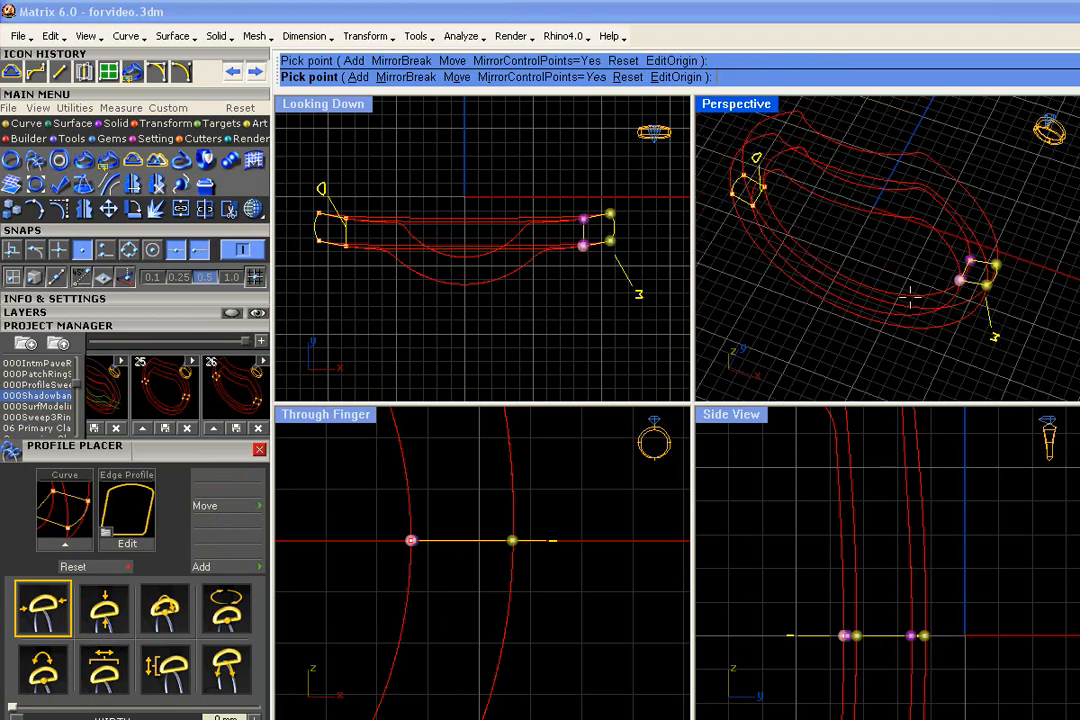
left_click(758, 155)
scroll(795, 214, "up", 6)
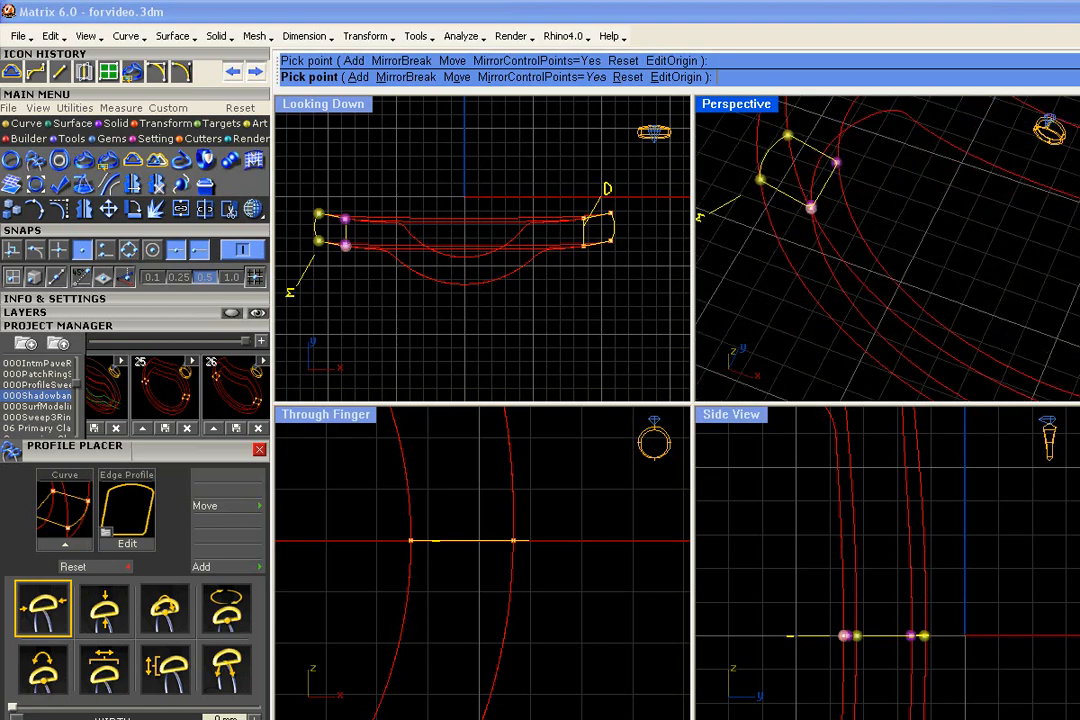
scroll(795, 214, "down", 5)
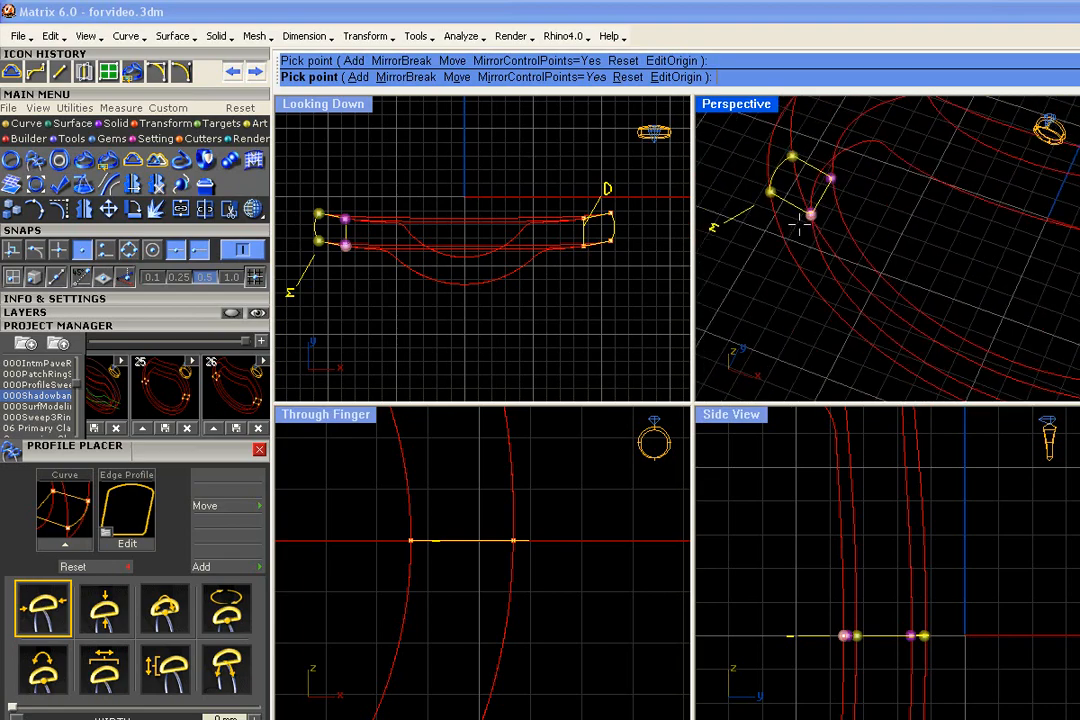
scroll(796, 216, "down", 6)
right_click_drag(940, 246, 914, 251)
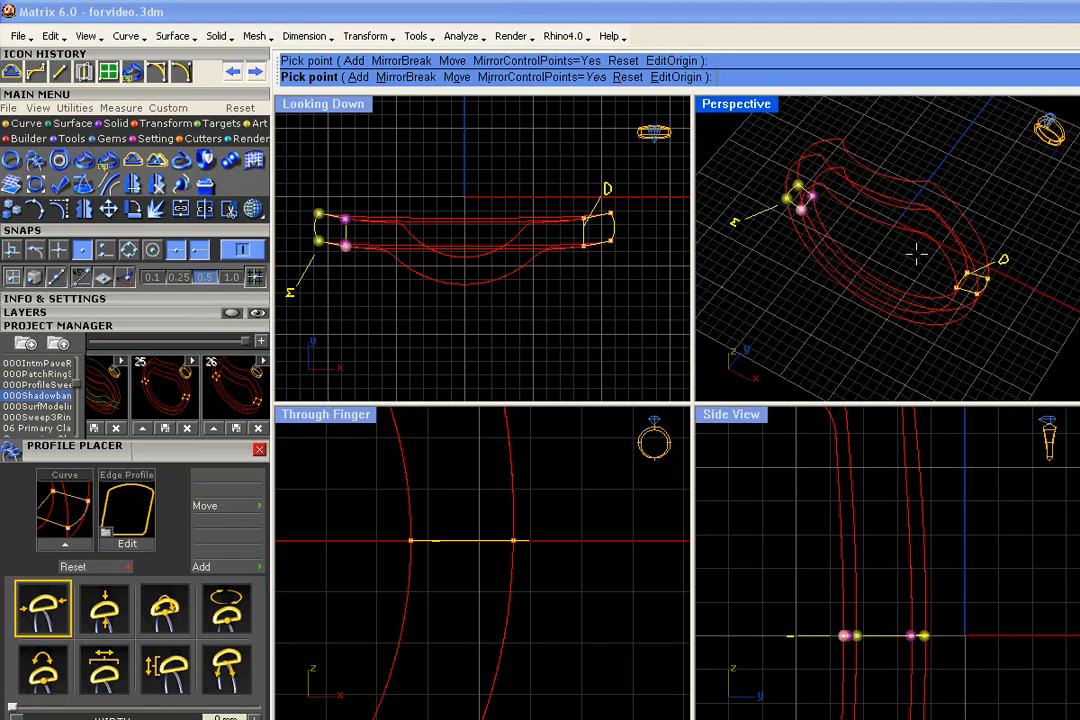
right_click(916, 254)
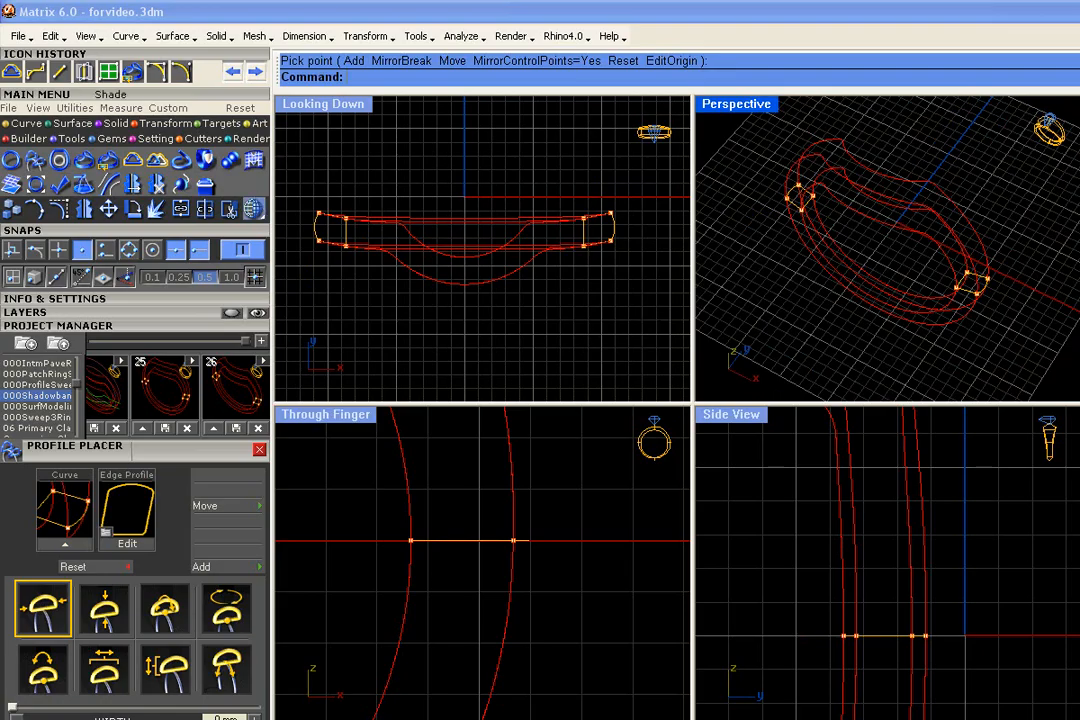
- Select all rails, profiles and points, and save them as version 27 of the 000Shadowband project
left_click_drag(664, 315, 296, 140)
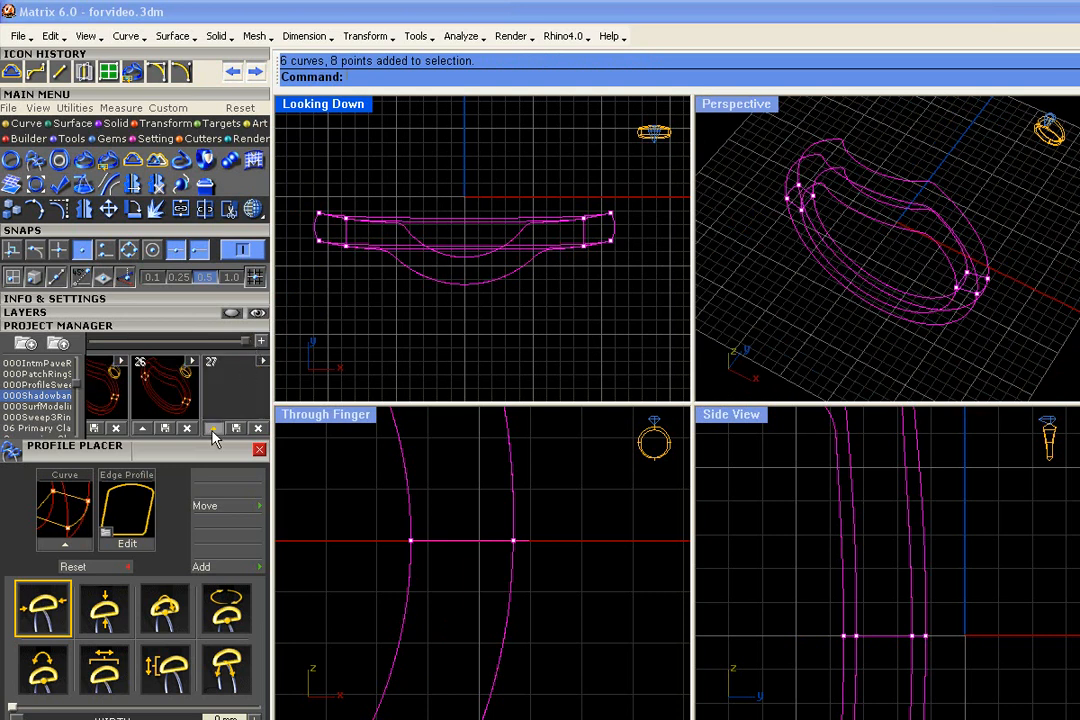
left_click(214, 429)
left_click(550, 345)
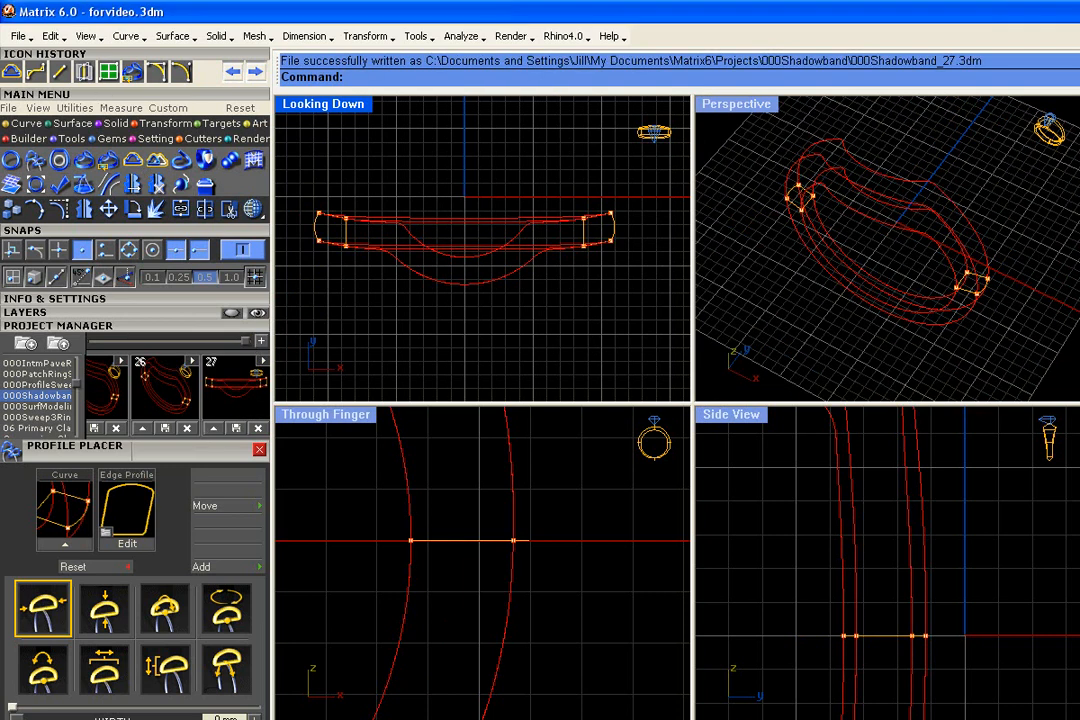
- Make Metal 02 the current layer for the surface work
left_click(73, 124)
left_click(40, 312)
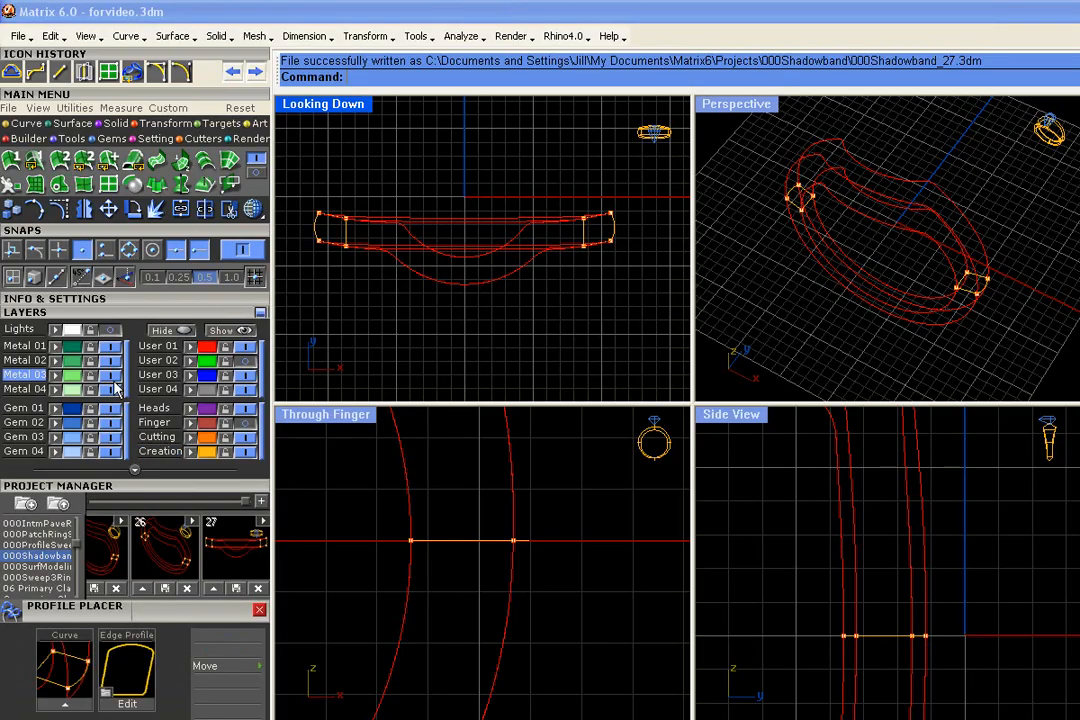
left_click(28, 360)
left_click(108, 312)
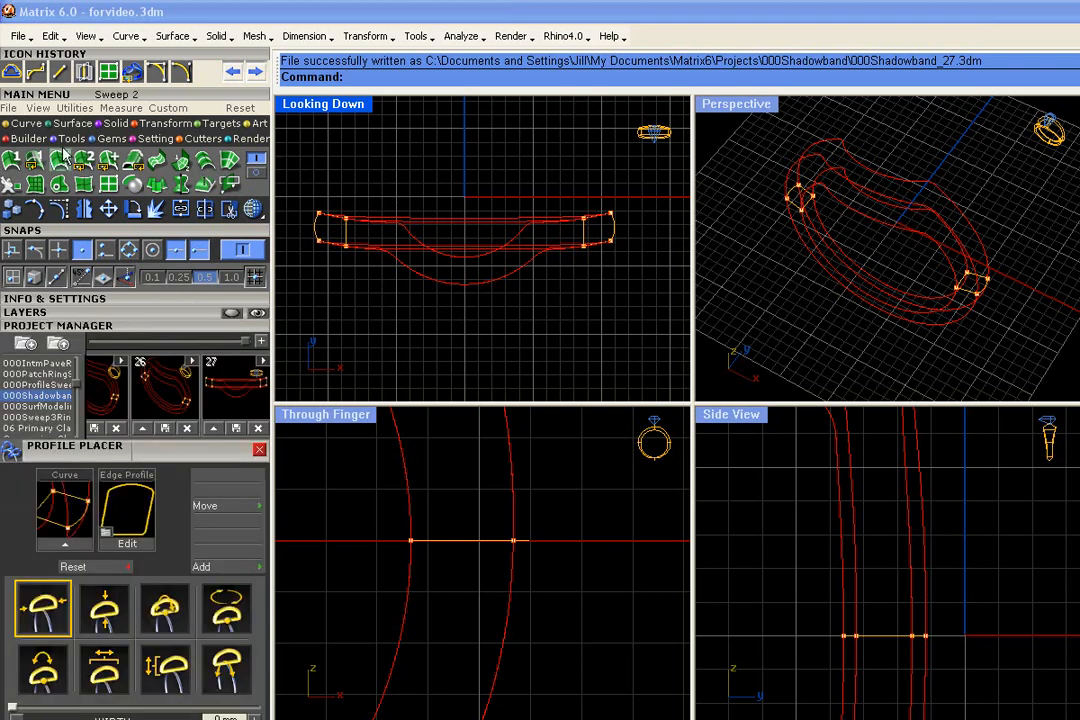
- Build a closed sweep from the two mirrored profiles along the four wrapped rails, and shade the resulting band
left_click(110, 162)
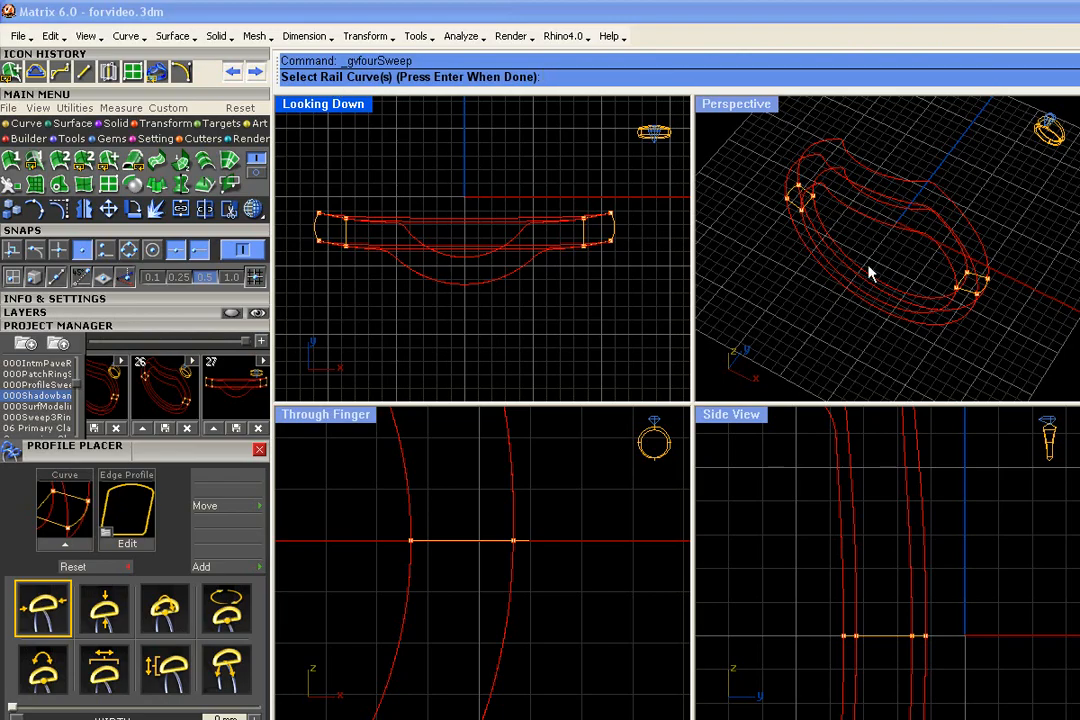
scroll(906, 186, "up", 3)
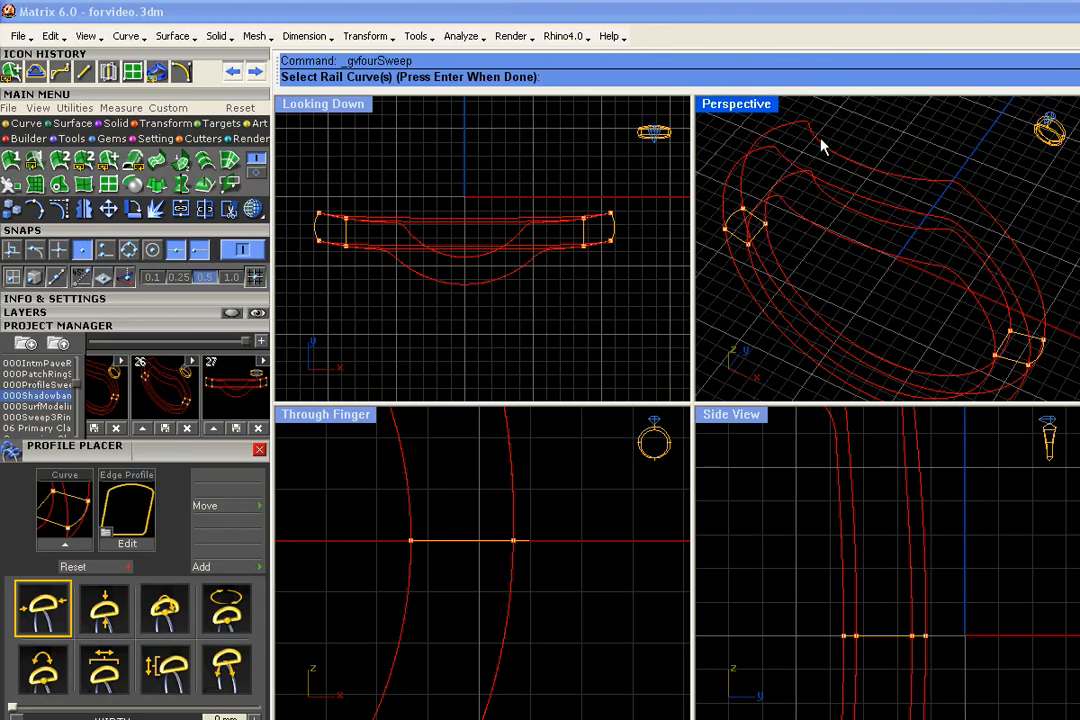
left_click(843, 243)
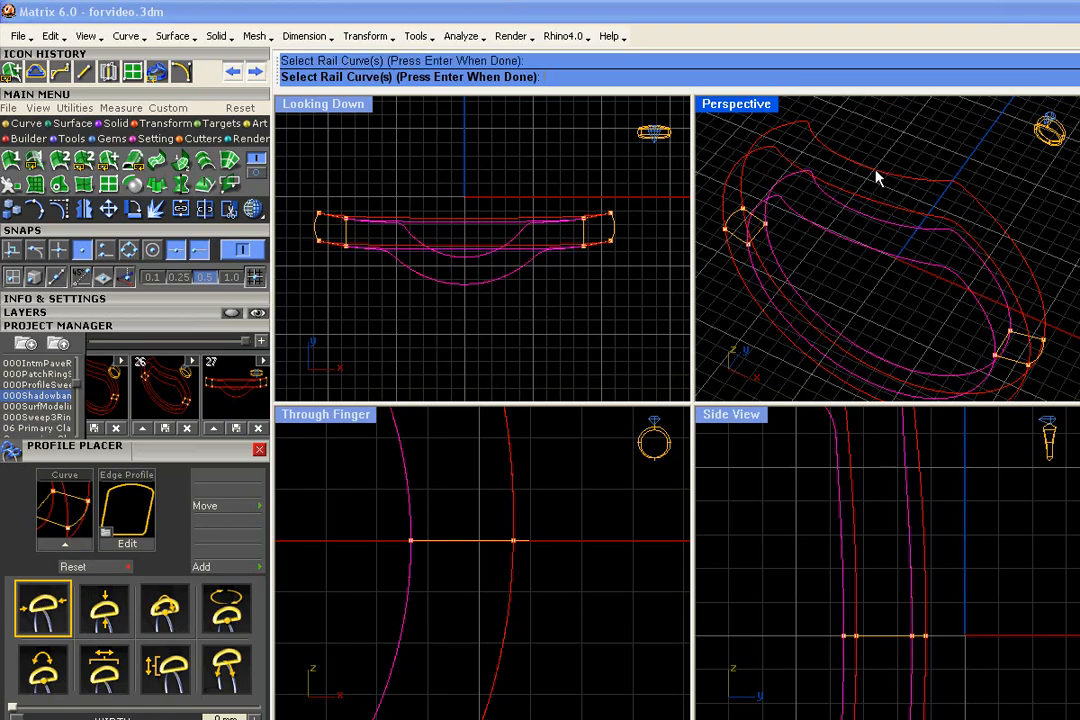
key("Return")
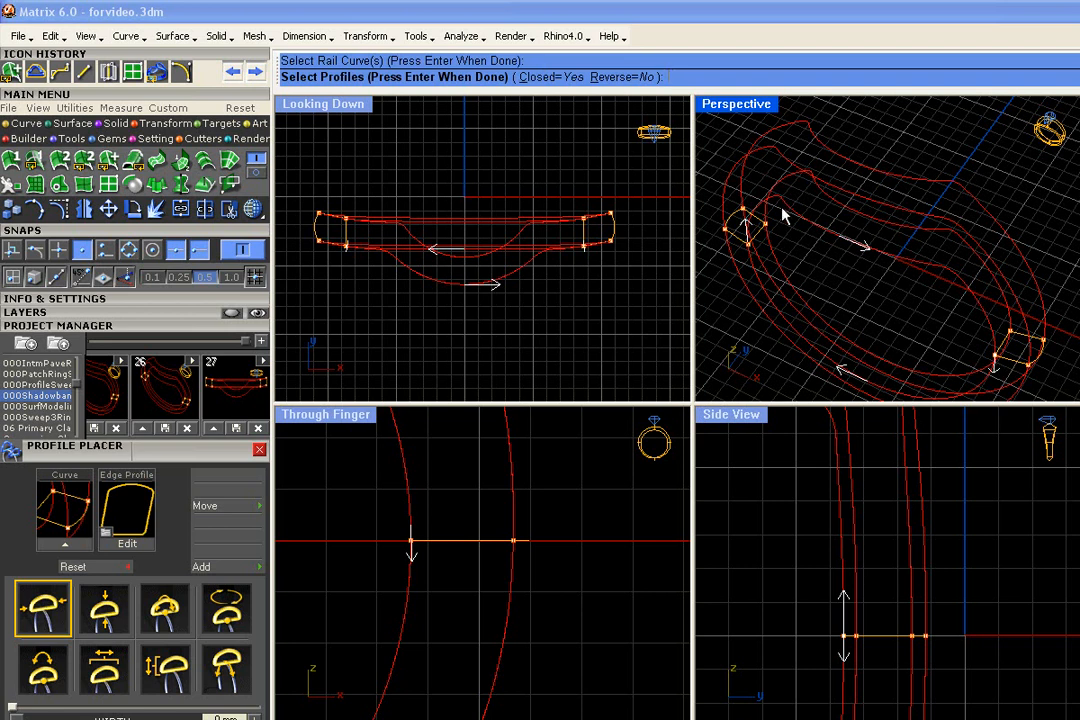
scroll(780, 208, "down", 2)
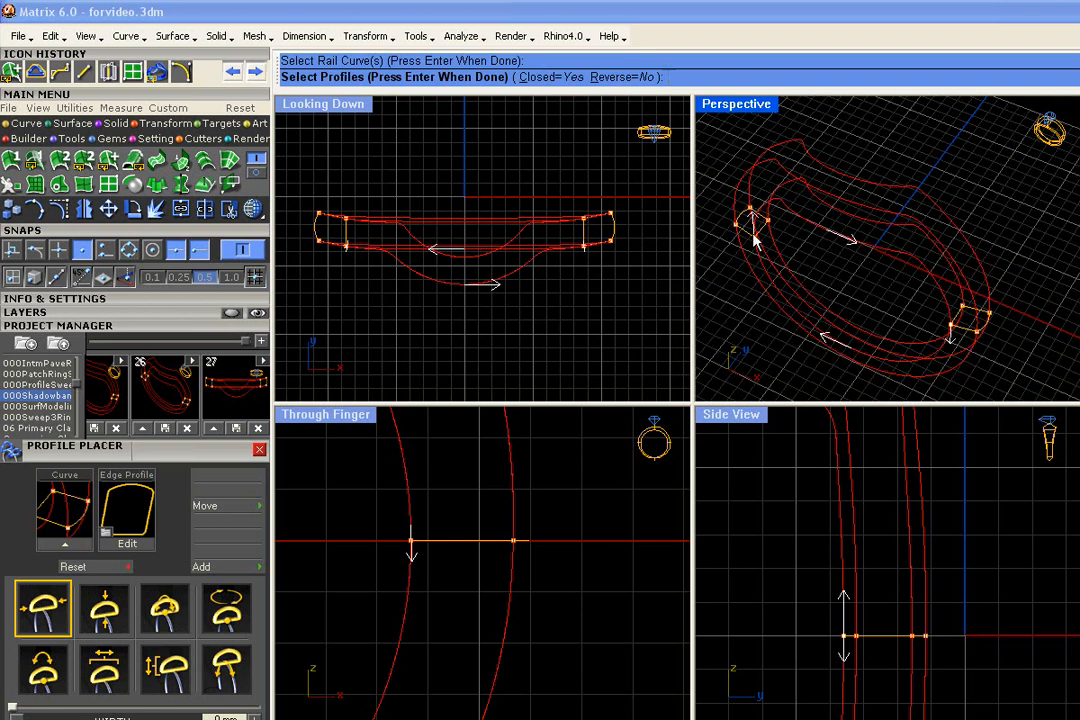
left_click(746, 231)
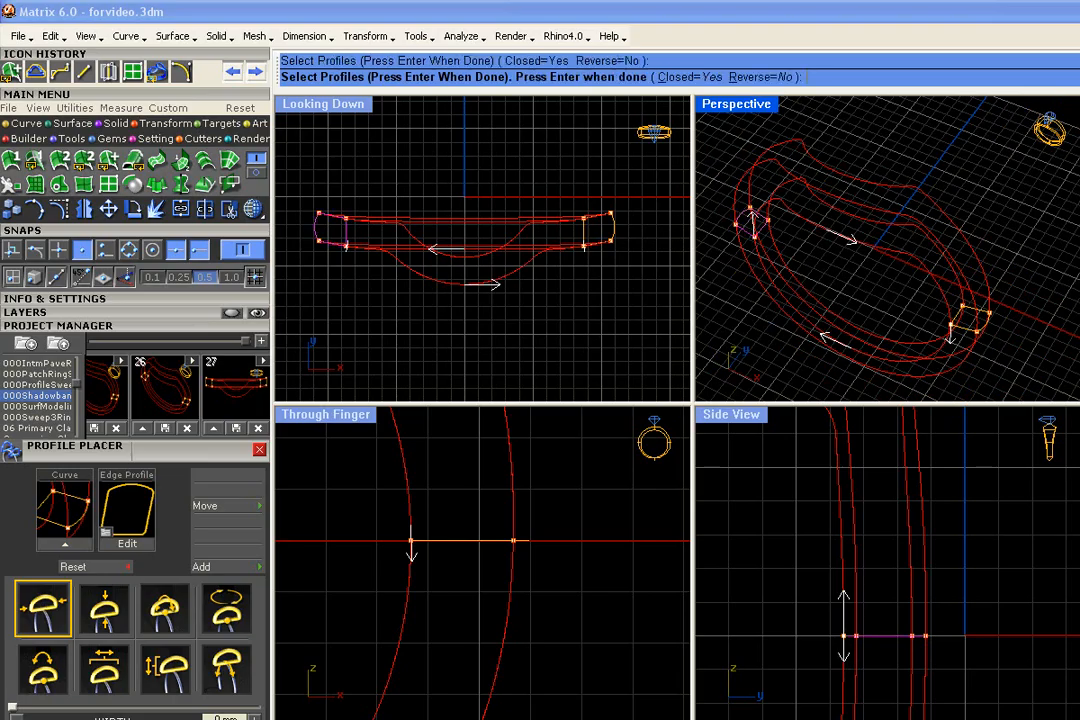
left_click(970, 328)
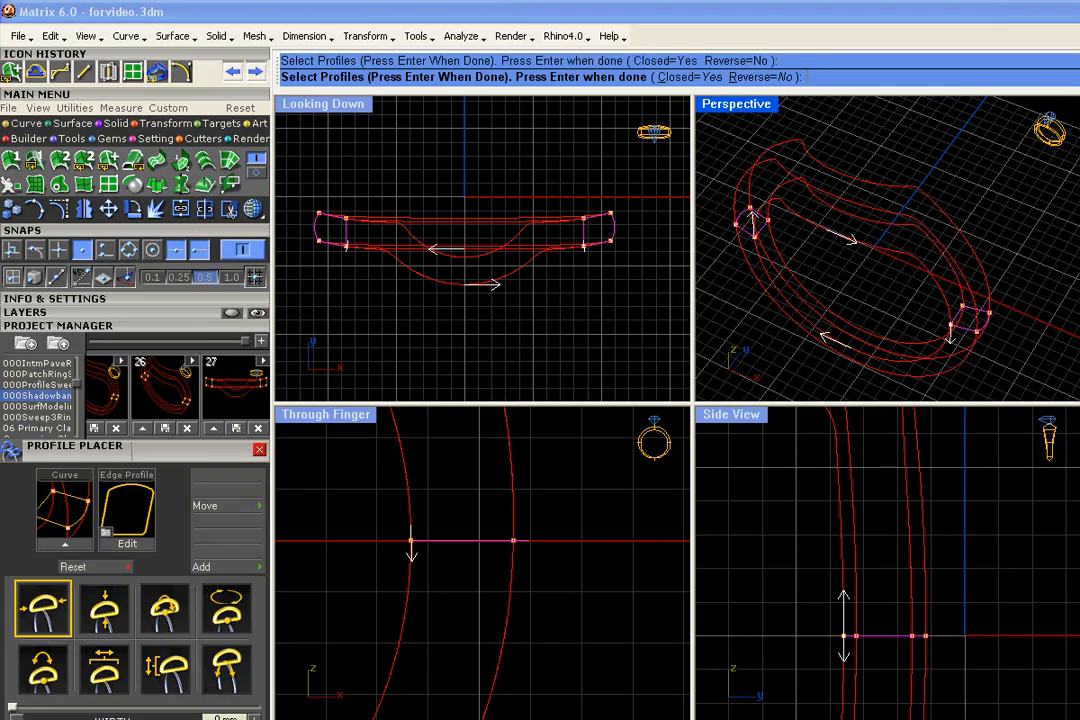
key("Return")
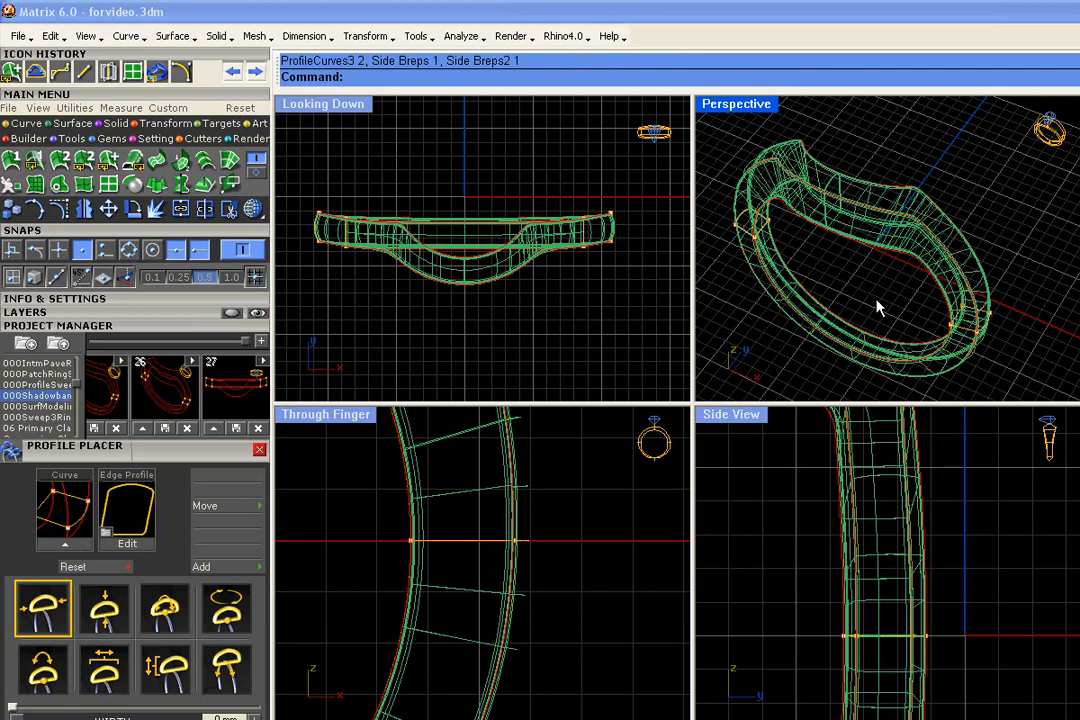
left_click(254, 209)
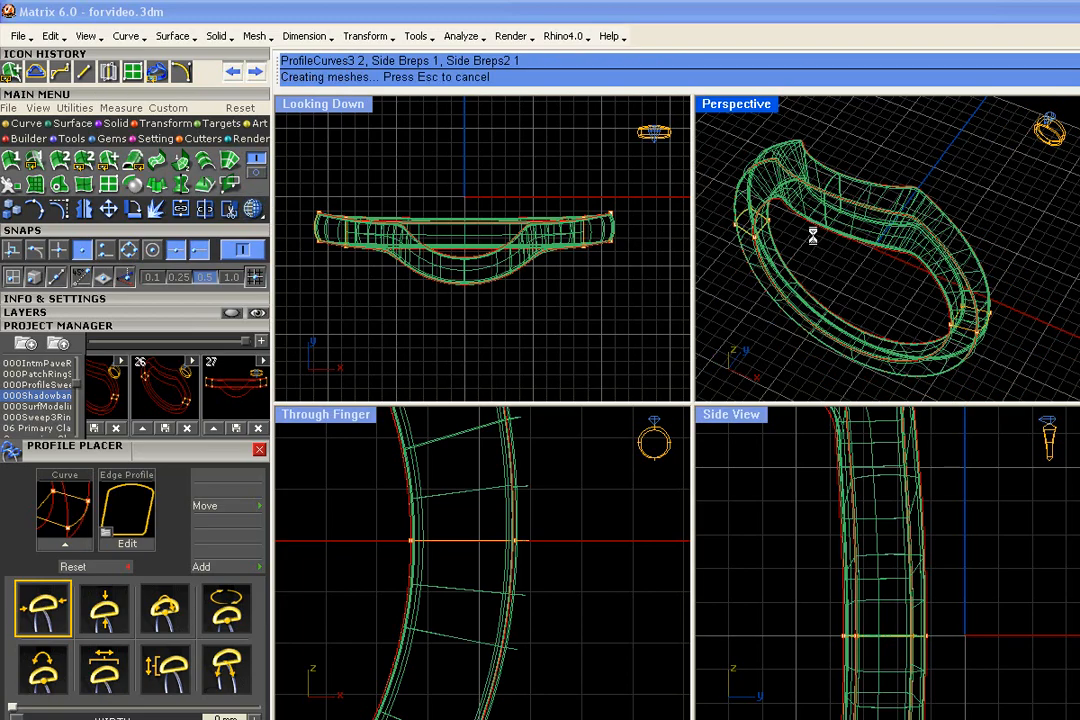
mouse_move(814, 241)
right_mouse_down()
mouse_move(817, 195)
mouse_move(875, 294)
mouse_move(855, 262)
mouse_move(863, 269)
mouse_move(880, 250)
right_mouse_up()
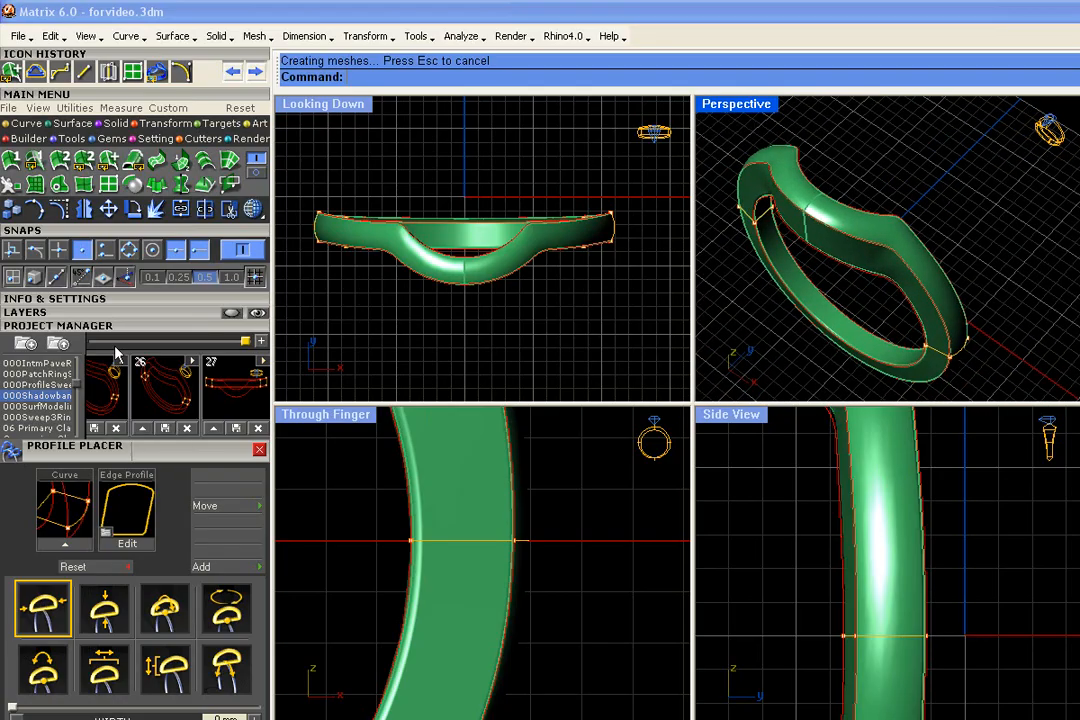
- Show the Lights layer with the reference photo and compare the band's shape with the pictured ring from several angles
left_click(68, 313)
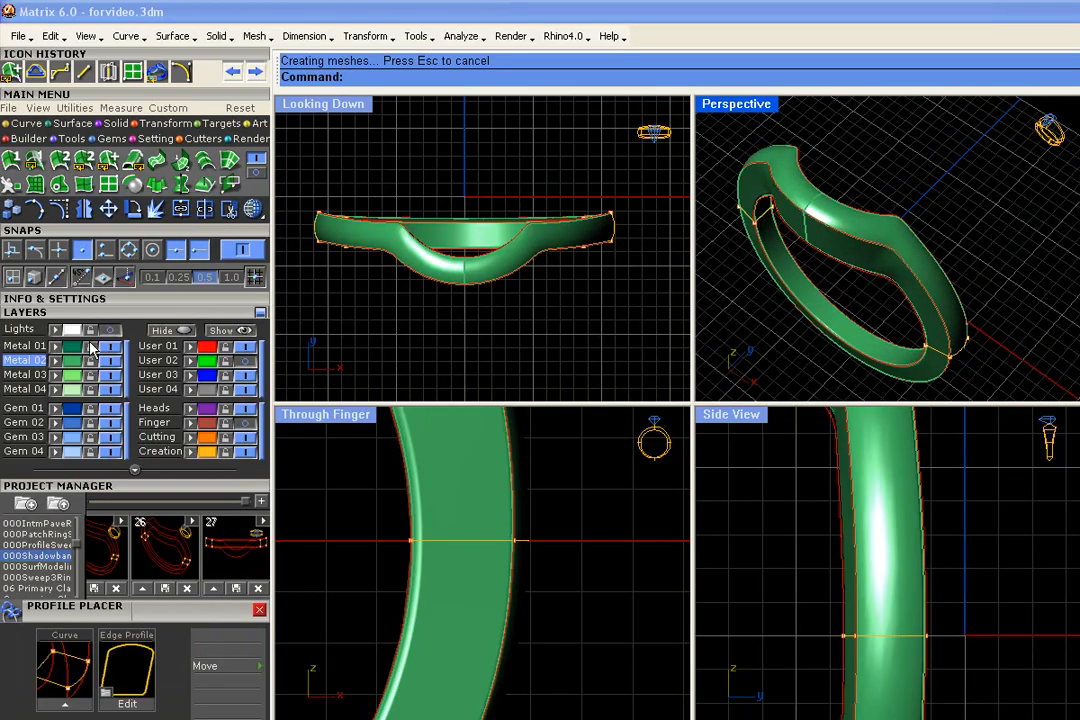
left_click(110, 328)
scroll(584, 300, "down", 3)
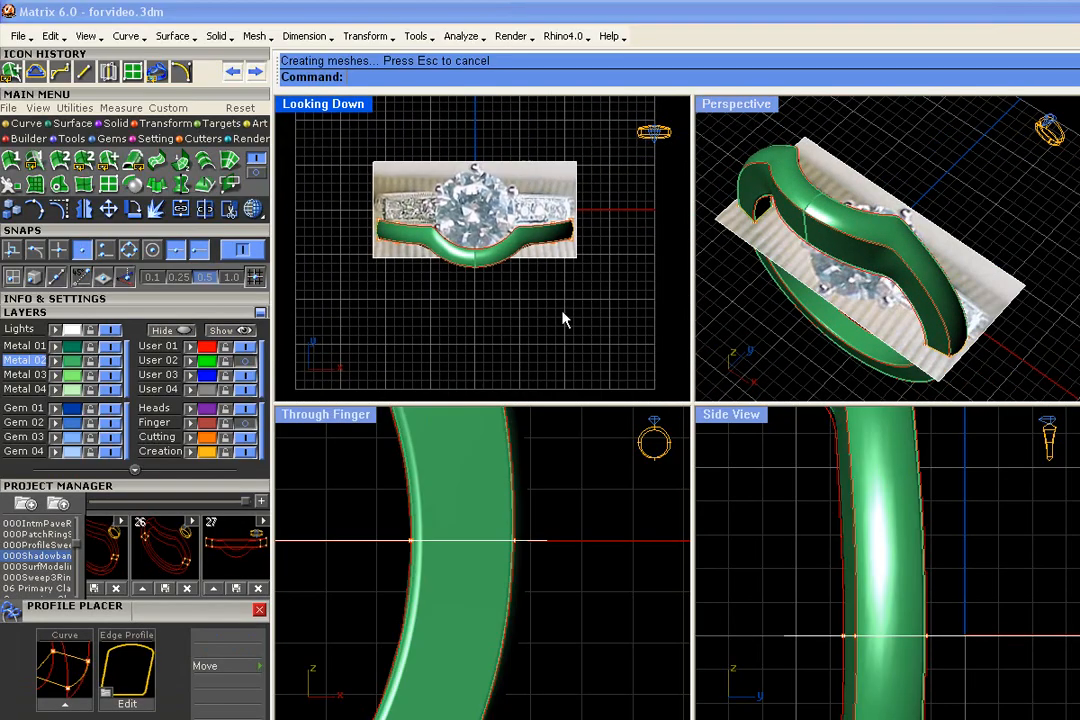
scroll(855, 542, "down", 4)
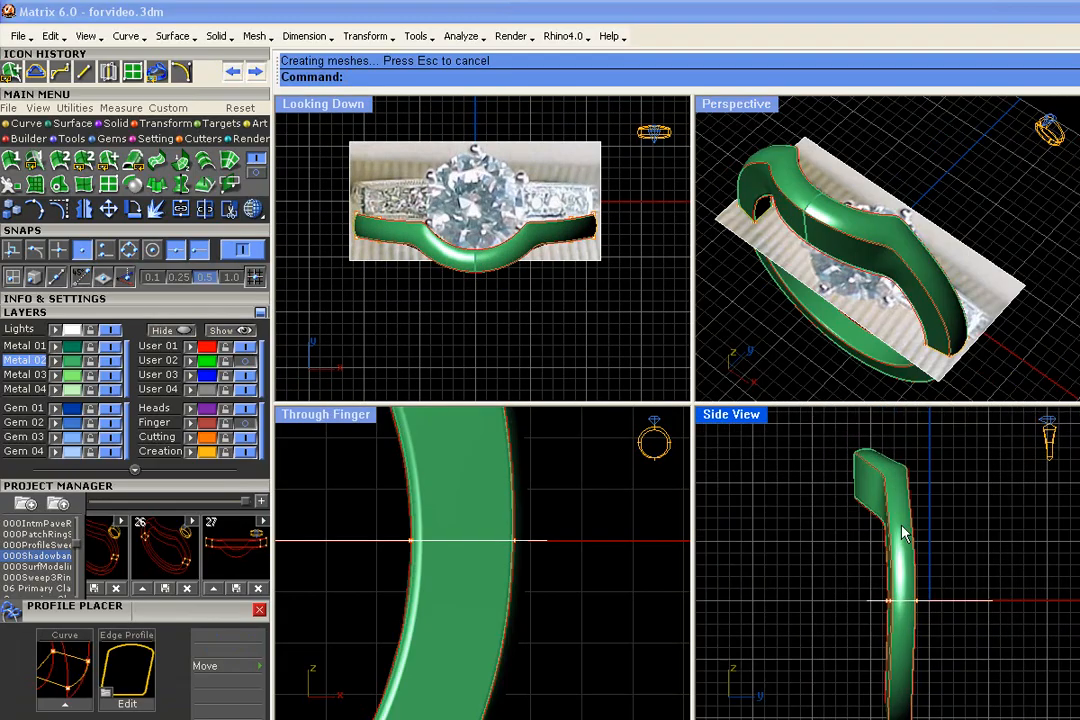
right_click_drag(912, 263, 975, 219)
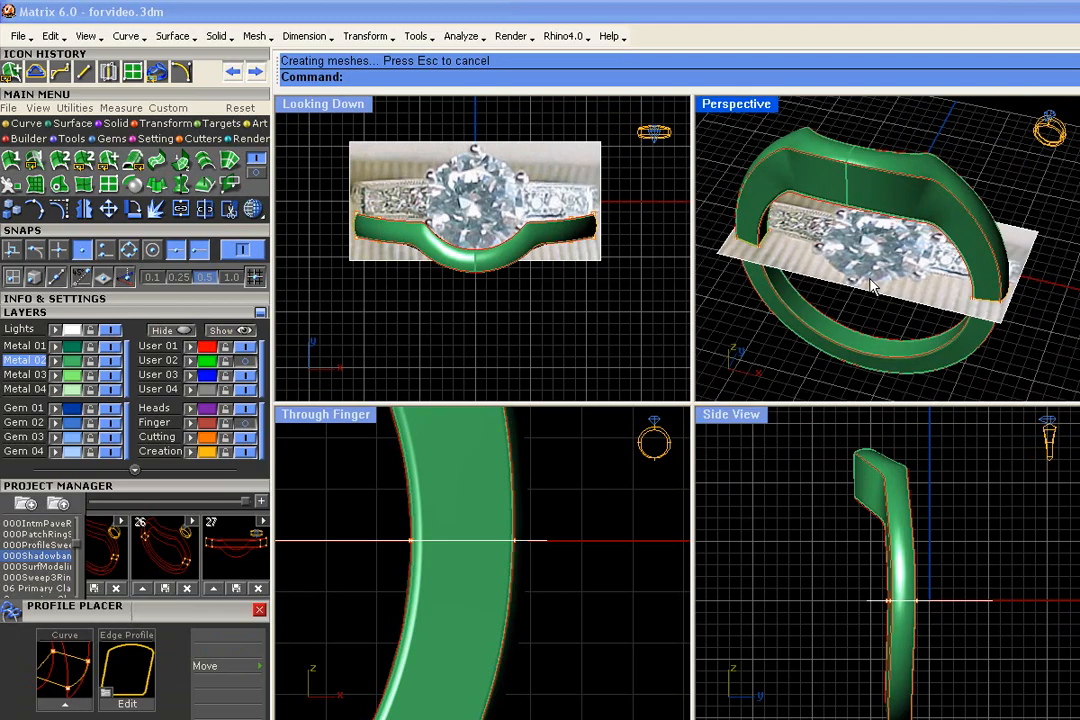
right_click_drag(868, 278, 870, 292)
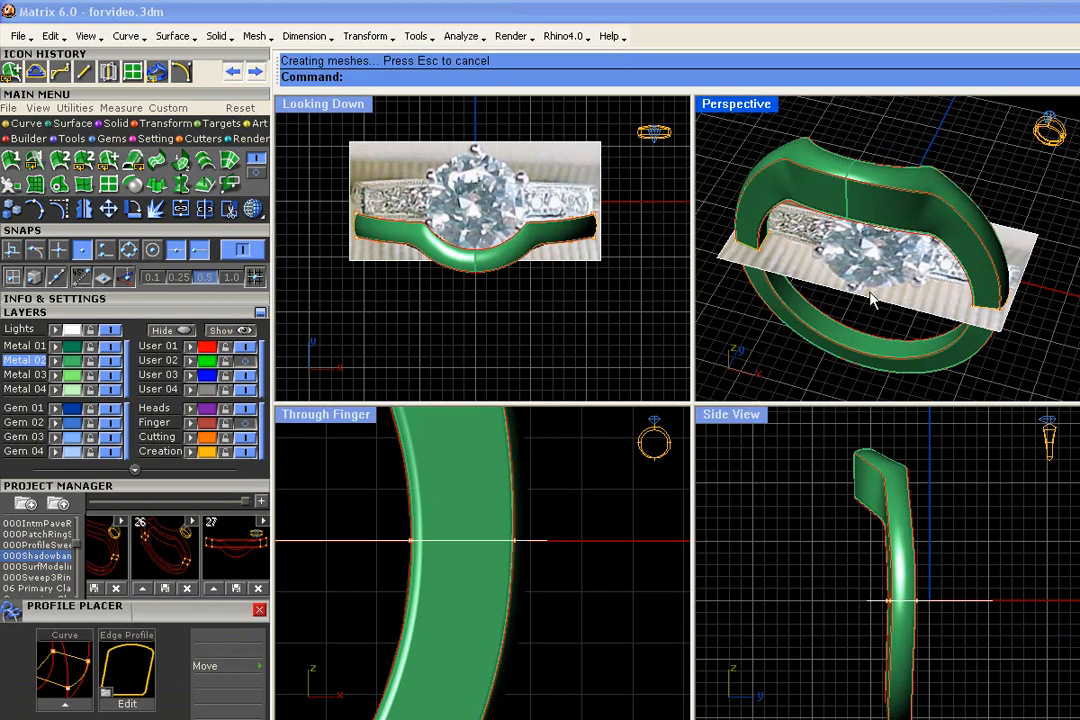
right_click_drag(870, 295, 843, 275)
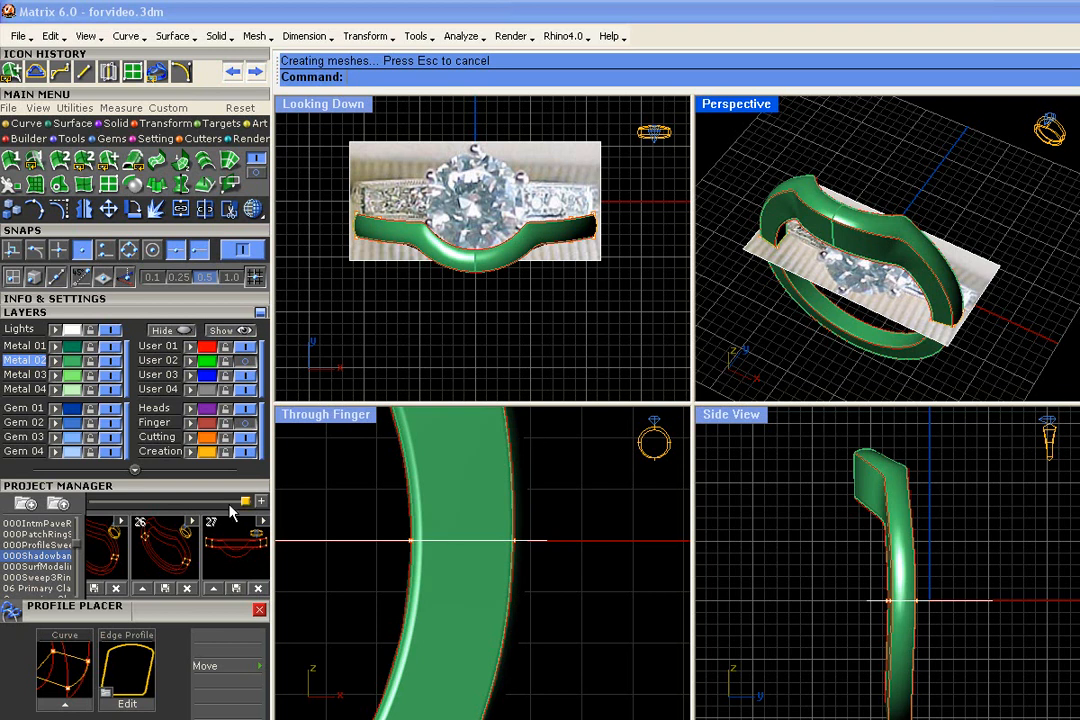
- Hide the Lights layer and show the User 02 and Finger layers with the construction curves and ring rails
left_click(545, 368)
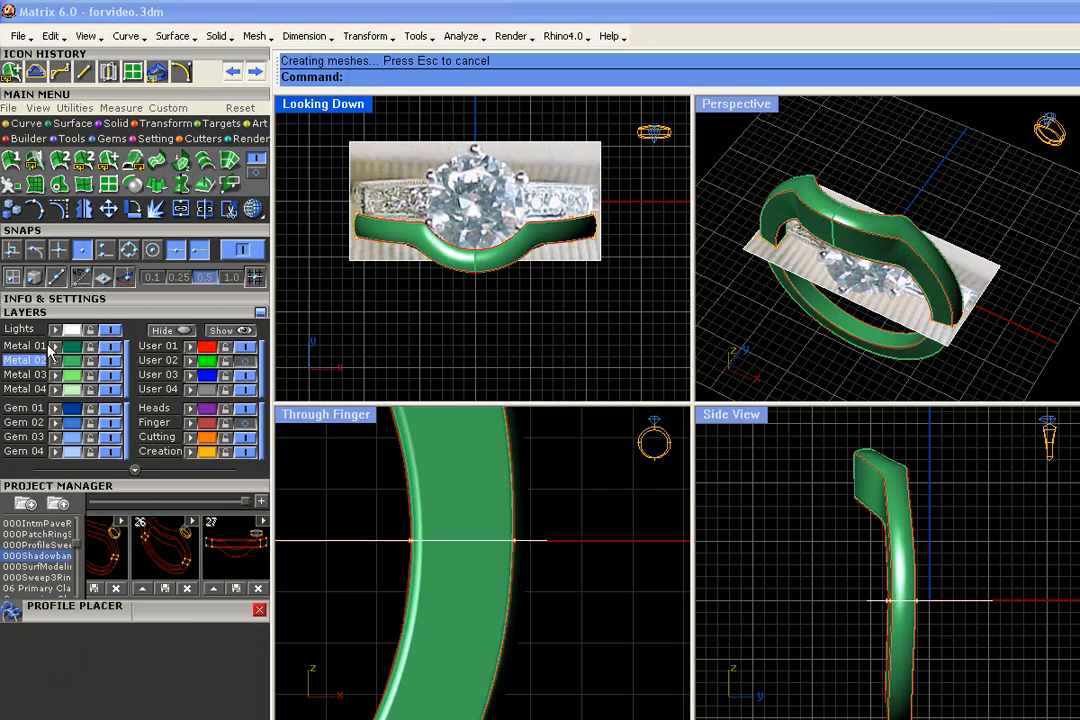
left_click(110, 329)
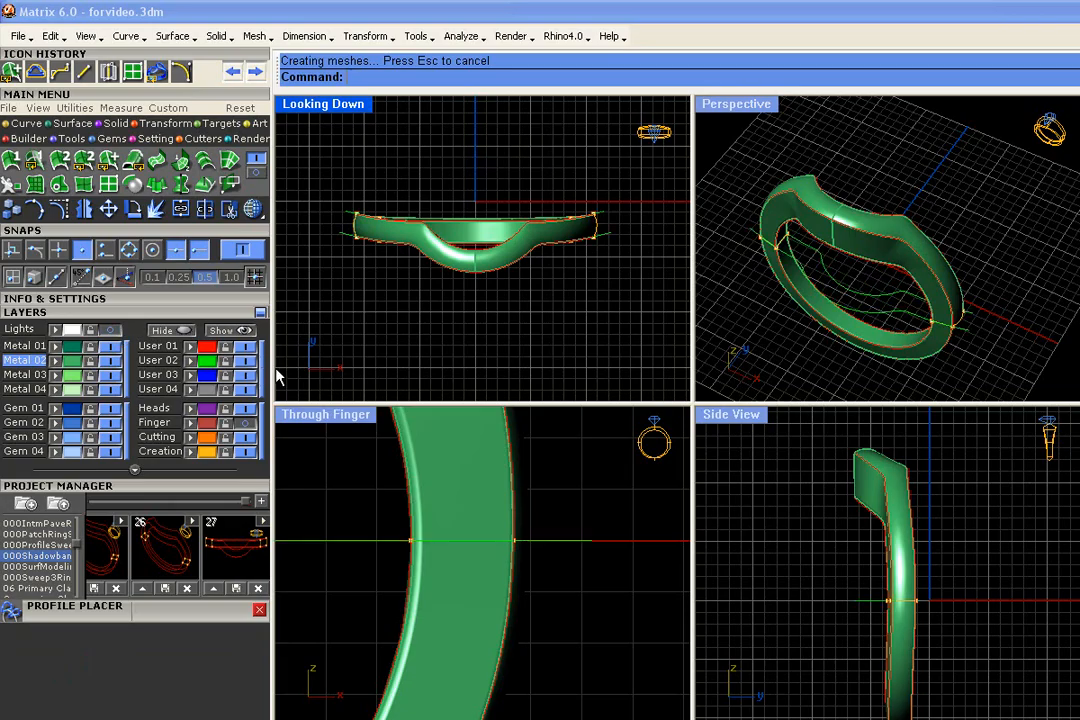
left_click(247, 424)
right_click_drag(870, 342, 880, 208)
scroll(838, 224, "up", 2)
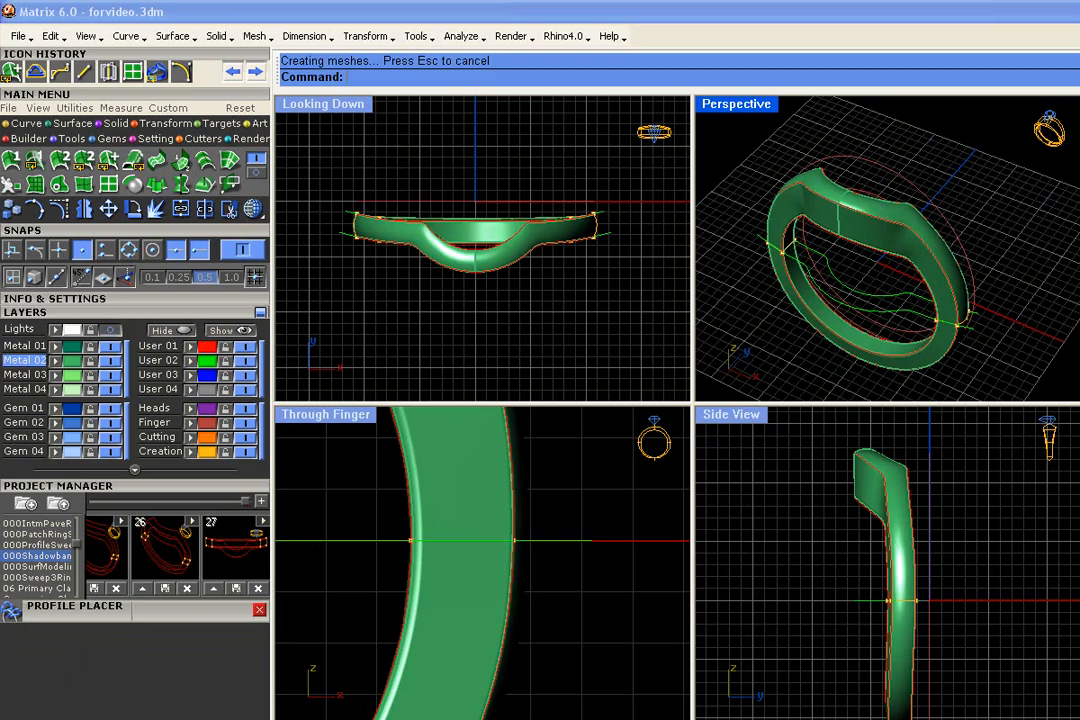
- Try moving the three middle control points of the front flat construction curve outward to widen the band's bulge
left_click(893, 318)
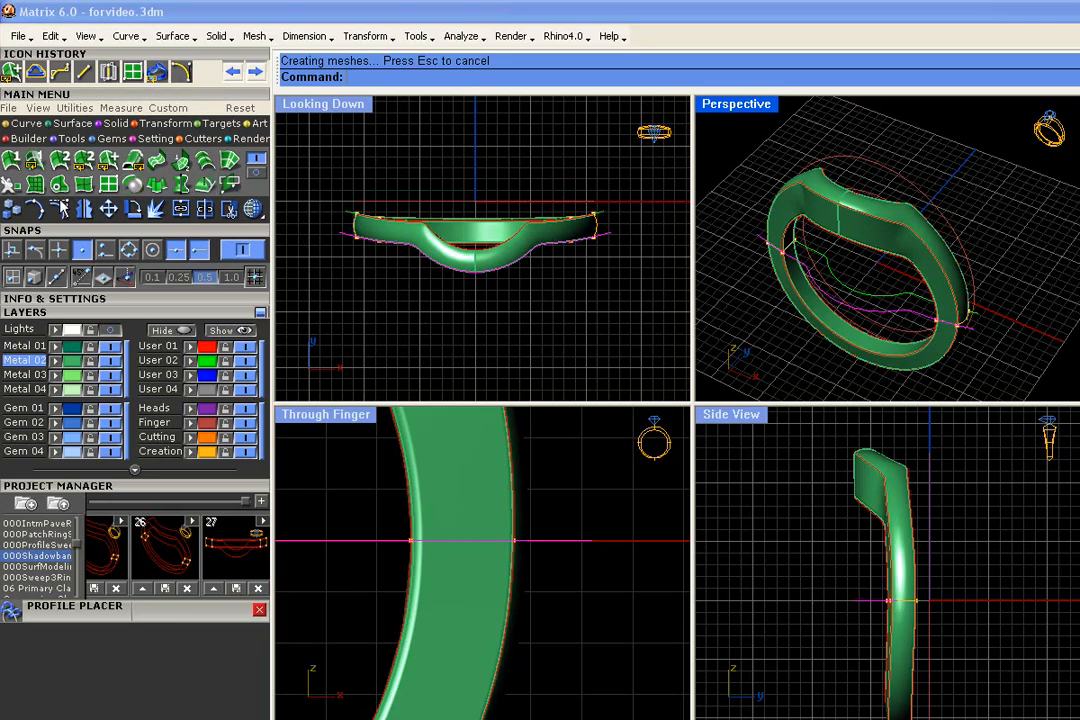
key("F10")
right_click_drag(856, 316, 900, 285)
left_click_drag(859, 224, 1006, 317)
scroll(501, 256, "up", 4)
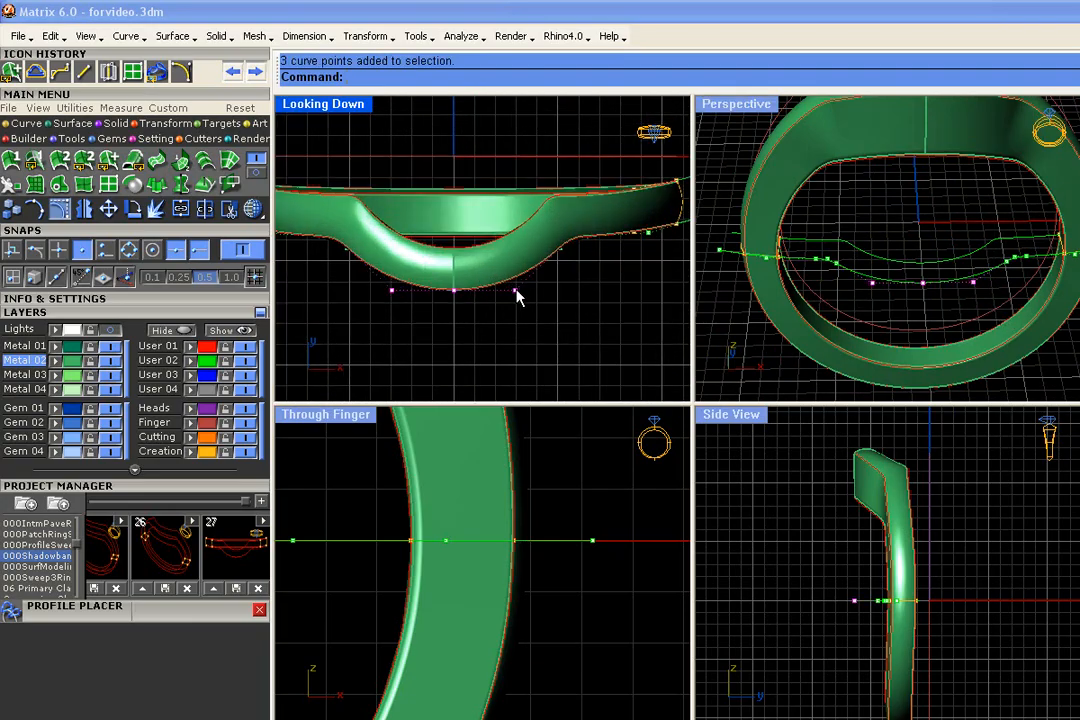
left_click_drag(514, 291, 515, 313)
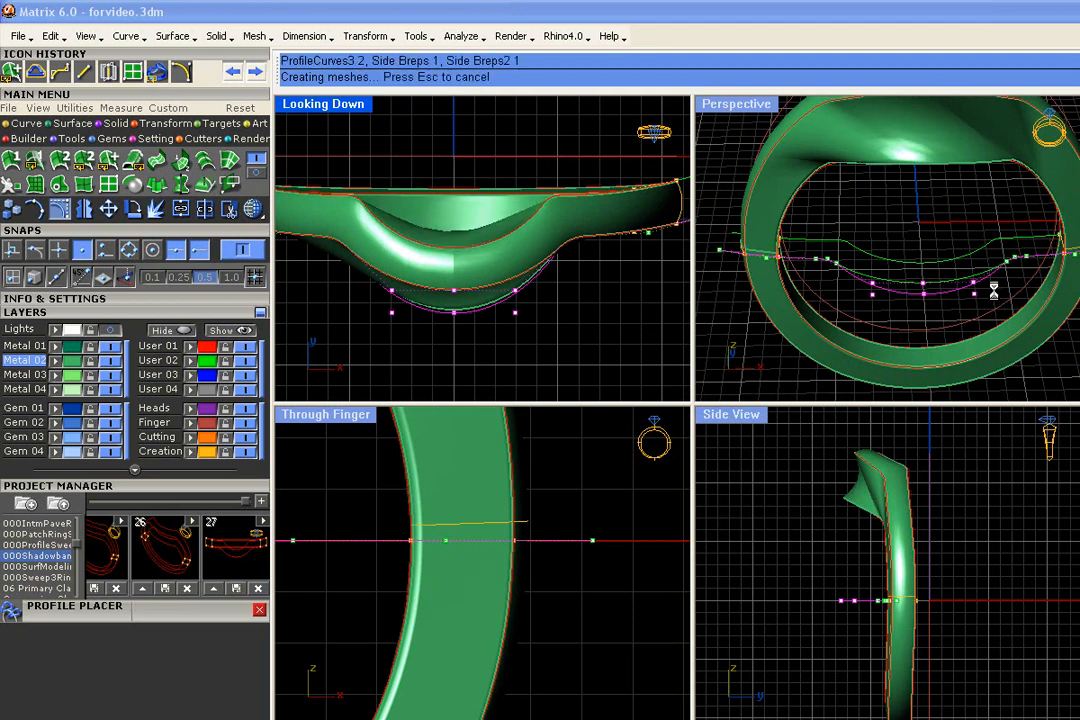
scroll(997, 299, "down", 3)
right_click_drag(991, 318, 978, 293)
- Undo the control point move on the front construction curve and turn its points off
key("ctrl+z")
right_click_drag(909, 289, 942, 330)
key("Escape")
key("Escape")
right_click_drag(847, 305, 828, 352)
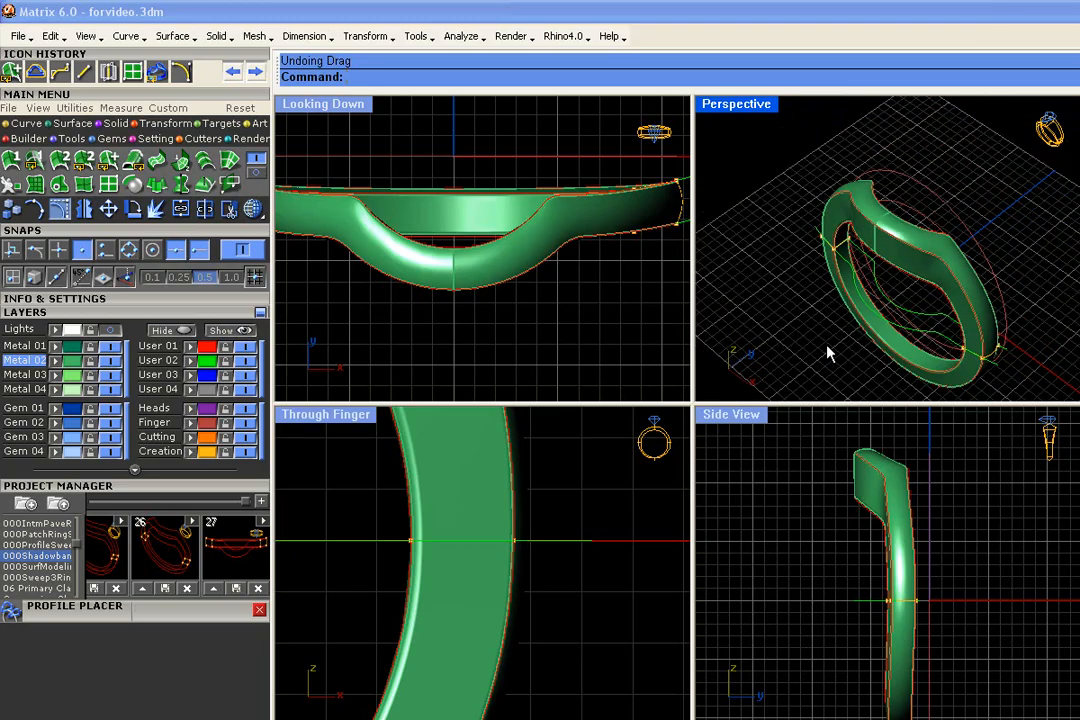
- Try raising the outside ring rail's top thickness to about 5.63 mm and undo the change
left_click(938, 202)
key("F6")
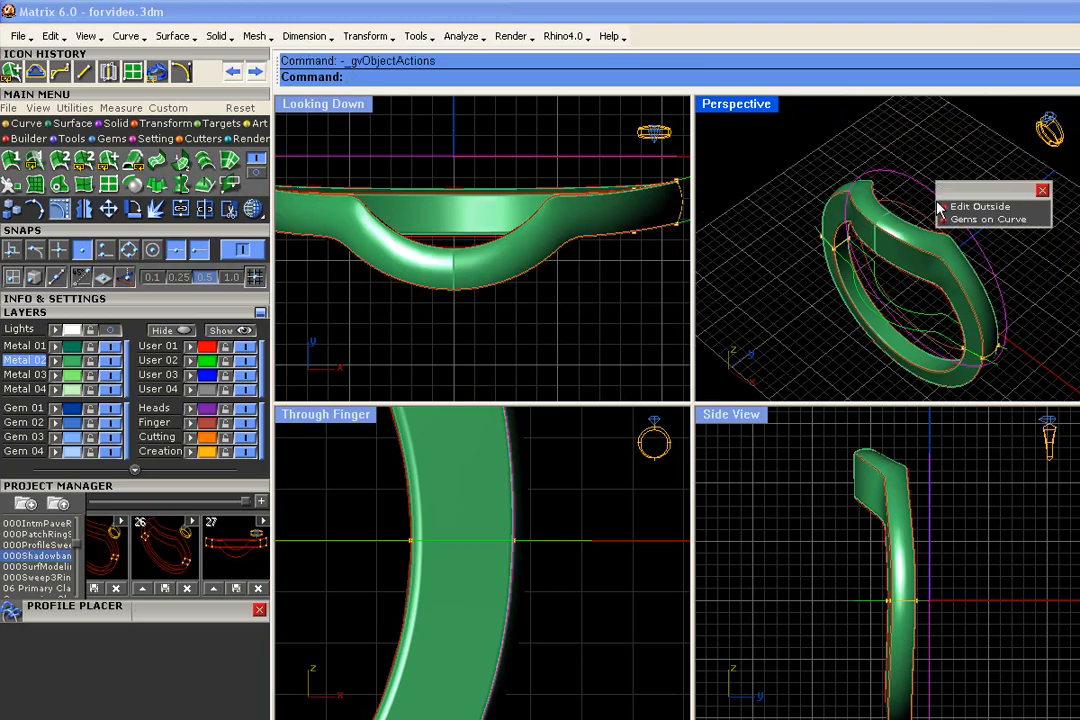
left_click(945, 207)
left_click_drag(953, 206, 957, 190)
right_click(957, 191)
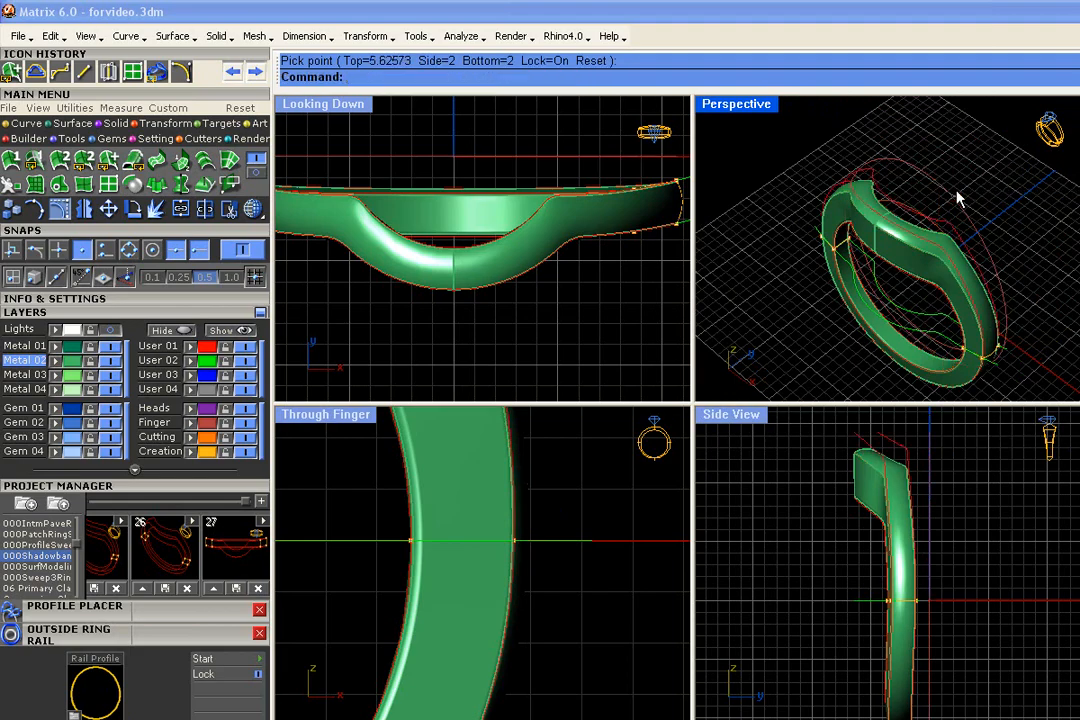
right_click_drag(914, 517, 901, 534)
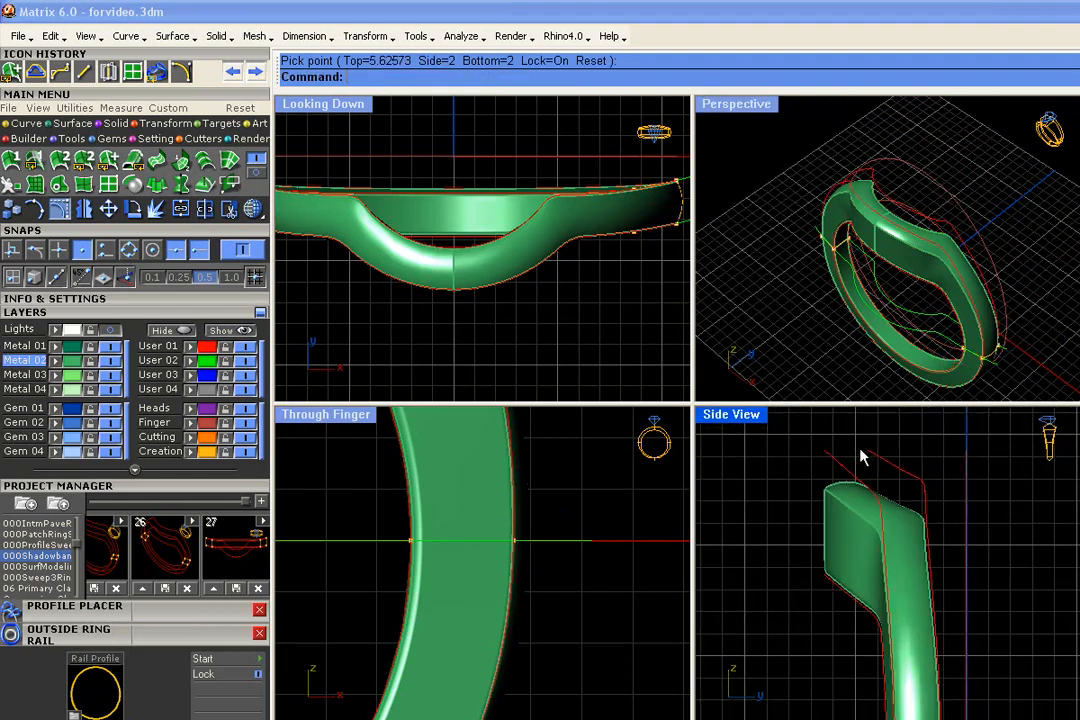
key("ctrl+z")
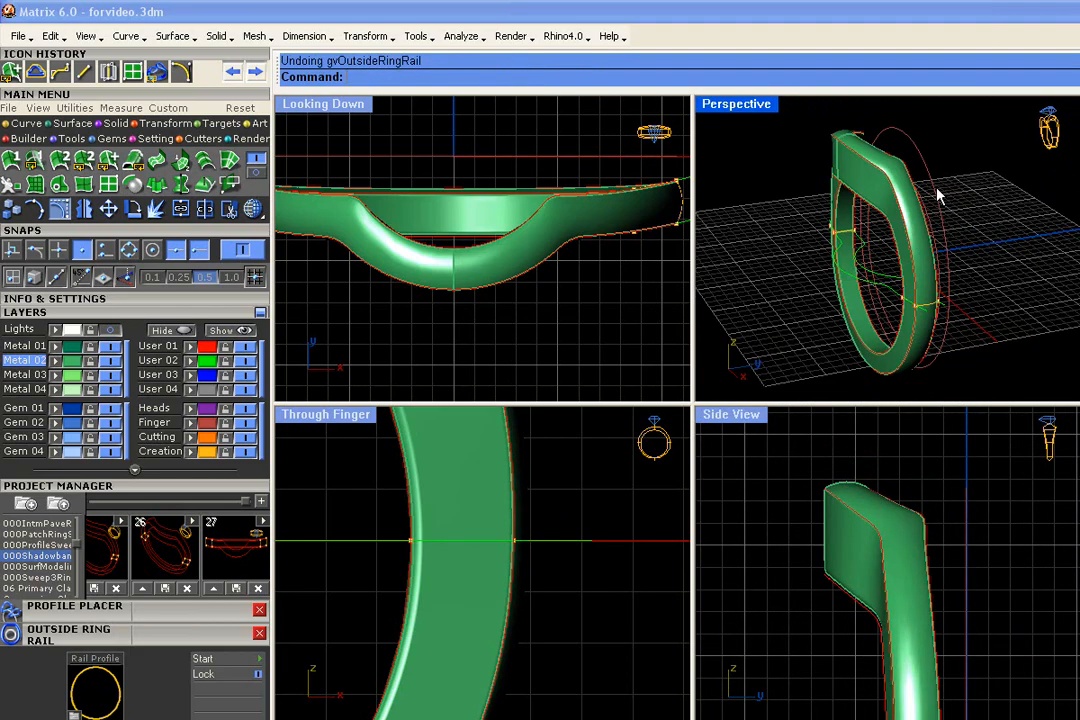
- Select the closed profile on the band's positive X side and open it for editing in Profile Placer
right_click_drag(970, 190, 957, 282)
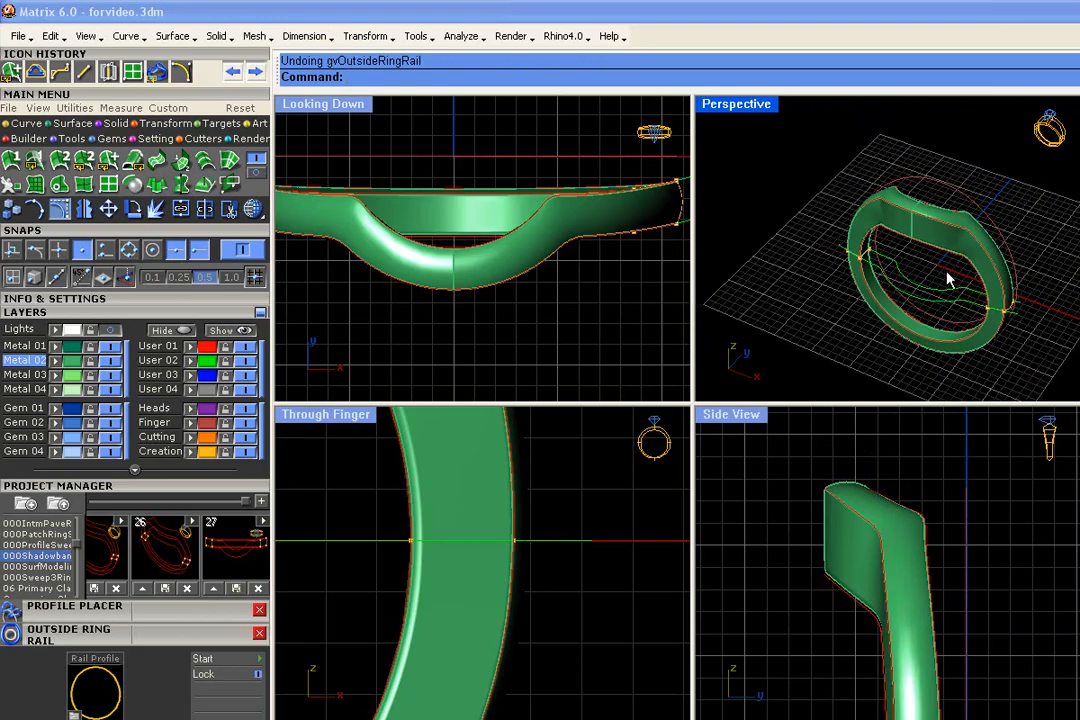
scroll(1010, 334, "up", 4)
right_click_drag(1010, 334, 1011, 320)
scroll(1011, 320, "up", 2)
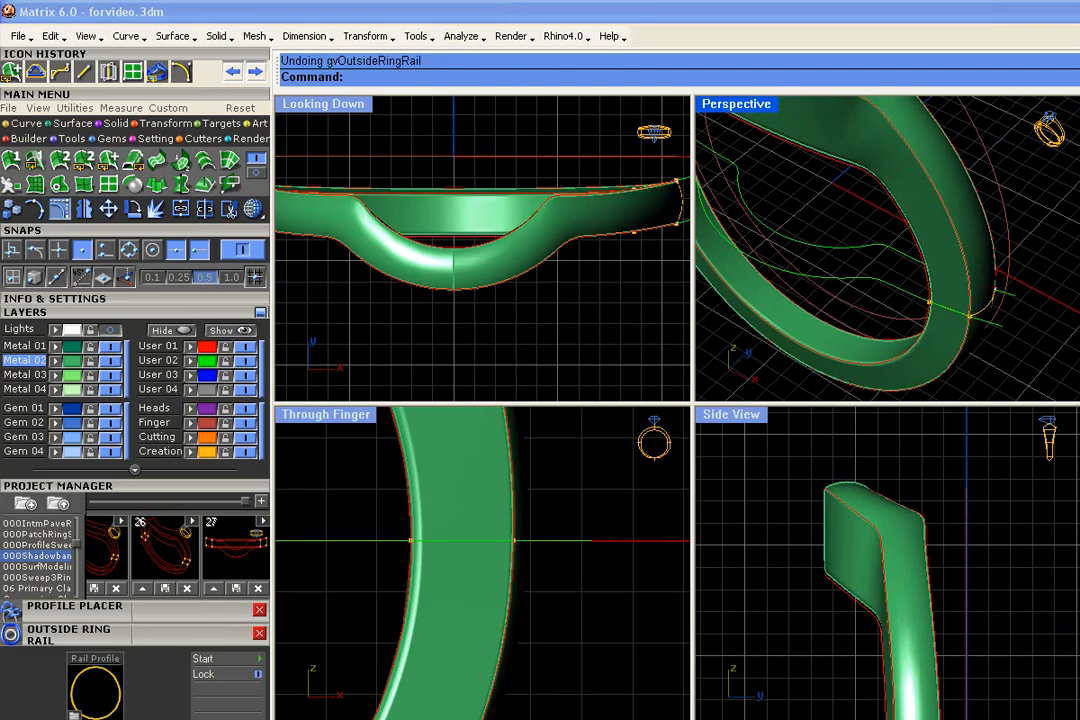
left_click(1004, 318)
left_click(1032, 349)
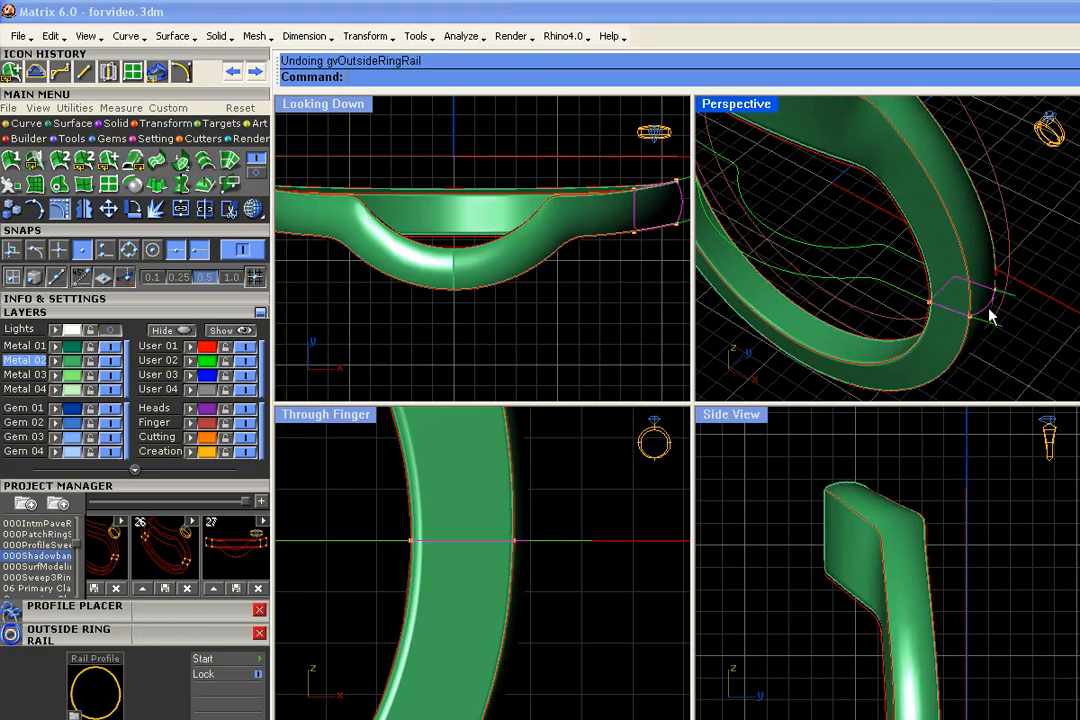
scroll(995, 316, "down", 2)
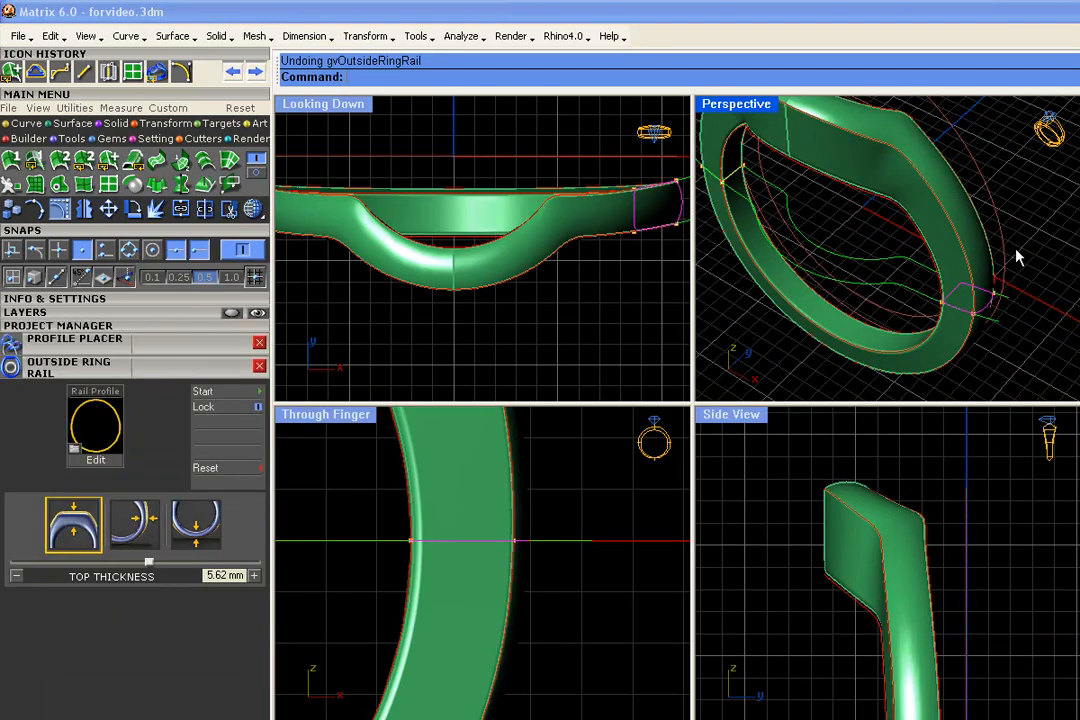
scroll(907, 320, "up", 4)
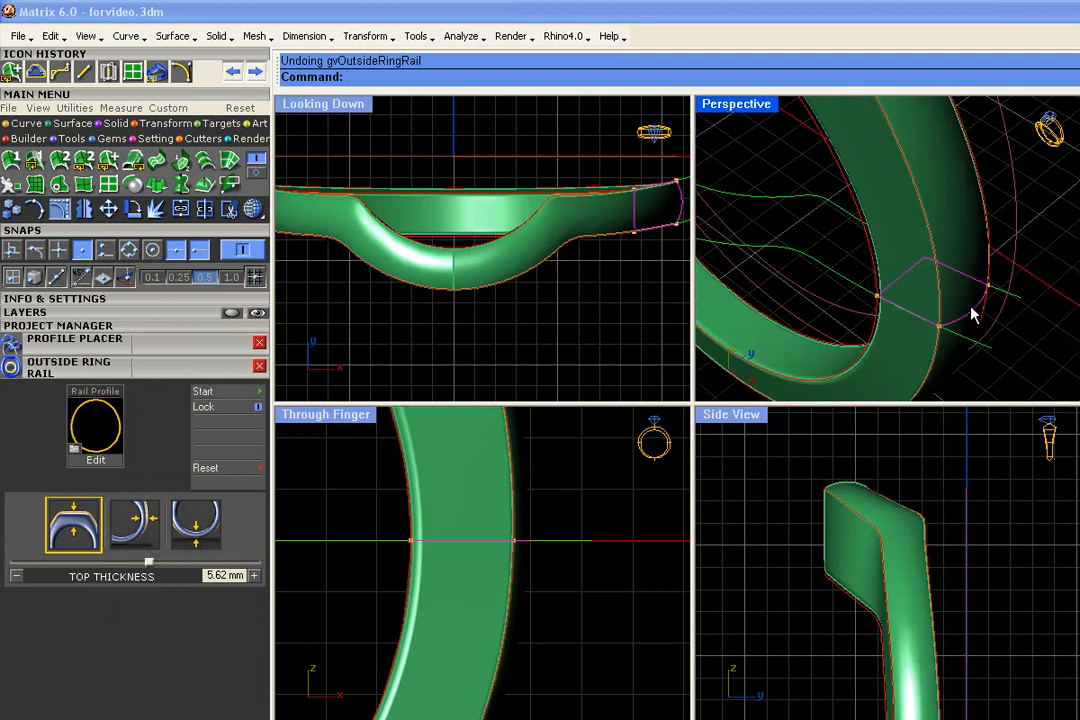
left_click(973, 314)
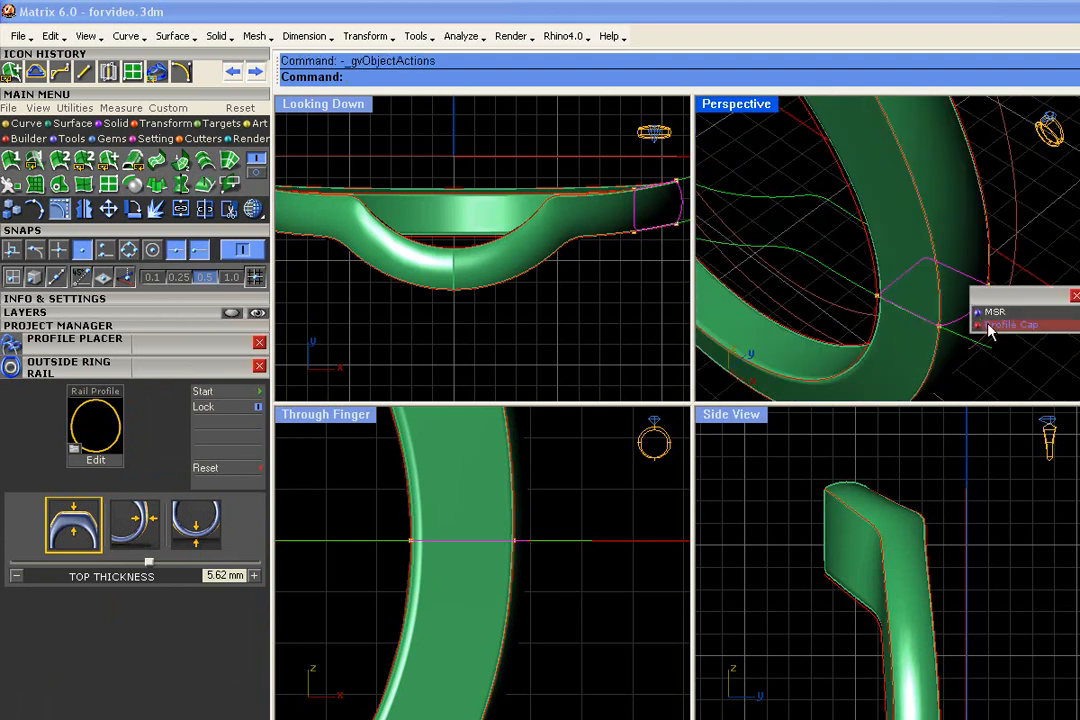
left_click(977, 320)
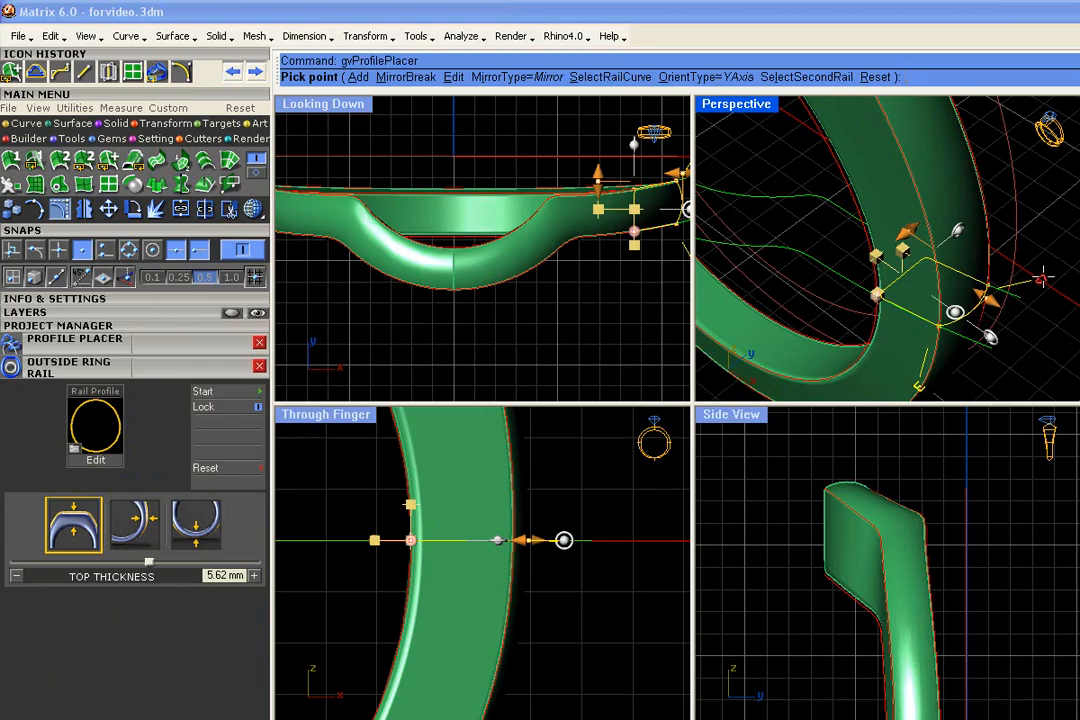
- Open the placed profile's edge shape in the Profile Editor
left_click(190, 344)
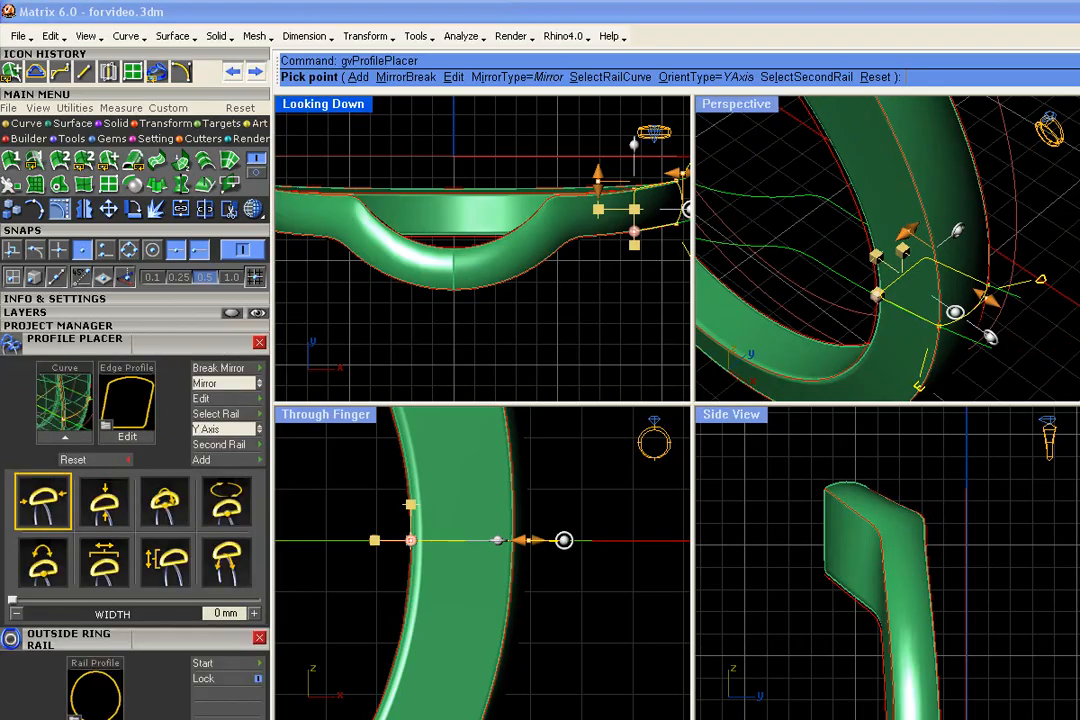
left_click(127, 440)
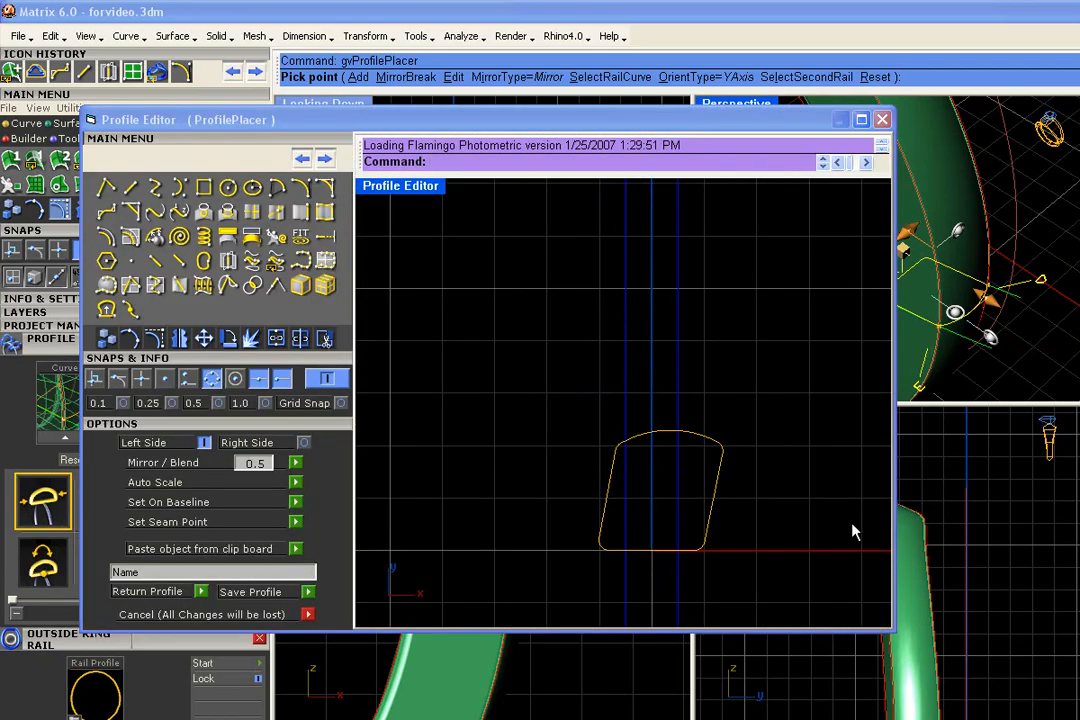
scroll(683, 478, "up", 2)
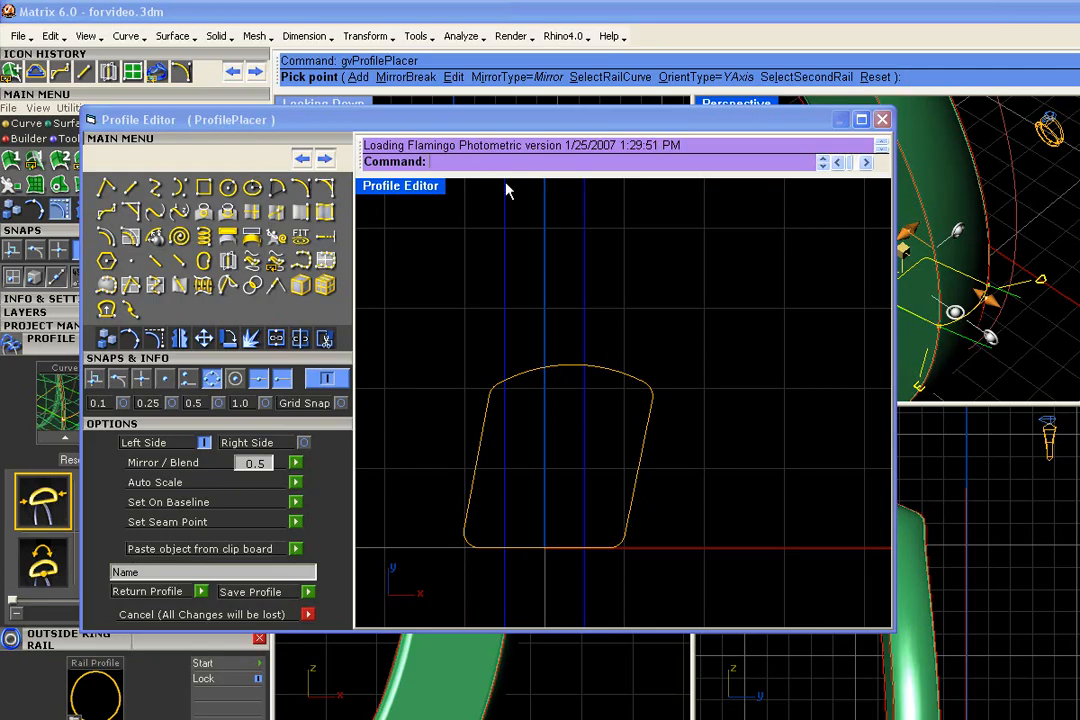
- Draw a small circle centred on the midpoint of the profile's curved top edge
scroll(571, 378, "up", 2)
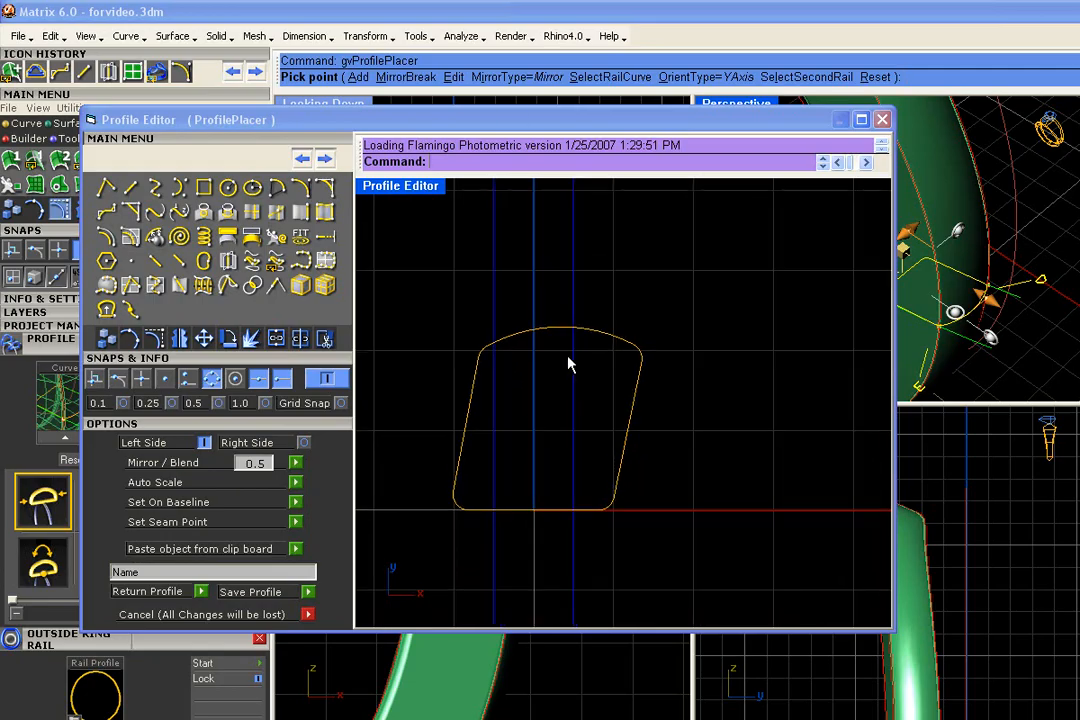
left_click(230, 190)
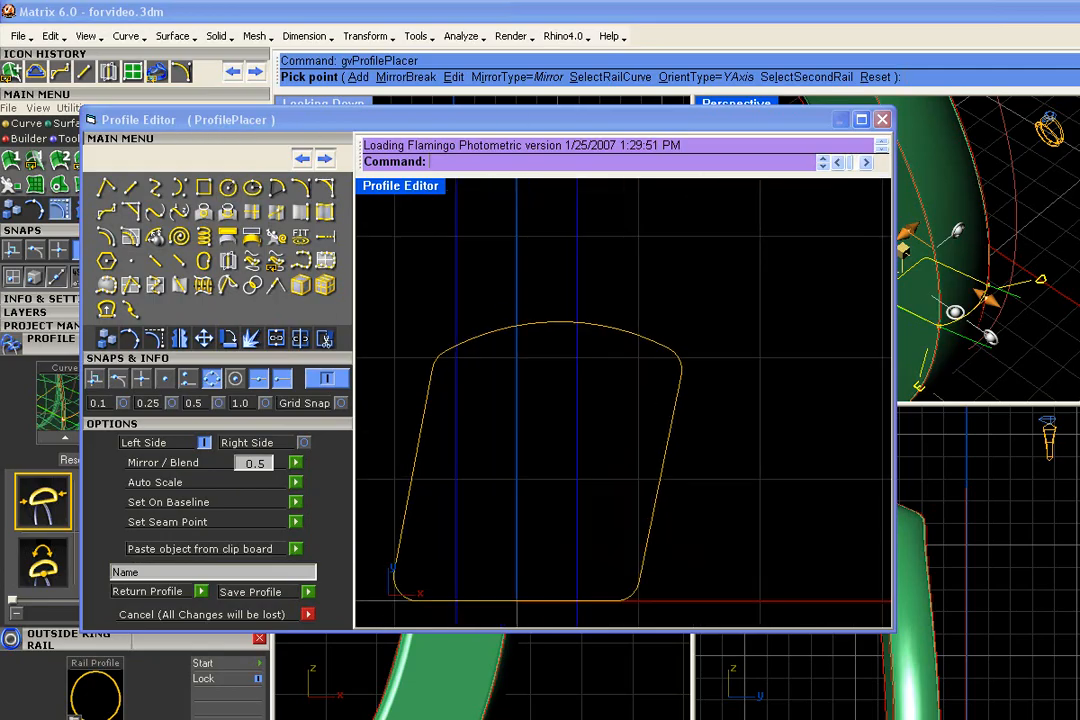
left_click(559, 322)
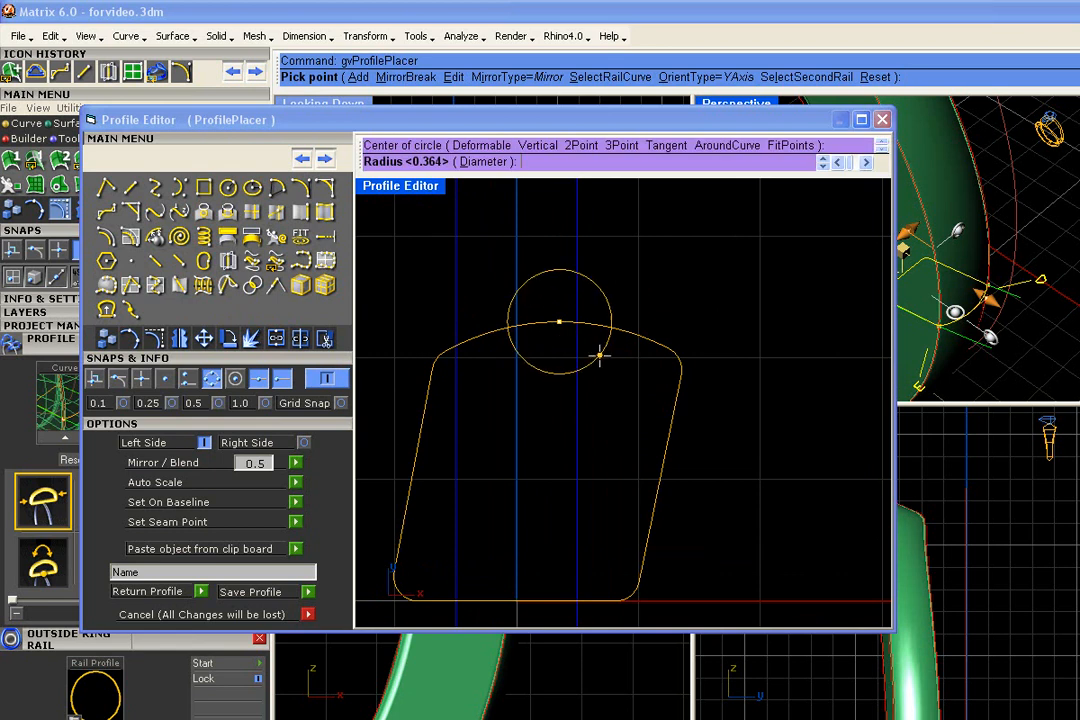
left_click(590, 352)
- Trim the circle's upper part and the top edge inside it, leaving a rounded notch in the profile
left_click_drag(657, 241, 493, 413)
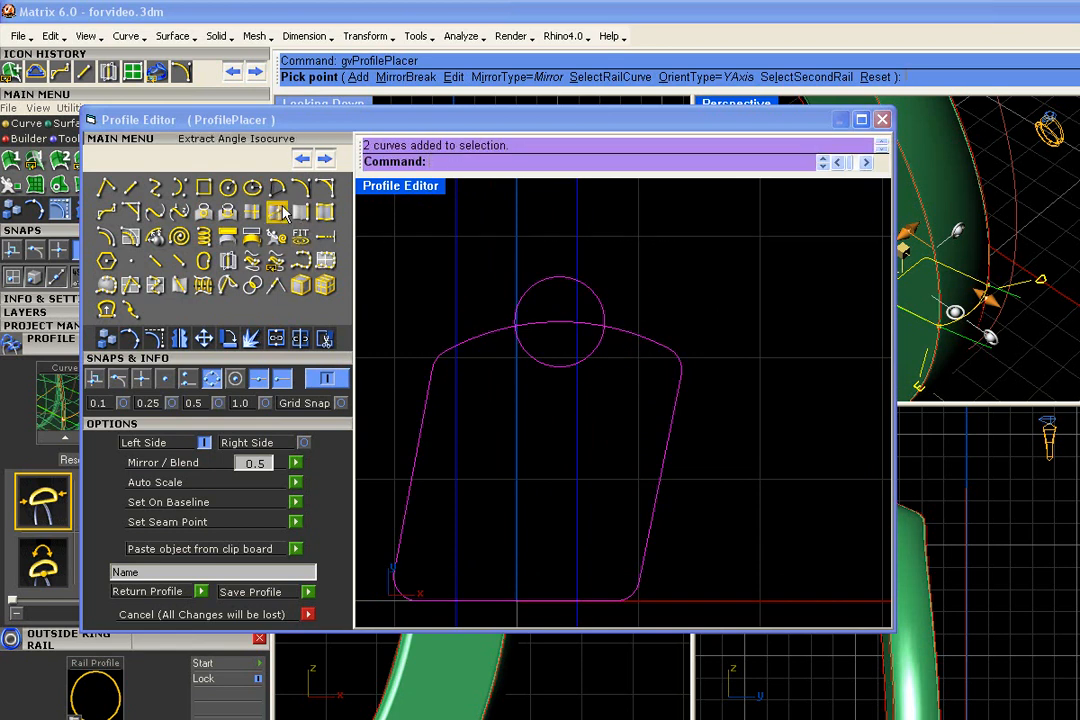
left_click(272, 284)
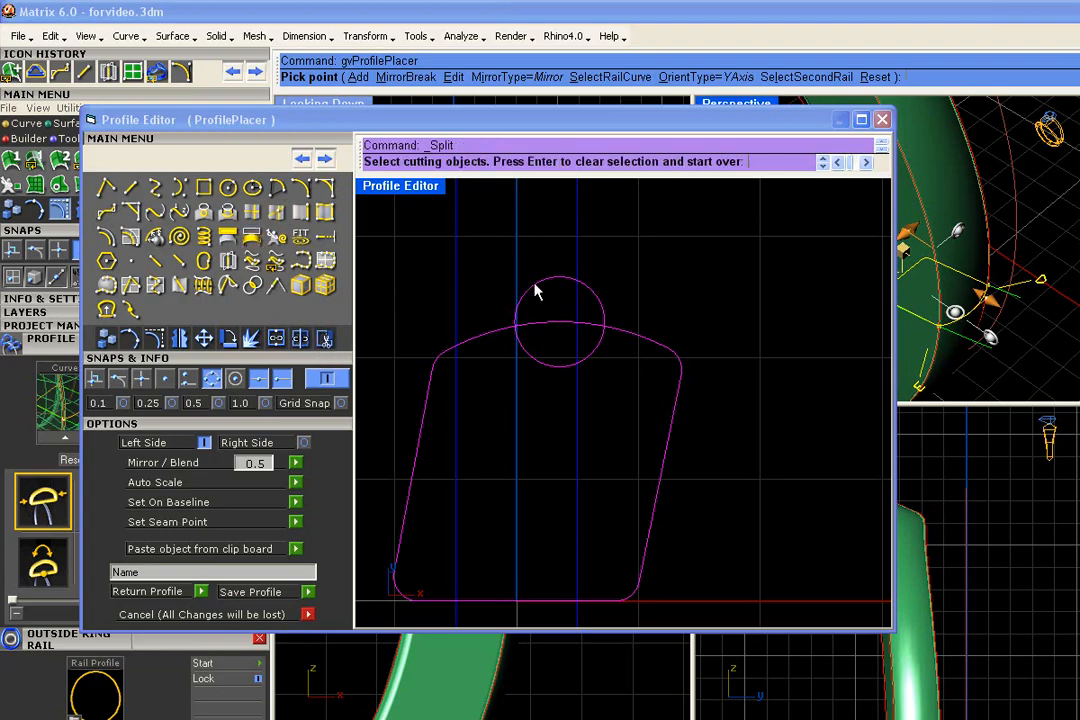
left_click(325, 338)
left_click(545, 284)
left_click(559, 326)
key("Return")
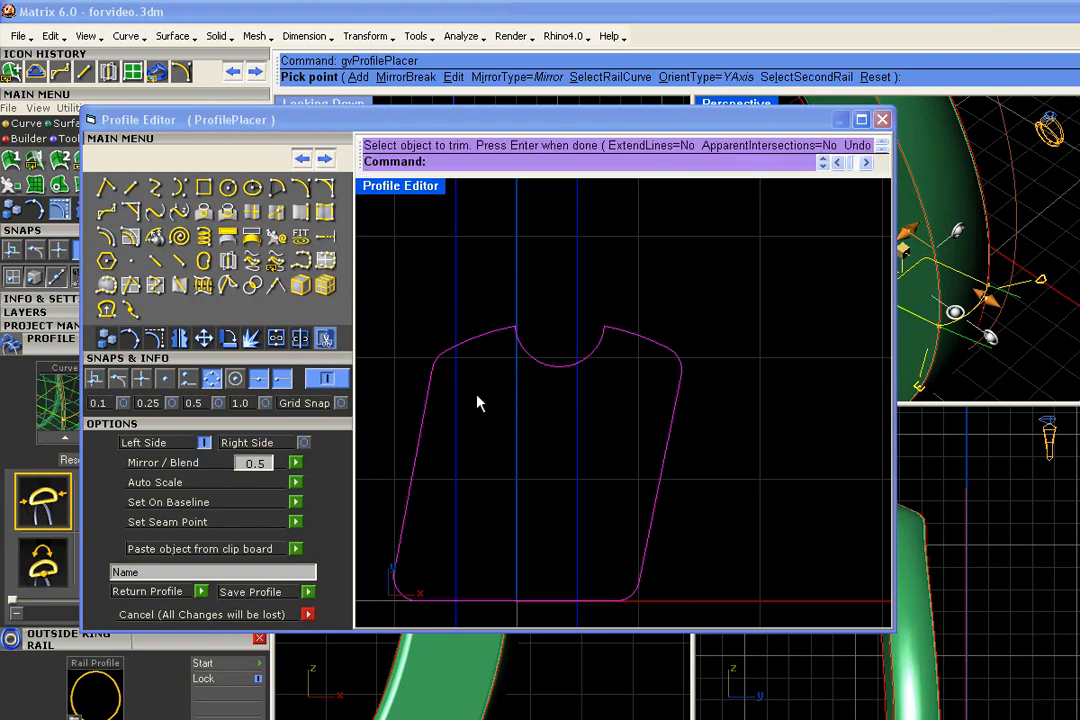
left_click(575, 273)
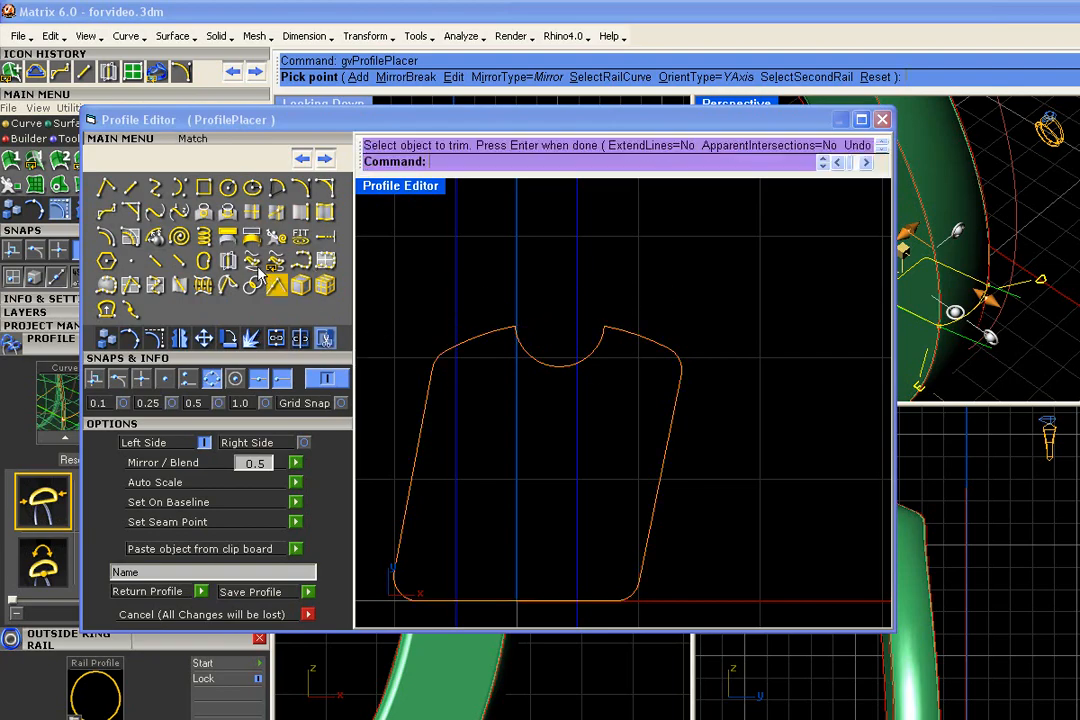
- Try rounding the notch's two upper corners with fillets of radius 0.2 and undo them
left_click(325, 188)
left_click(499, 338)
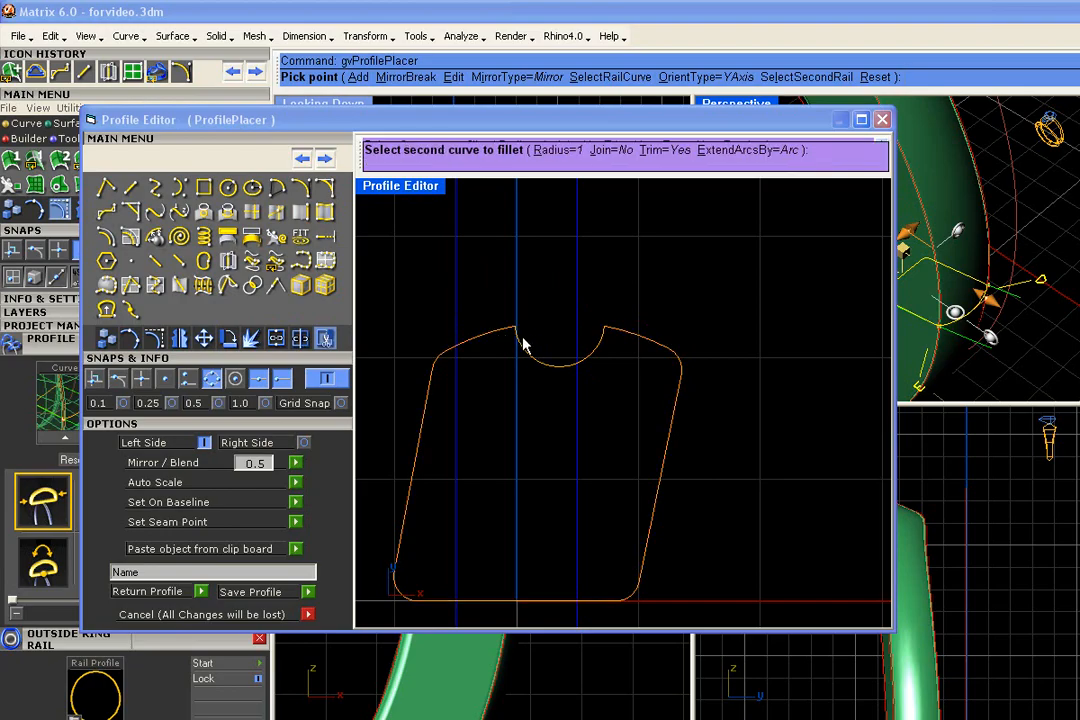
key("ctrl+z")
key("Return")
left_click(545, 146)
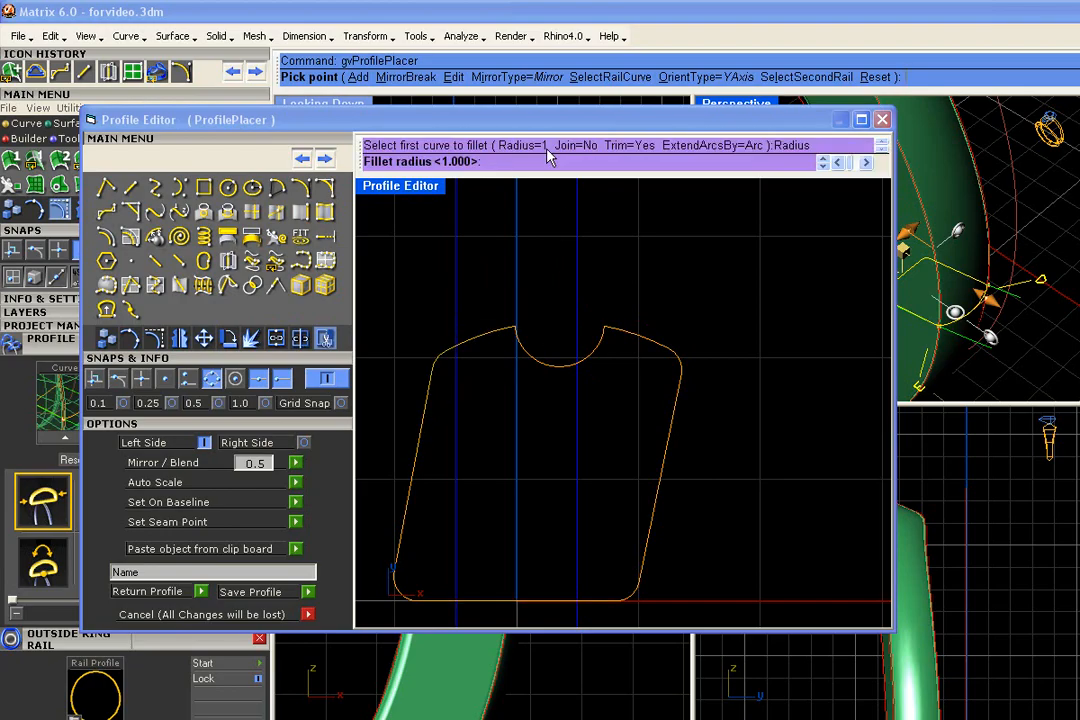
type(".2")
key("Return")
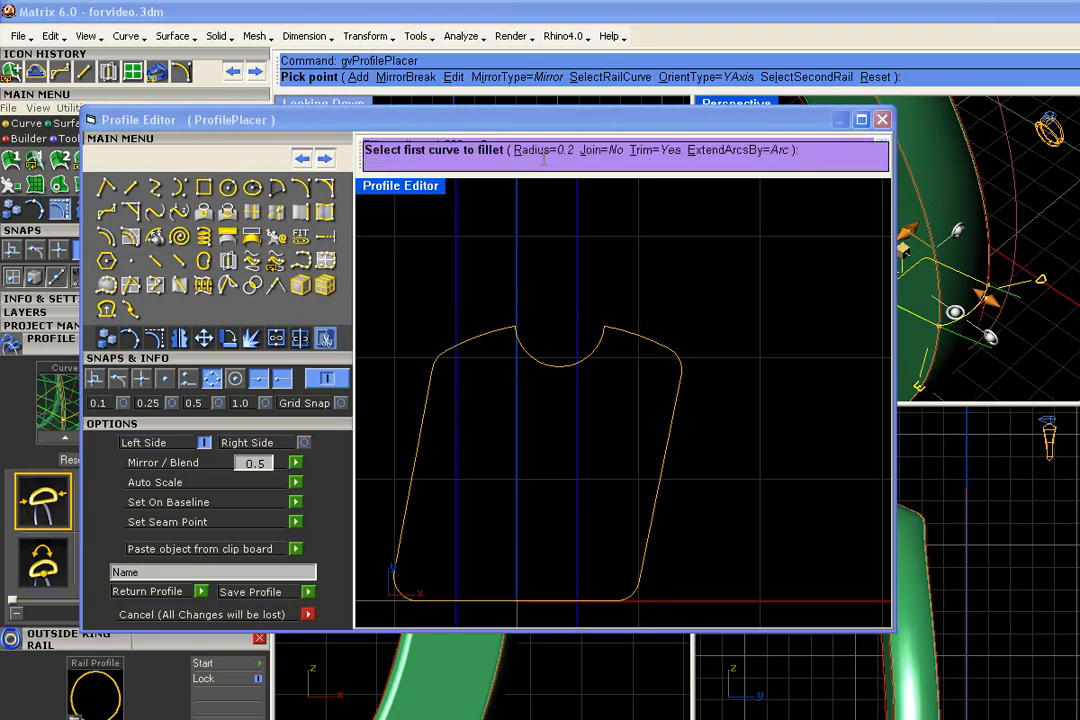
left_click(496, 343)
left_click(518, 345)
key("Return")
left_click(598, 345)
left_click_drag(538, 436, 540, 434)
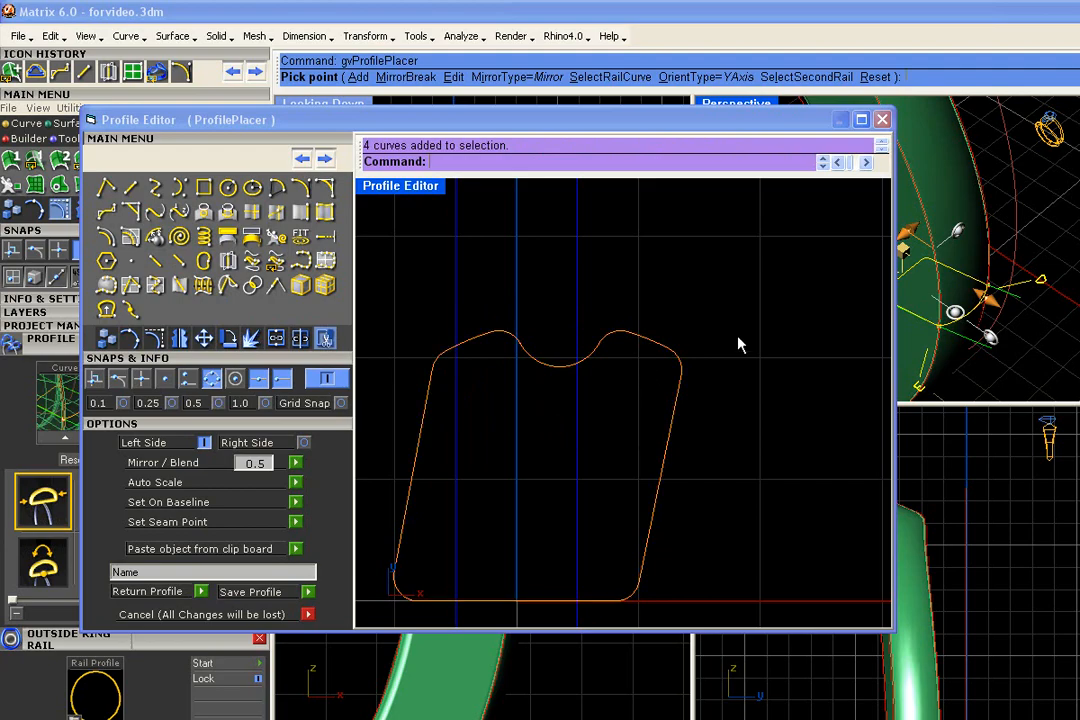
key("ctrl+z")
key("ctrl+z")
- Join the notched outline into one closed curve and save it to the profile library as shadowbandprofilenew
left_click_drag(783, 260, 422, 492)
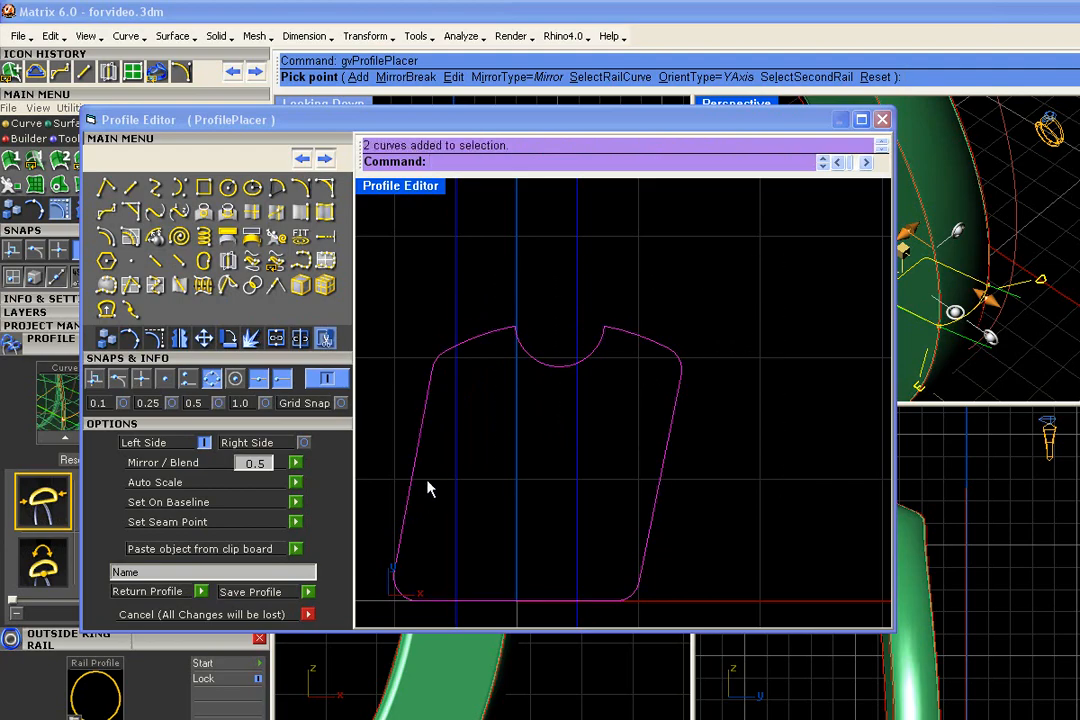
left_click(279, 340)
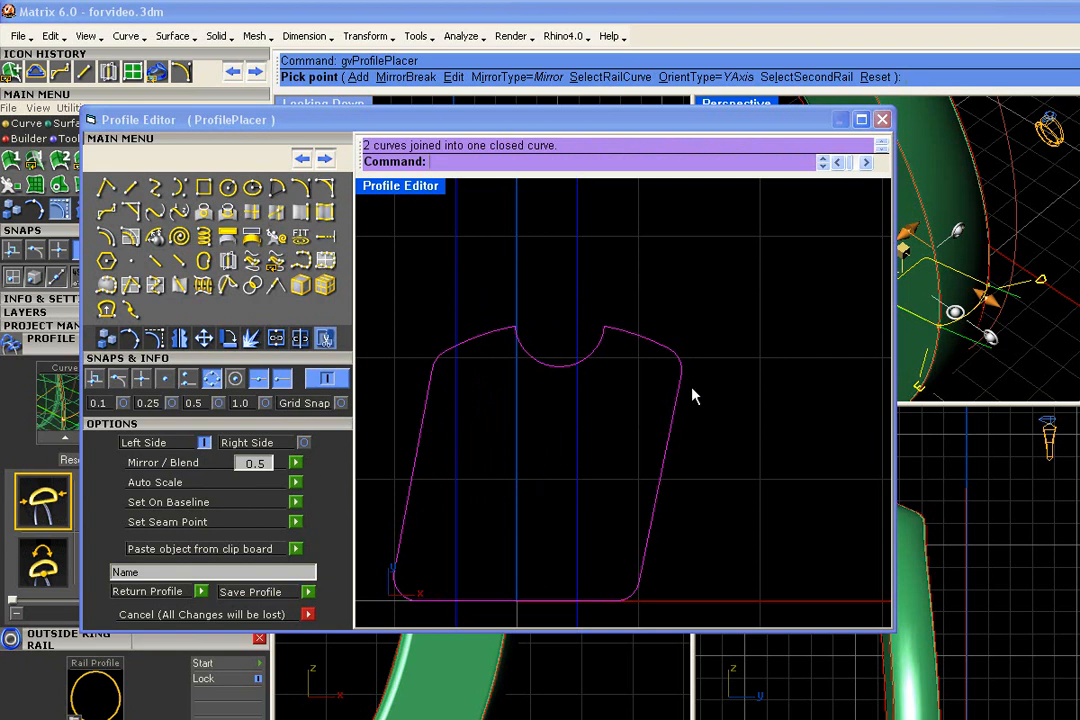
left_click(153, 572)
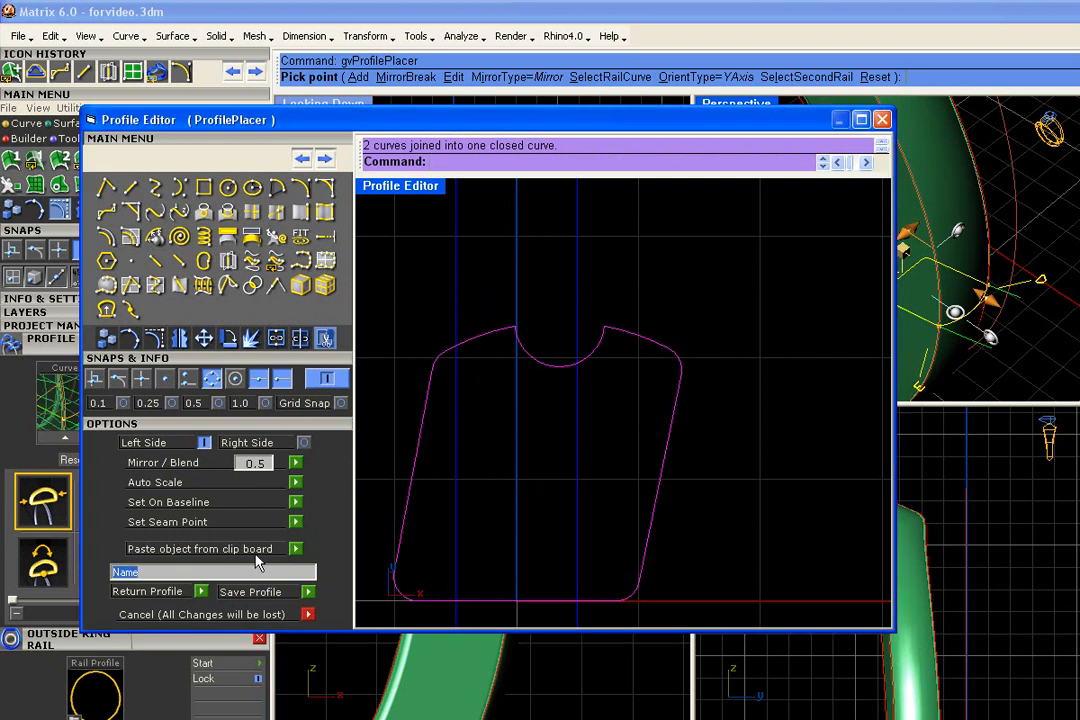
type("shadowbandprofilenew")
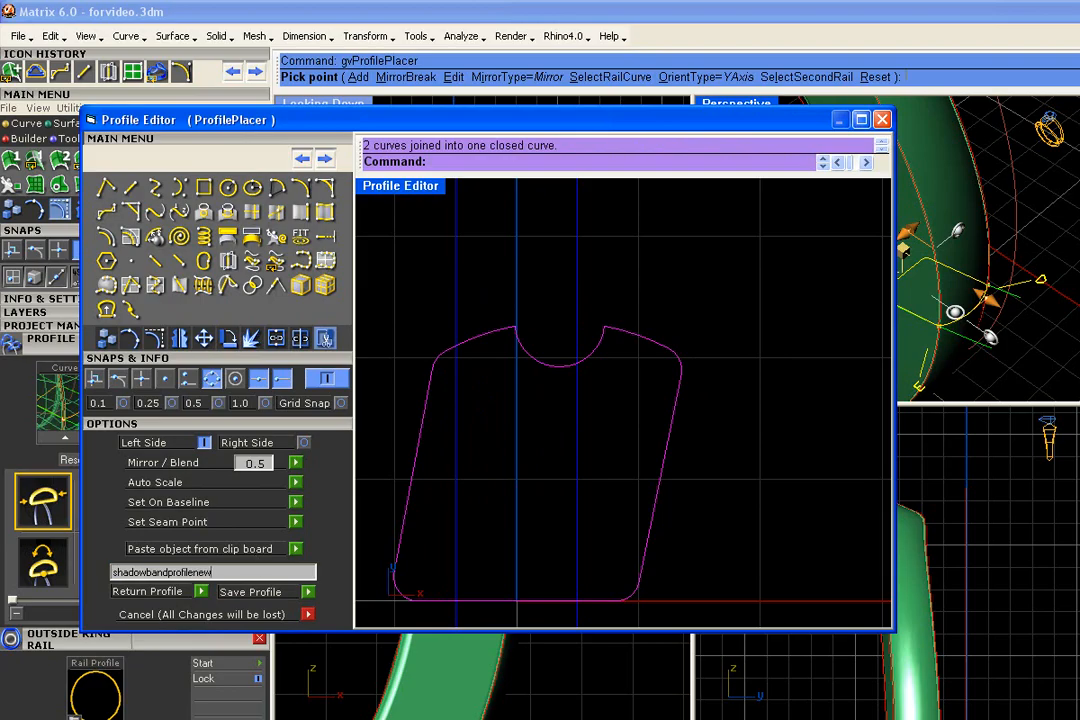
left_click(306, 595)
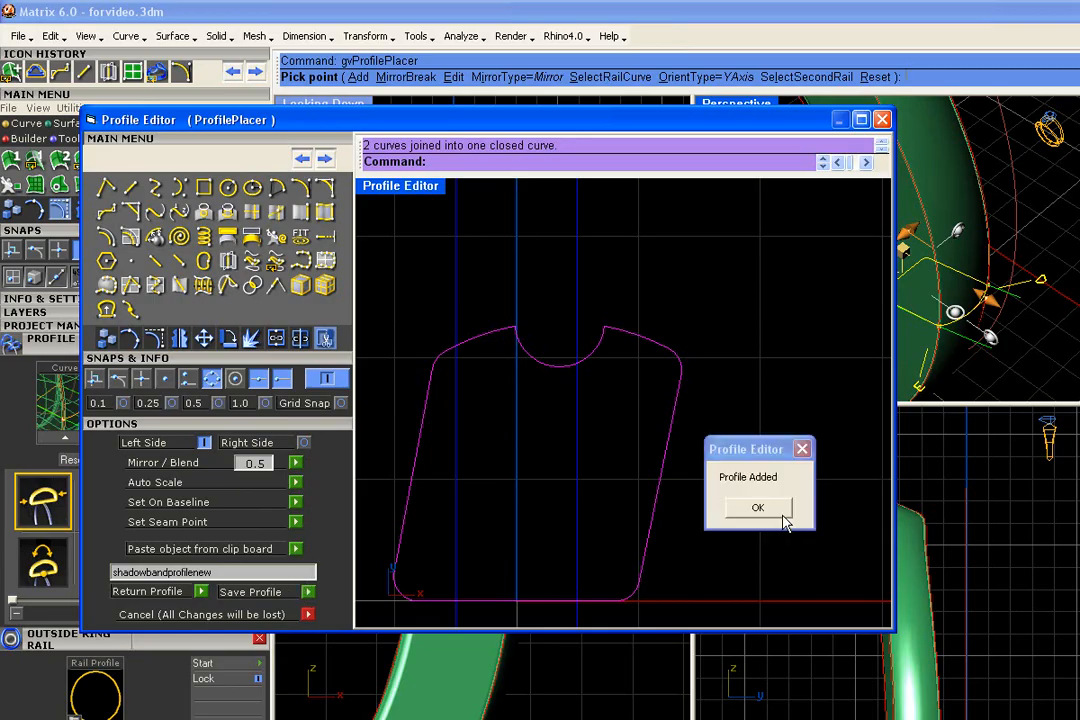
left_click(760, 509)
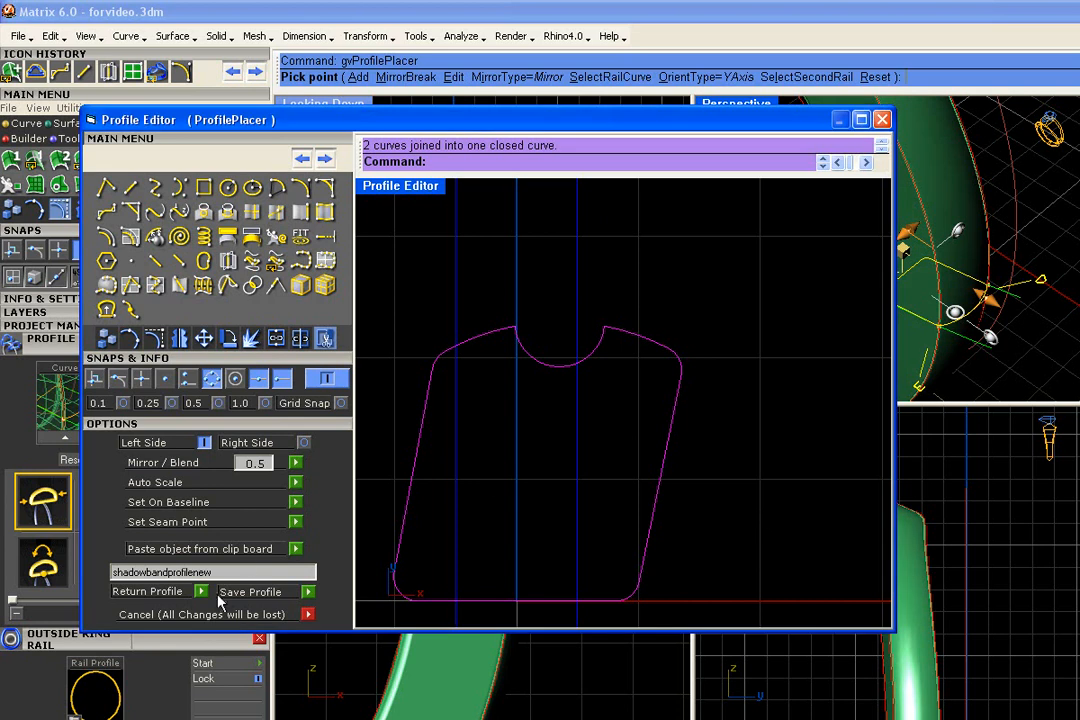
- Return the notched profile to Profile Placer and finish the placement to rebuild the swept ring
left_click(160, 595)
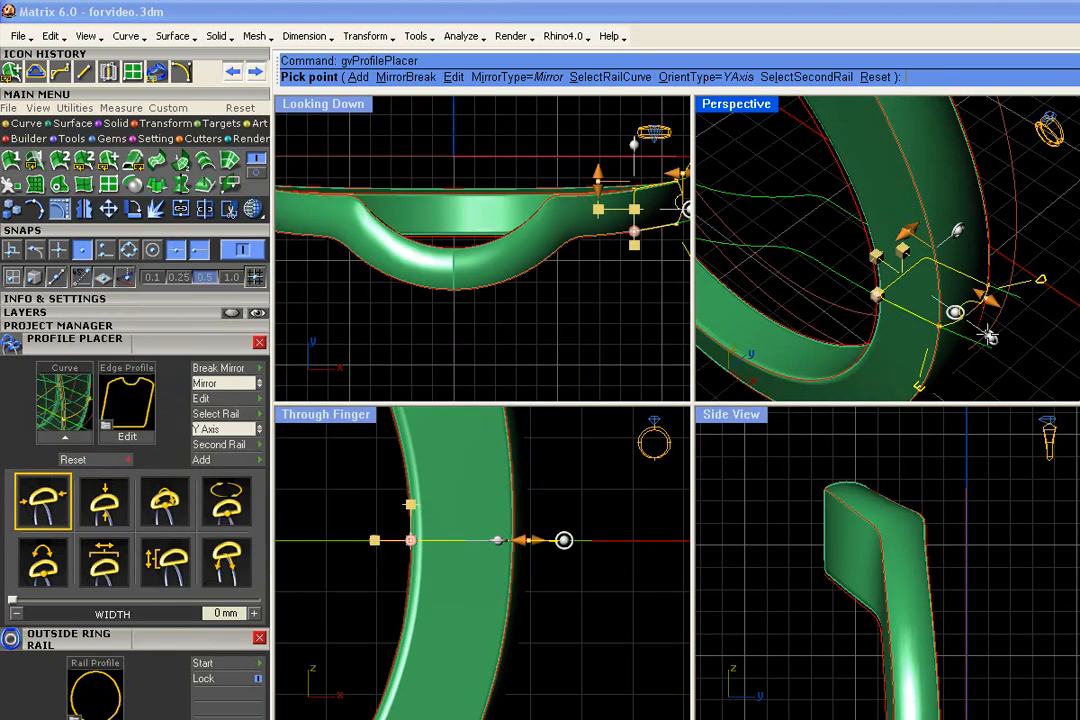
scroll(957, 330, "down", 5)
right_click_drag(805, 310, 756, 288)
right_click(818, 375)
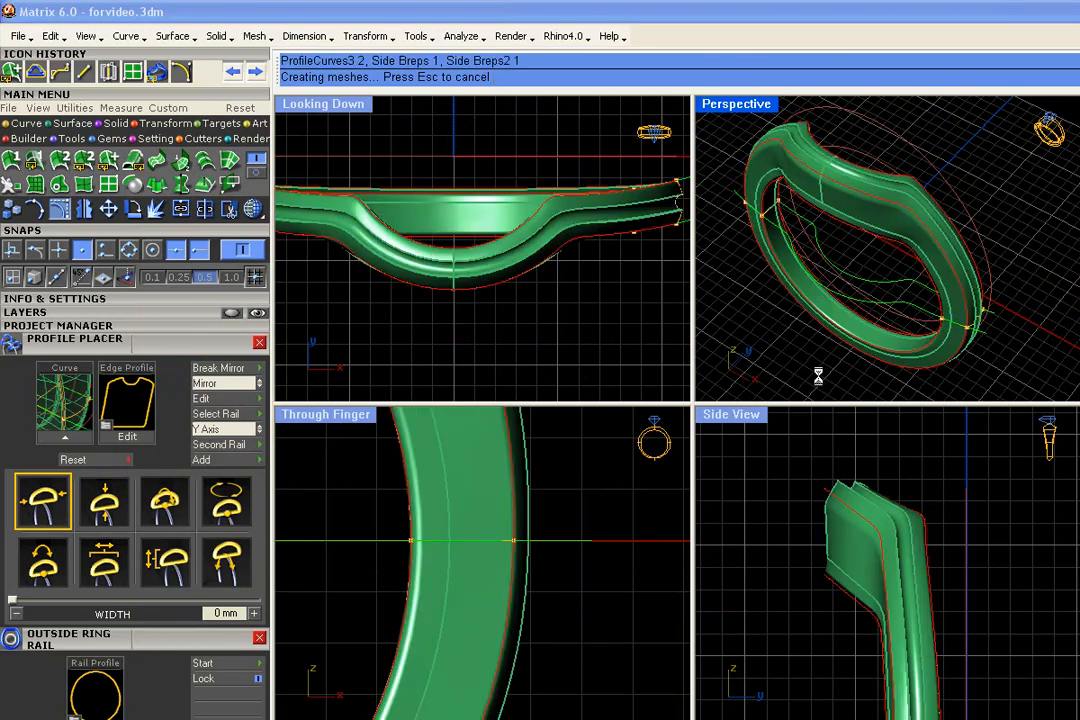
- Select the whole grooved ring with its curves and save it as a new version in the 000Shadowband project
right_click_drag(875, 283, 988, 325)
right_click_drag(897, 287, 1046, 174)
left_click_drag(1046, 170, 790, 380)
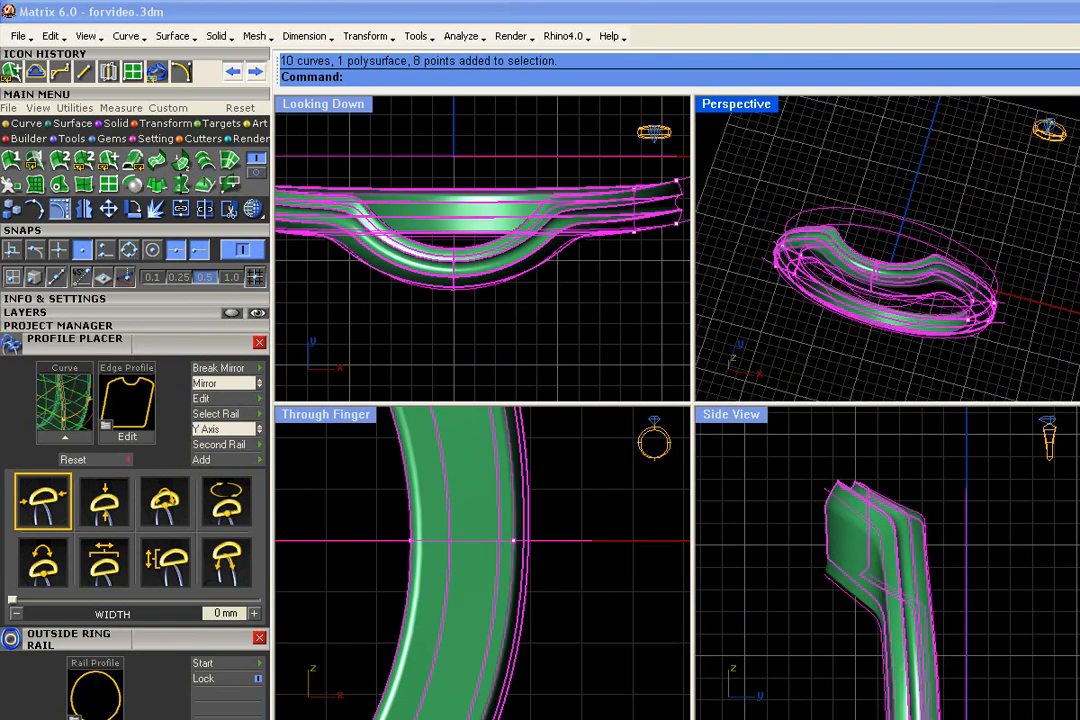
left_click(238, 326)
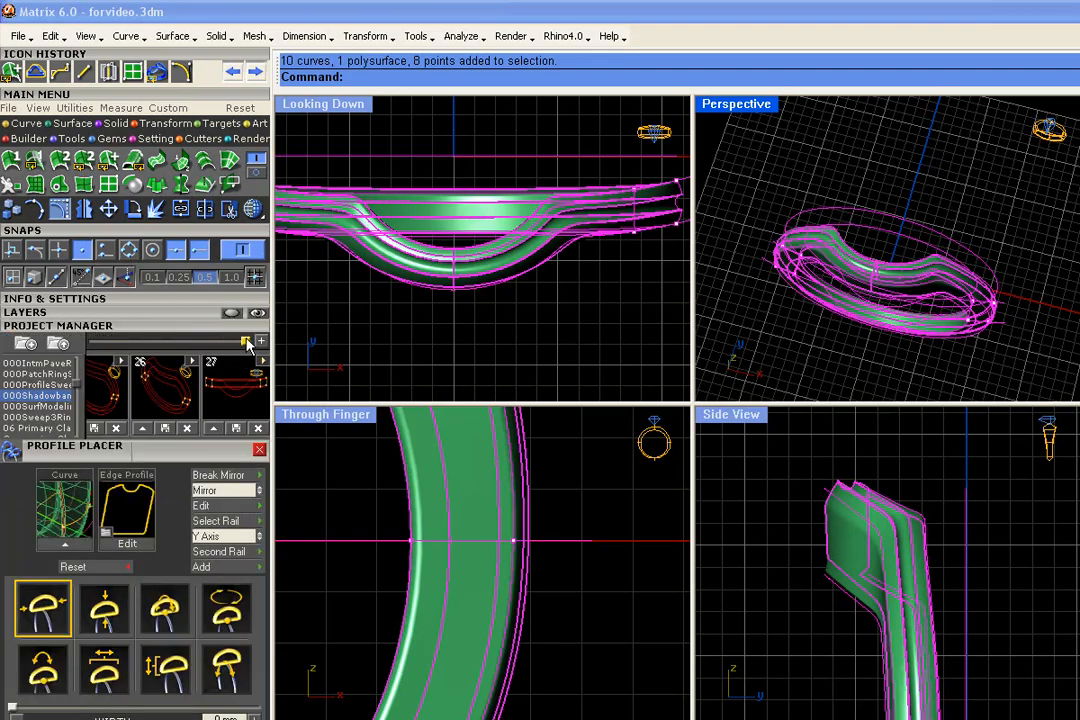
left_click(258, 342)
scroll(955, 224, "up", 10)
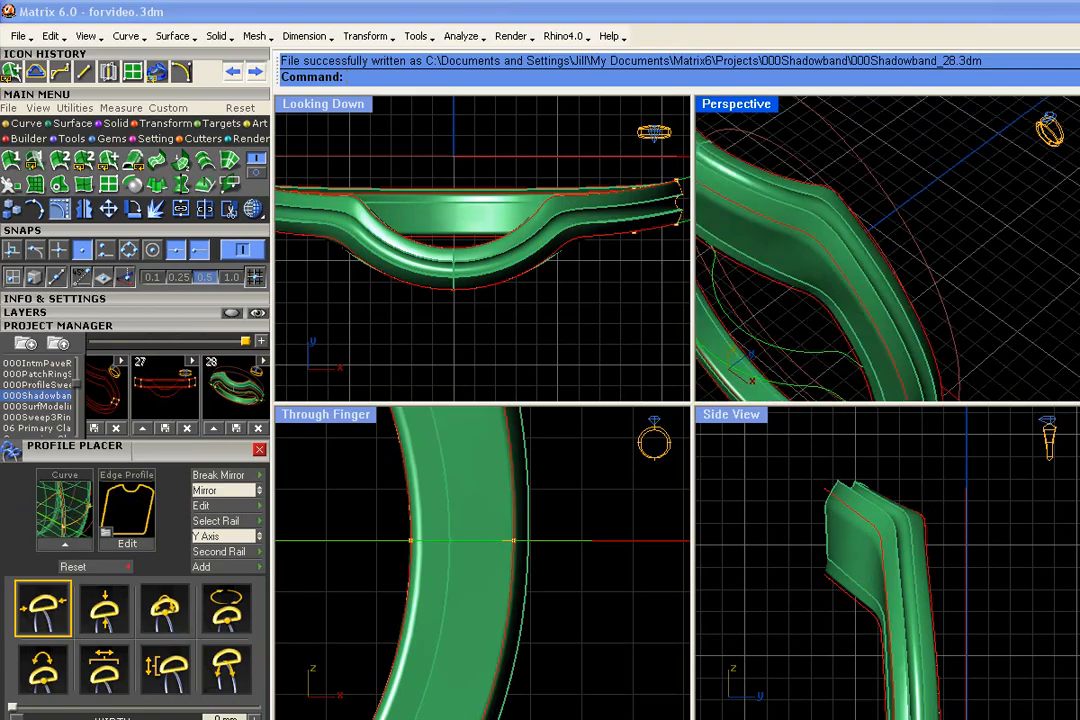
scroll(924, 268, "down", 7)
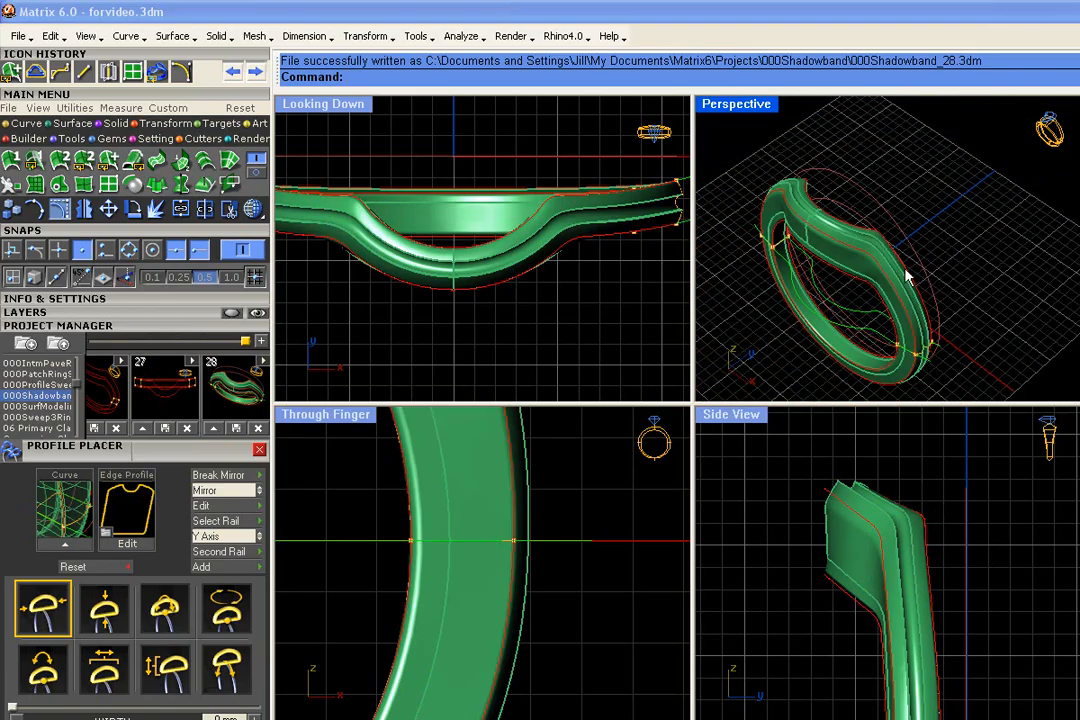
- Undo the notched profile edit and save the plain ring with its curves as another 000Shadowband project version
key("ctrl+z")
left_click_drag(1061, 137, 778, 398)
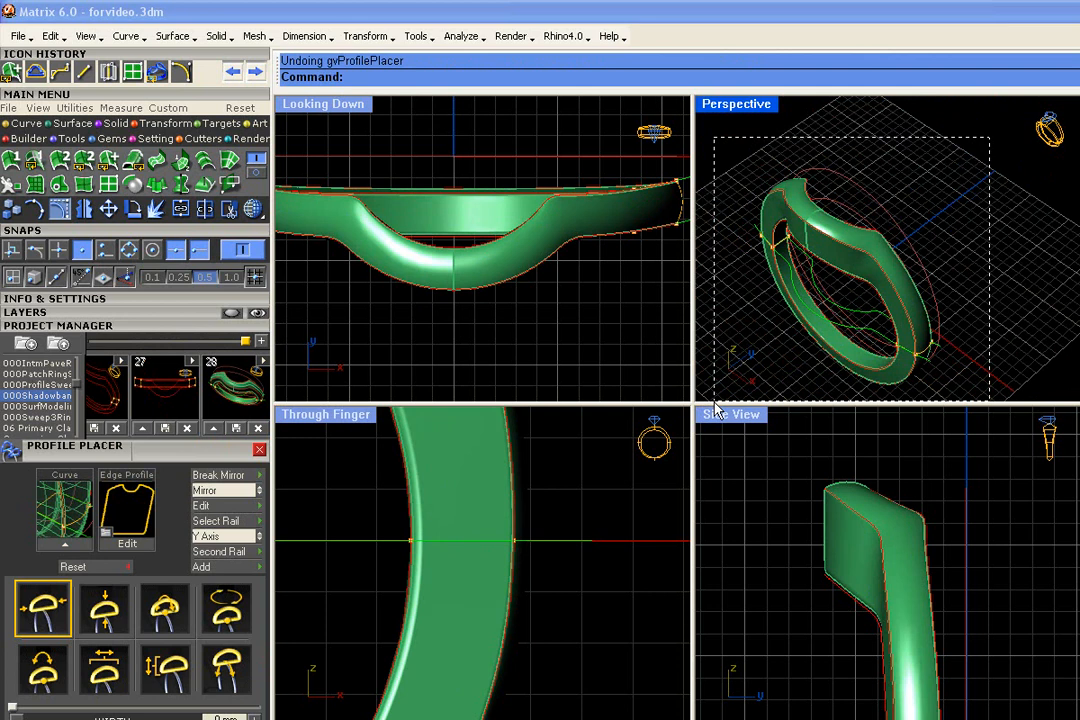
left_click(261, 341)
left_click(967, 230)
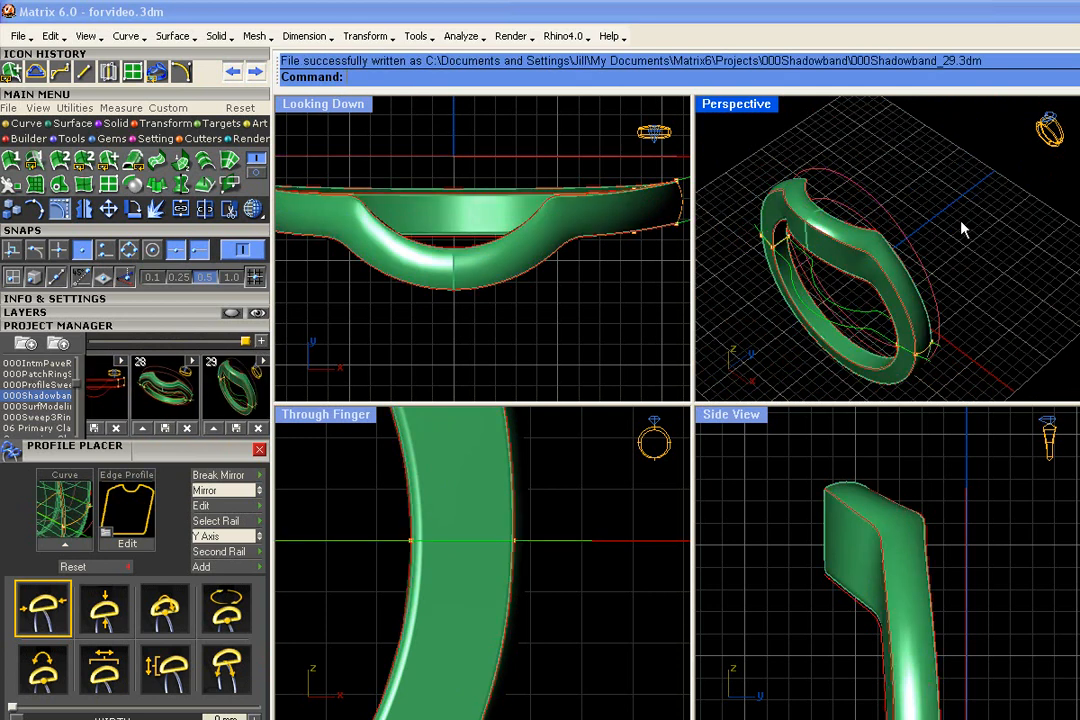
- Redo the notched profile edit, examine the grooved ring from several angles, and undo the edit again
key("ctrl+y")
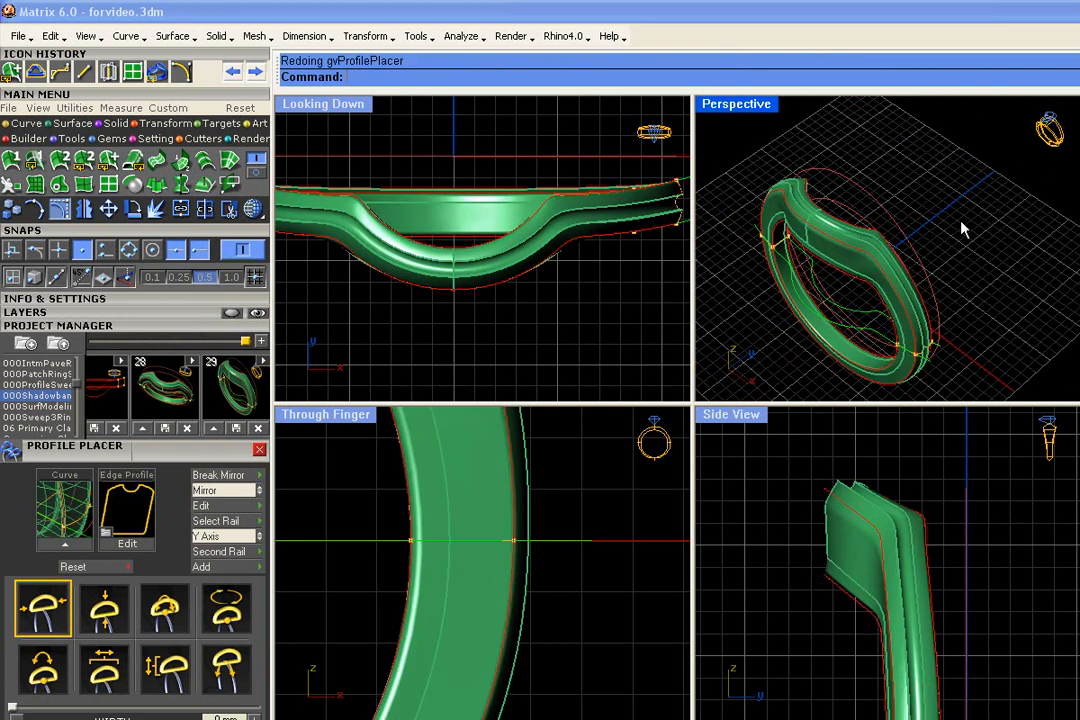
scroll(885, 272, "up", 8)
right_click_drag(876, 274, 762, 186)
scroll(780, 264, "up", 3)
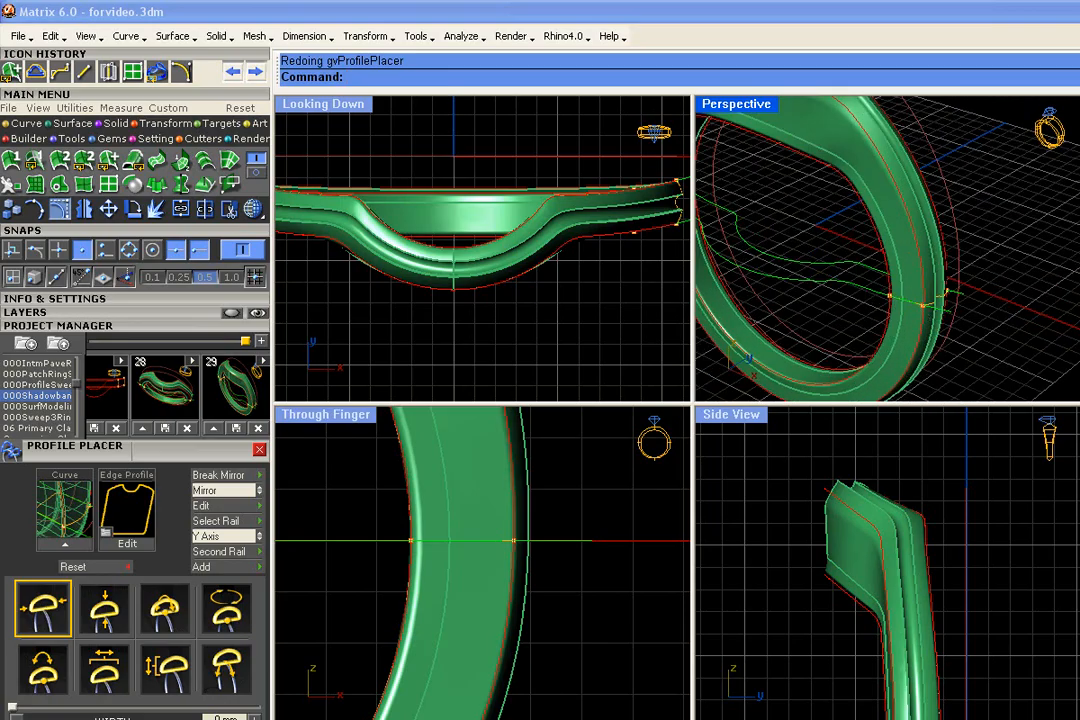
scroll(761, 250, "down", 2)
right_click_drag(929, 220, 829, 230)
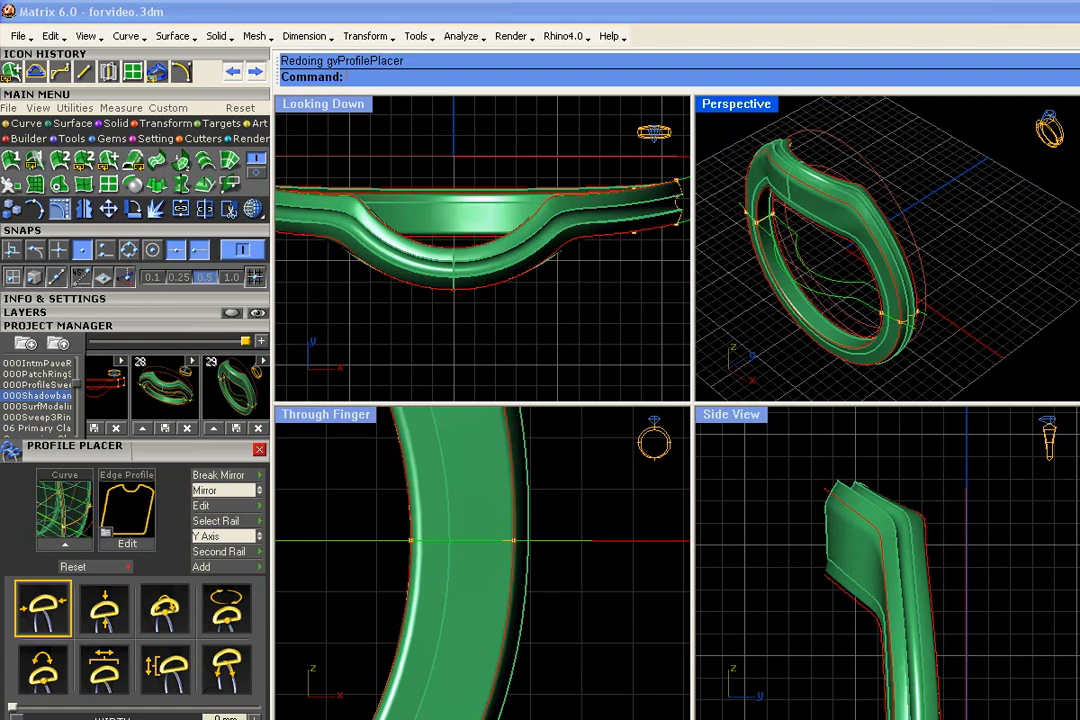
right_click_drag(870, 260, 748, 207)
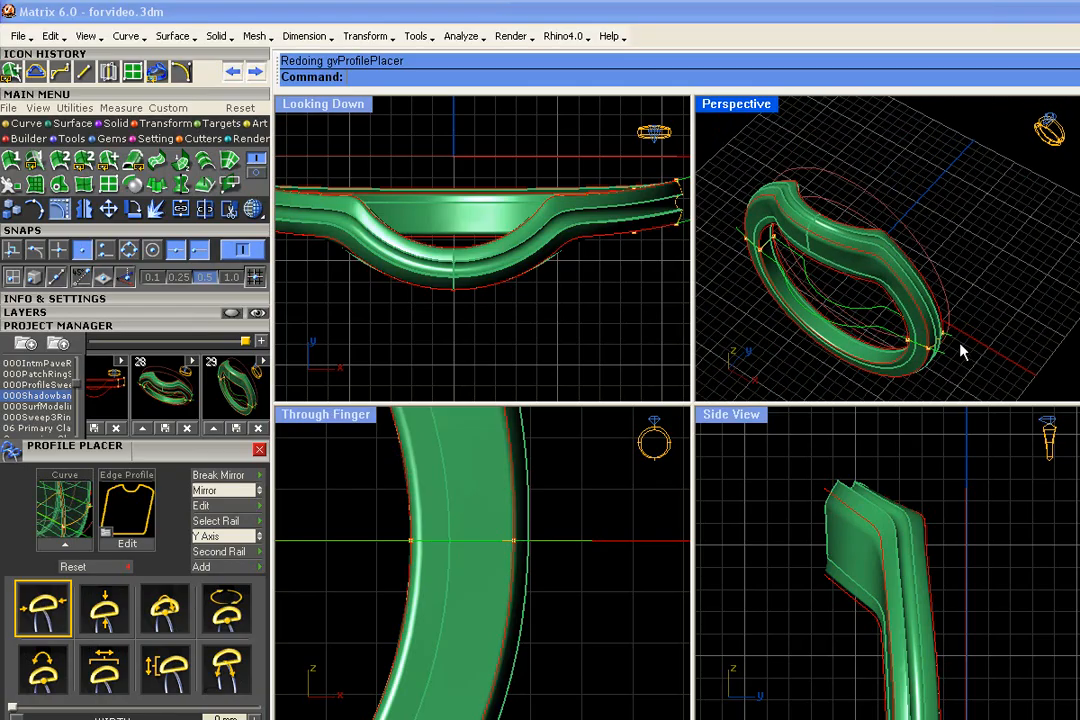
key("ctrl+y")
key("ctrl+z")
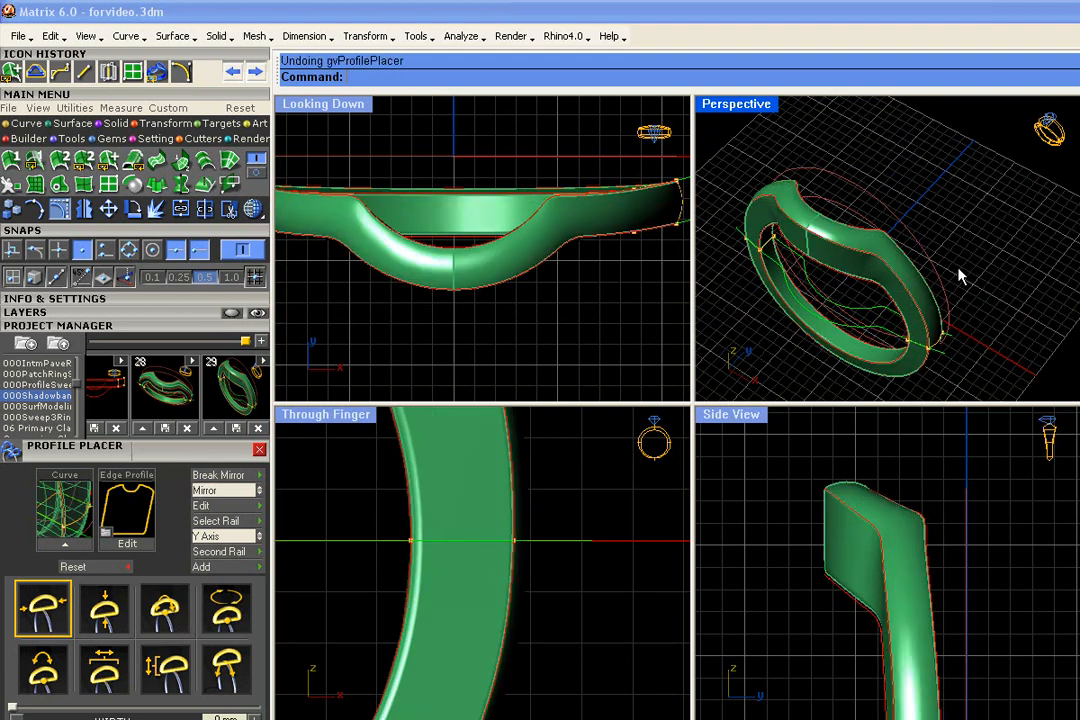
- Expand the layer list and hide the User 01, User 02, Cutting and Creation layers around the plain ring
right_click_drag(977, 270, 962, 224)
scroll(785, 331, "up", 4)
right_click_drag(914, 317, 955, 354)
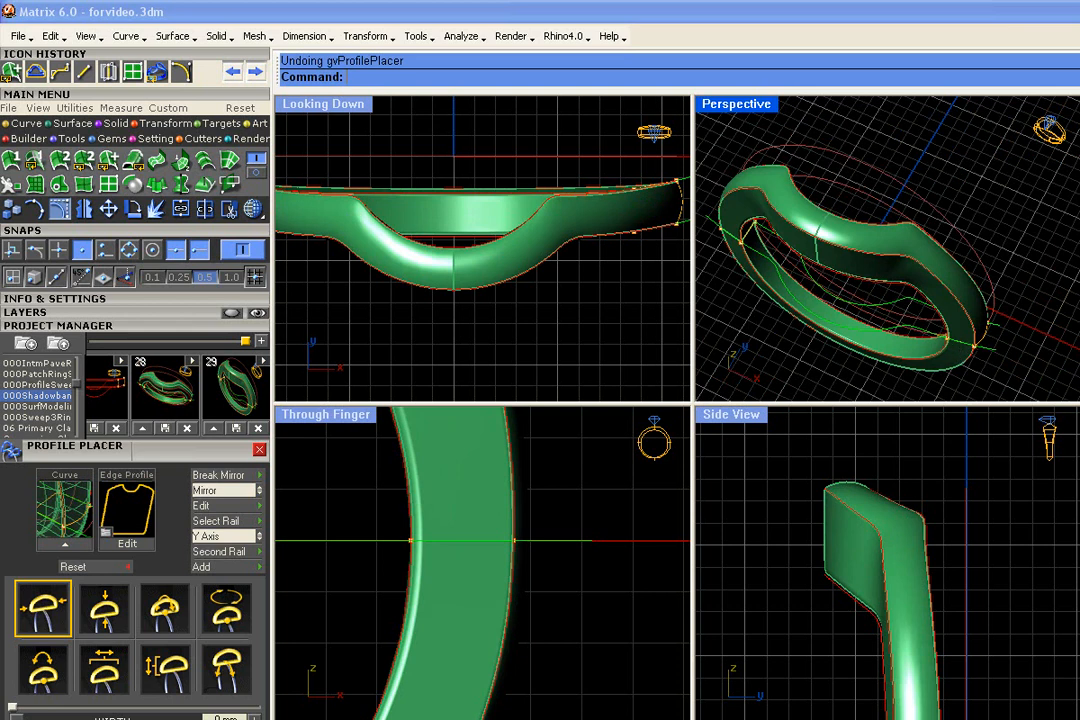
left_click(149, 325)
left_click(149, 302)
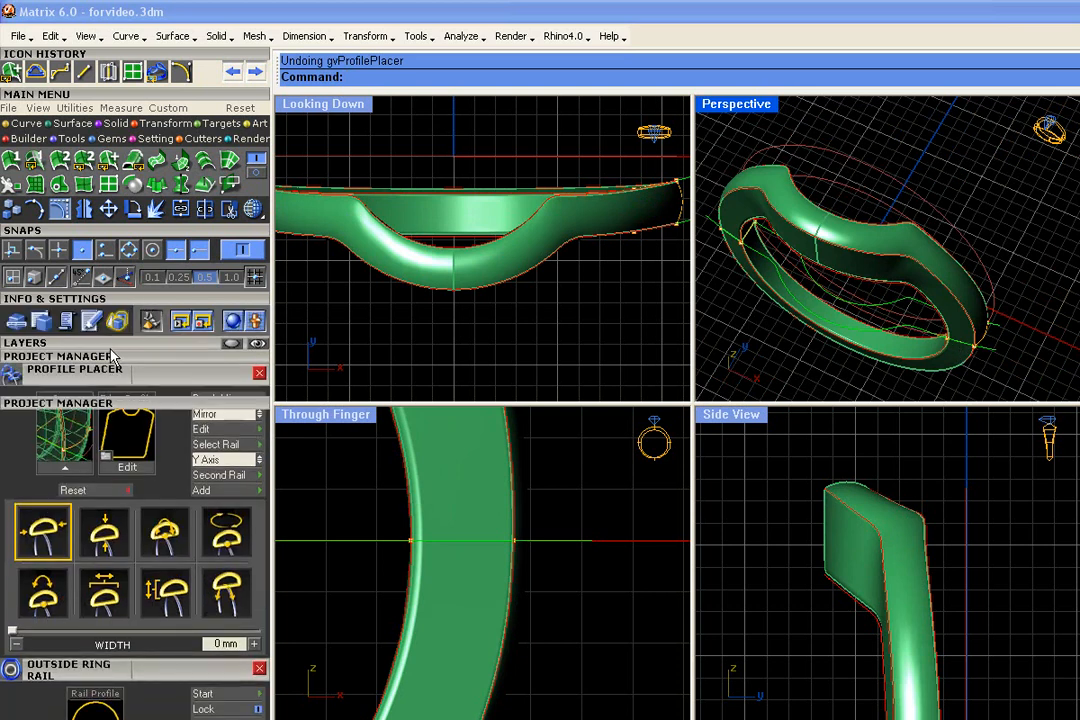
left_click(112, 354)
left_click(142, 344)
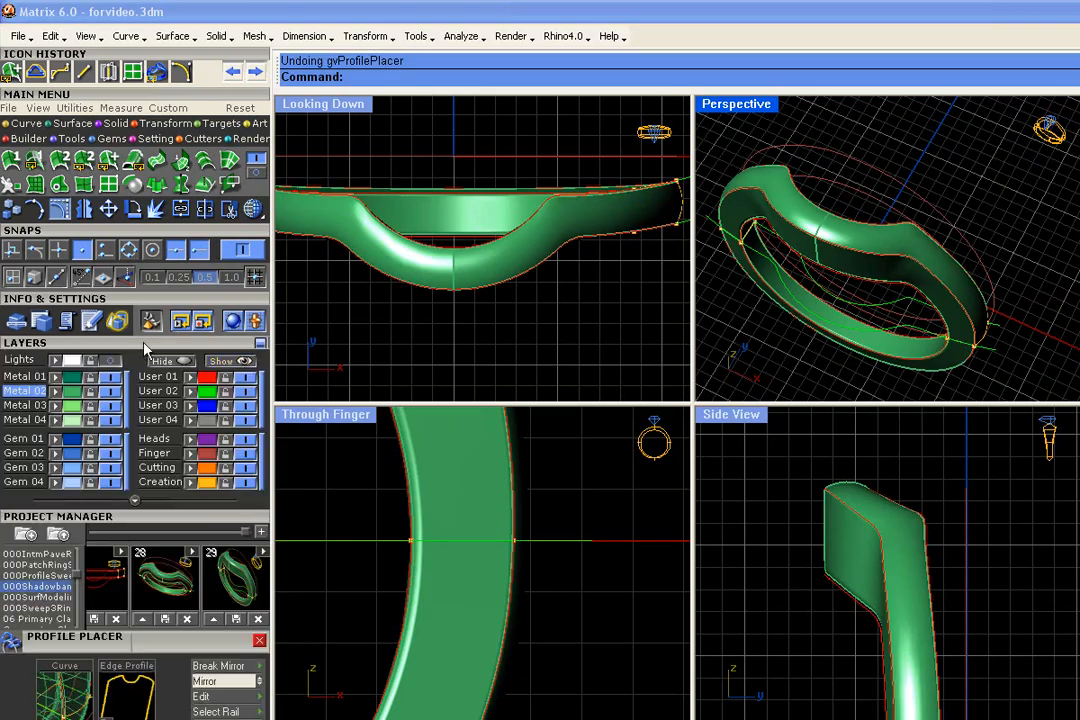
left_click(246, 391)
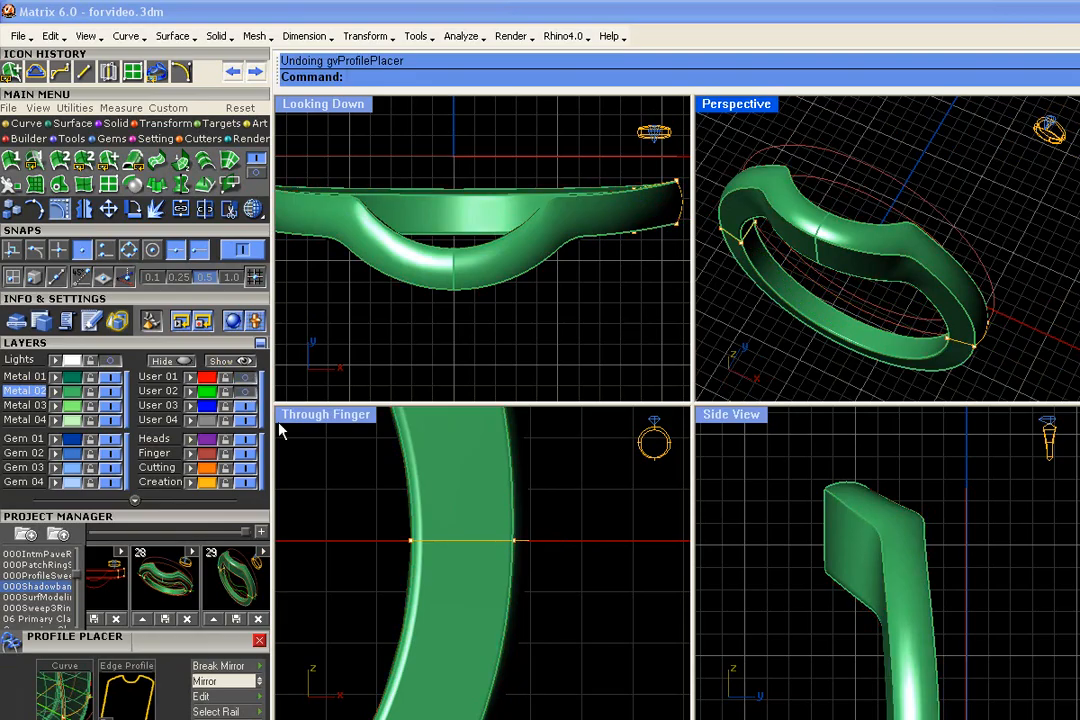
left_click(246, 406)
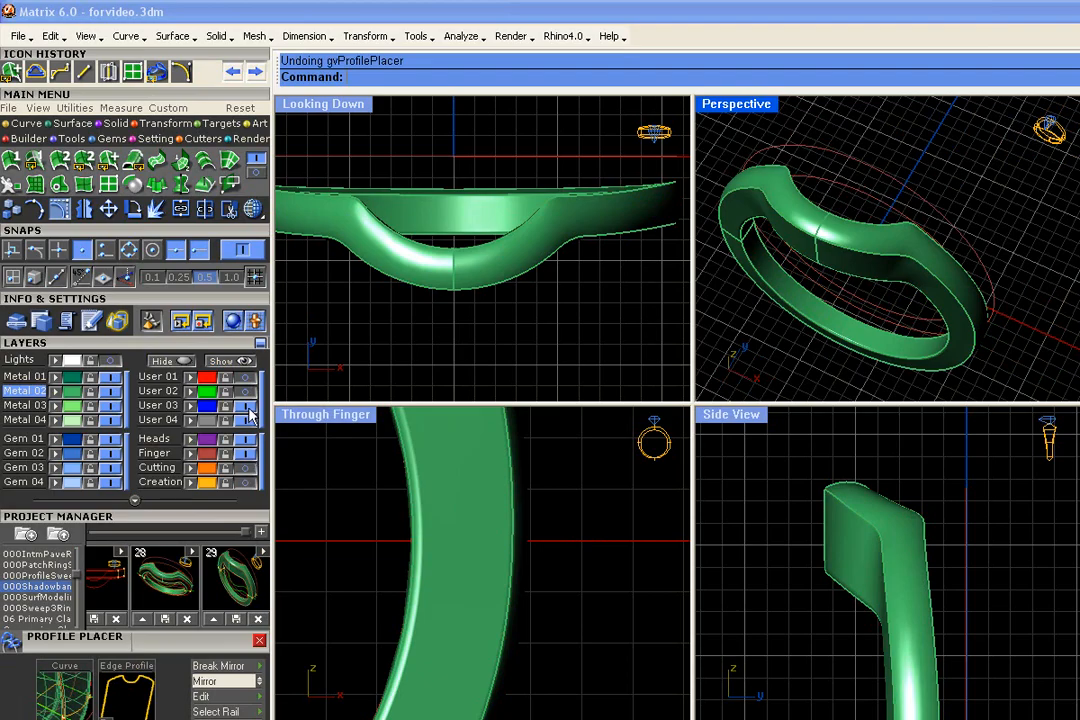
- Make User 03 the current layer and extract the lengthwise midpoint isocurve from one half of the ring's outer face
right_click_drag(870, 280, 840, 314)
left_click(158, 405)
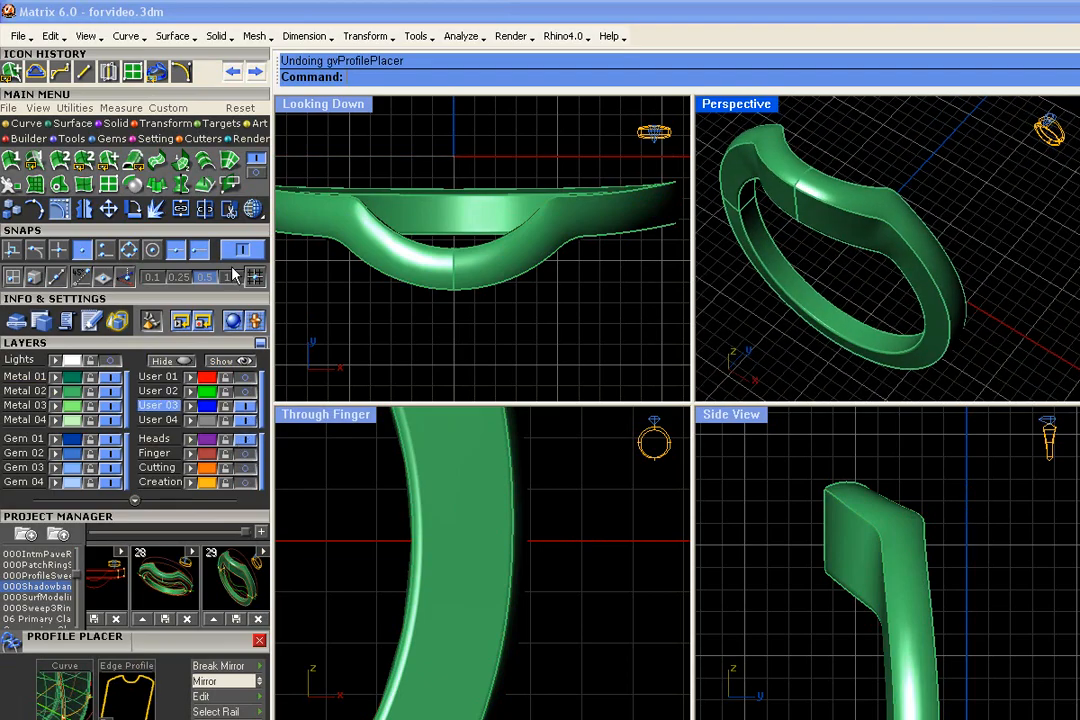
left_click(40, 124)
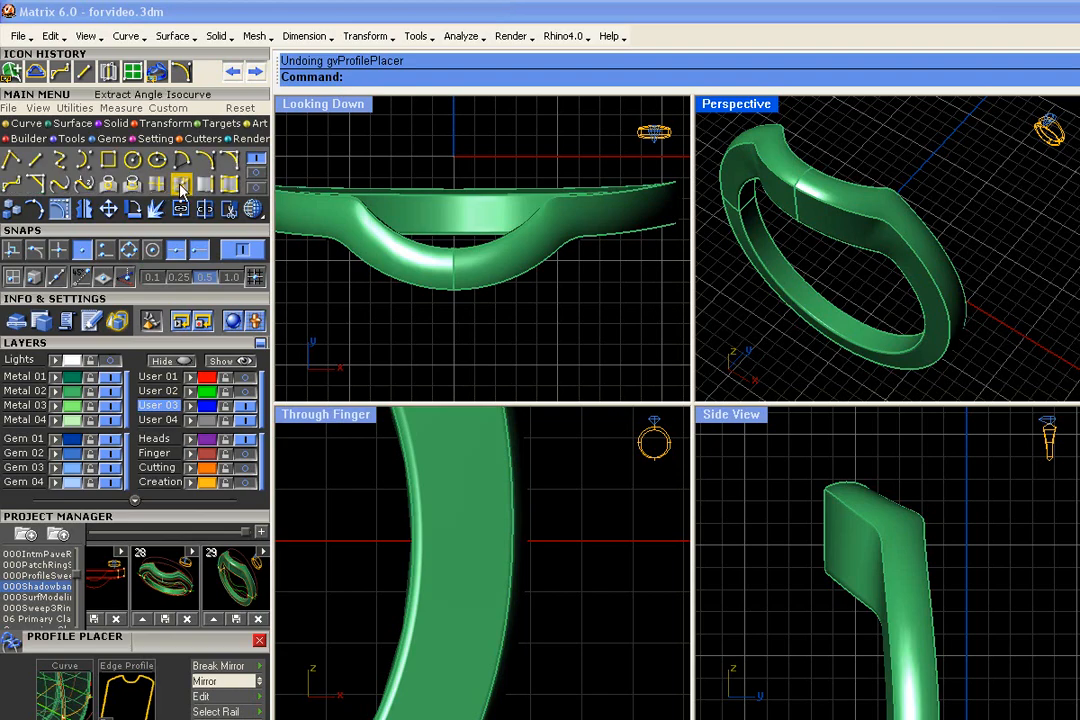
left_click(158, 186)
scroll(795, 178, "up", 3)
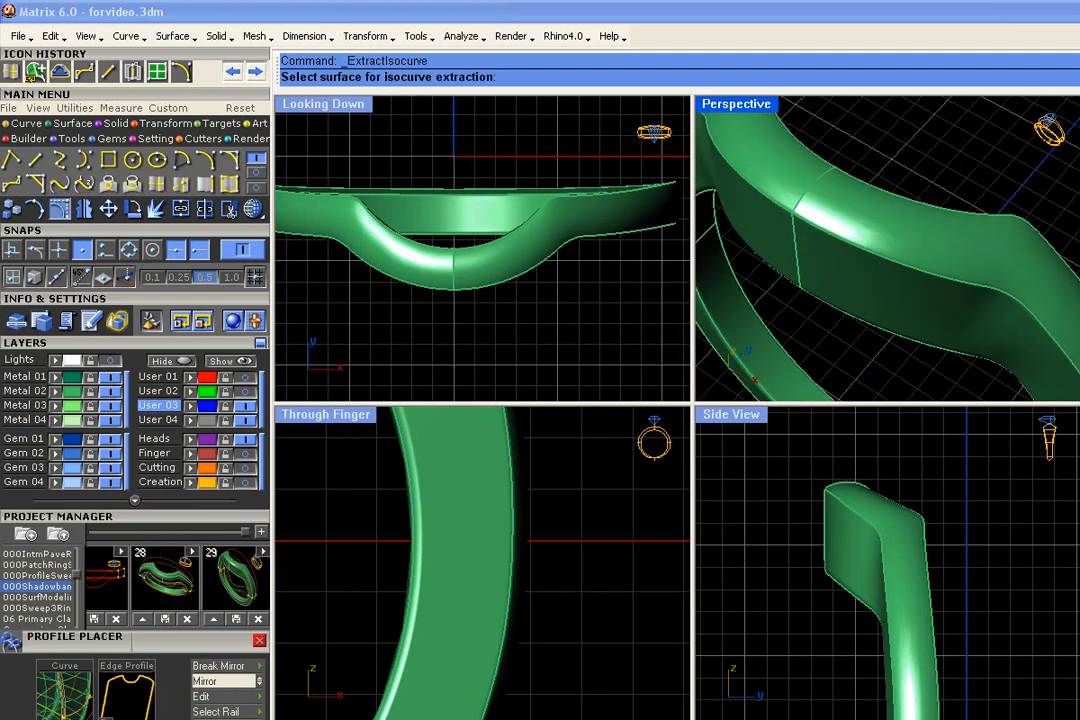
left_click(253, 208)
left_click(268, 237)
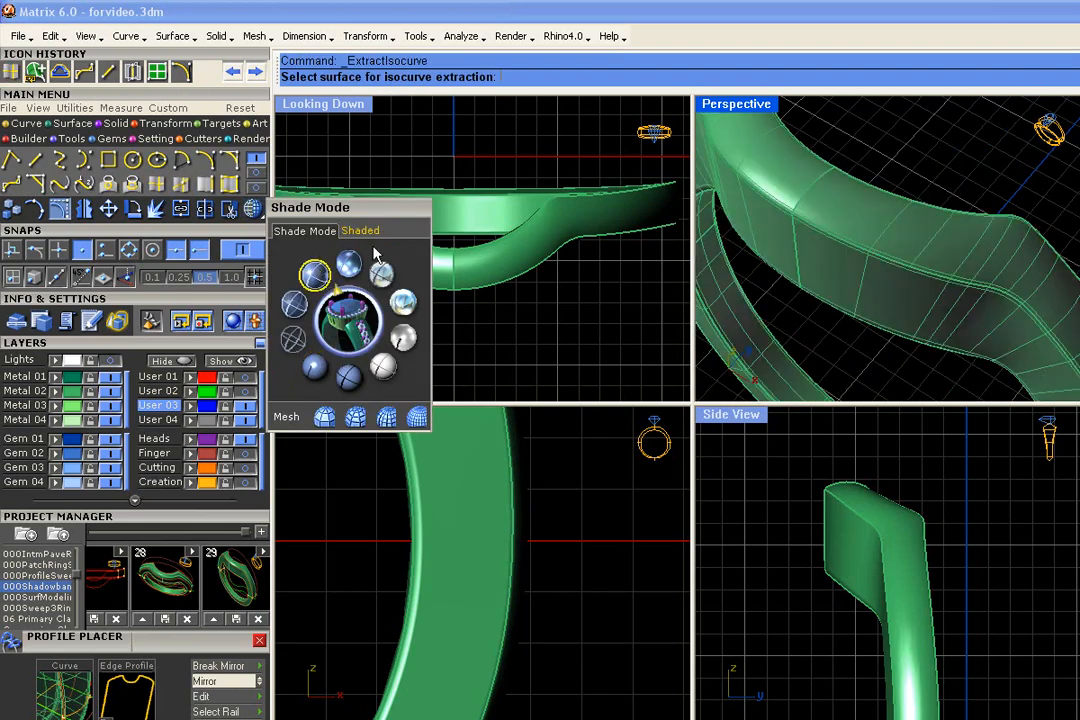
left_click(900, 230)
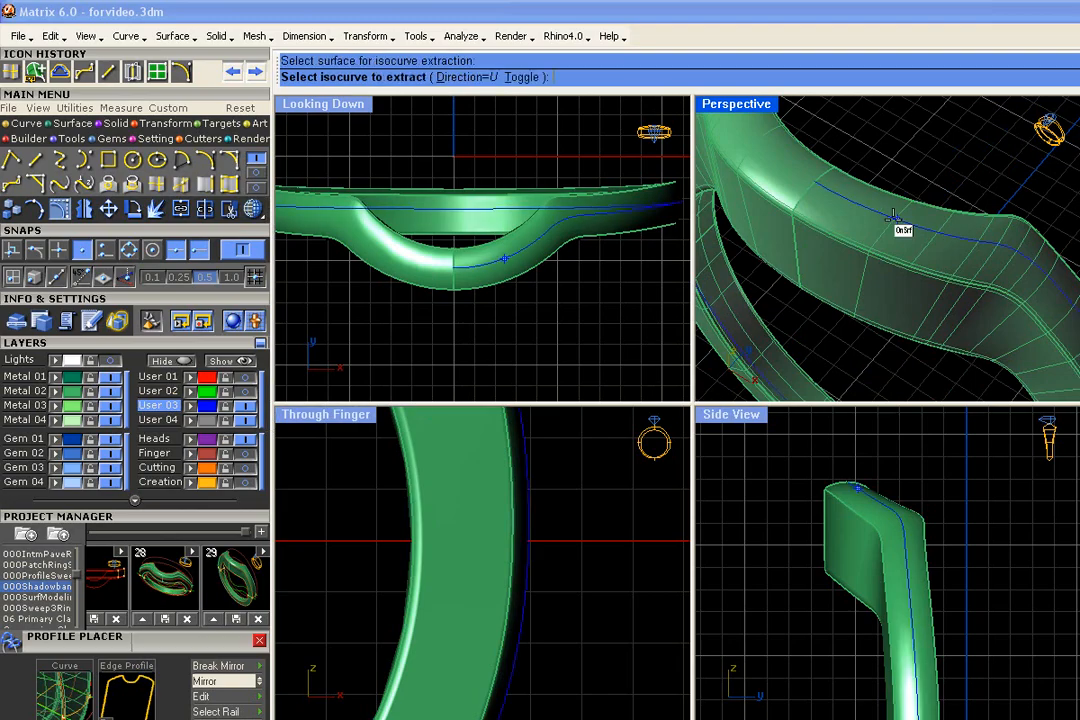
left_click(815, 182)
scroll(820, 187, "down", 5)
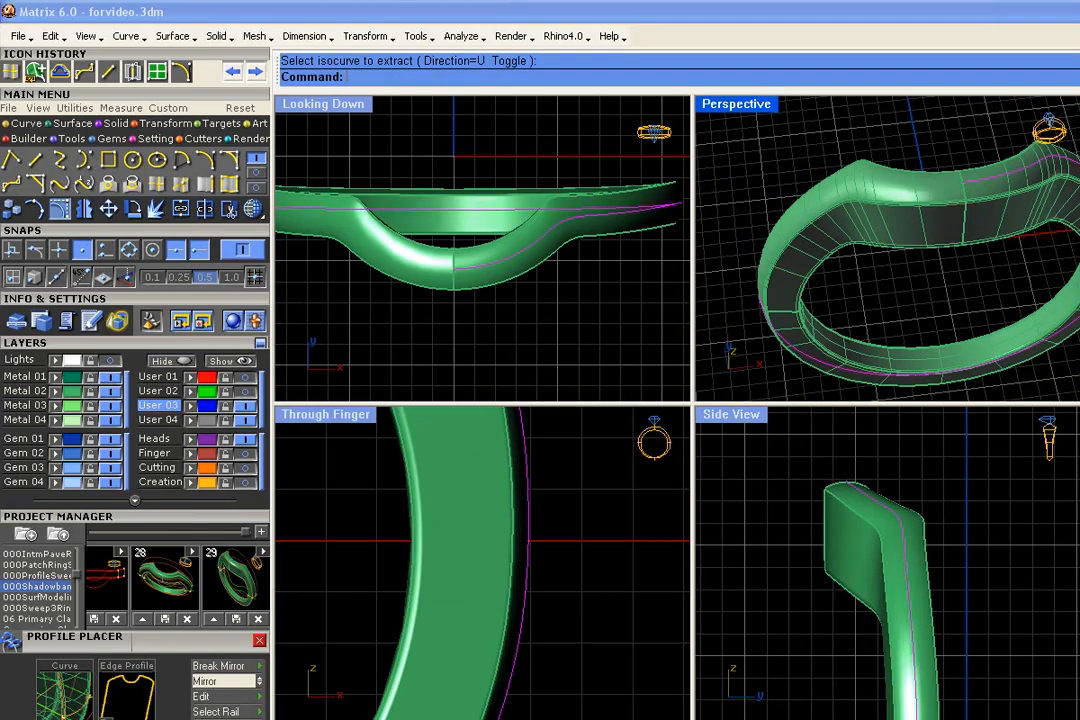
- Extract the matching midpoint isocurve from the outer face of the ring's other half
right_click(940, 187)
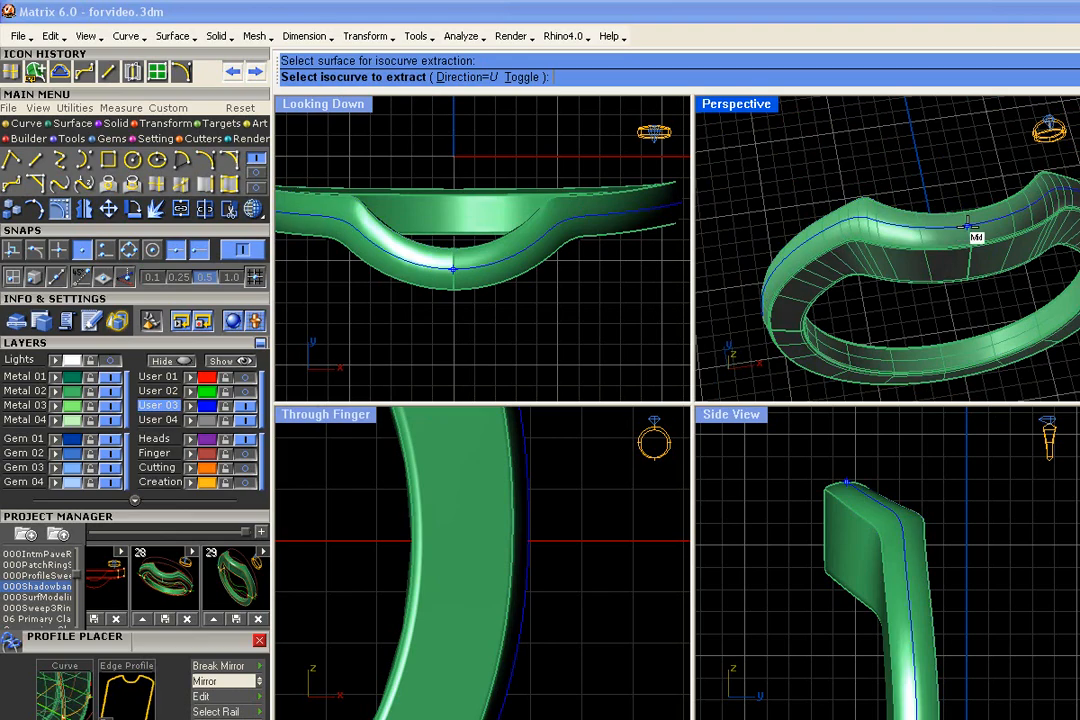
scroll(970, 228, "up", 5)
left_click(970, 226)
right_click(967, 225)
scroll(974, 224, "down", 5)
- Join the two extracted isocurves into one closed curve around the ring
left_click(988, 225)
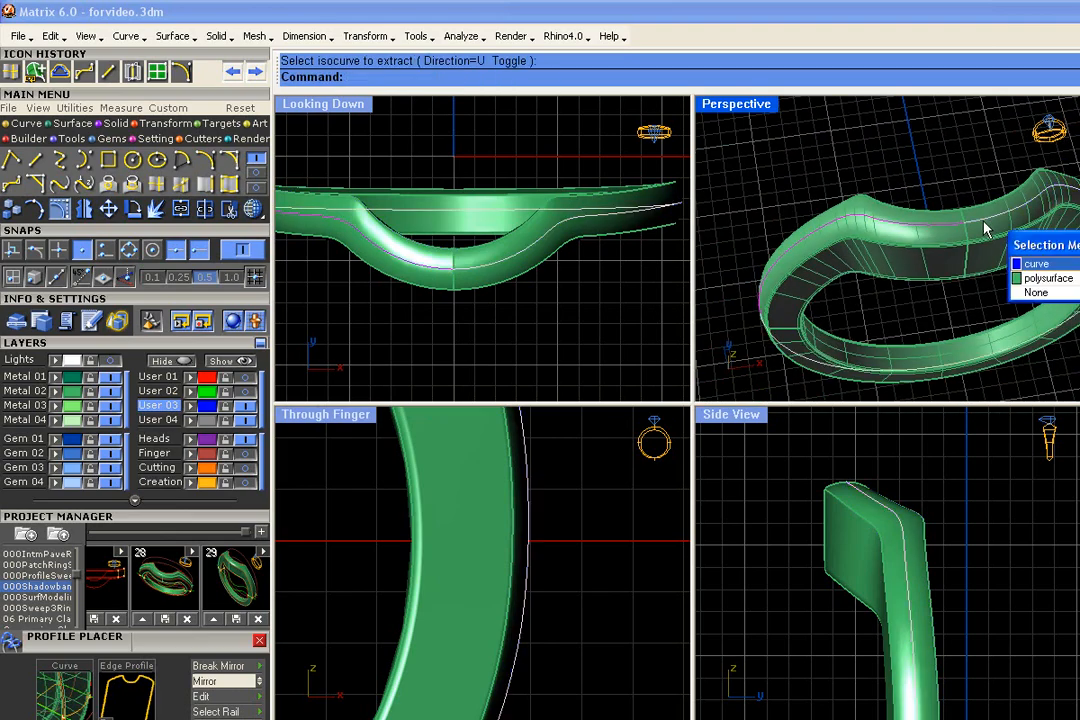
left_click(1065, 268)
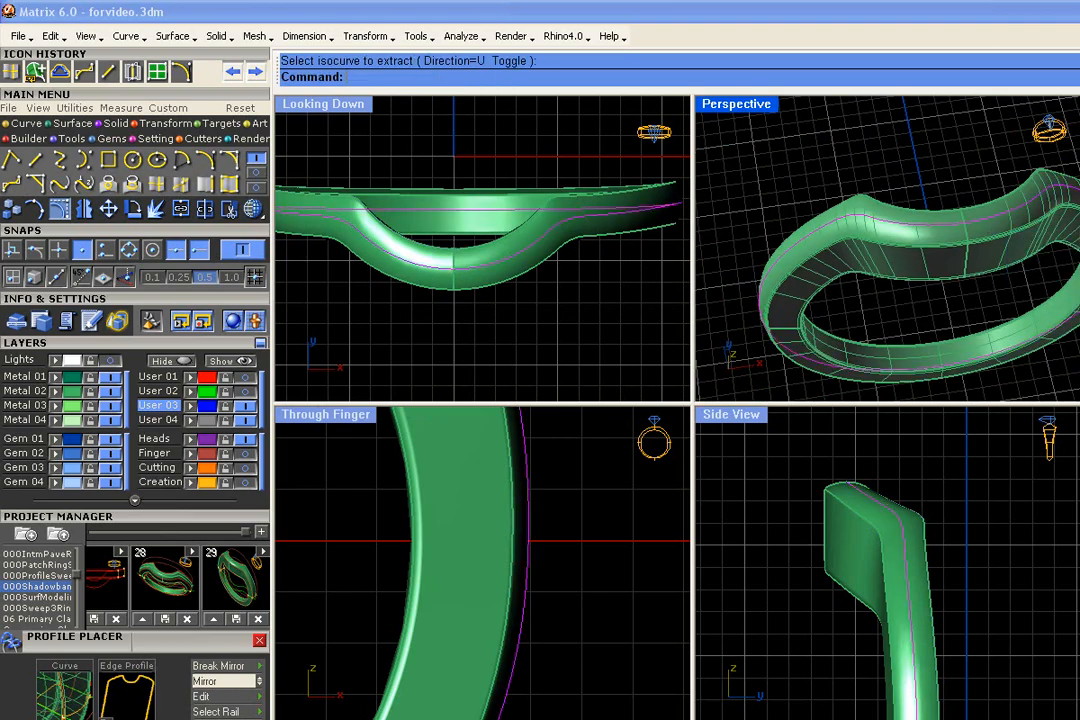
left_click(181, 209)
left_click(884, 171)
right_click_drag(840, 232, 893, 235)
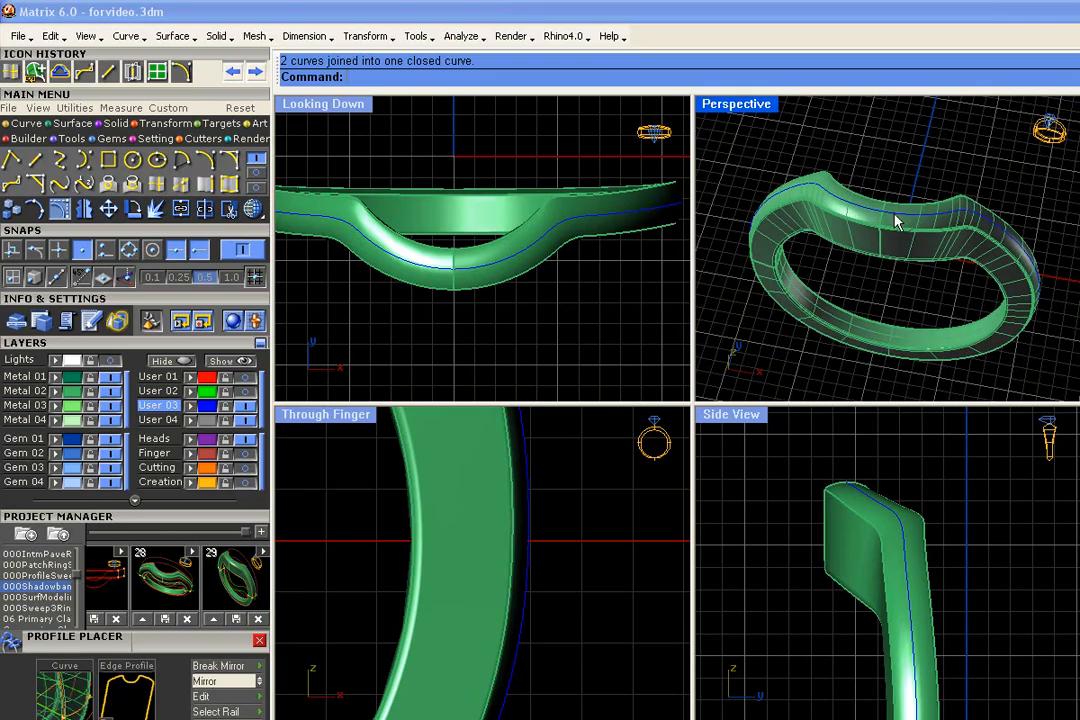
- Load the joined centre curve into Gem on Curve to lay a row of round gems along it
left_click(930, 235)
left_click(945, 262)
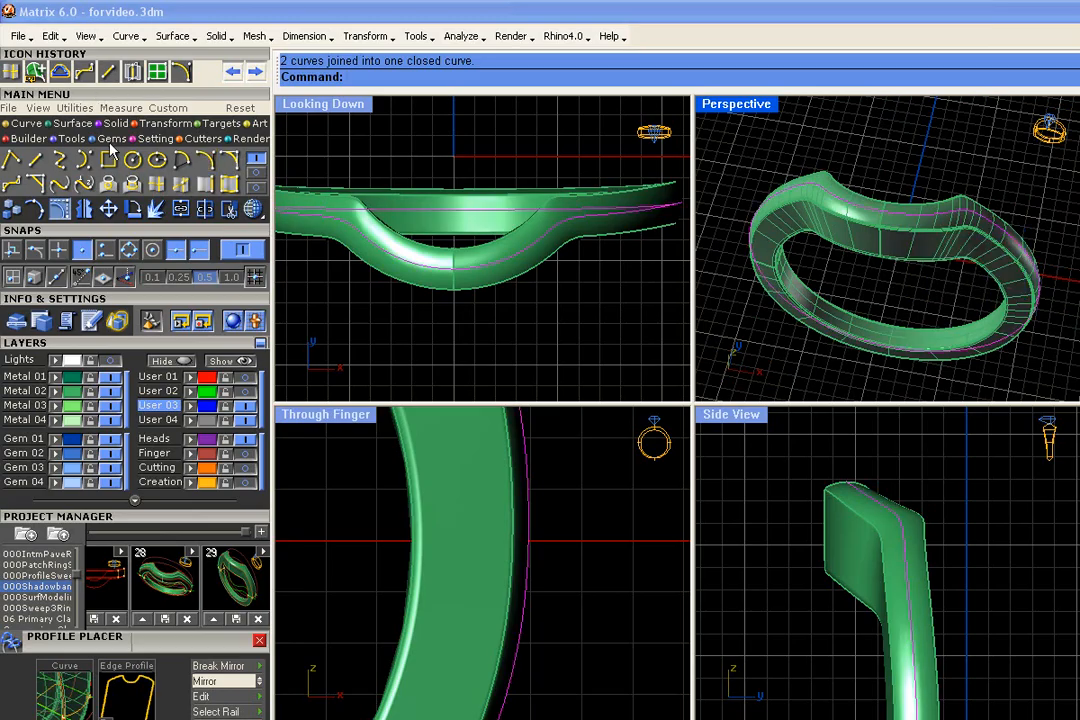
left_click(35, 160)
left_click(128, 232)
left_click(145, 243)
left_click(150, 262)
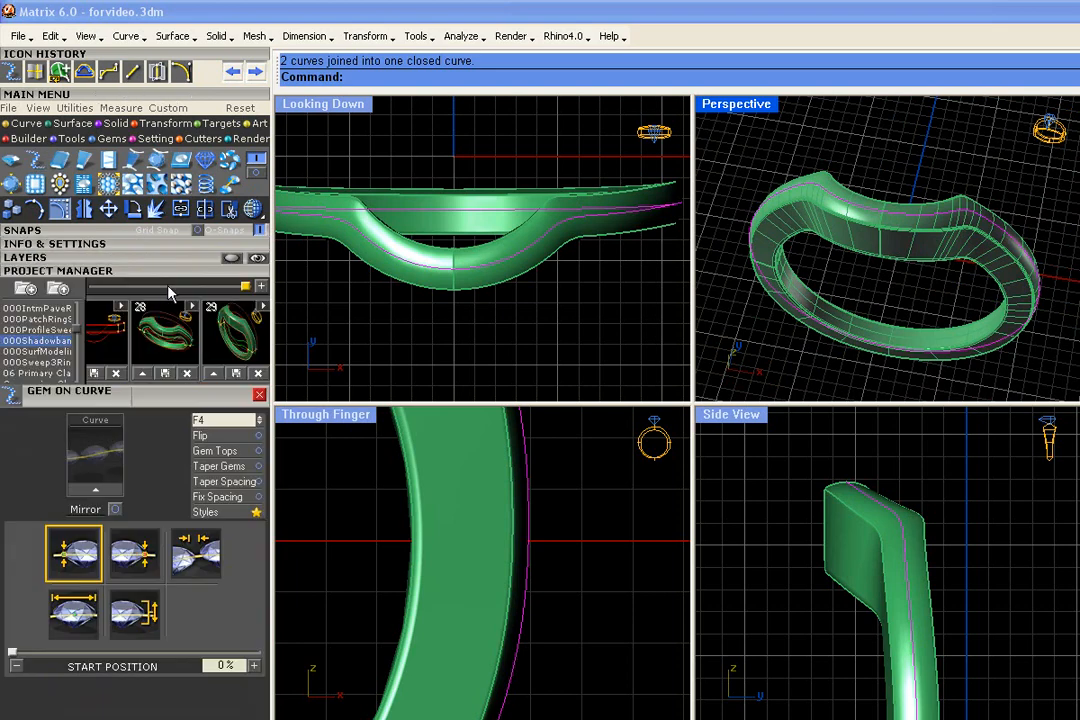
left_click(155, 270)
left_click(93, 385)
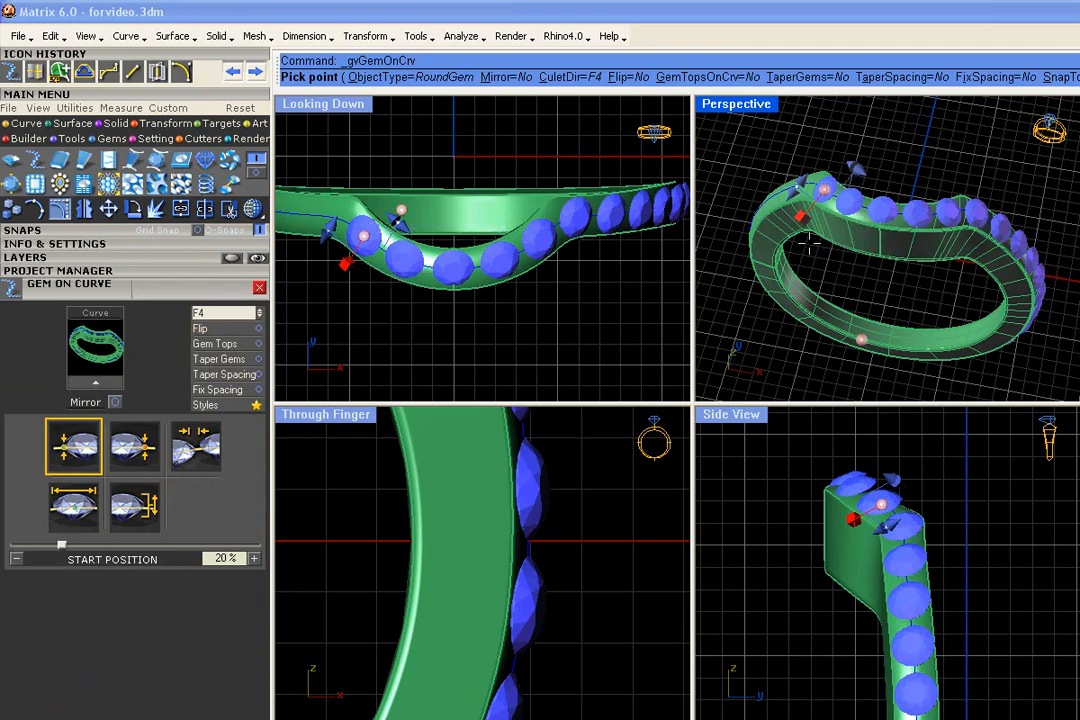
- Extend the gem row down both sides of the ring, with the end position at 55.6%
right_click_drag(850, 268, 926, 210)
left_click_drag(922, 116, 842, 262)
right_click_drag(980, 319, 845, 325)
left_click_drag(837, 332, 990, 287)
right_click_drag(988, 289, 969, 345)
right_click_drag(909, 299, 882, 299)
right_click_drag(873, 238, 872, 301)
- Set the gems' culet direction to Object and pick the ring so the gems follow its surface
scroll(877, 499, "up", 9)
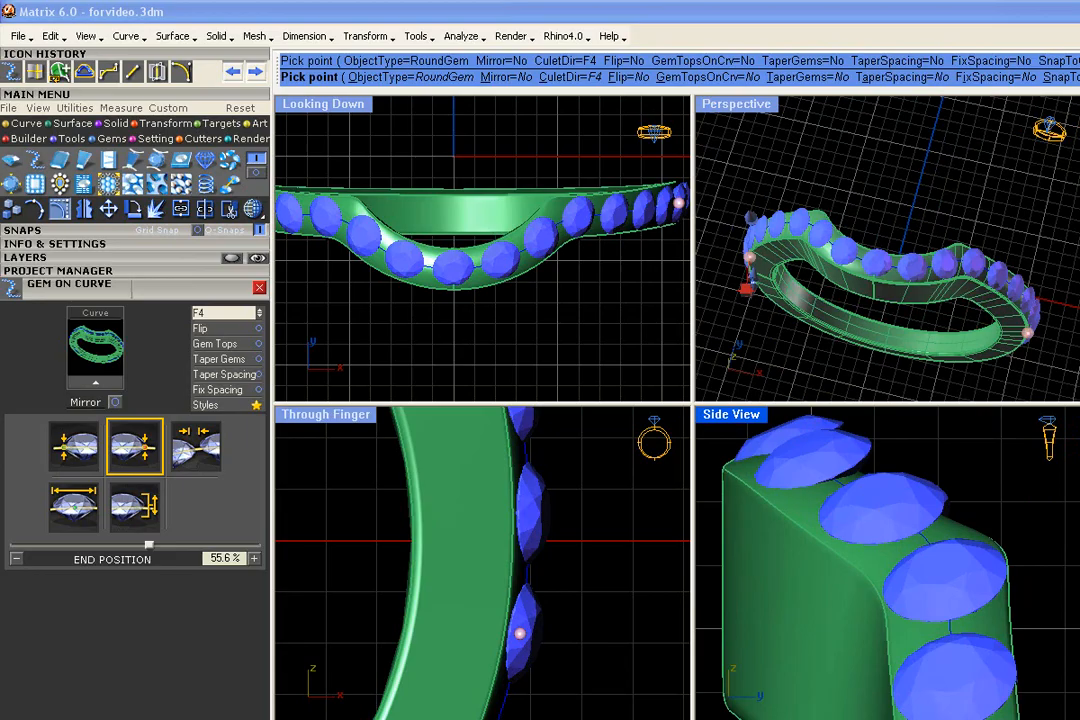
scroll(877, 499, "down", 10)
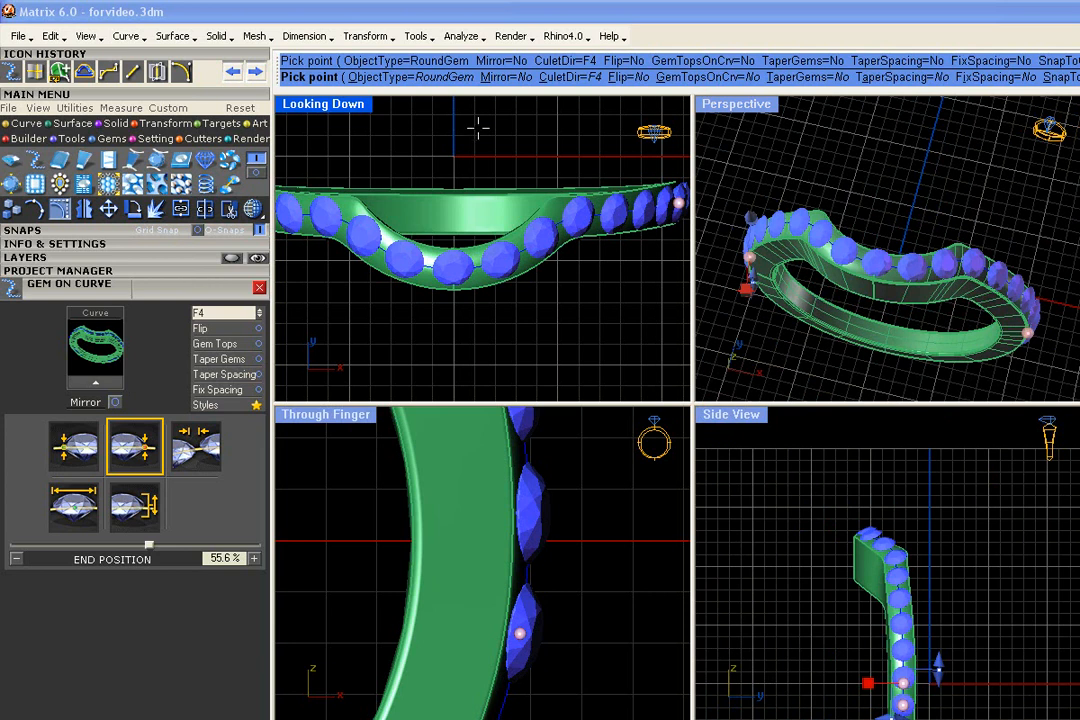
left_click(568, 77)
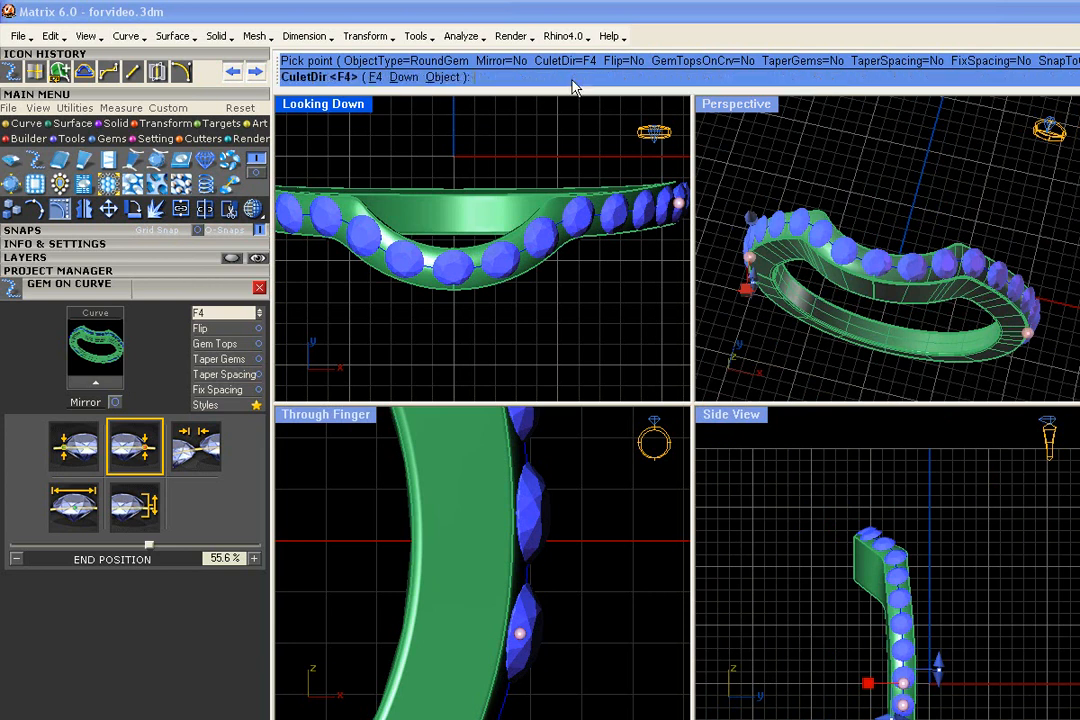
left_click(442, 77)
left_click(957, 306)
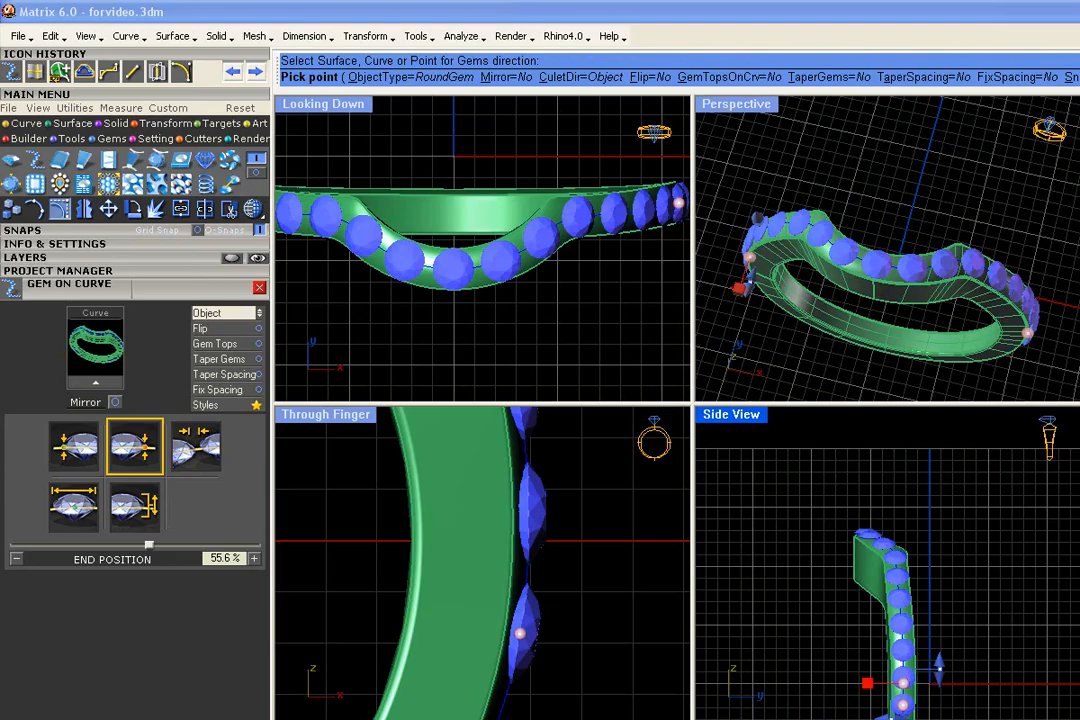
- Turn on mirroring for the gem row and set its end position to the front centre of the ring, 26.5%
mouse_move(880, 300)
right_mouse_down()
mouse_move(1040, 280)
mouse_move(873, 321)
right_mouse_up()
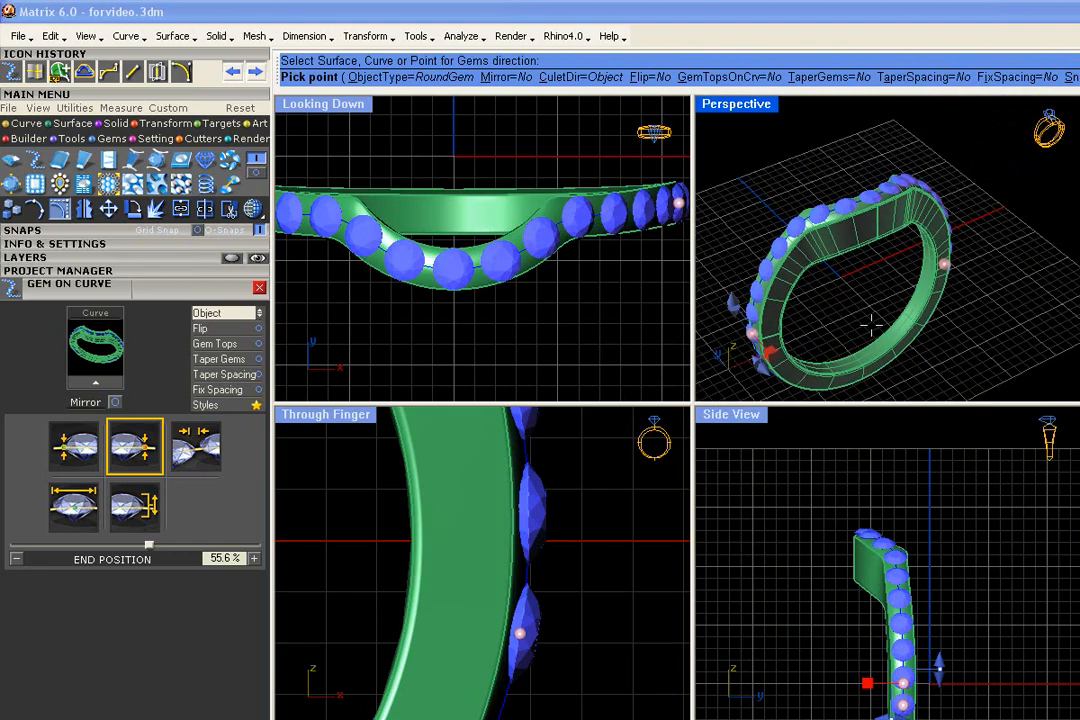
left_click(510, 77)
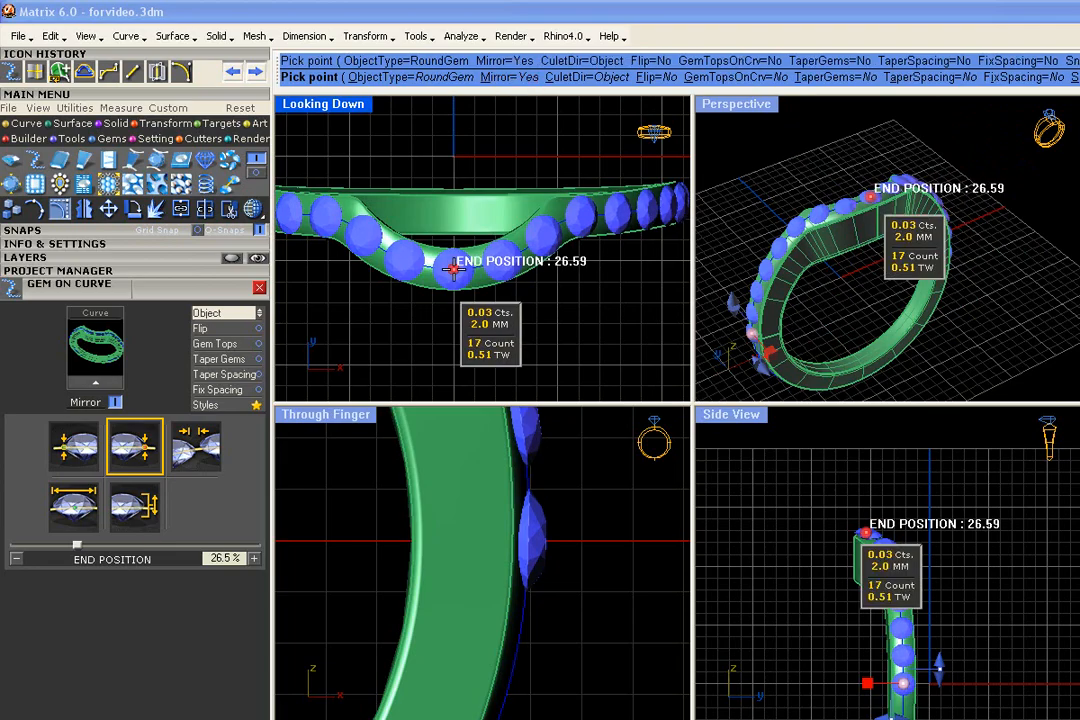
right_click_drag(983, 188, 917, 215)
- Reduce the start size of the gems to 1.5 mm
scroll(917, 215, "up", 3)
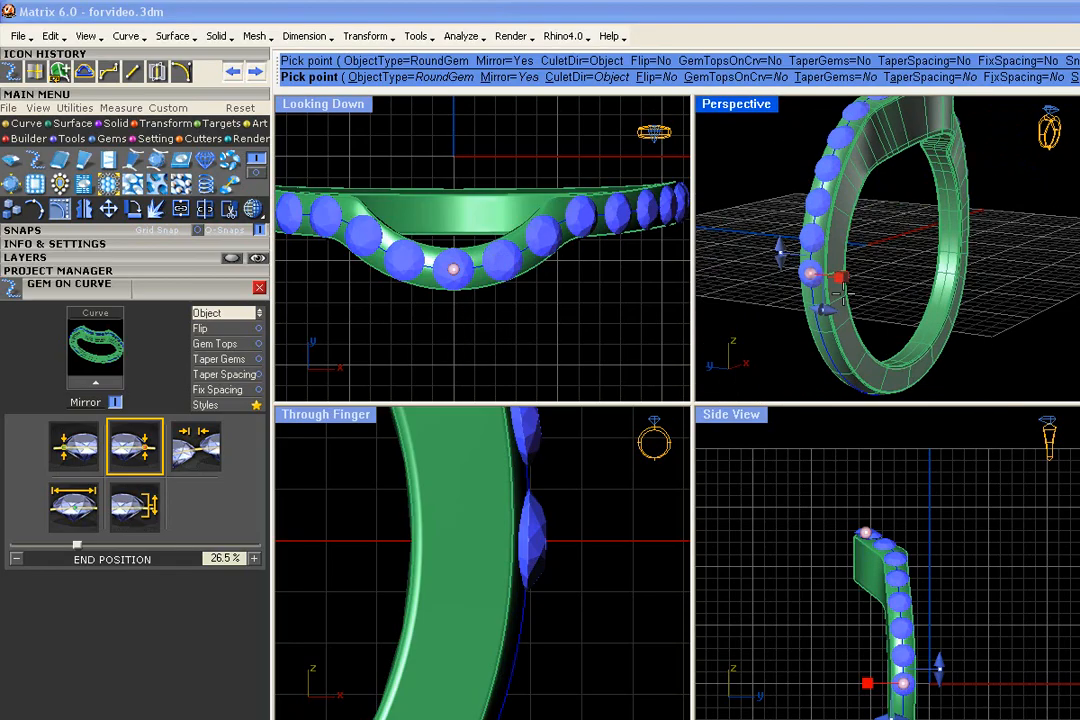
left_click_drag(795, 251, 793, 285)
right_click_drag(893, 237, 952, 240)
mouse_move(876, 292)
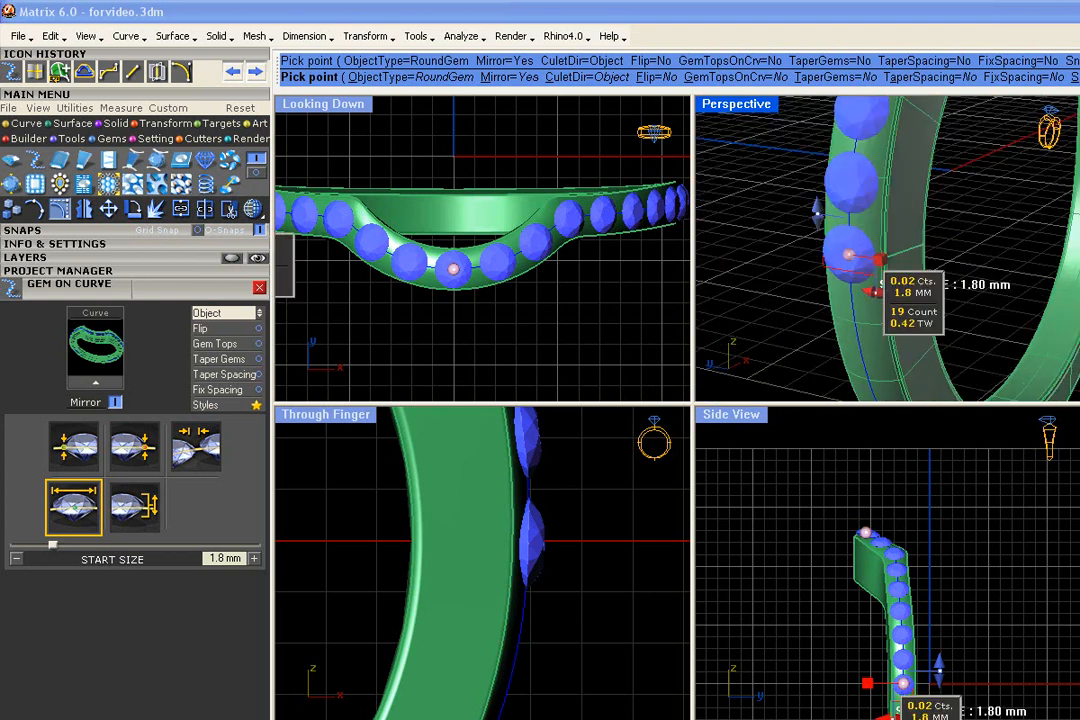
left_click_drag(875, 291, 873, 295)
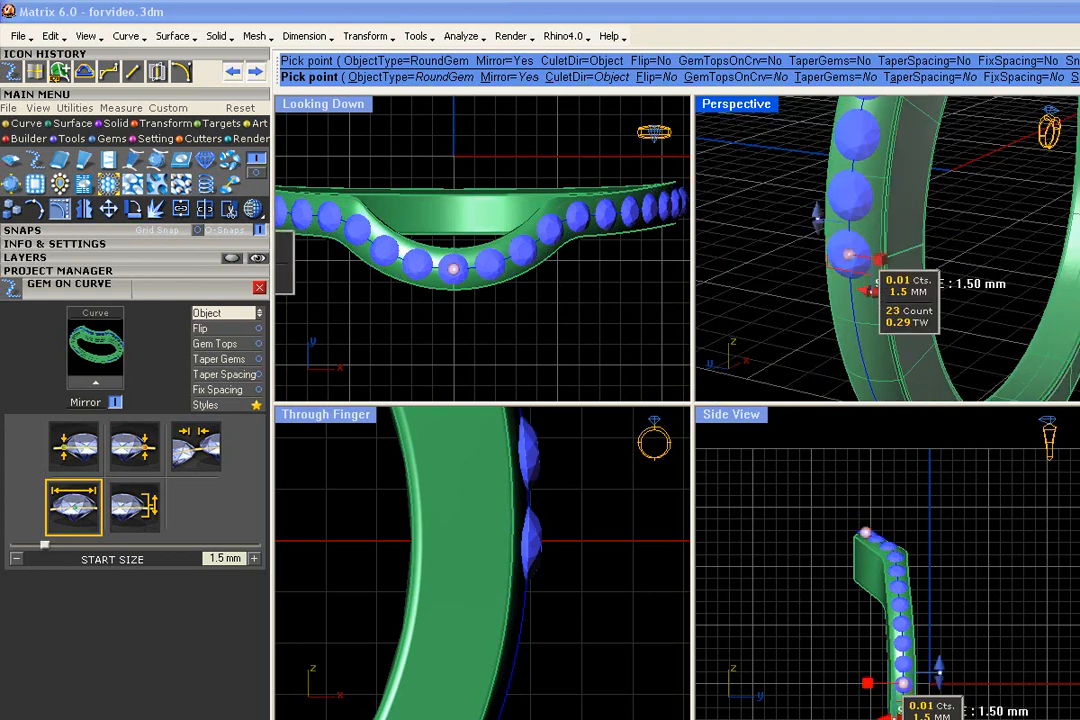
- Adjust the spacing between the gems to 0.1 mm
scroll(874, 296, "down", 5)
scroll(1018, 255, "down", 2)
right_click_drag(1018, 255, 935, 302)
scroll(935, 302, "up", 3)
mouse_move(881, 338)
scroll(881, 338, "up", 2)
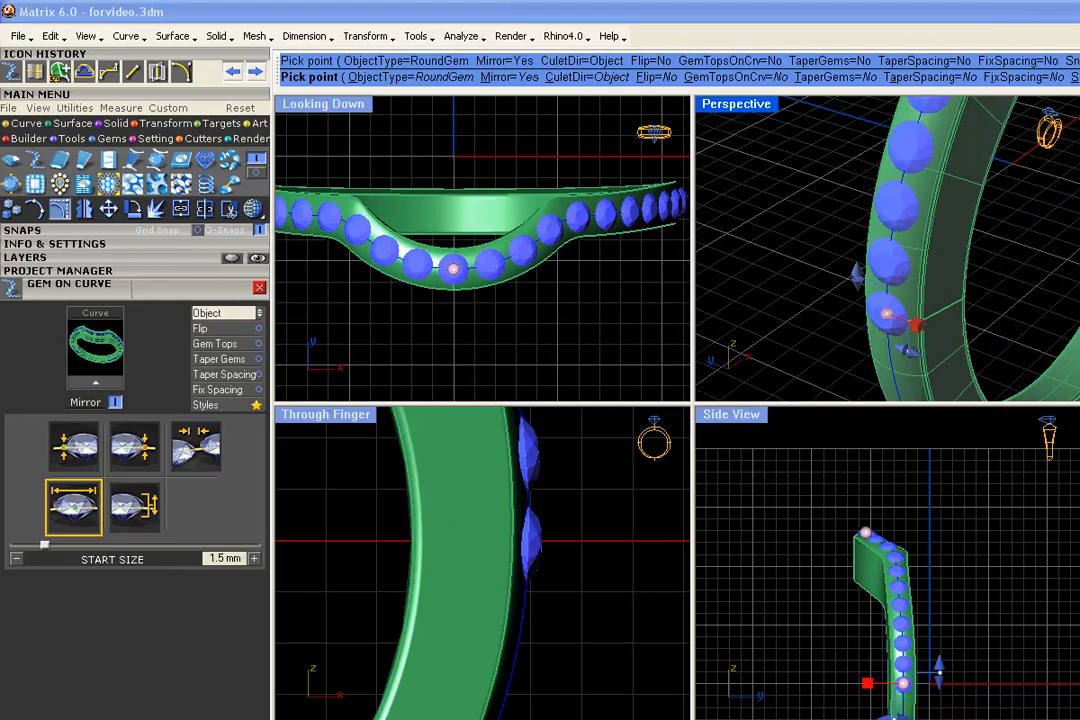
left_click_drag(857, 276, 853, 282)
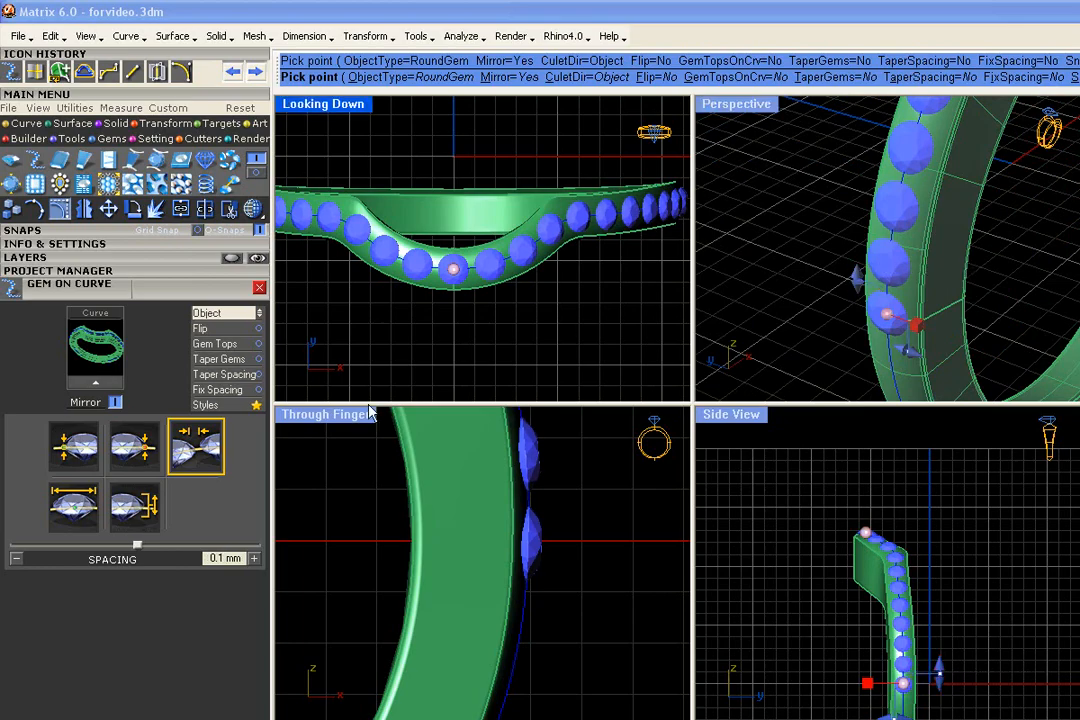
- Align the gem tops to the curve and show the ring as a wireframe to check their depth
left_click(239, 346)
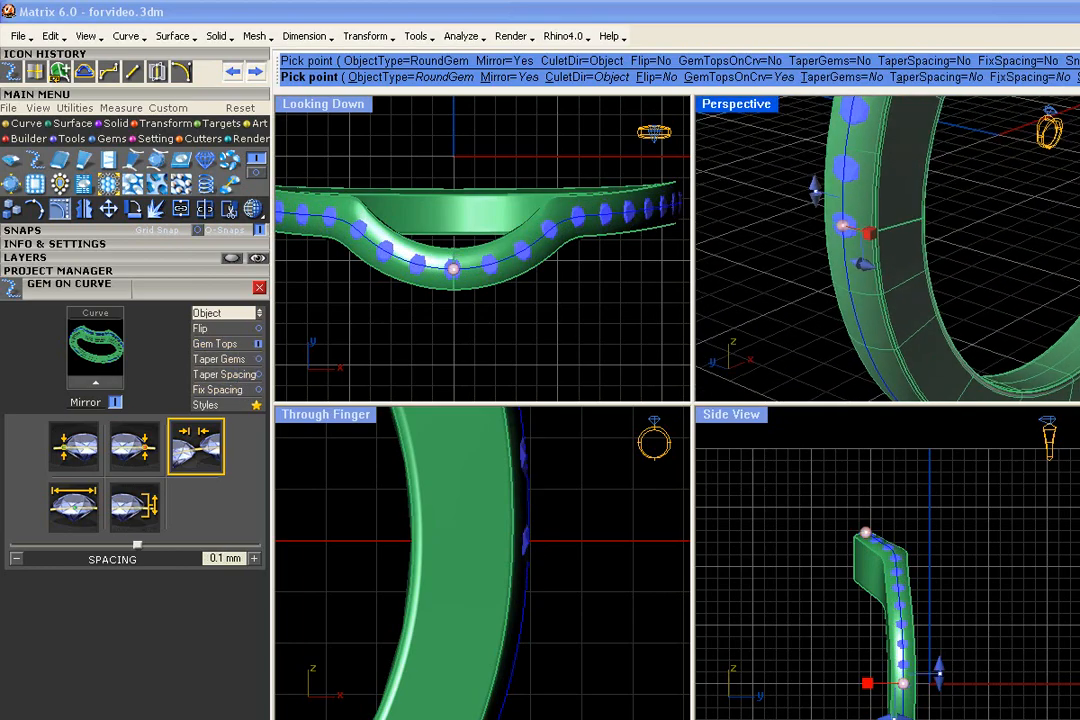
left_click(253, 208)
scroll(505, 553, "up", 8)
right_click_drag(505, 553, 500, 615)
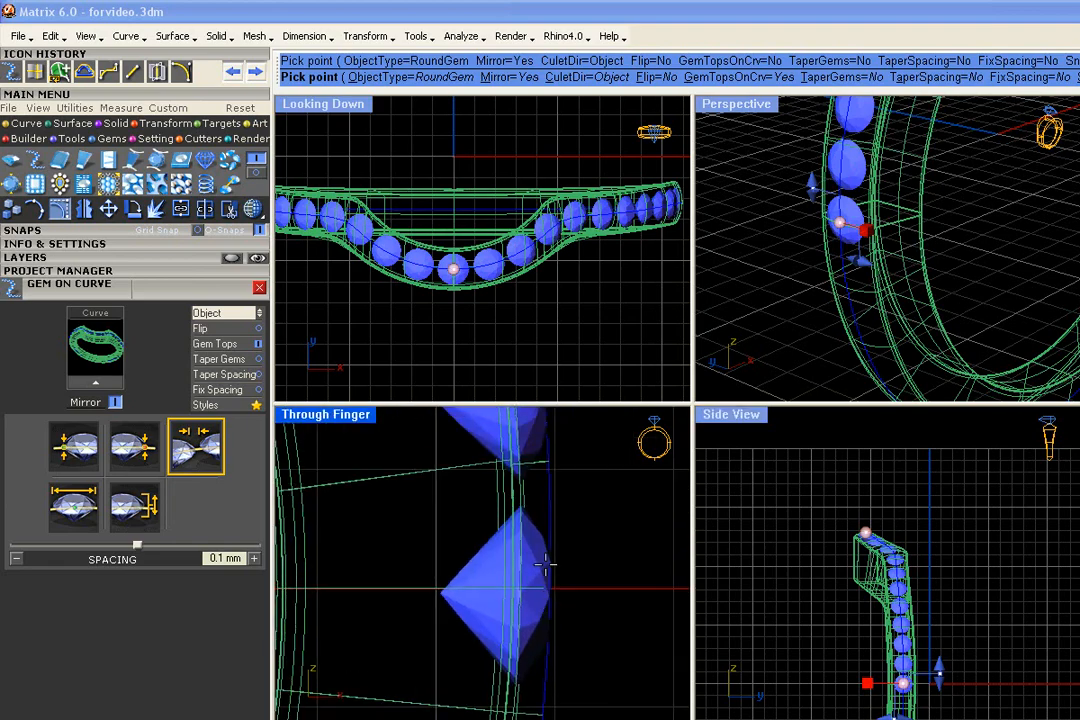
- Set the gems' Z offset to -0.13 mm and generate the mirrored gem row on the ring
scroll(518, 590, "down", 4)
right_click_drag(897, 311, 800, 346)
scroll(936, 307, "down", 5)
scroll(812, 299, "up", 8)
scroll(812, 299, "down", 5)
right_click_drag(812, 299, 849, 290)
scroll(849, 290, "up", 3)
left_click_drag(858, 278, 798, 272)
scroll(798, 272, "down", 5)
scroll(834, 318, "up", 4)
right_click_drag(832, 308, 835, 322)
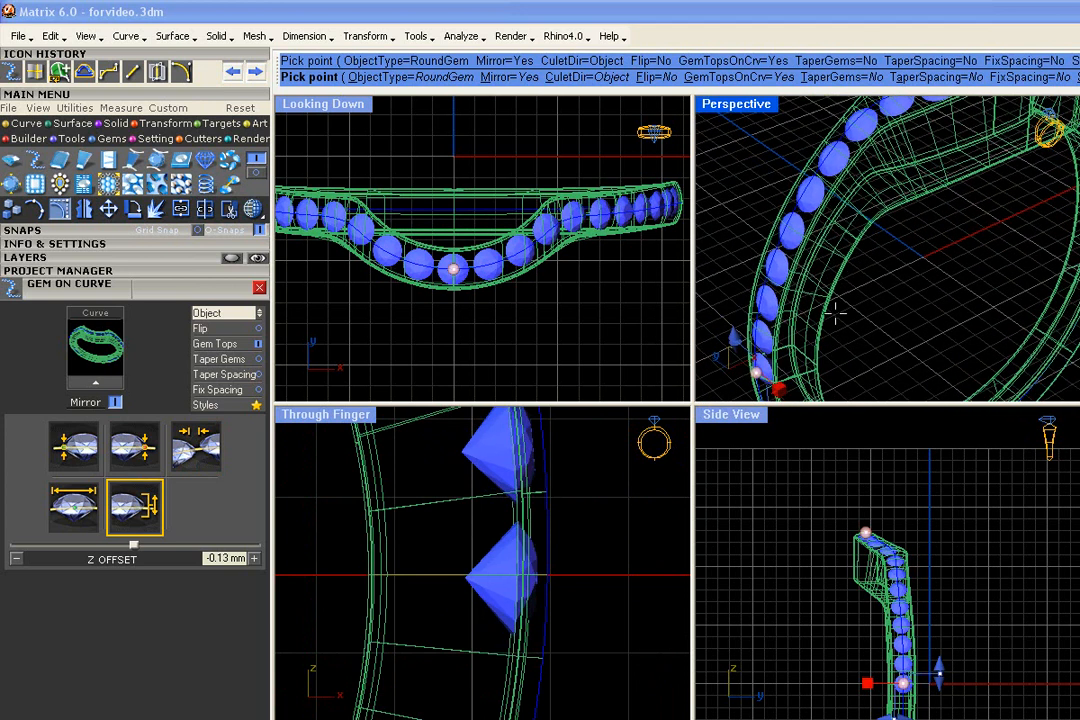
scroll(835, 320, "down", 4)
right_click(834, 315)
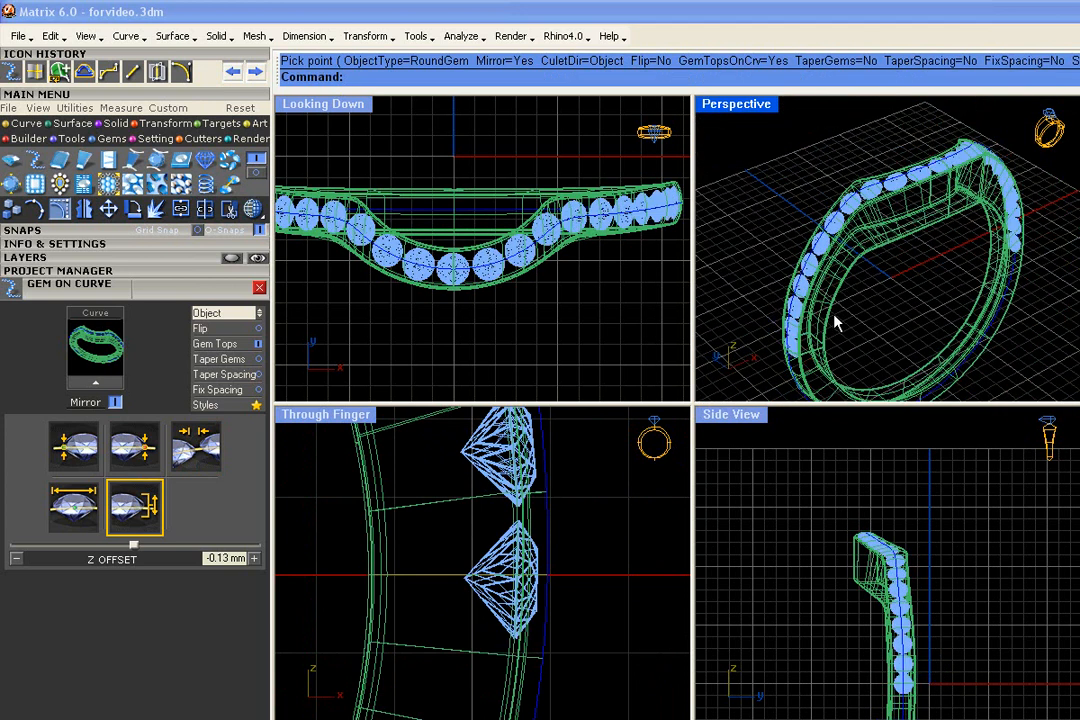
right_click_drag(834, 315, 885, 325)
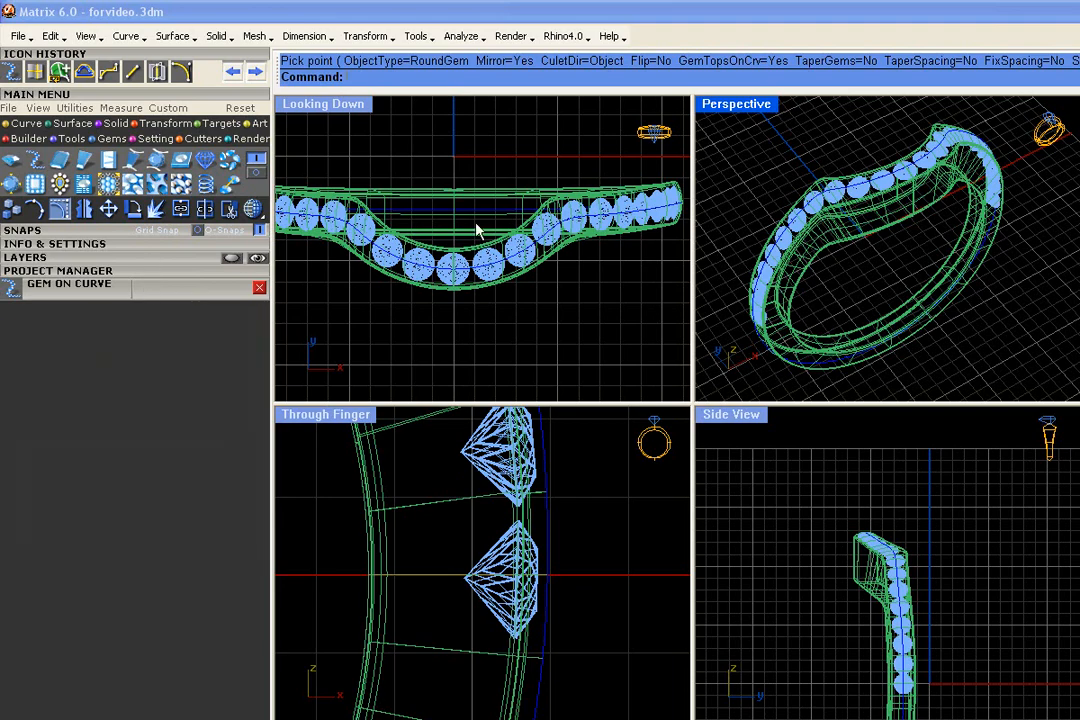
- Select the ring with its gems and curve and save it as a new version in the 000Shadowband project
scroll(476, 223, "down", 4)
left_click_drag(453, 182, 284, 121)
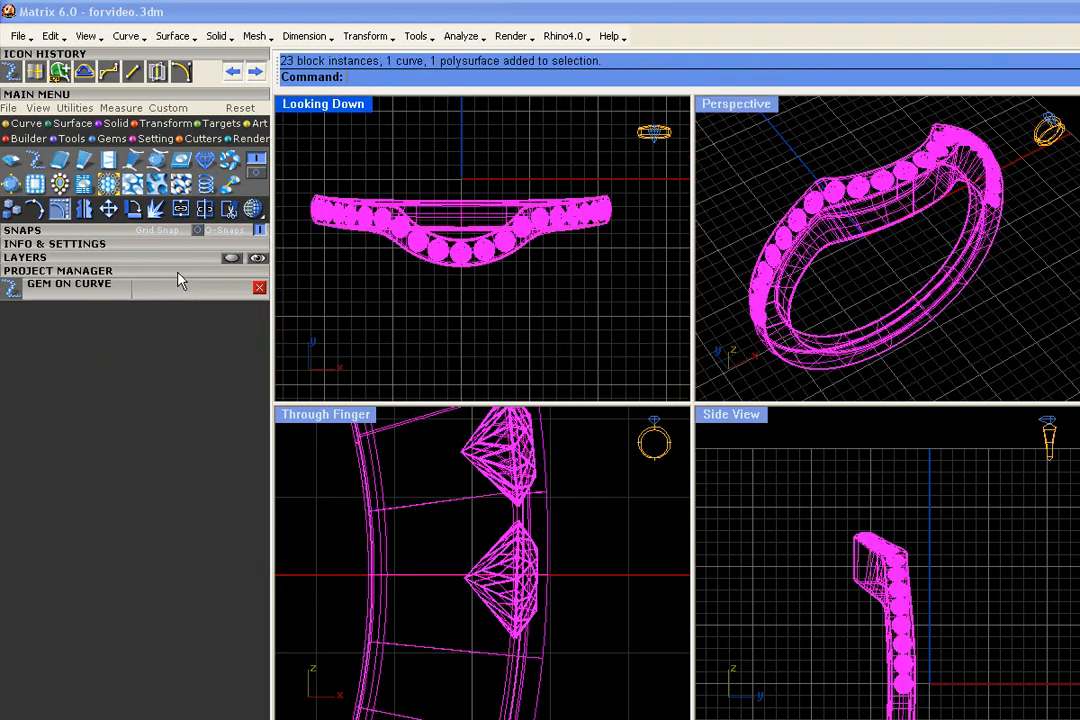
left_click(182, 273)
left_click(259, 287)
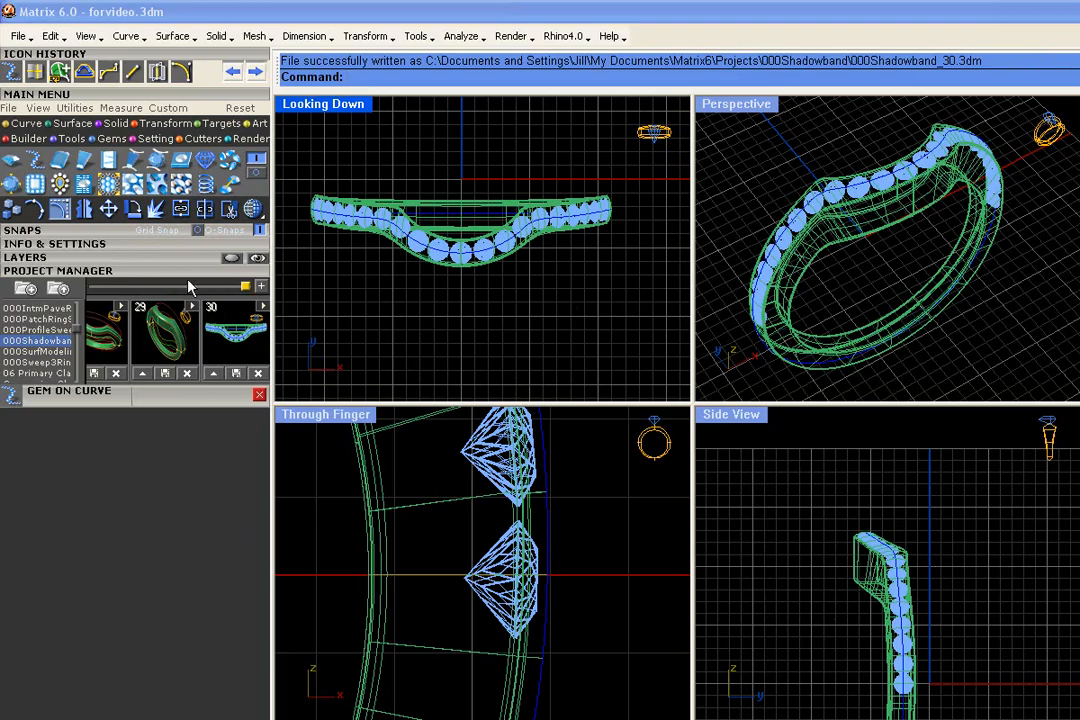
left_click(158, 271)
- Select all the gems on the Gem 03 layer and start a channel along them with Channel Builder
left_click(162, 259)
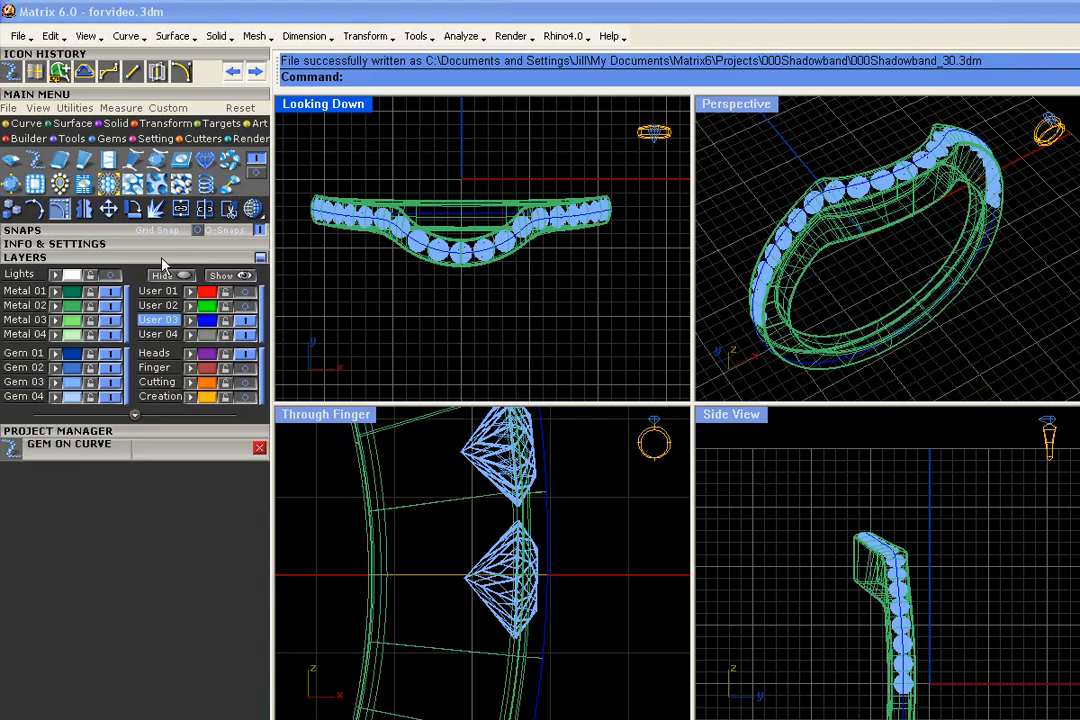
left_click(73, 385)
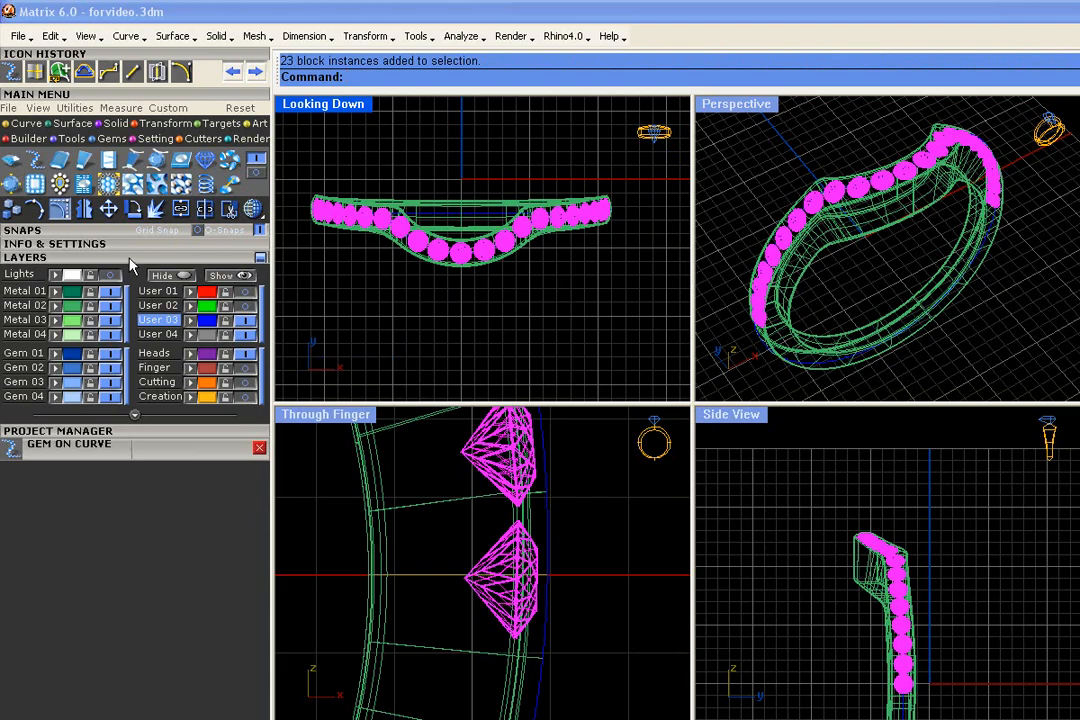
left_click(115, 257)
left_click(190, 140)
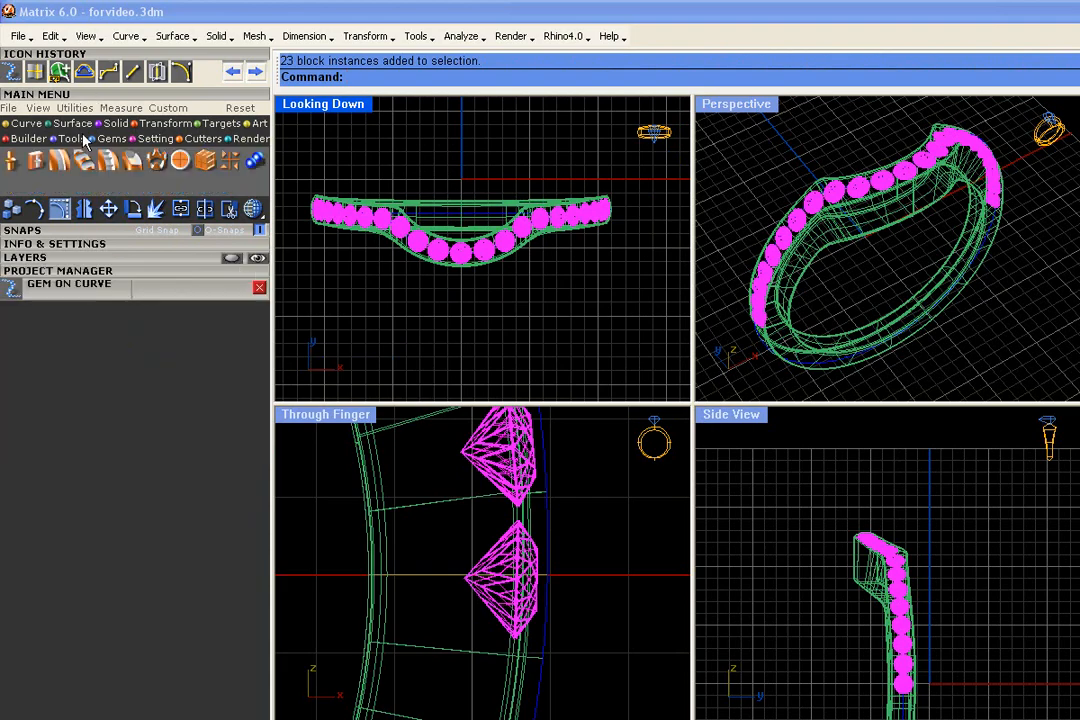
left_click(59, 160)
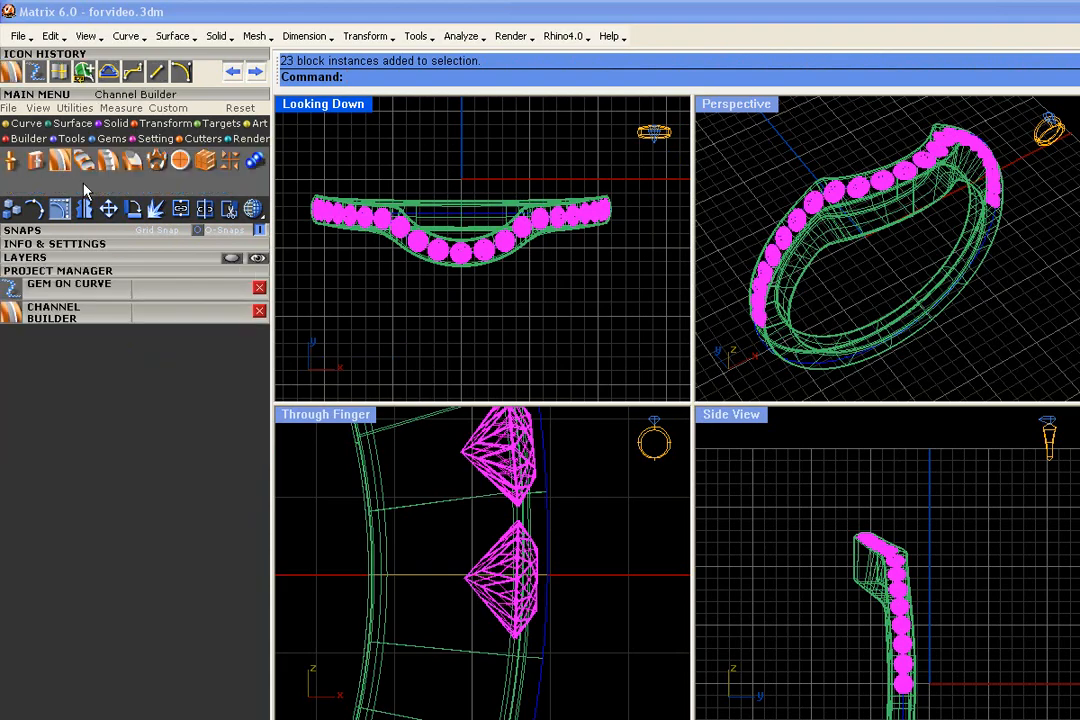
left_click(179, 316)
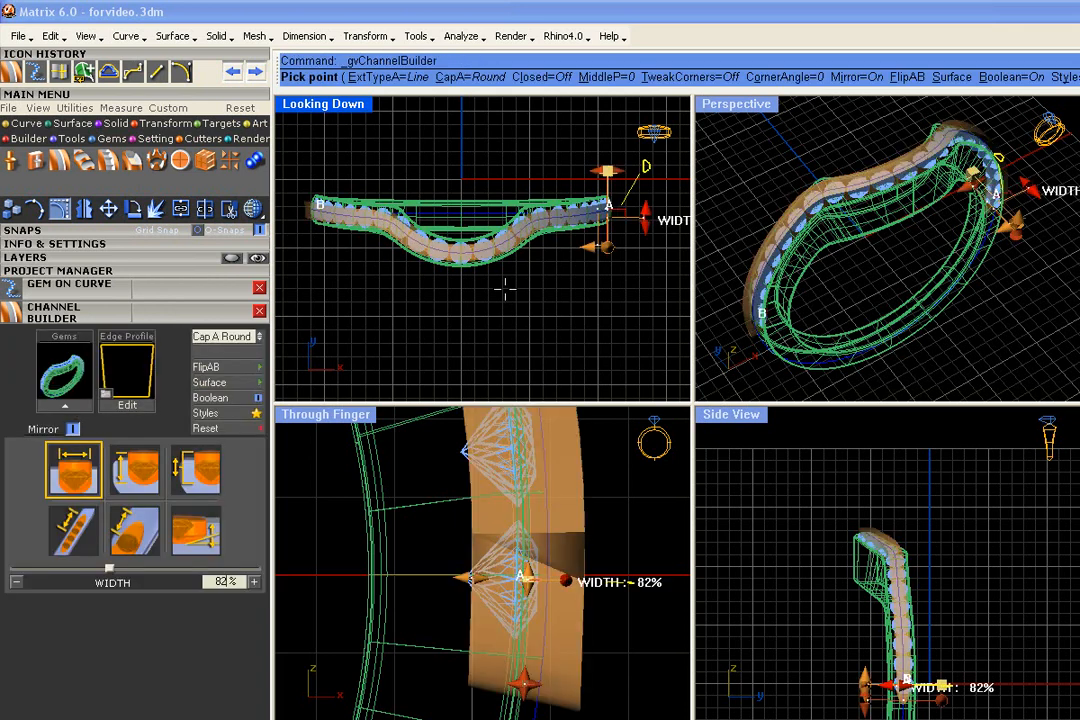
- Examine the channel cutter preview around the gems at both ends and along the front of the ring
scroll(900, 200, "up", 5)
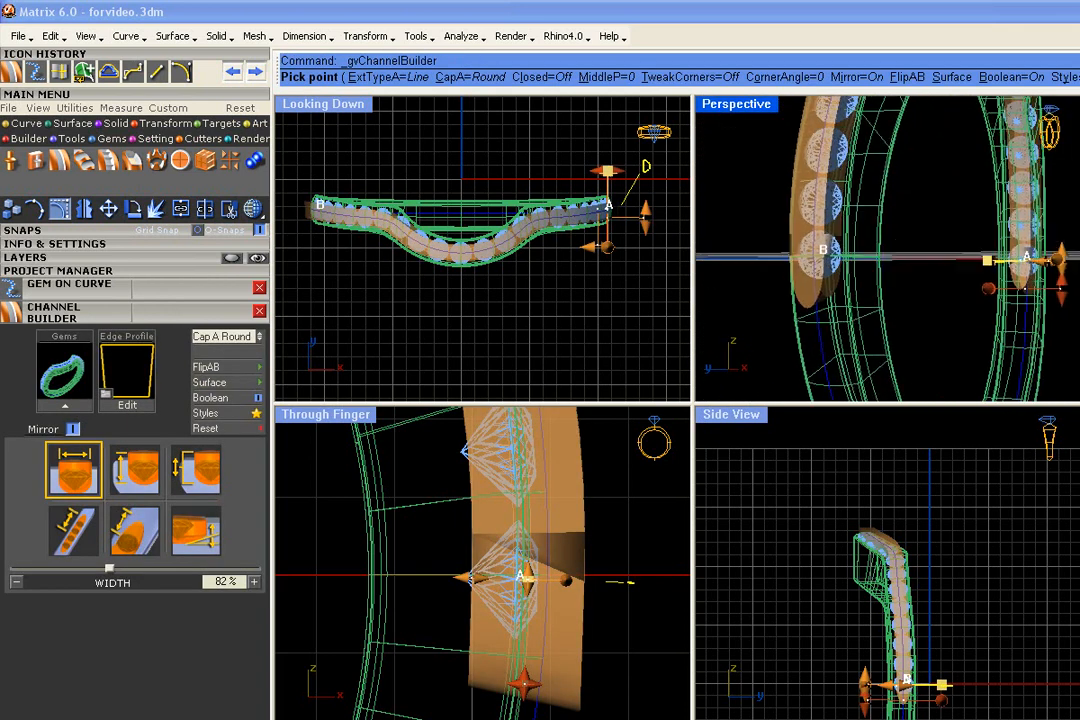
right_click_drag(1020, 286, 846, 271)
scroll(806, 312, "up", 2)
right_click_drag(806, 312, 905, 315)
scroll(975, 354, "up", 3)
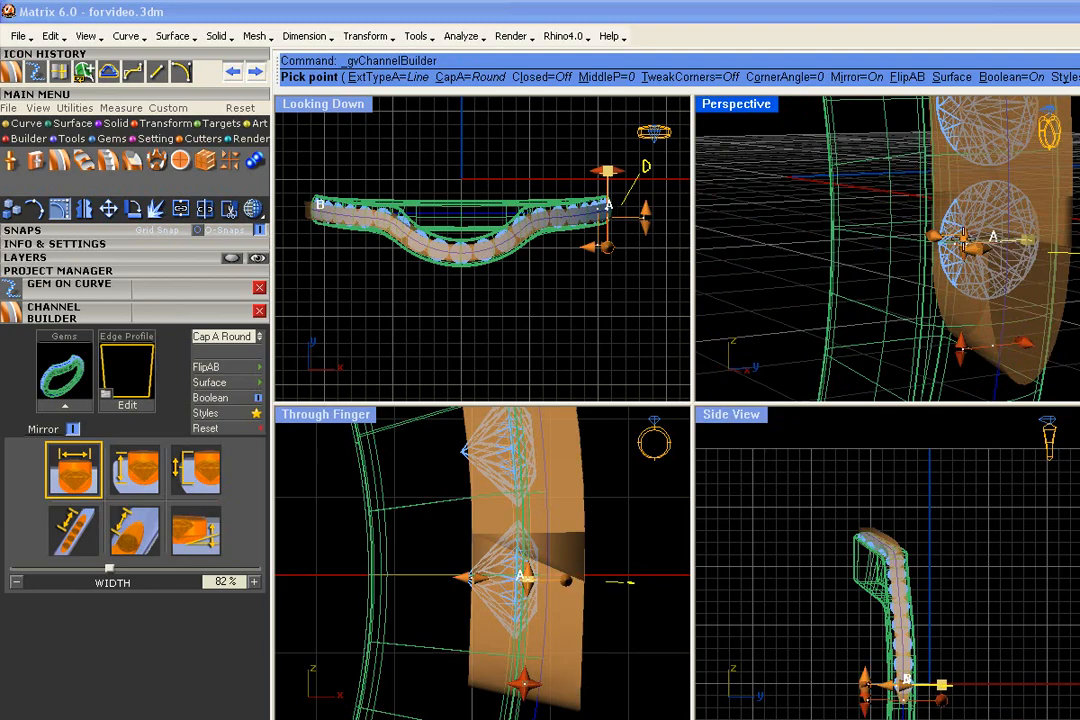
scroll(1027, 240, "down", 3)
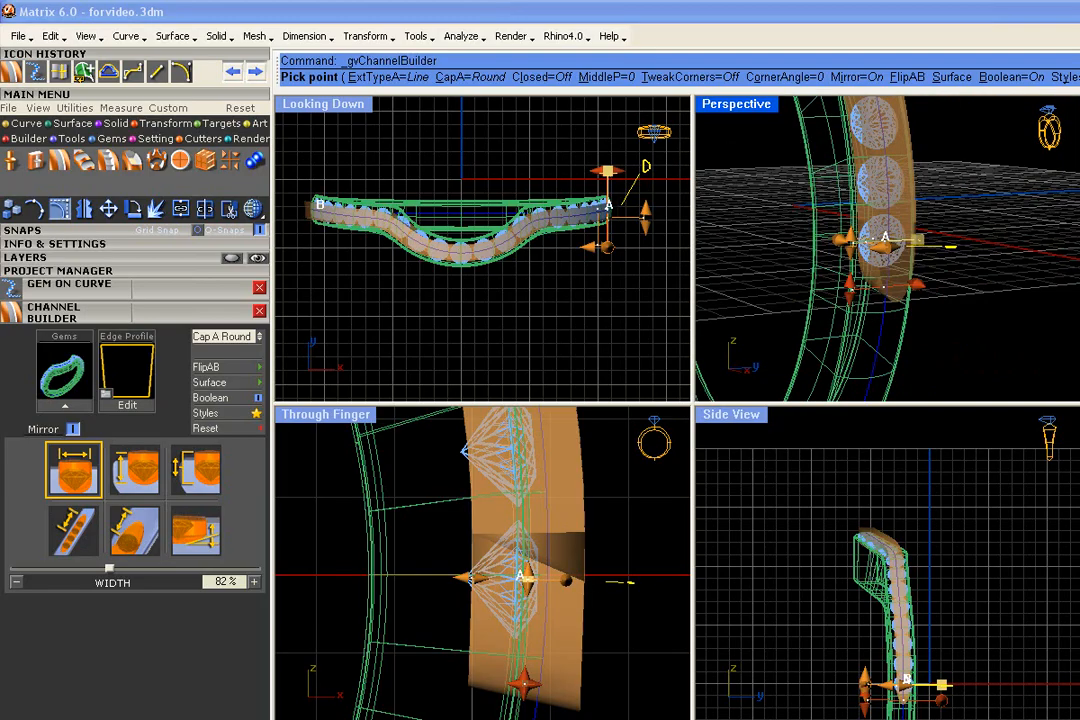
scroll(549, 578, "up", 3)
scroll(549, 578, "down", 3)
right_click_drag(976, 301, 1002, 316)
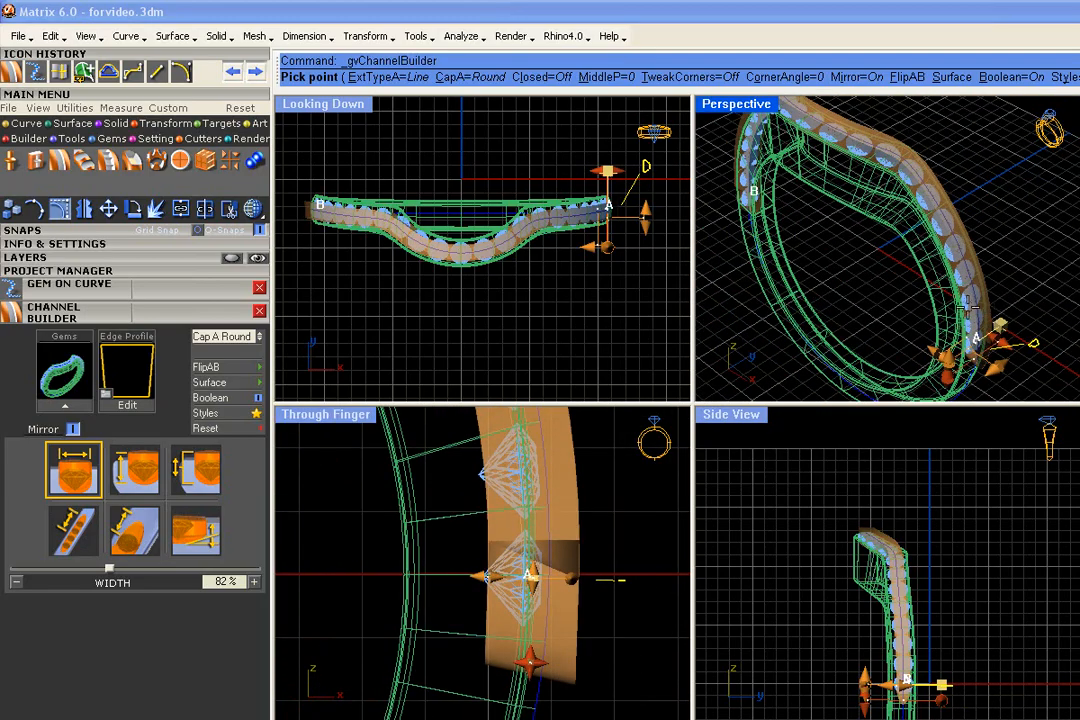
scroll(535, 222, "up", 8)
scroll(608, 226, "down", 4)
right_click_drag(841, 217, 881, 243)
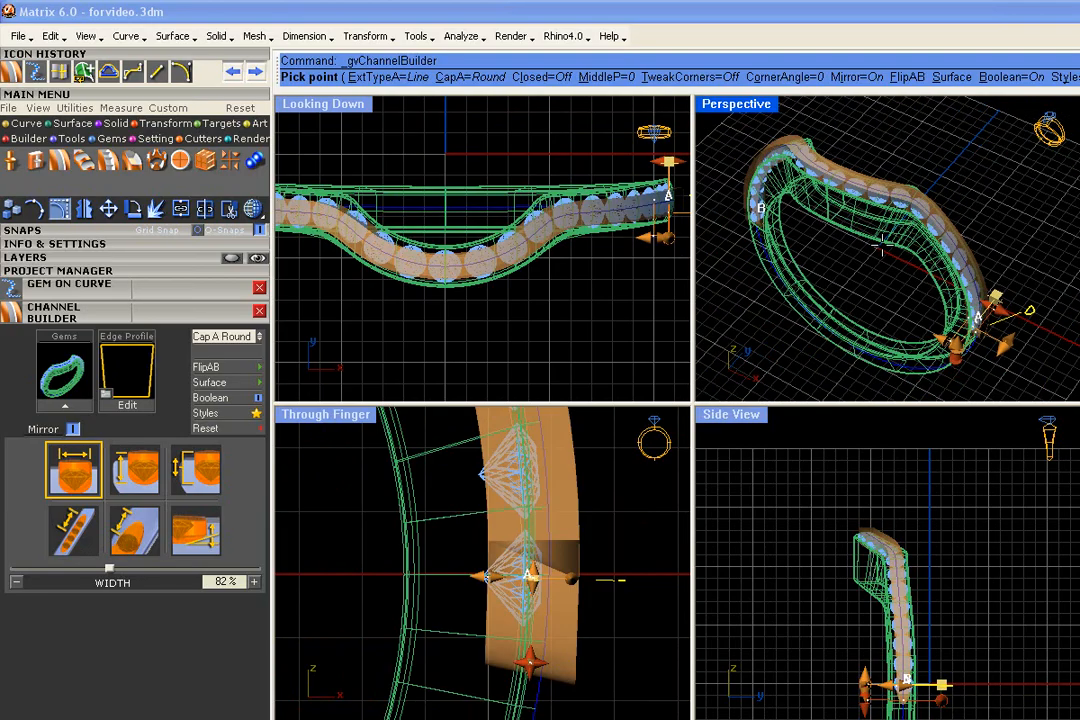
- Cut the channel out of the ring surface as a Boolean and inspect the result from several angles
left_click(258, 398)
left_click(910, 298)
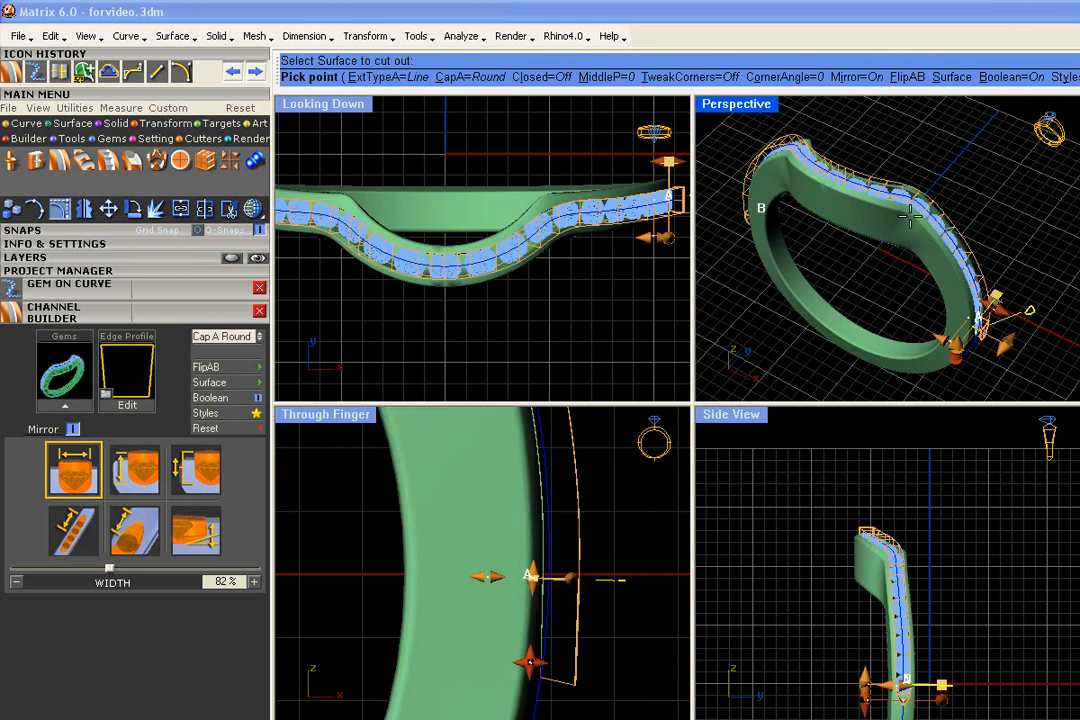
right_click_drag(905, 243, 919, 318)
scroll(875, 297, "up", 5)
right_click_drag(880, 396, 771, 391)
right_click_drag(922, 420, 910, 197)
scroll(965, 286, "down", 2)
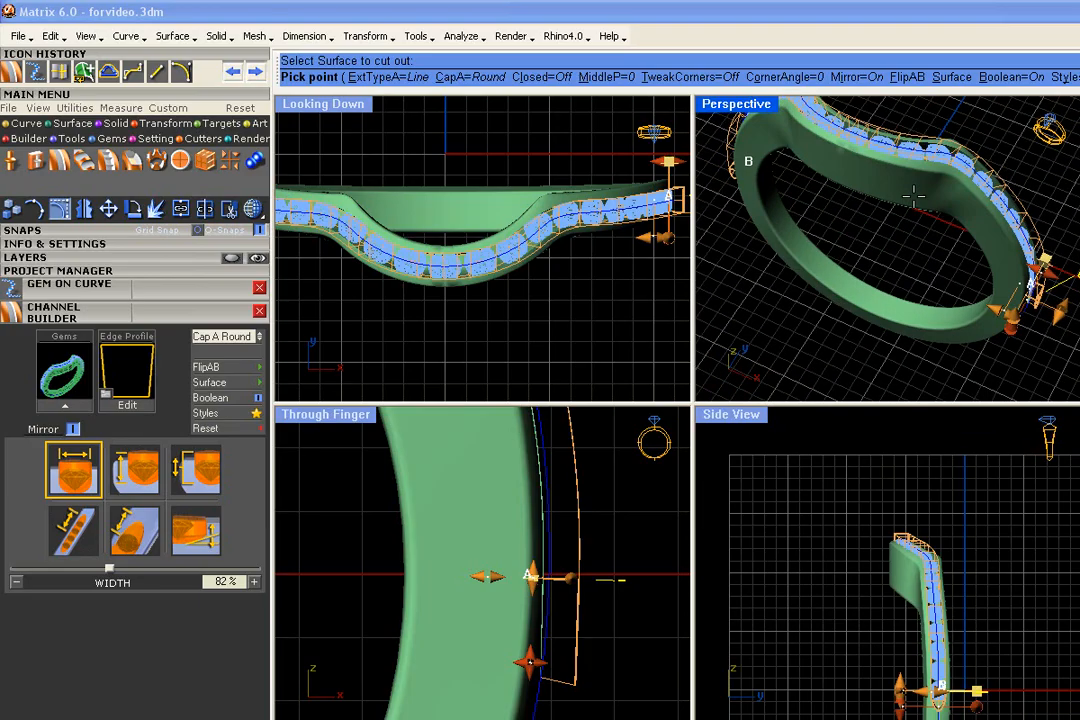
- Save the channel settings as the style file shadowband2.mss in the Channels folder and leave the styles
left_click(245, 416)
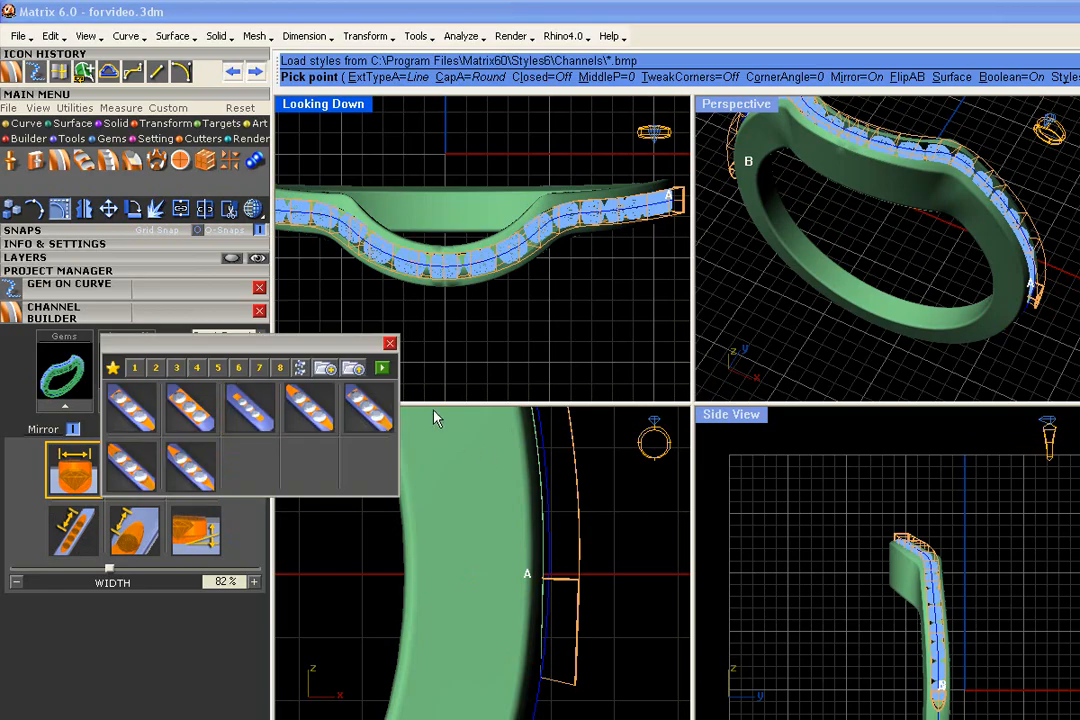
left_click(328, 306)
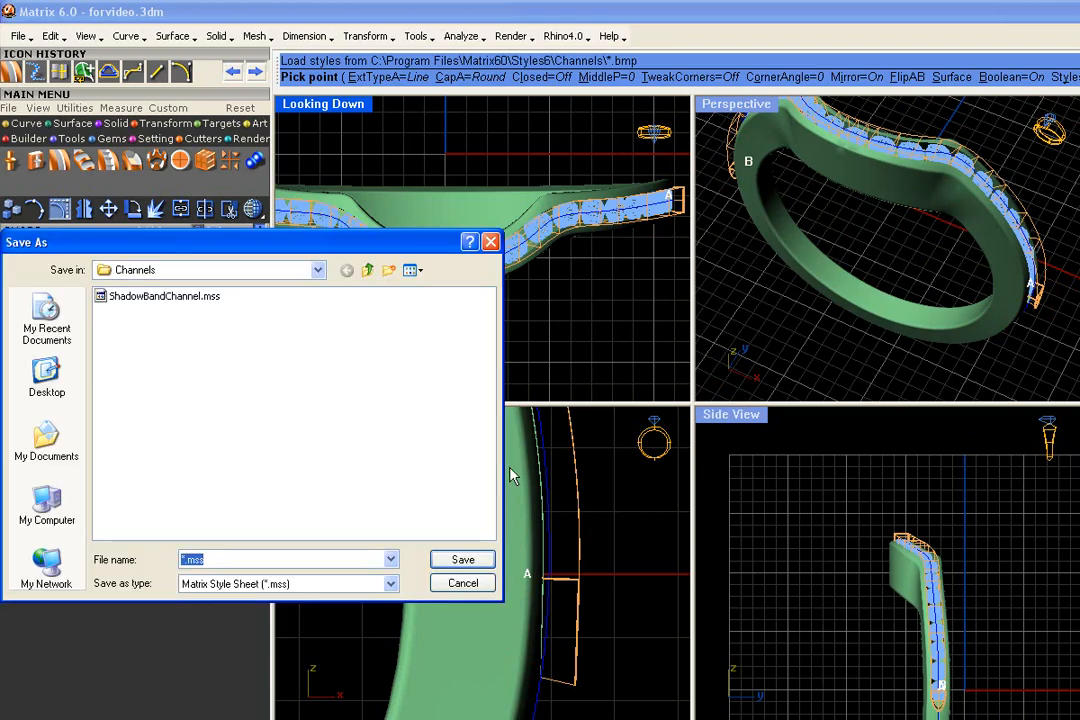
key("Left")
key("Left")
key("Left")
type(".")
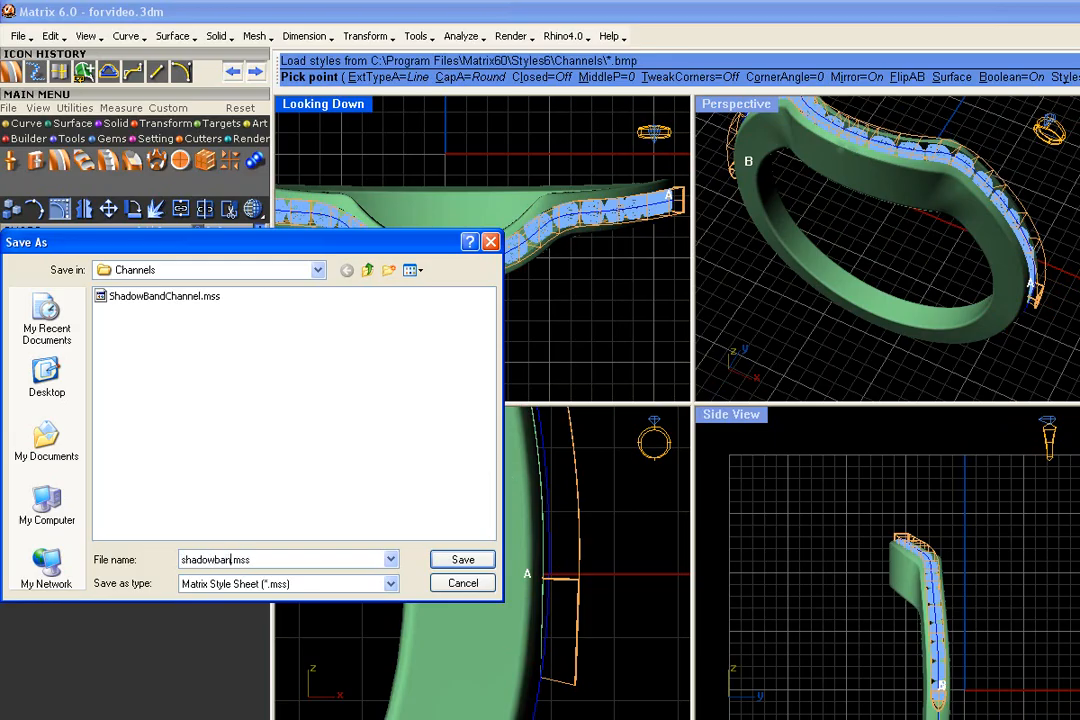
left_click(460, 559)
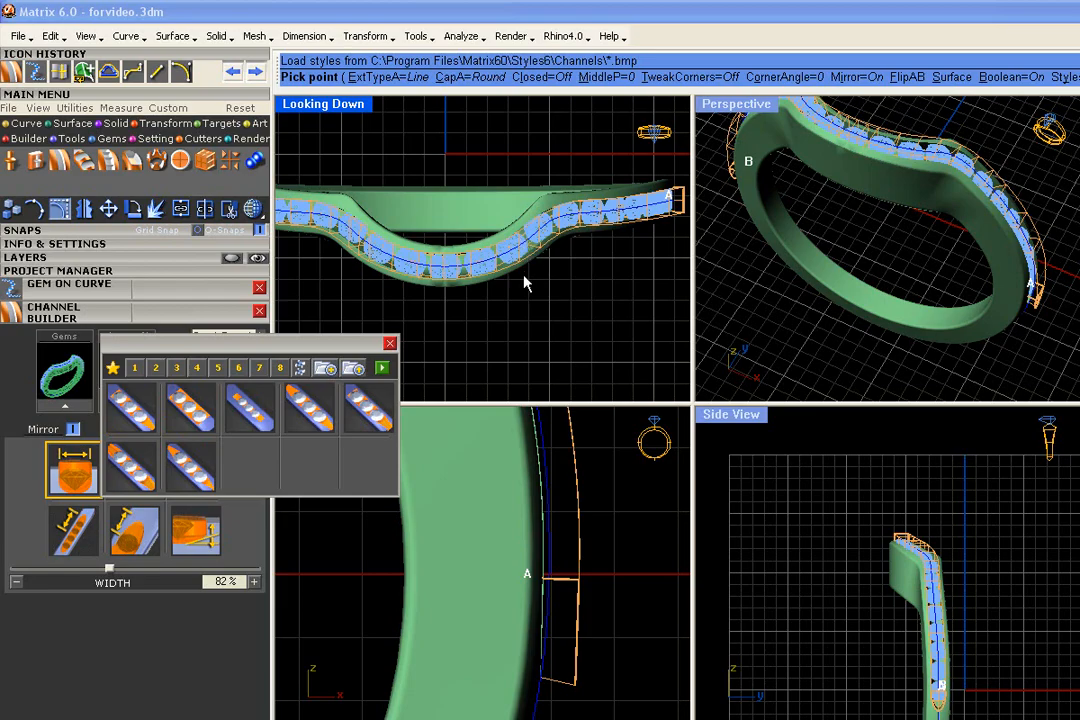
left_click(391, 345)
- Generate the channel cut in the ring and show the model in shaded display
right_click(774, 338)
left_click(255, 210)
right_click_drag(554, 354, 566, 337)
scroll(566, 337, "down", 4)
right_click_drag(945, 322, 938, 357)
scroll(938, 357, "down", 4)
scroll(938, 357, "up", 2)
- Select the channelled ring with its gems and curve and save it as version 31 of the 000Shadowband project
left_click_drag(1058, 137, 765, 347)
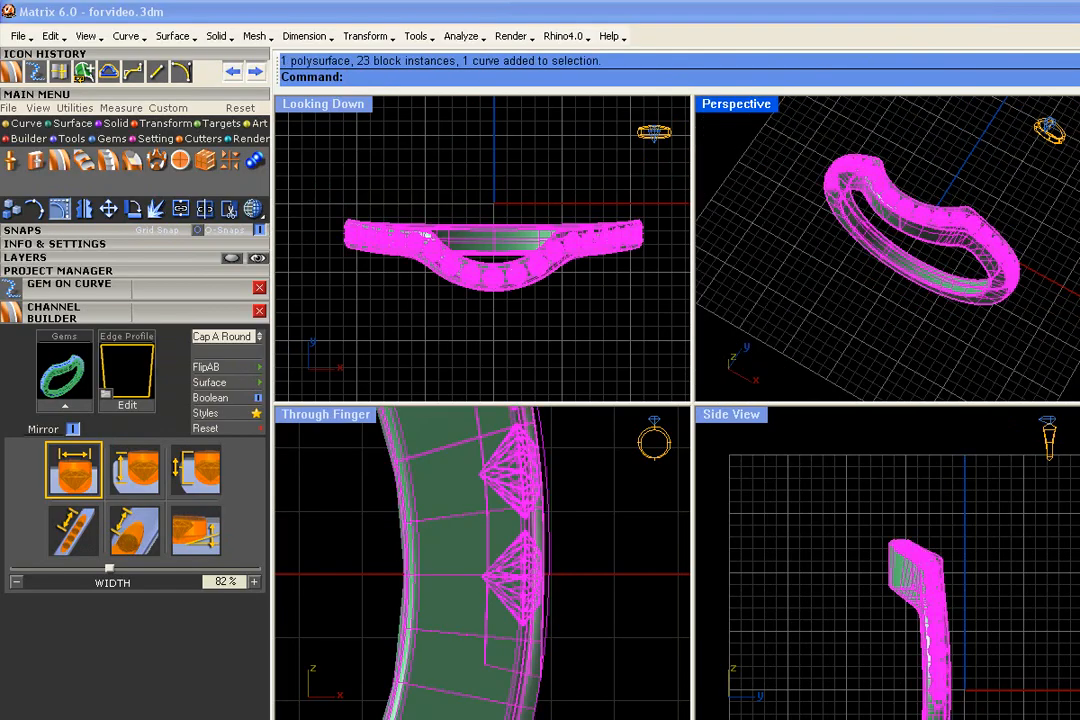
left_click(157, 271)
left_click_drag(200, 288, 245, 287)
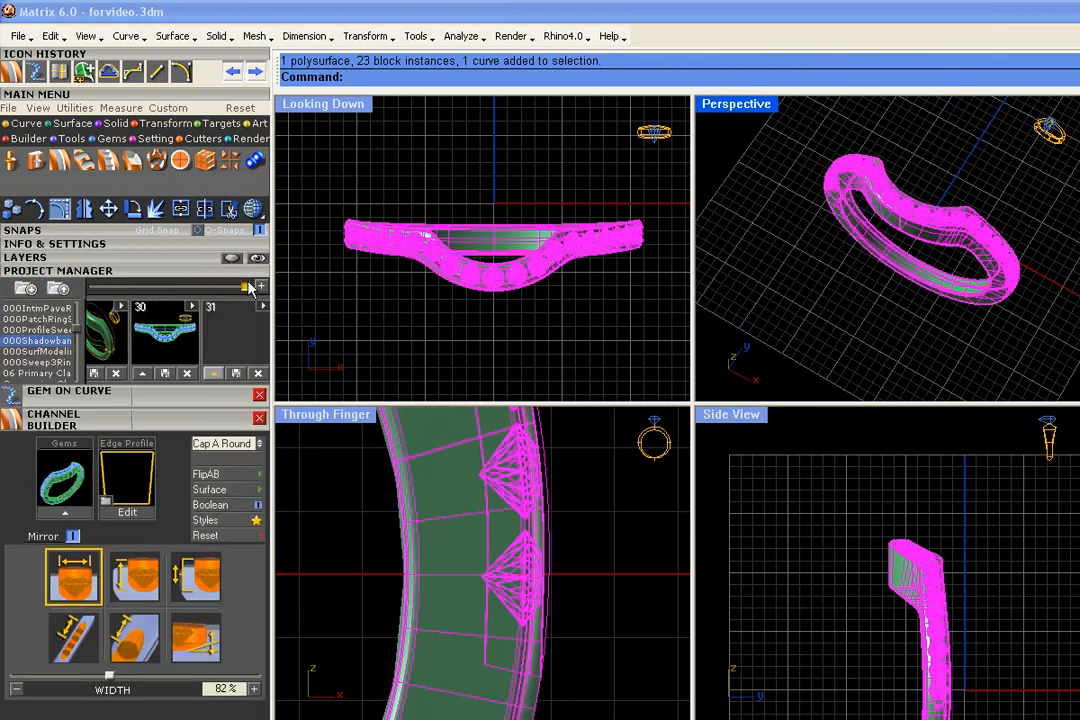
left_click(213, 373)
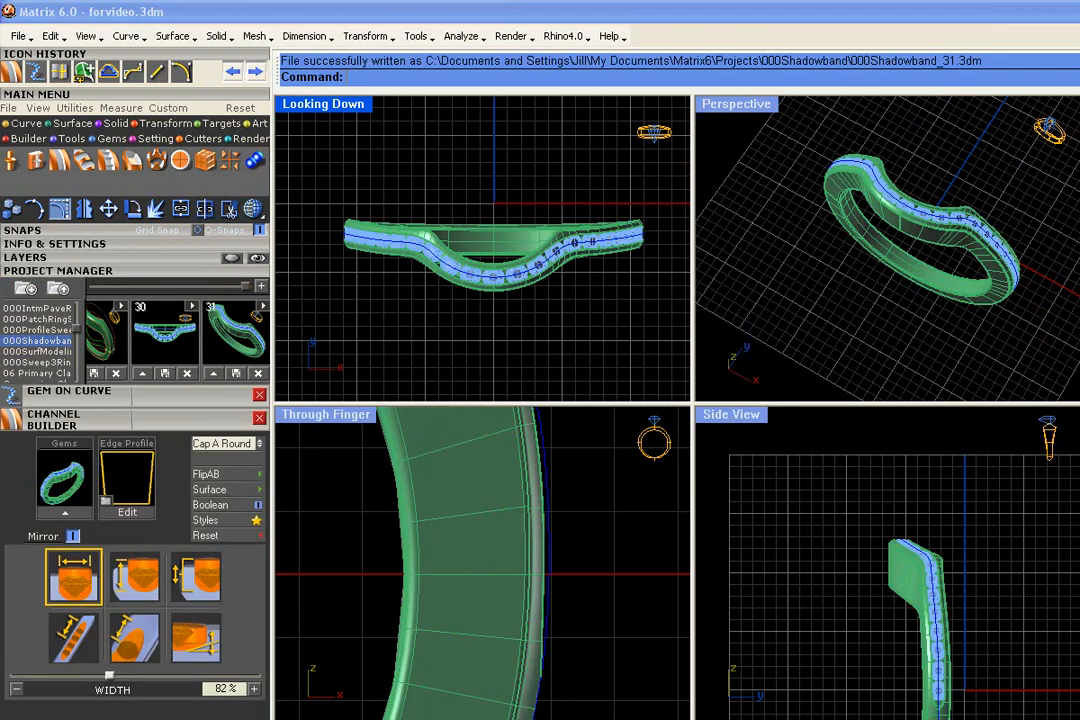
- Select all the gems by their layer and start the Micro Prong Cutter on them
scroll(520, 290, "up", 5)
scroll(362, 242, "down", 5)
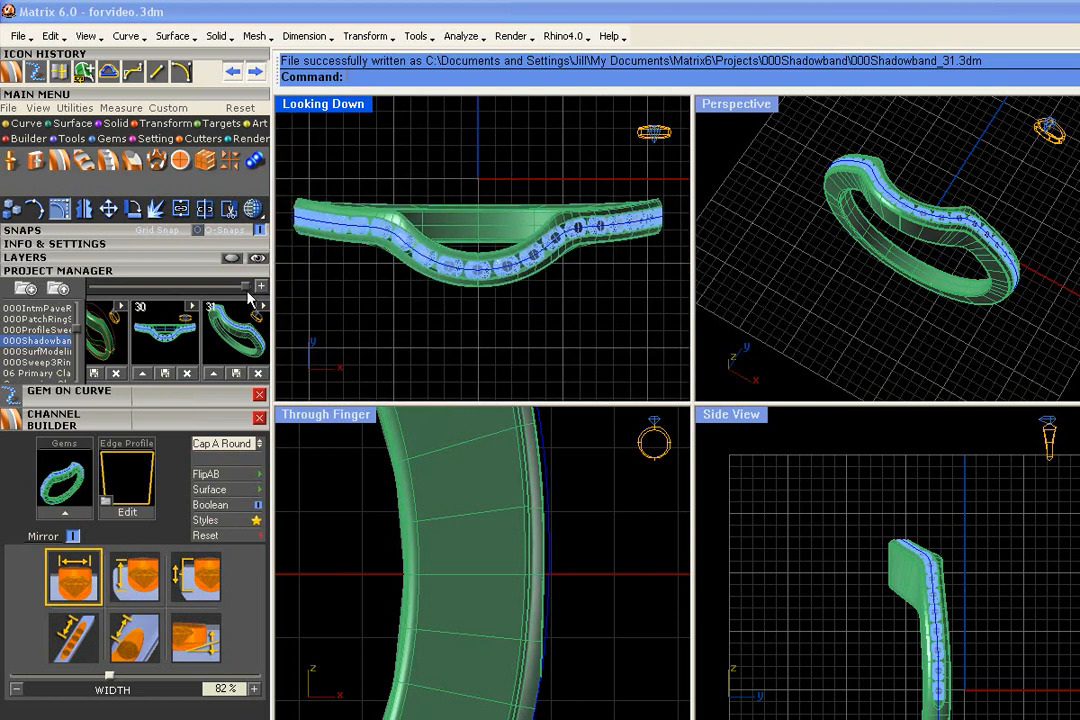
left_click(110, 271)
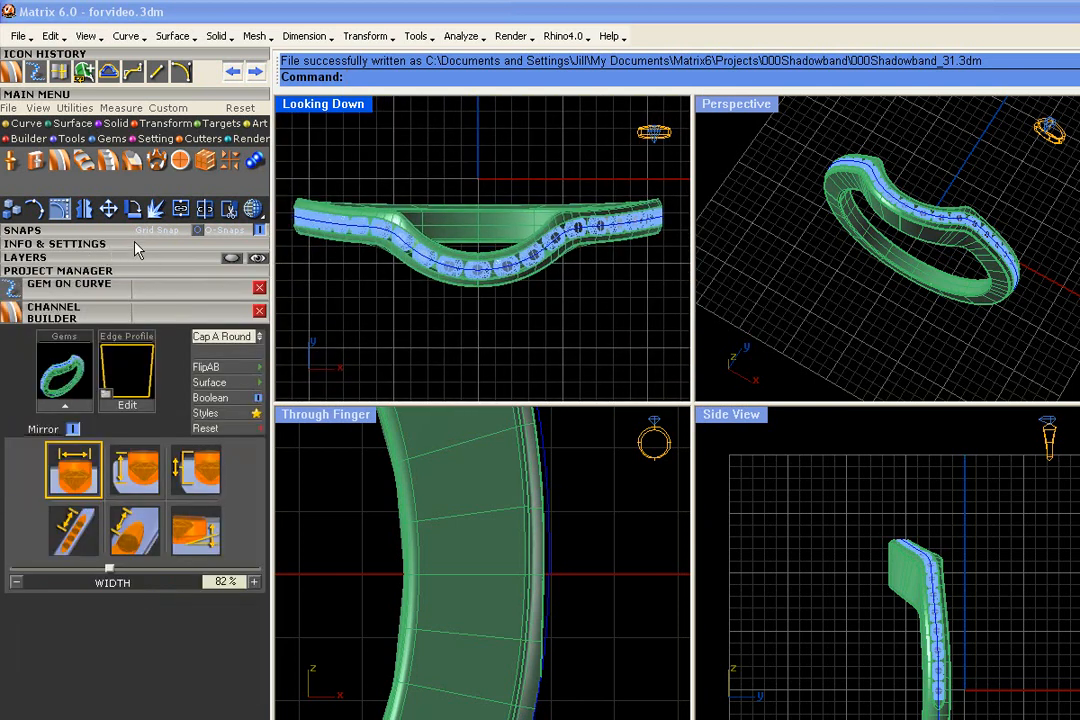
left_click(137, 243)
left_click(90, 285)
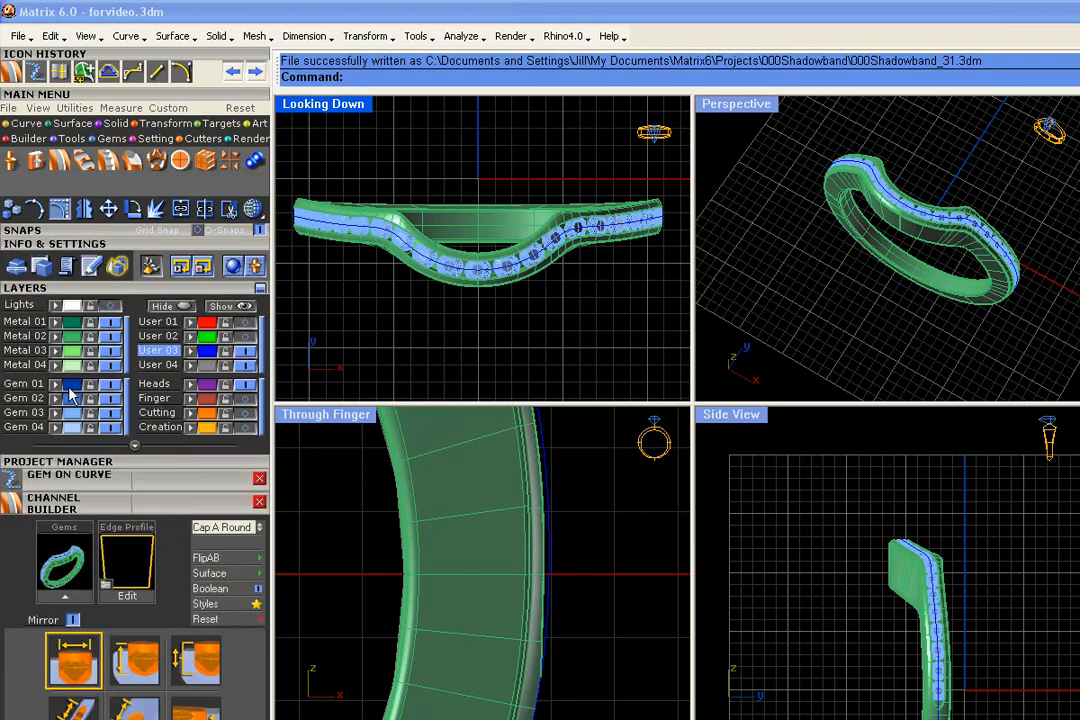
left_click(77, 377)
left_click(87, 288)
left_click(104, 244)
left_click(108, 162)
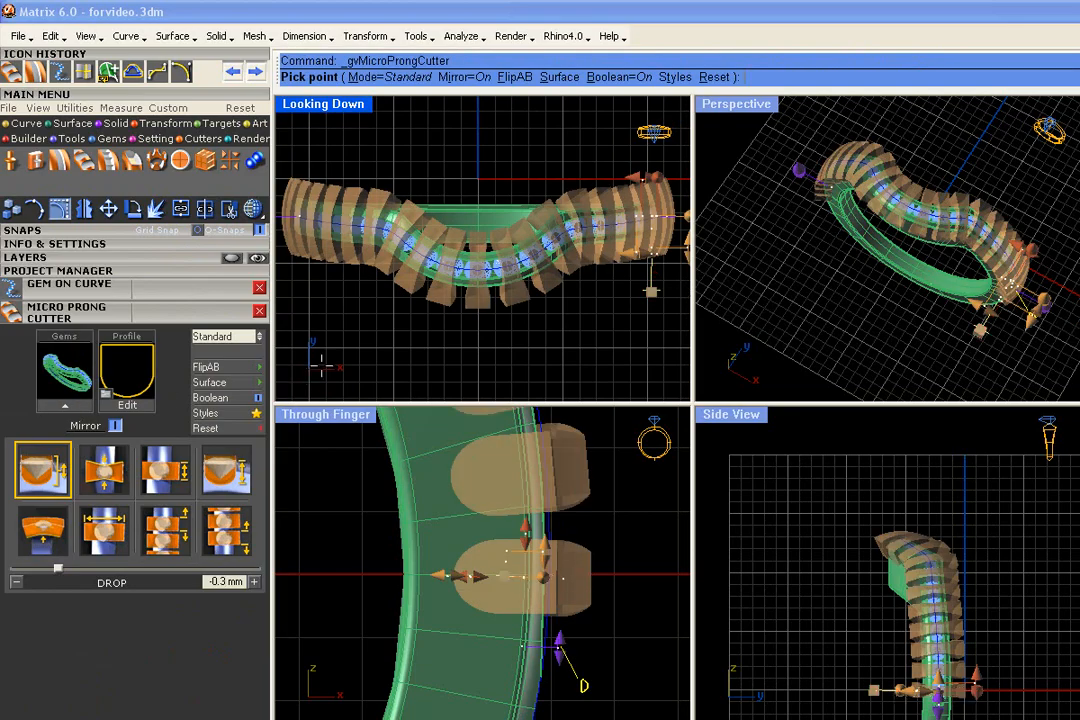
- Load the fourth preset micro prong style and cut the prong cutters out of the ring surface
left_click(256, 412)
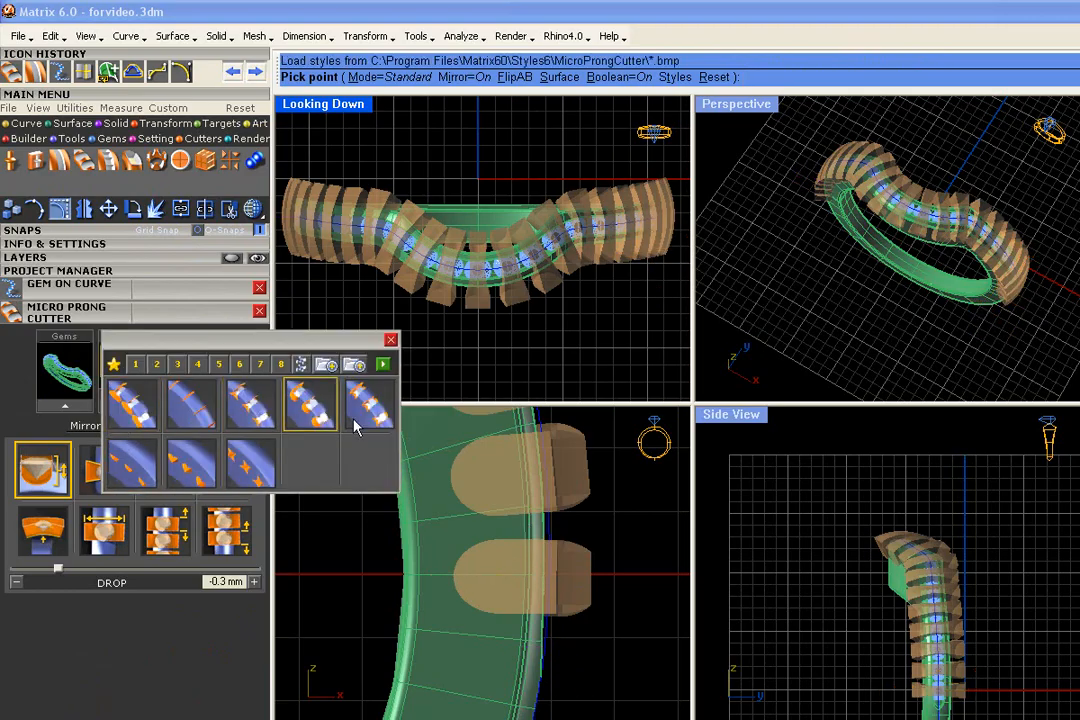
left_click(312, 405)
left_click(384, 367)
scroll(704, 338, "down", 1)
right_click_drag(770, 338, 880, 310)
scroll(858, 250, "up", 5)
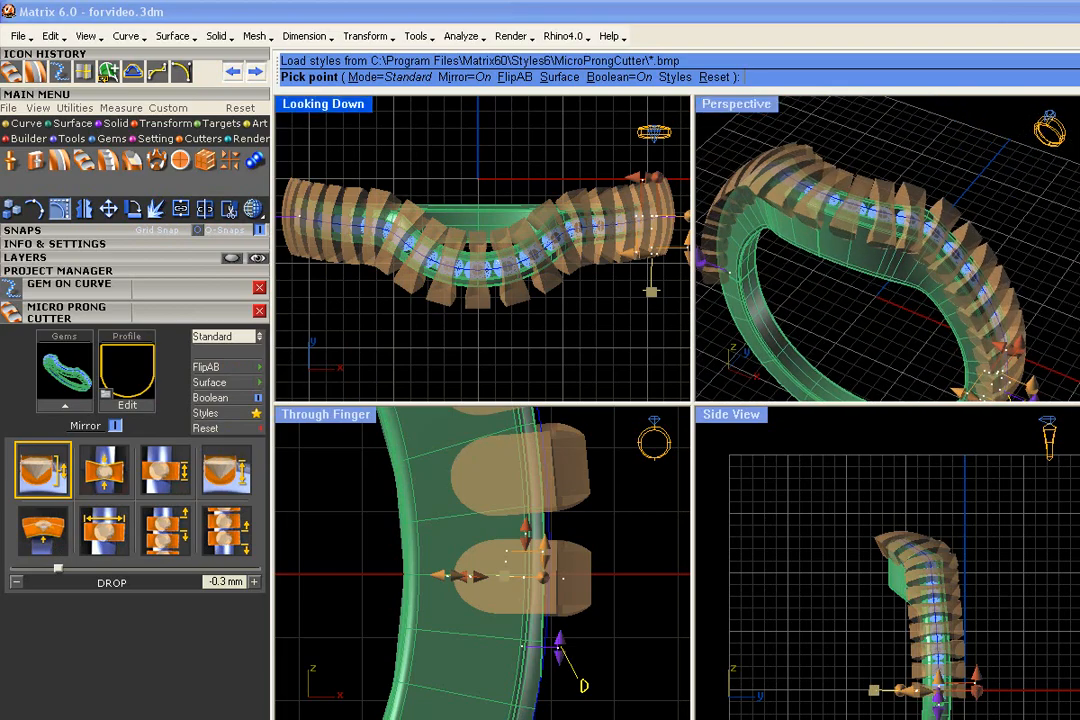
left_click(257, 386)
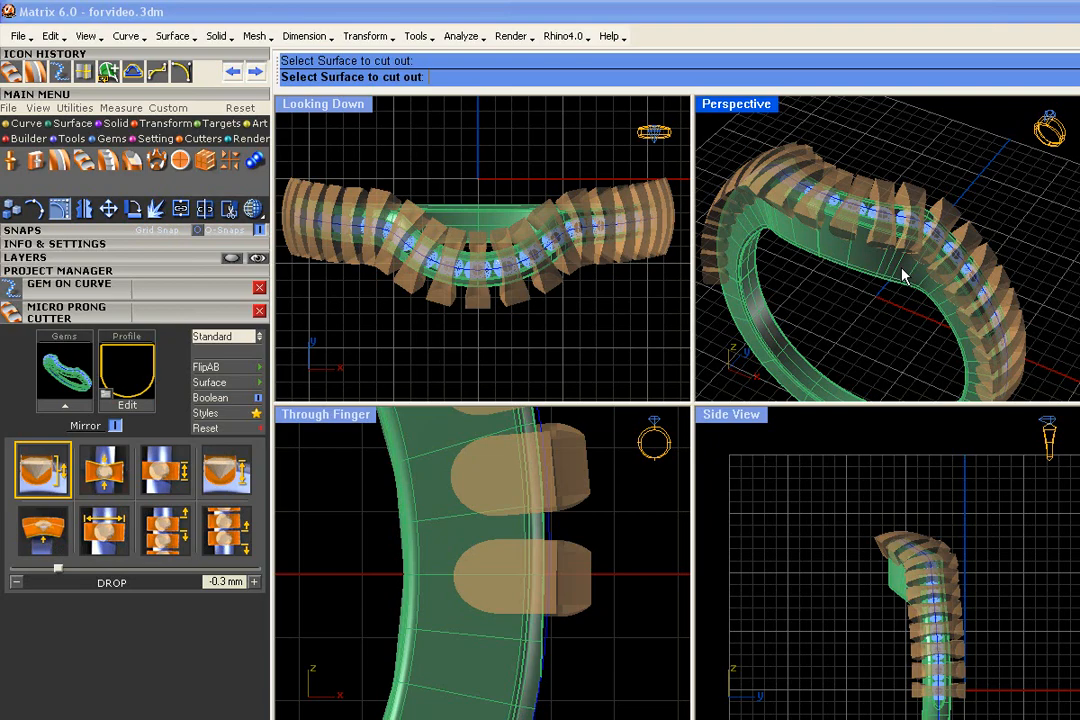
left_click(903, 274)
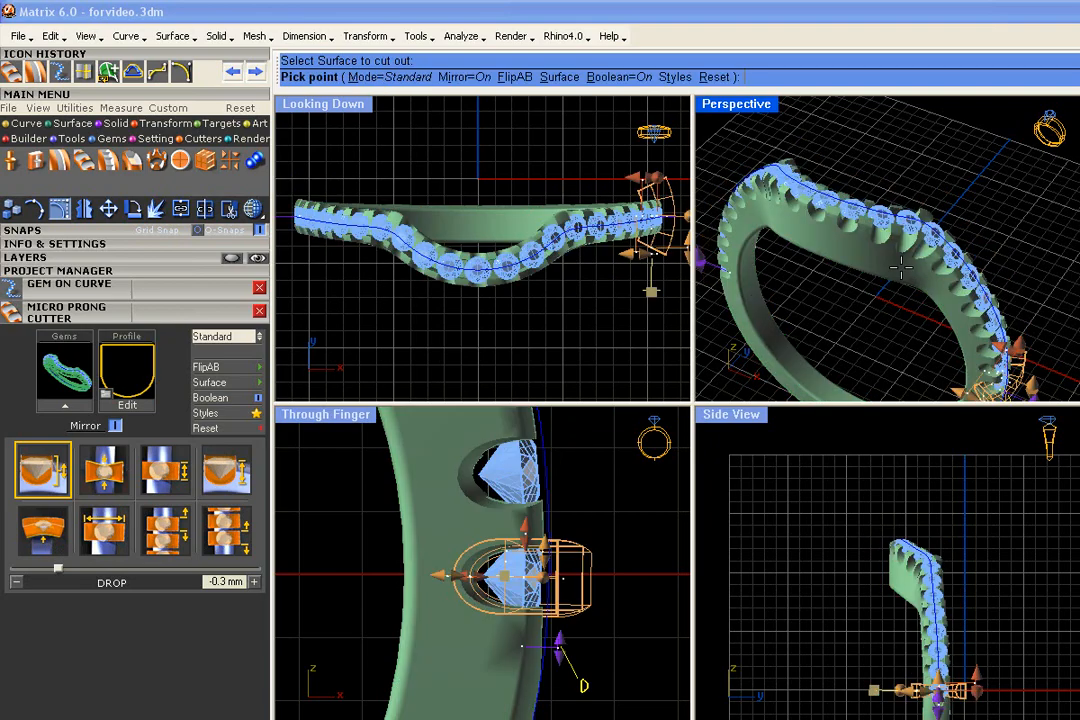
- Set the micro prong cutters' drop to -0.1 mm and inspect the cuts beside the gems along the ring
scroll(901, 266, "down", 3)
right_click_drag(901, 258, 926, 265)
scroll(926, 259, "up", 8)
right_click_drag(905, 170, 946, 238)
scroll(872, 222, "up", 6)
scroll(902, 311, "down", 6)
scroll(897, 229, "up", 8)
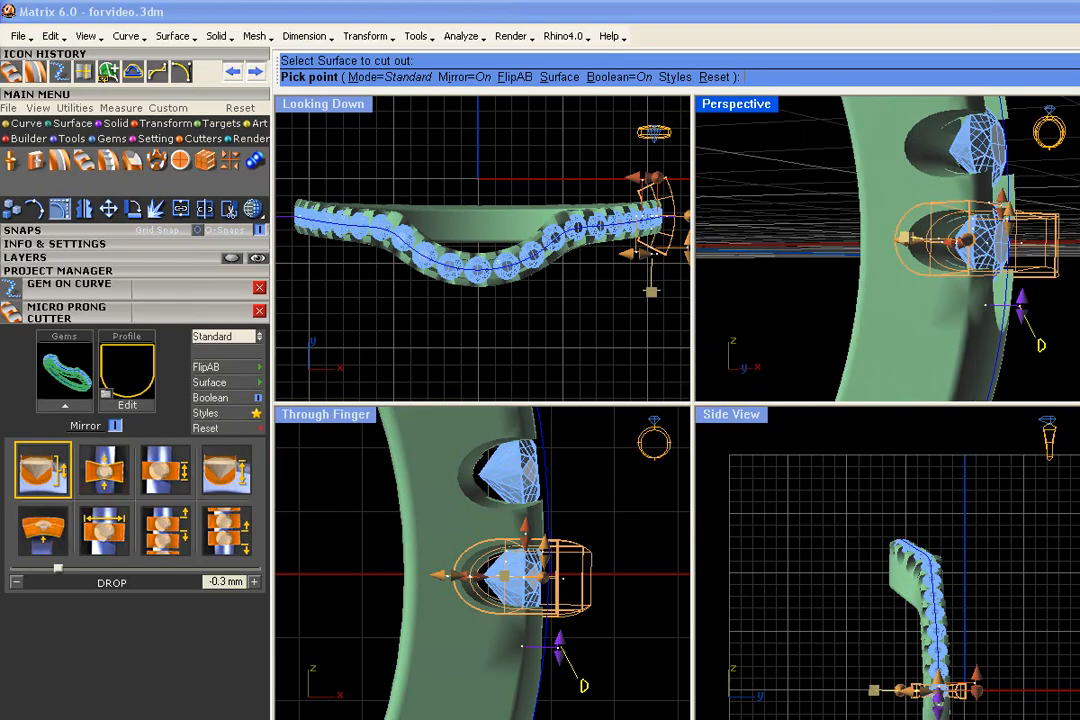
scroll(970, 253, "up", 4)
left_click_drag(962, 237, 987, 238)
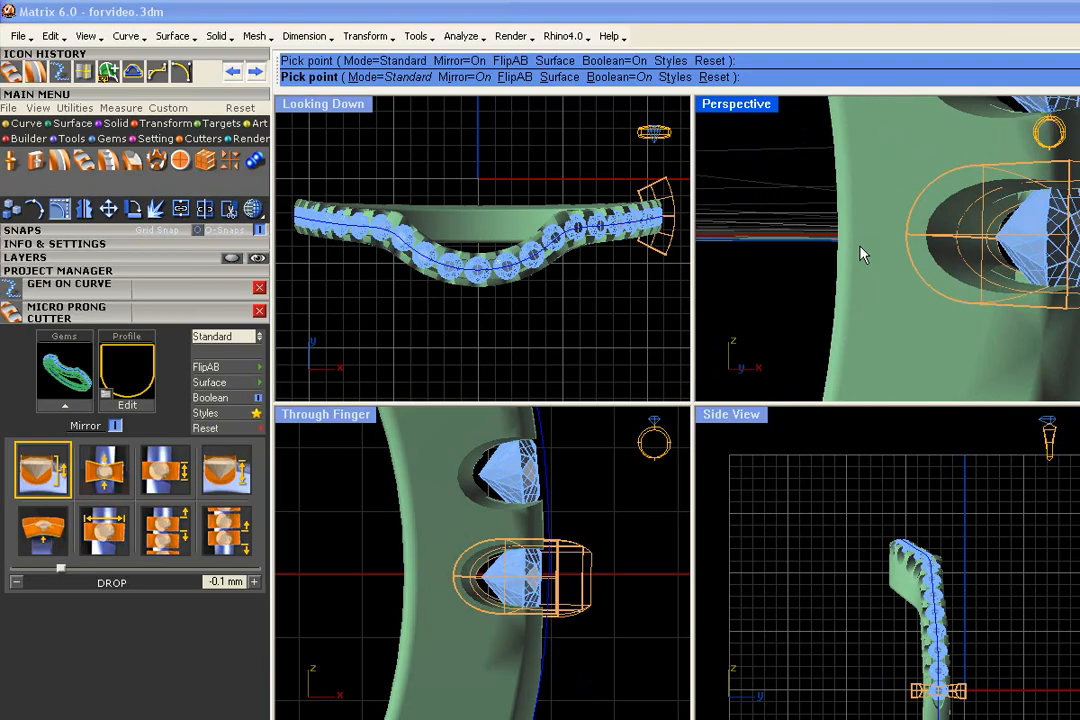
scroll(860, 245, "down", 8)
right_click_drag(860, 245, 886, 315)
right_click_drag(995, 340, 968, 198)
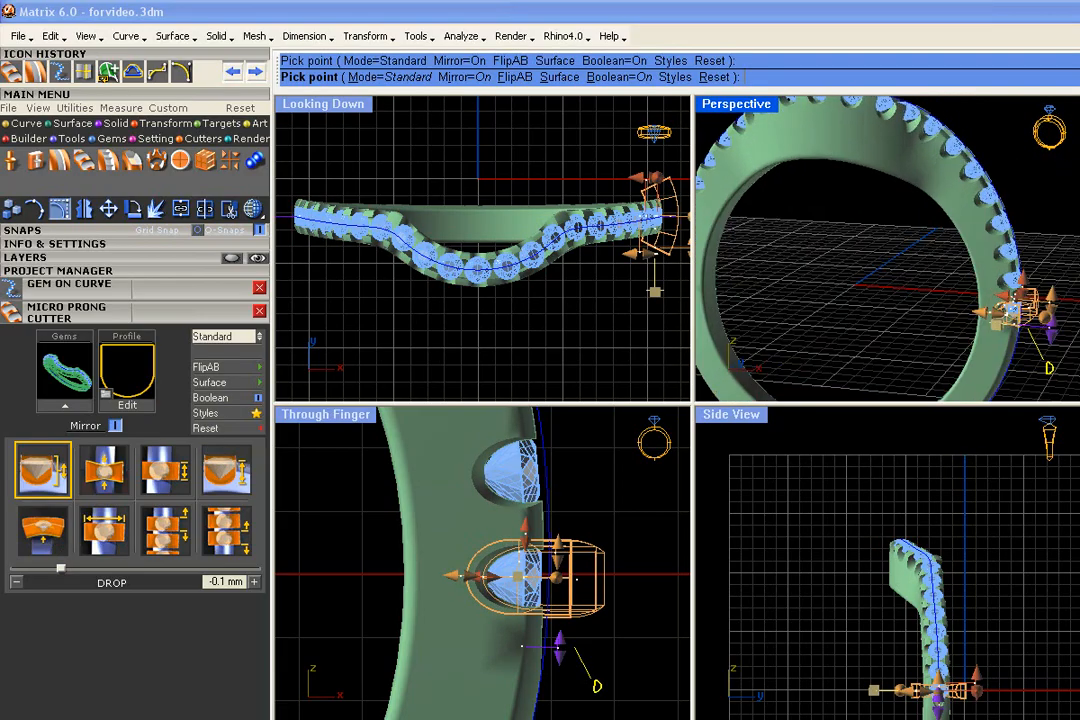
scroll(899, 145, "up", 5)
mouse_move(899, 145)
right_mouse_down()
mouse_move(931, 181)
mouse_move(861, 149)
mouse_move(816, 213)
mouse_move(812, 262)
mouse_move(850, 272)
mouse_move(908, 155)
right_mouse_up()
scroll(921, 171, "down", 2)
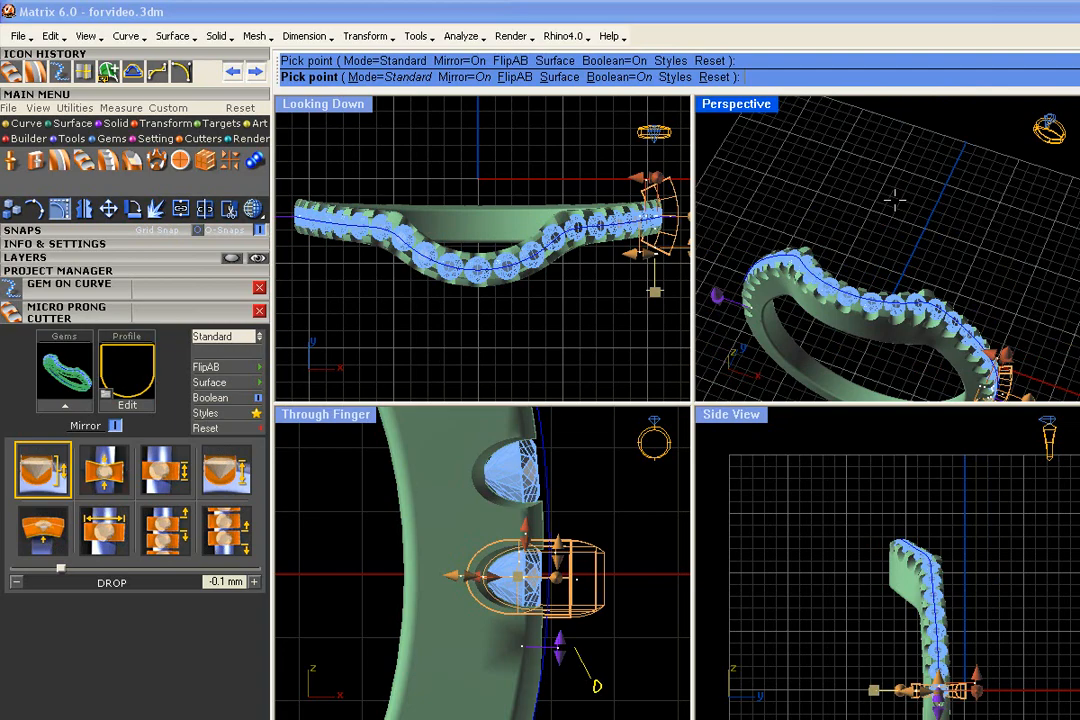
- Save the micro prong cutter settings as the style file shadowband in the MicroProngCutter folder and leave the styles
left_click(254, 414)
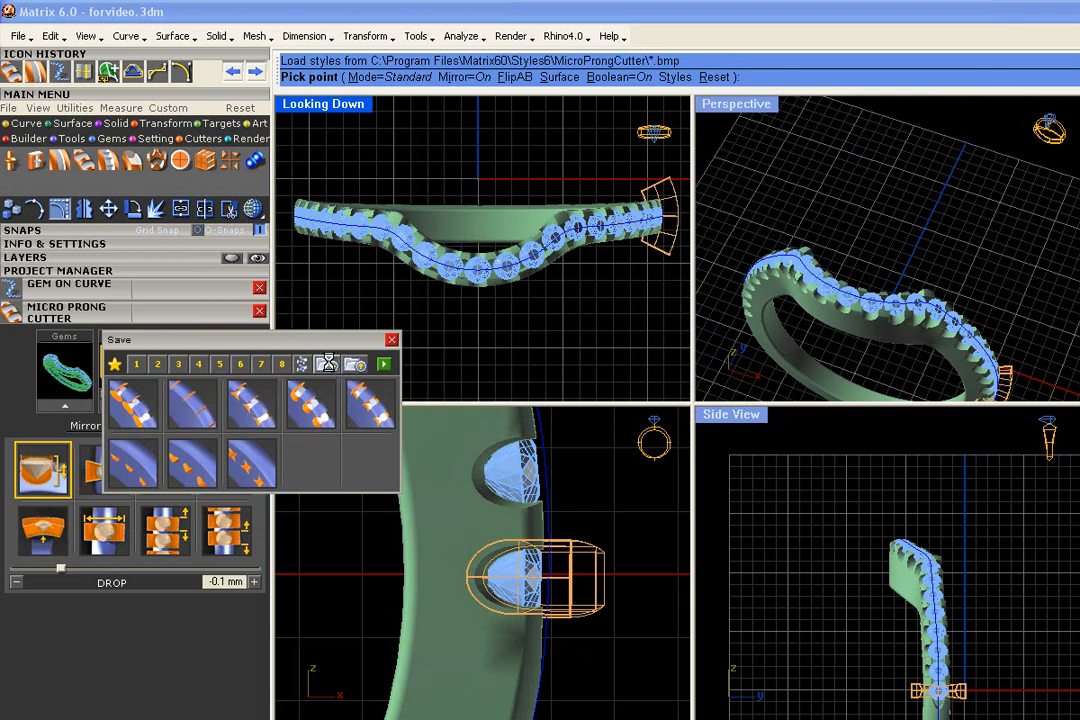
left_click(328, 366)
key("Left")
key("Left")
key("Left")
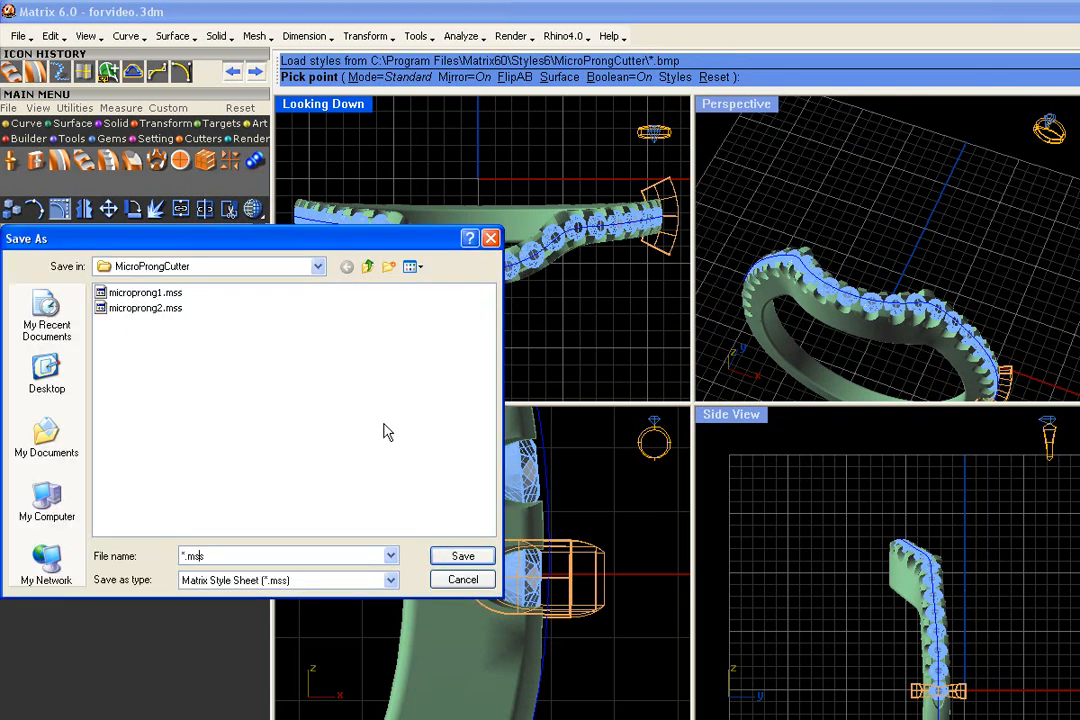
key("BackSpace")
type("sa")
type("adowband")
key("Return")
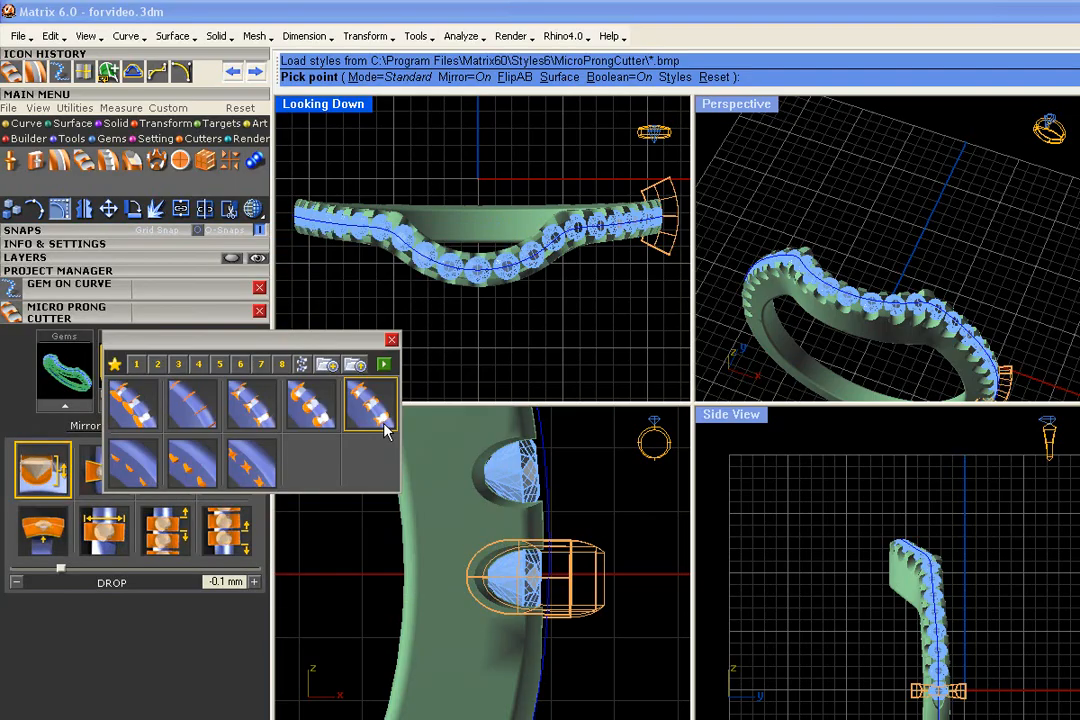
left_click(391, 339)
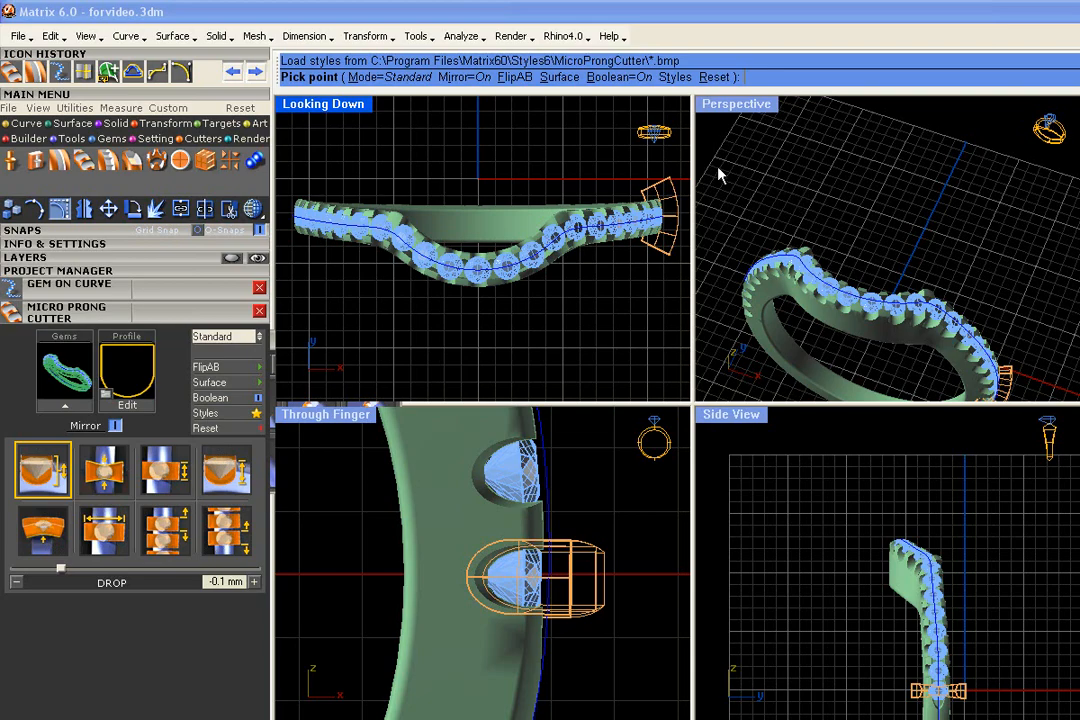
- Check the micro prong cutters around the ring, then finish the Micro Prong Cutter and accept the cuts
right_click_drag(718, 169, 716, 166)
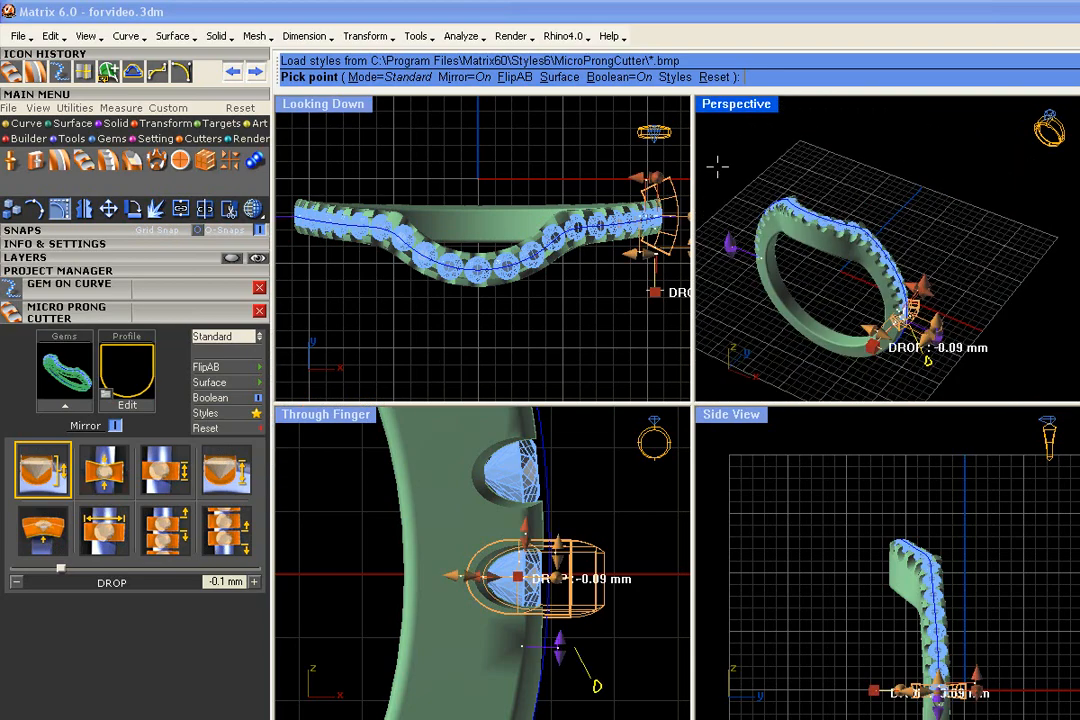
scroll(869, 174, "up", 5)
scroll(869, 174, "down", 4)
right_click_drag(869, 174, 881, 214)
right_click(867, 209)
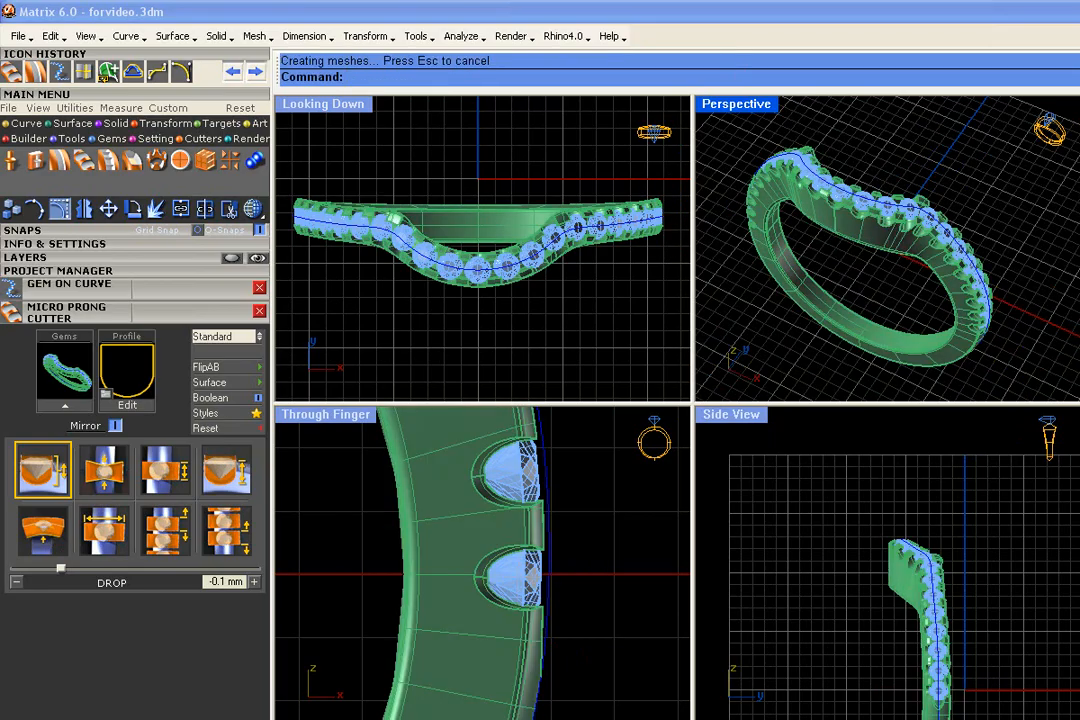
- Select the cut ring with all its gems and curve and save it as version 32 of the 000Shadowband project
scroll(868, 210, "up", 4)
mouse_move(867, 211)
right_mouse_down()
mouse_move(882, 277)
mouse_move(852, 250)
mouse_move(908, 342)
mouse_move(885, 240)
mouse_move(725, 205)
mouse_move(901, 170)
mouse_move(766, 207)
mouse_move(850, 222)
right_mouse_up()
scroll(852, 250, "down", 3)
scroll(766, 207, "down", 2)
scroll(880, 200, "down", 2)
left_click_drag(998, 133, 976, 214)
left_click_drag(1030, 170, 735, 356)
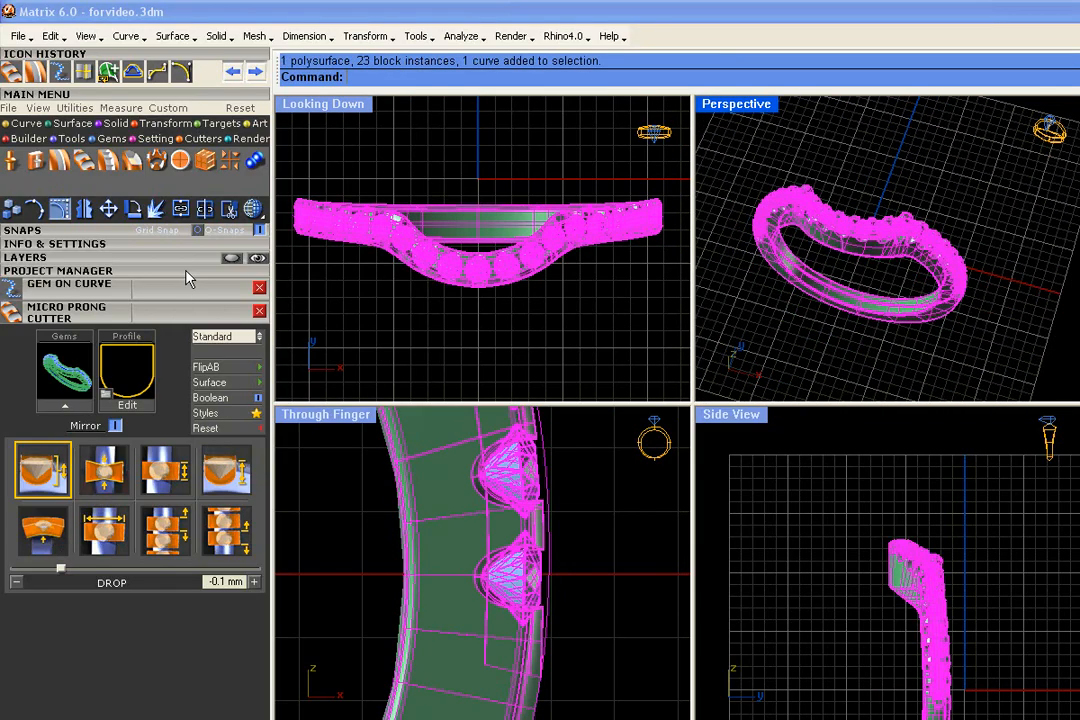
left_click(90, 271)
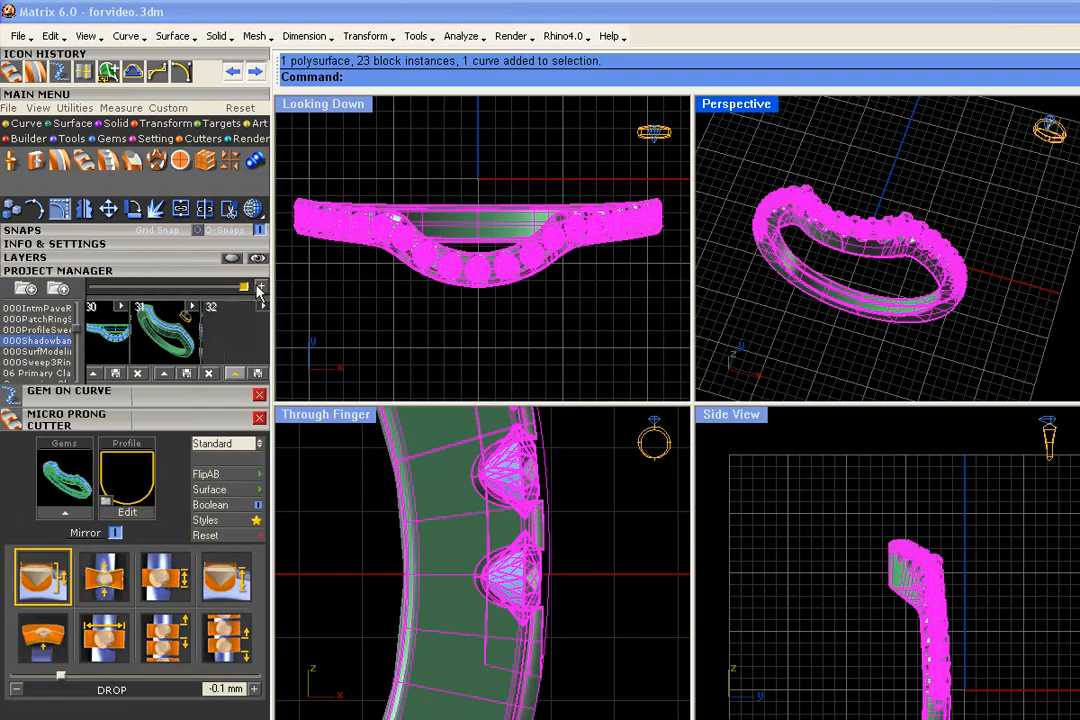
left_click(213, 374)
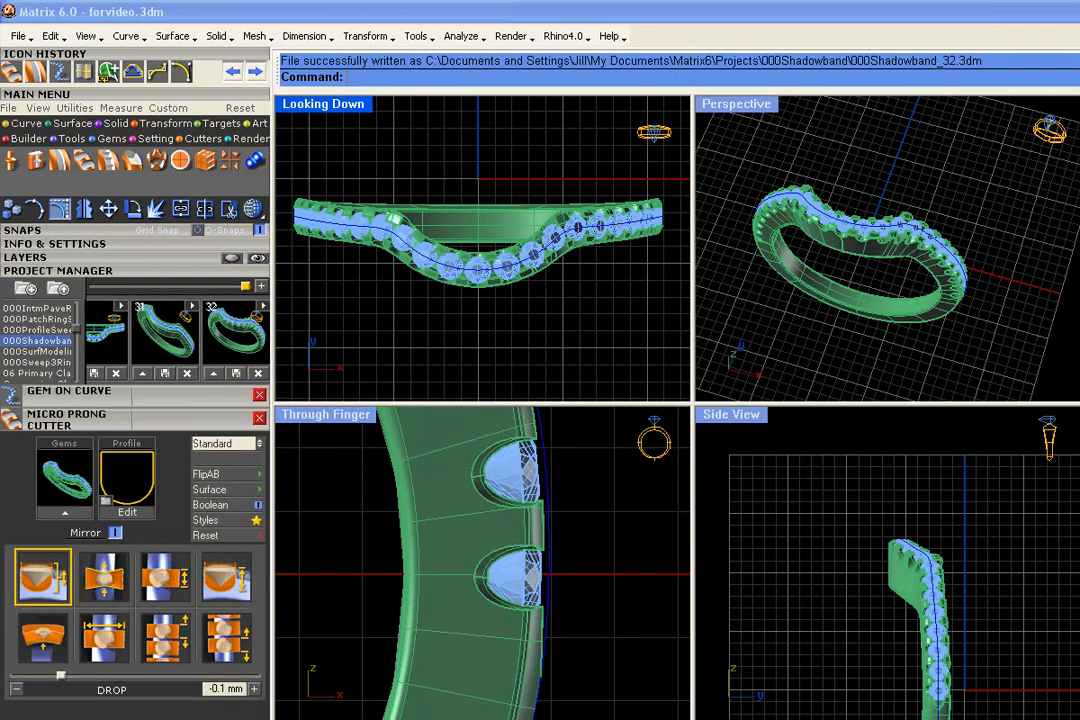
- Turn on all the hidden layers except Lights to show the ring's construction curves and points
scroll(527, 289, "up", 3)
scroll(540, 334, "down", 5)
scroll(535, 328, "up", 5)
scroll(535, 328, "down", 2)
scroll(540, 333, "down", 3)
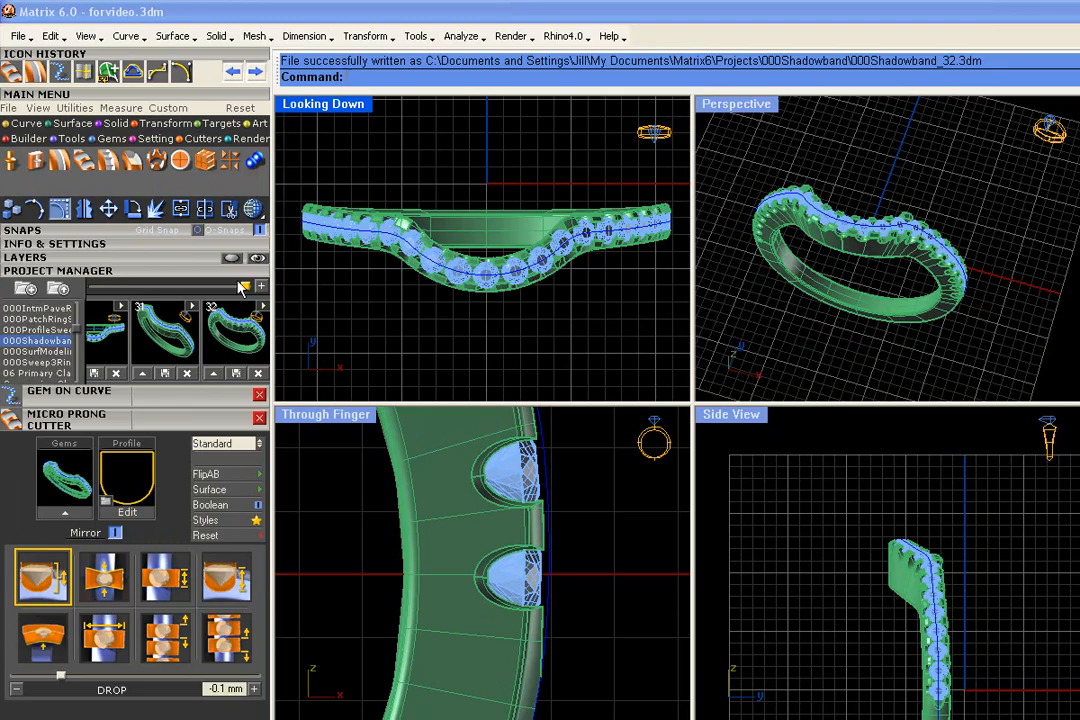
left_click(120, 257)
left_click(236, 281)
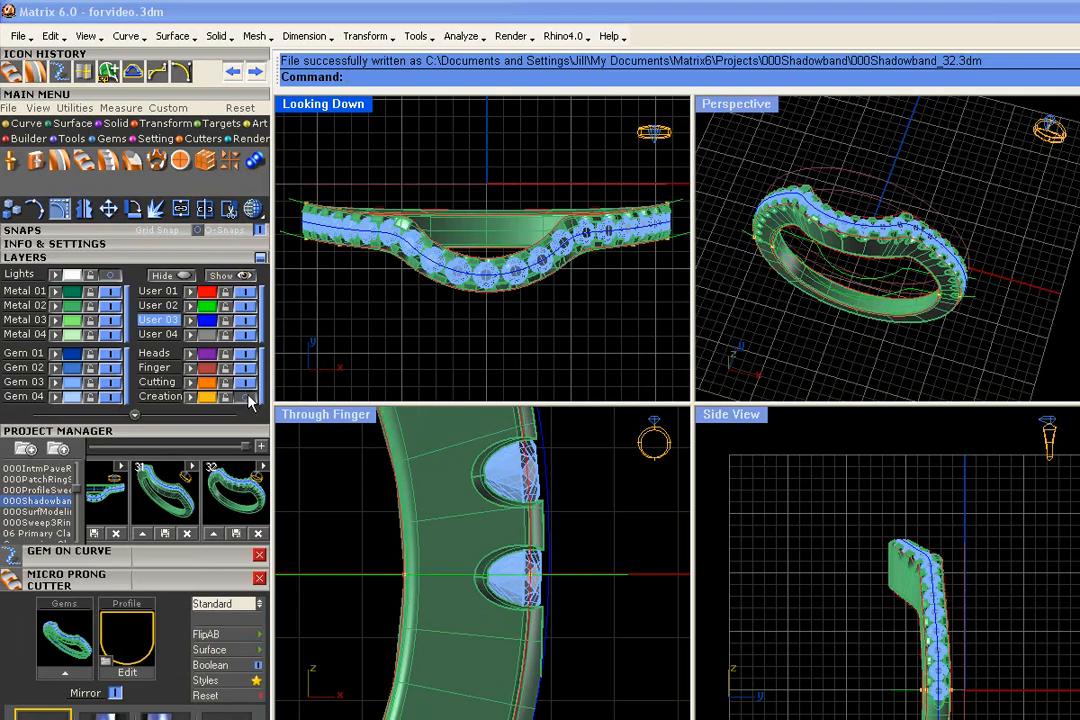
right_click_drag(740, 278, 939, 302)
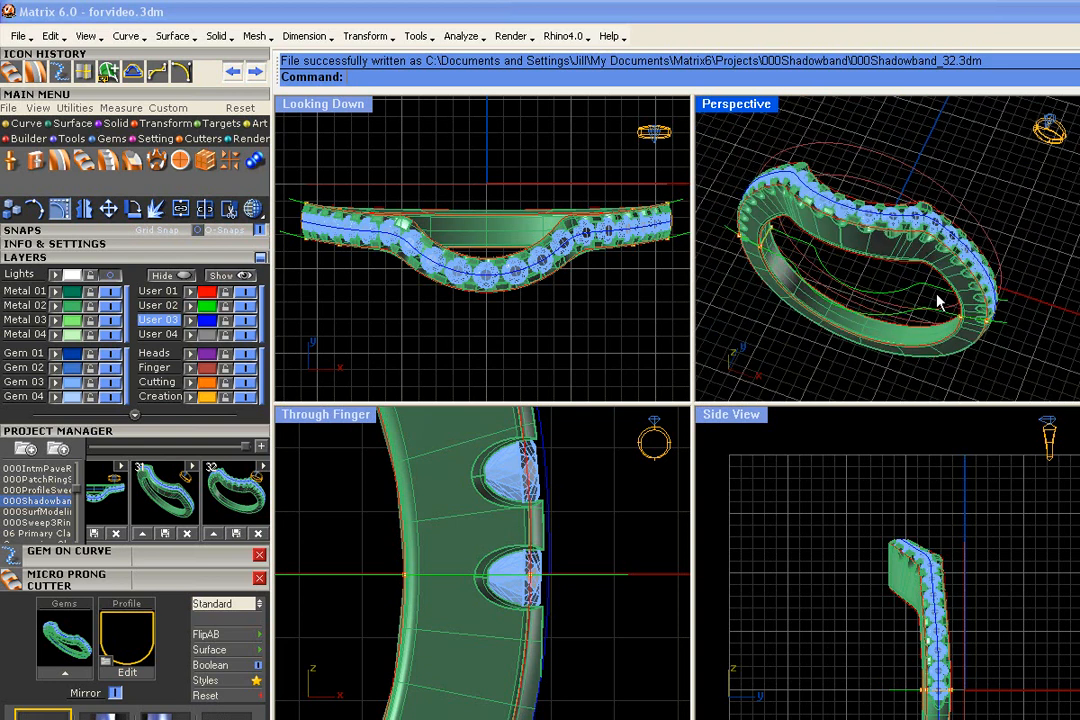
scroll(906, 291, "down", 2)
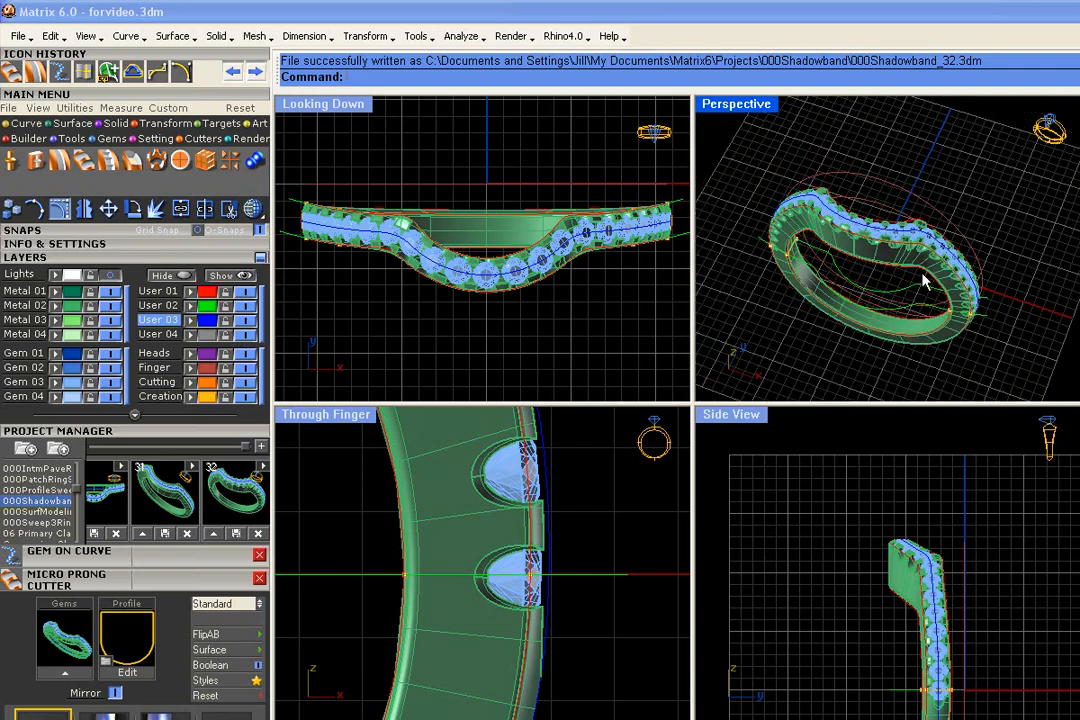
- Select the ring, gems, curves and points together and save them as project version 33
left_click_drag(1028, 143, 761, 386)
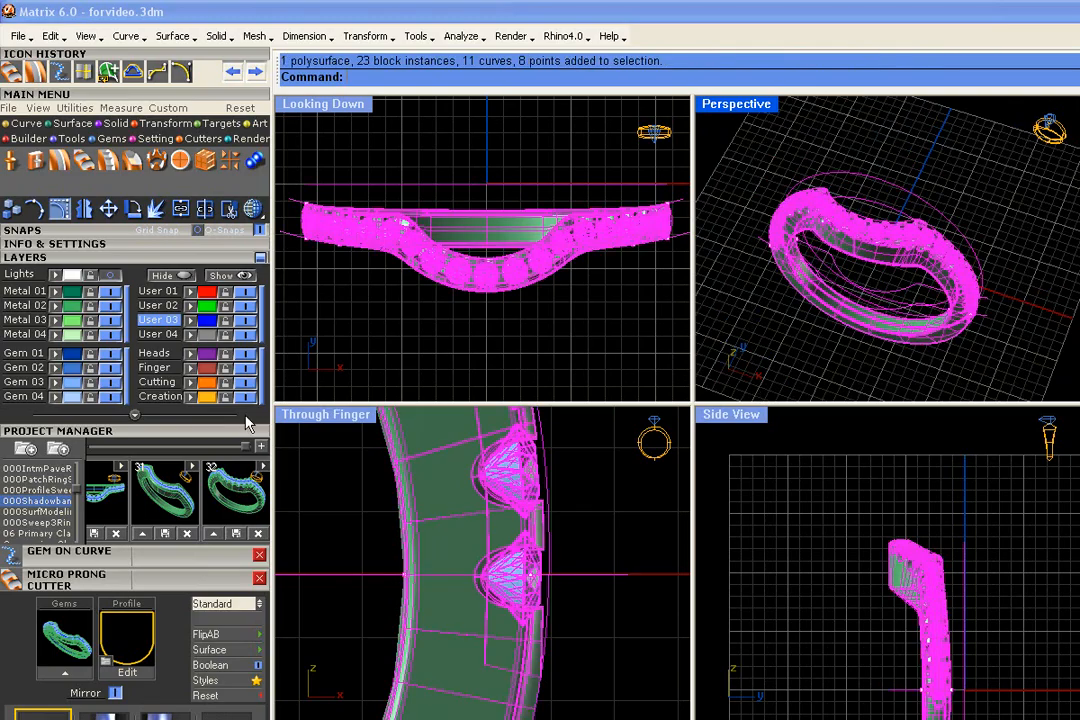
left_click(246, 449)
left_click(213, 534)
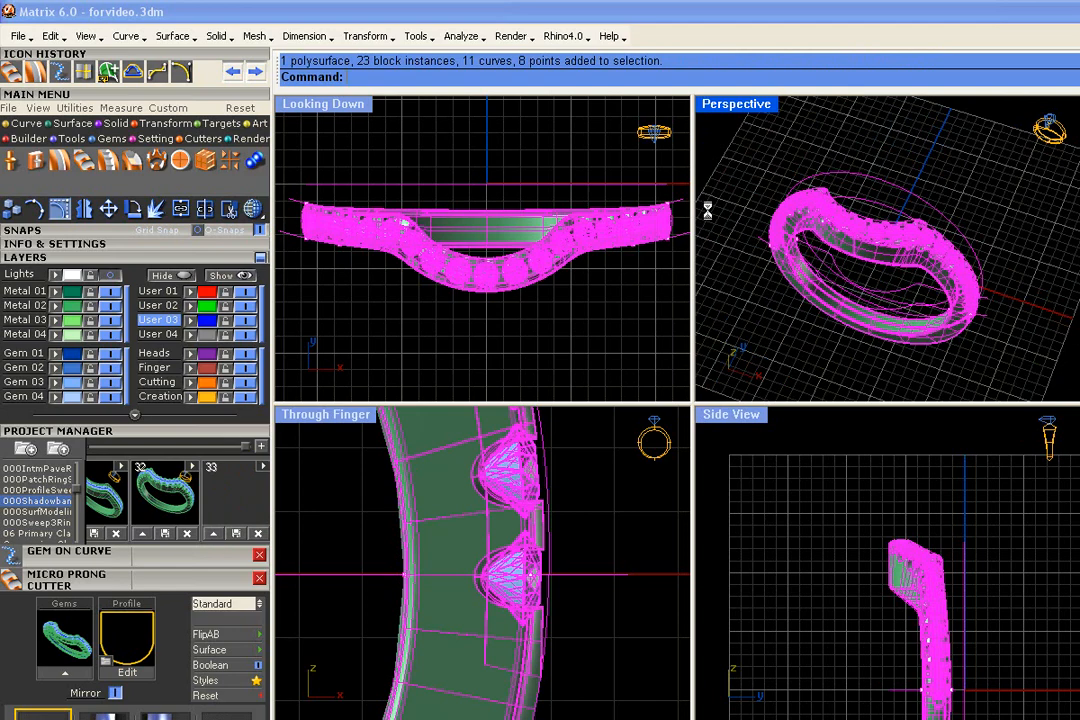
left_click(843, 368)
left_click(454, 308)
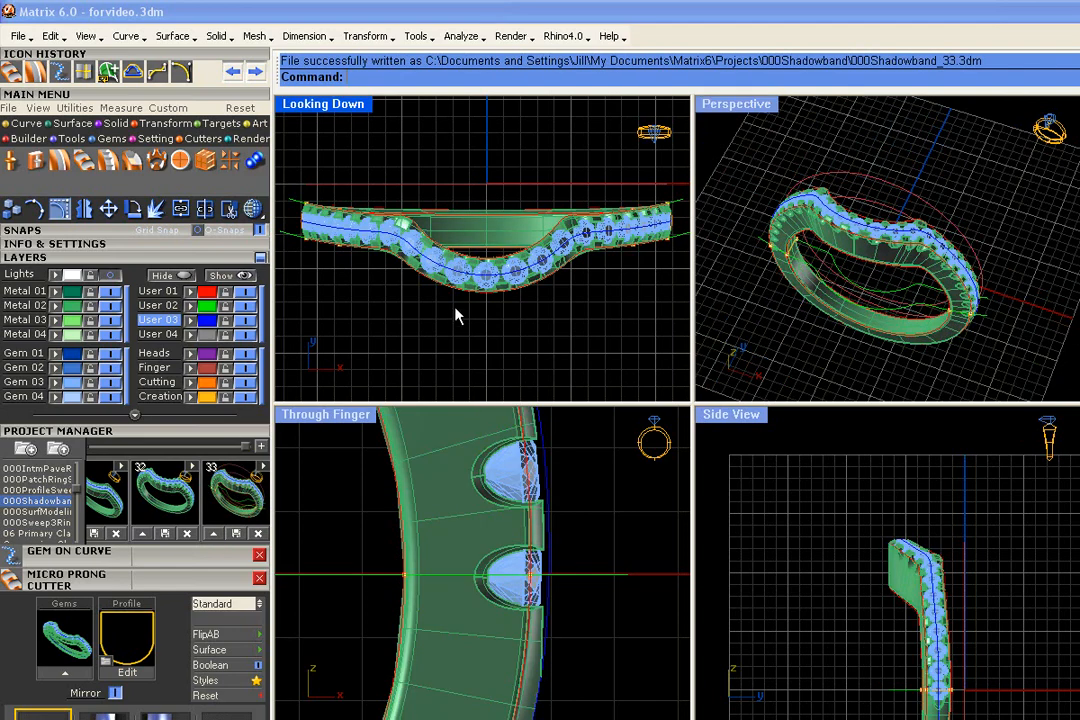
- Turn on the Lights layer with the reference ring photo and give the Looking Down view a realistic shade mode
scroll(454, 308, "down", 4)
left_click(108, 275)
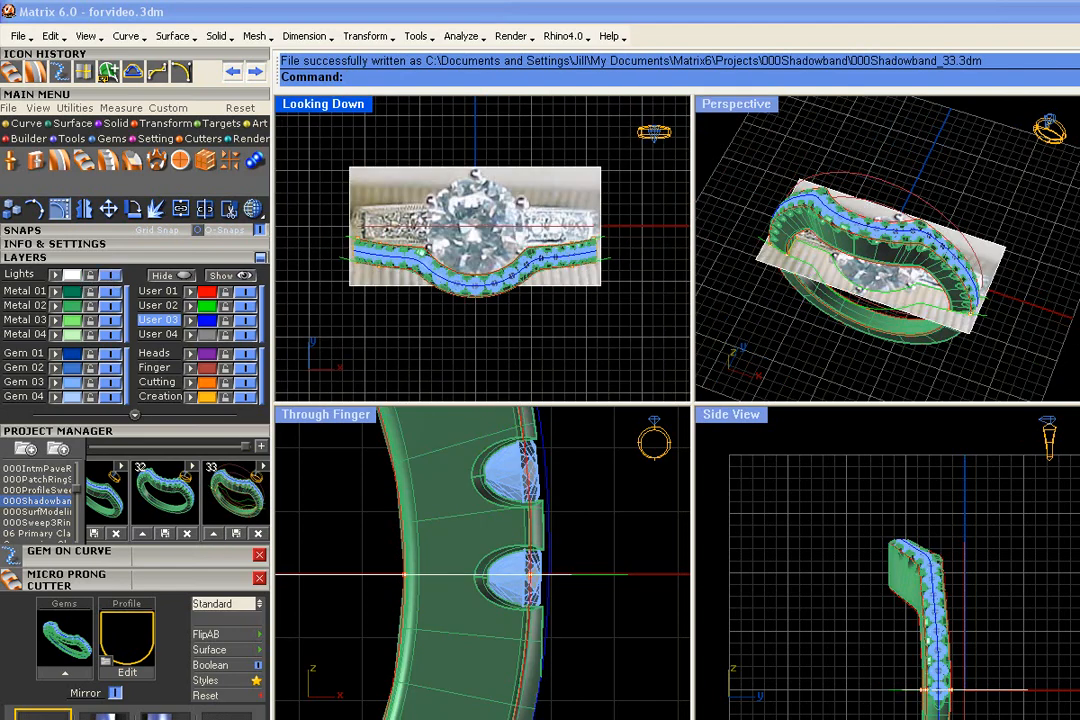
scroll(458, 261, "up", 8)
scroll(458, 261, "down", 4)
scroll(437, 277, "down", 2)
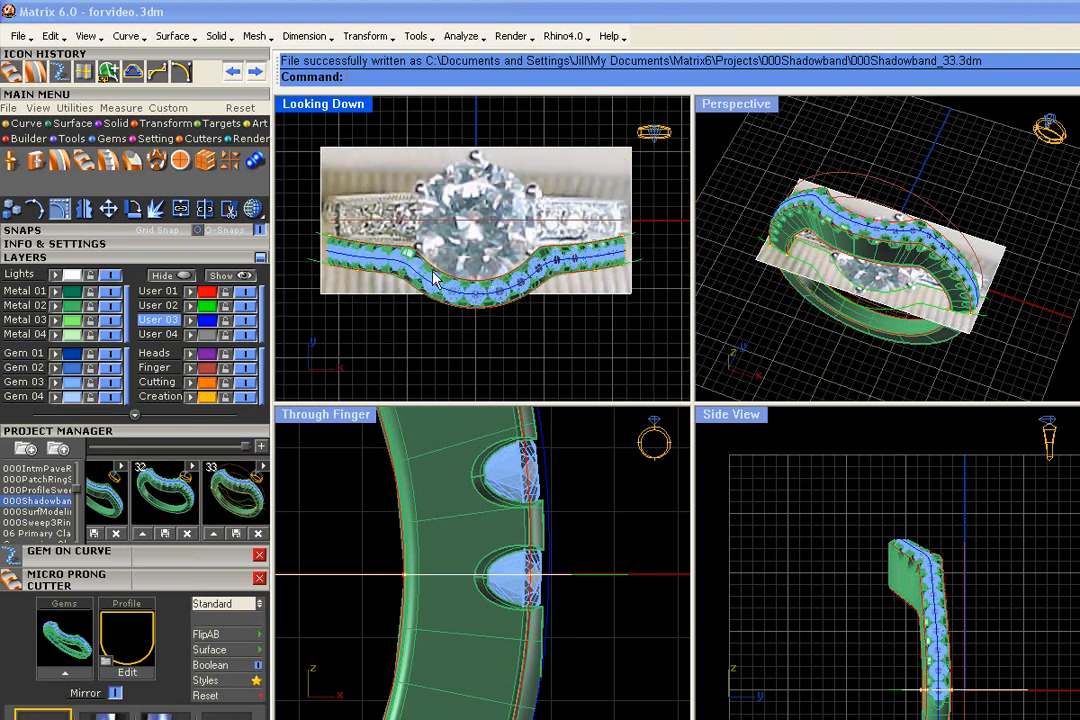
left_click(253, 208)
left_click(404, 302)
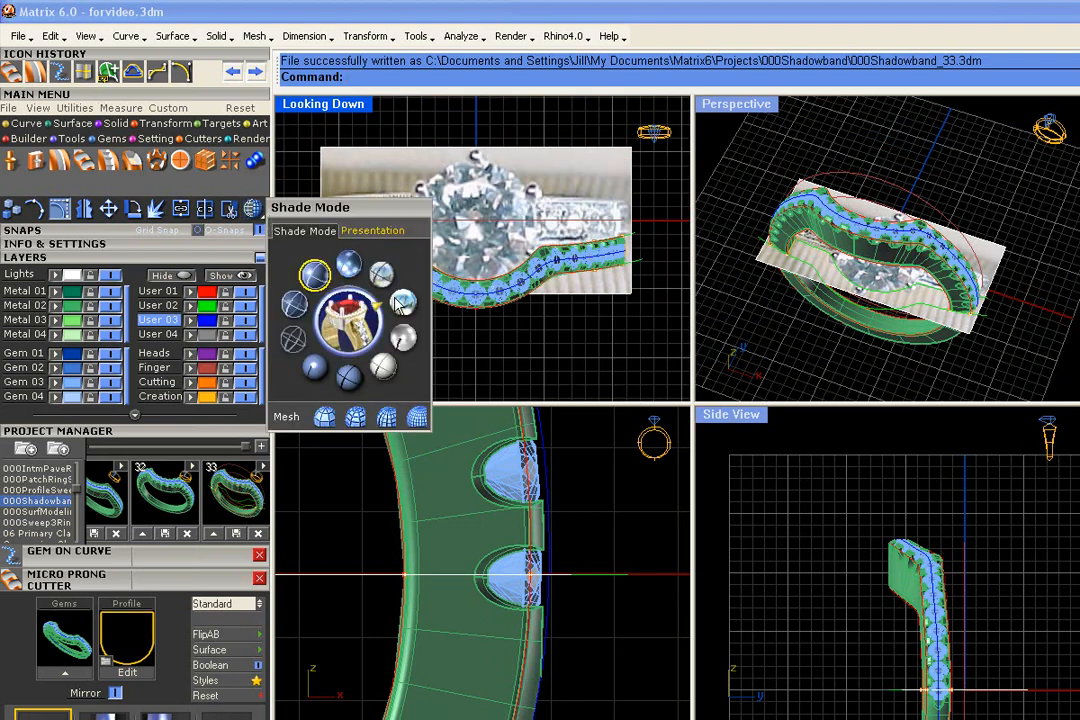
right_click_drag(542, 339, 537, 327)
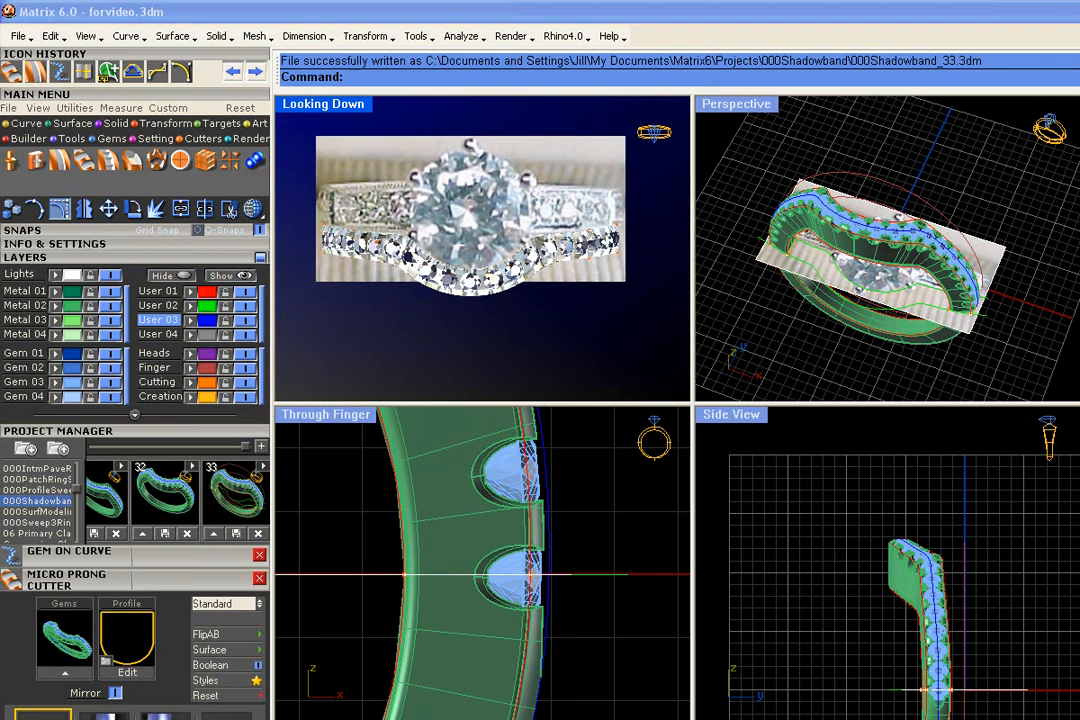
- Mirror a copy of the ring and its gems across the horizontal line through the origin in the Looking Down view
left_click_drag(292, 214, 639, 337)
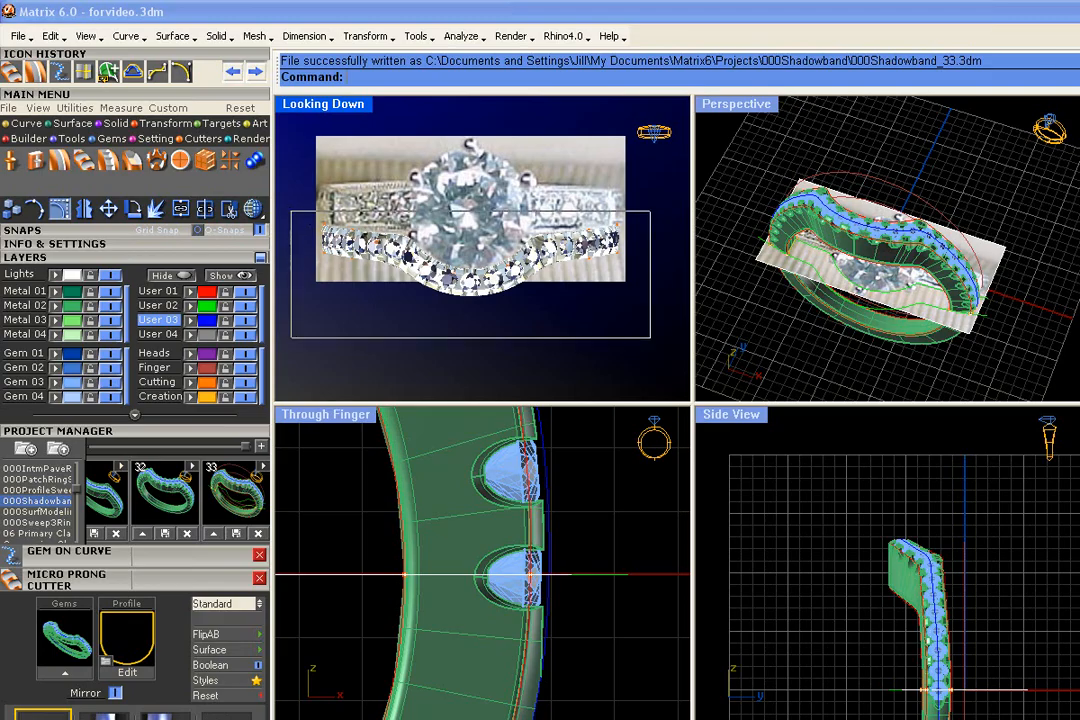
scroll(513, 337, "down", 2)
left_click(84, 210)
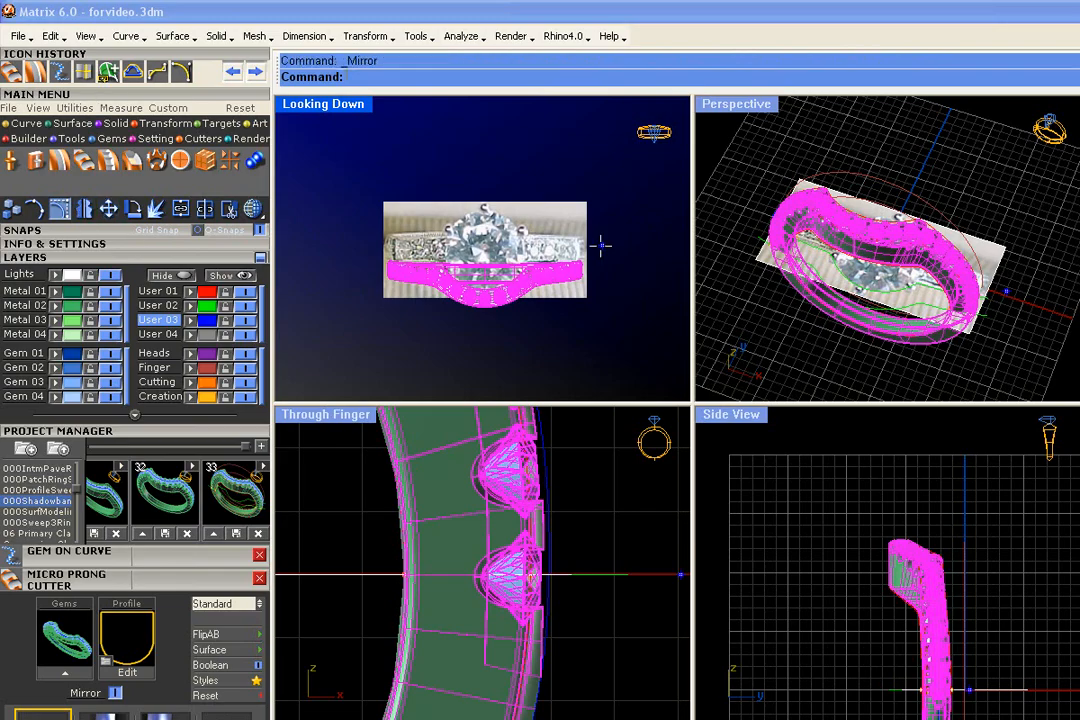
type("0")
key("Return")
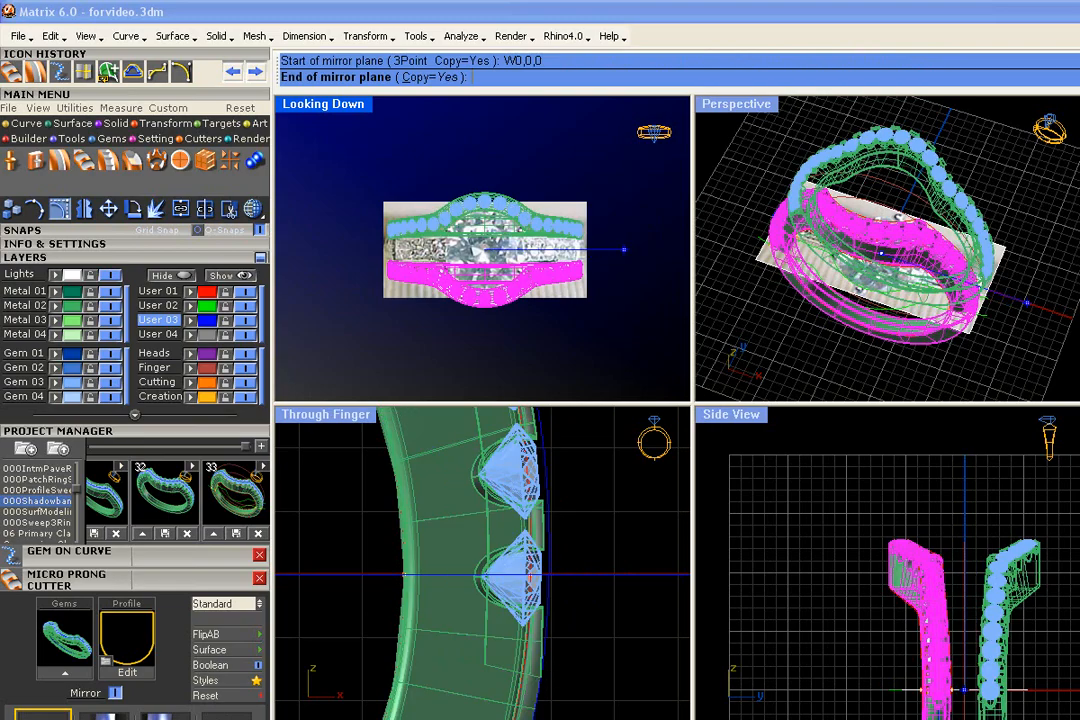
left_click(593, 354)
left_click(774, 336)
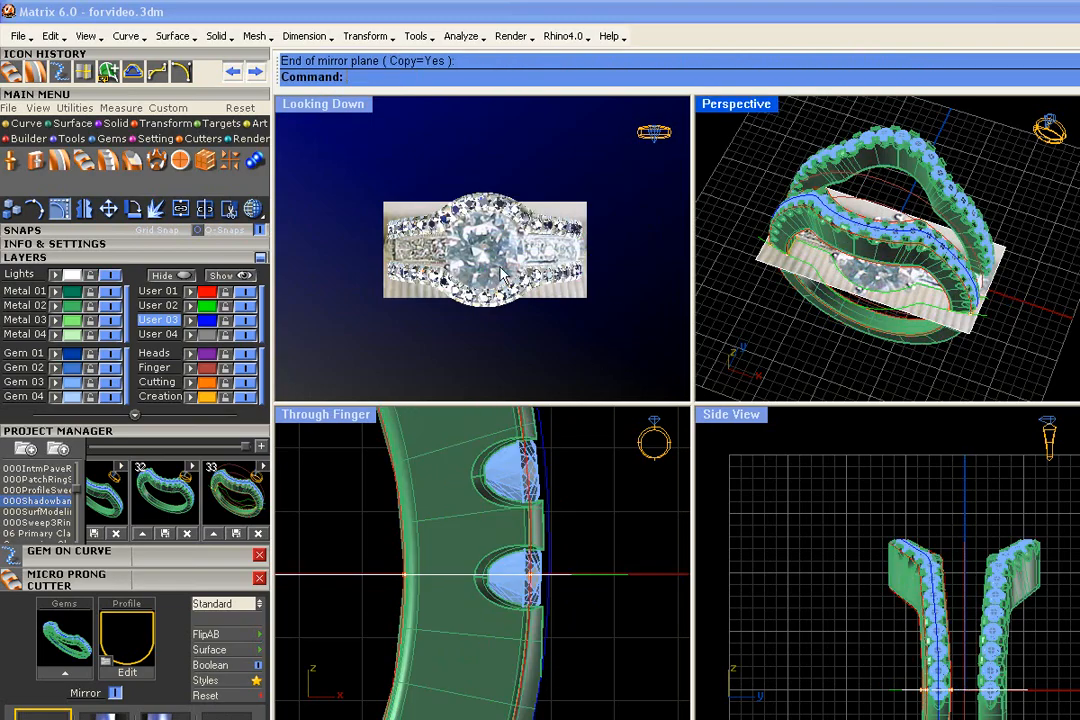
- Inspect the two bands around the photographed ring, then undo the mirrored copy
scroll(512, 266, "up", 6)
right_click_drag(518, 266, 543, 263)
scroll(500, 220, "up", 4)
right_click_drag(902, 268, 851, 281)
scroll(851, 281, "down", 2)
scroll(585, 287, "down", 5)
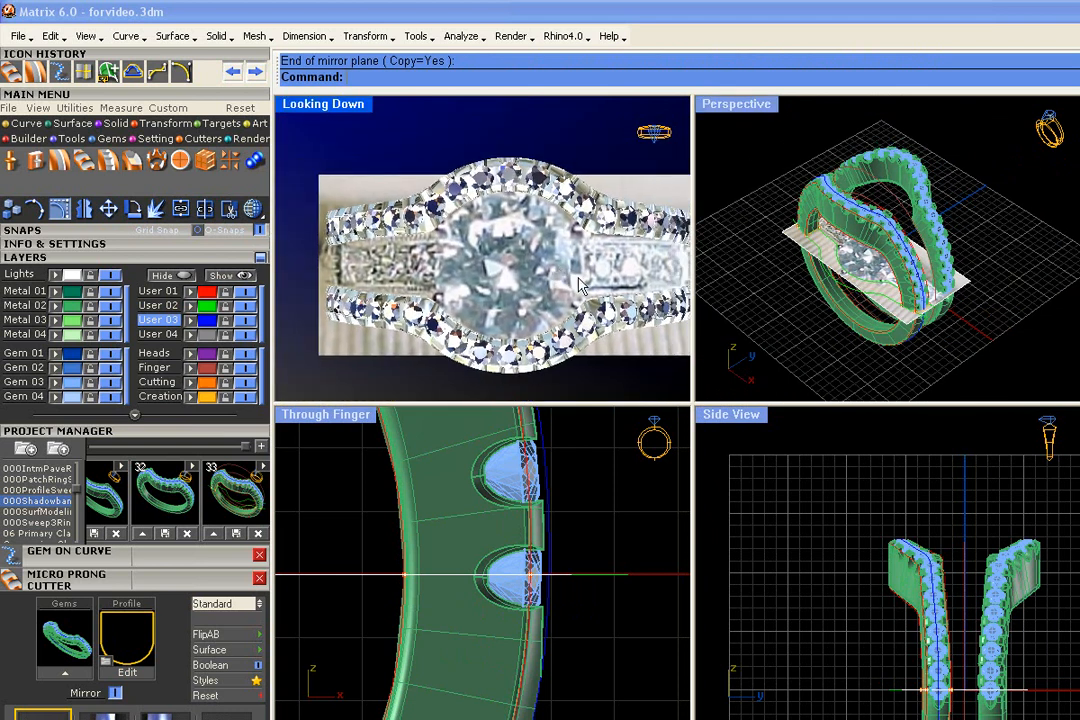
key("ctrl+z")
left_click(752, 318)
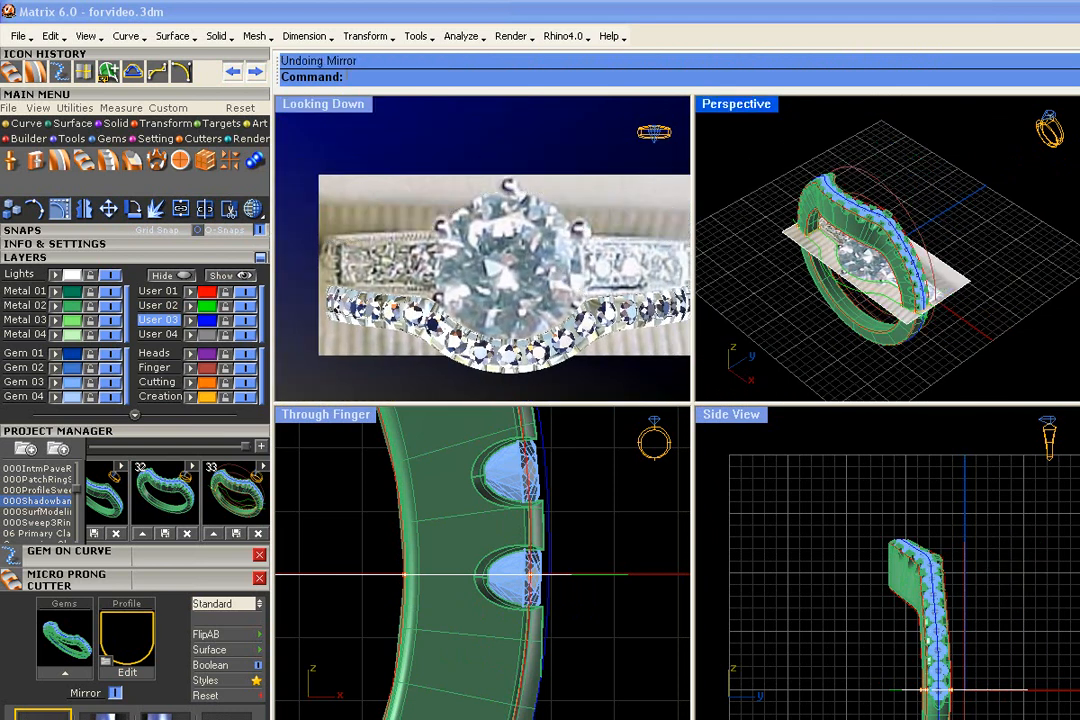
- Restore the previous shade mode in the Looking Down view and turn off the Lights layer with the reference photo
left_click(253, 208)
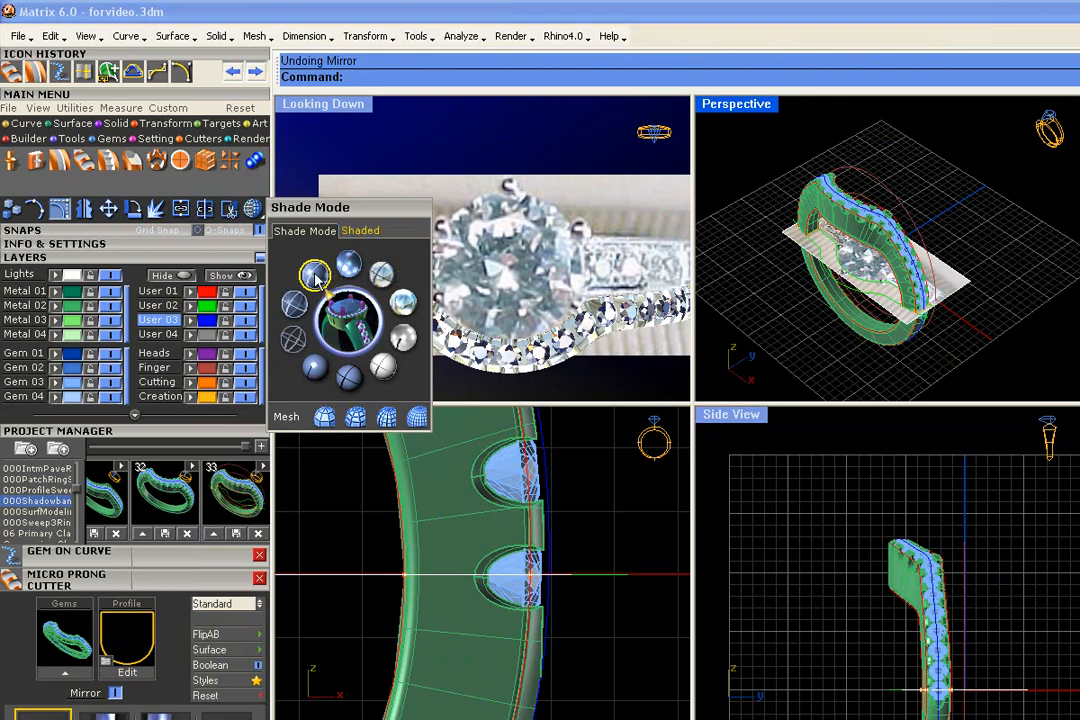
left_click(252, 210)
left_click(253, 208)
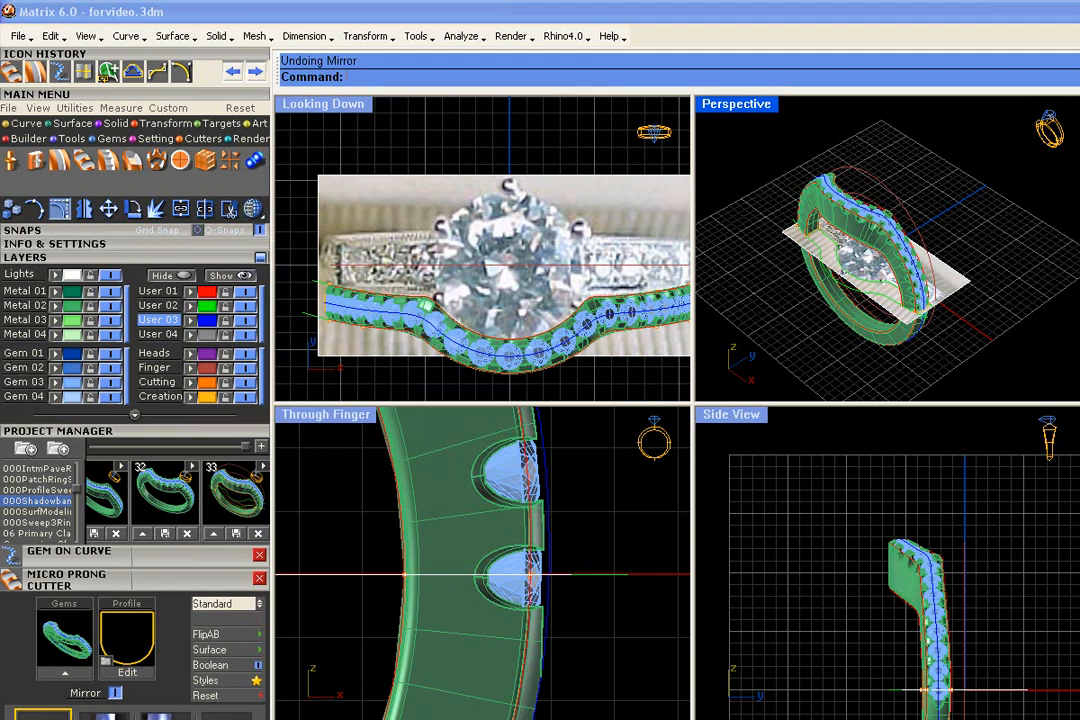
left_click(117, 274)
- Delete the cut metal ring body, keeping the gems and construction curves
right_click_drag(798, 318, 860, 330)
scroll(870, 283, "up", 2)
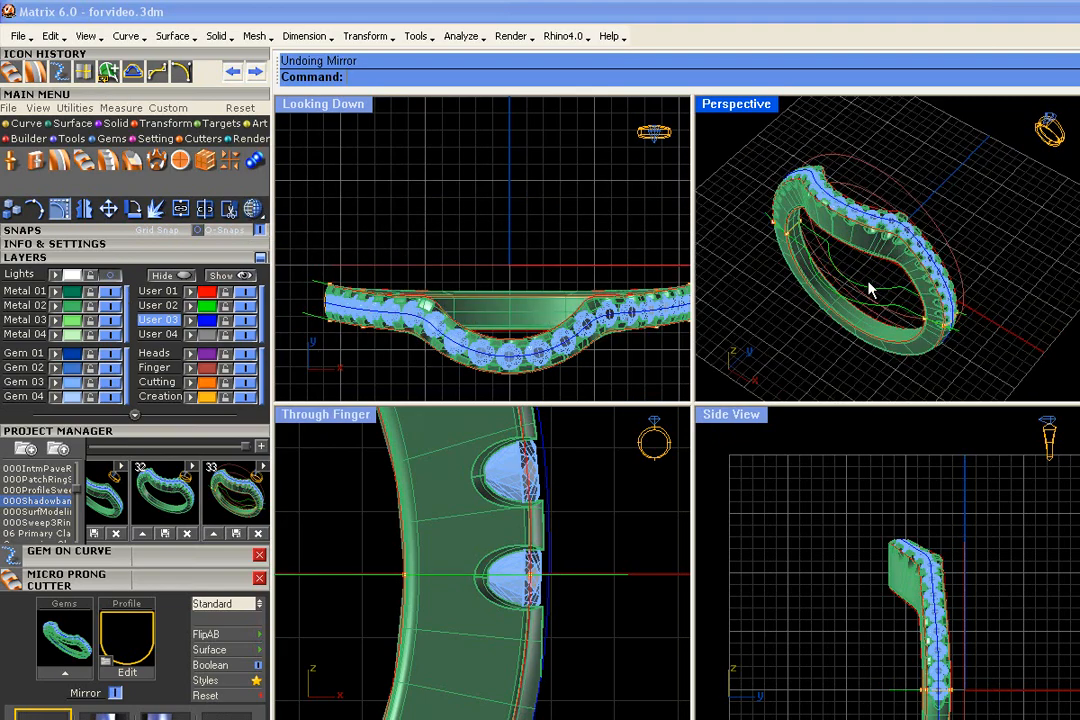
scroll(864, 260, "up", 8)
scroll(864, 260, "down", 4)
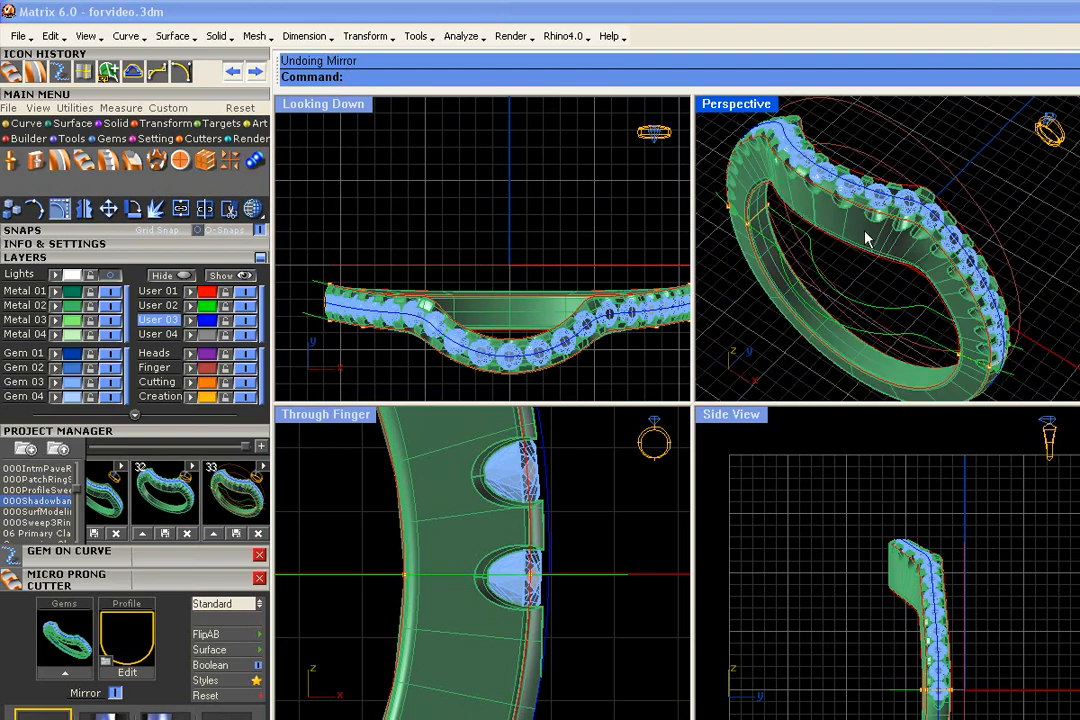
left_click(867, 237)
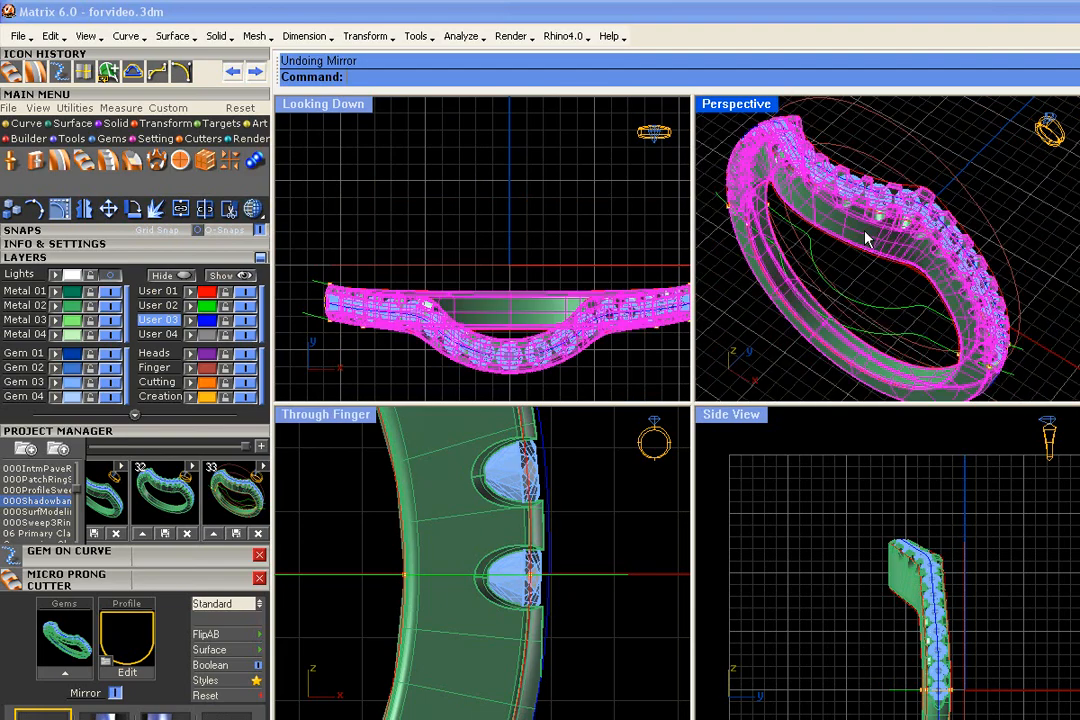
key("Delete")
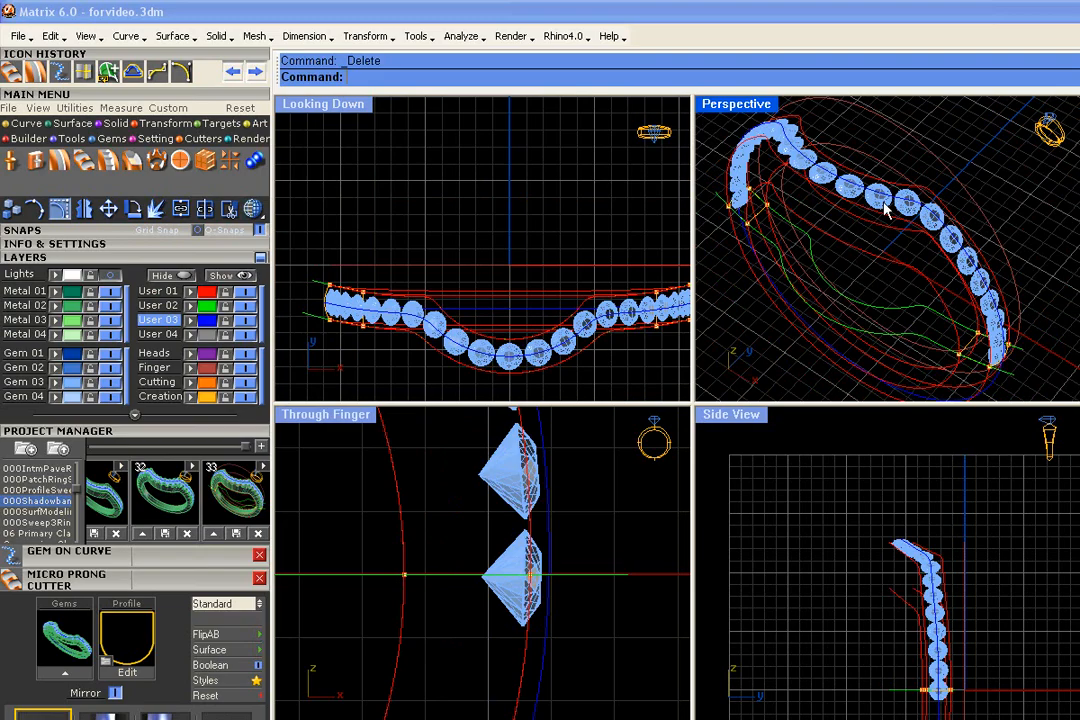
- Select the green outer contour curve along the front of the gem row and turn on its control points
scroll(878, 209, "down", 2)
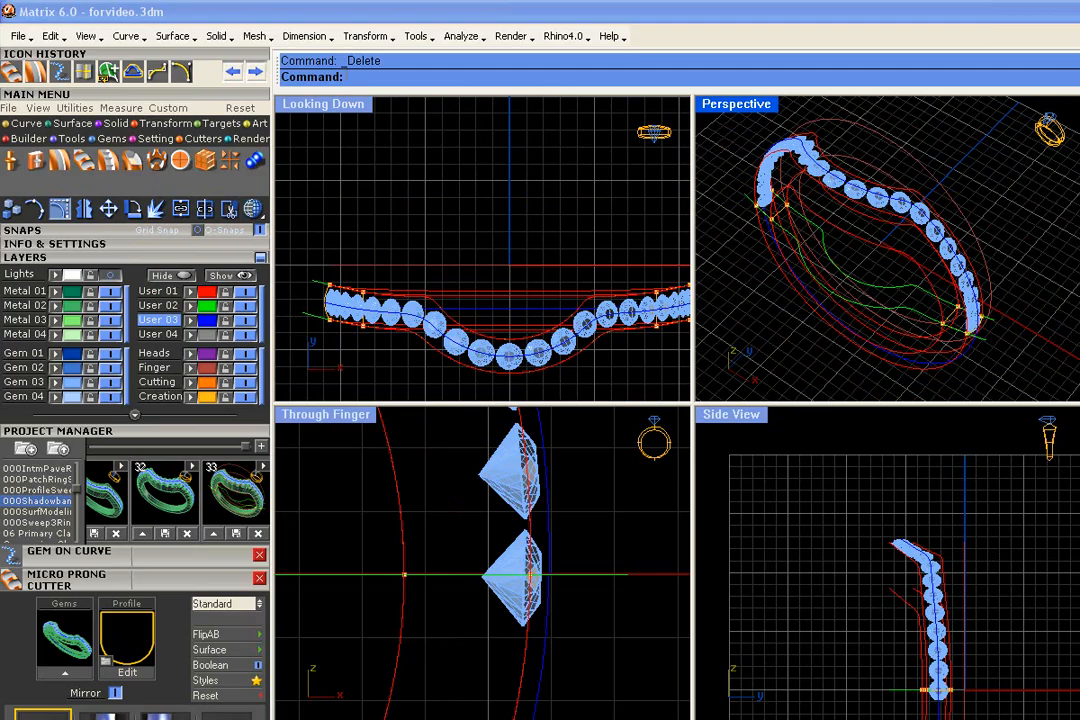
left_click(908, 318)
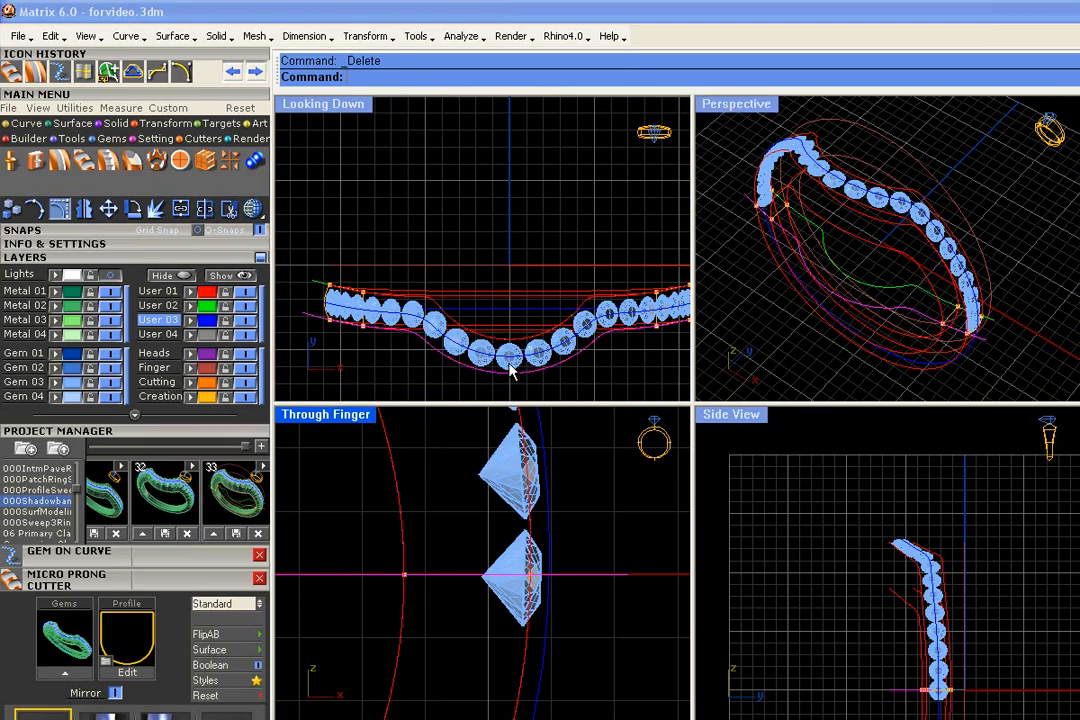
right_click_drag(532, 374, 531, 347)
key("F6")
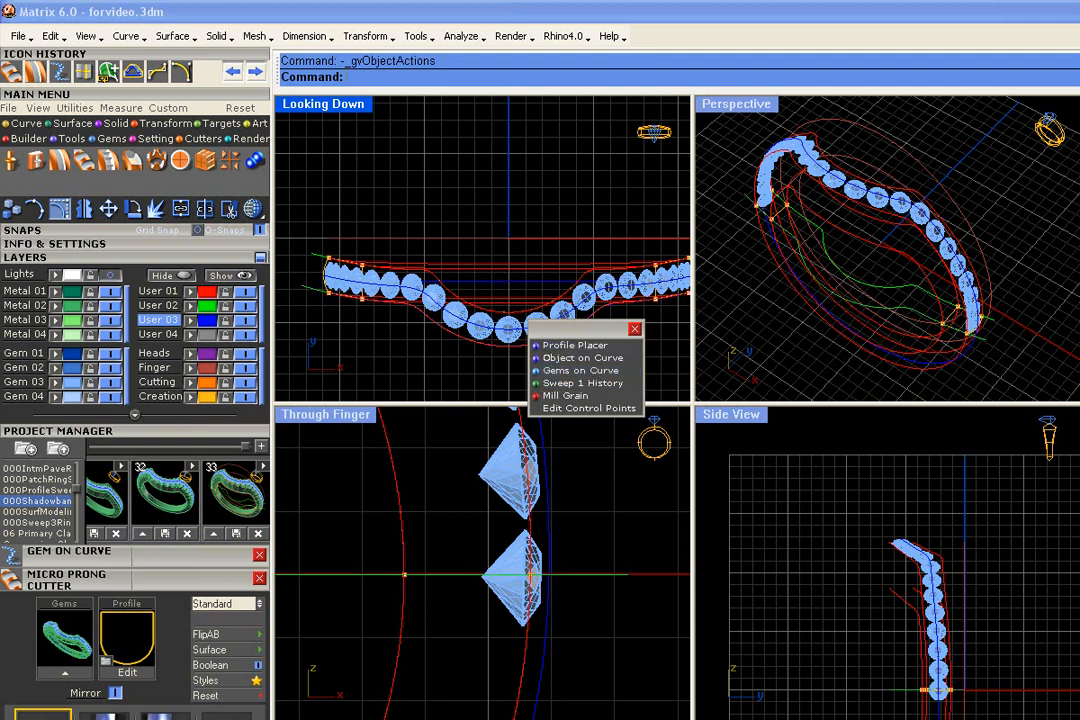
left_click(634, 329)
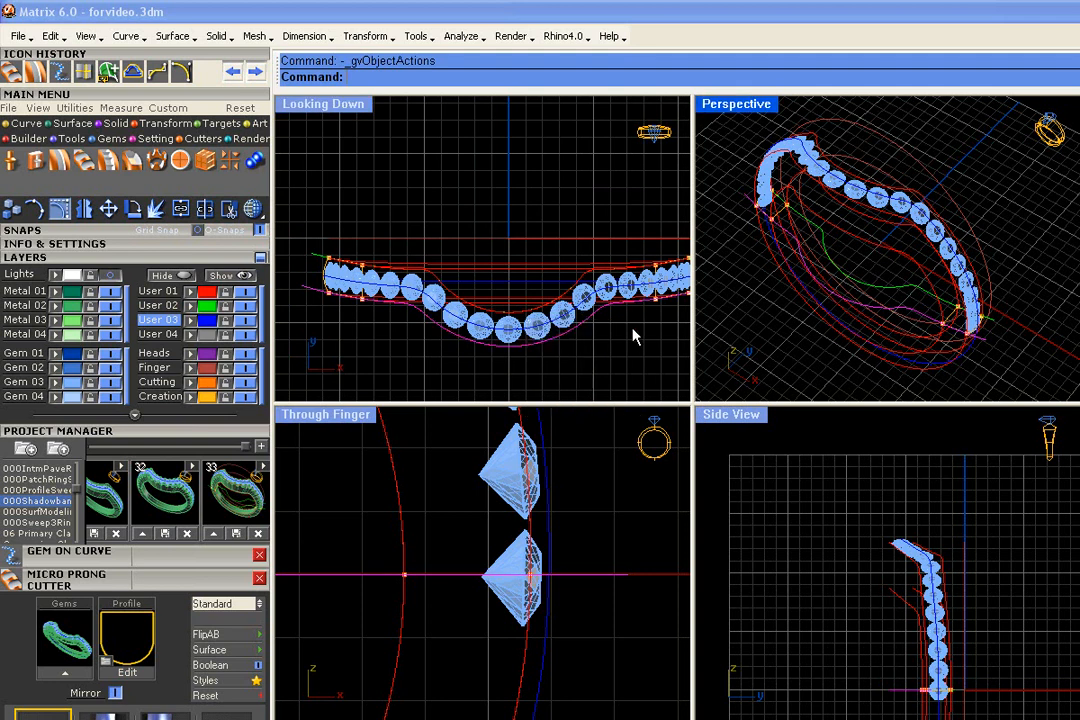
left_click(62, 209)
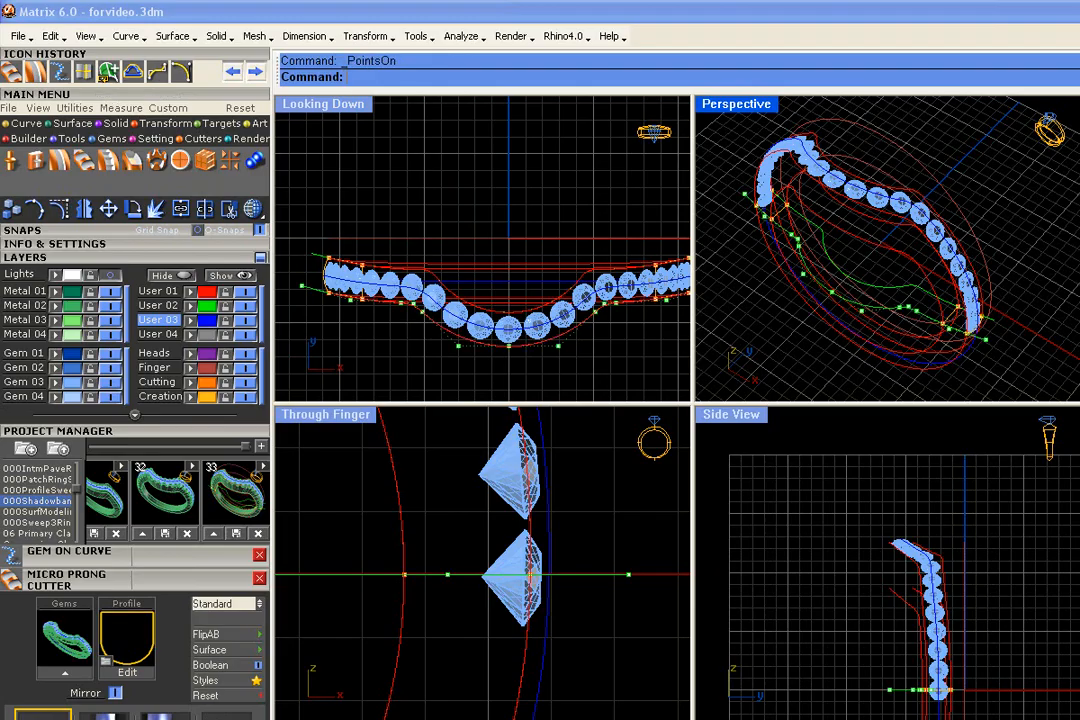
- Undo a trial move of the front contour curve's three central control points and add the next point on each side to the selection
left_click_drag(422, 331, 558, 366)
right_click_drag(949, 234, 940, 267)
key("ctrl+z")
scroll(440, 334, "up", 8)
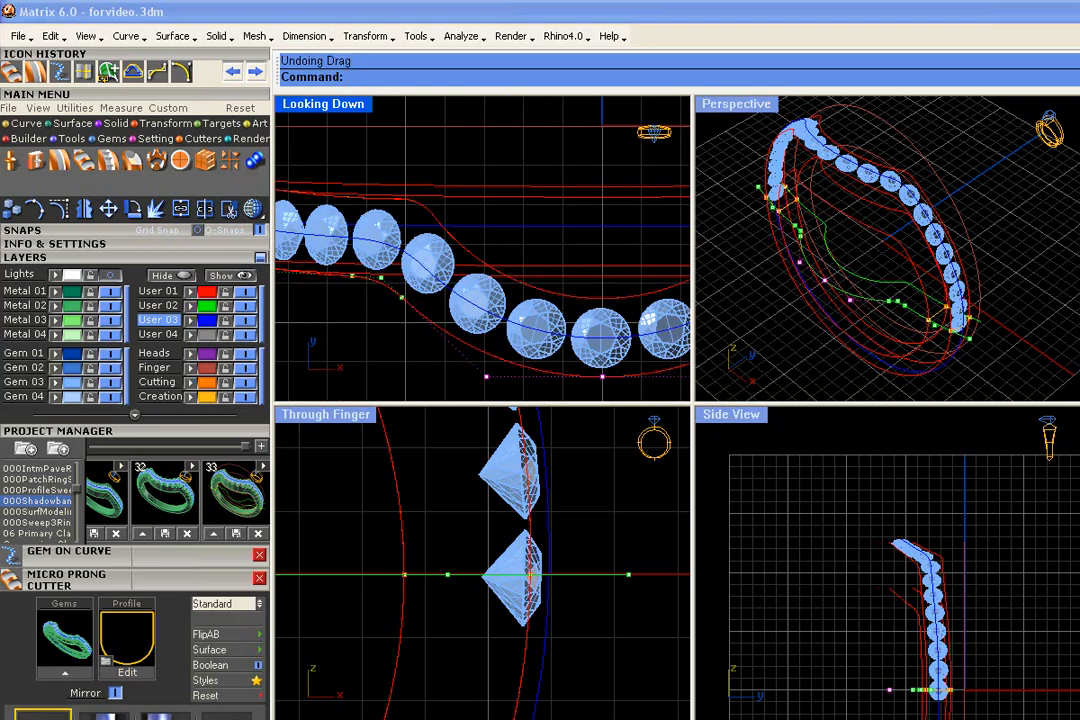
scroll(407, 300, "down", 6)
scroll(605, 316, "up", 3)
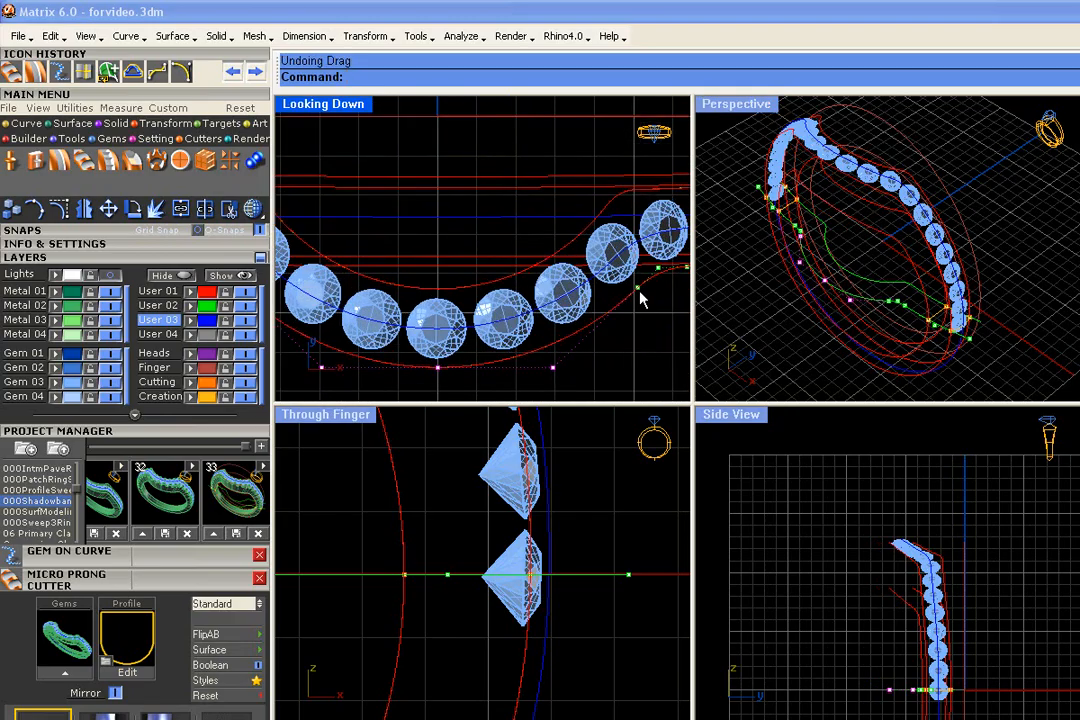
scroll(600, 300, "down", 3)
scroll(612, 289, "up", 4)
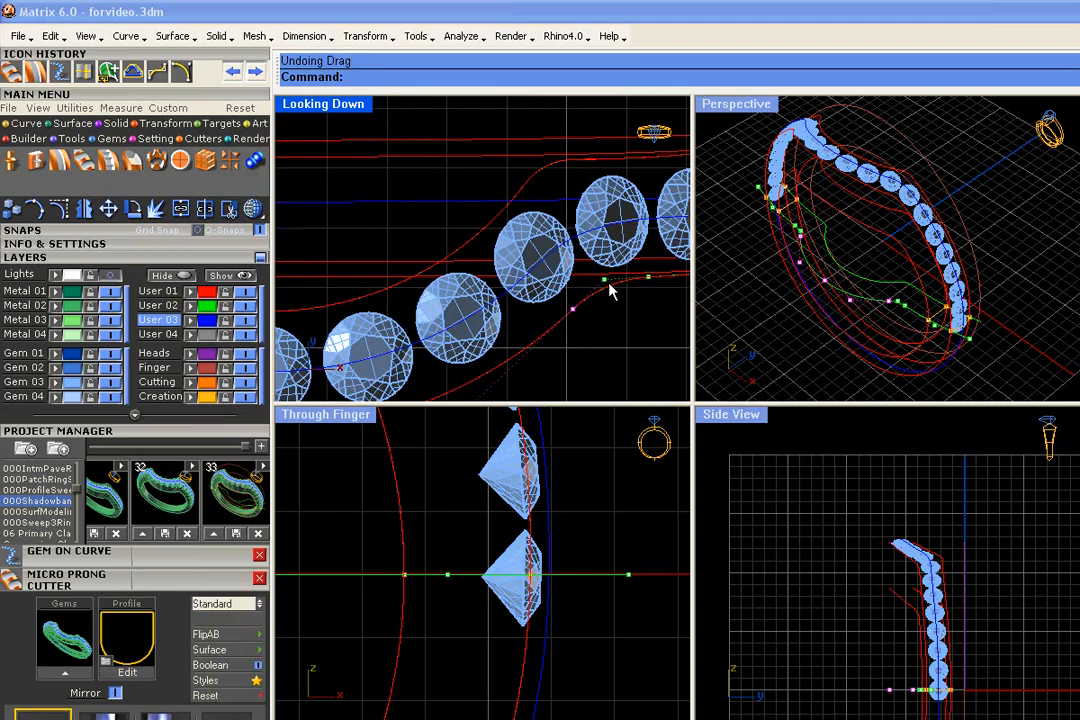
- Add one more control point on each side, try moving all seven points outward, and undo the move
scroll(519, 240, "down", 3)
scroll(519, 240, "up", 3)
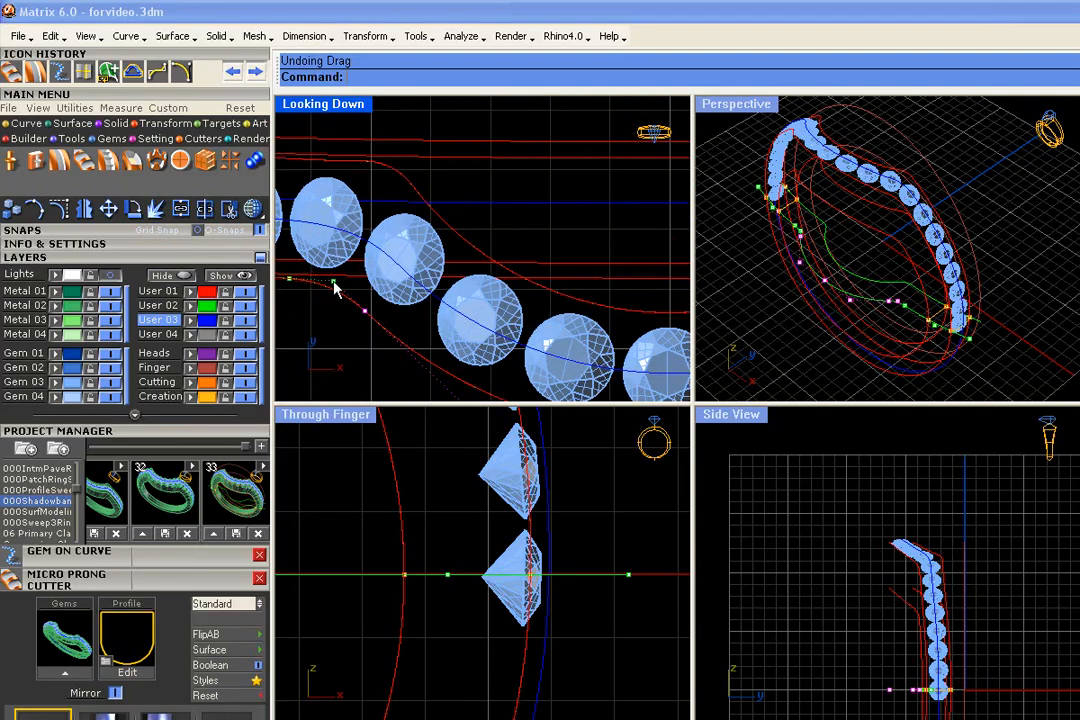
scroll(482, 249, "down", 3)
left_click_drag(565, 284, 567, 303)
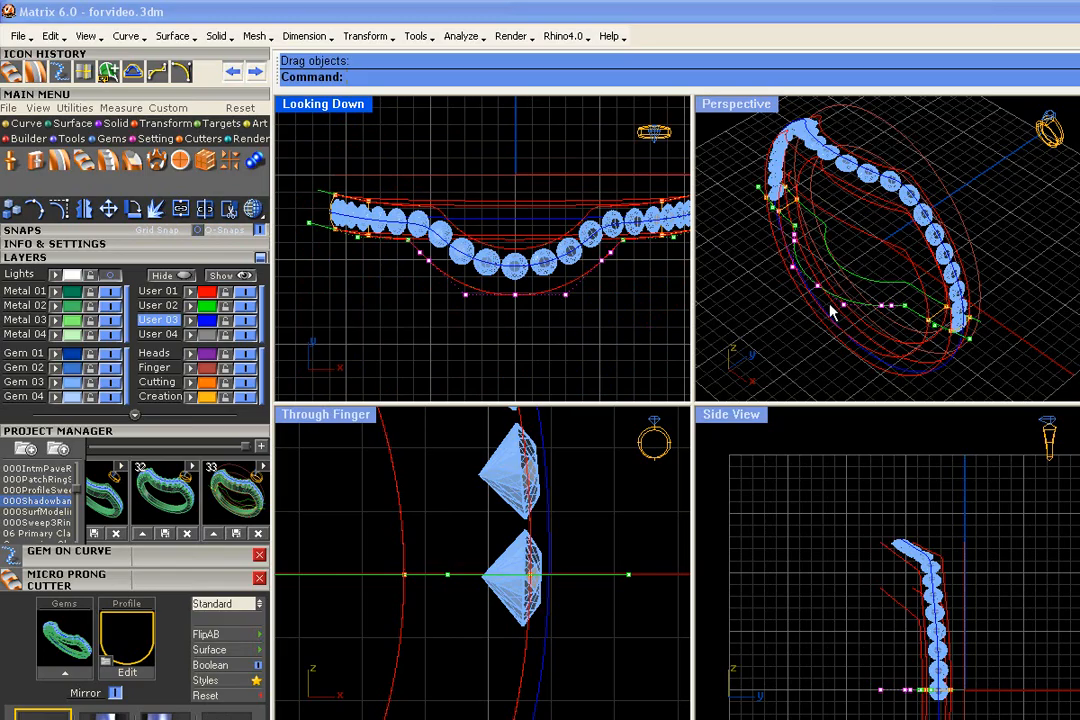
scroll(912, 325, "up", 5)
scroll(892, 306, "down", 2)
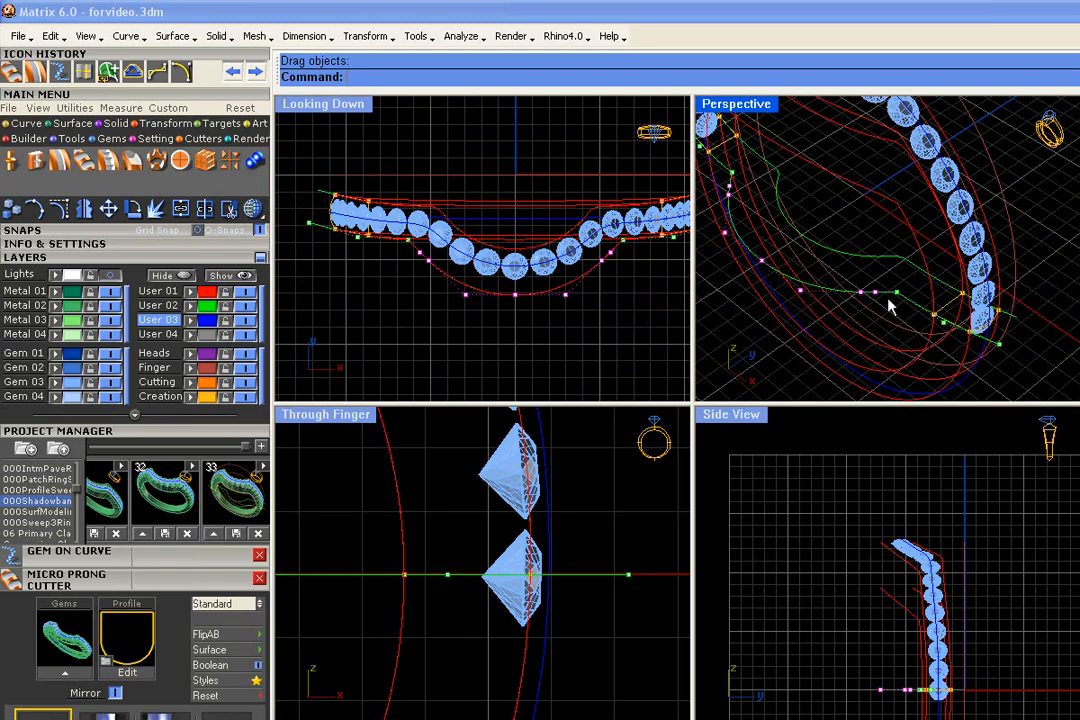
scroll(911, 301, "up", 2)
key("ctrl+z")
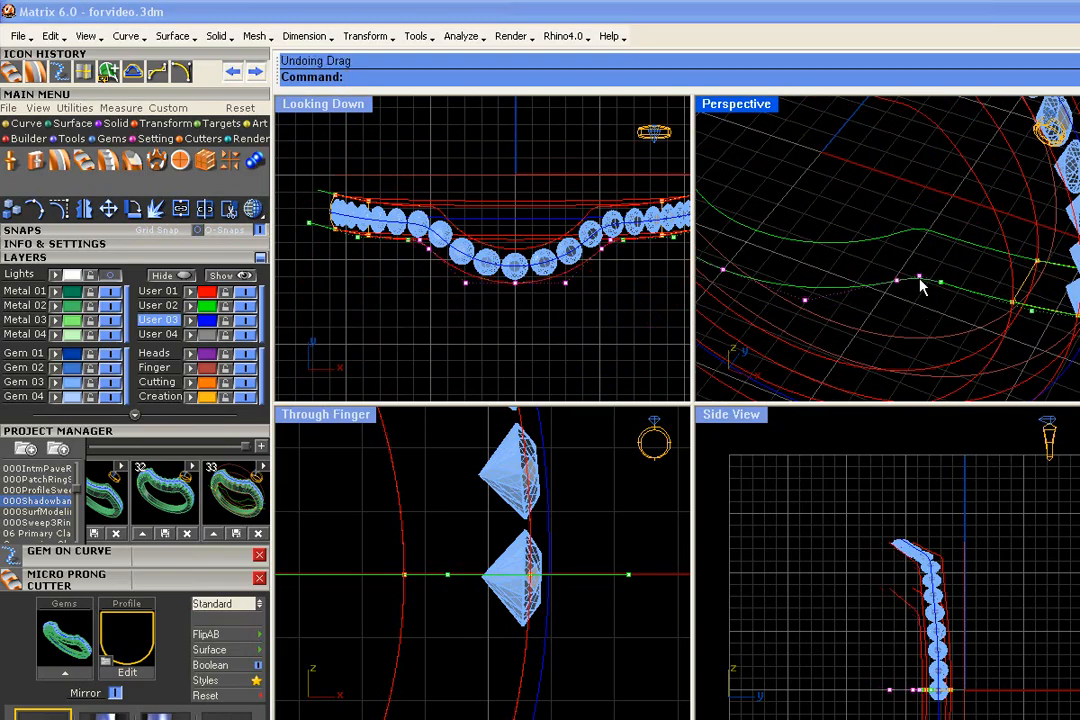
- Deselect the outermost pair of control points, move the remaining five outward to deepen the front bulge, and turn the points off
scroll(935, 283, "down", 4)
scroll(805, 188, "up", 4)
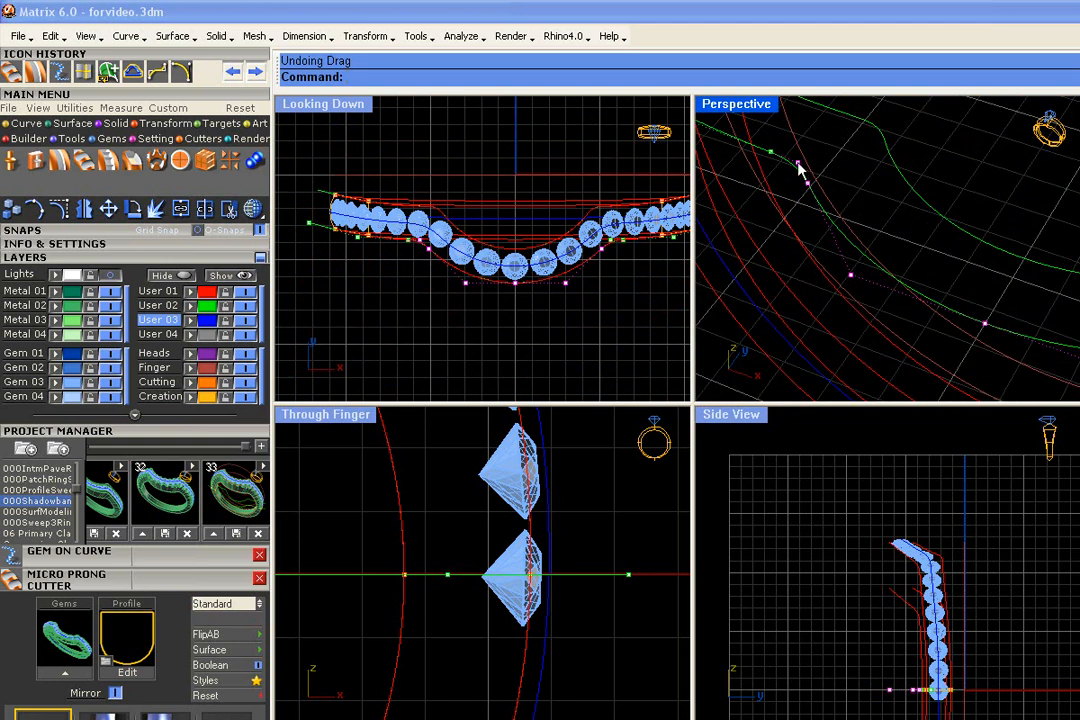
scroll(497, 255, "down", 1)
scroll(546, 287, "up", 3)
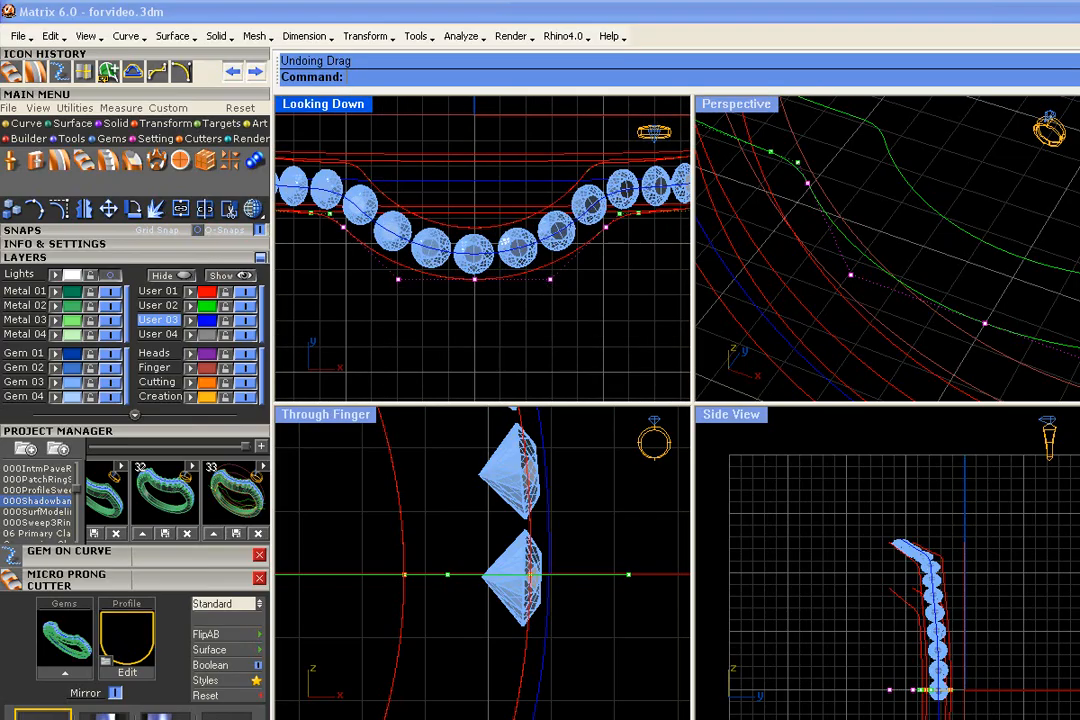
left_click_drag(551, 280, 551, 293)
scroll(484, 297, "down", 1)
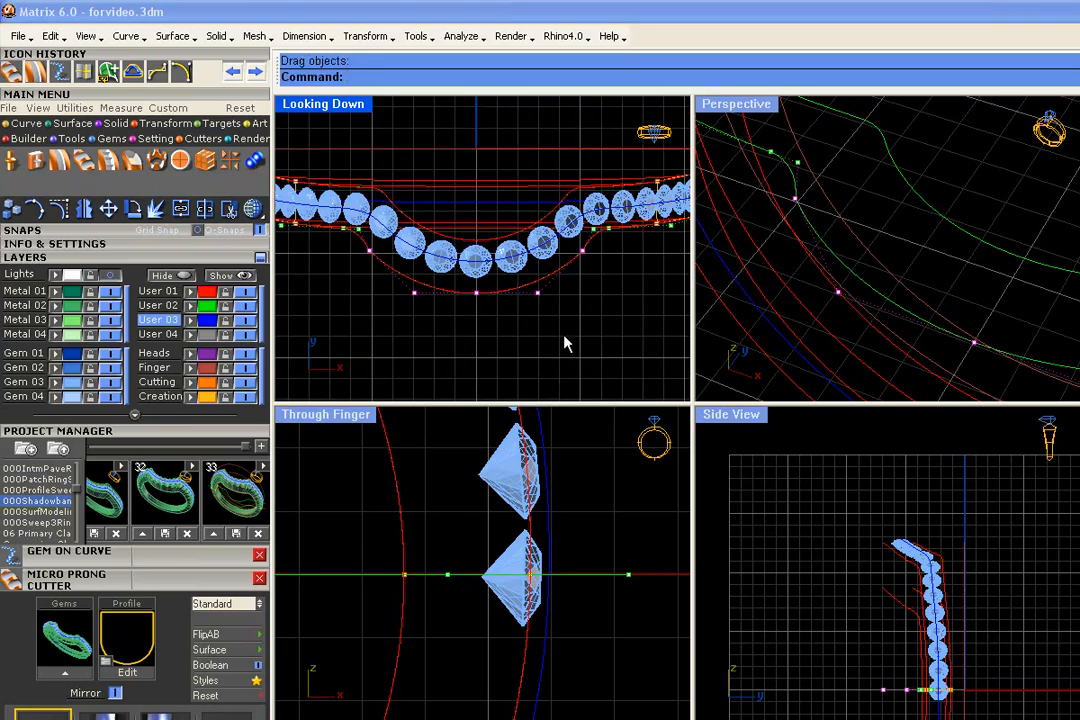
scroll(514, 300, "down", 2)
scroll(881, 243, "down", 12)
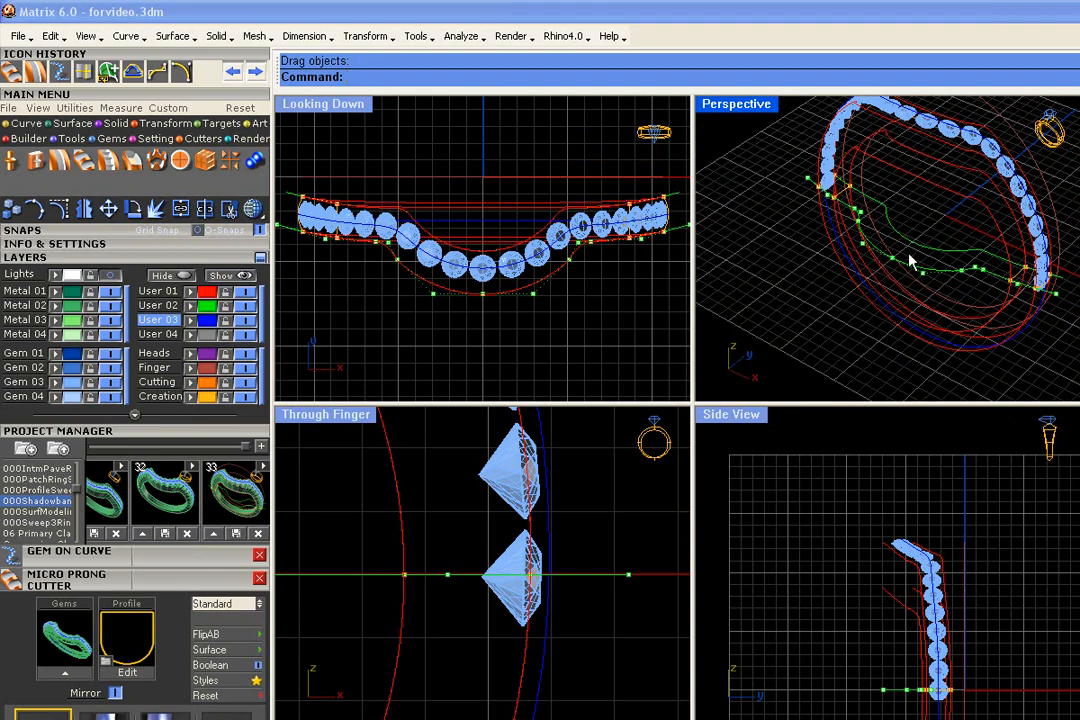
key("Escape")
- Compare the contour curve before and after the point move by undoing and redoing it, viewing the ring from several angles
right_click_drag(808, 352, 864, 153)
key("ctrl+y")
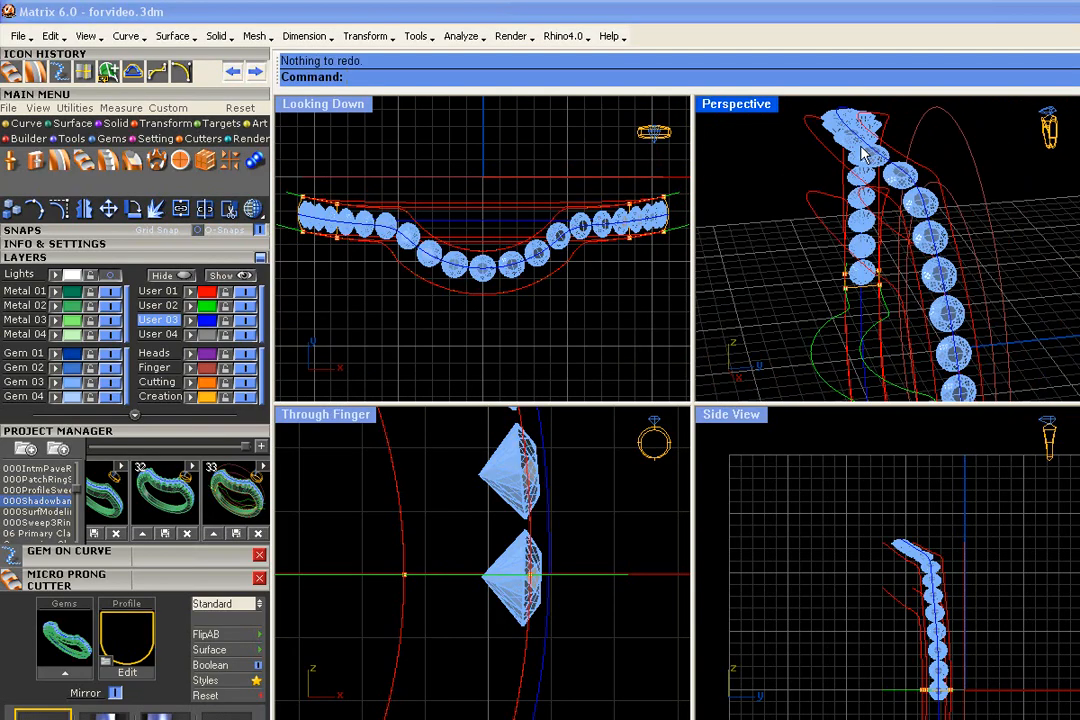
key("ctrl+z")
key("ctrl+y")
scroll(777, 224, "down", 6)
right_click_drag(728, 218, 830, 262)
scroll(815, 262, "up", 3)
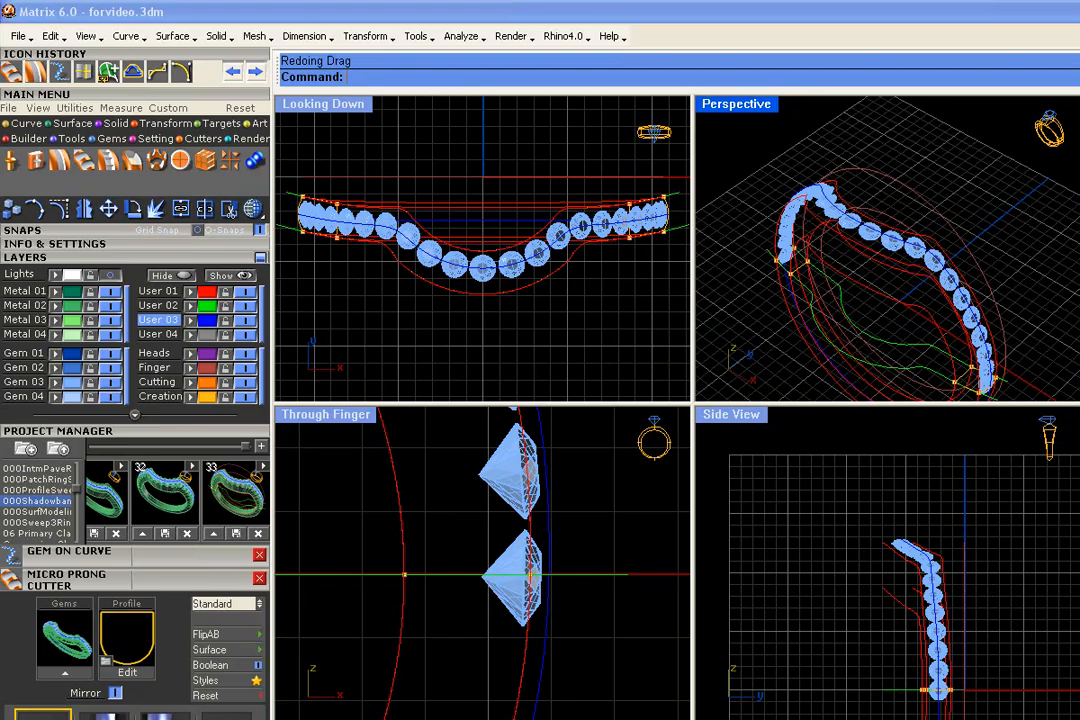
- Hide the Gem 03 layer and pick the four red contour curves as rails for a multi-rail sweep
left_click(112, 383)
right_click_drag(875, 140, 888, 265)
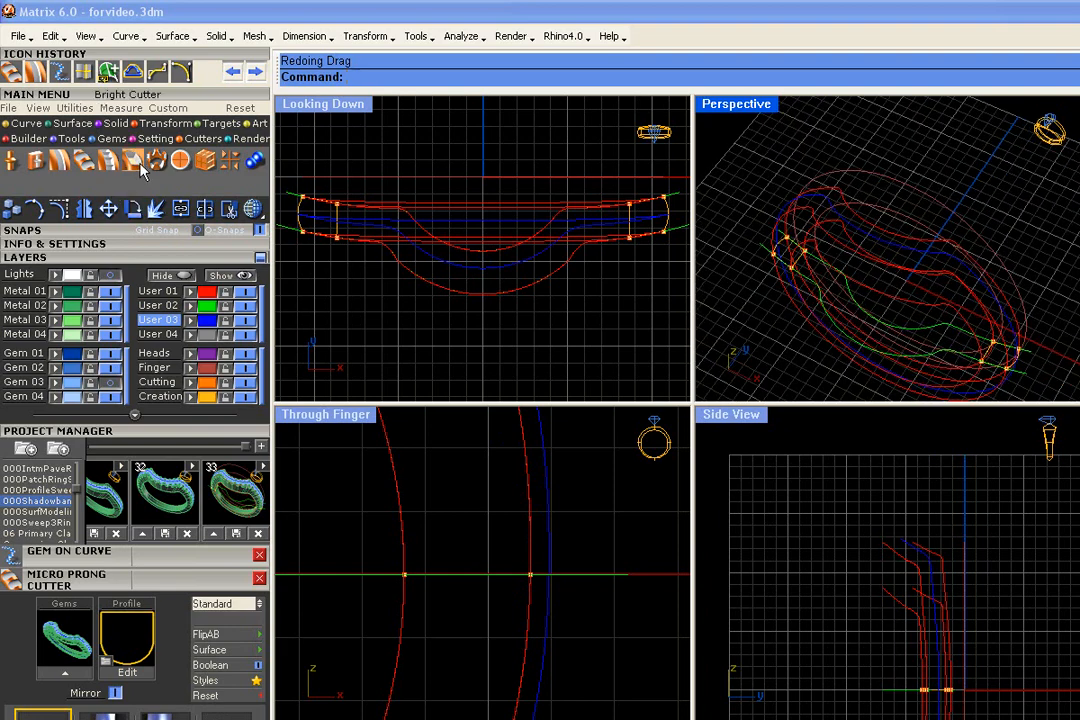
left_click(70, 123)
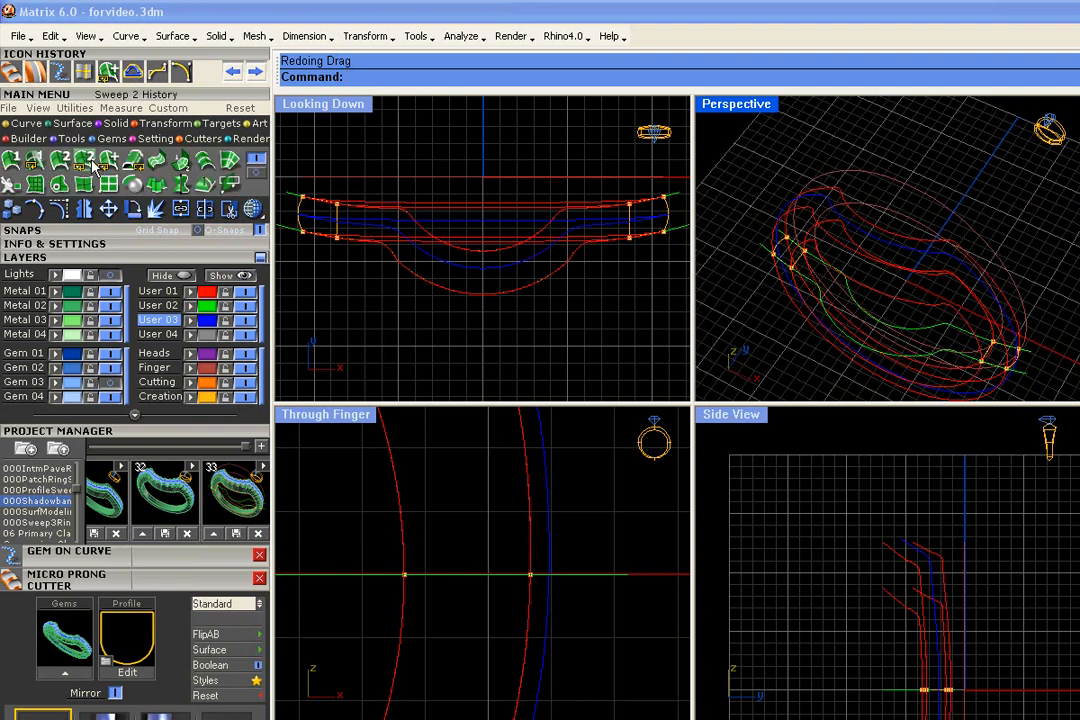
left_click(109, 162)
right_click_drag(1061, 331, 955, 262)
left_click(909, 258)
left_click(905, 245)
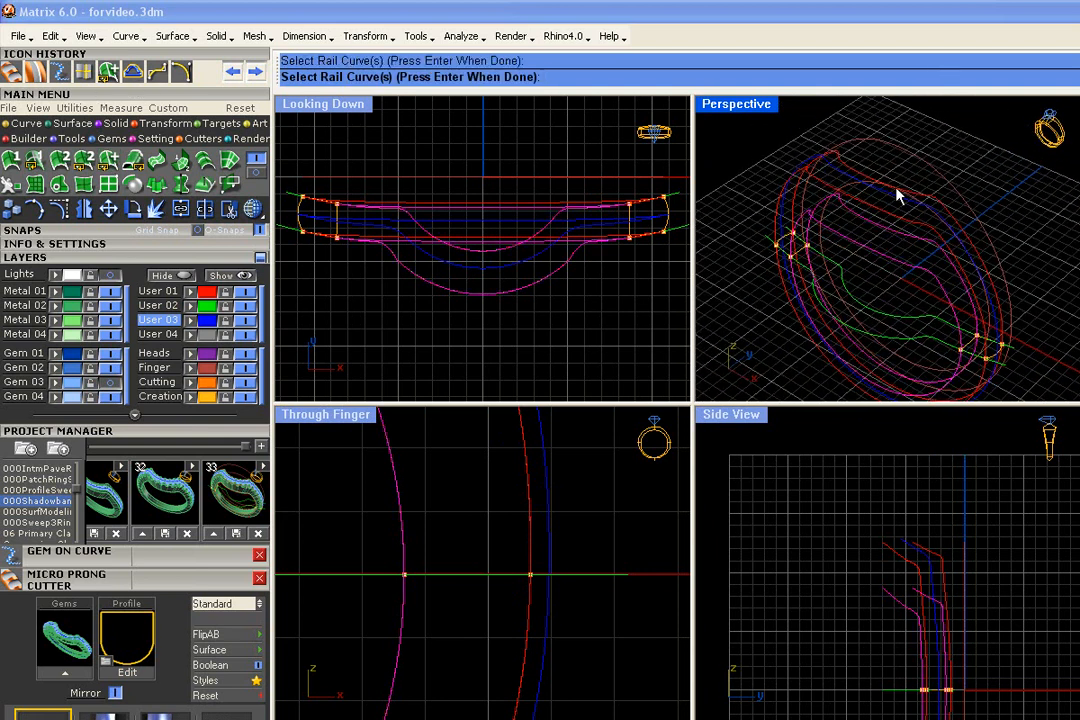
left_click(916, 192)
left_click(906, 228)
key("Return")
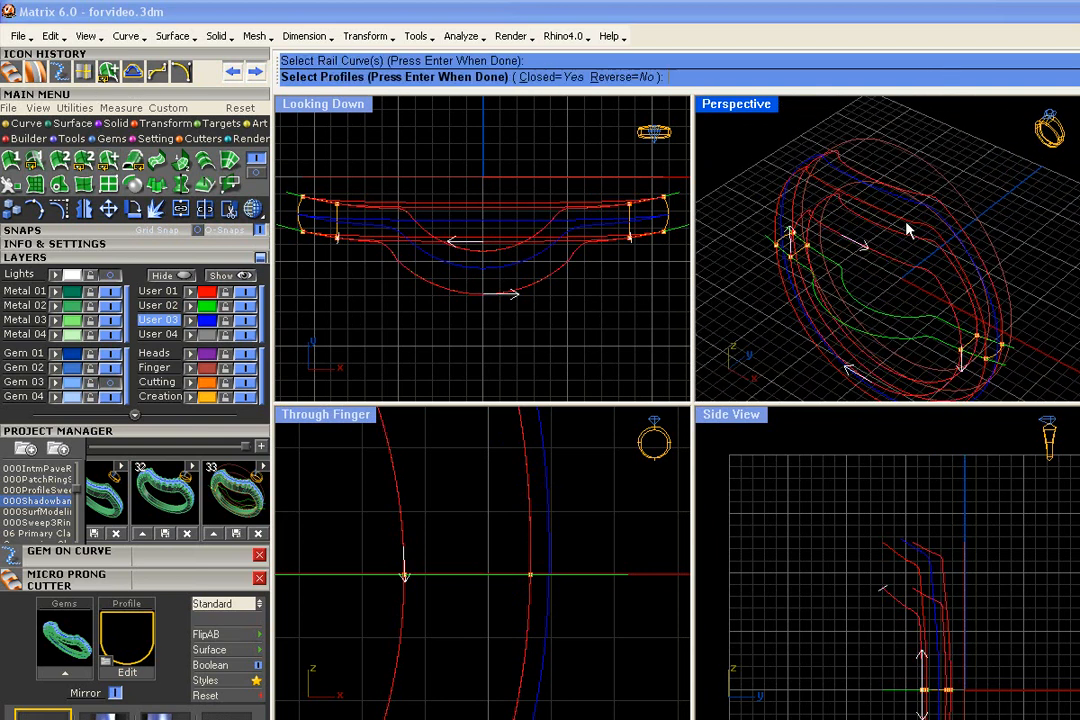
- Pick the two closed profiles at opposite sides of the ring and finish the sweep as the ring body
scroll(804, 243, "up", 5)
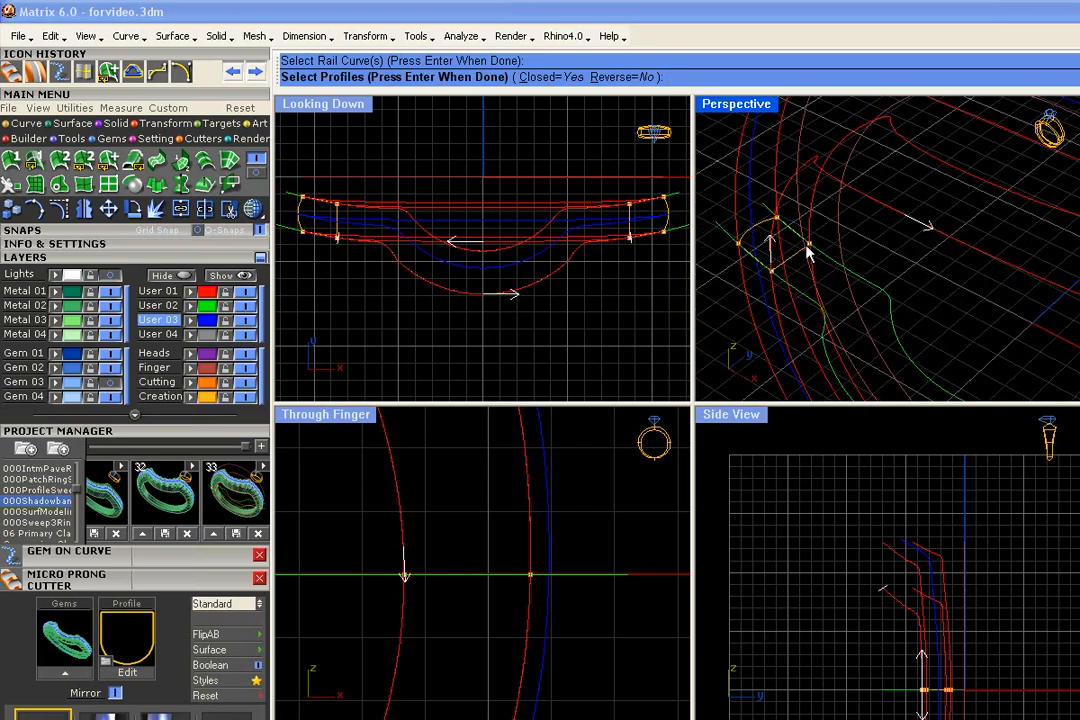
left_click(798, 250)
scroll(798, 250, "down", 5)
scroll(1034, 345, "up", 5)
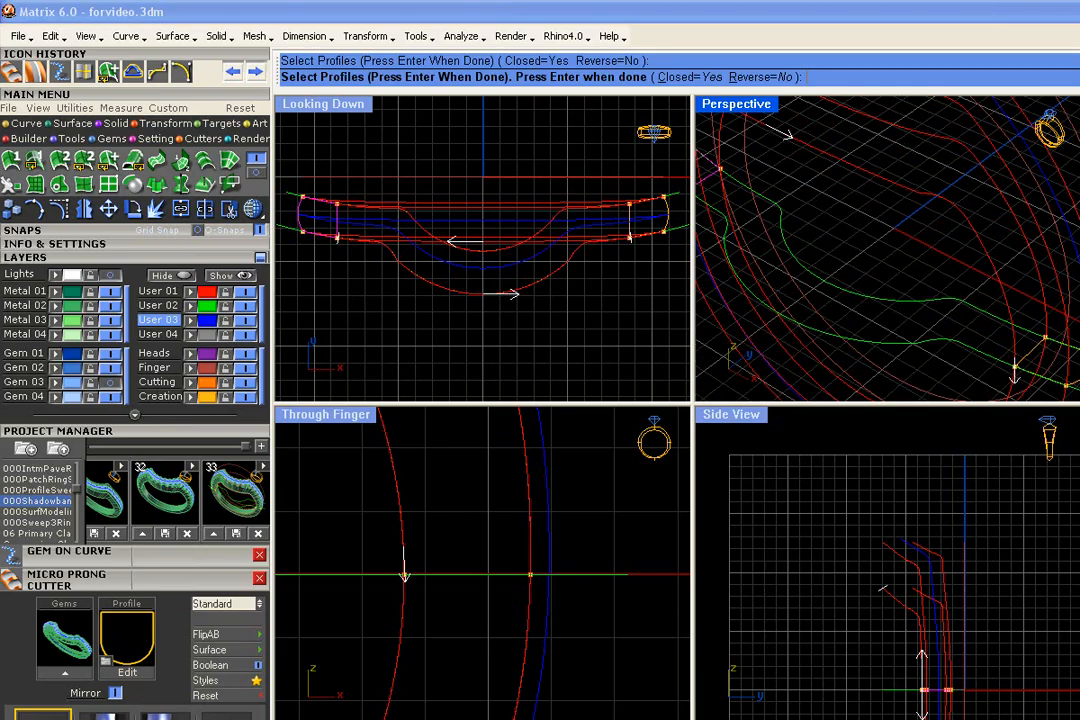
left_click(1034, 349)
scroll(1034, 349, "down", 5)
key("Return")
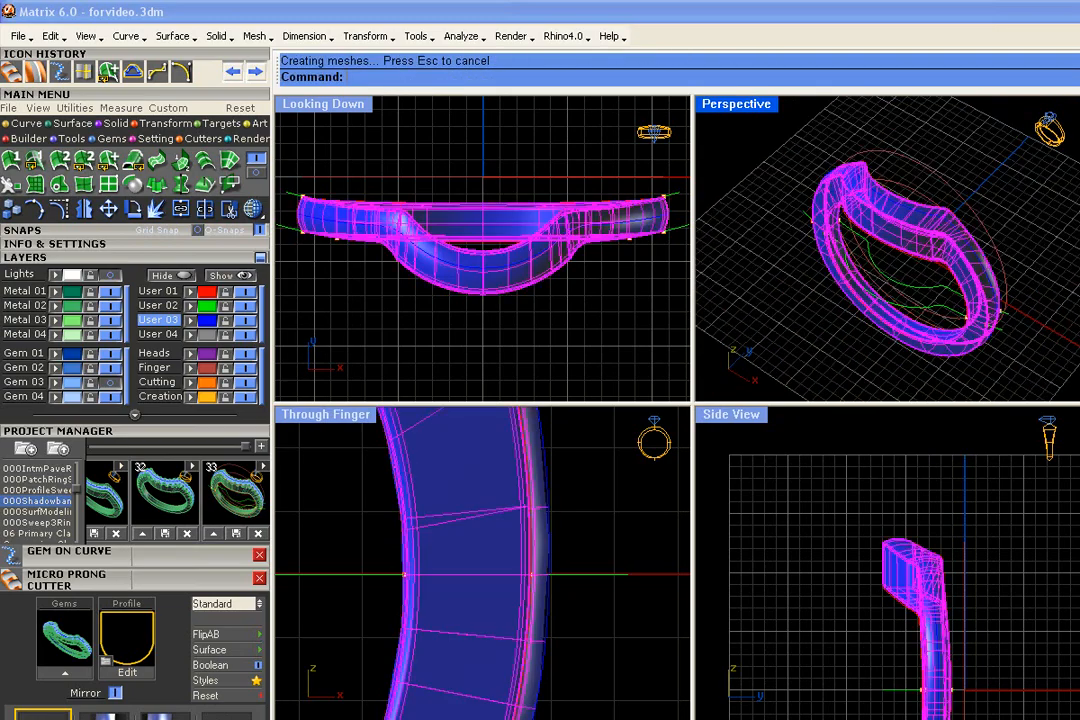
- Assign the new ring body to the Metal 02 layer and inspect the reshaped front bulge
left_click(57, 305)
left_click(470, 325)
scroll(496, 287, "up", 6)
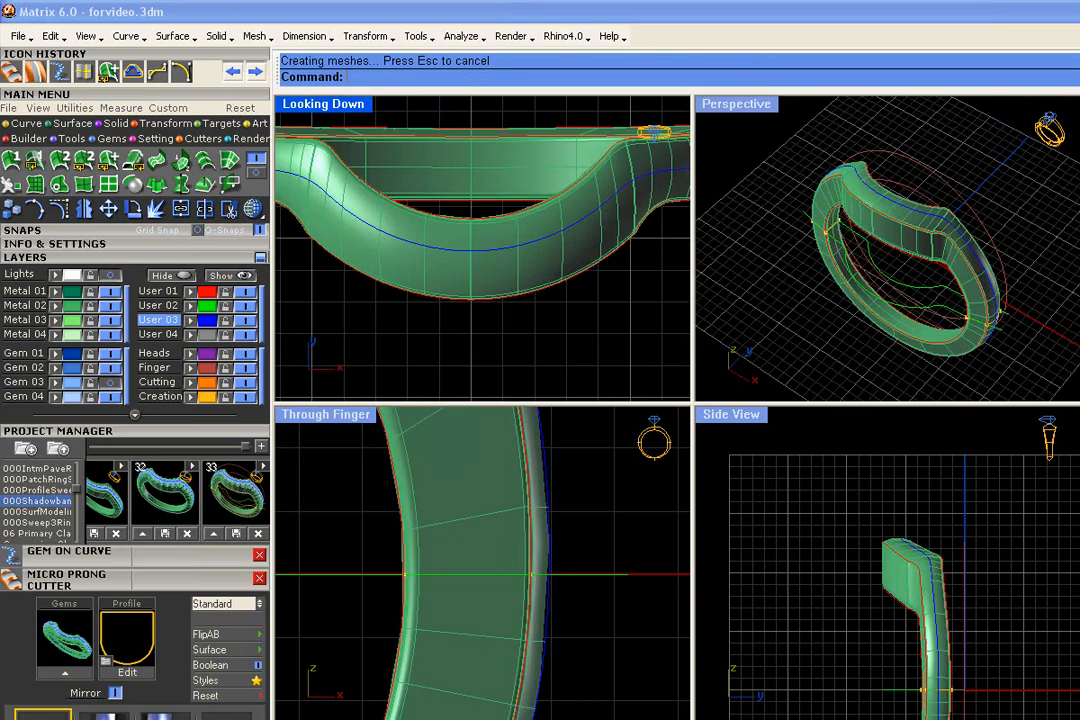
scroll(912, 266, "down", 4)
scroll(912, 266, "up", 8)
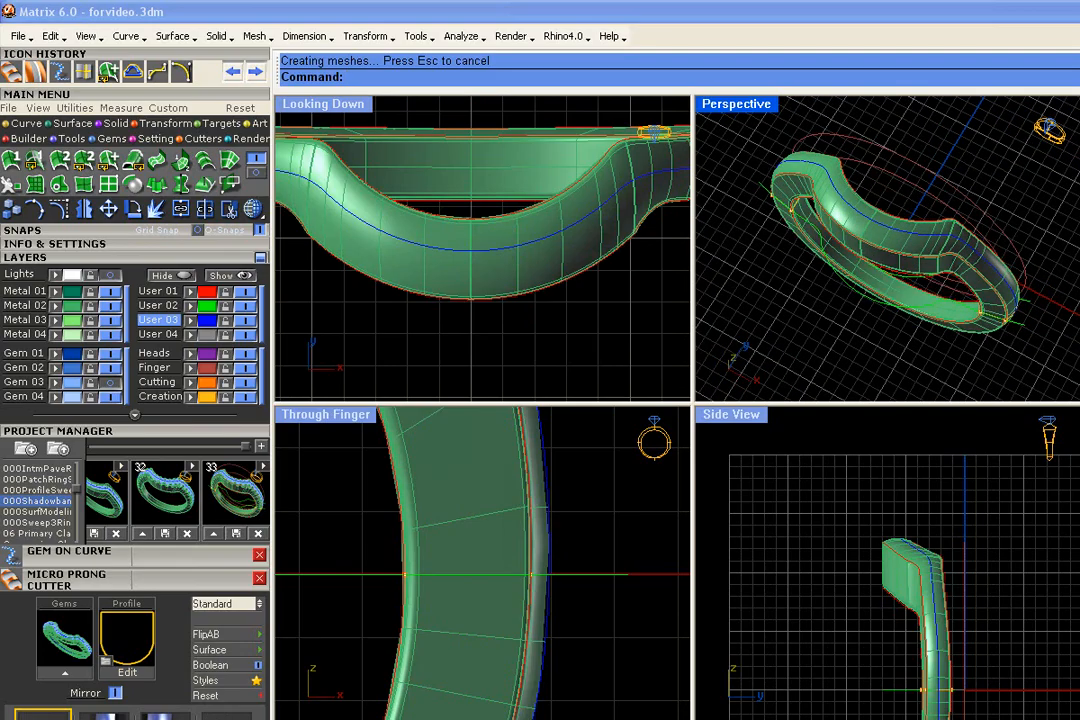
scroll(893, 241, "down", 4)
right_click_drag(893, 241, 883, 218)
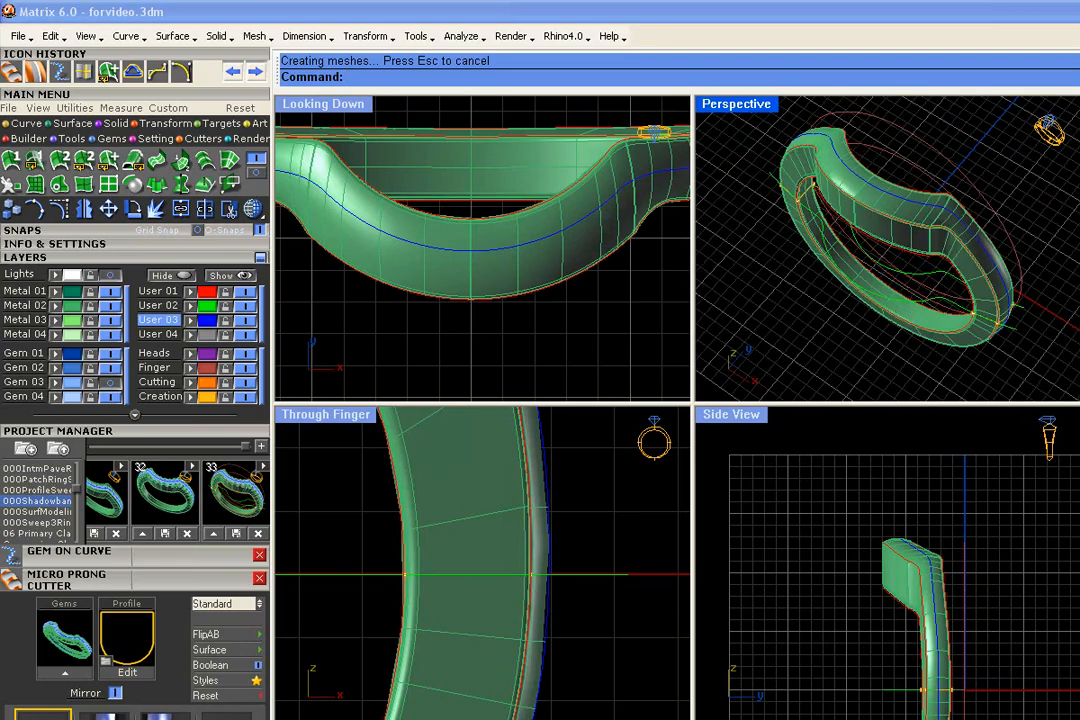
- Show the Gem 03 layer again, select the gem row, and reopen it with Edit Gems on Curve
right_click_drag(770, 262, 938, 313)
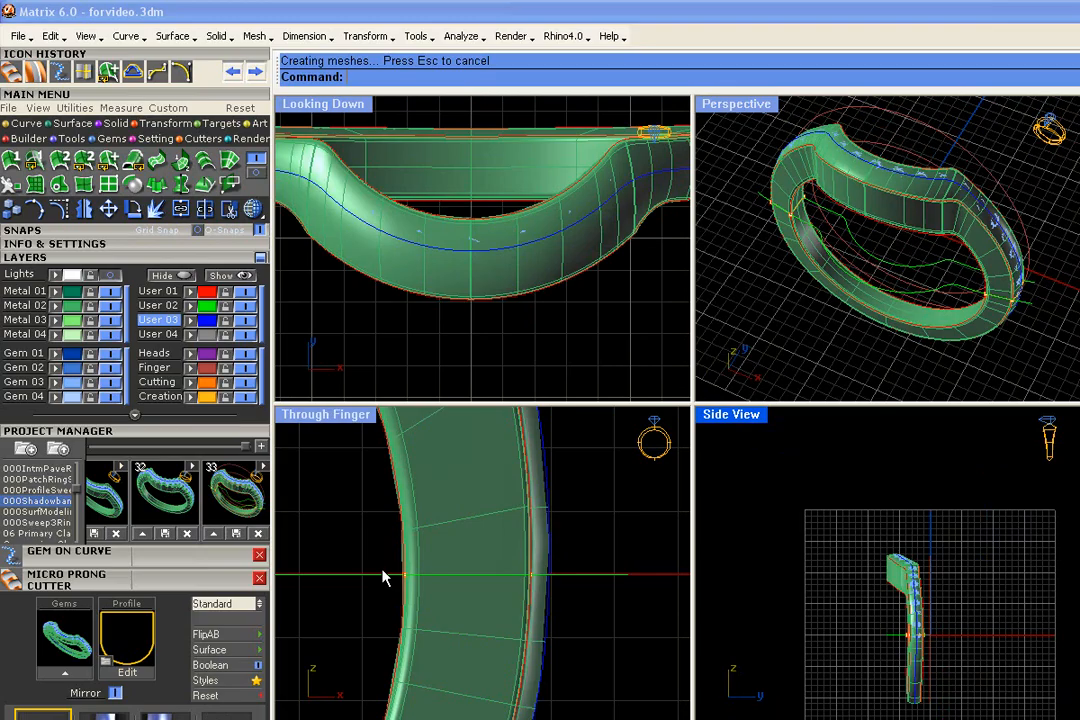
scroll(386, 574, "down", 3)
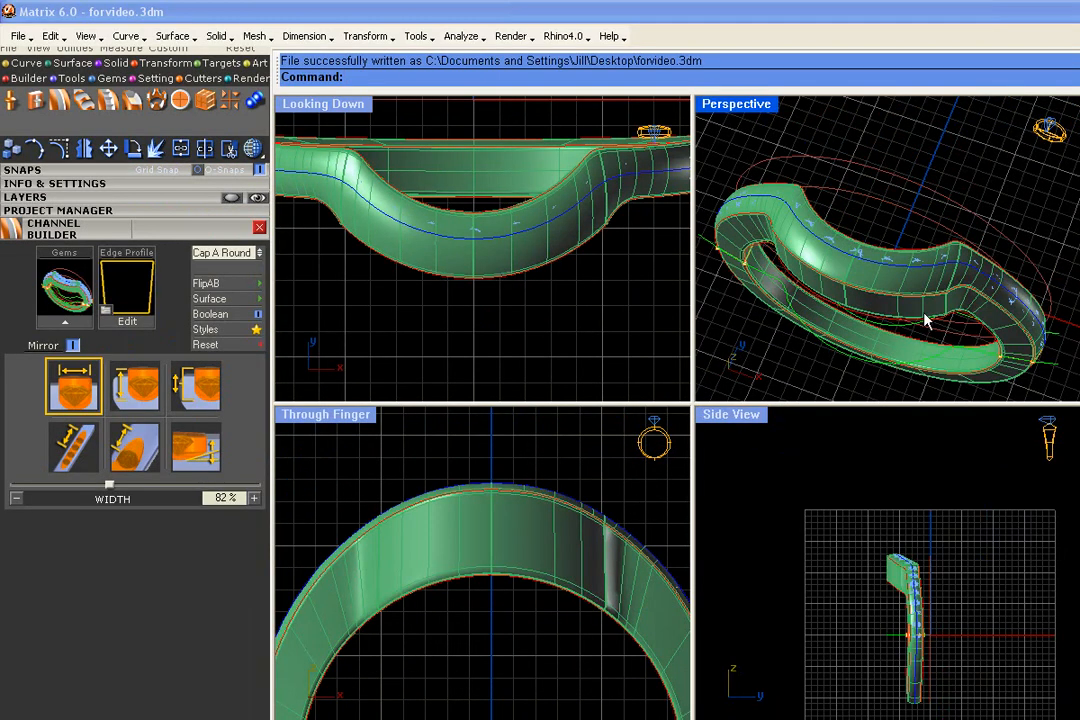
right_click_drag(925, 320, 943, 247)
scroll(944, 207, "up", 5)
left_click(907, 214)
scroll(909, 217, "down", 5)
right_click(938, 246)
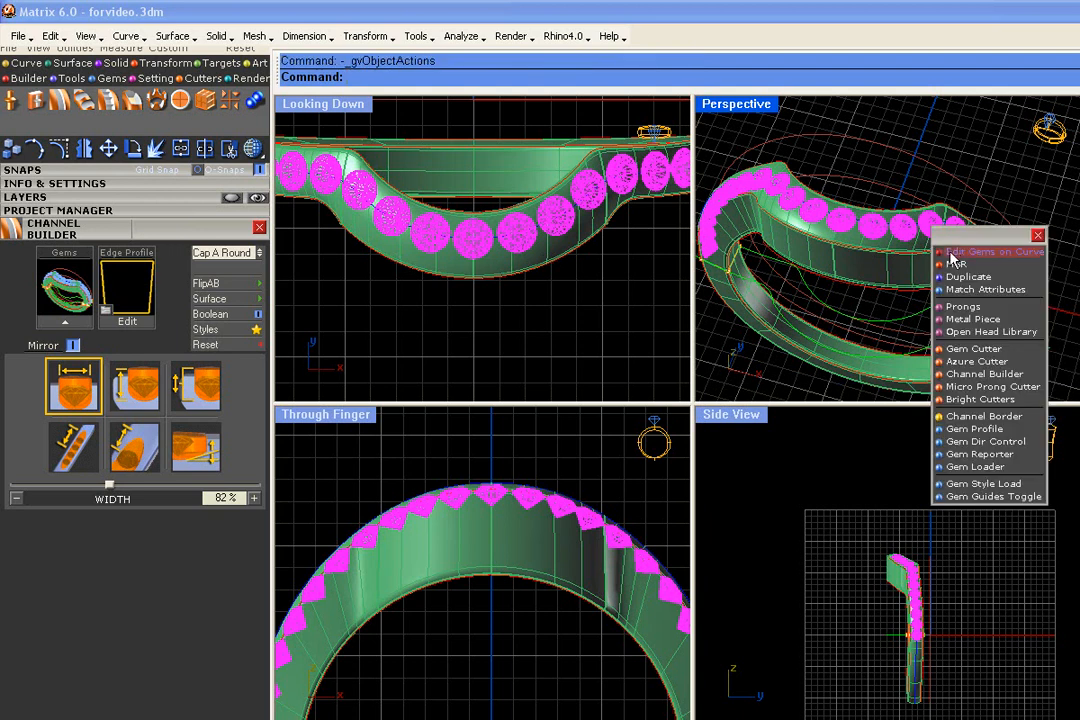
left_click(945, 248)
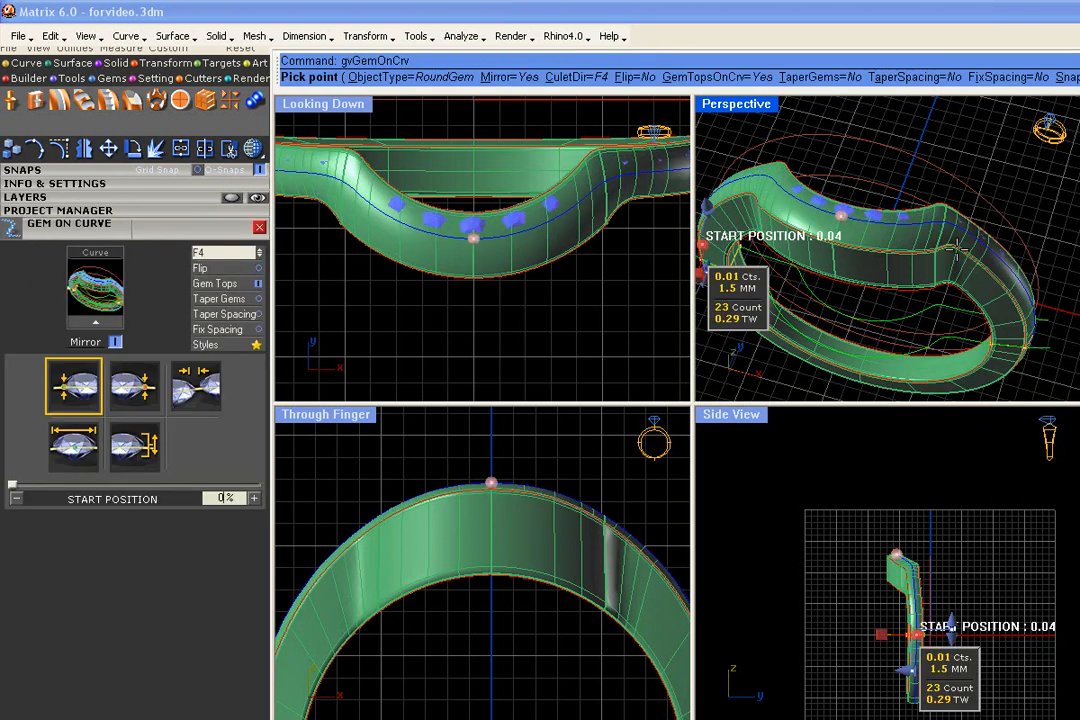
- Set the gems' culet direction to Object, using the ring body's surface as the reference
scroll(775, 246, "up", 5)
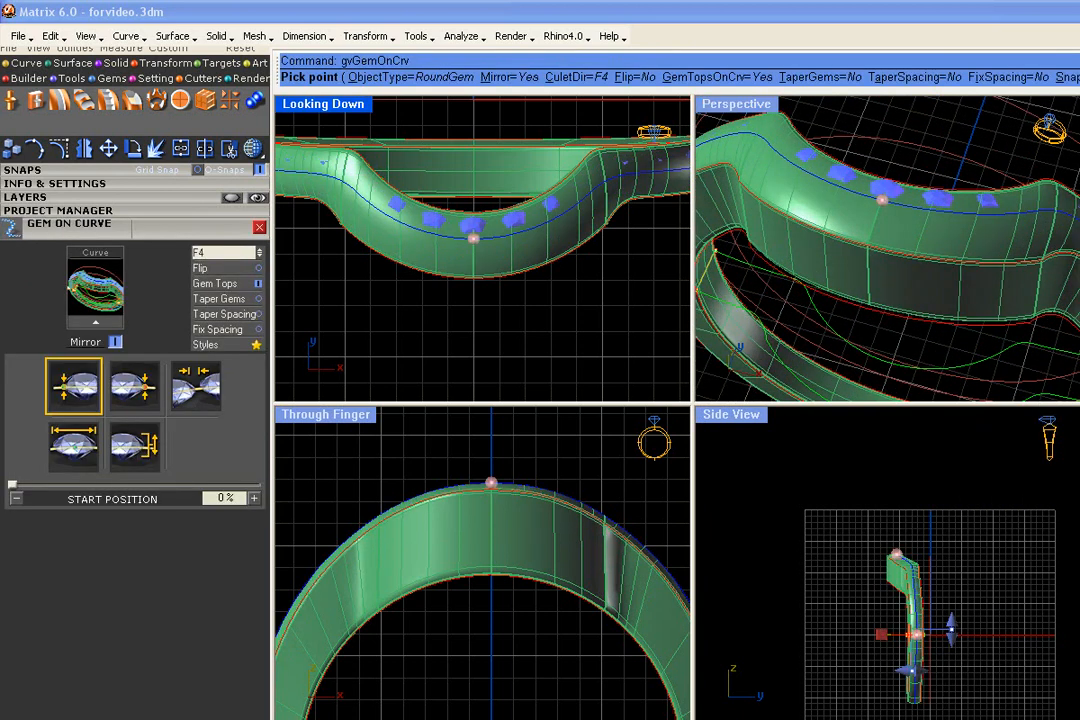
left_click(591, 84)
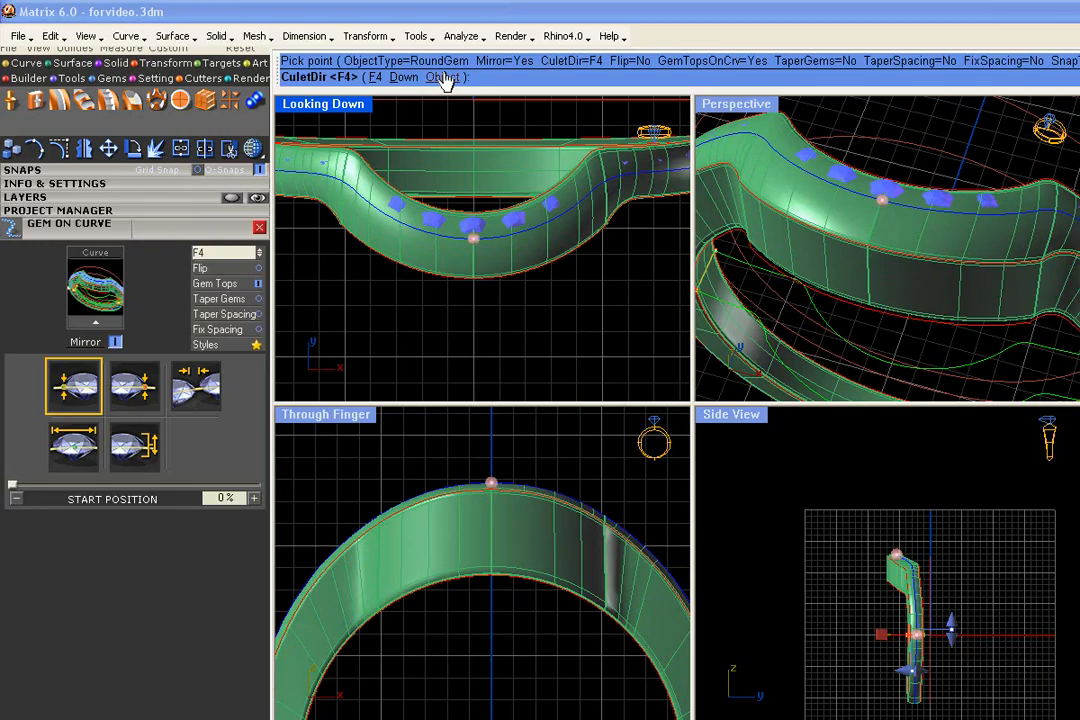
left_click(444, 78)
left_click(980, 250)
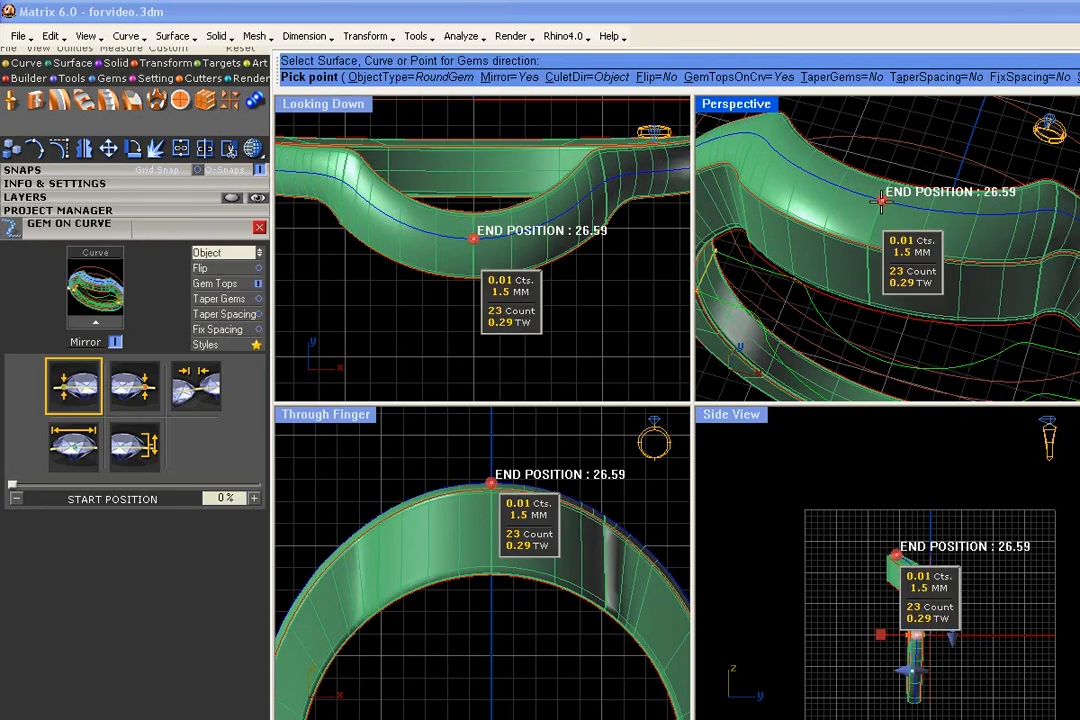
- Raise the gem row above the ring surface with a Z offset of 0.13 mm
scroll(890, 140, "down", 4)
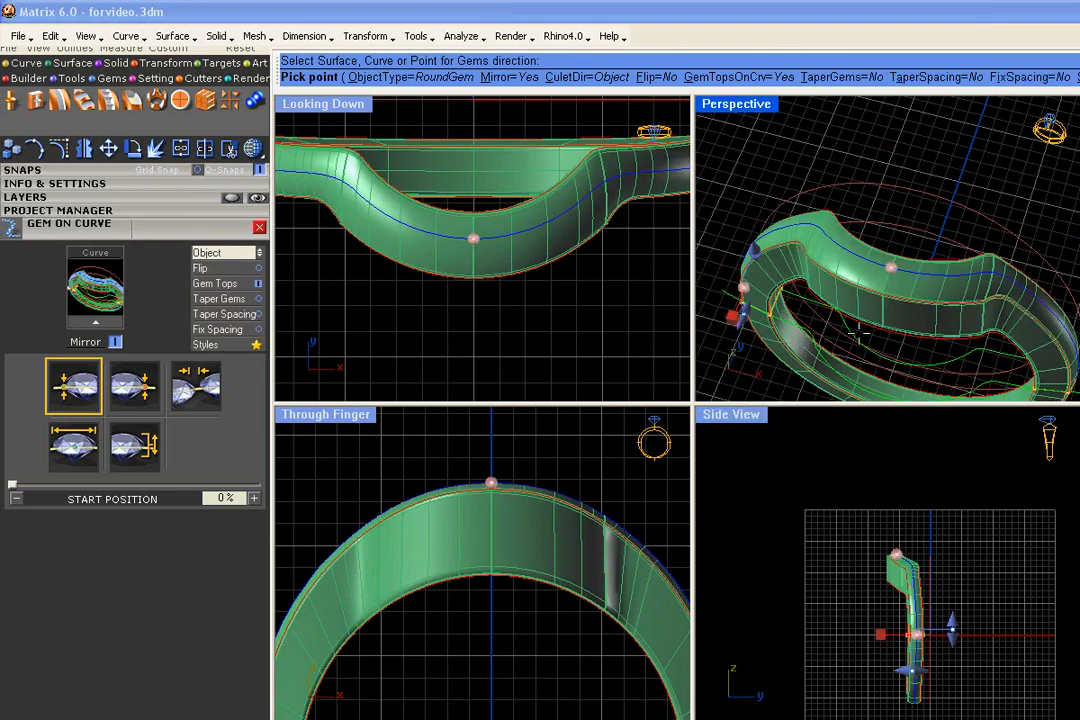
right_click_drag(895, 225, 850, 285)
scroll(803, 286, "up", 3)
left_click_drag(795, 283, 790, 282)
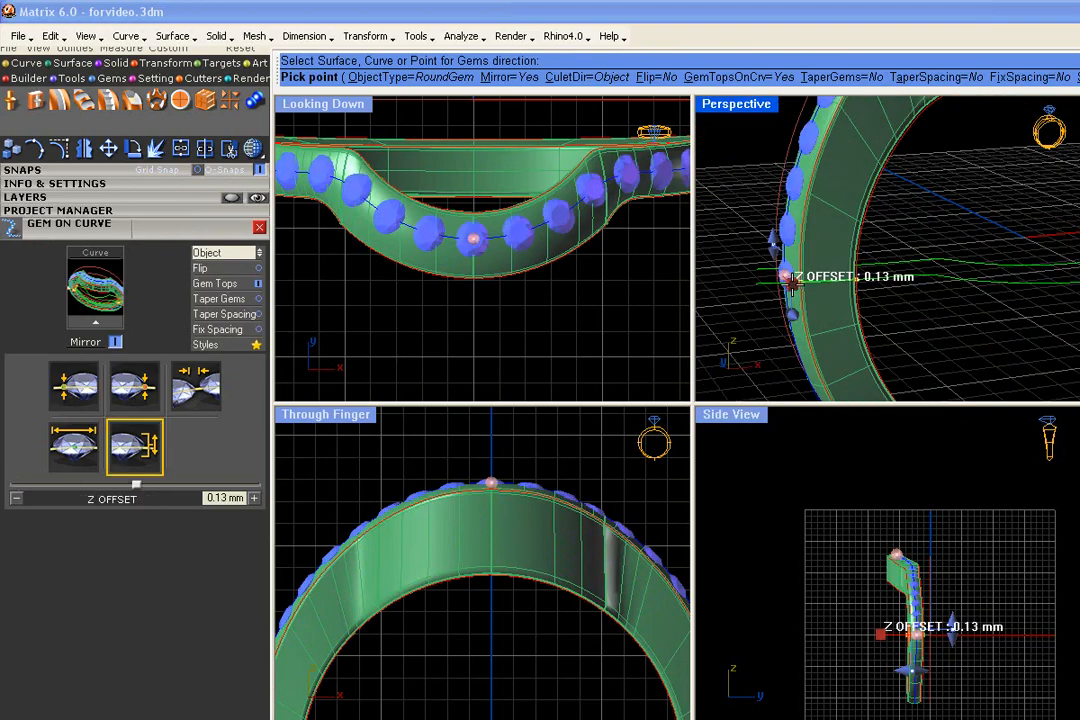
- Turn on gem tapering and increase the end size to 2.12 mm at the ring's center
right_click_drag(824, 284, 861, 359)
scroll(848, 312, "down", 3)
right_click_drag(848, 312, 855, 328)
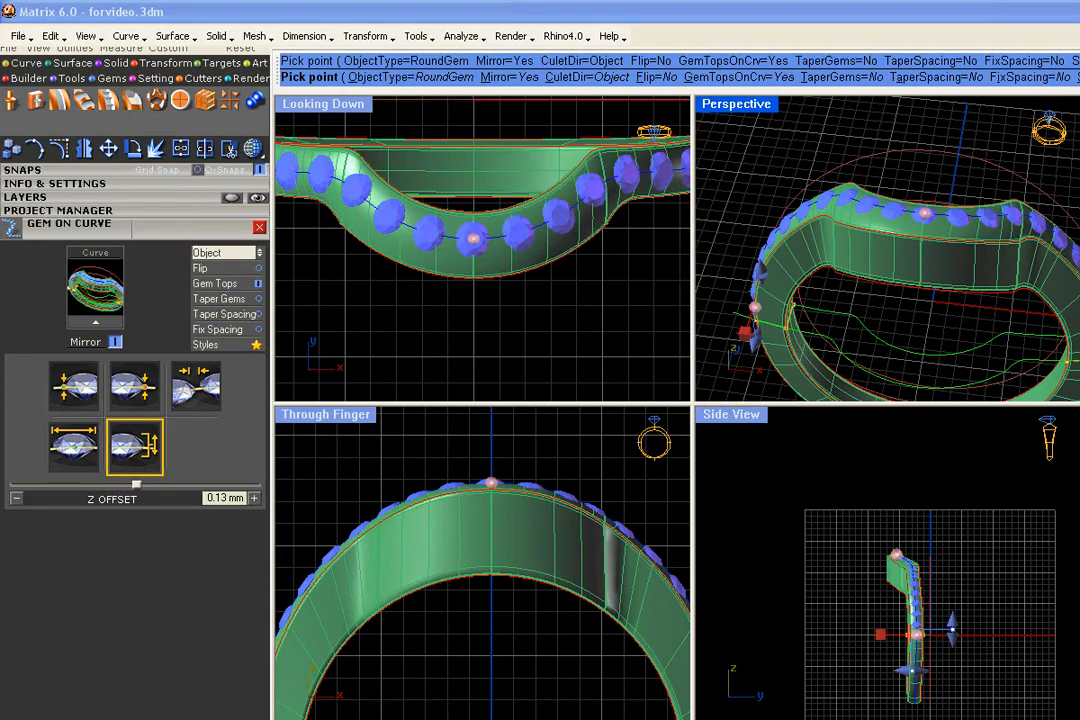
left_click(845, 78)
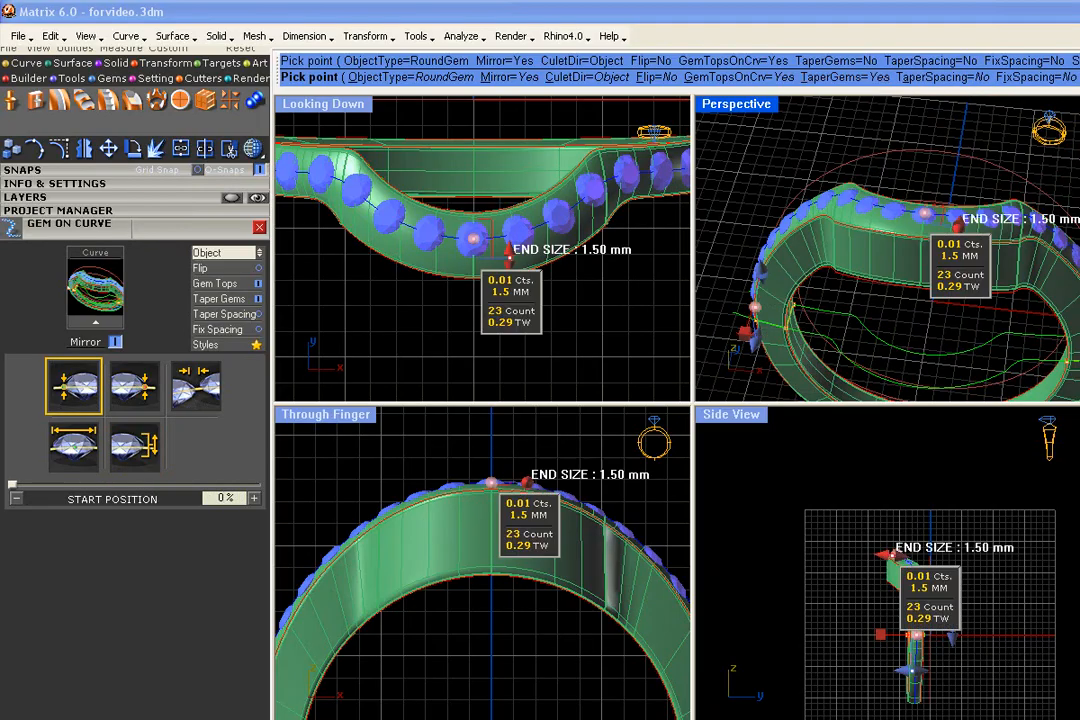
left_click_drag(958, 222, 960, 228)
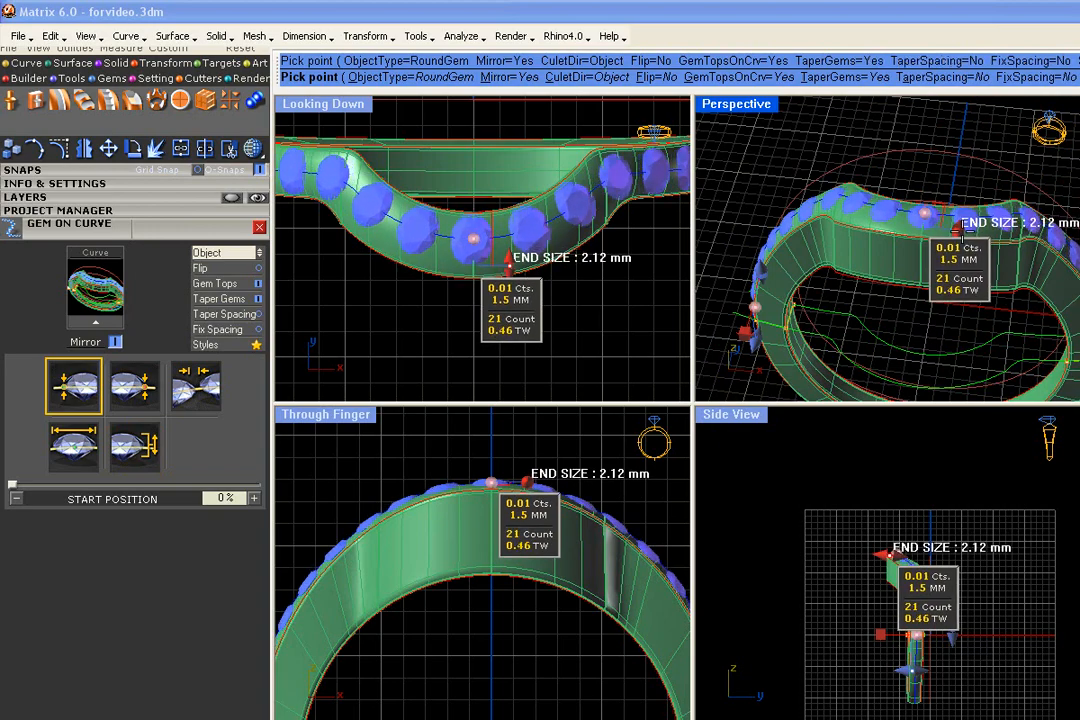
- Accept the tapered gem settings to rebuild the gem row on the curve, leaving the ring body unselected
left_click_drag(962, 222, 889, 217)
mouse_move(889, 217)
right_mouse_down()
mouse_move(900, 243)
mouse_move(898, 203)
right_mouse_up()
right_click(898, 203)
scroll(580, 215, "up", 2)
scroll(540, 240, "down", 4)
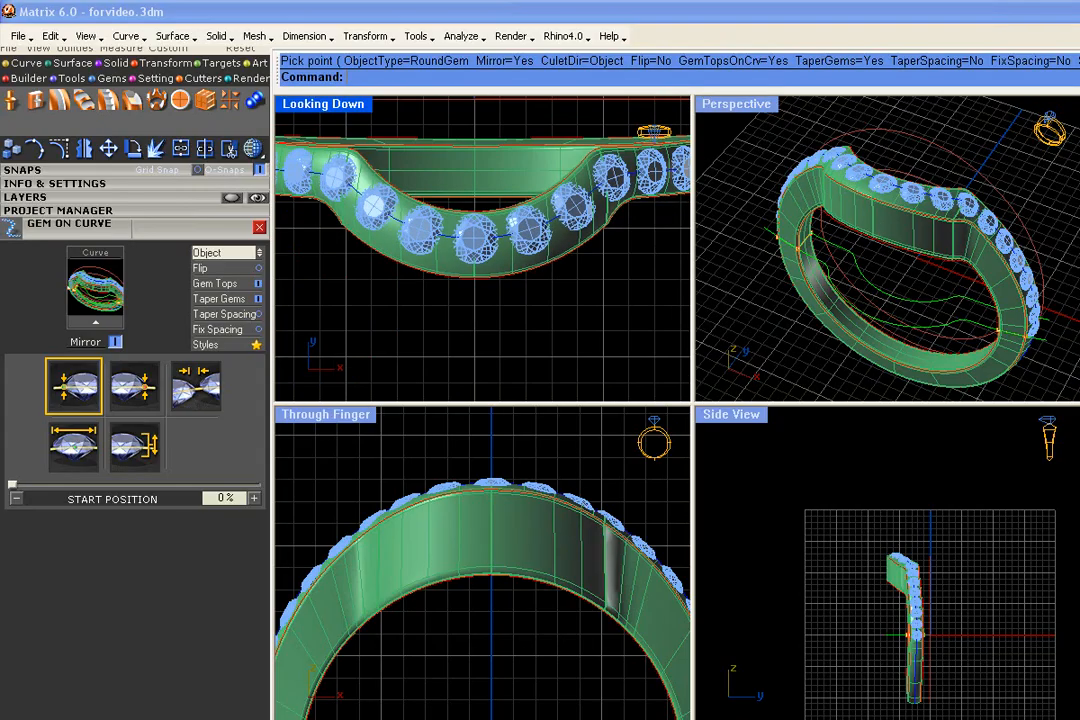
scroll(549, 213, "up", 2)
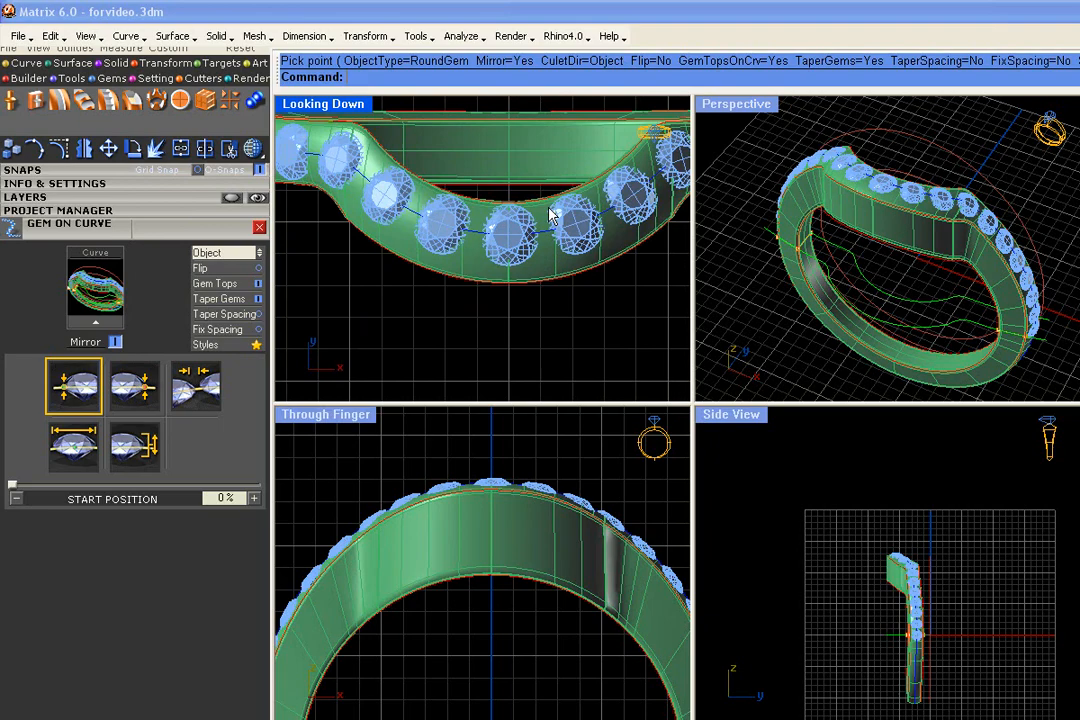
left_click(526, 253)
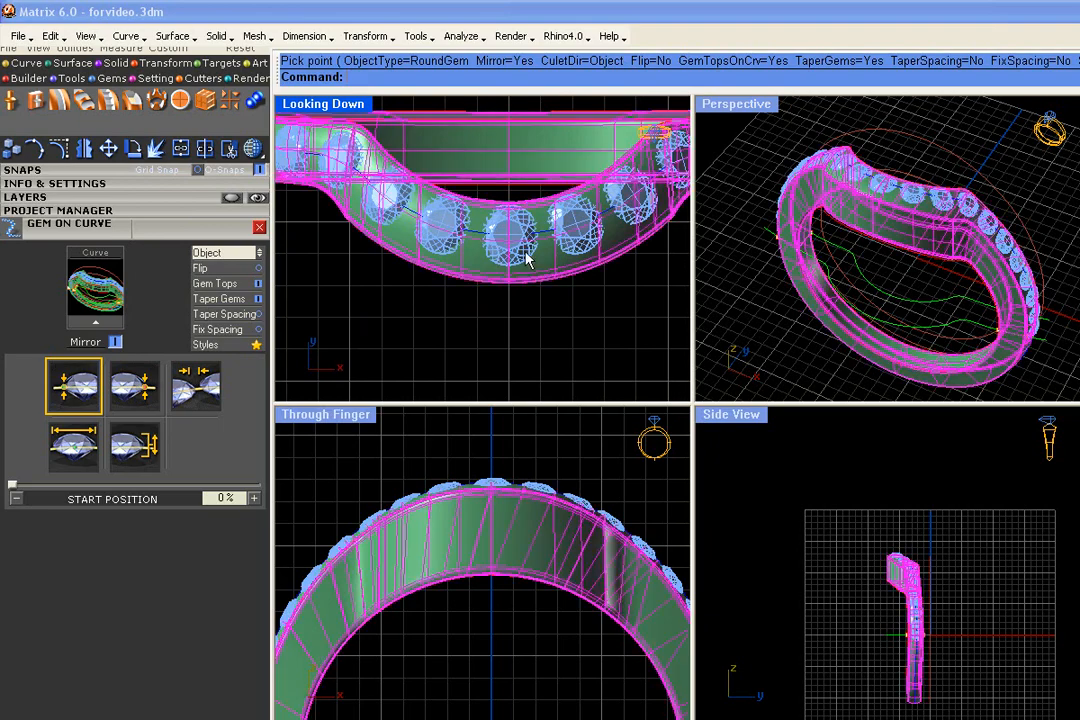
left_click(533, 308)
scroll(790, 220, "up", 5)
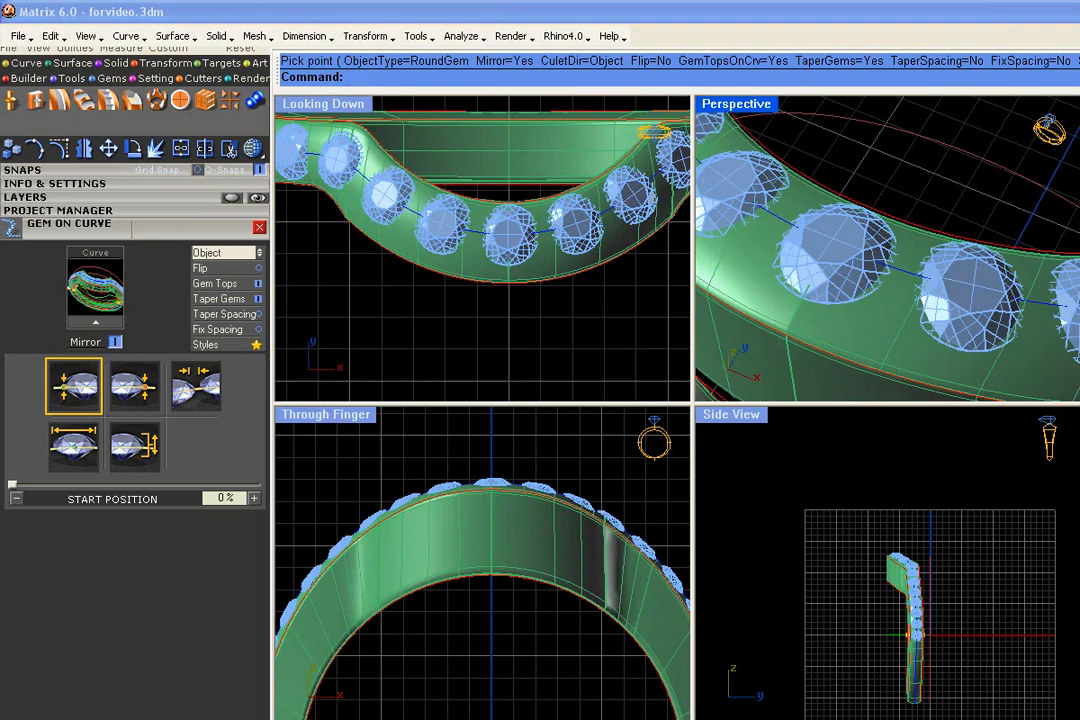
- Select the gem row along the ring and ungroup it into individual gems
left_click(848, 270)
scroll(840, 269, "down", 4)
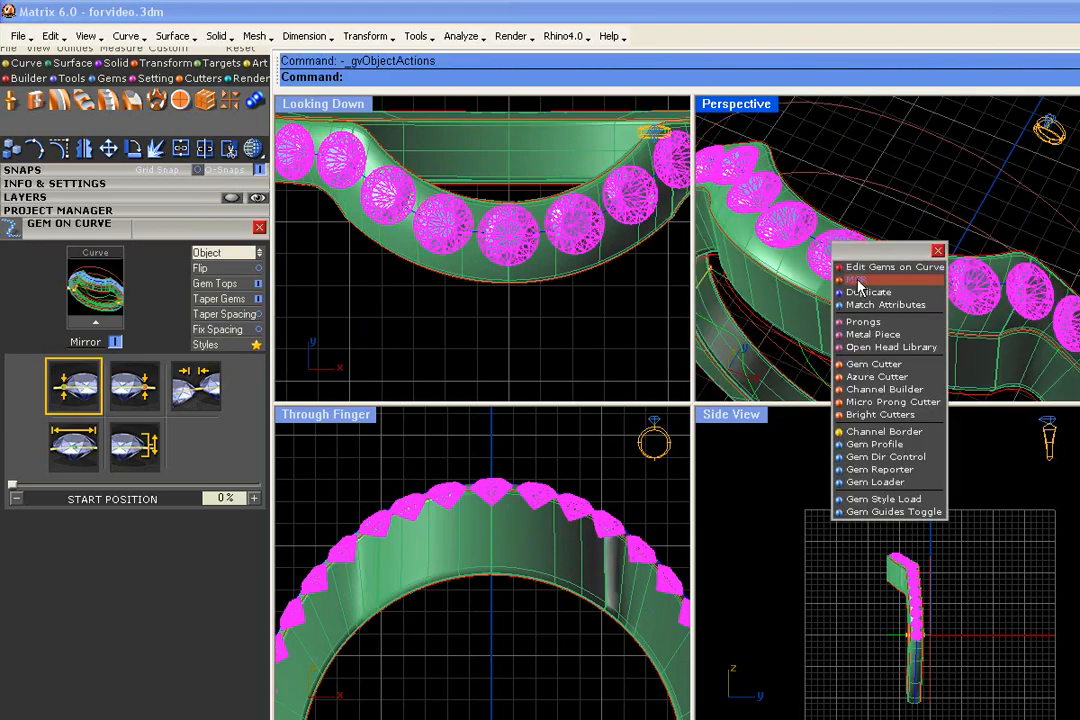
left_click(846, 267)
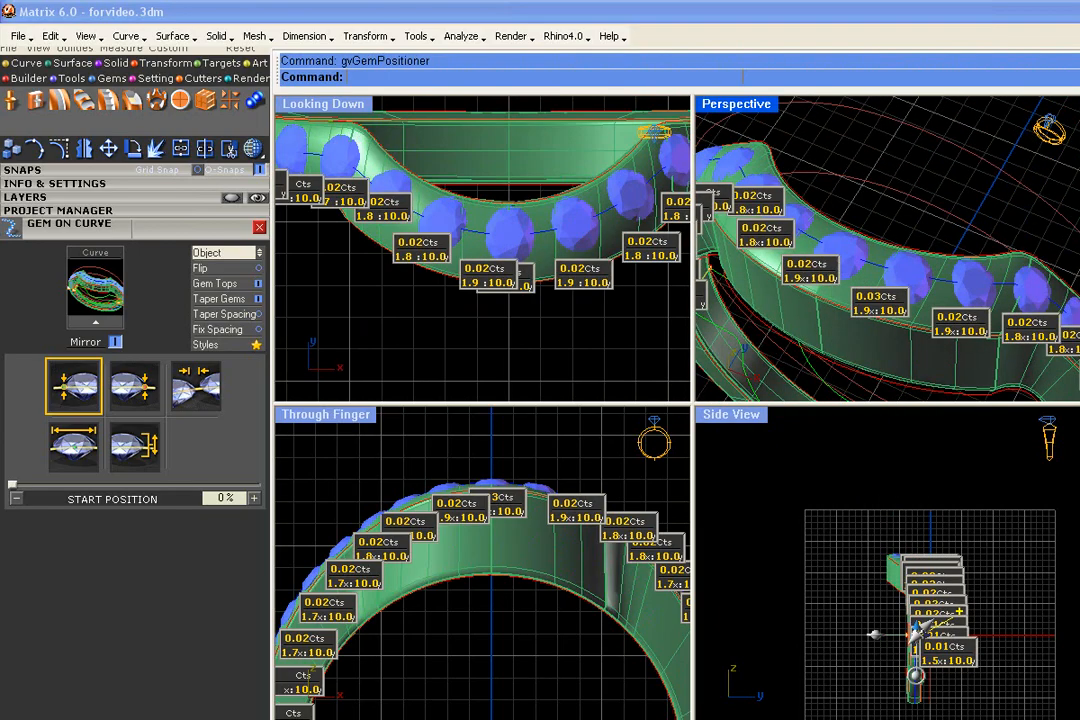
right_click(842, 271)
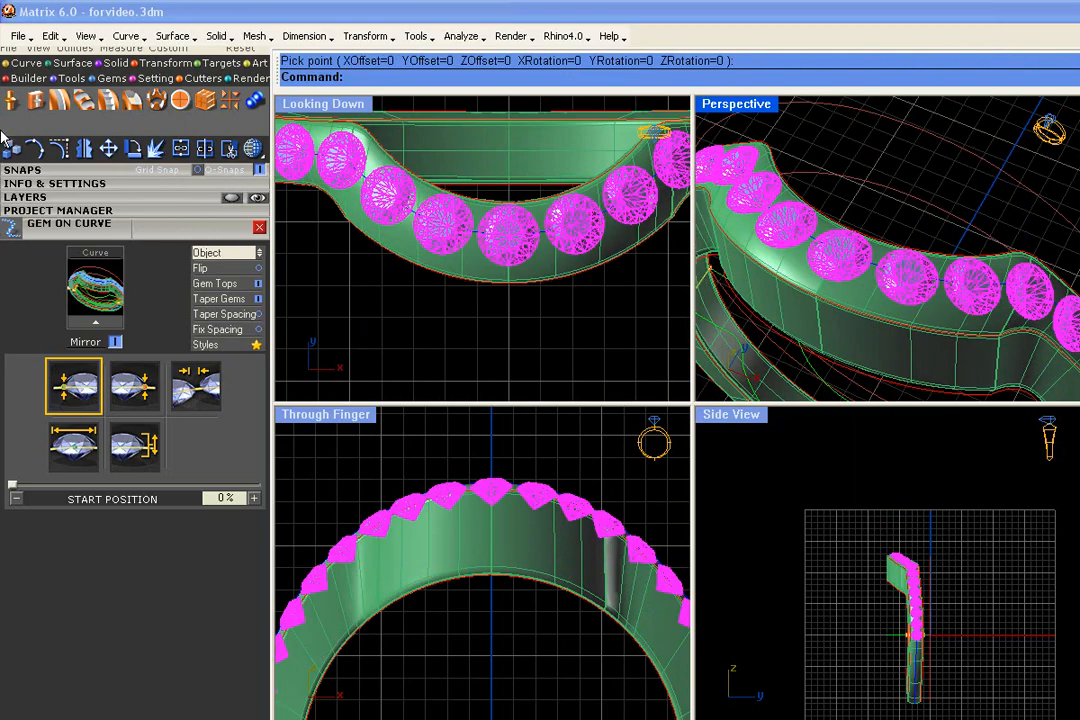
left_click(80, 50)
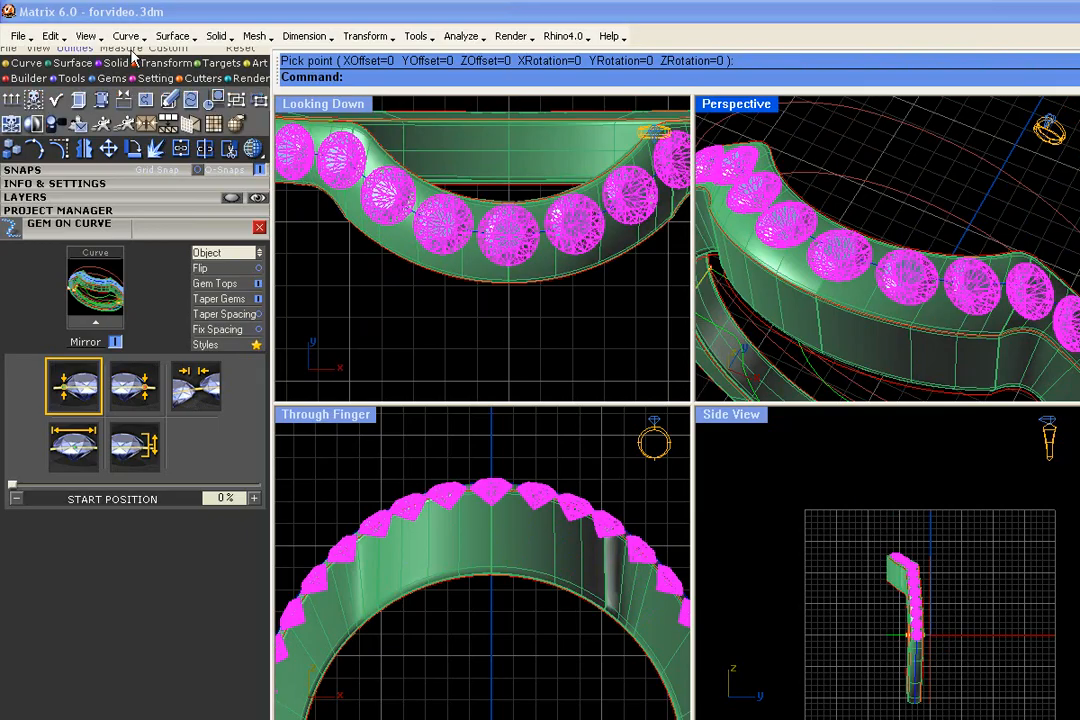
left_click(259, 102)
- Open the center gem in the gem positioner and move it slightly toward the outer edge of the band
left_click(844, 266)
key("F6")
left_click(862, 273)
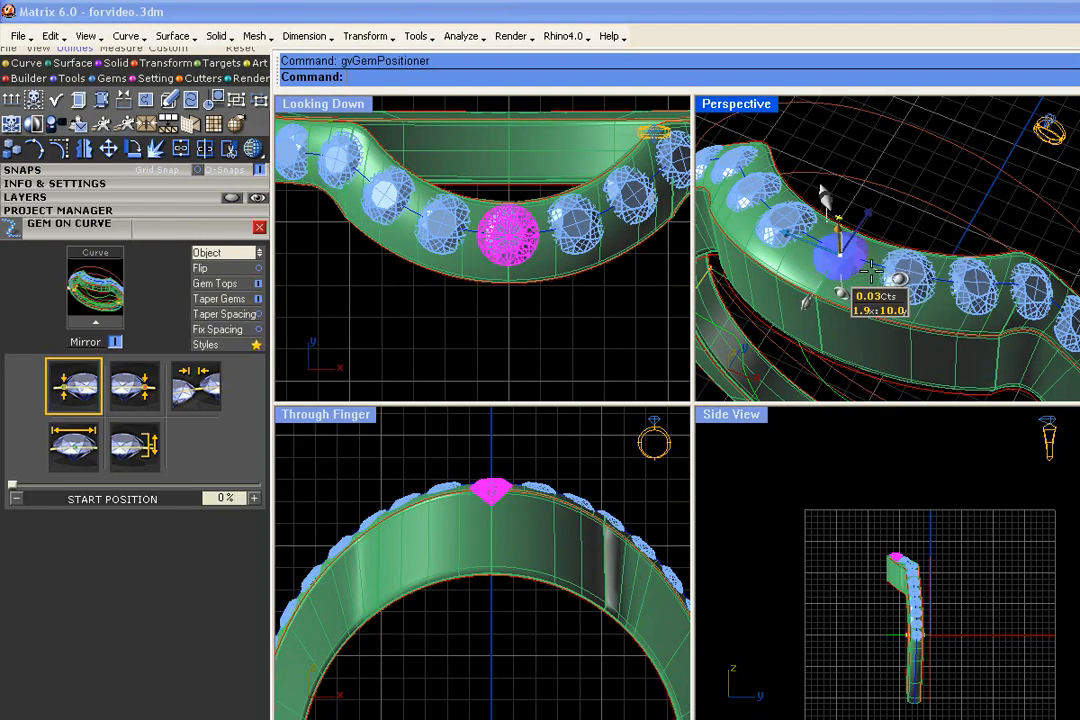
left_click(867, 217)
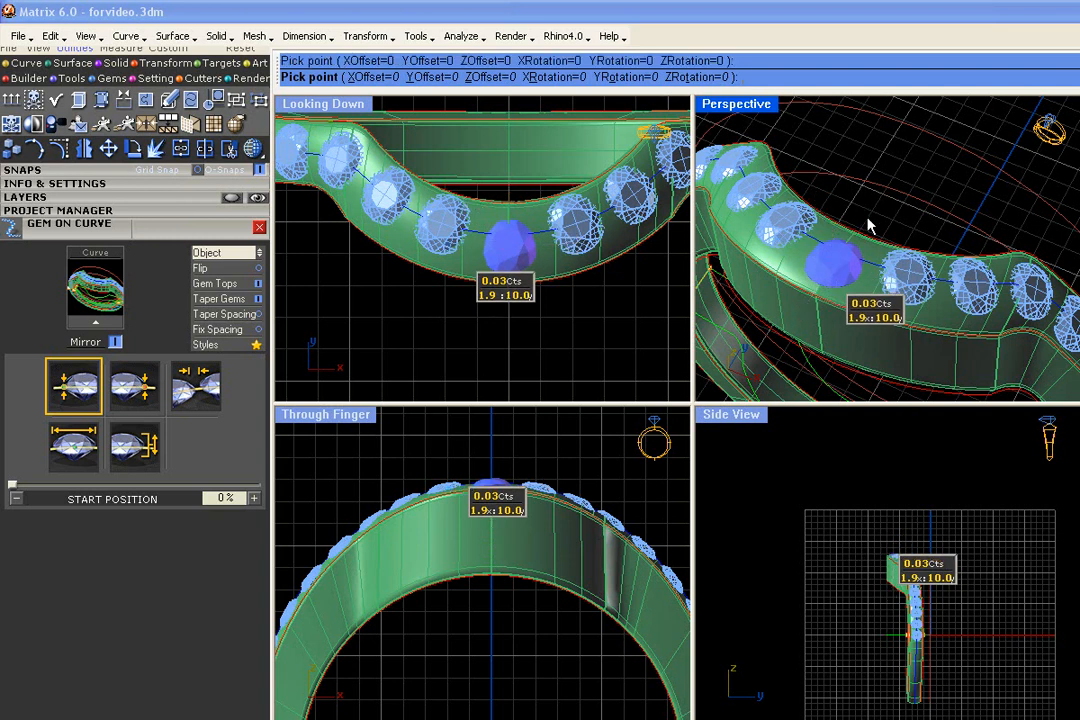
right_click_drag(867, 217, 884, 198)
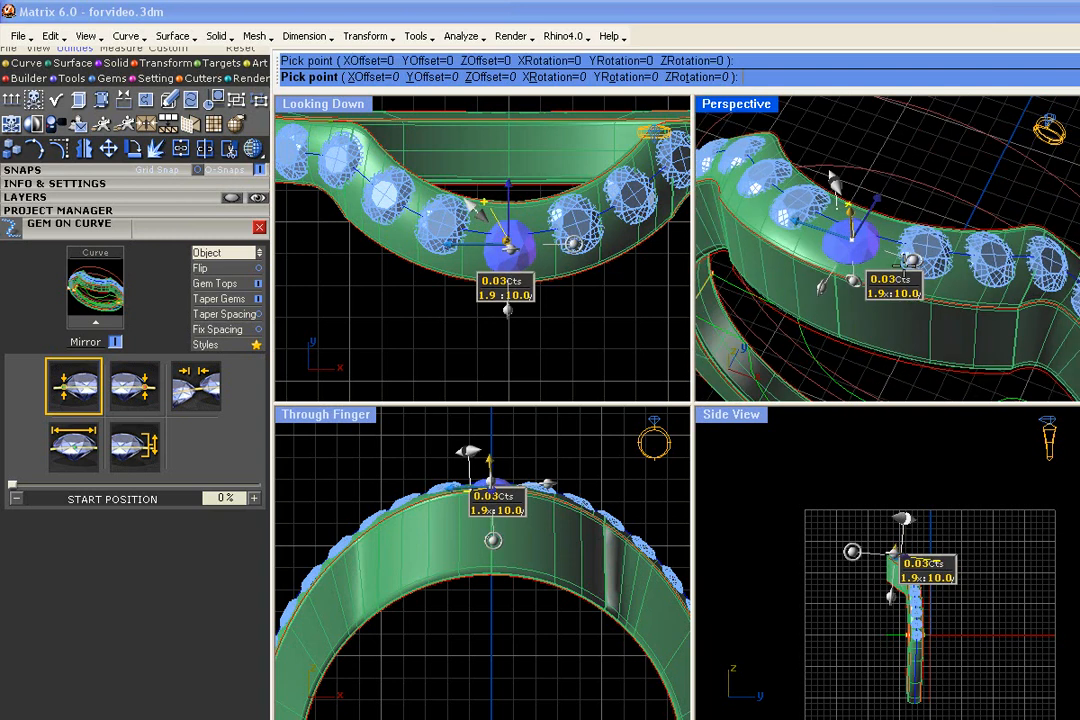
- Switch the viewports to wireframe and enlarge the center gem slightly with the gem positioner
left_click(254, 149)
scroll(484, 219, "up", 4)
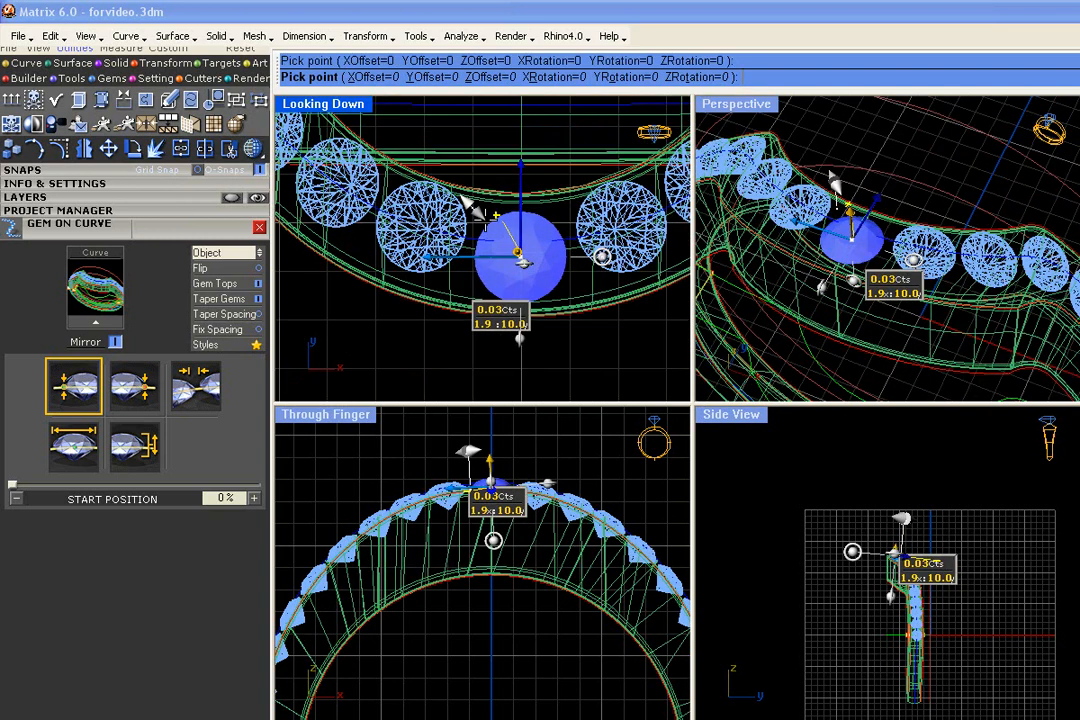
scroll(467, 210, "down", 2)
left_click_drag(464, 213, 461, 210)
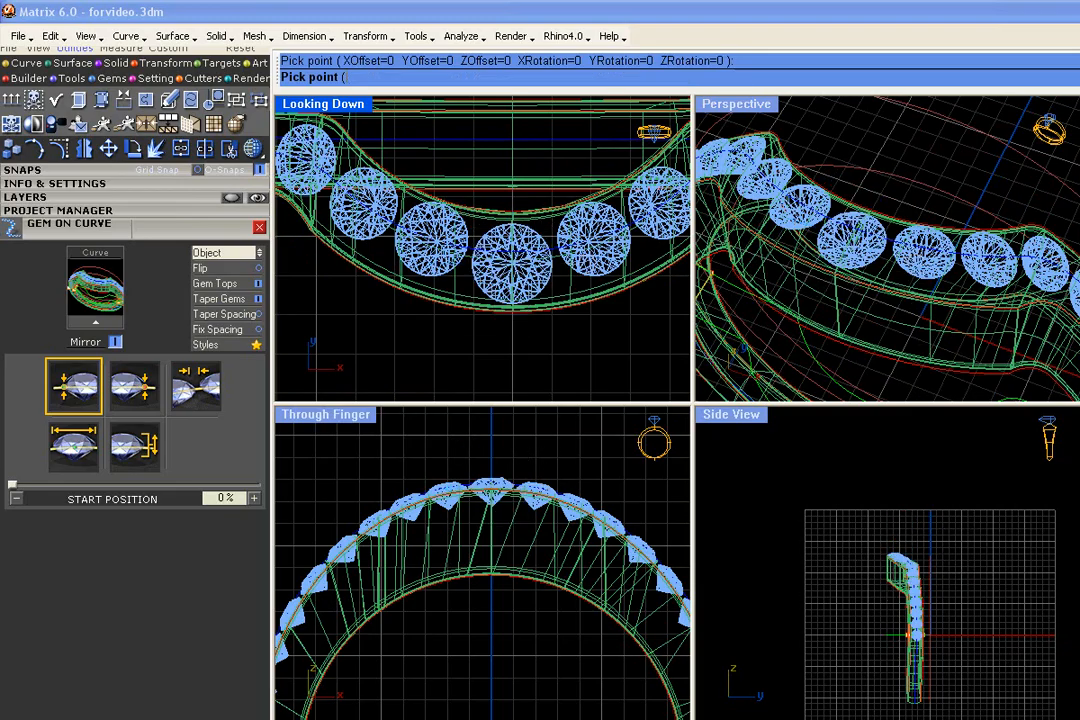
- Select the two gems on either side of the center gem and enlarge them slightly with the gem positioner
left_click(463, 259)
left_click(584, 244, "shift")
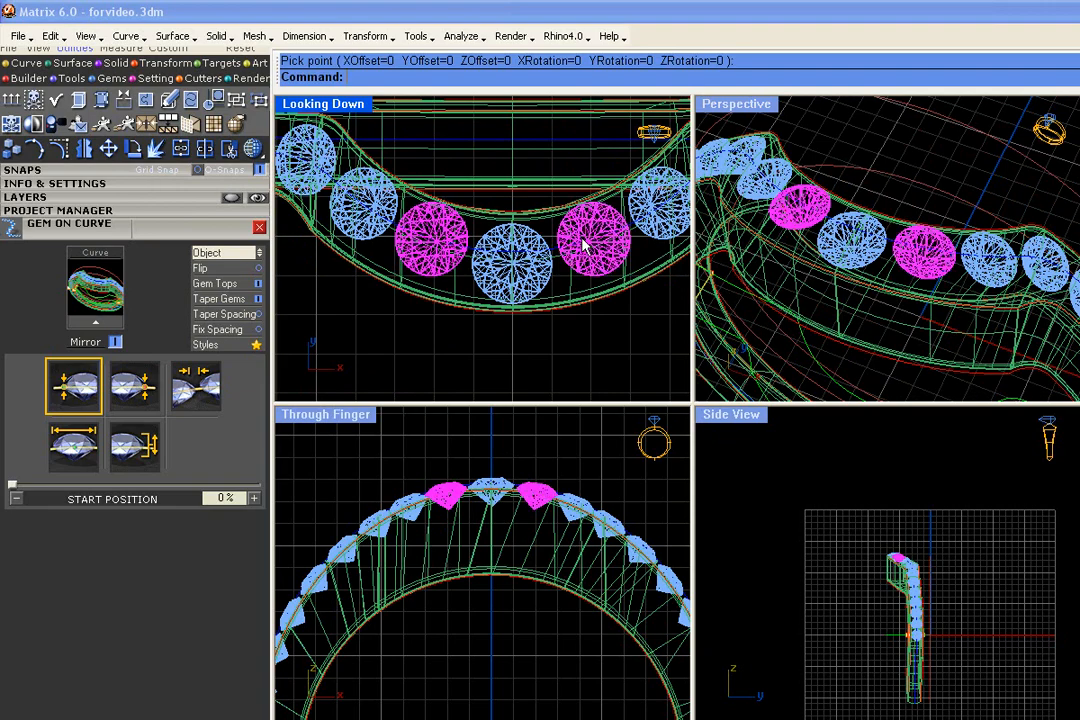
right_click(584, 244)
left_click(630, 260)
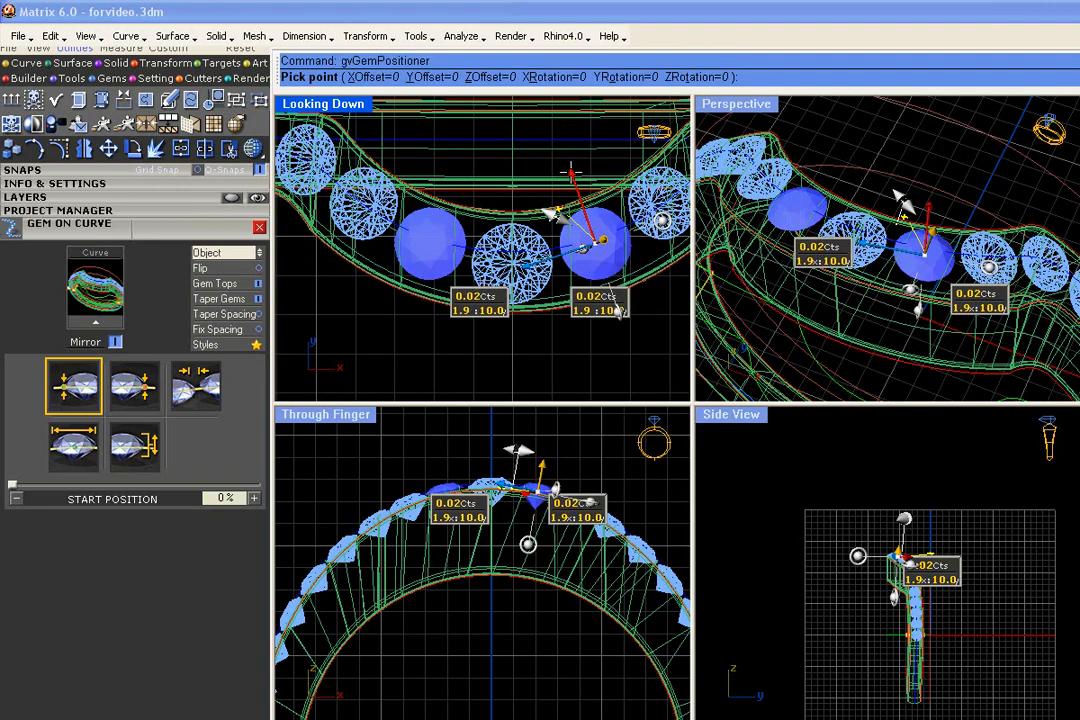
left_click_drag(553, 215, 546, 209)
right_click(540, 213)
scroll(475, 230, "down", 6)
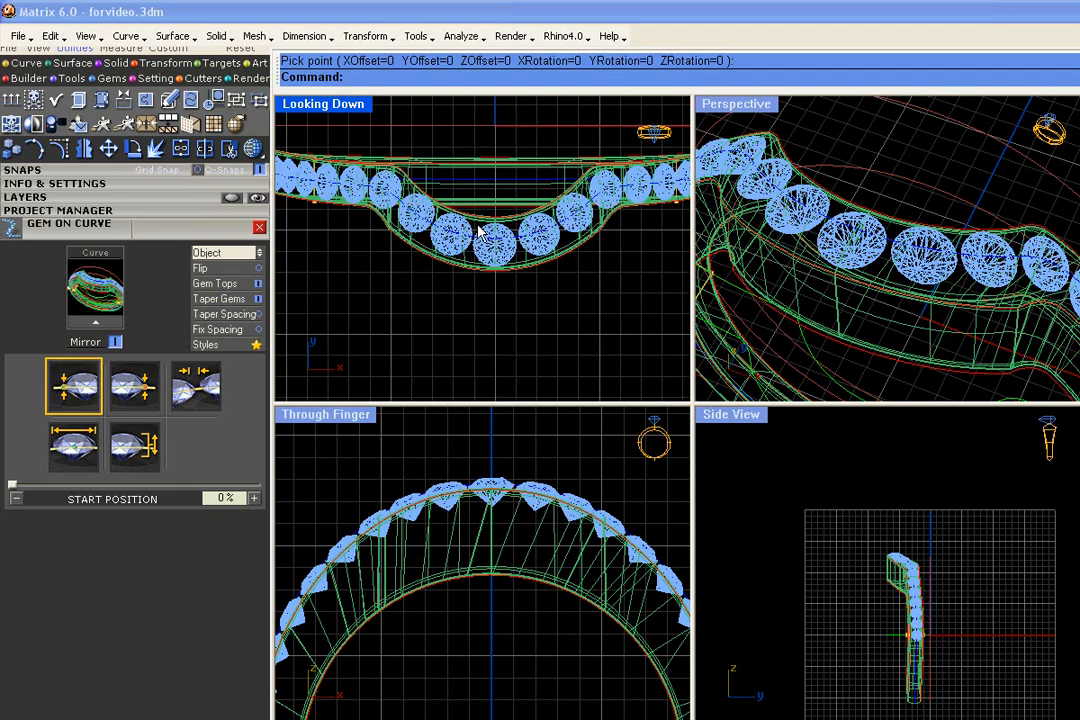
- Select all the ring geometry and save it as version 34 of the 000Shadowband project
scroll(875, 201, "down", 6)
right_click_drag(875, 201, 857, 239)
scroll(857, 239, "up", 4)
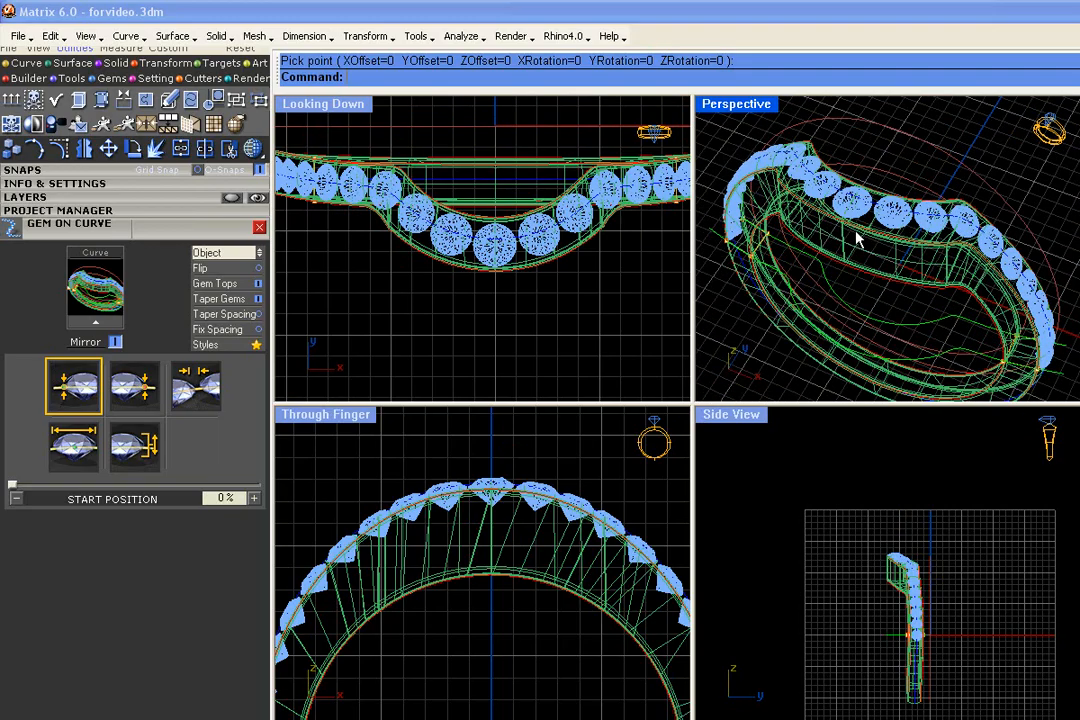
scroll(518, 262, "up", 4)
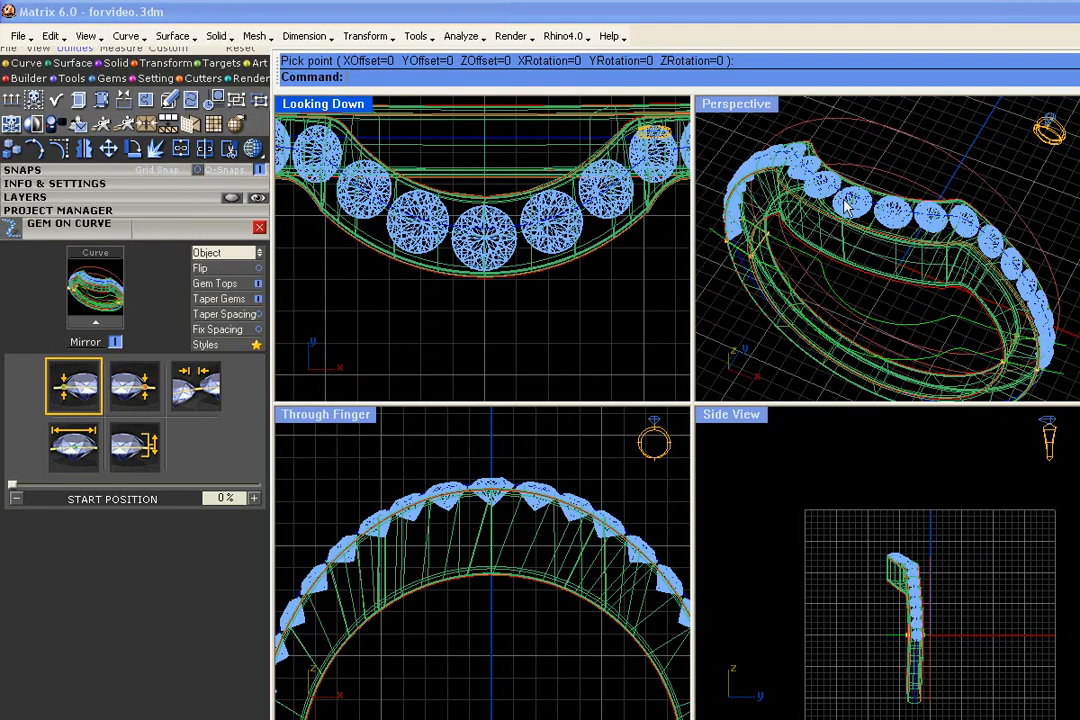
scroll(860, 208, "down", 4)
left_click_drag(1053, 125, 732, 395)
left_click(160, 211)
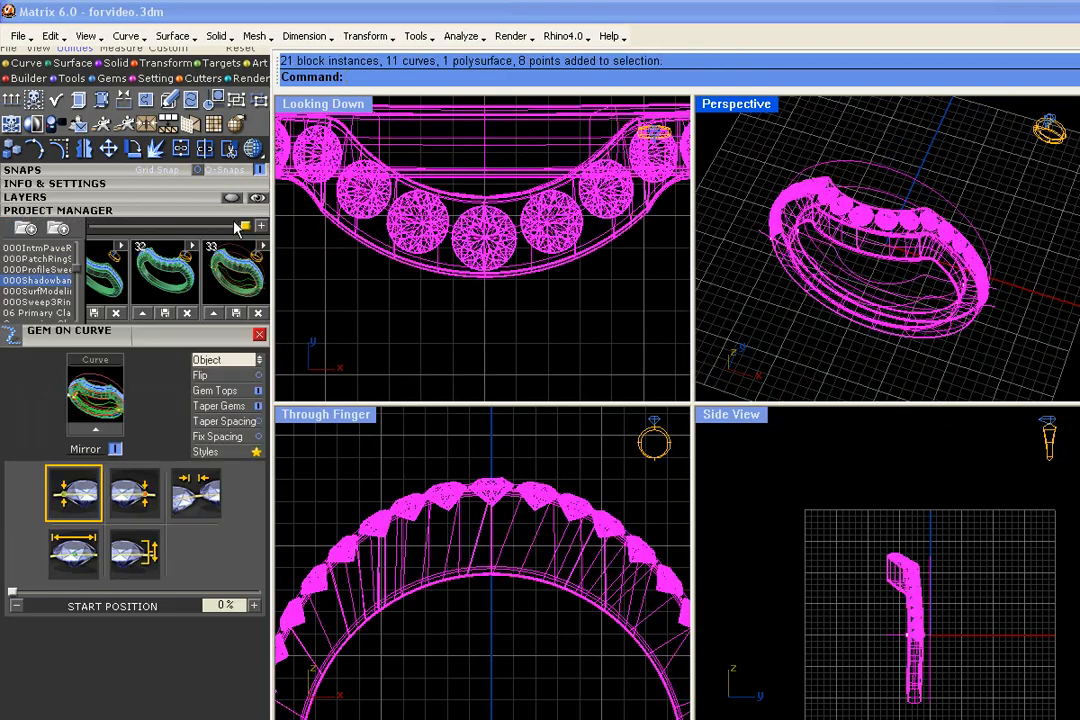
scroll(248, 286, "down", 1)
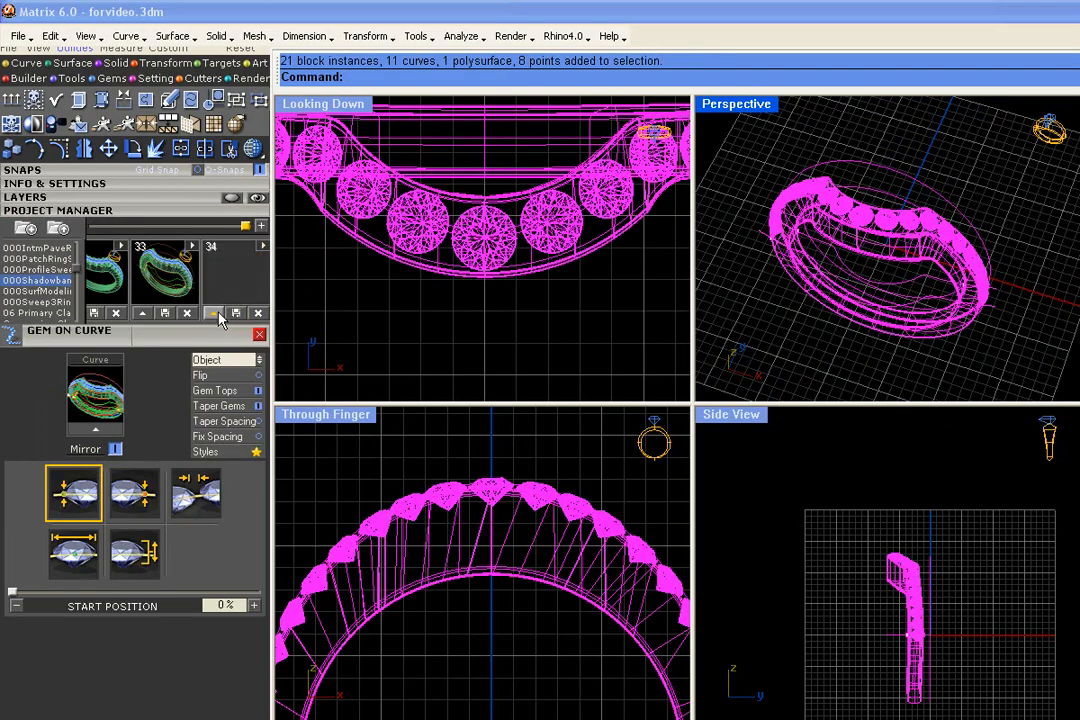
left_click(217, 313)
left_click(480, 323)
- Select all gems on the Gem 03 layer and group them
scroll(976, 323, "up", 7)
right_click_drag(976, 323, 960, 280)
scroll(988, 289, "down", 9)
scroll(960, 280, "up", 4)
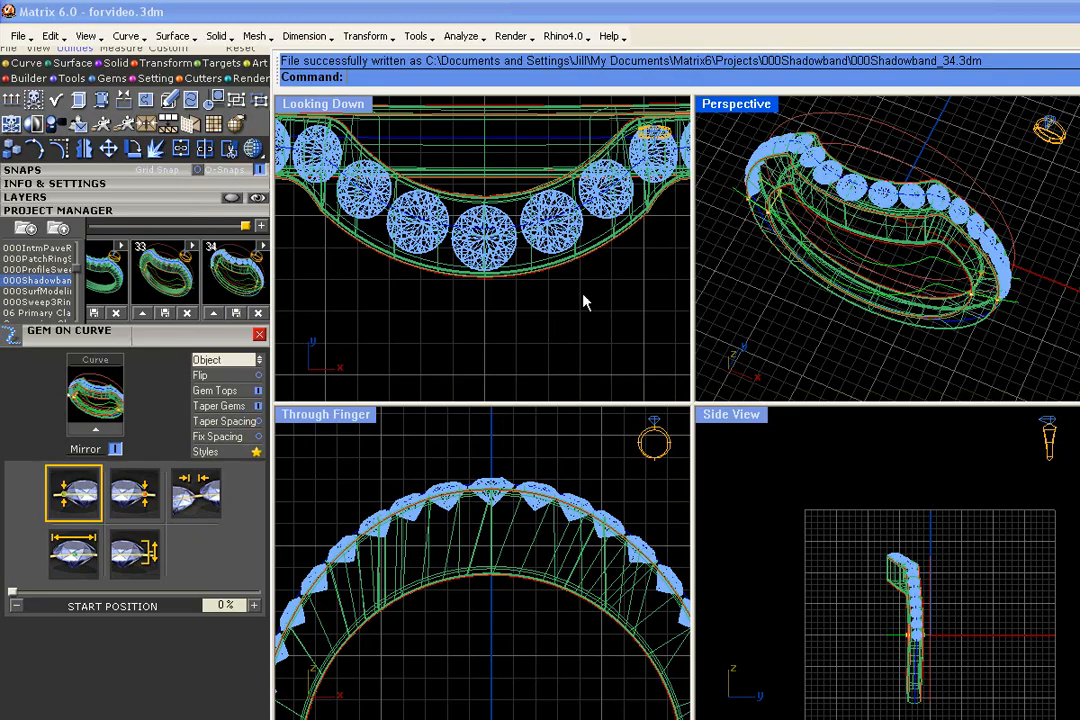
scroll(901, 229, "up", 4)
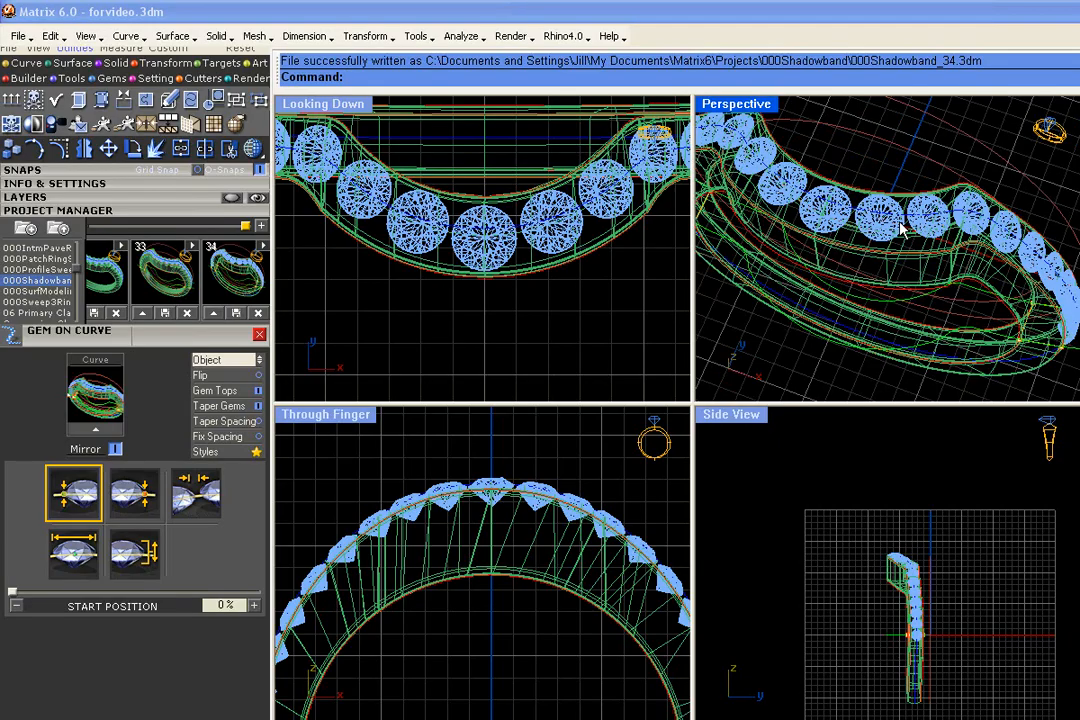
left_click(901, 229)
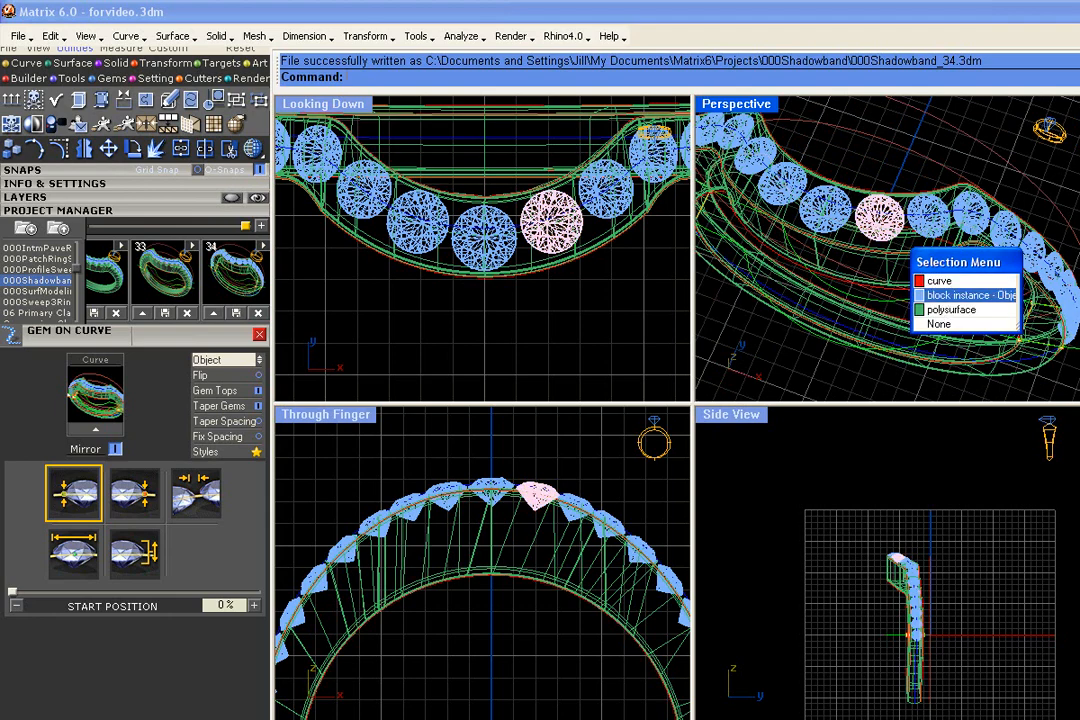
left_click(940, 296)
left_click(889, 164)
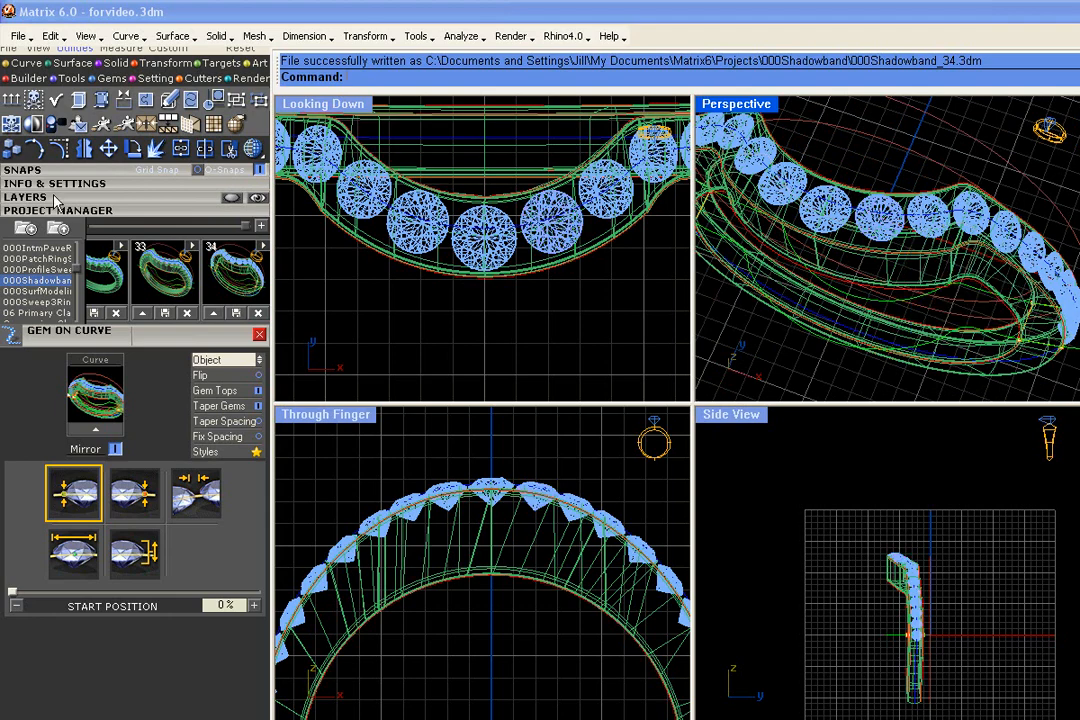
left_click(52, 199)
left_click(77, 324)
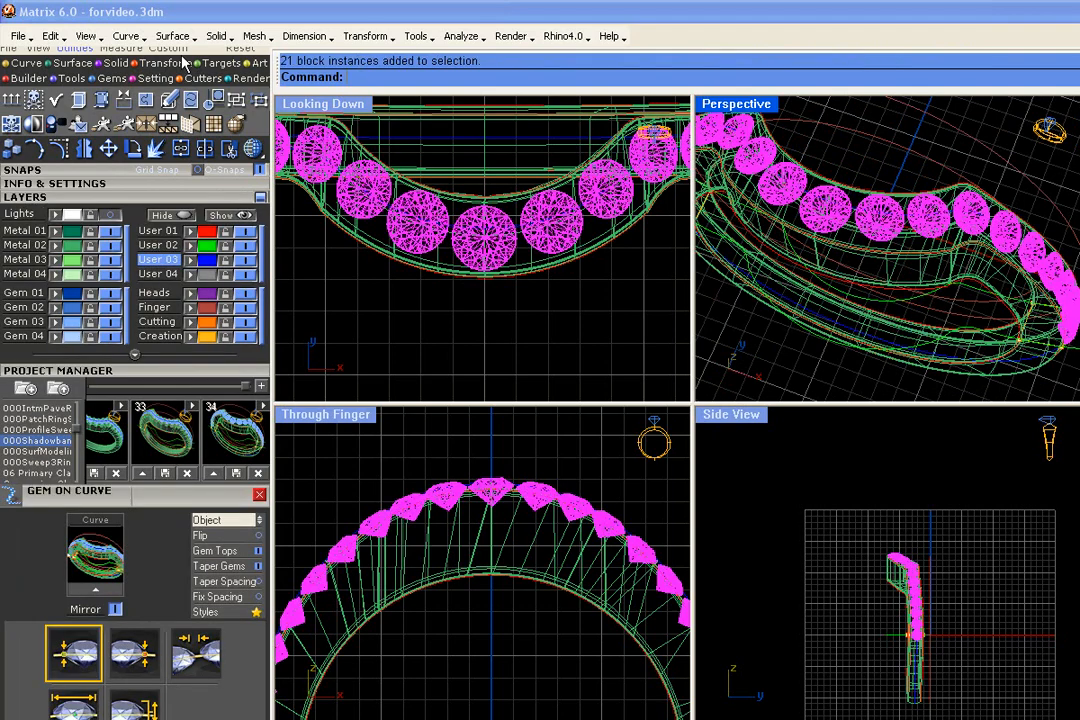
left_click(212, 98)
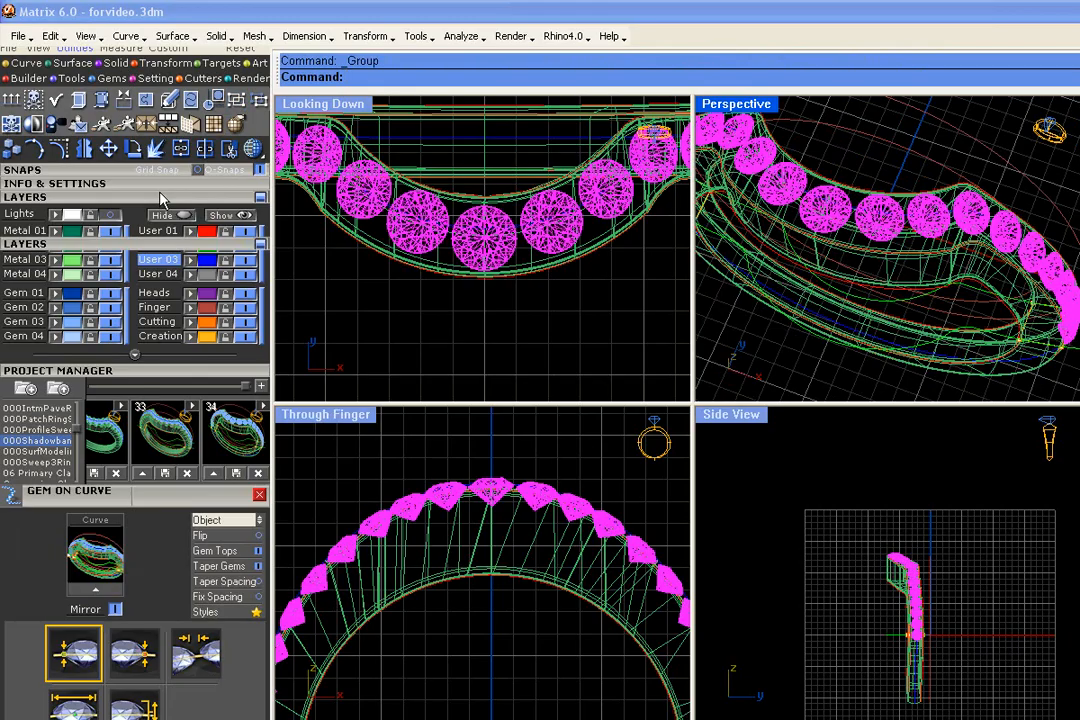
left_click(160, 198)
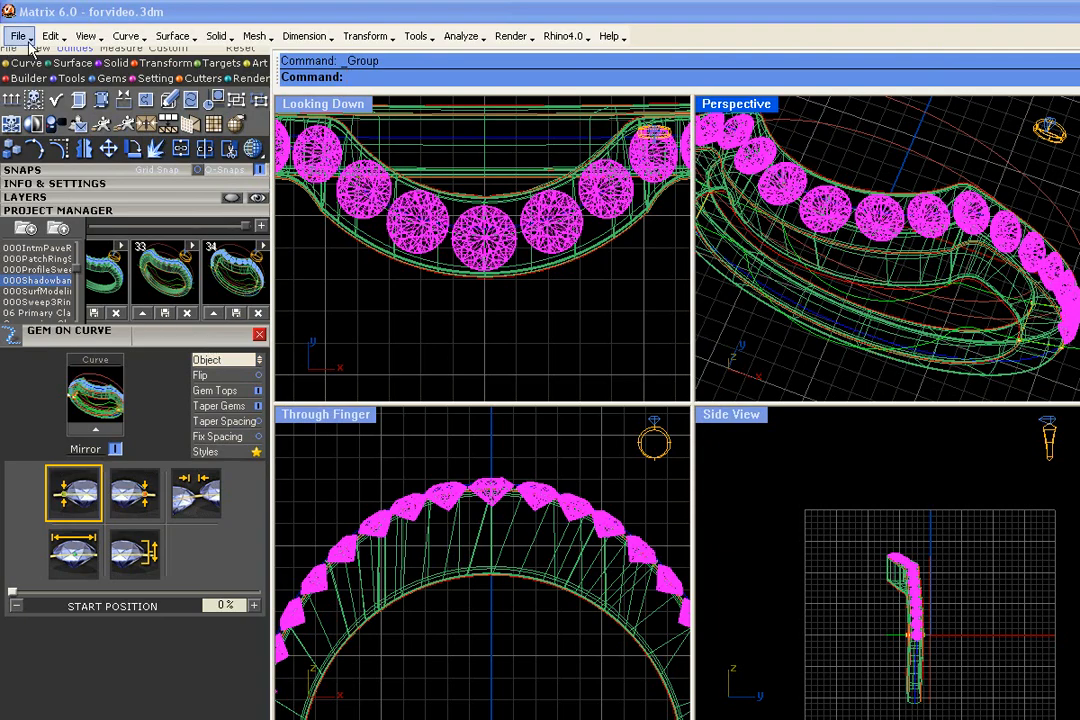
- Start Channel Builder on the grouped gem row and inspect the channel preview from several angles
left_click(160, 64)
left_click(62, 100)
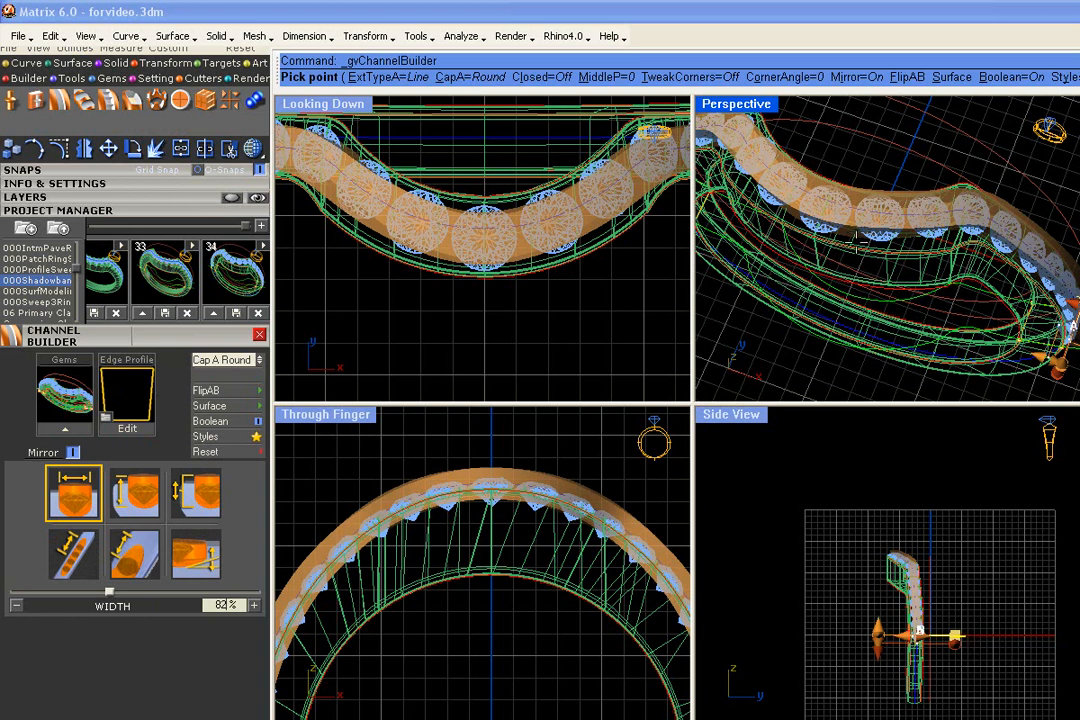
right_click_drag(894, 282, 958, 262)
scroll(930, 236, "up", 2)
scroll(921, 227, "down", 1)
scroll(958, 262, "down", 1)
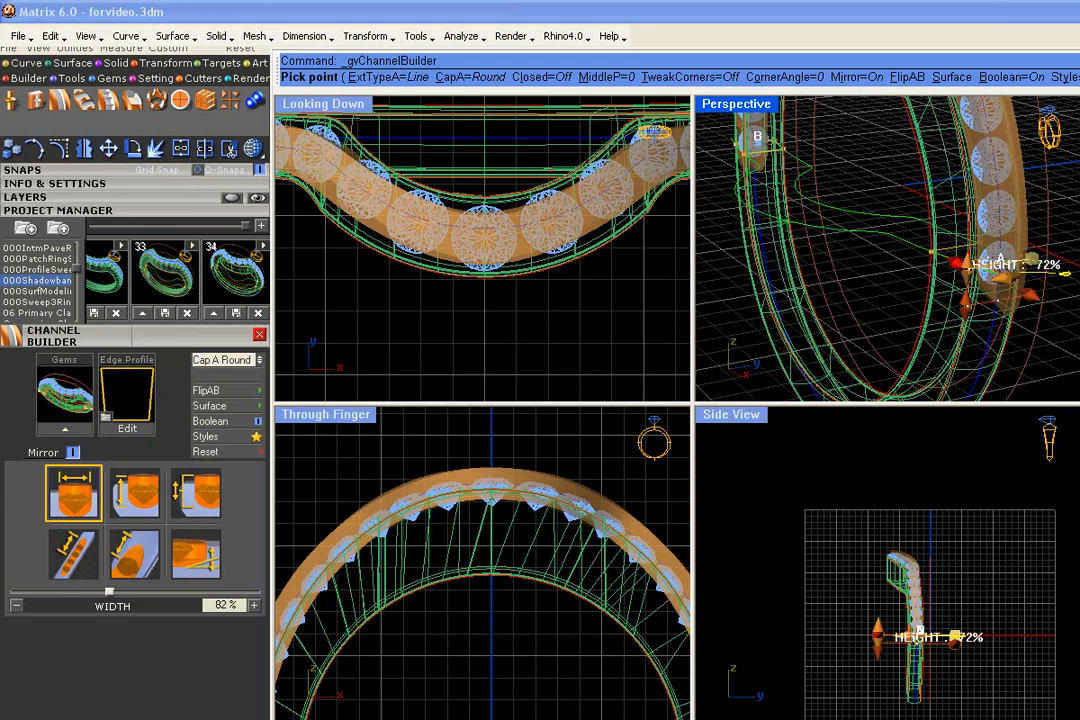
right_click_drag(997, 298, 1011, 348)
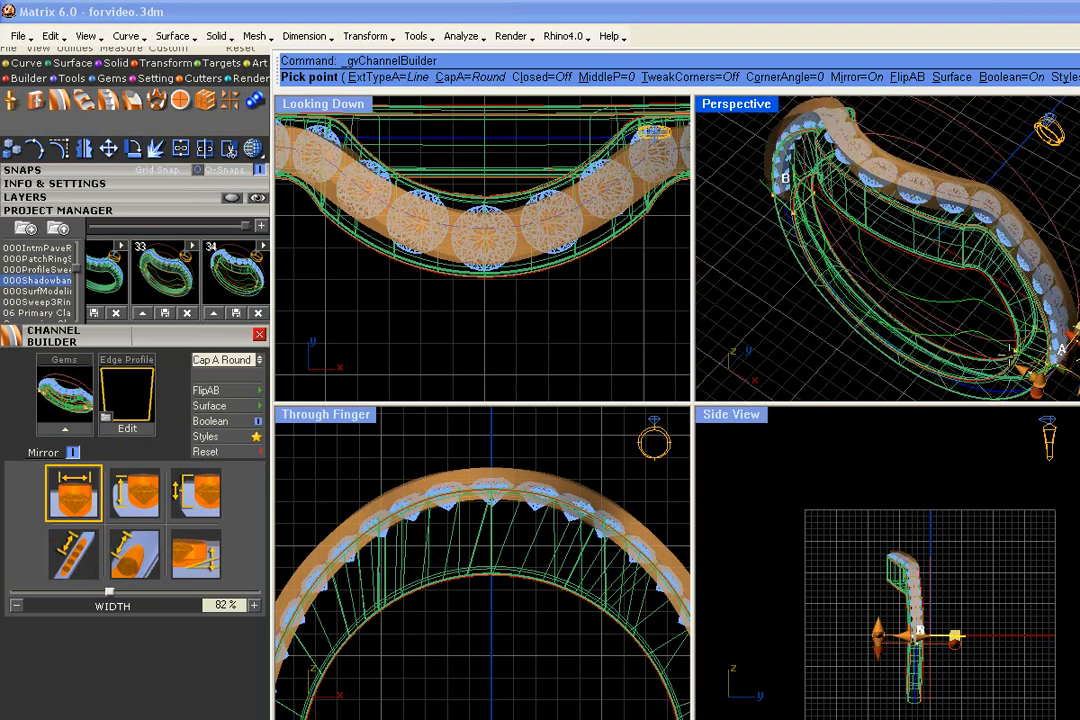
right_click_drag(880, 333, 924, 325)
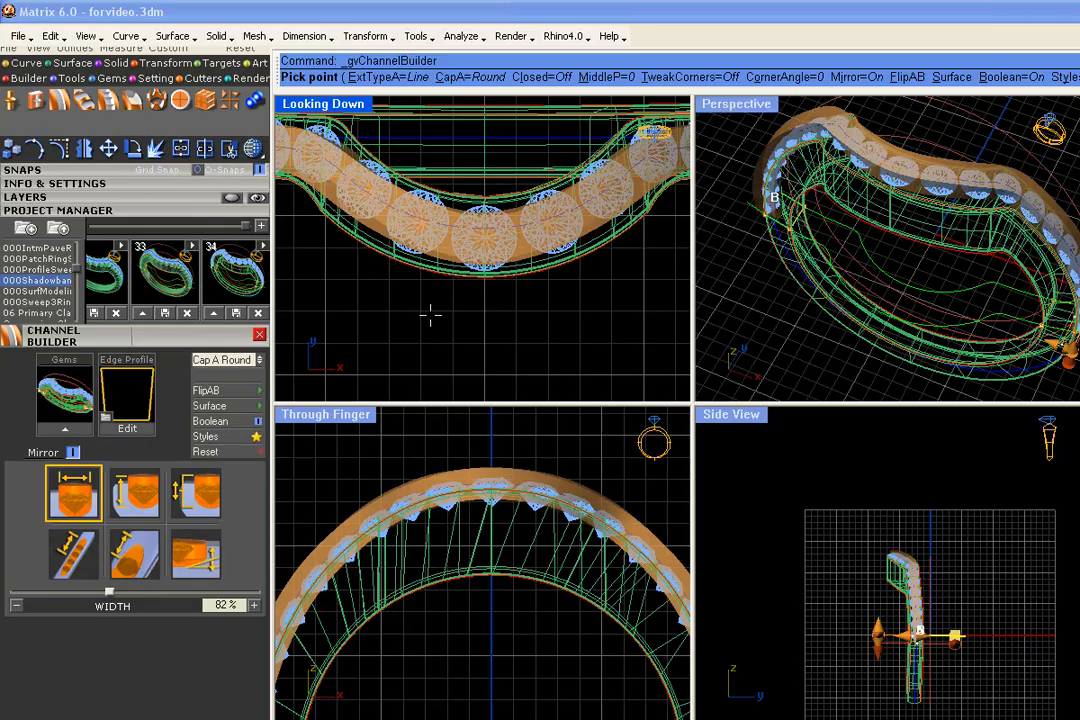
- Load the shadowband2.mss style sheet from the channel styles for the gem row's channel
left_click(257, 437)
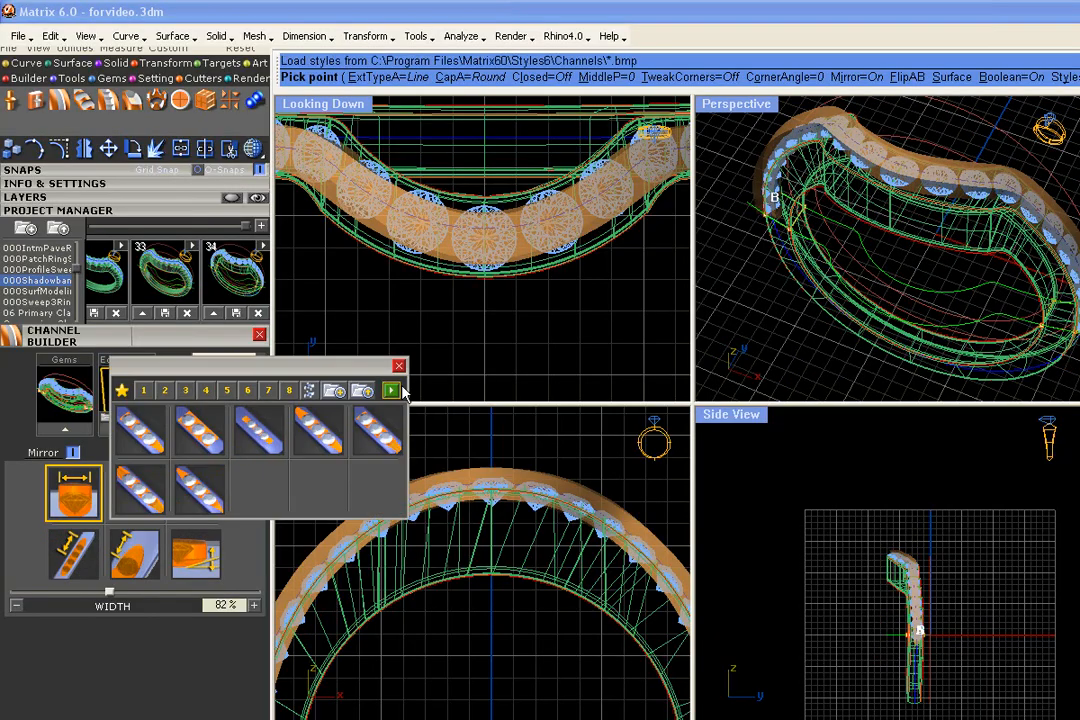
left_click(362, 392)
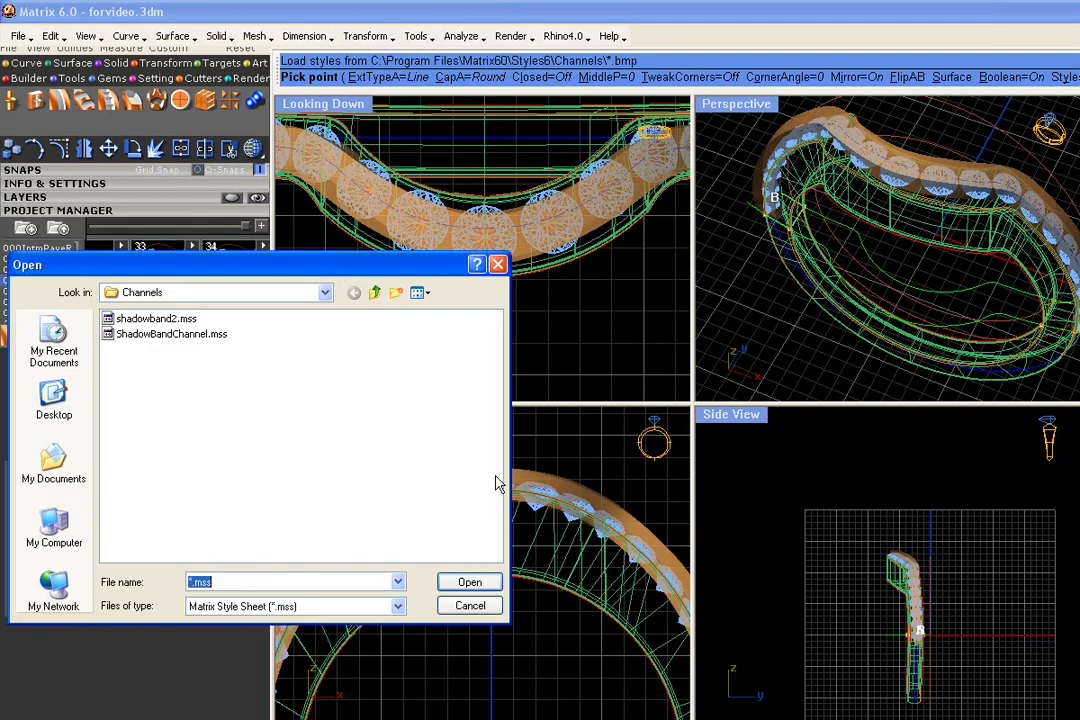
left_click(150, 318)
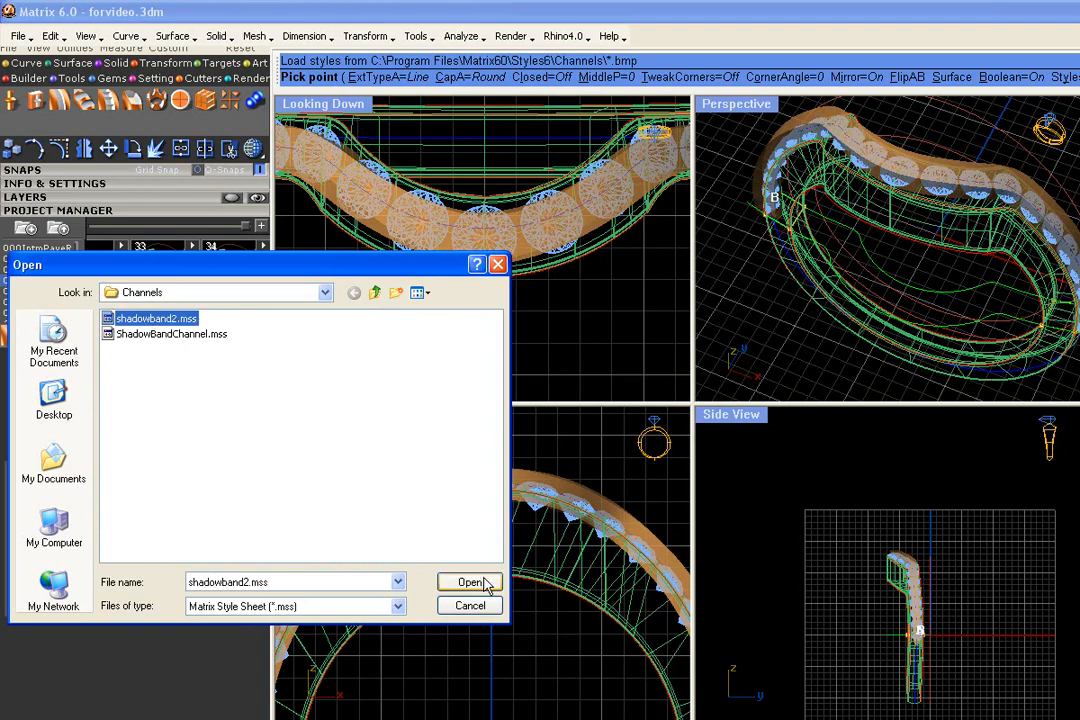
left_click(478, 582)
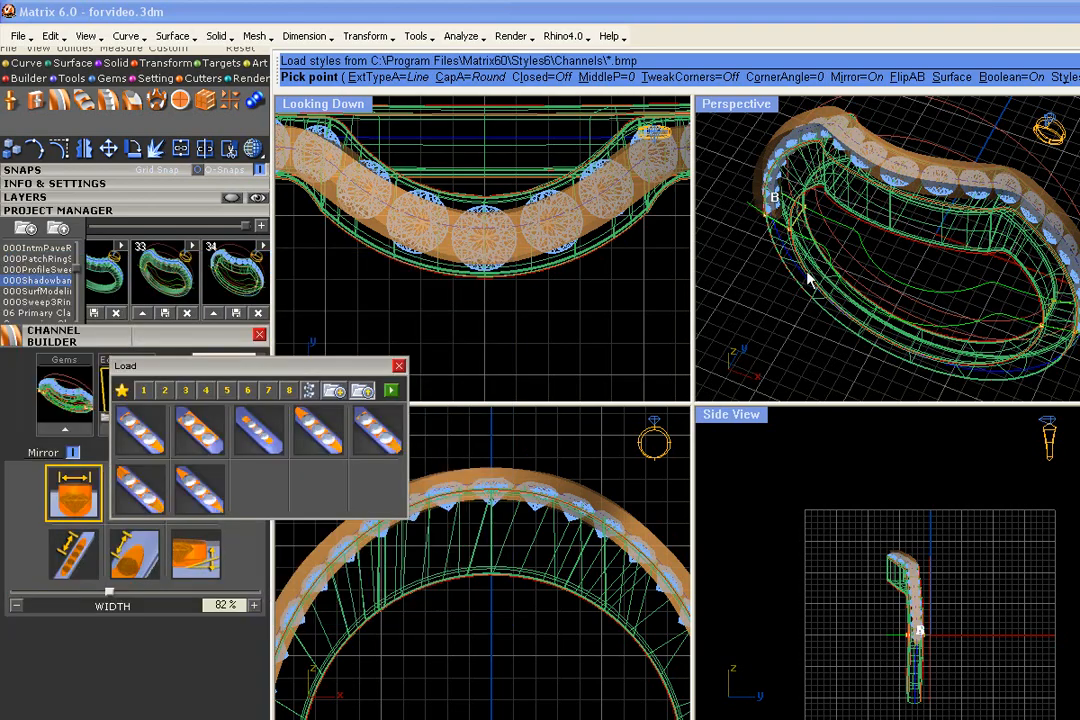
- Apply the loaded channel style and pick the ring band as the surface for the channel to cut out
left_click(390, 390)
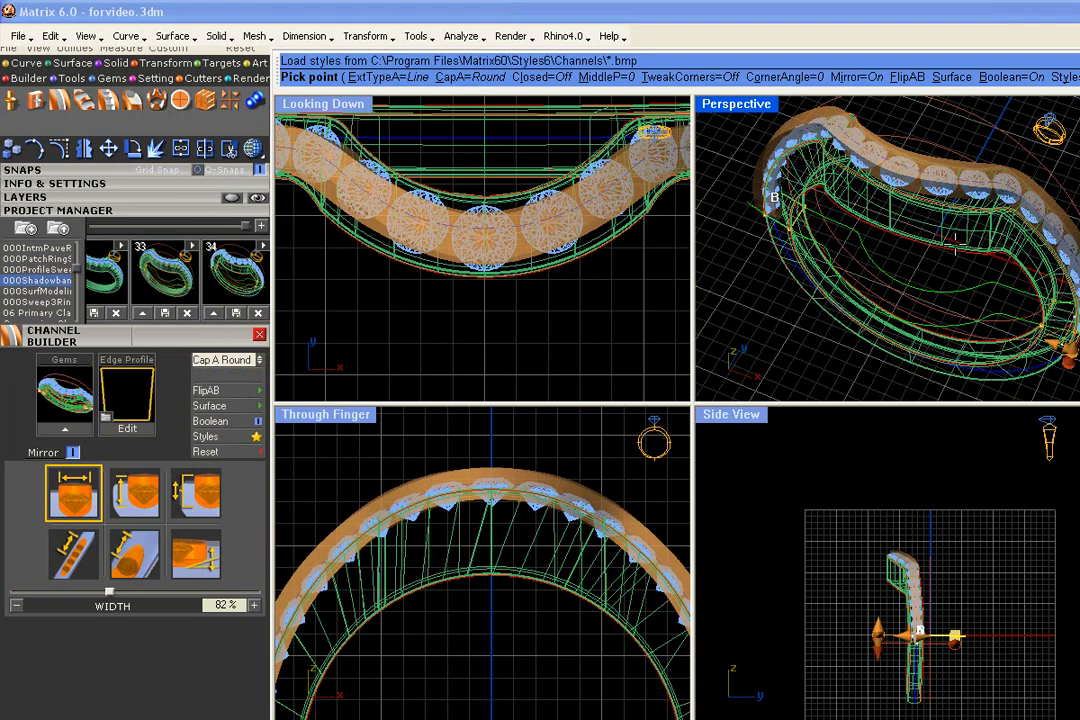
scroll(852, 259, "down", 2)
mouse_move(852, 259)
right_mouse_down()
mouse_move(918, 254)
mouse_move(781, 212)
mouse_move(845, 250)
right_mouse_up()
scroll(958, 230, "up", 5)
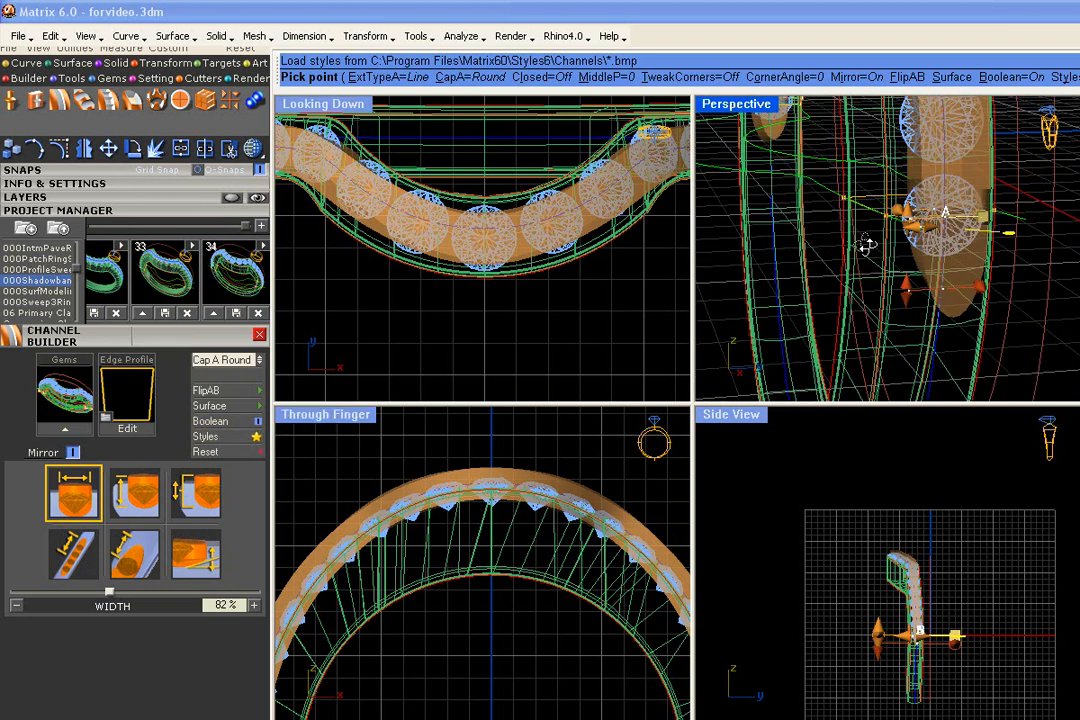
scroll(897, 208, "down", 5)
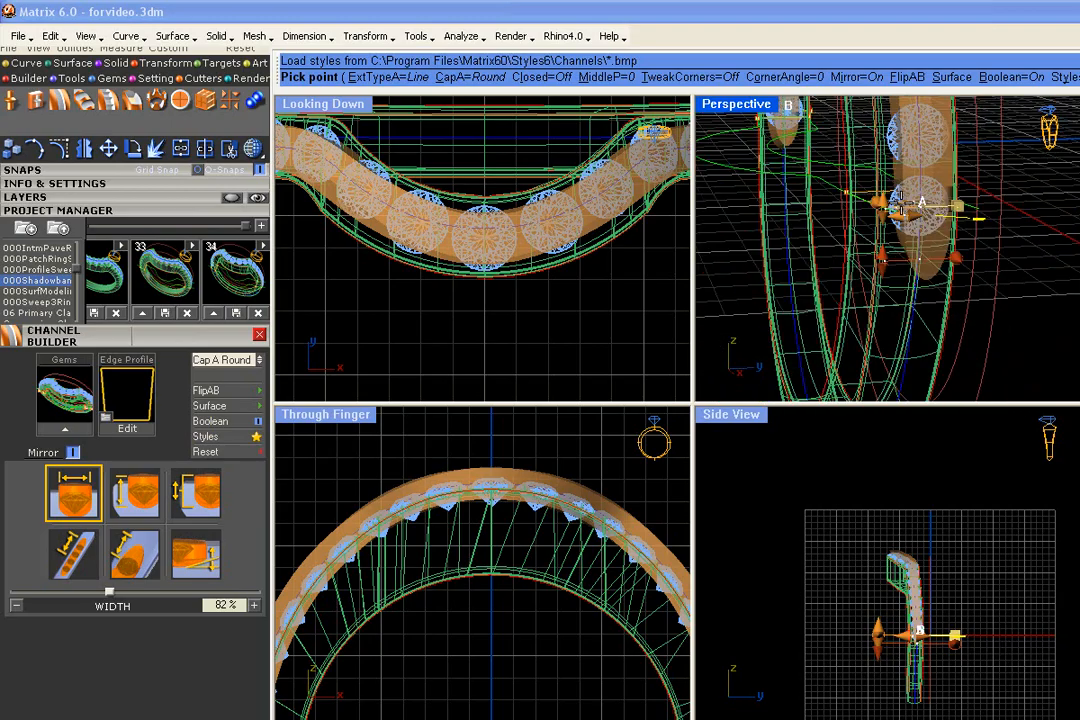
right_click_drag(892, 208, 920, 222)
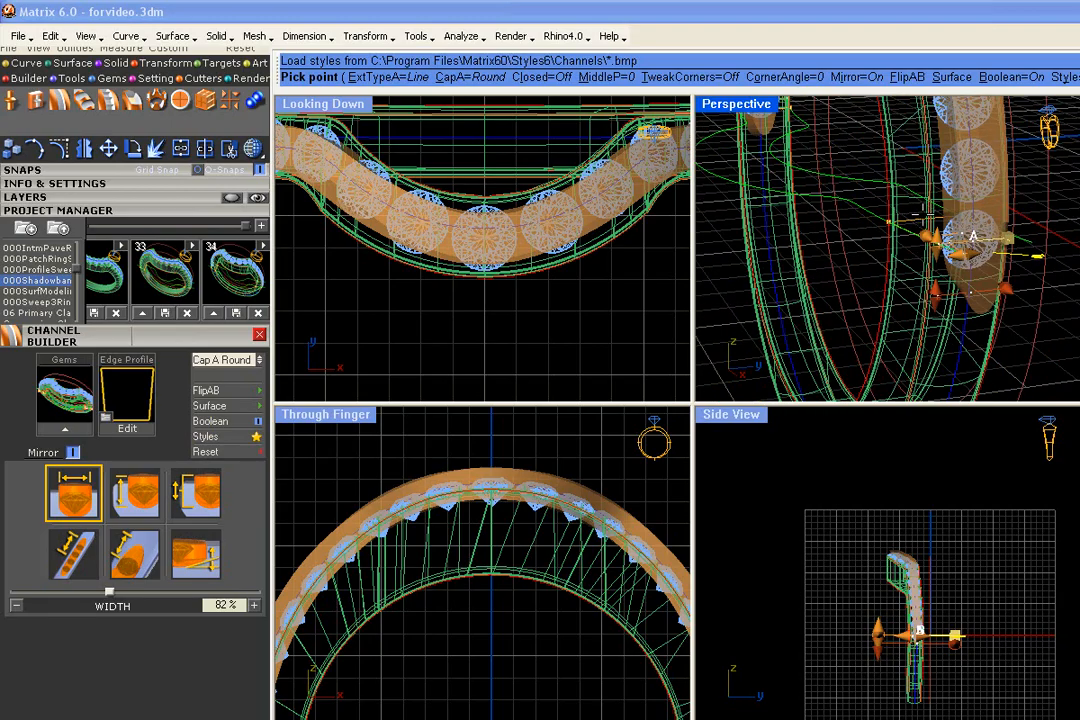
left_click(210, 406)
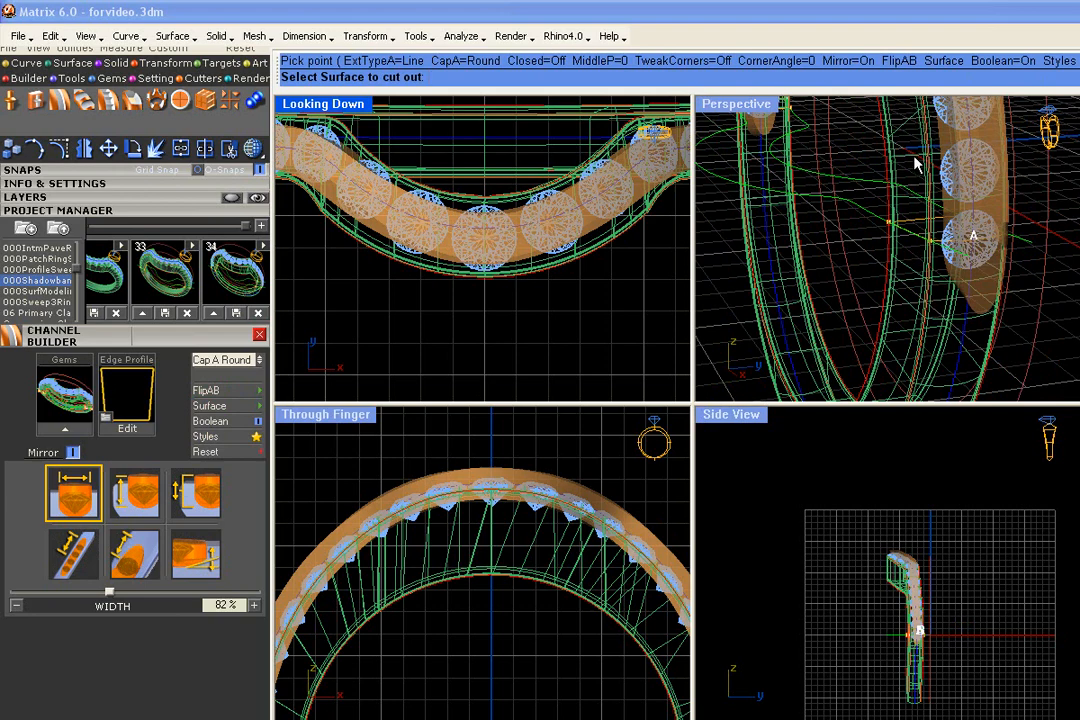
left_click(928, 233)
- Adjust the channel to a 0.07 mm offset and 89% width, and finish cutting it into the band
right_click_drag(928, 233, 925, 350)
scroll(895, 240, "up", 4)
mouse_move(895, 250)
right_mouse_down()
mouse_move(913, 381)
mouse_move(892, 333)
mouse_move(827, 262)
mouse_move(828, 237)
mouse_move(885, 262)
right_mouse_up()
scroll(892, 333, "down", 5)
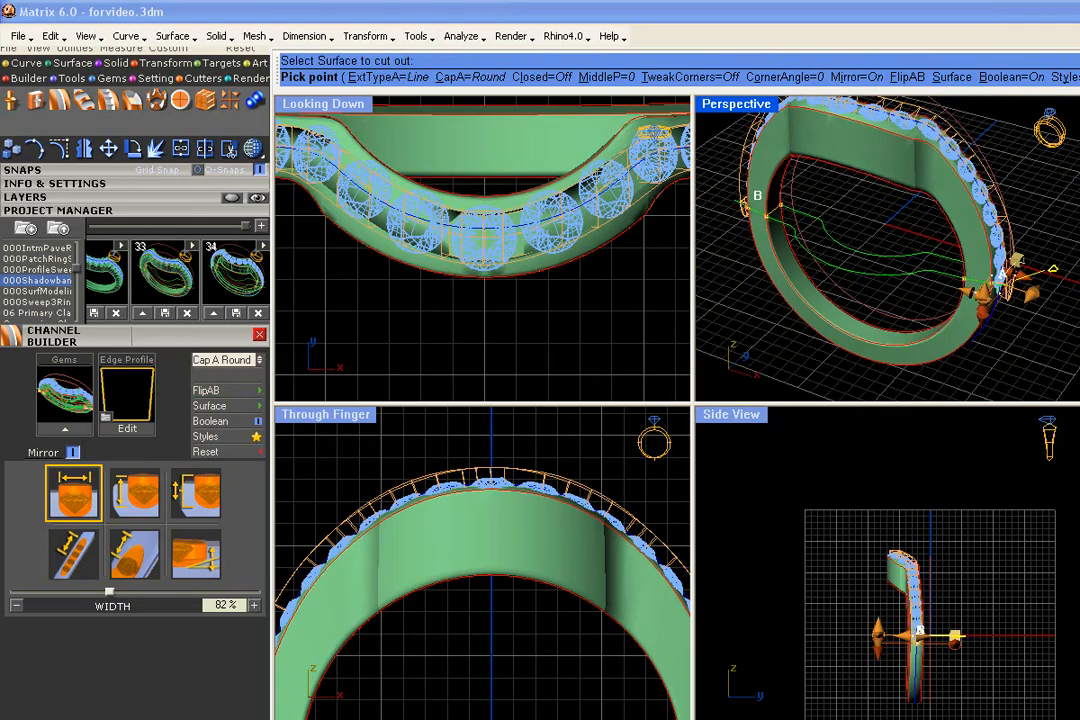
scroll(490, 262, "up", 3)
scroll(948, 272, "up", 6)
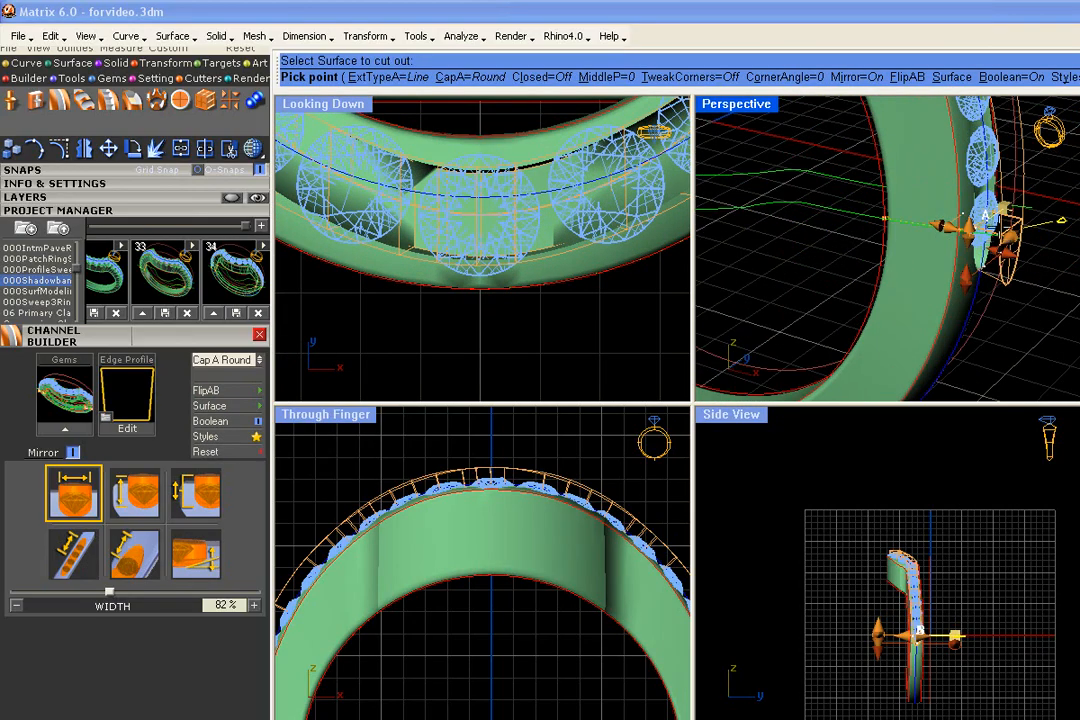
left_click_drag(985, 201, 985, 205)
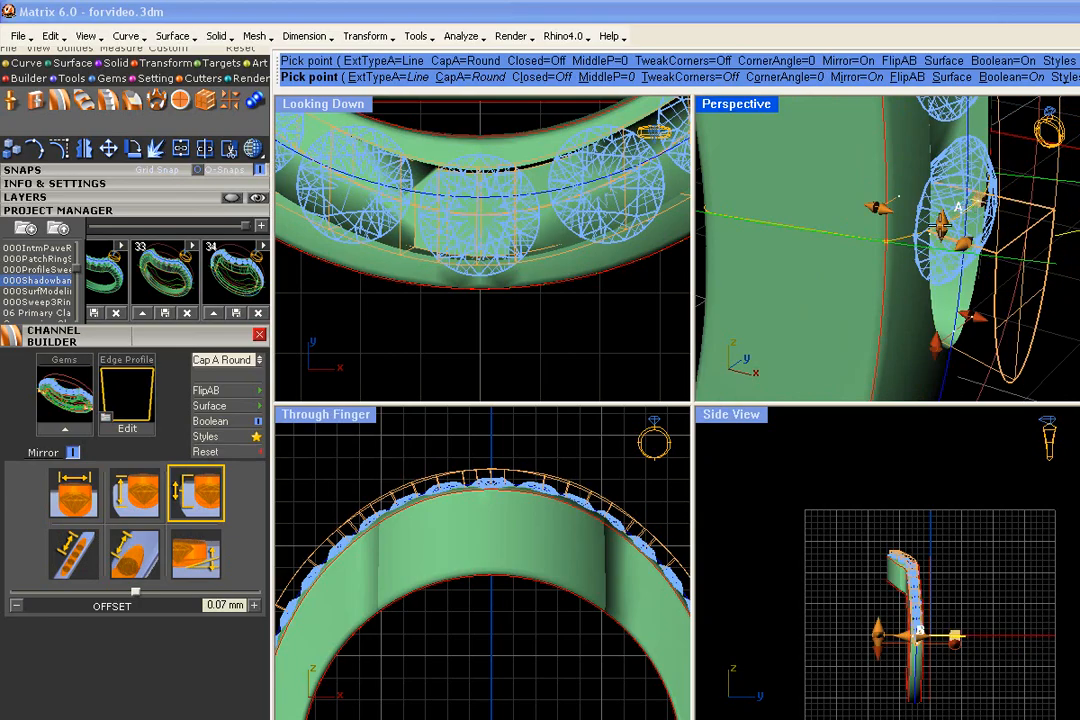
left_click_drag(965, 244, 959, 243)
right_click_drag(1010, 268, 892, 335)
scroll(916, 265, "down", 4)
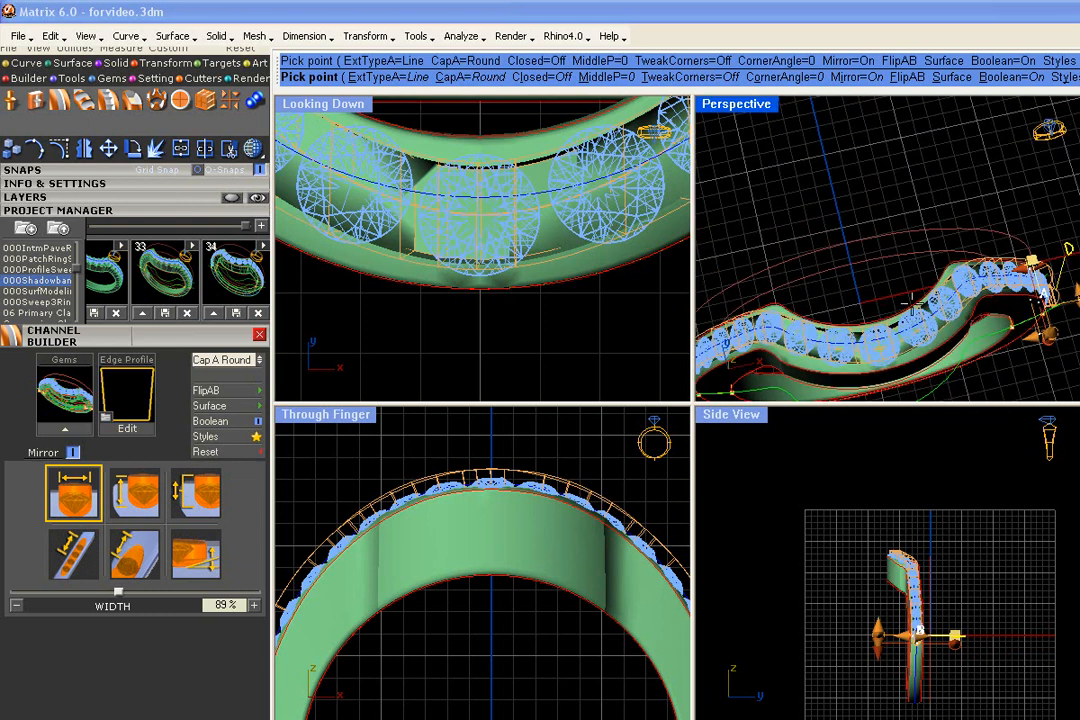
scroll(887, 356, "up", 5)
scroll(906, 338, "down", 5)
right_click(906, 338)
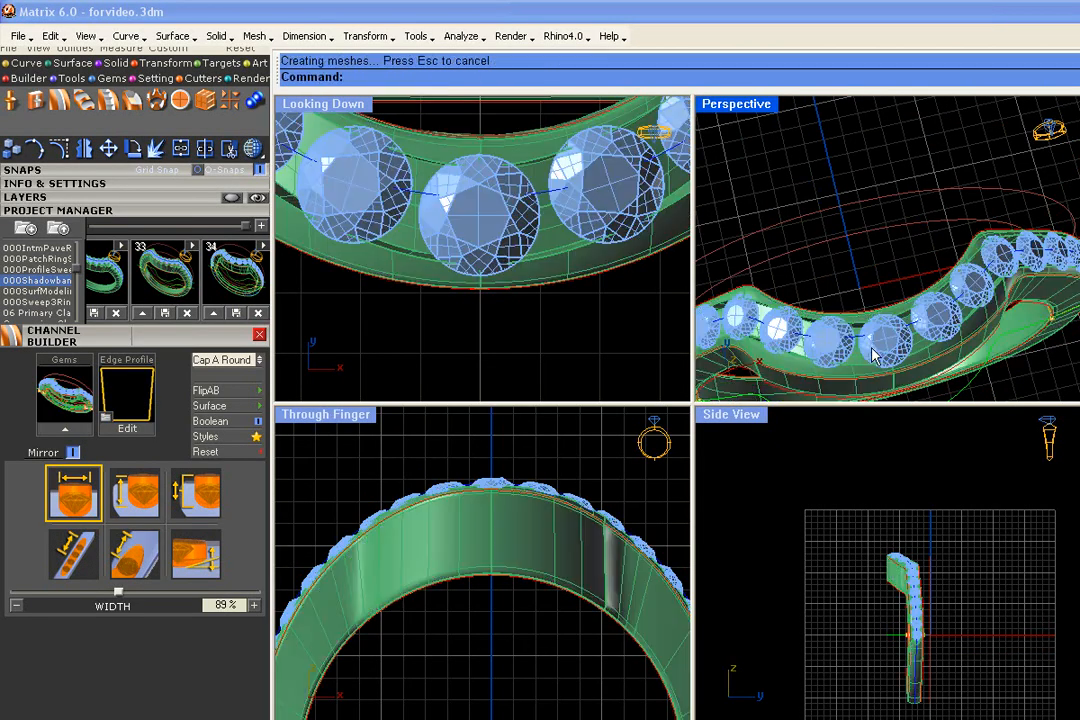
- Start Micro Prong Cutter on the grouped gem row and load the shadowband2.mss style sheet
right_click_drag(895, 343, 860, 170)
mouse_move(832, 216)
right_mouse_down()
mouse_move(887, 202)
mouse_move(815, 236)
mouse_move(1063, 209)
mouse_move(731, 174)
mouse_move(849, 248)
mouse_move(845, 200)
right_mouse_up()
left_click(840, 186)
left_click(900, 240)
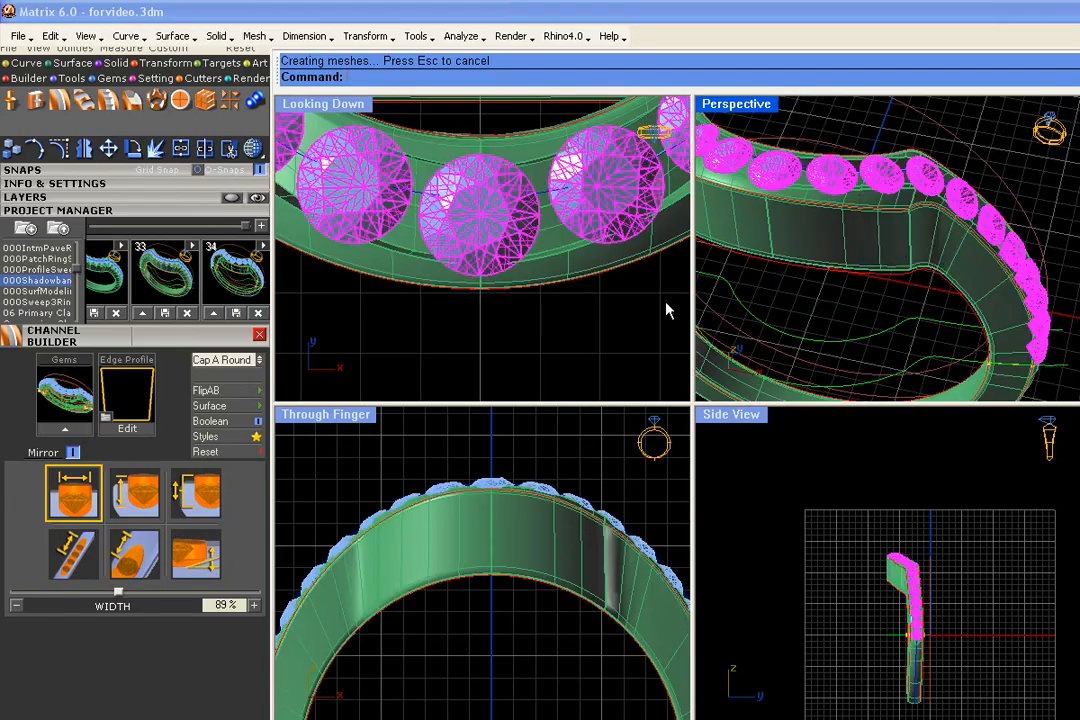
left_click(60, 100)
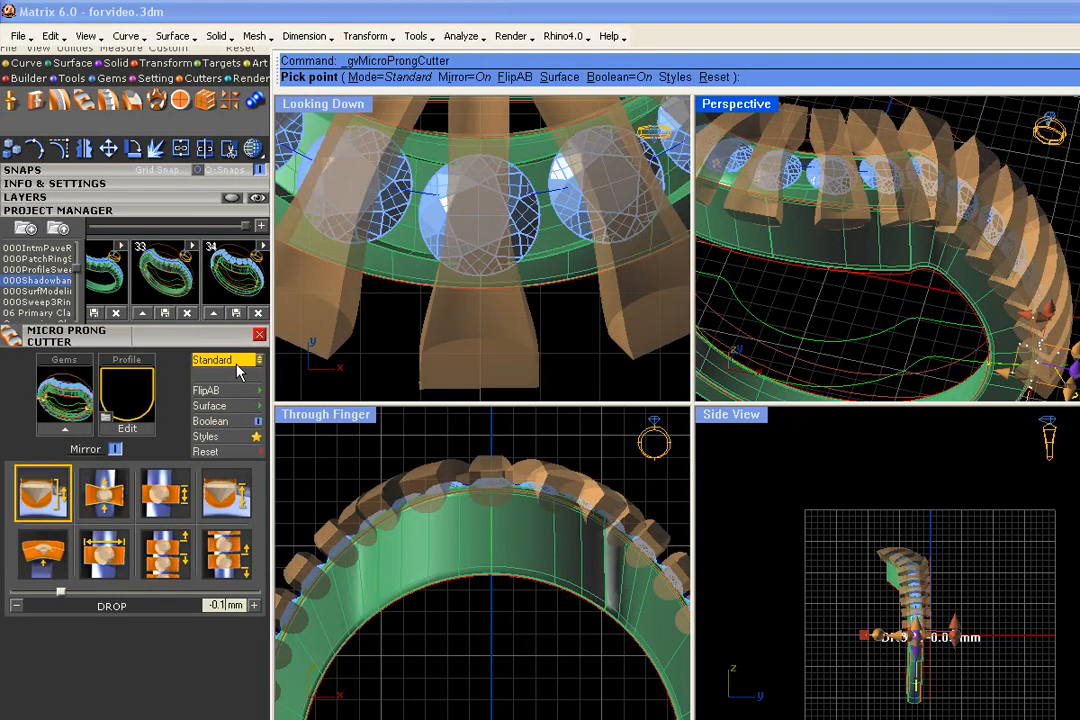
left_click(241, 443)
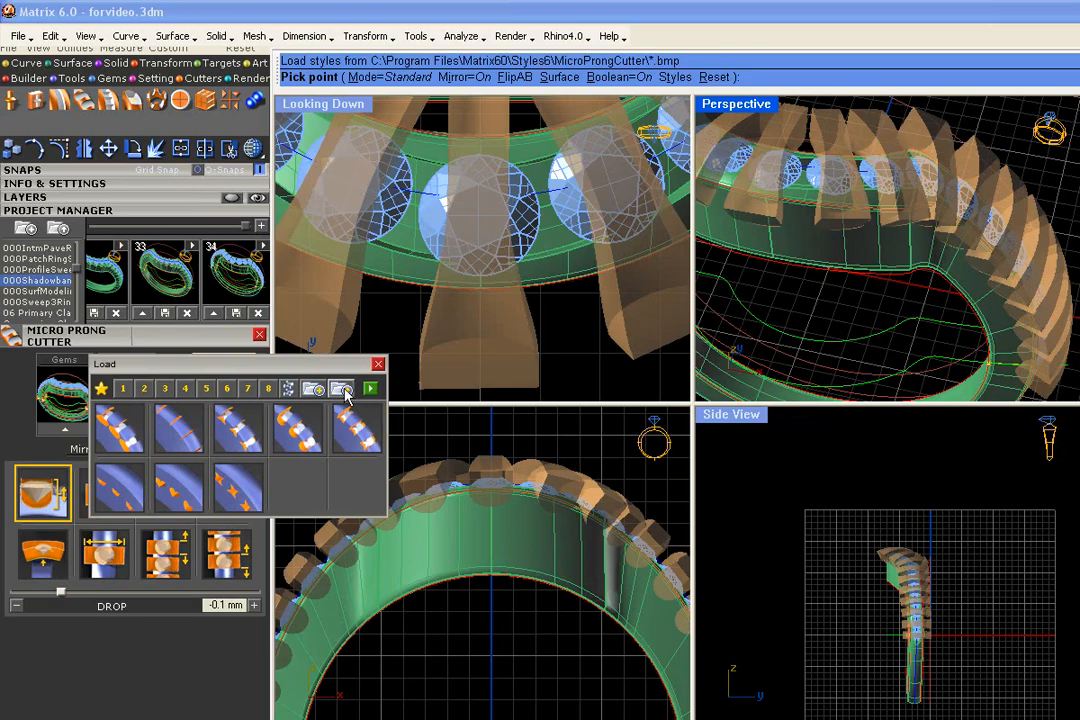
left_click(341, 388)
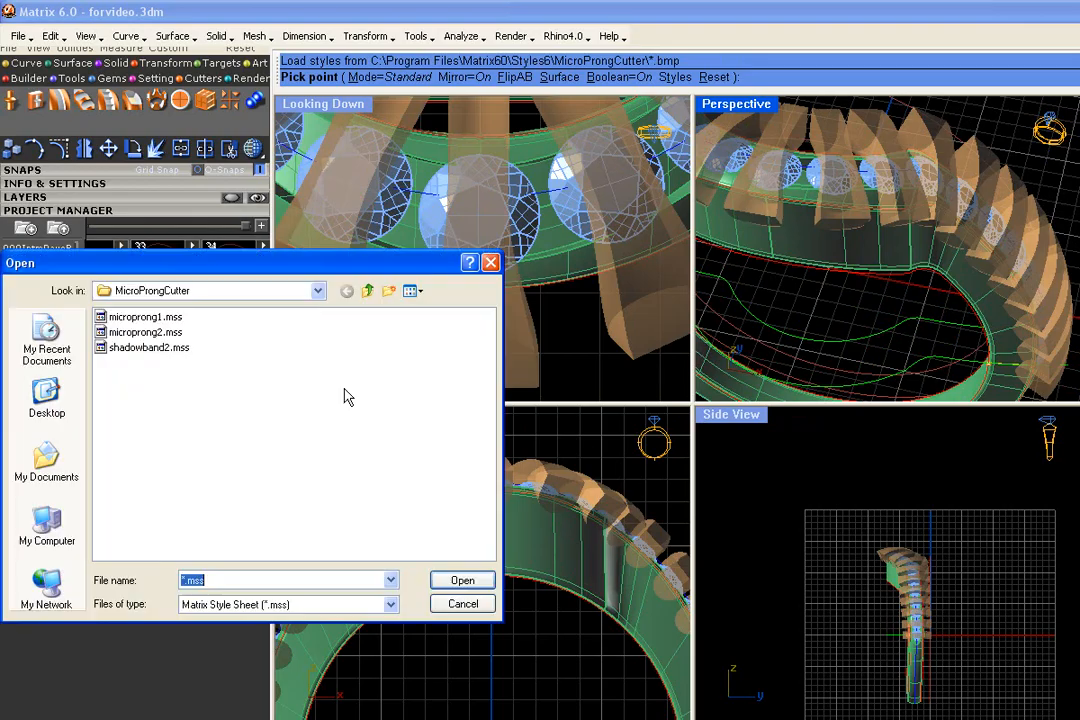
left_click(143, 347)
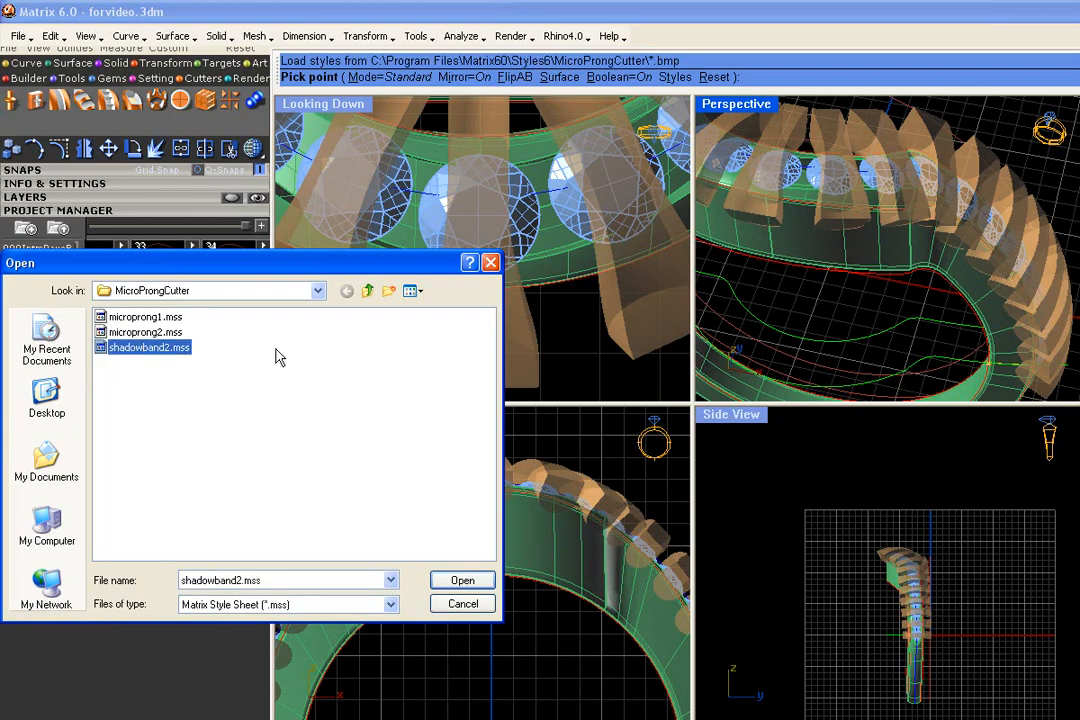
left_click(462, 580)
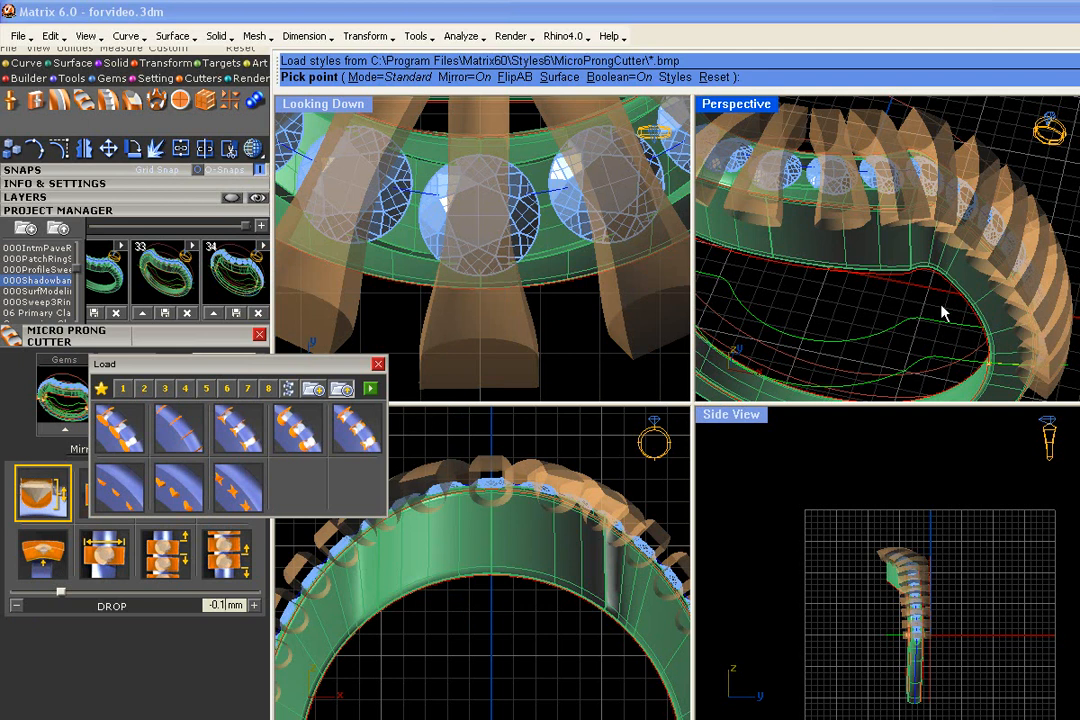
left_click(372, 389)
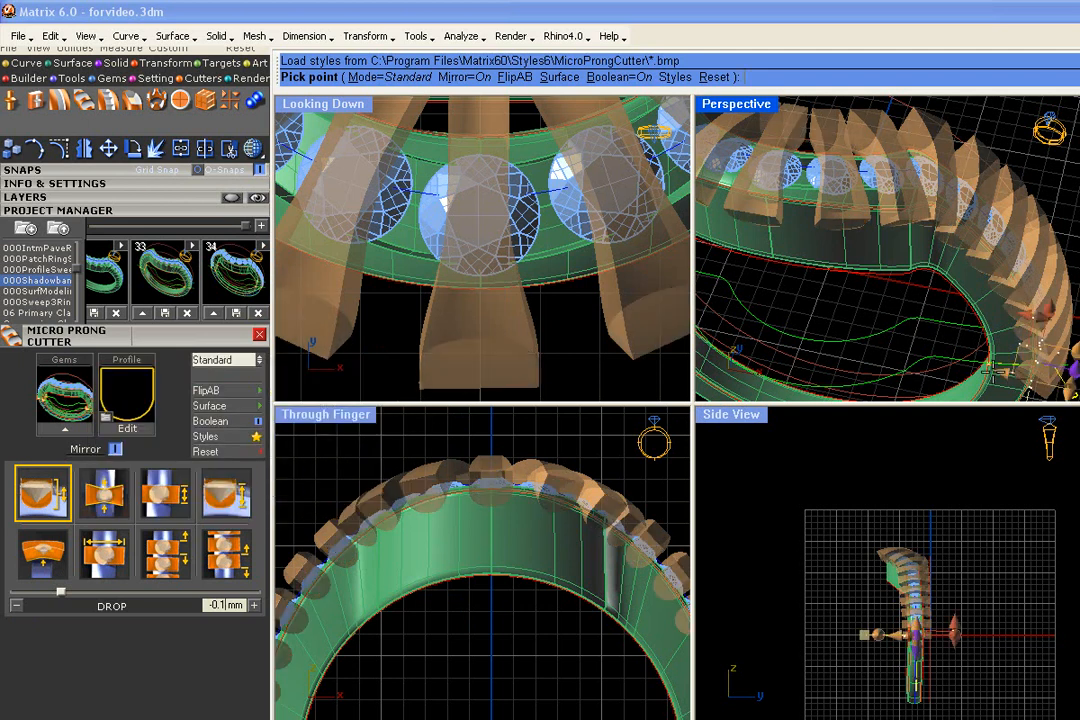
- Pick the channelled ring band as the surface for the micro prong cutters to cut out
right_click_drag(955, 332, 994, 314)
scroll(948, 309, "down", 5)
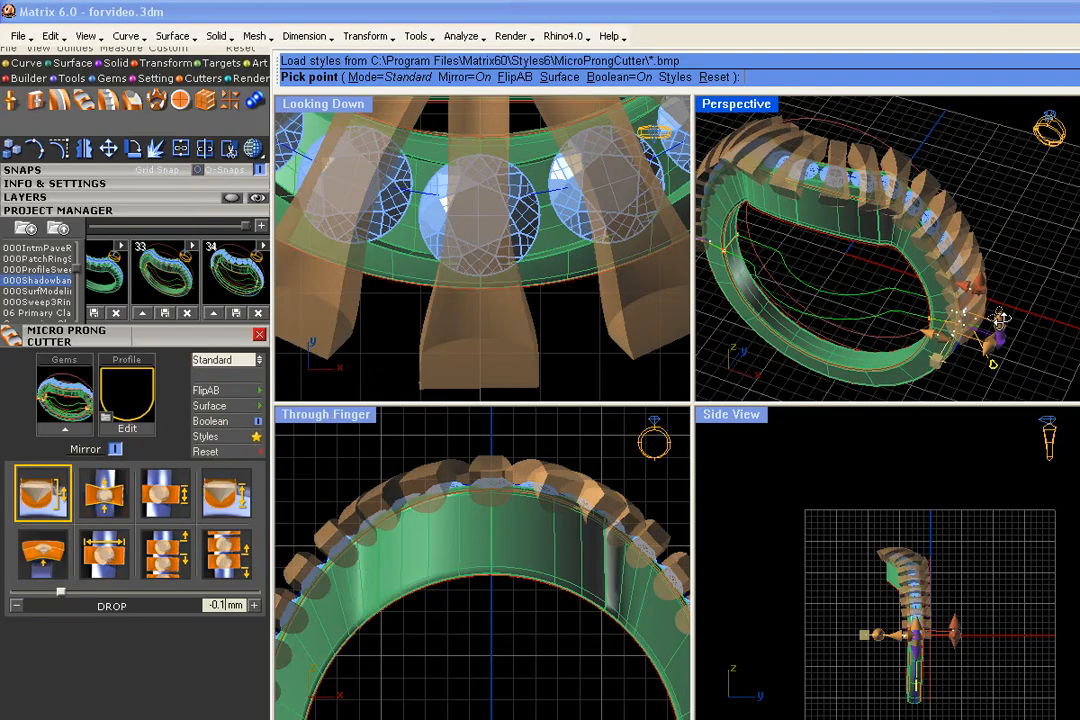
left_click(222, 411)
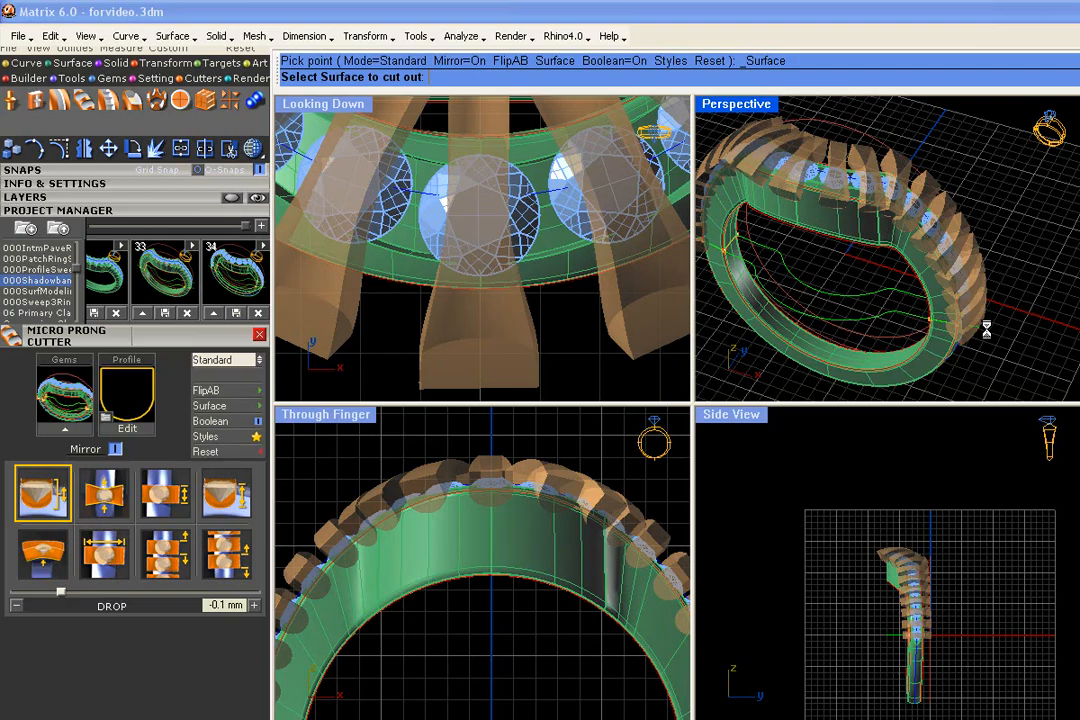
scroll(547, 312, "down", 8)
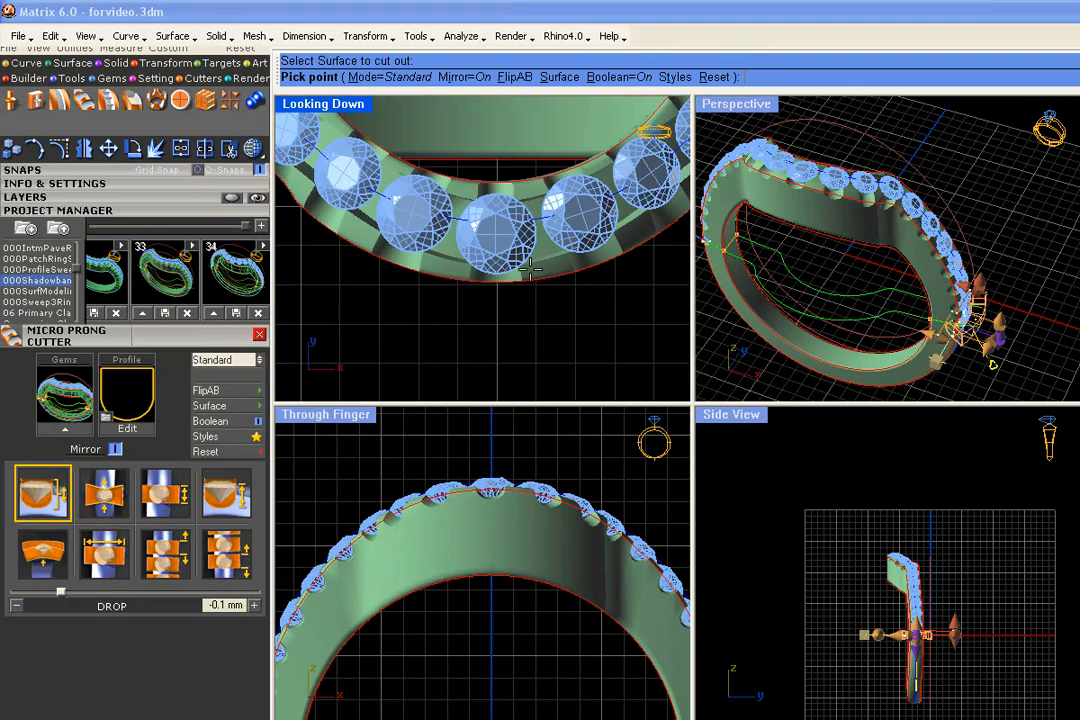
- Inspect the prong cuts along the gem row from several angles and accept the micro prong cutters
scroll(437, 262, "down", 4)
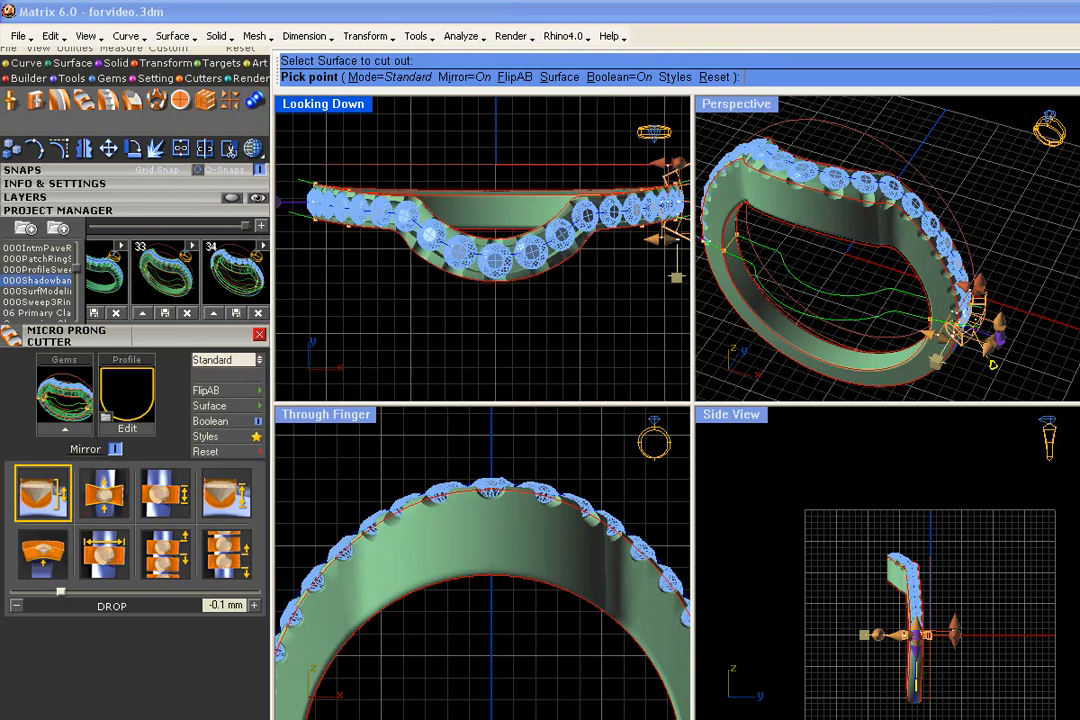
scroll(361, 222, "up", 8)
right_click_drag(850, 240, 868, 284)
scroll(925, 188, "up", 6)
scroll(917, 187, "down", 8)
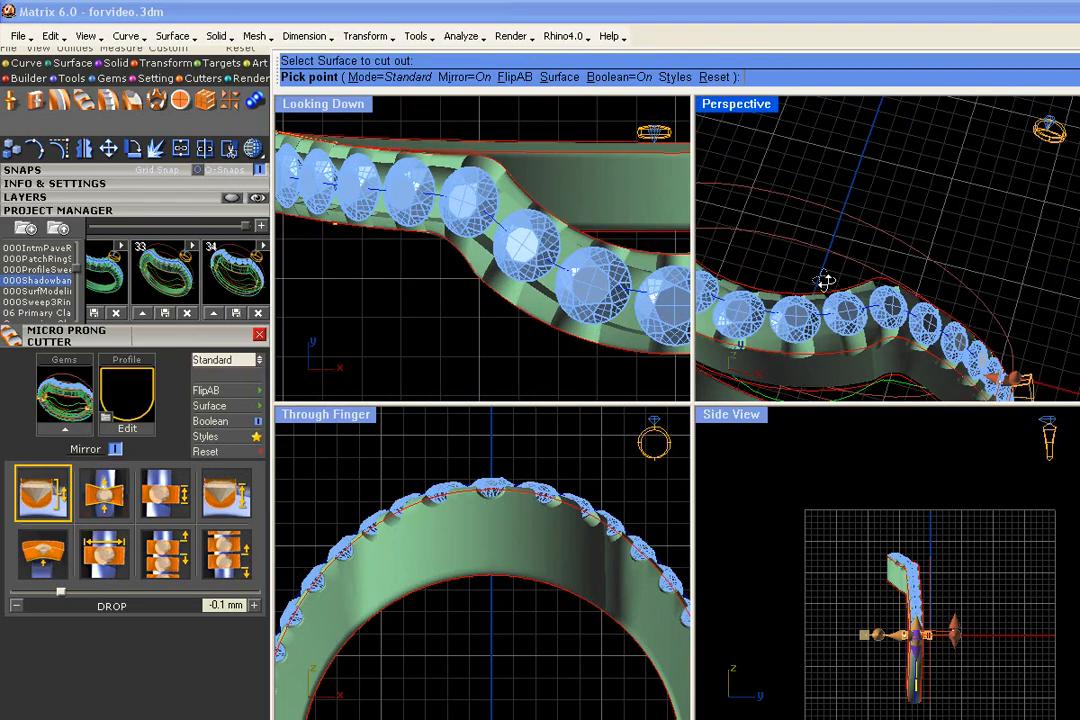
right_click_drag(917, 187, 864, 249)
scroll(901, 187, "down", 2)
scroll(864, 249, "up", 2)
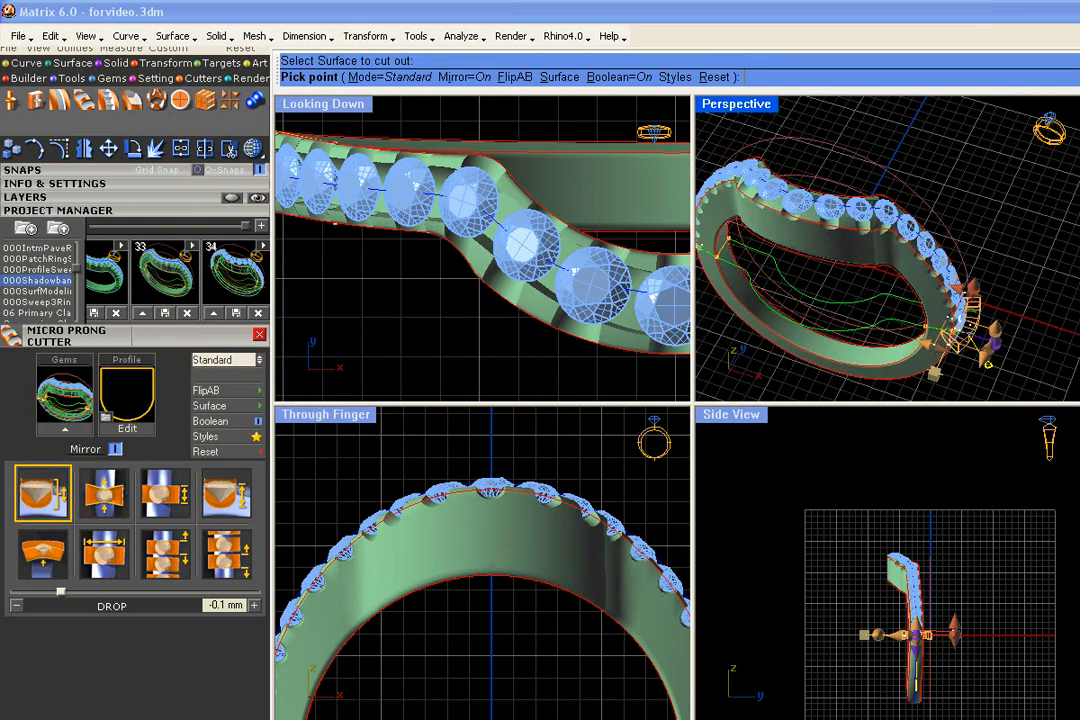
left_click(828, 248)
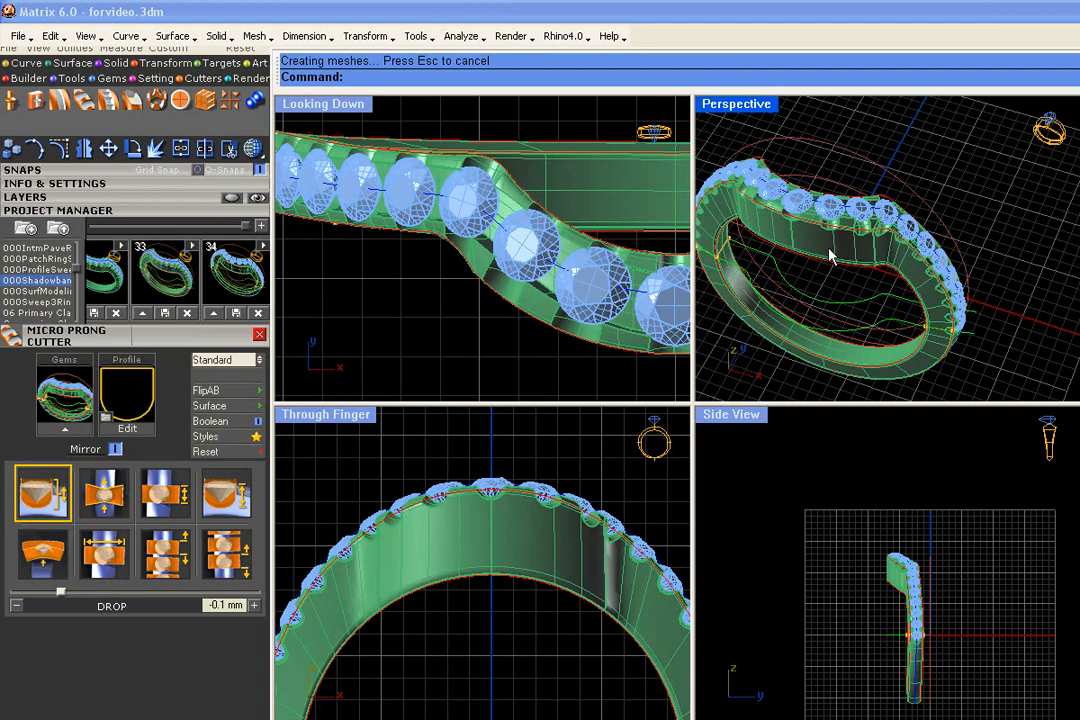
- Show the layer that holds the reference photo of the center-stone ring behind the band
right_click_drag(803, 241, 826, 308)
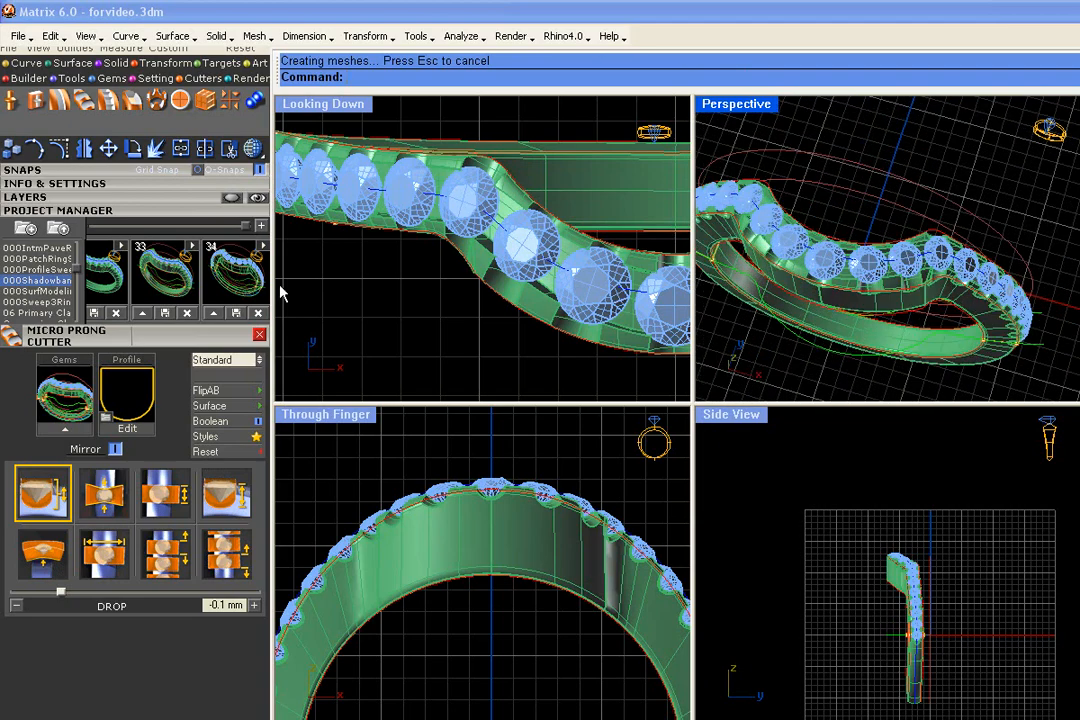
scroll(280, 288, "down", 5)
right_click_drag(369, 322, 395, 276)
scroll(395, 276, "down", 2)
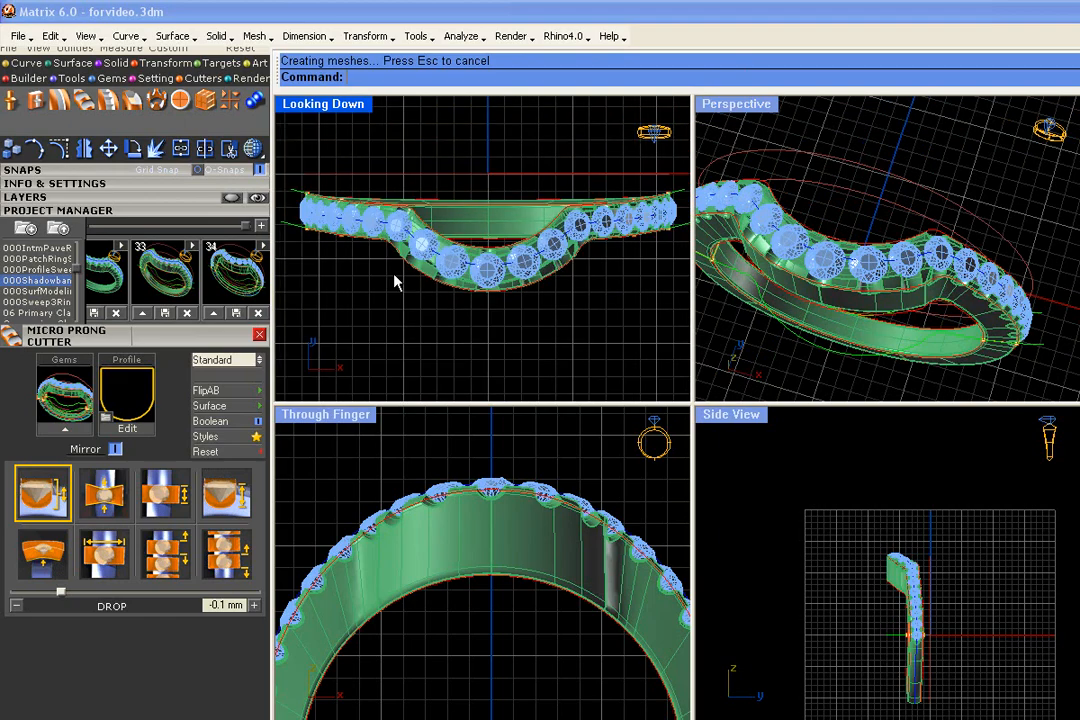
left_click(72, 200)
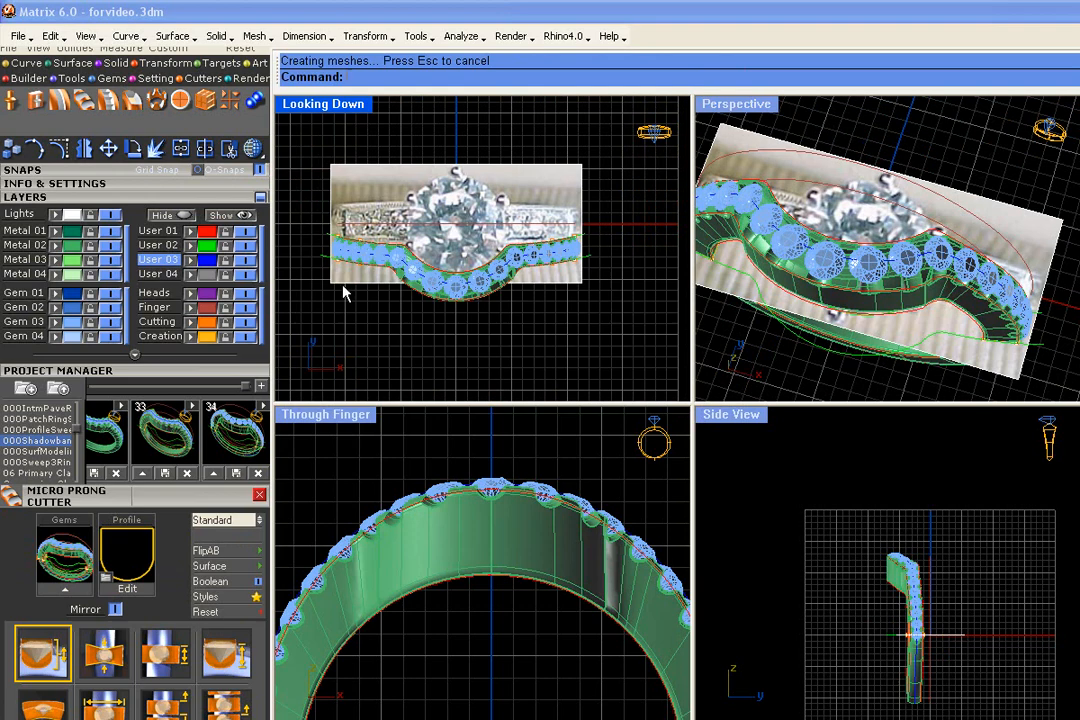
- Mirror a copy of the whole gem-set band across the horizontal axis through 0,0,0, on the other side of the reference ring
left_click_drag(302, 230, 649, 314)
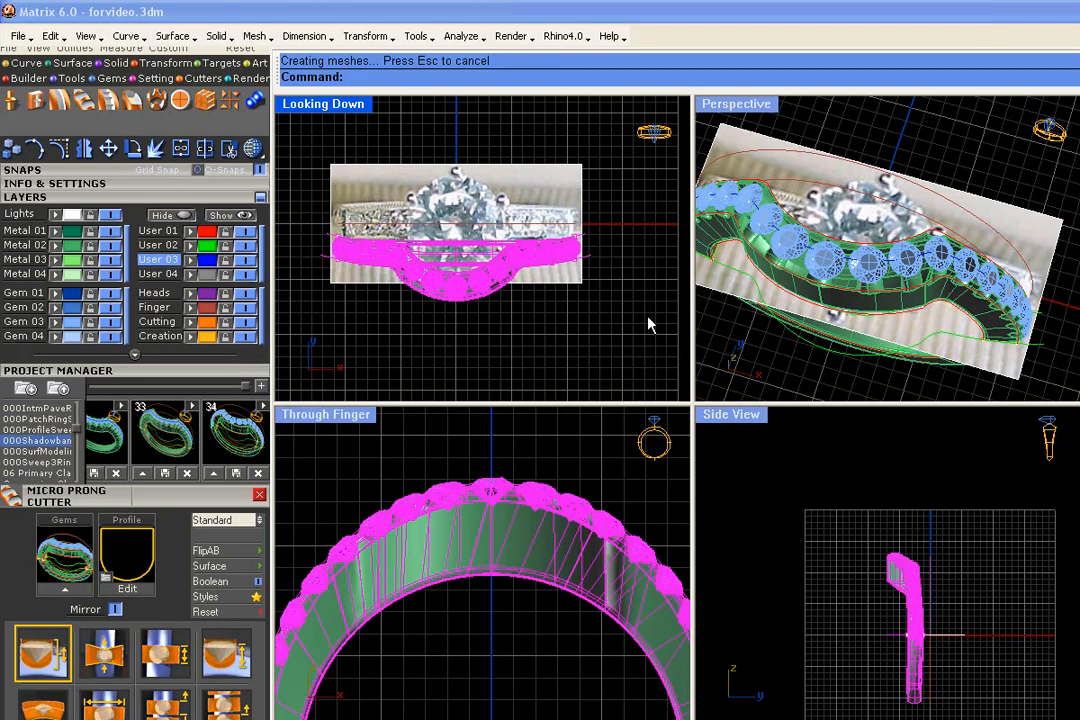
left_click(84, 149)
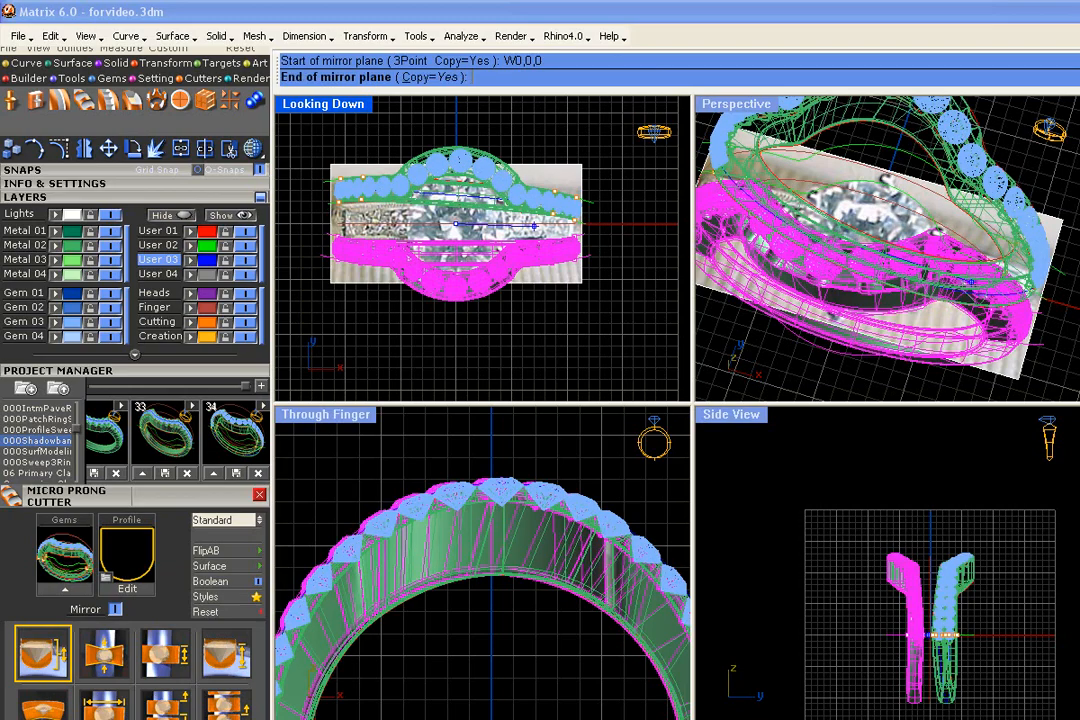
left_click(632, 224)
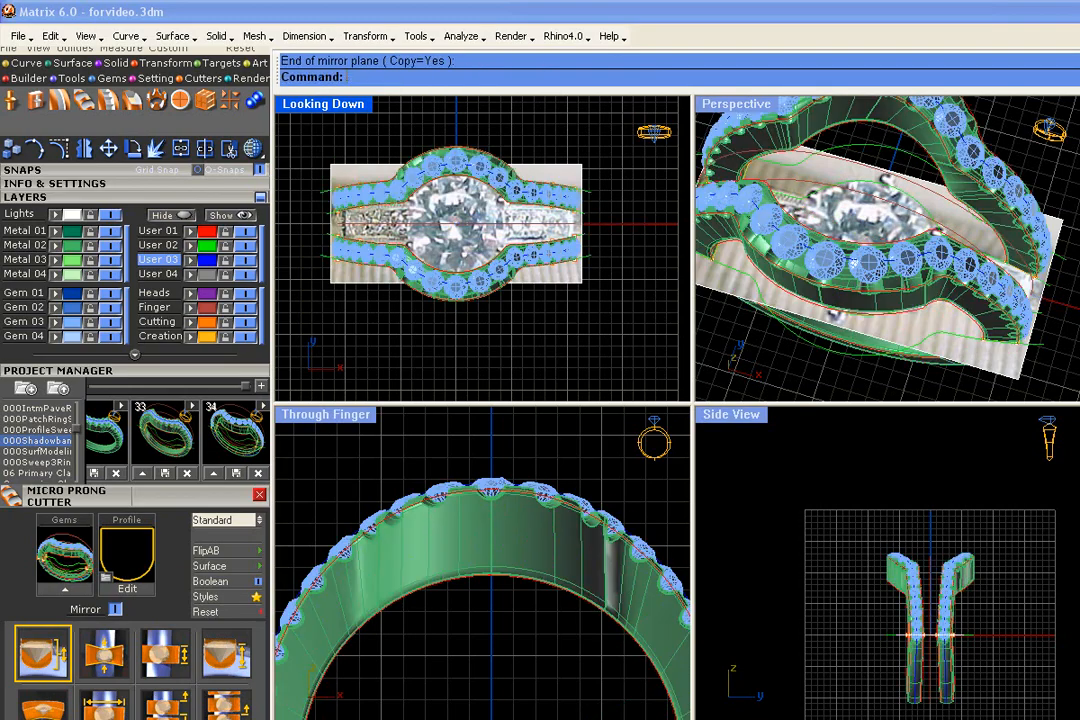
scroll(915, 318, "down", 4)
right_click_drag(915, 318, 921, 280)
scroll(451, 277, "up", 4)
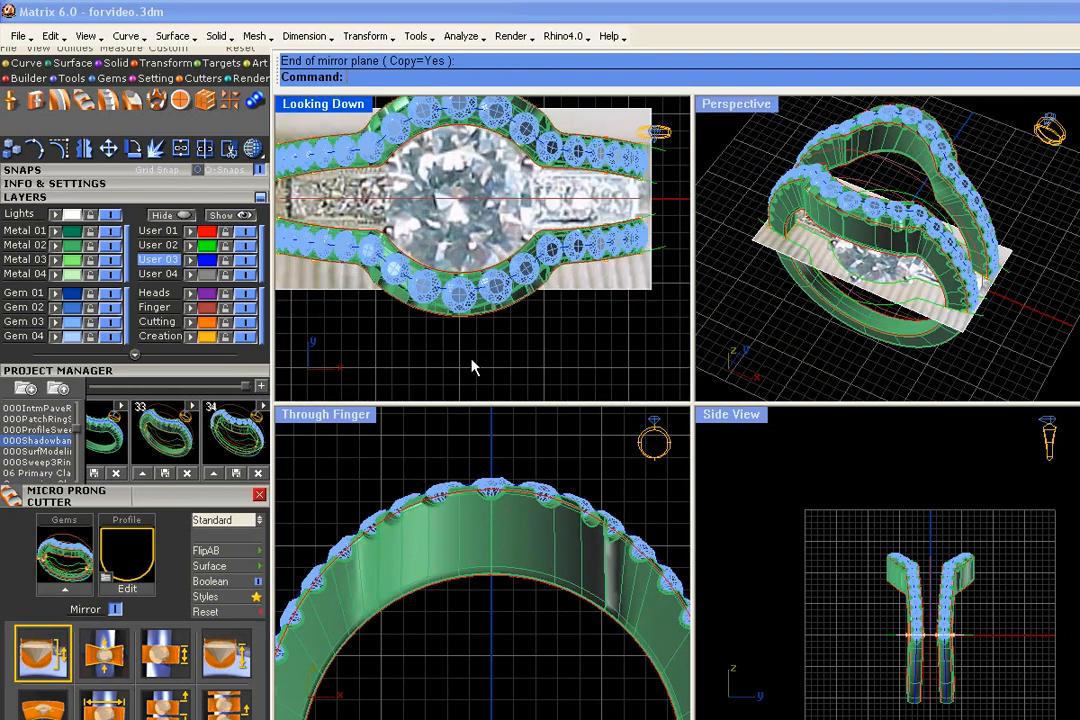
scroll(485, 333, "down", 2)
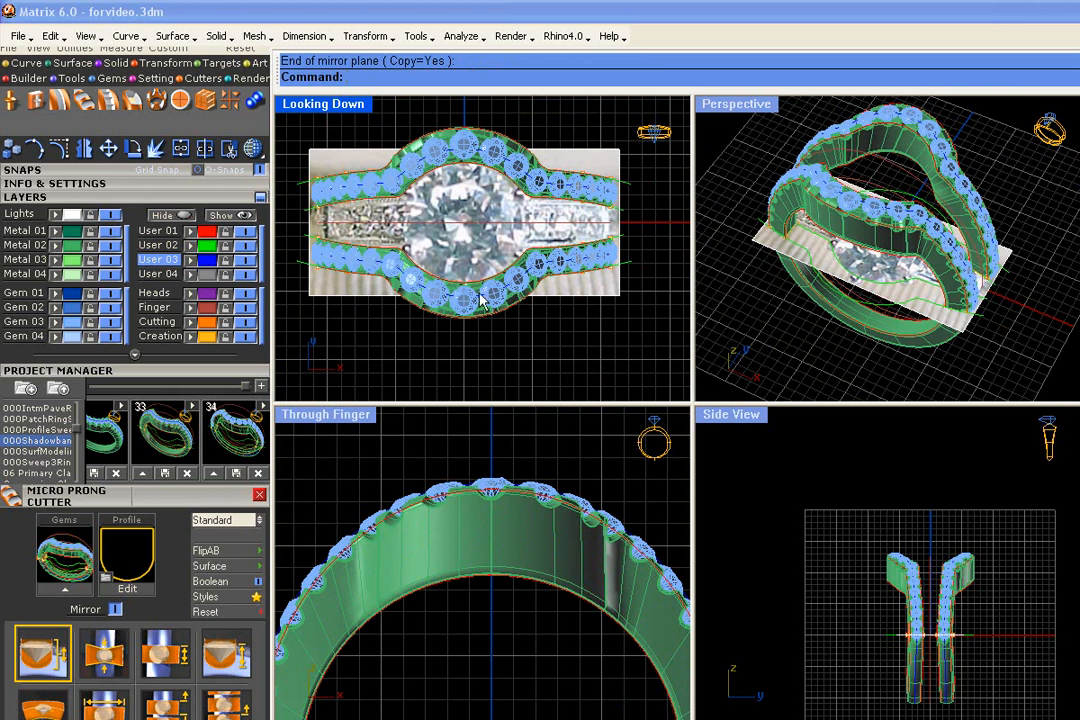